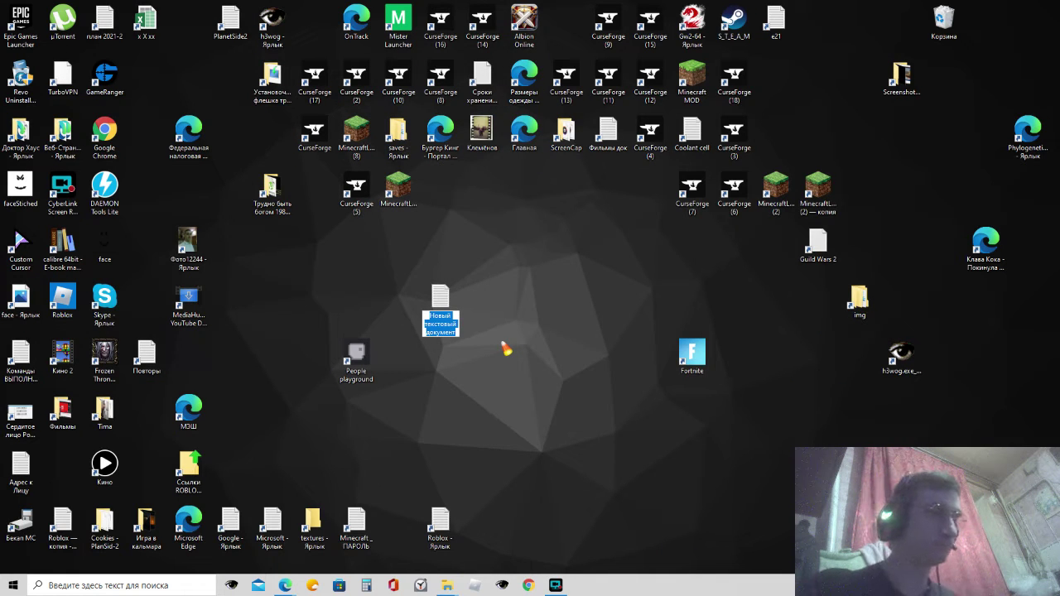
Step: Name the new text document on the desktop "Лесенка"
text(Десенка)
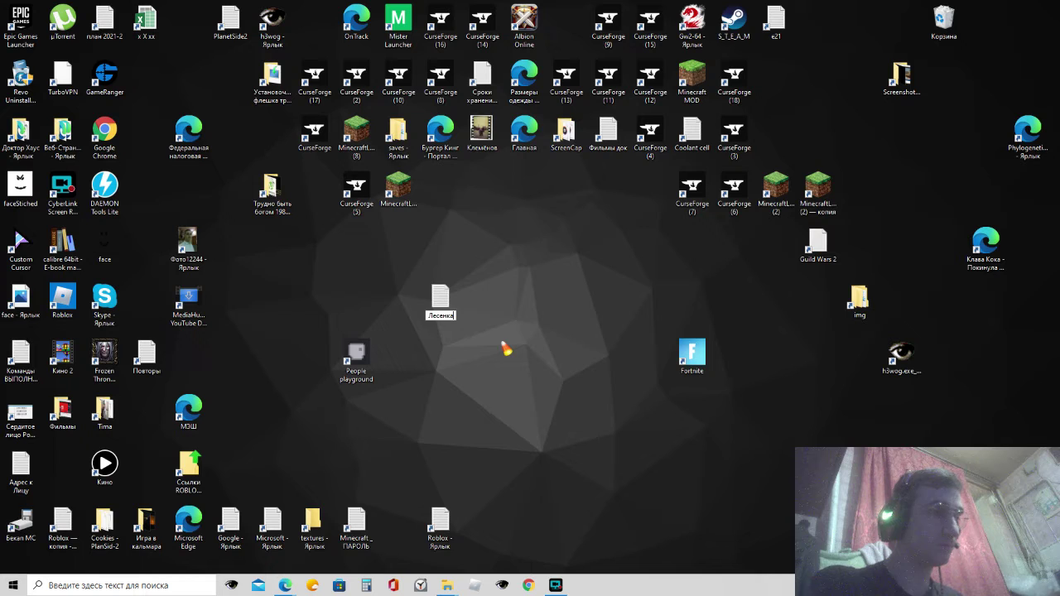
key(Return)
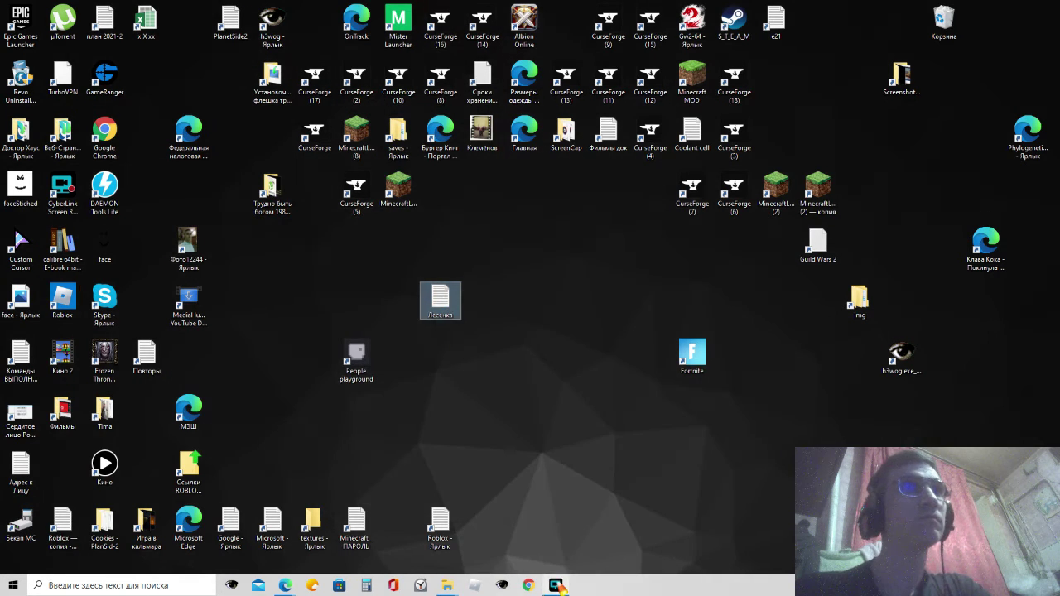
click(554, 585)
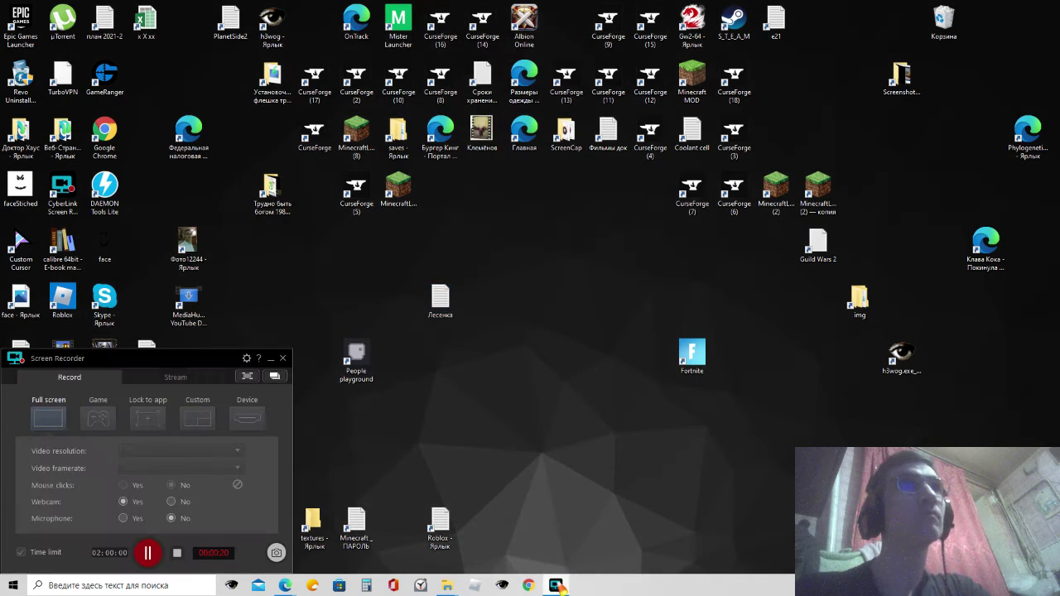
click(271, 358)
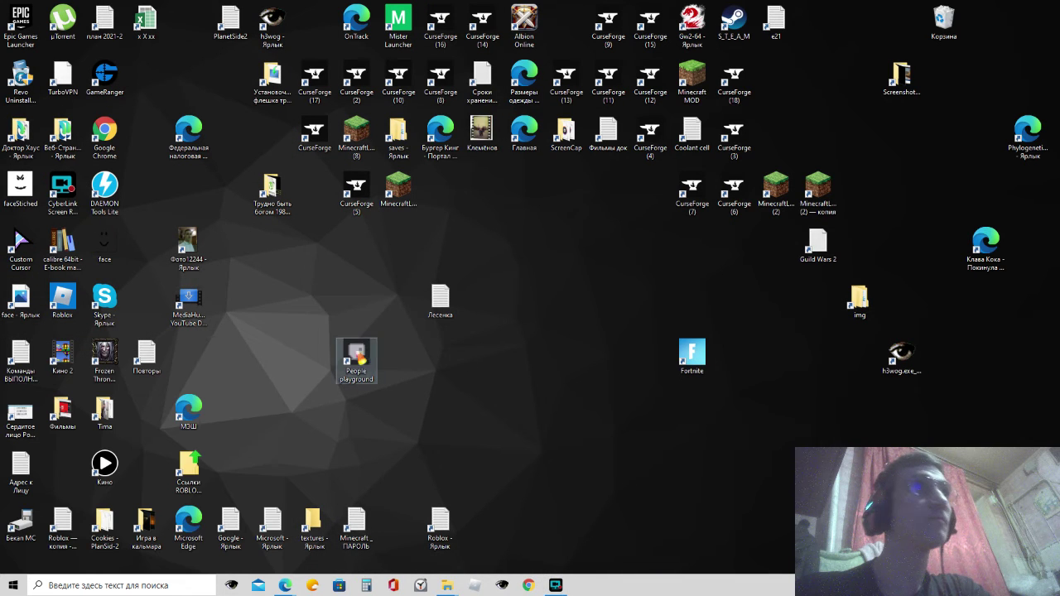
Step: Open the "Лесенка" text file in Notepad and enlarge its window toward the lower left
double_click(440, 303)
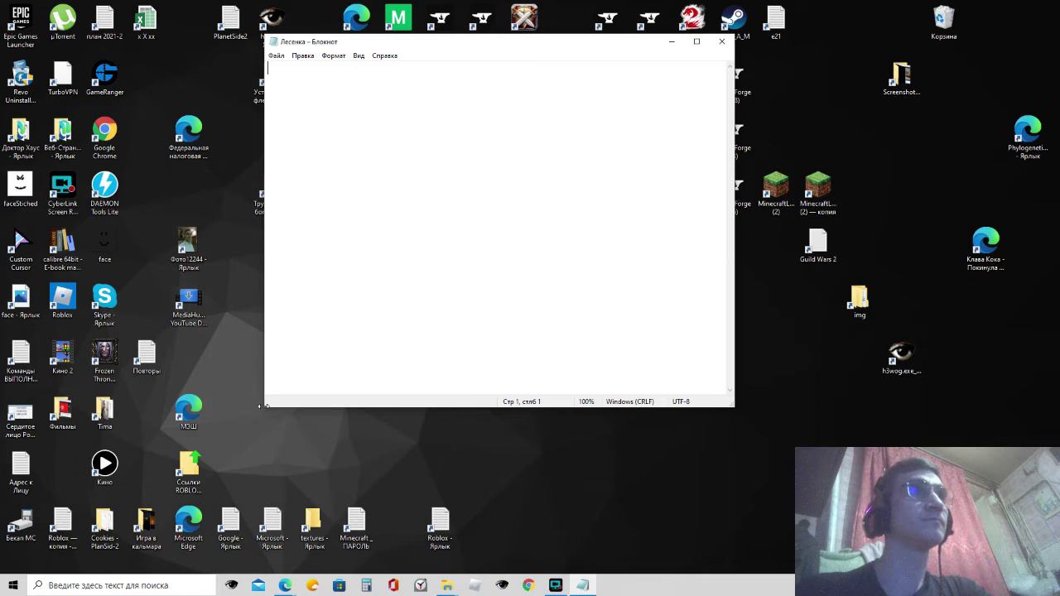
drag(266, 406, 183, 524)
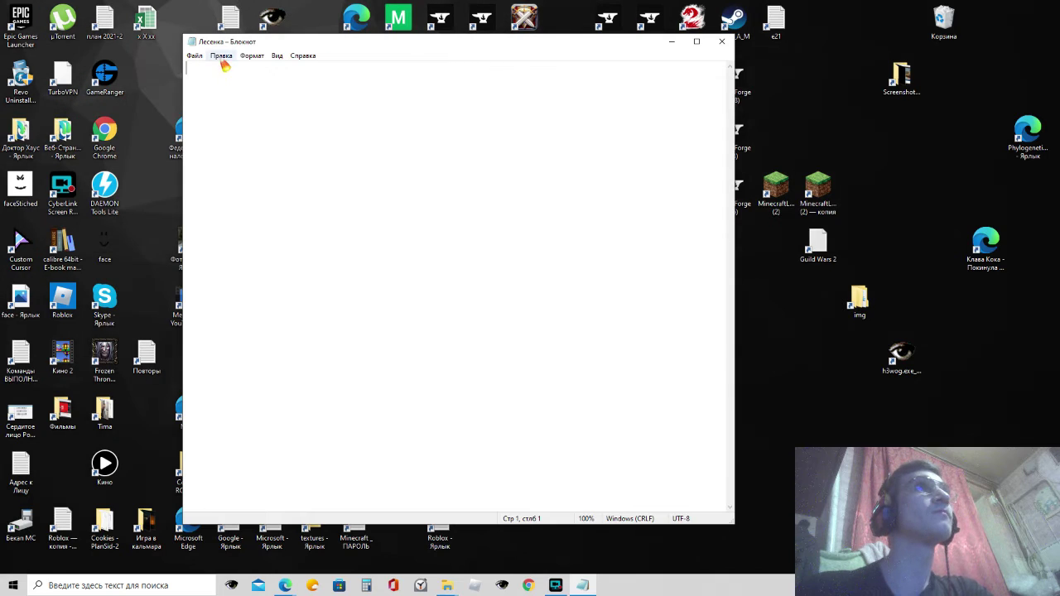
Step: Enlarge the regular Consolas font used for the note to a size above 24
click(253, 55)
click(265, 81)
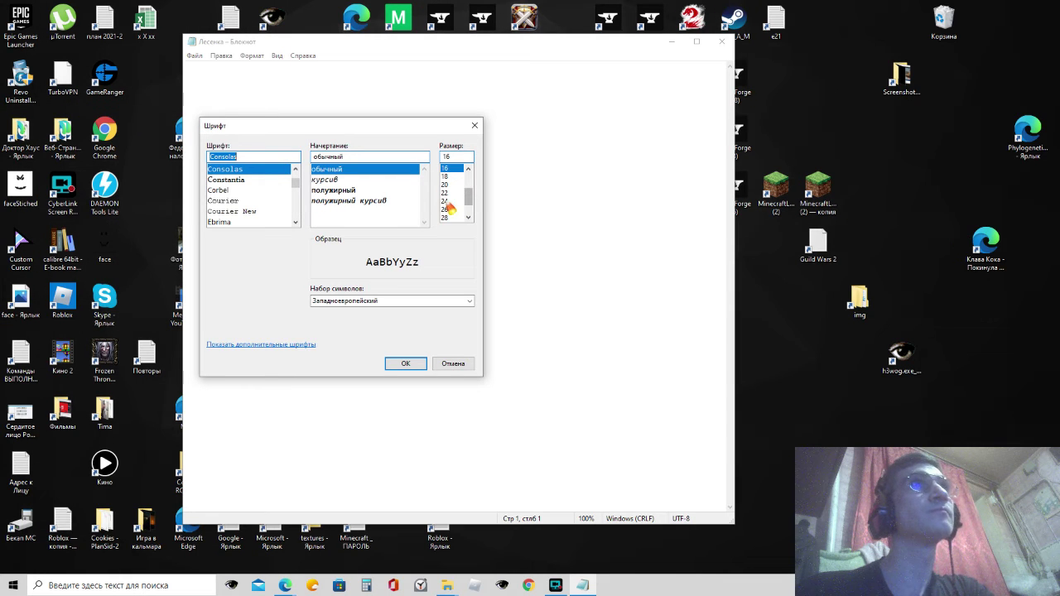
click(405, 364)
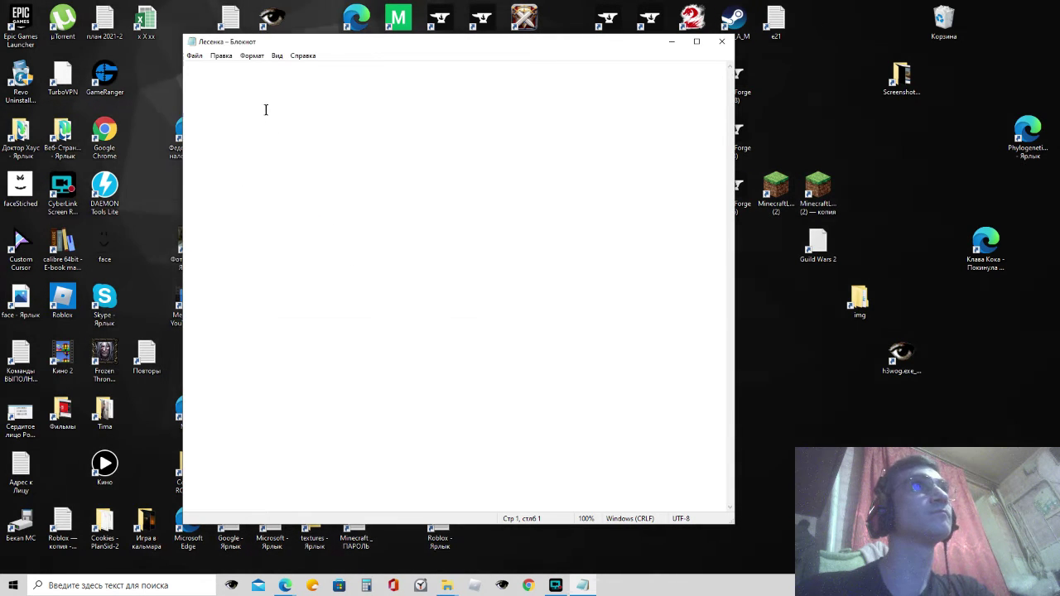
click(252, 56)
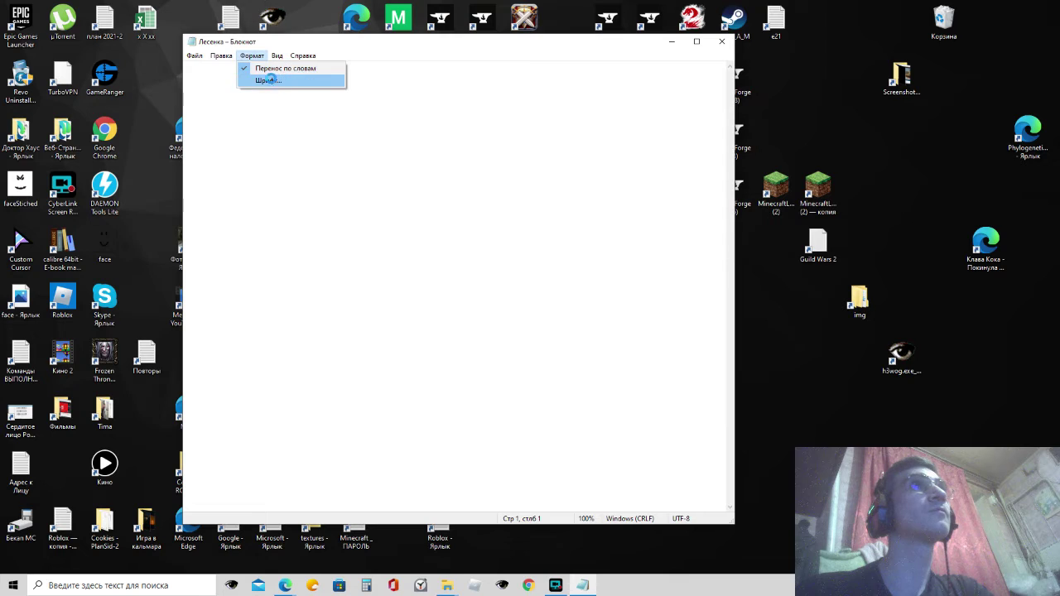
click(267, 77)
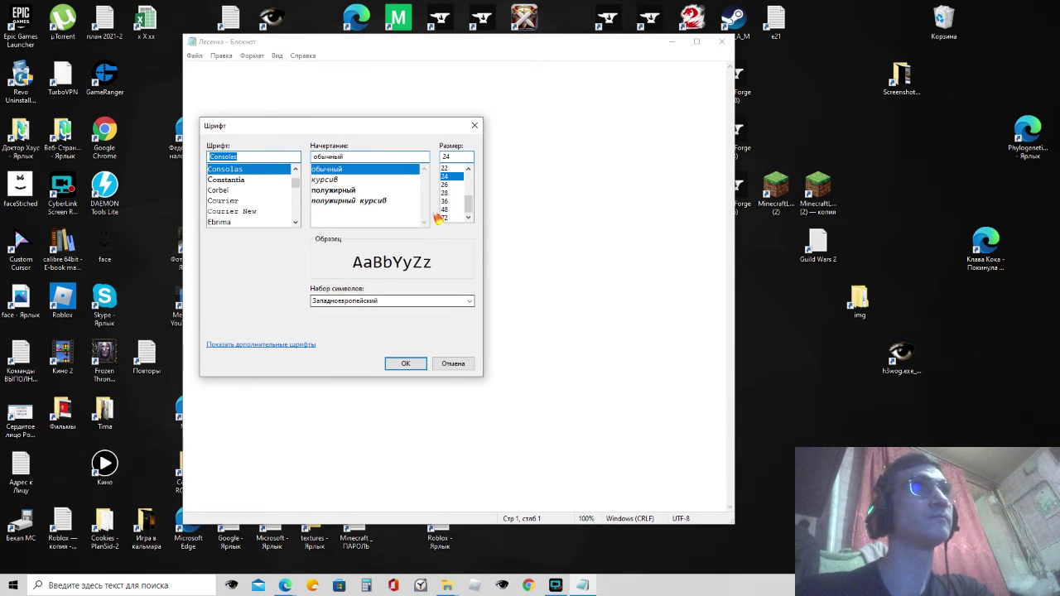
click(405, 364)
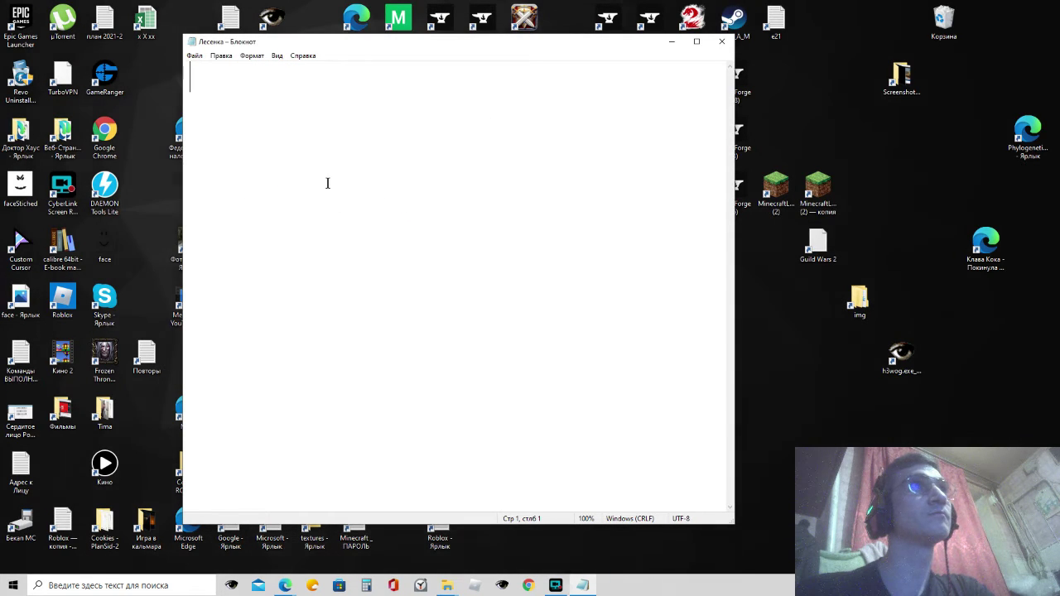
Step: Write "Я сделал открытие." as the first line of the note and start a second line
text(Я )
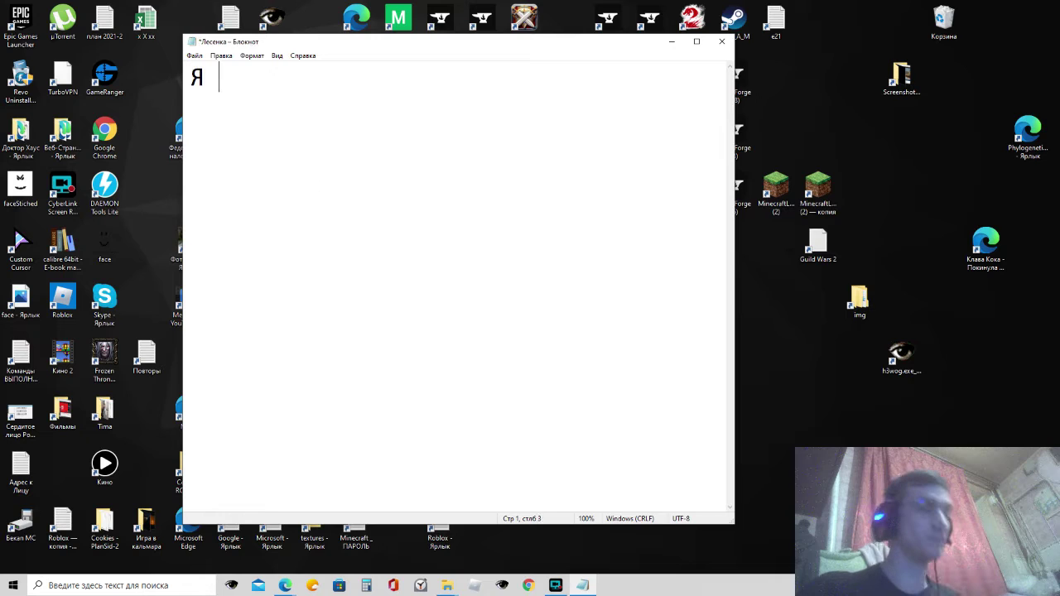
text(сделал от)
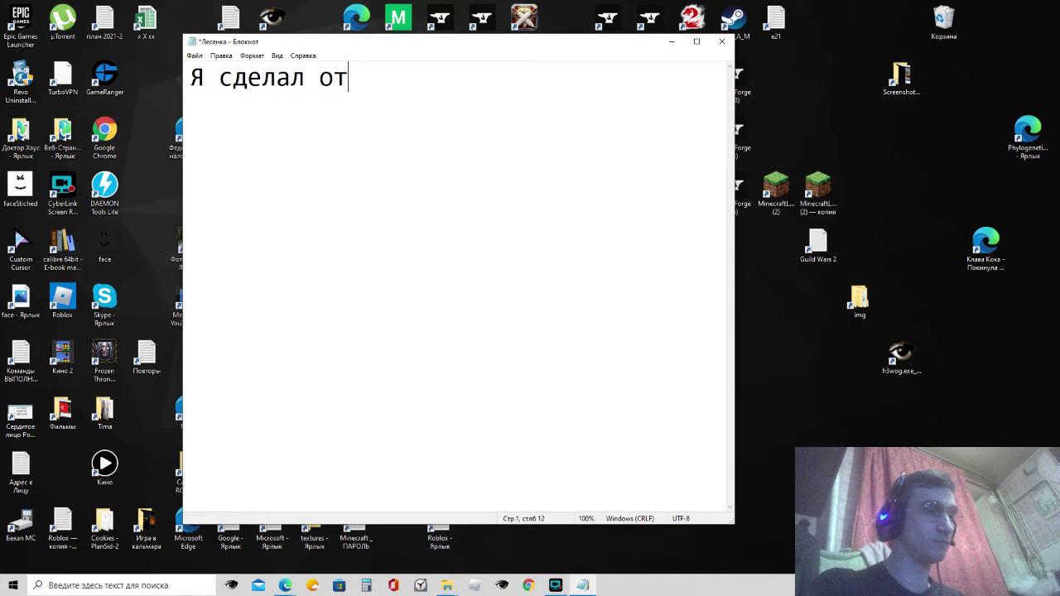
text(крытие. )
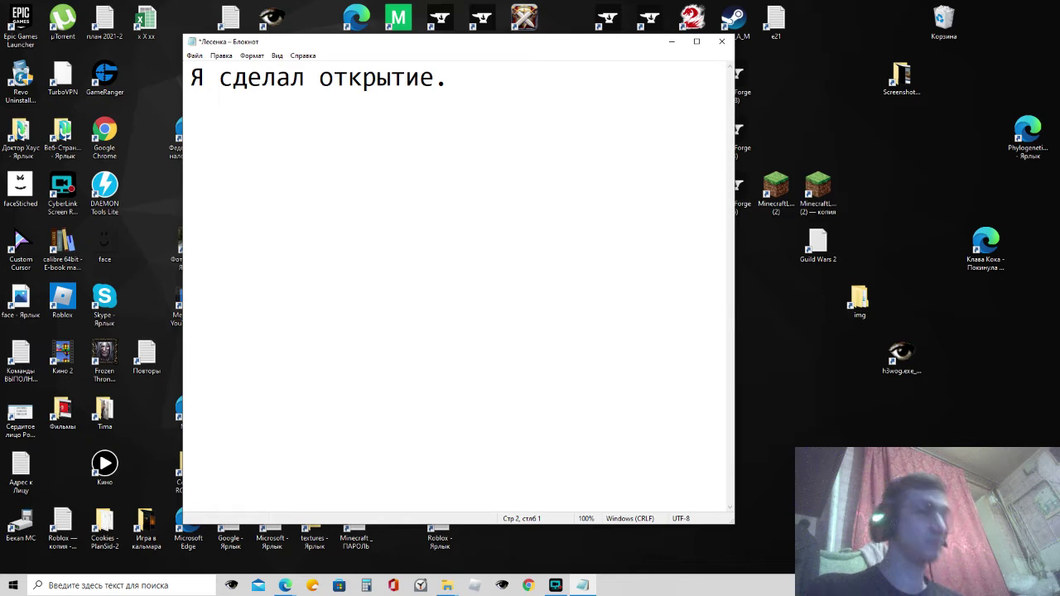
Step: Write "Сегодня ночью я ехал в метро и размышлял о Факториале." on the second line
text(Сегодня)
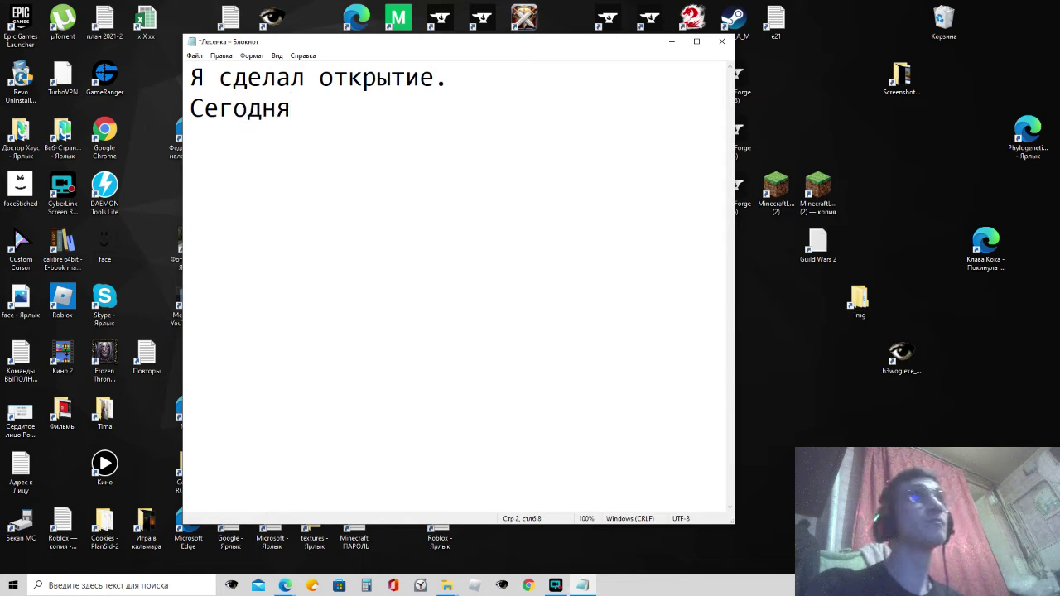
text( я ех)
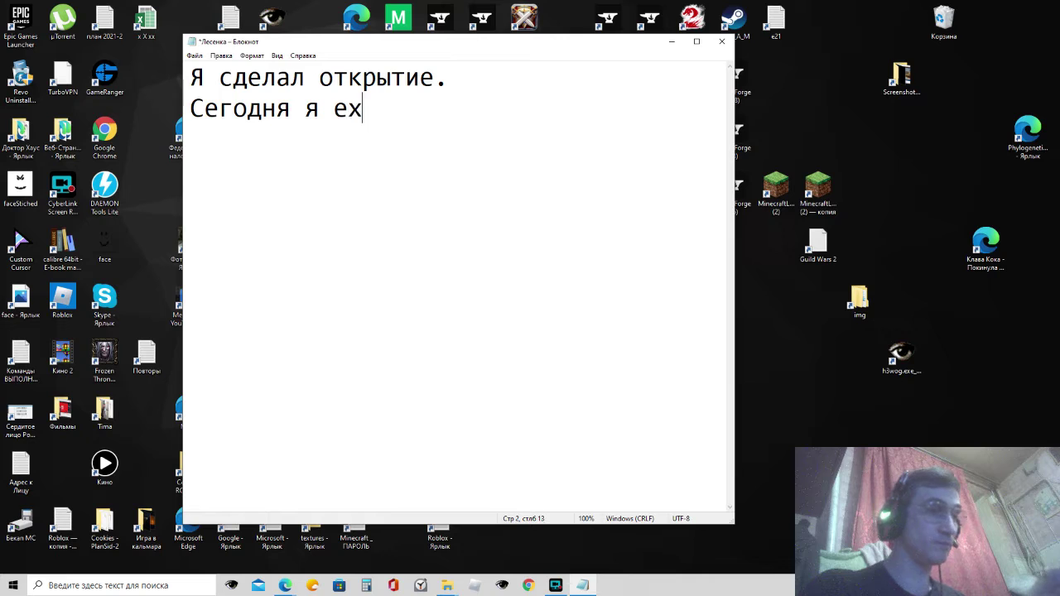
text(ал в метро)
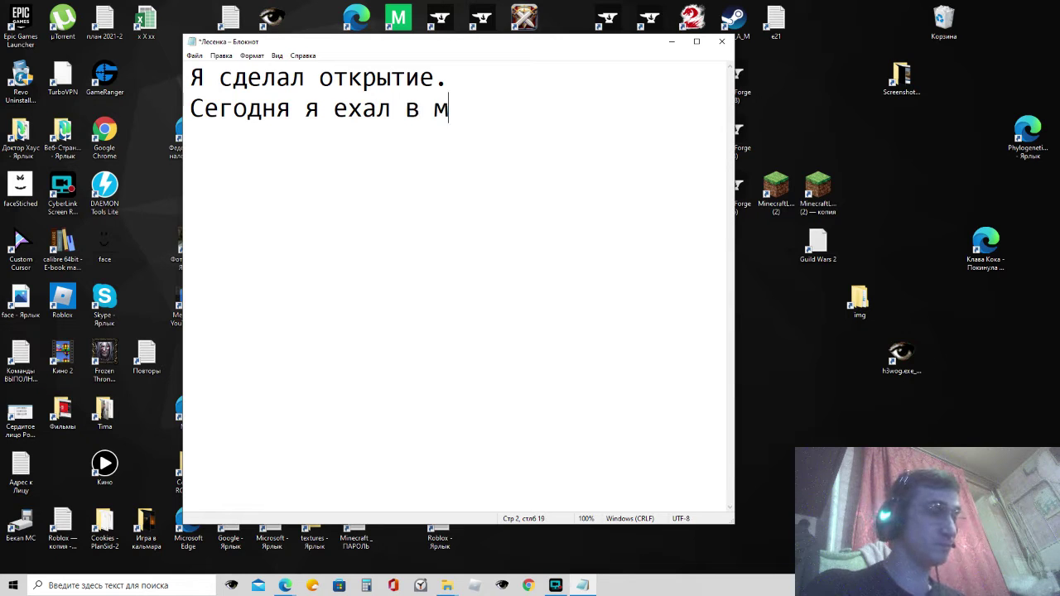
click(290, 109)
text(ночью)
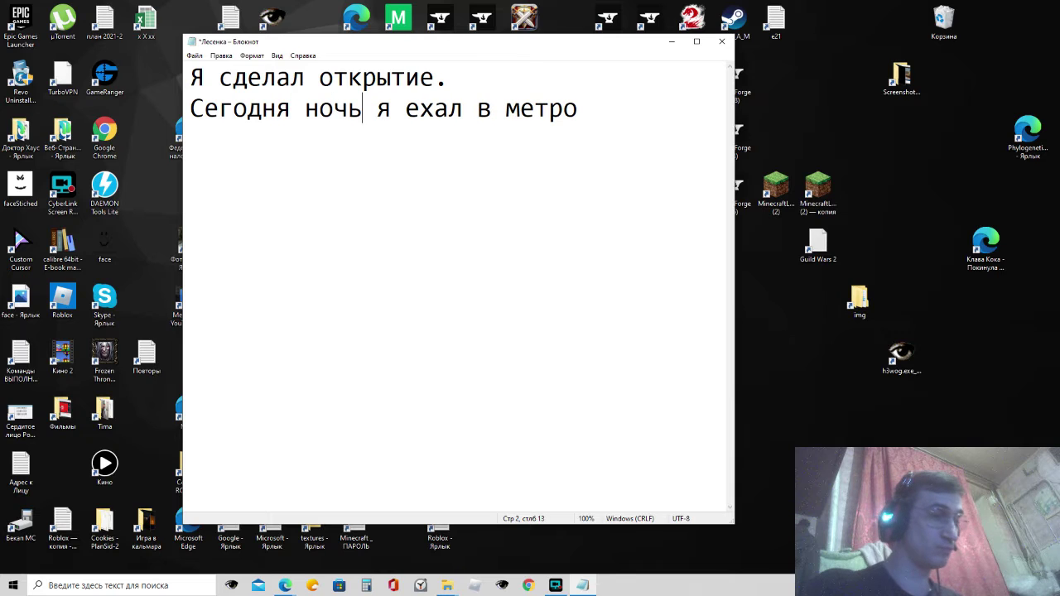
click(617, 108)
text(и раз)
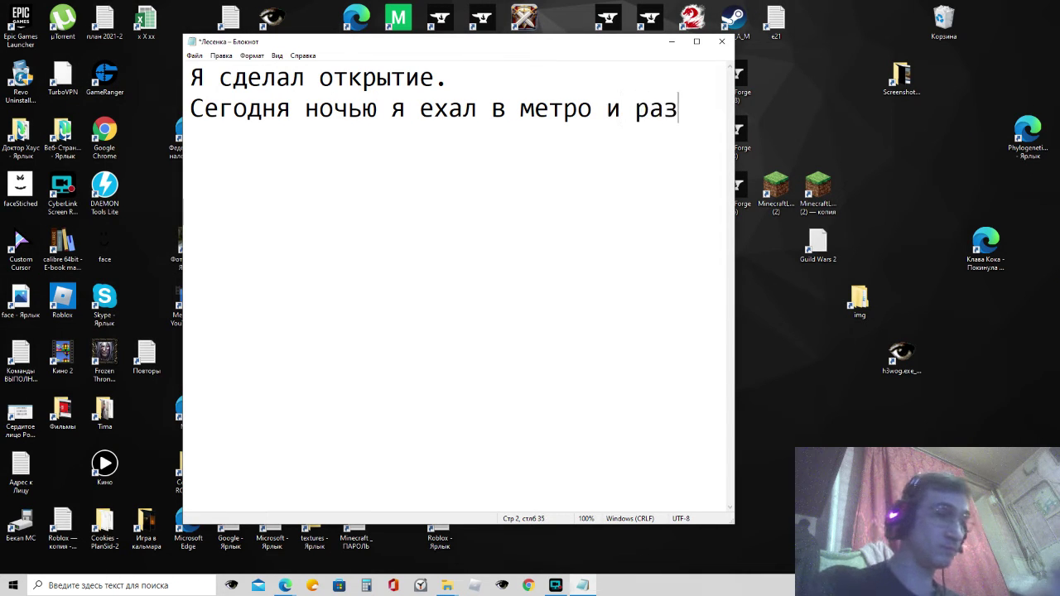
text(мышля)
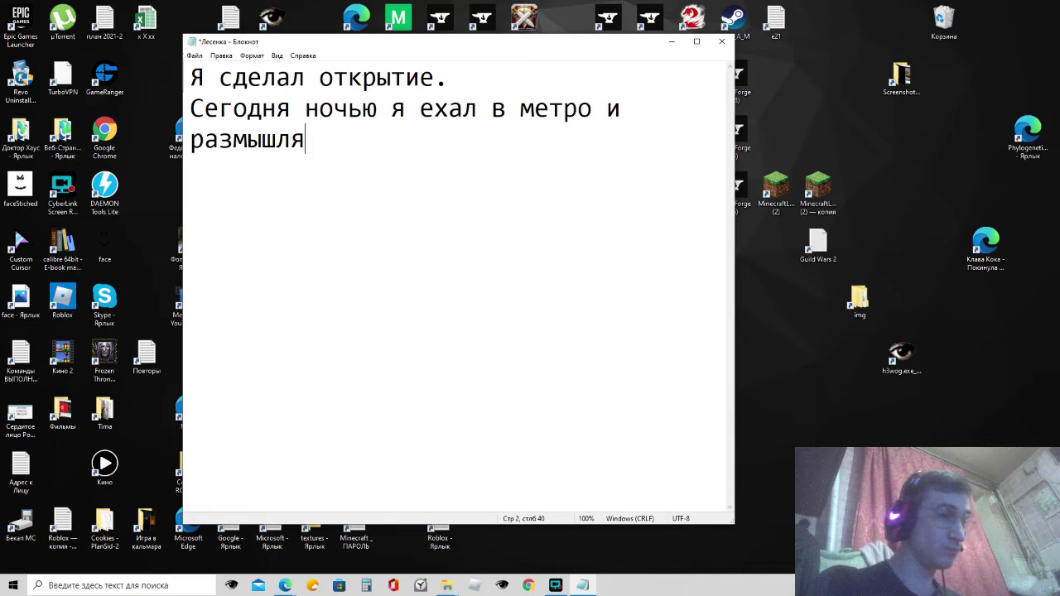
text(л о)
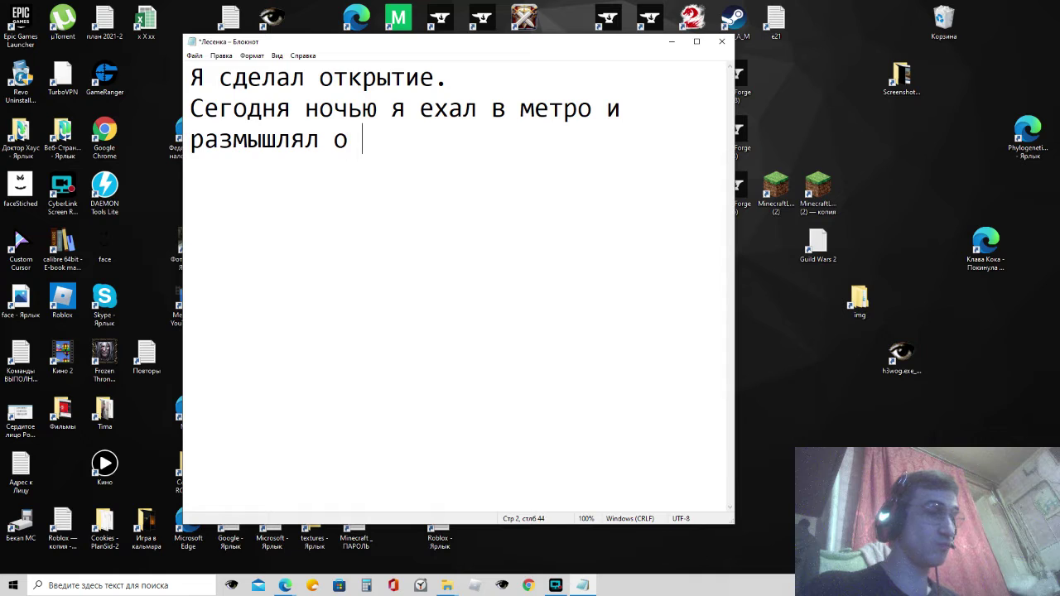
text( Фактори)
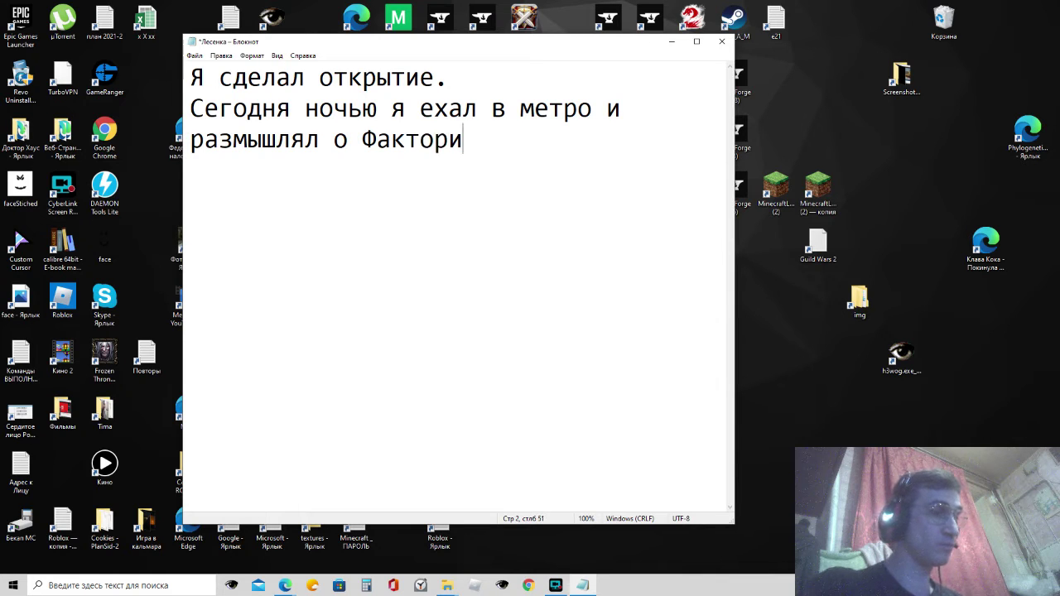
text(але)
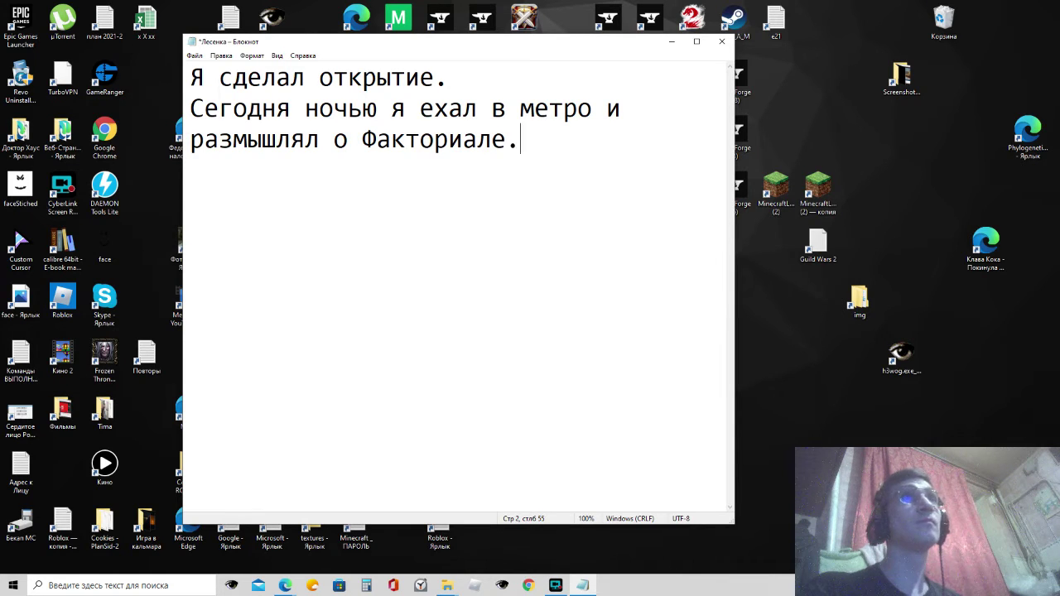
Step: Add the phrase "Эн факториал." after the sentence about the metro
text(. Эн)
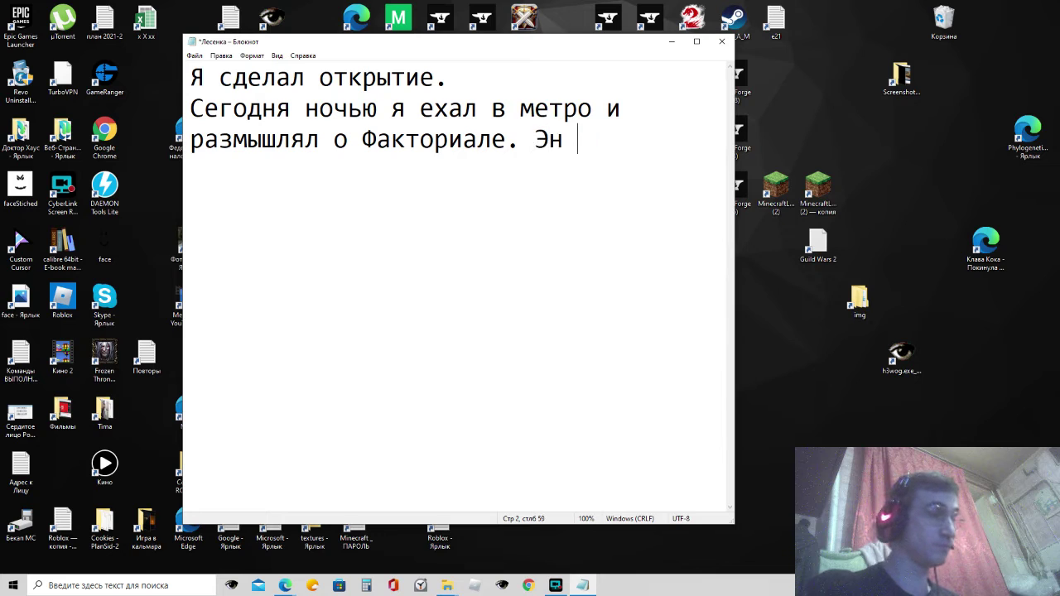
text( факто)
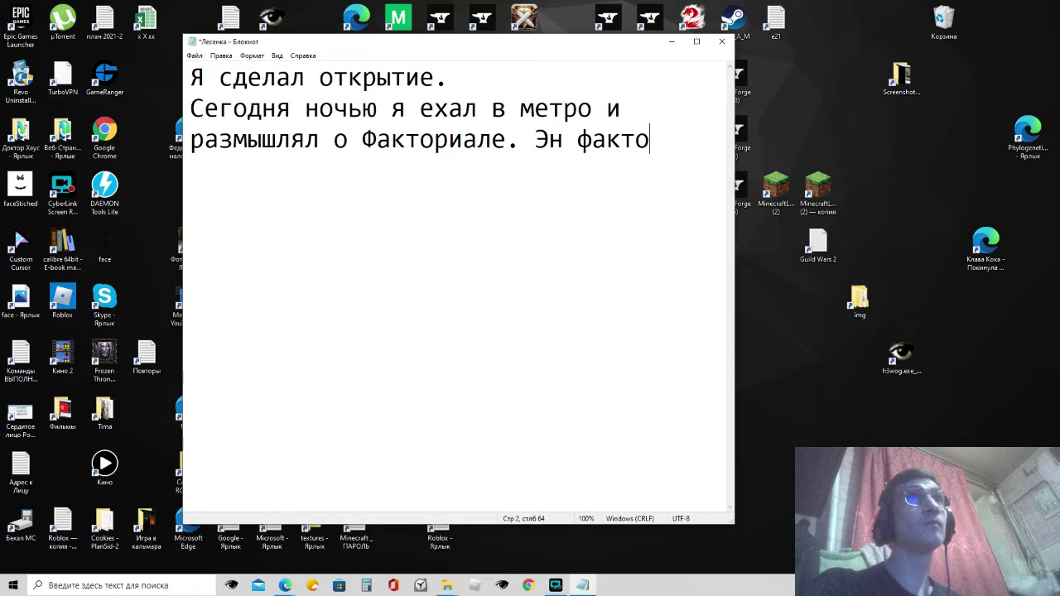
text(риал)
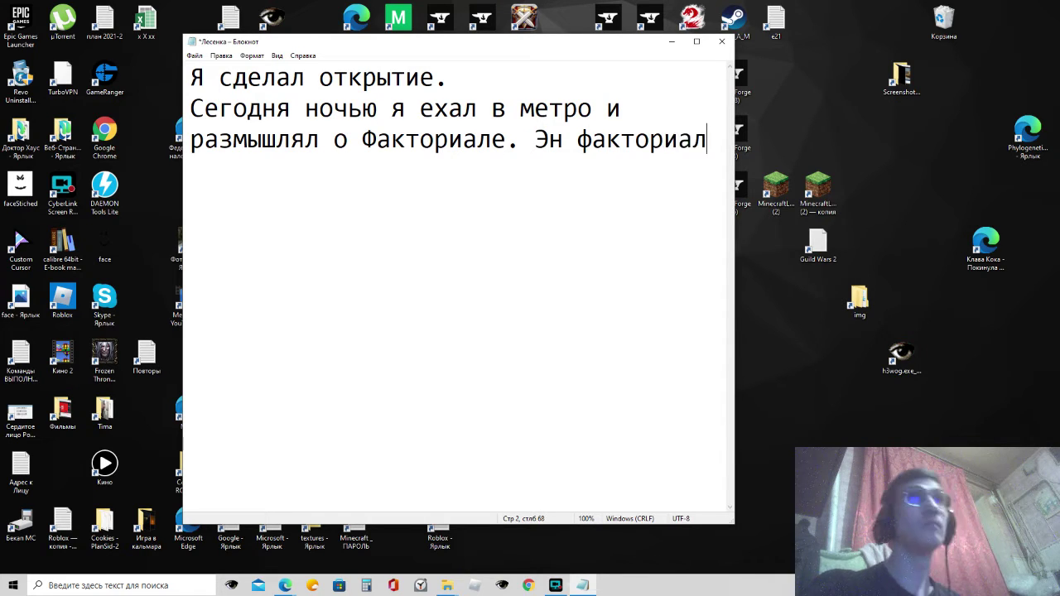
text(.)
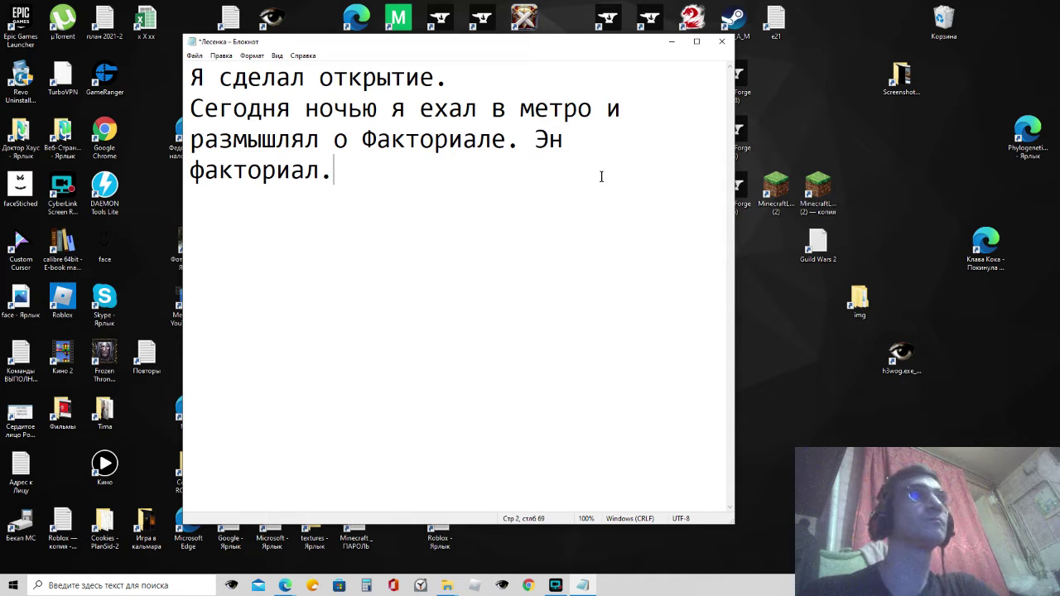
Step: Write the question "Как посчитать 6! ???" on a new line below the paragraph
key(Return)
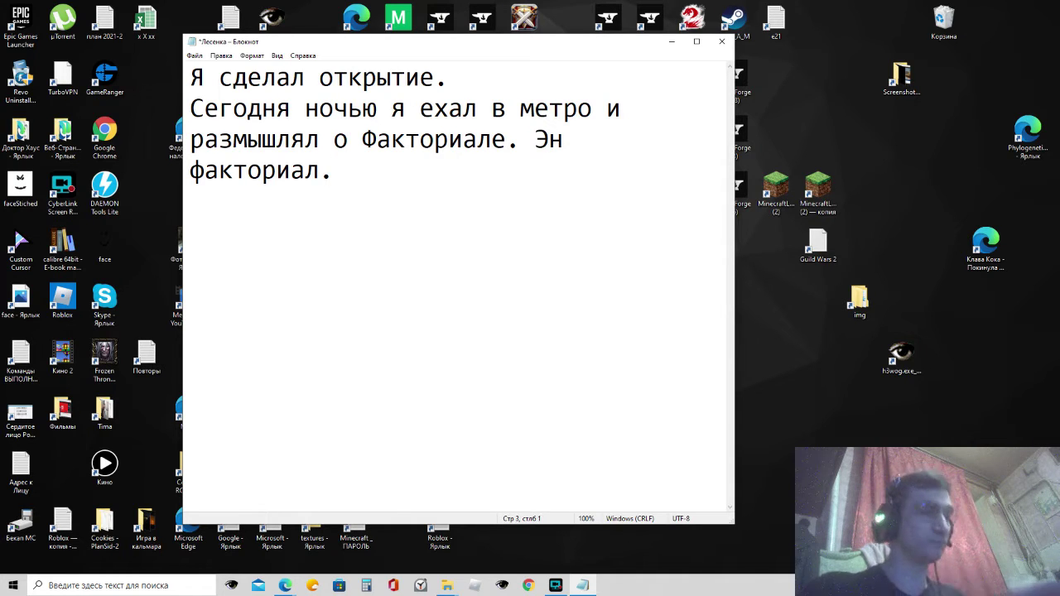
text(Как пос)
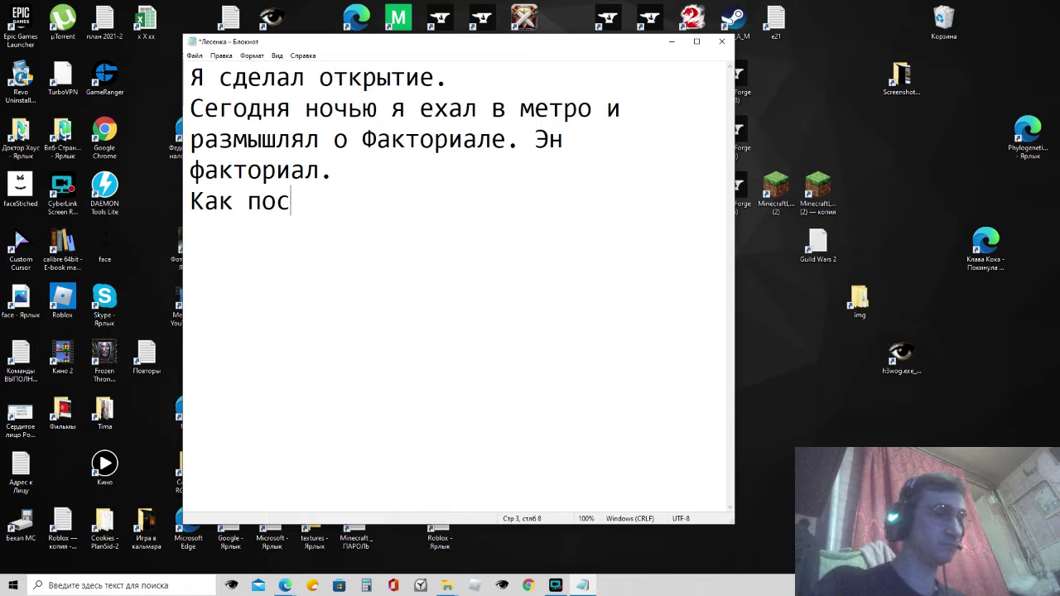
text(читать)
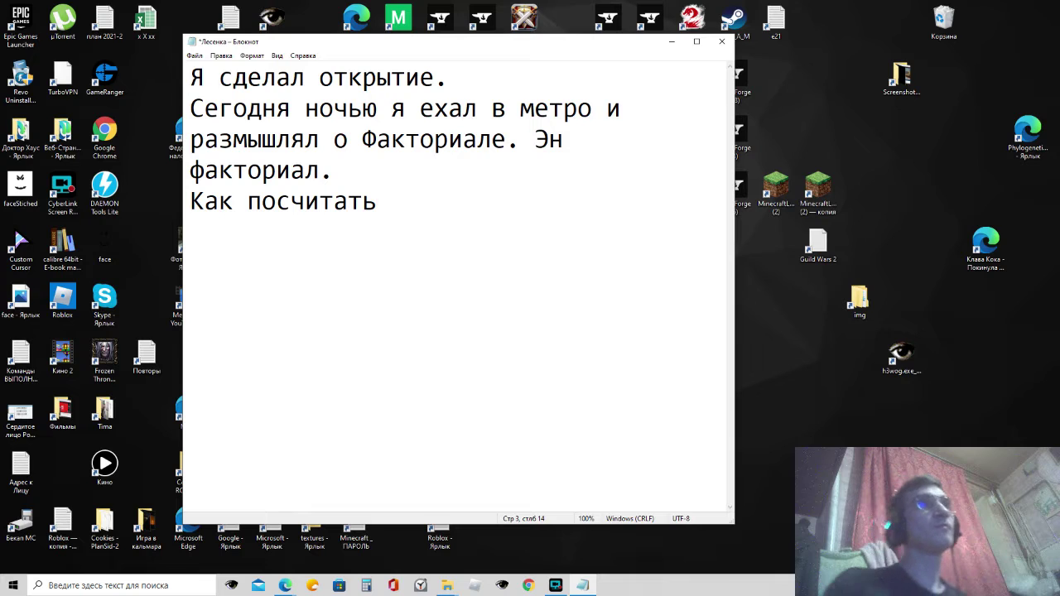
text( Эн)
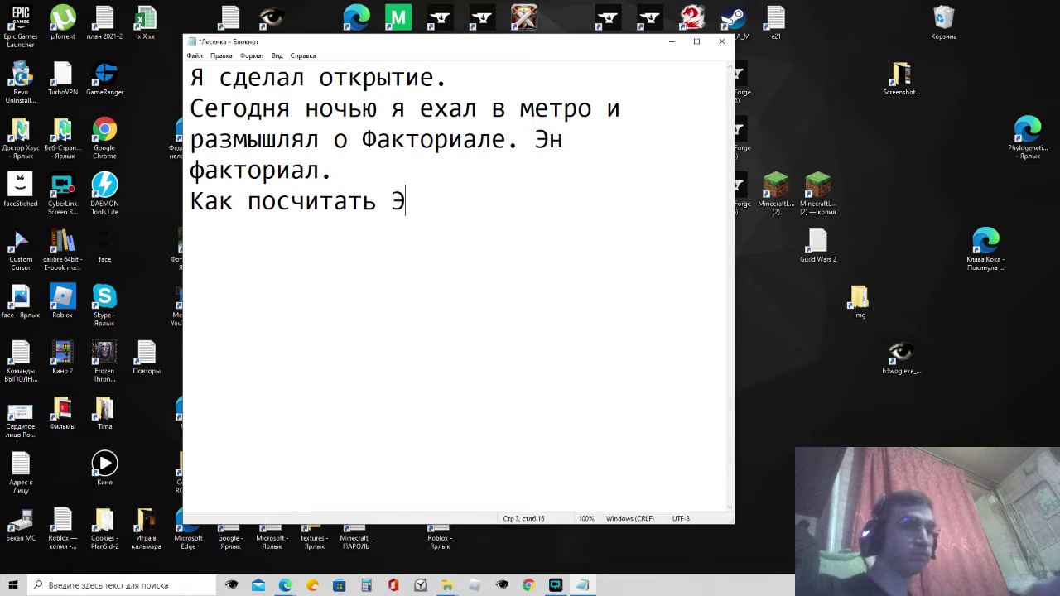
key(BackSpace)
key(BackSpace)
key(BackSpace)
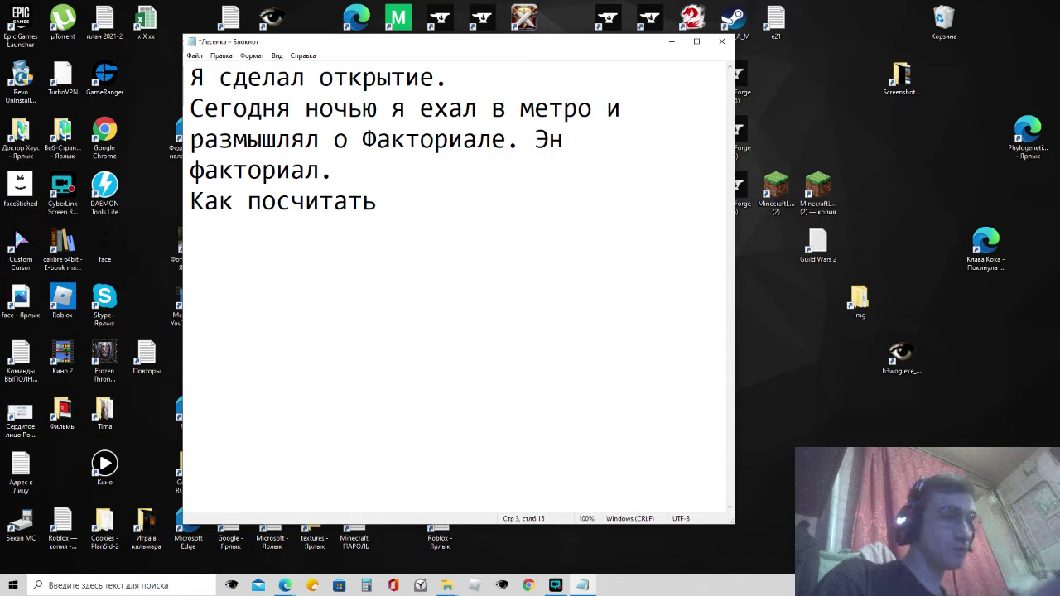
text(6 )
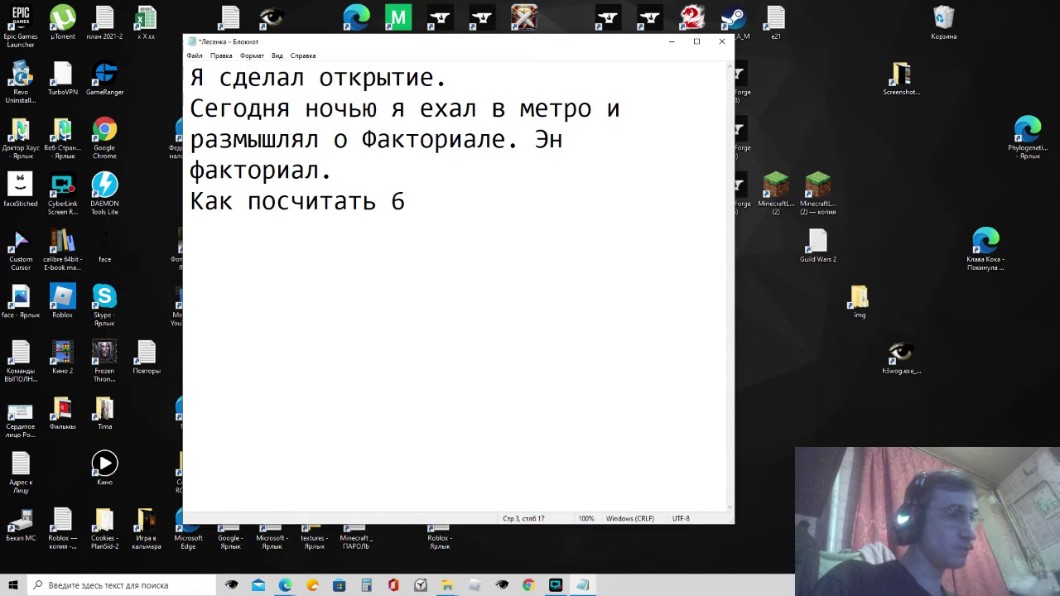
text(! ???)
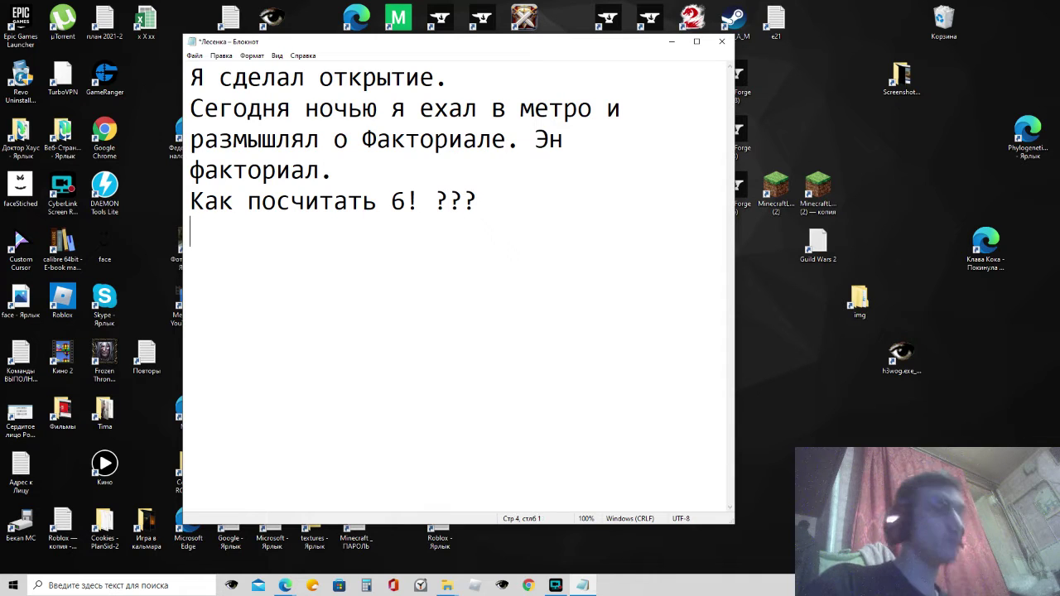
Step: Write "1 x 2 x 3 x 4 x 5 x 6 ???" on the line below the 6! question
text(1)
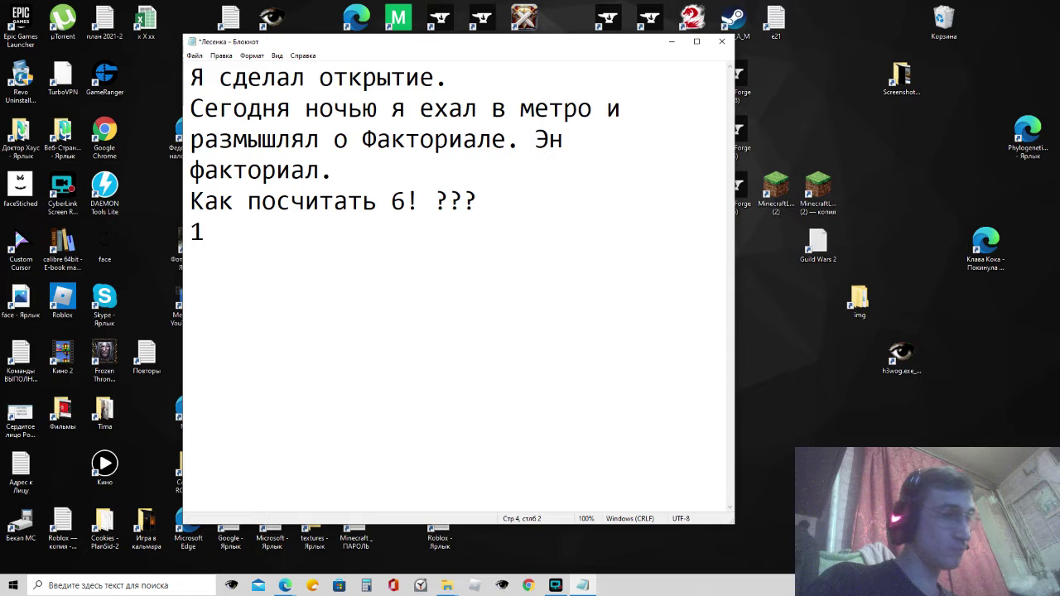
text( x )
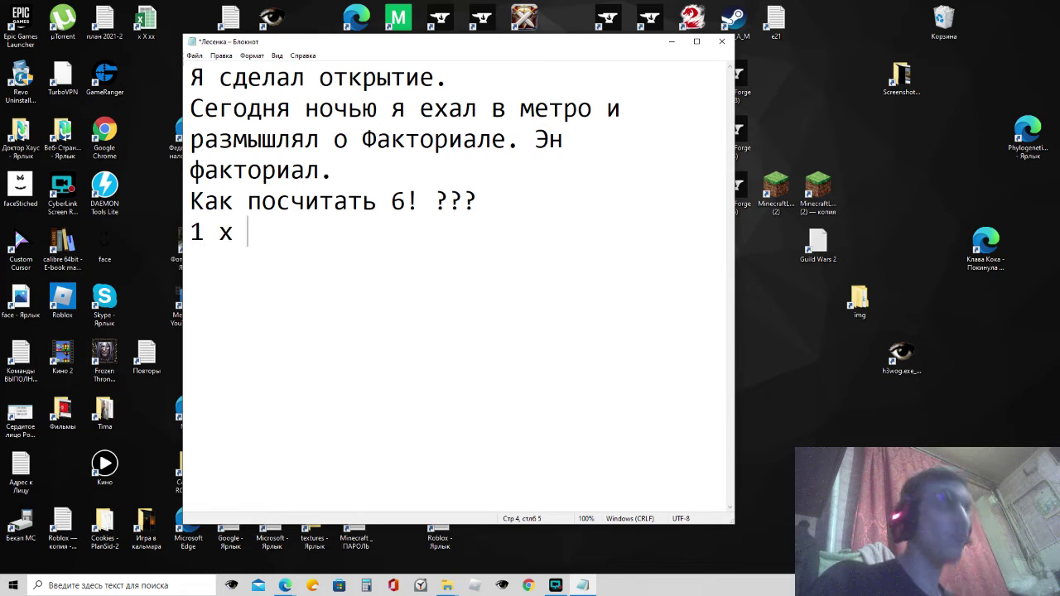
text(2 x)
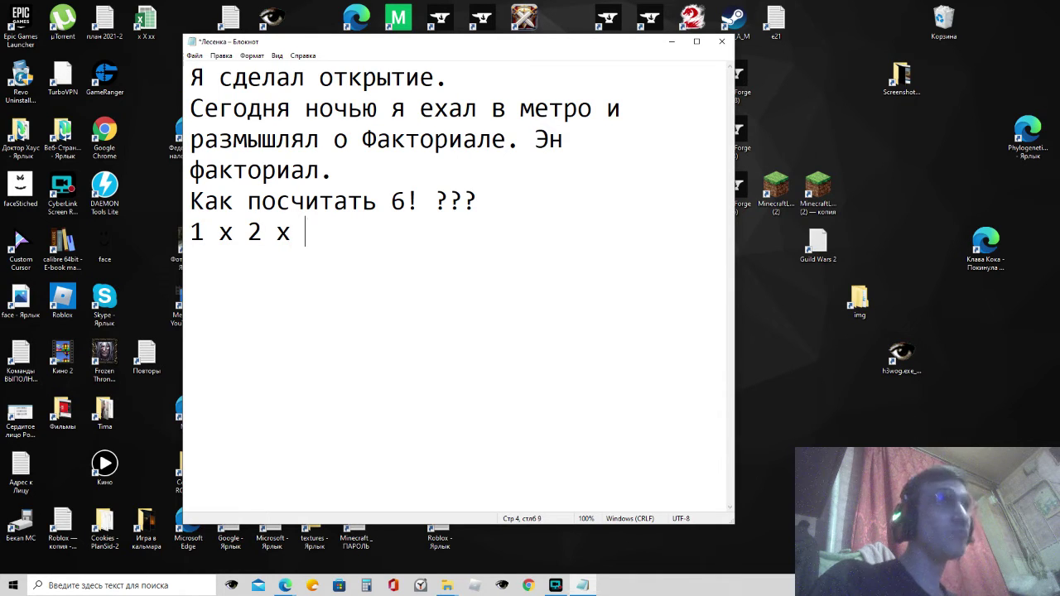
text( 3 x )
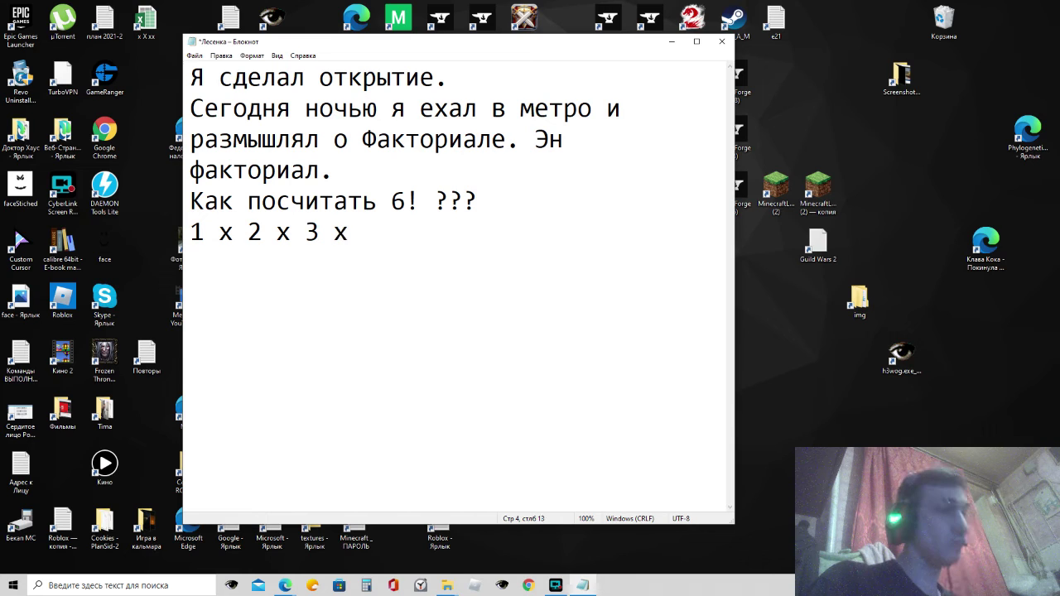
text(4x)
key(BackSpace)
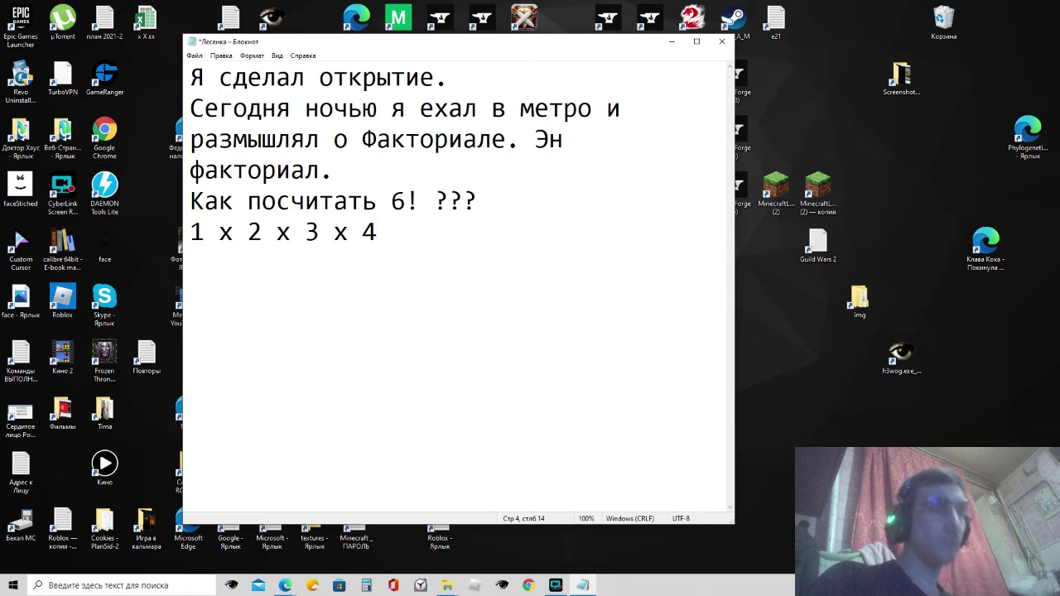
text(x 5)
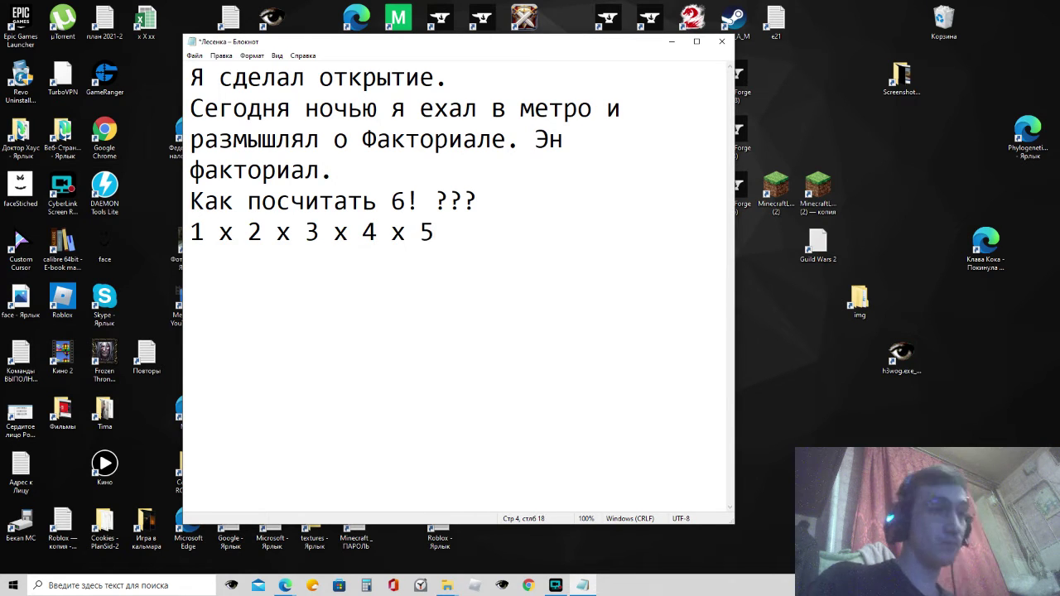
text( x 6)
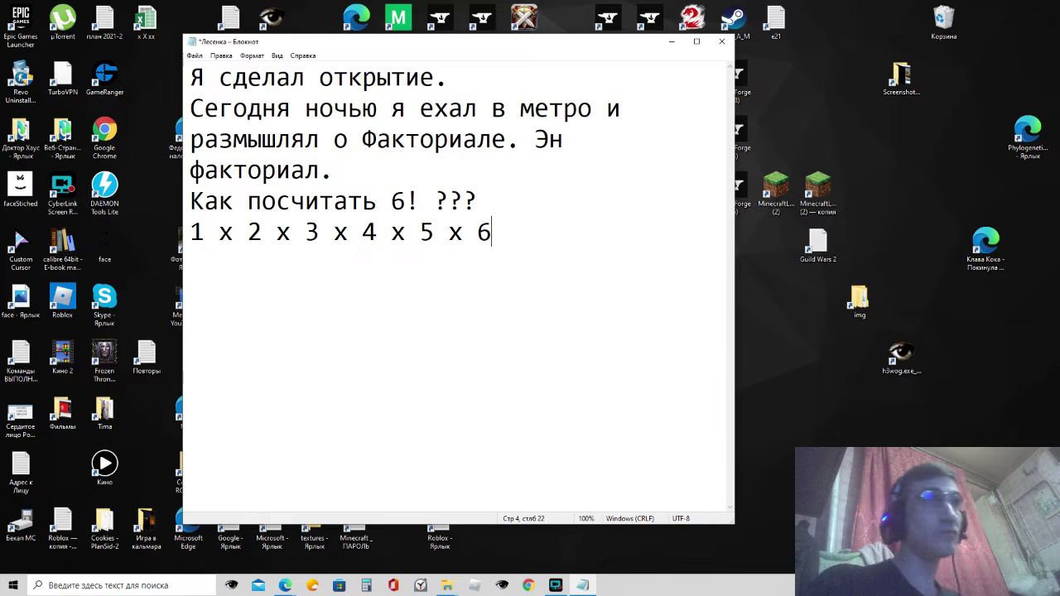
text( ???  )
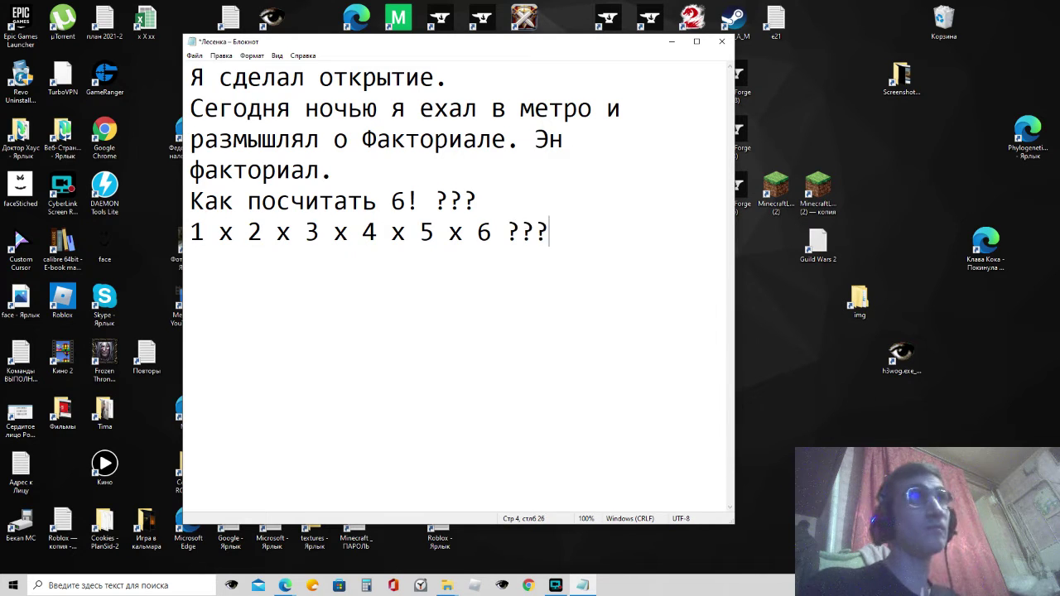
Step: Leave a blank line, write "Это единственный способ???" and answer it with "Нет." on the following line
text(Эт)
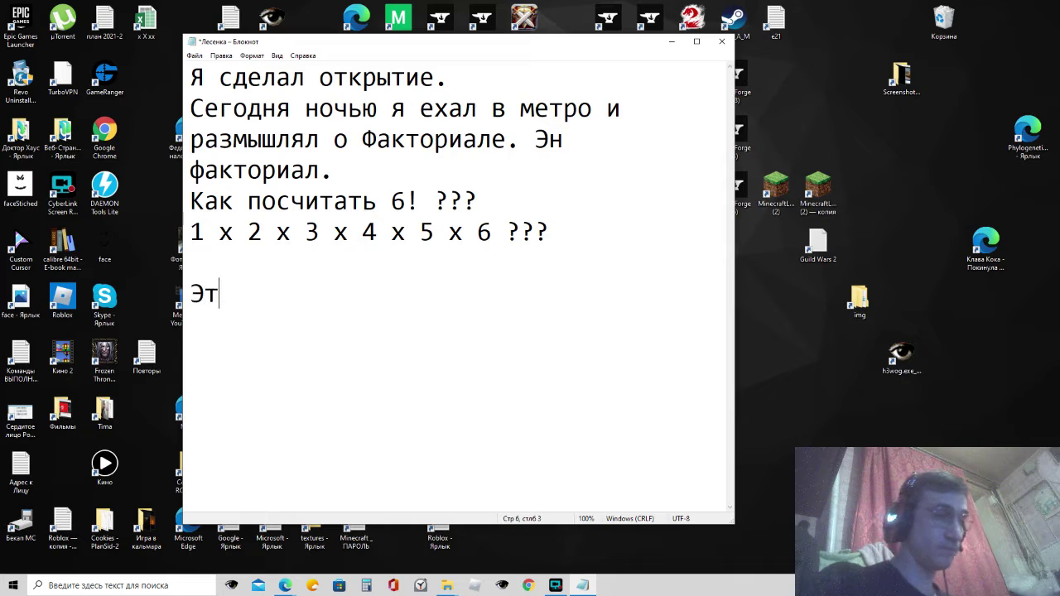
text(о единс)
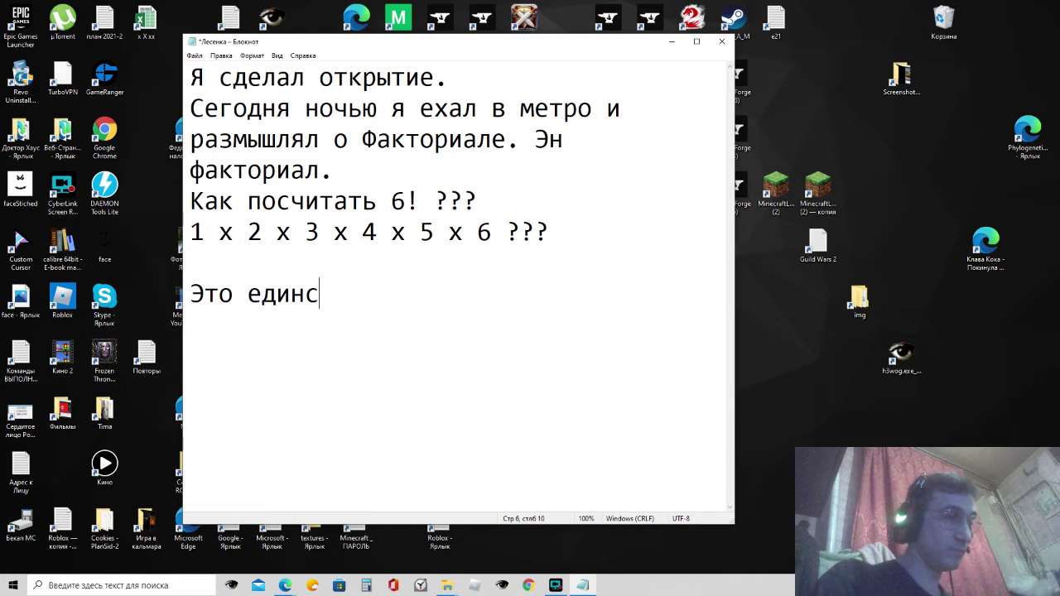
text(твенный)
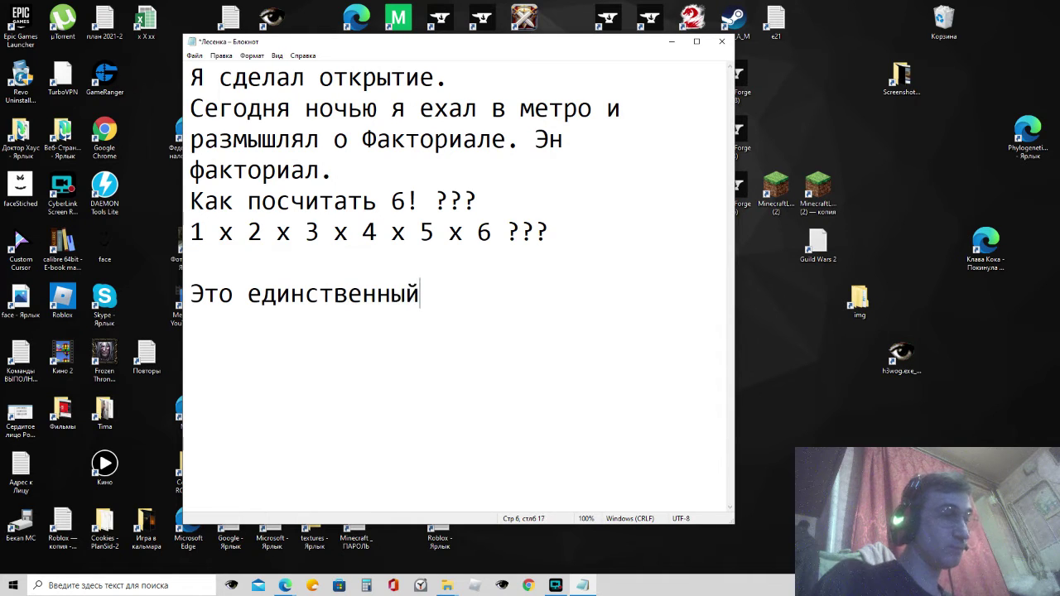
text( способ)
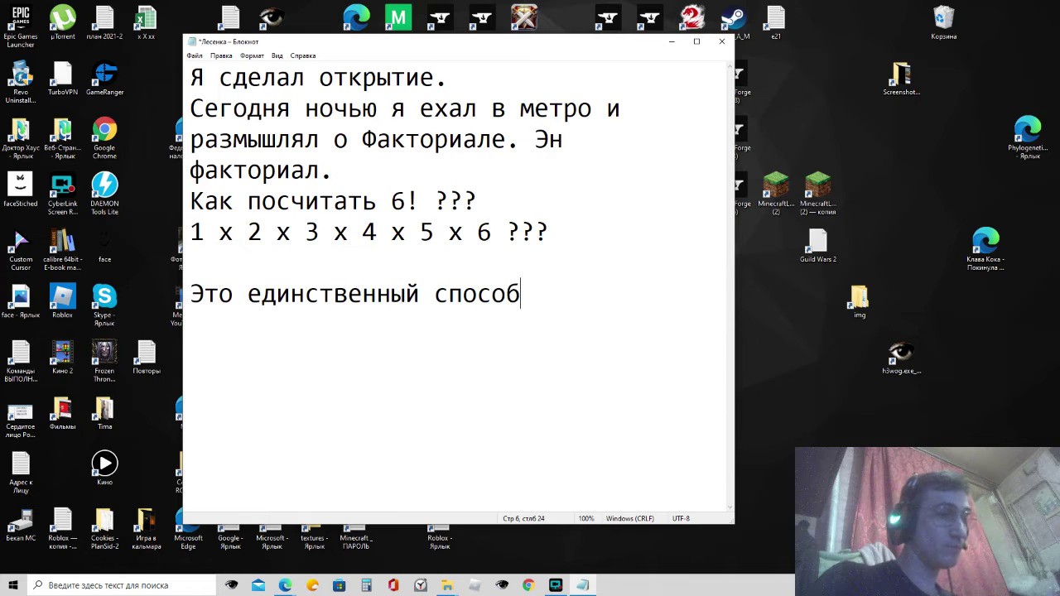
text(???)
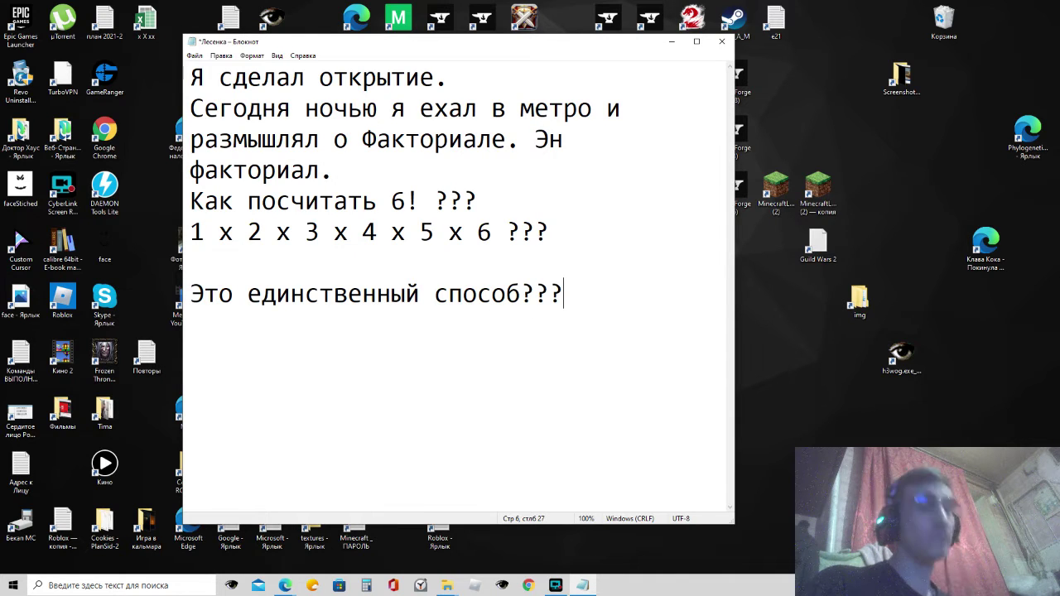
key(Return)
text(Нет. )
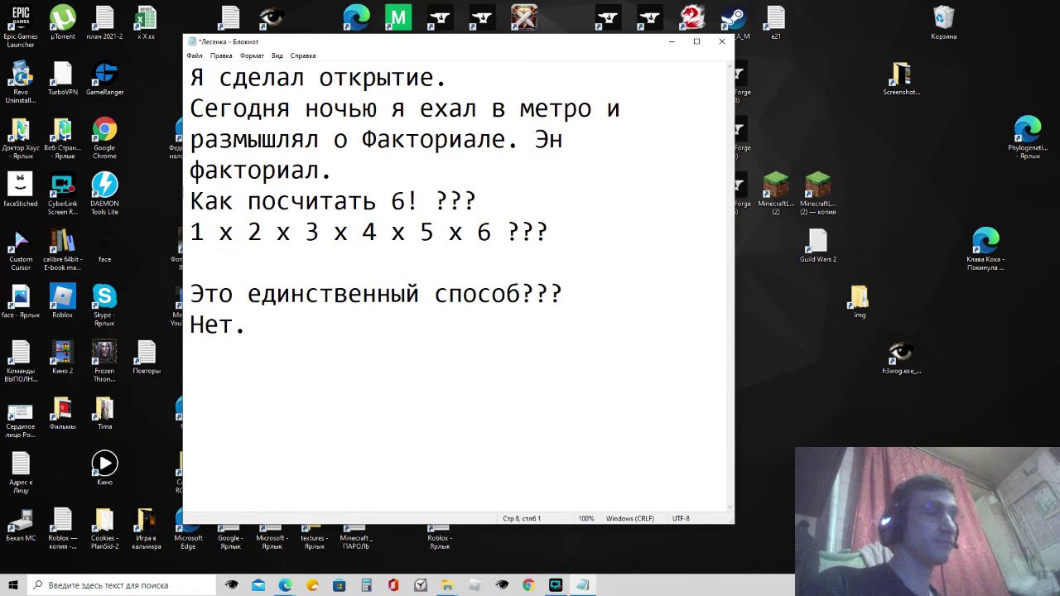
Step: Write "Я ещё не видел, чтобы кто-то говорил об этом." on a new line below "Нет."
text(Я ещ)
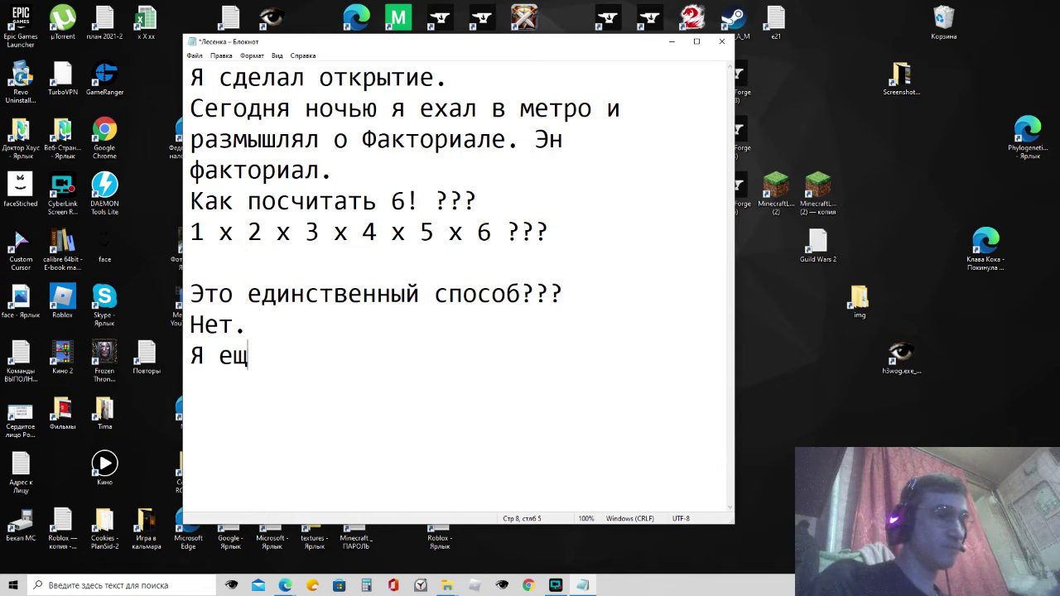
text(ё не видел)
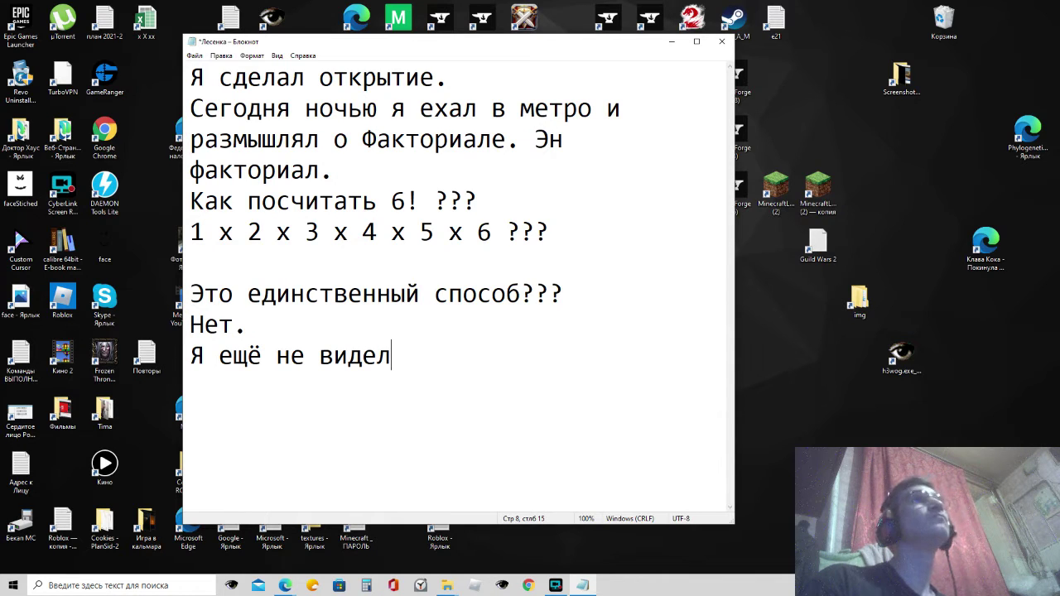
text(, ч)
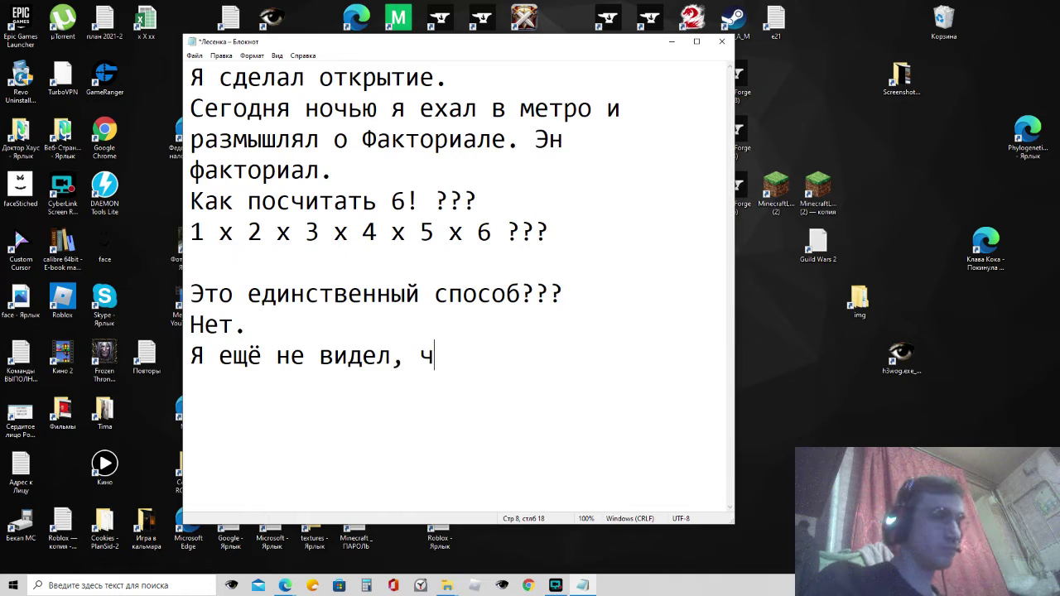
text(тобы кто)
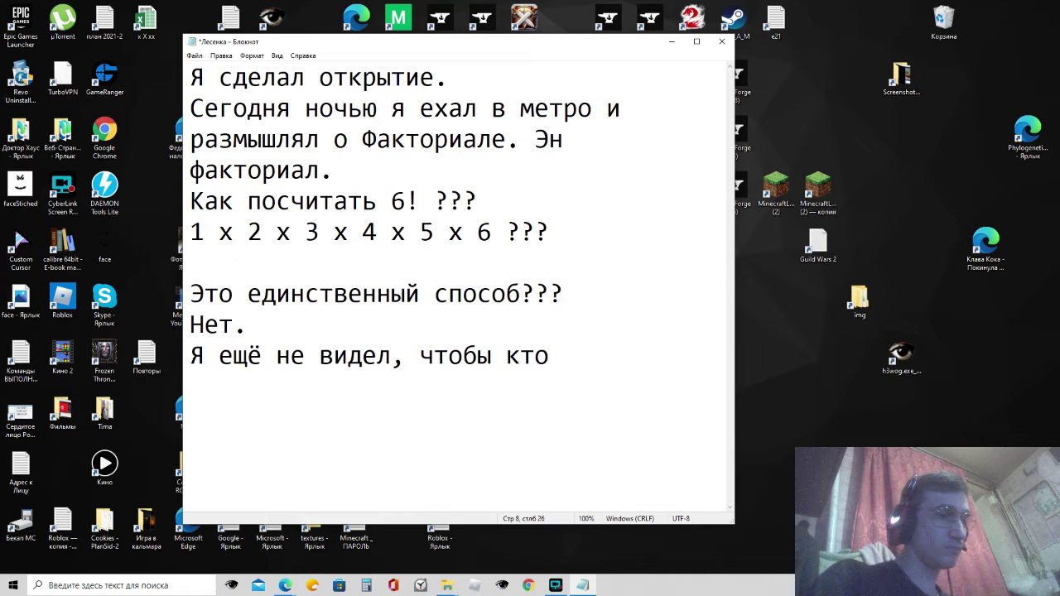
text(-то гово)
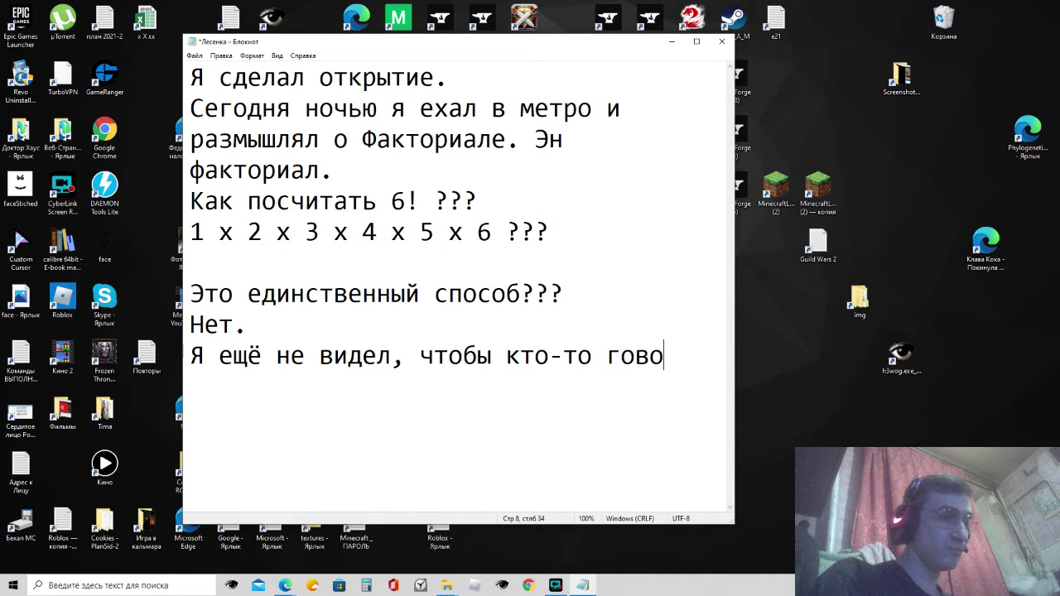
text(рил об э)
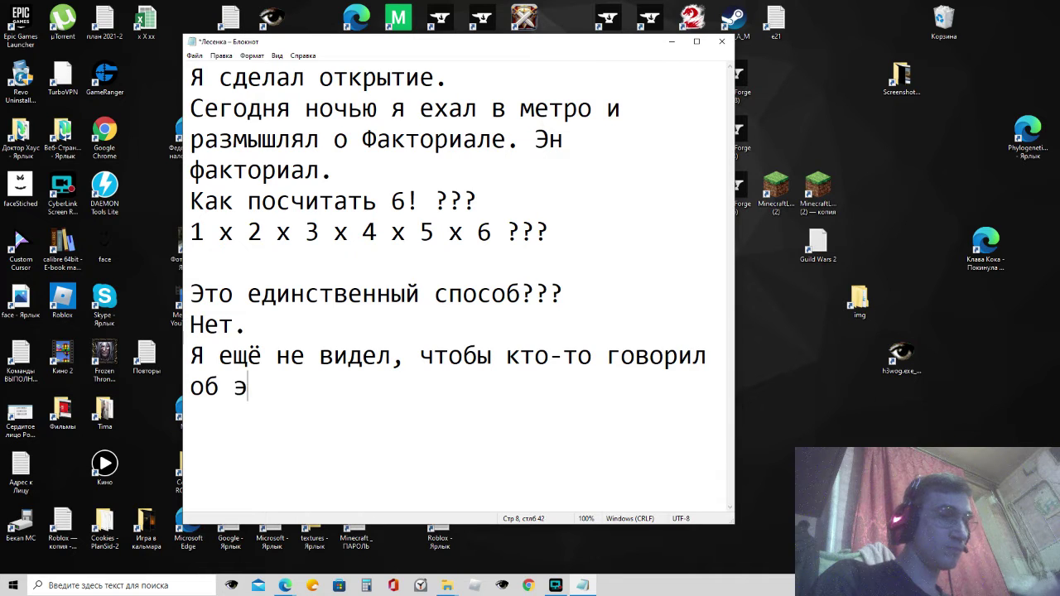
text(том. )
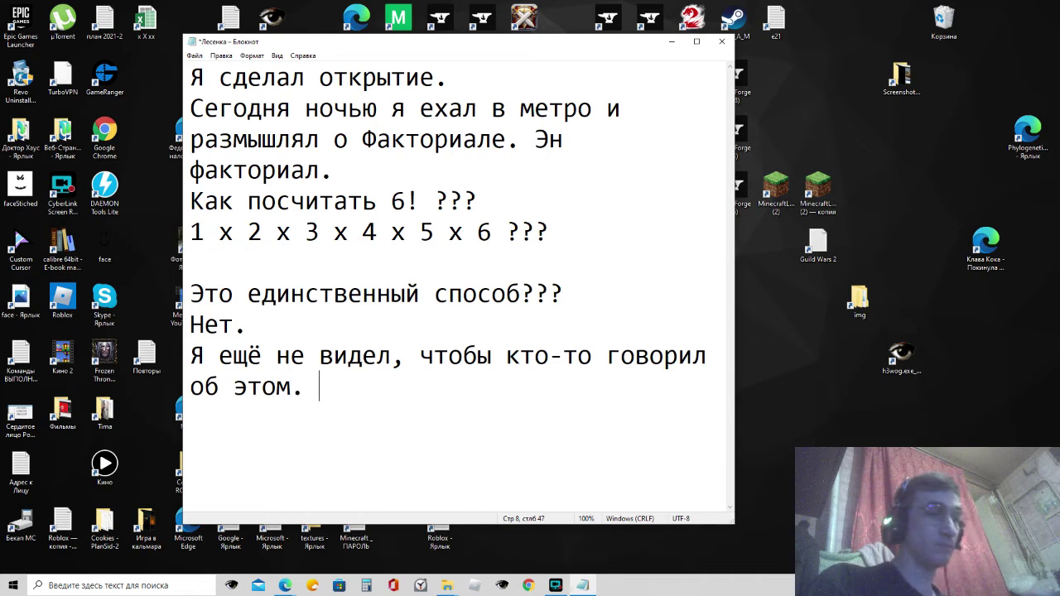
Step: Add "Значит, возможно, я - первый!" after that sentence and move the note window closer to the desktop's left edge
text(Значит)
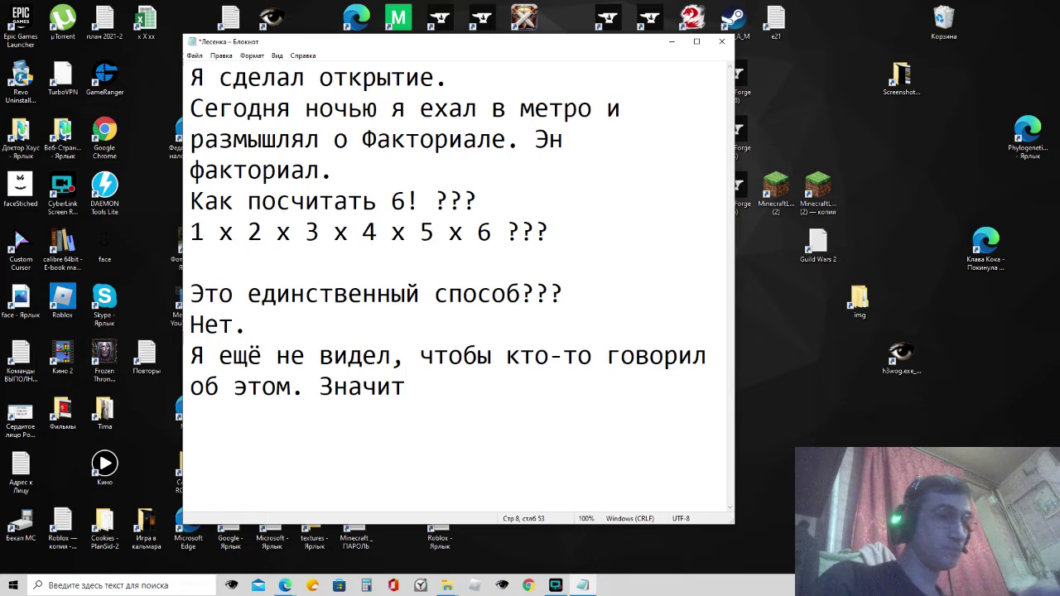
text(, возмо)
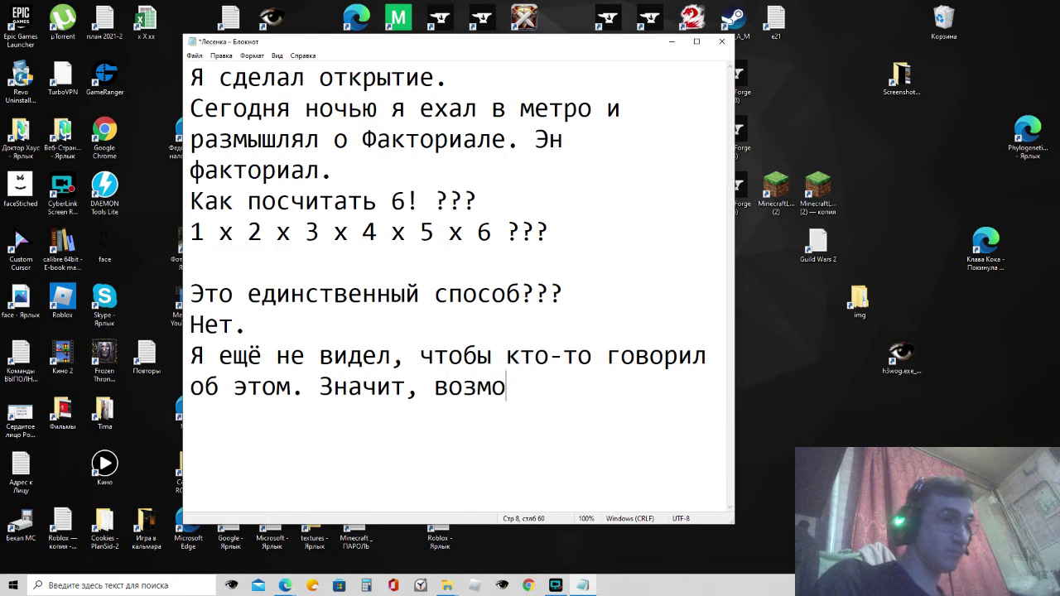
text(жно, )
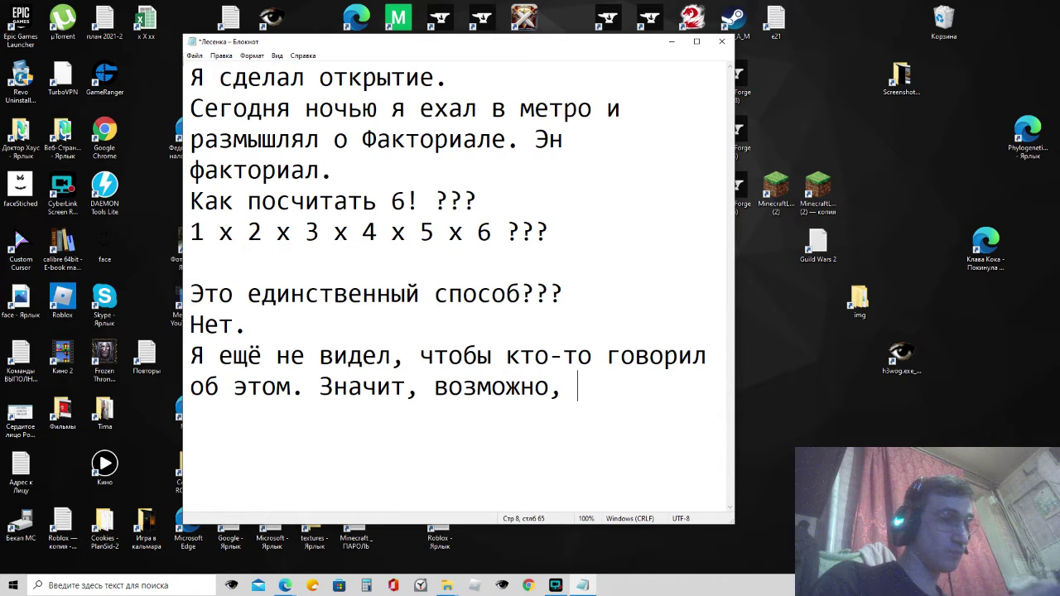
text(я - перв)
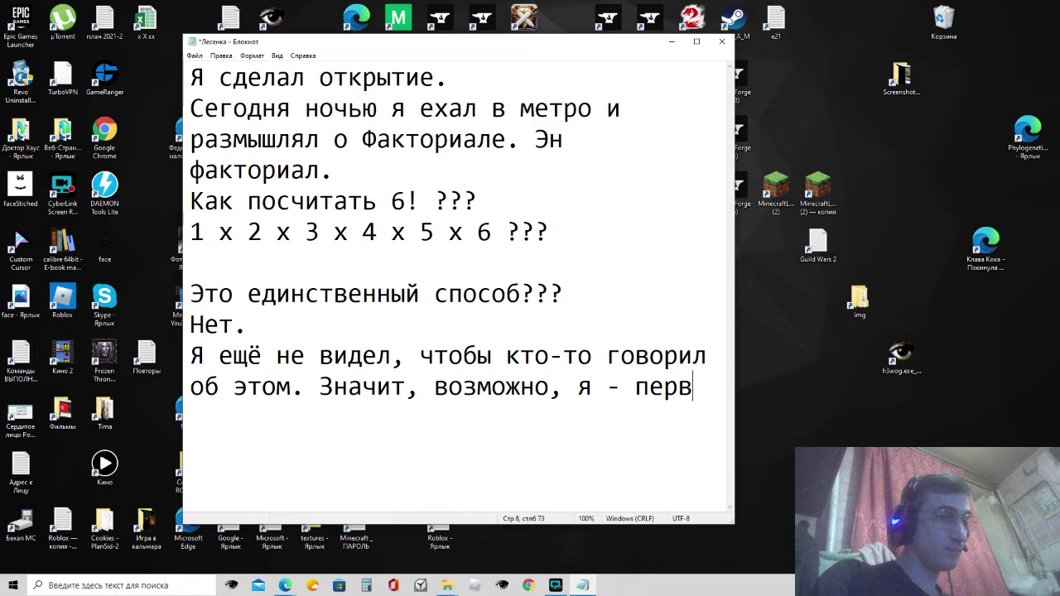
text(ый!)
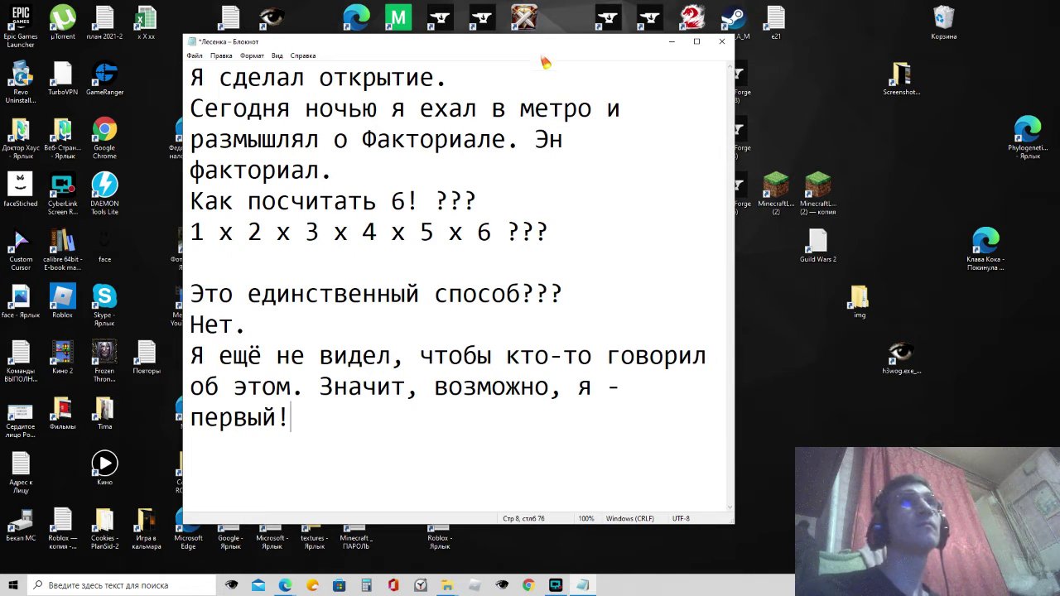
drag(518, 42, 405, 51)
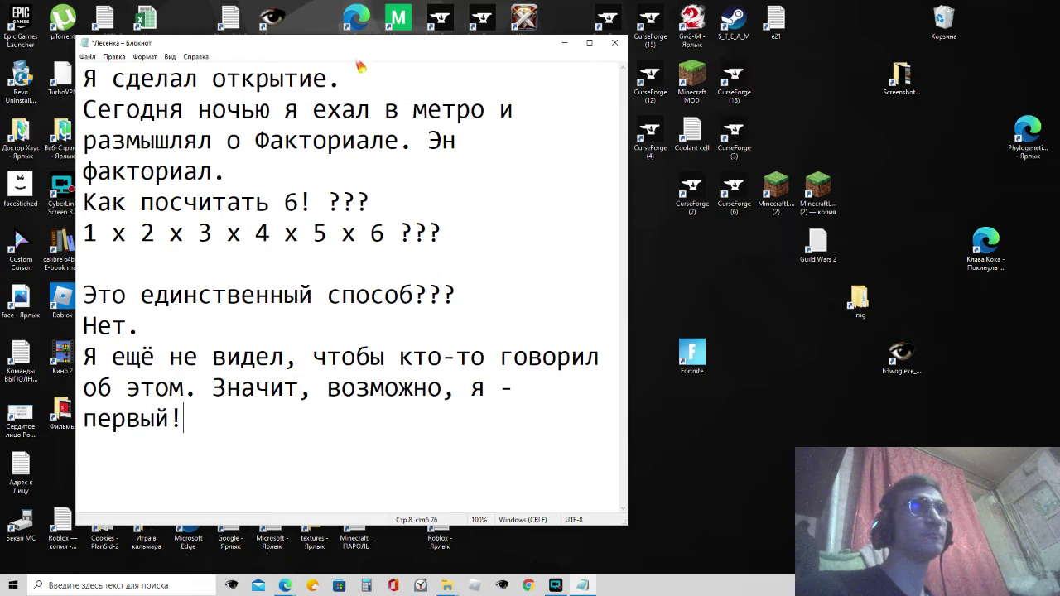
click(566, 43)
right_click(338, 295)
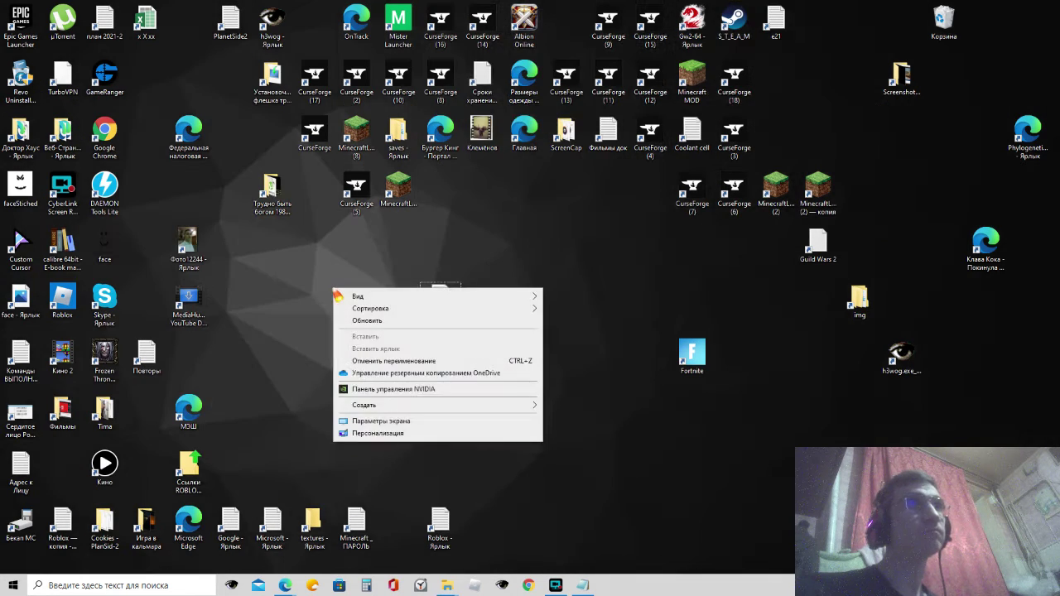
mouse_move(382, 406)
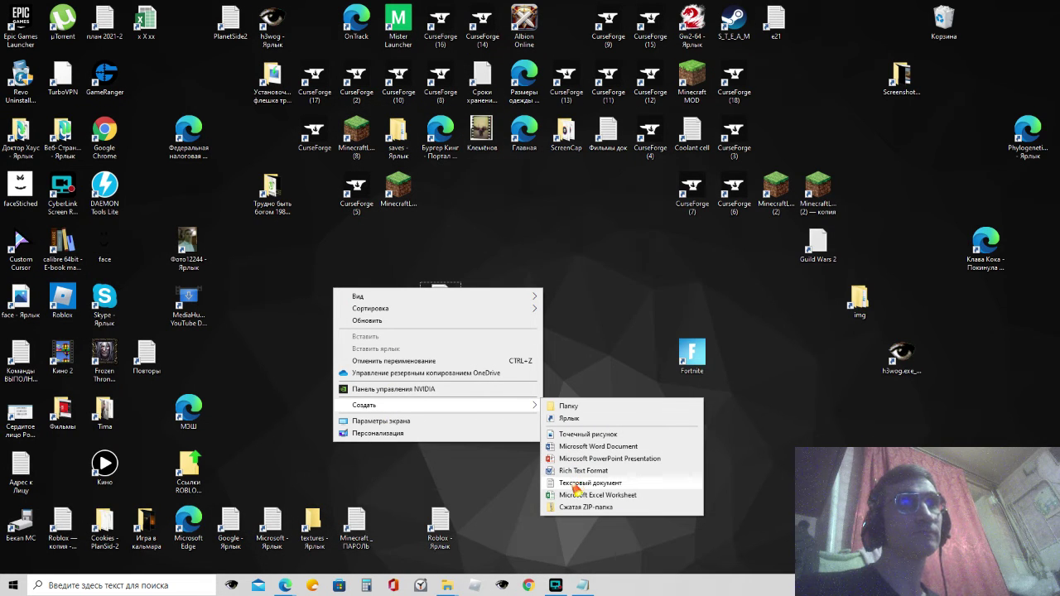
click(573, 385)
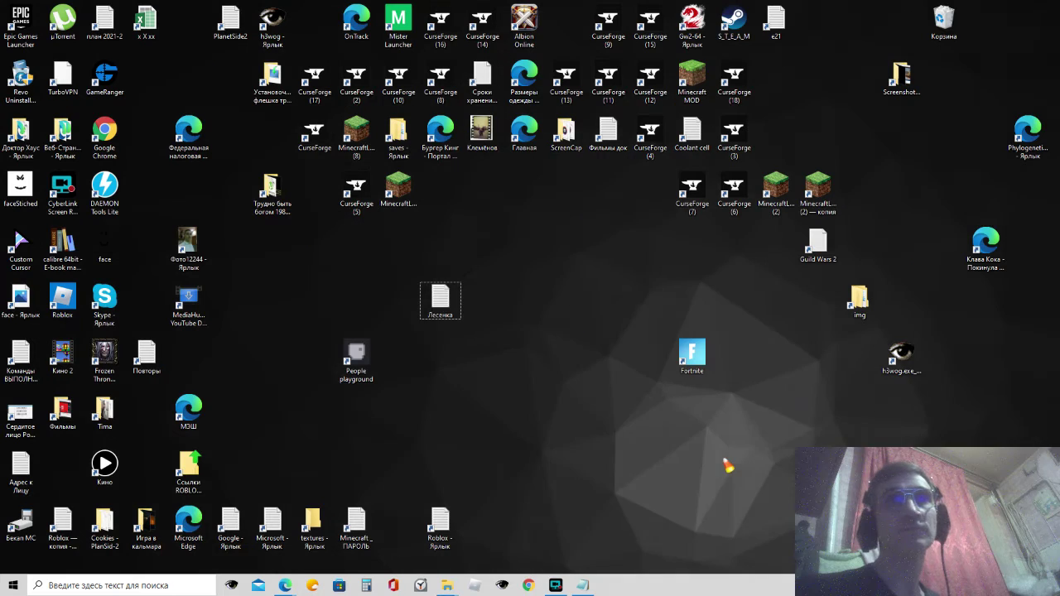
click(582, 585)
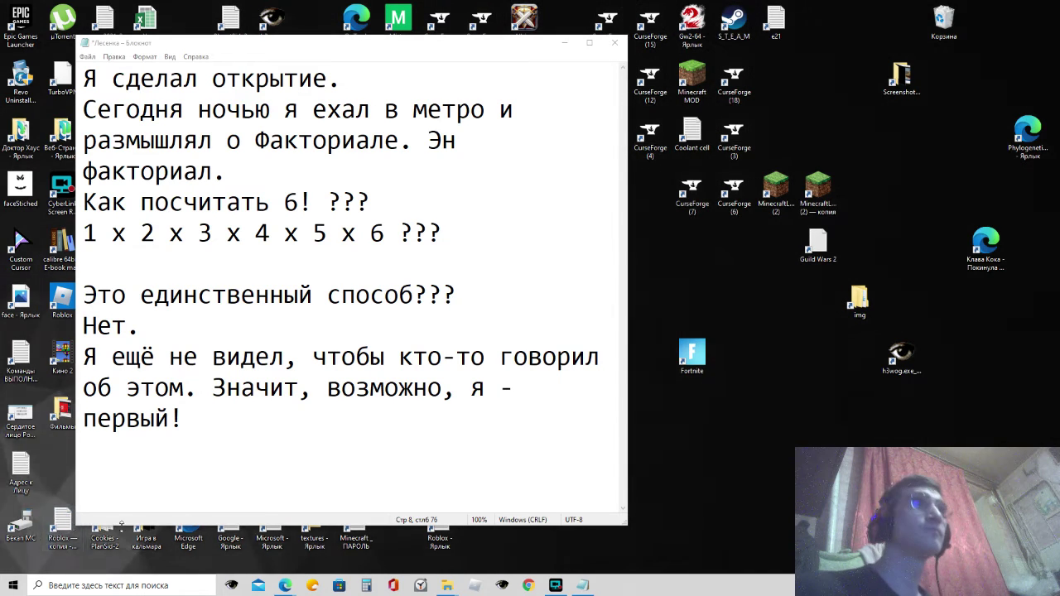
Step: Leave two blank lines after "первый!" and begin a new sentence with "Сейчас покажу, как посчитать Н факториал"
click(151, 473)
key(End)
key(Return)
key(Return)
key(Return)
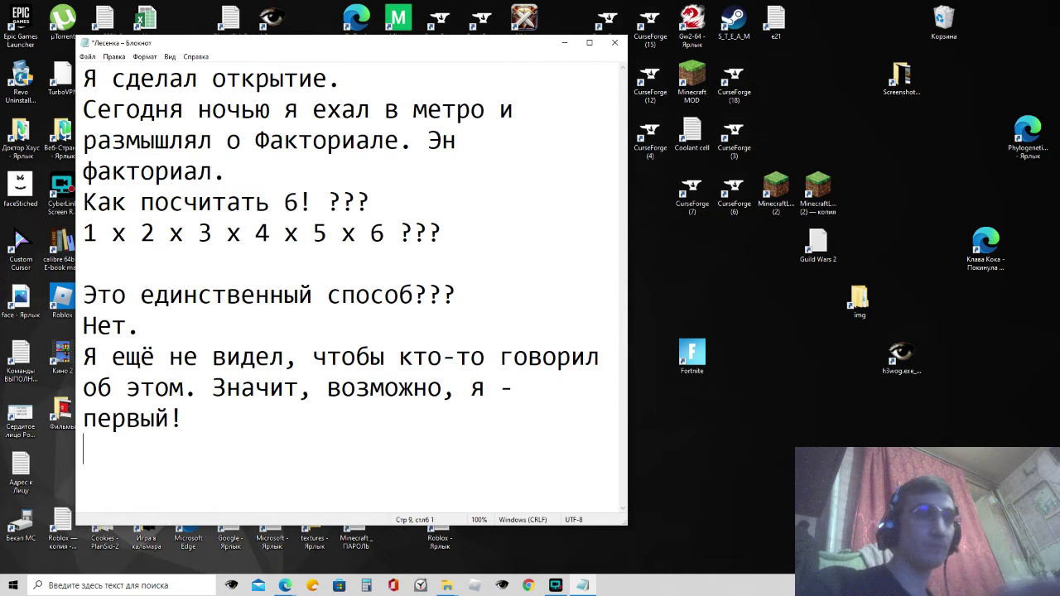
text(С)
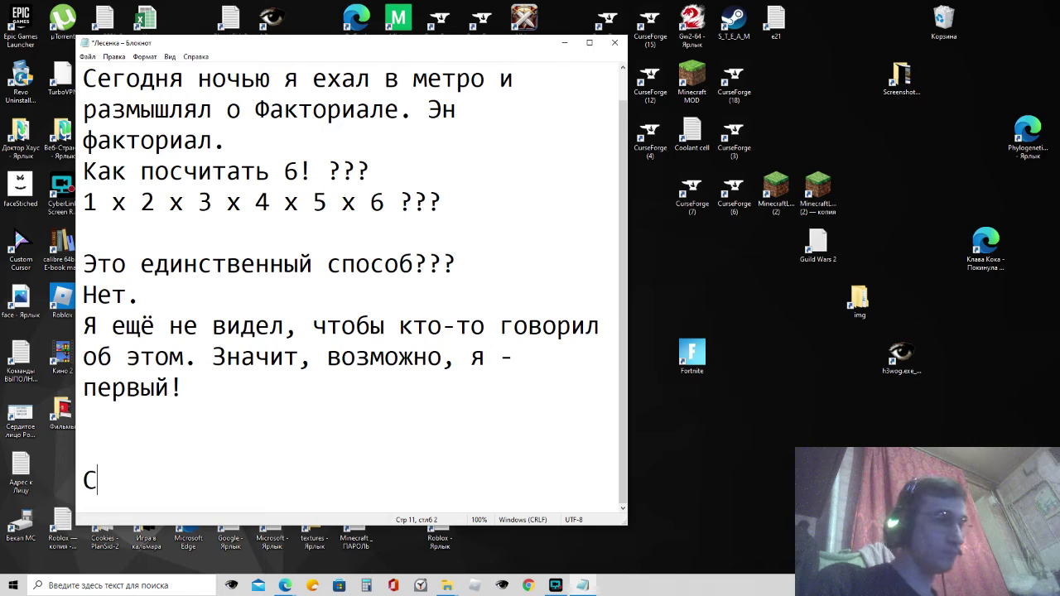
text(ейчас)
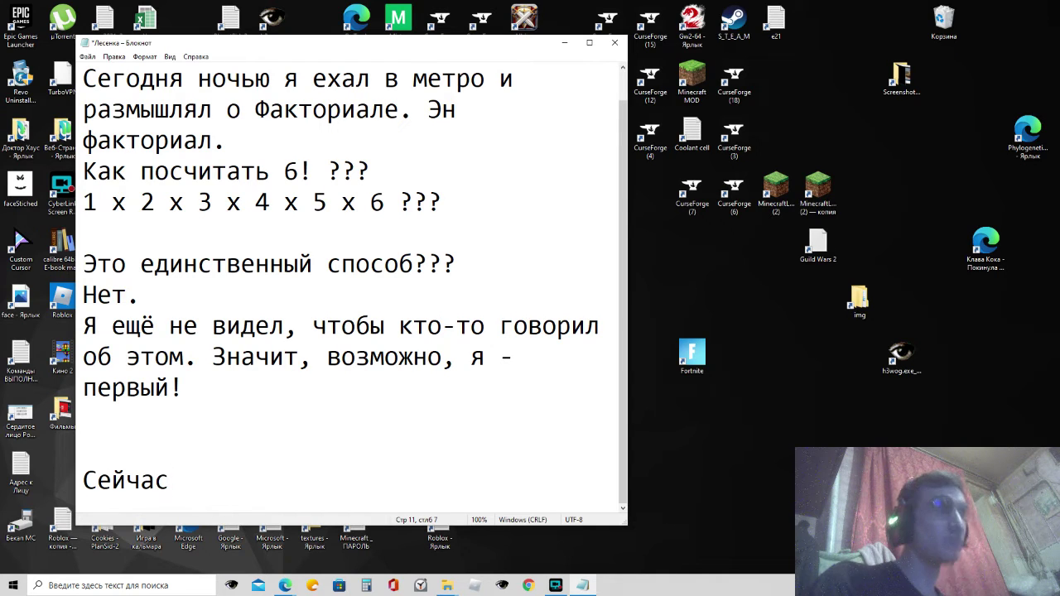
text( покажу)
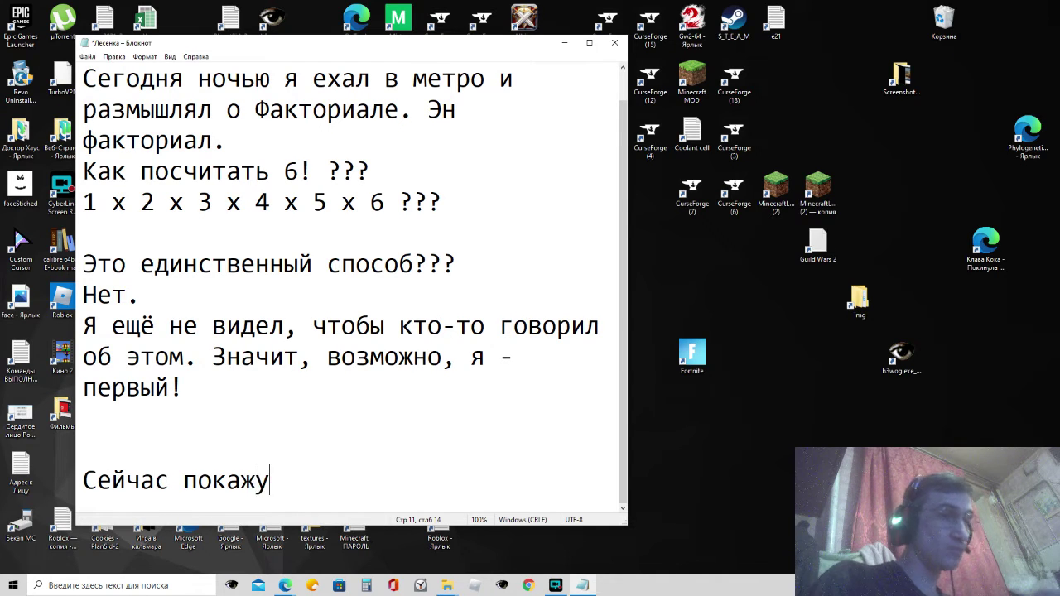
text(, как)
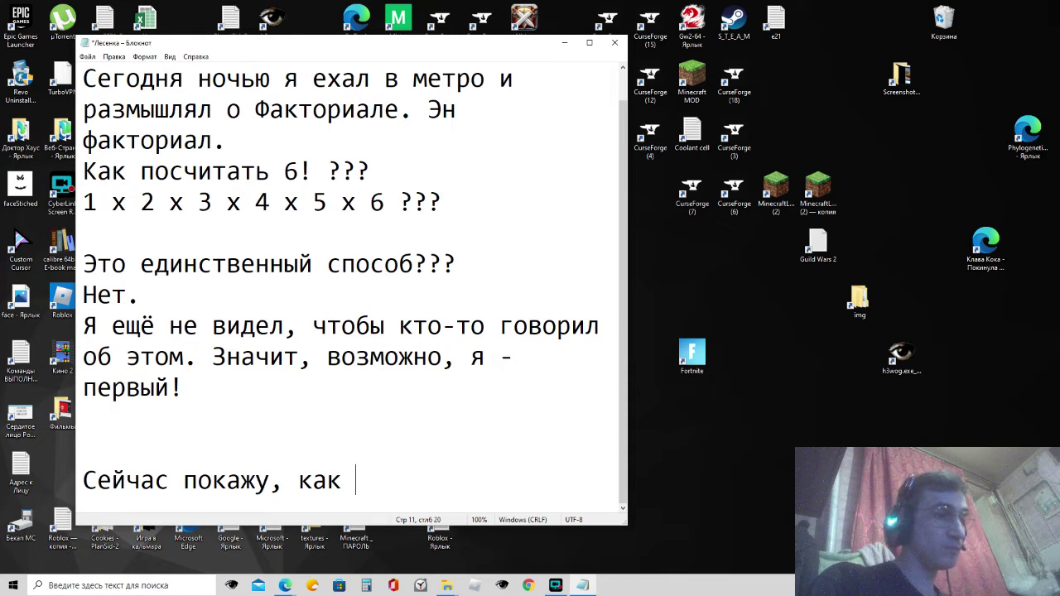
text( посчитать)
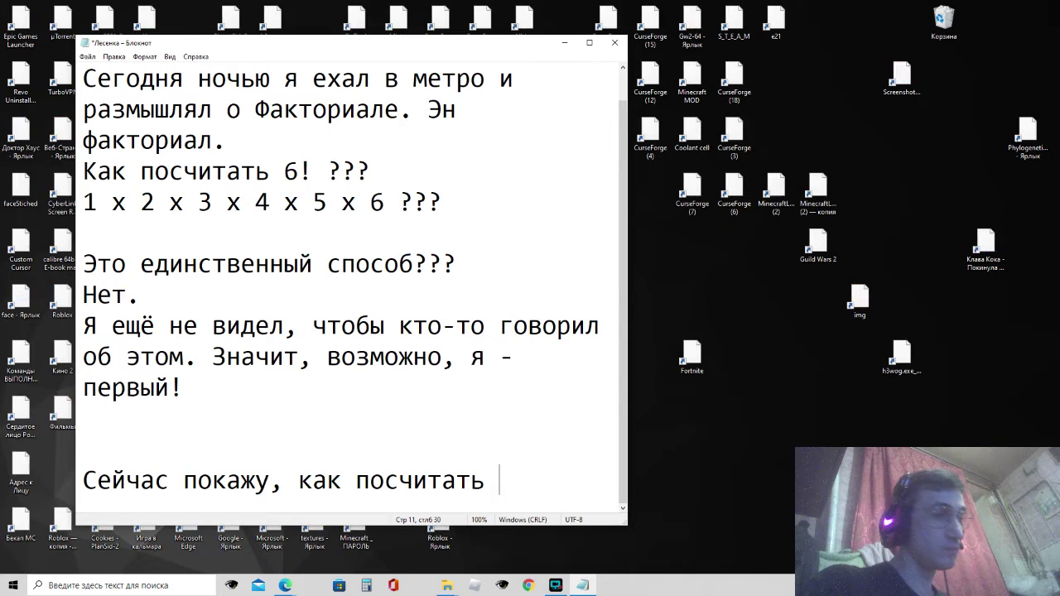
text(Р)
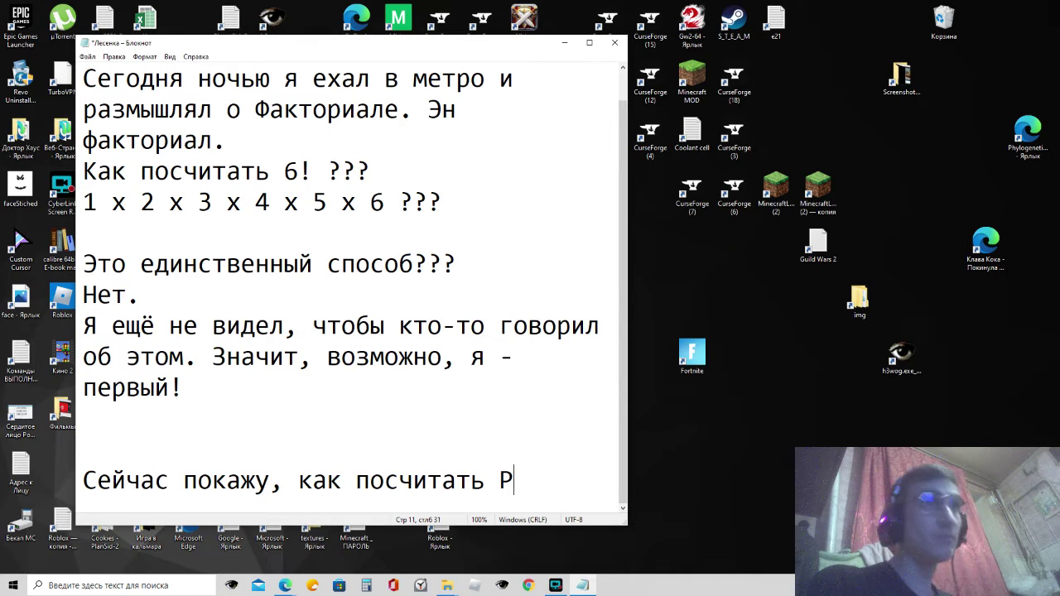
key(BackSpace)
text(Н )
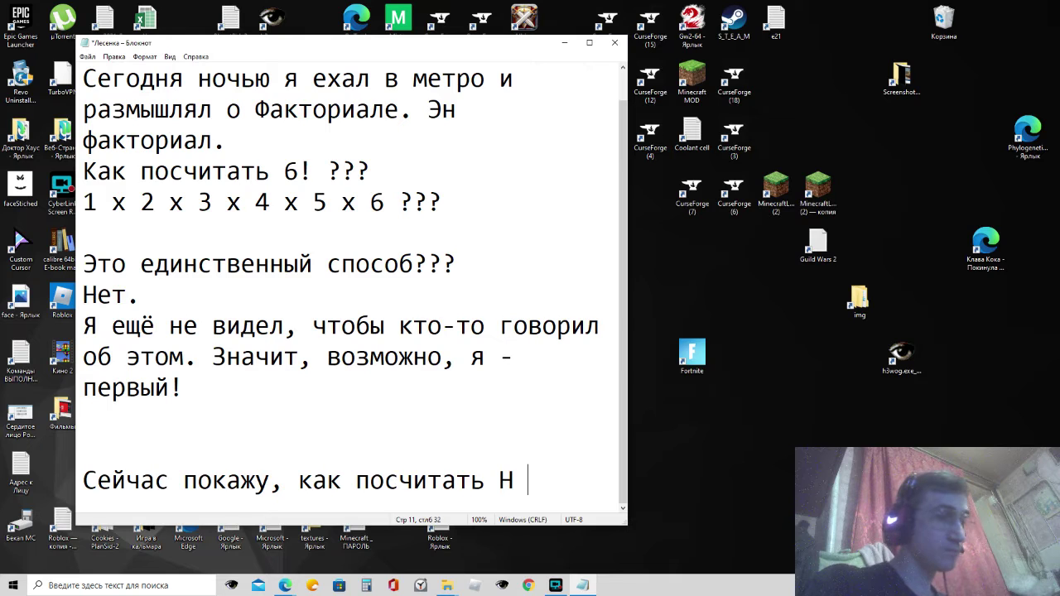
text(факториал)
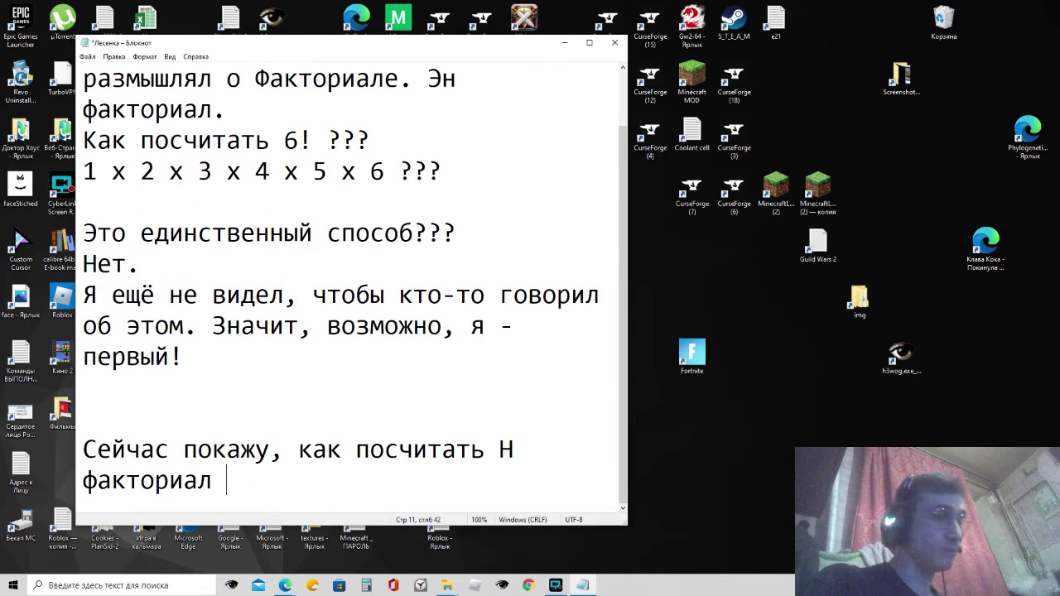
Step: Complete the sentence with "минуя пошаговое перемножение всех чисел от 1 до Н."
text( минуя)
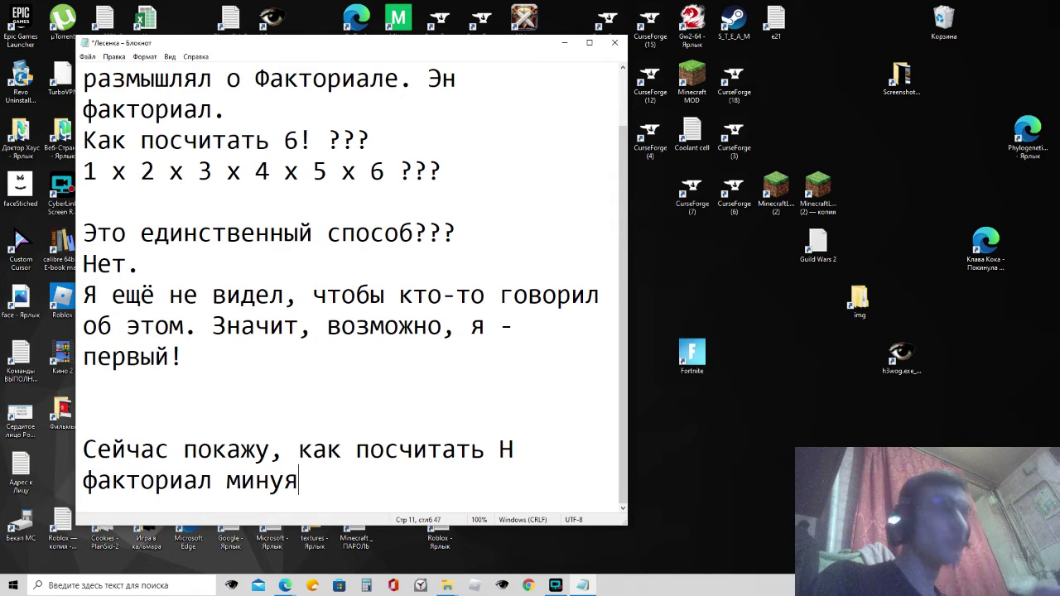
text( по)
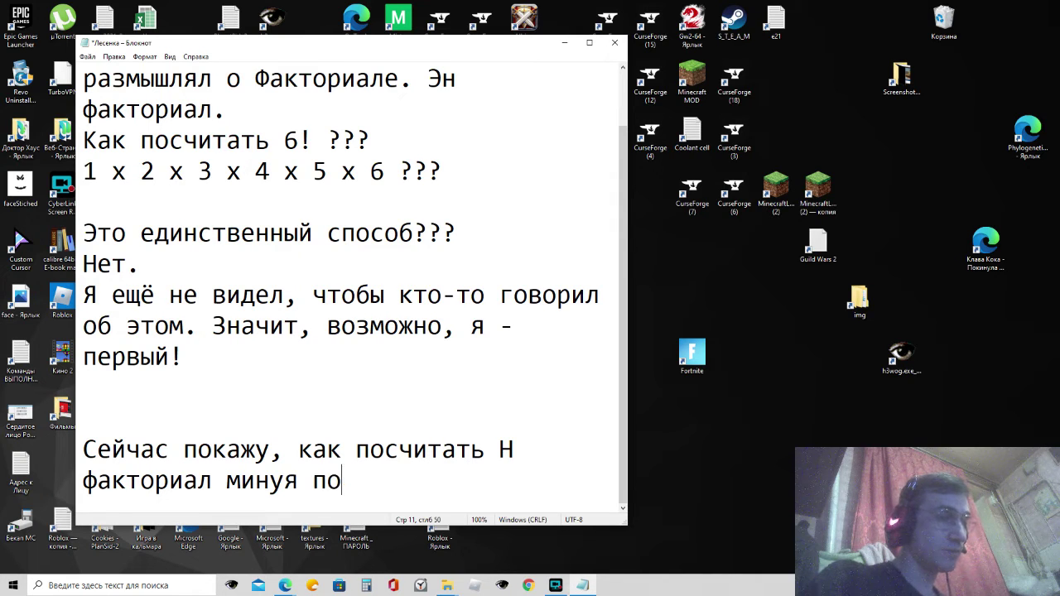
text(шаговое )
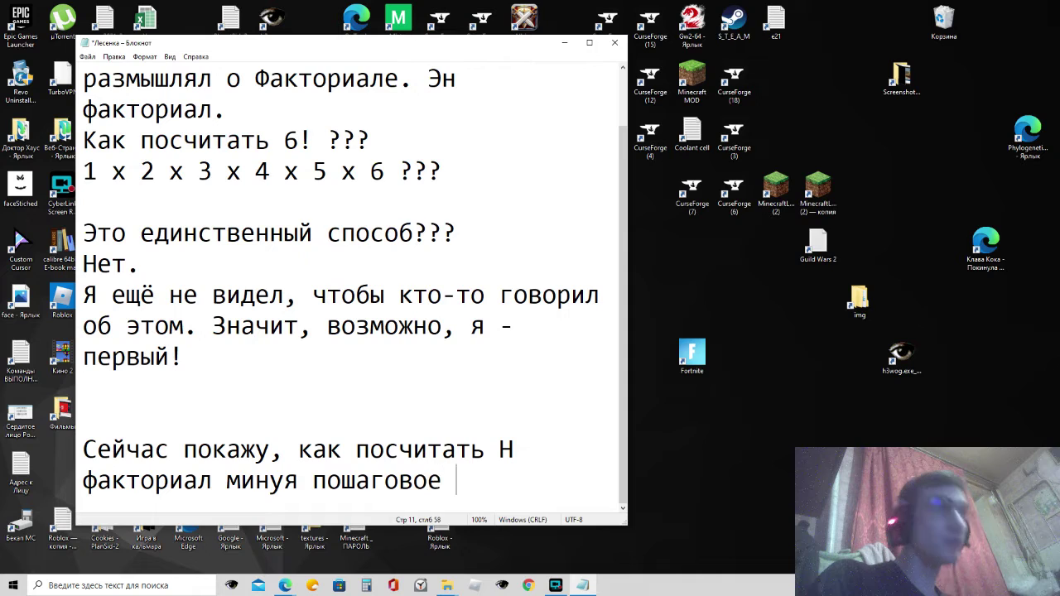
text(перемно)
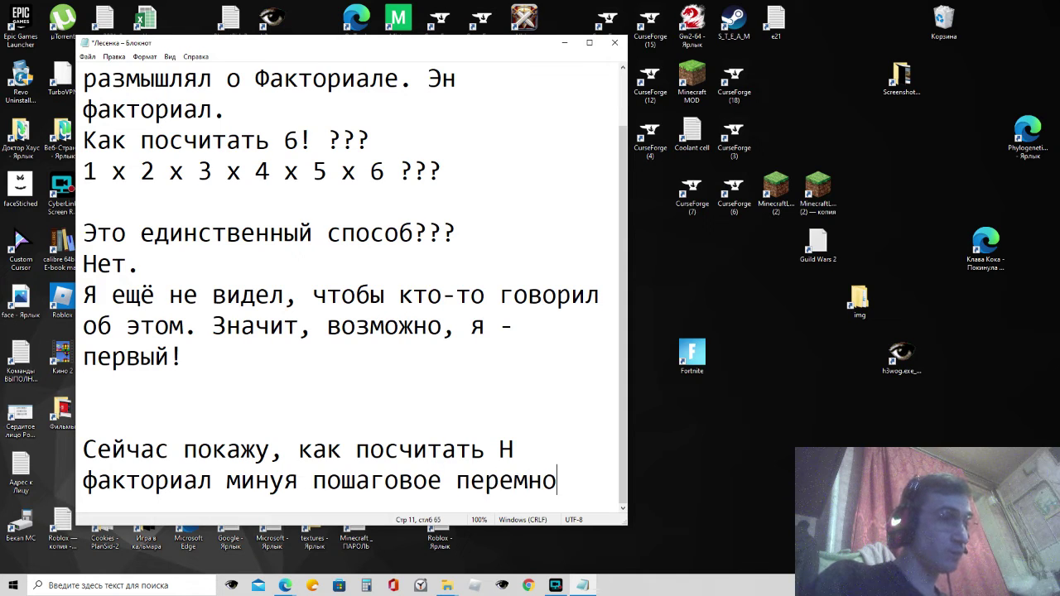
text(жение)
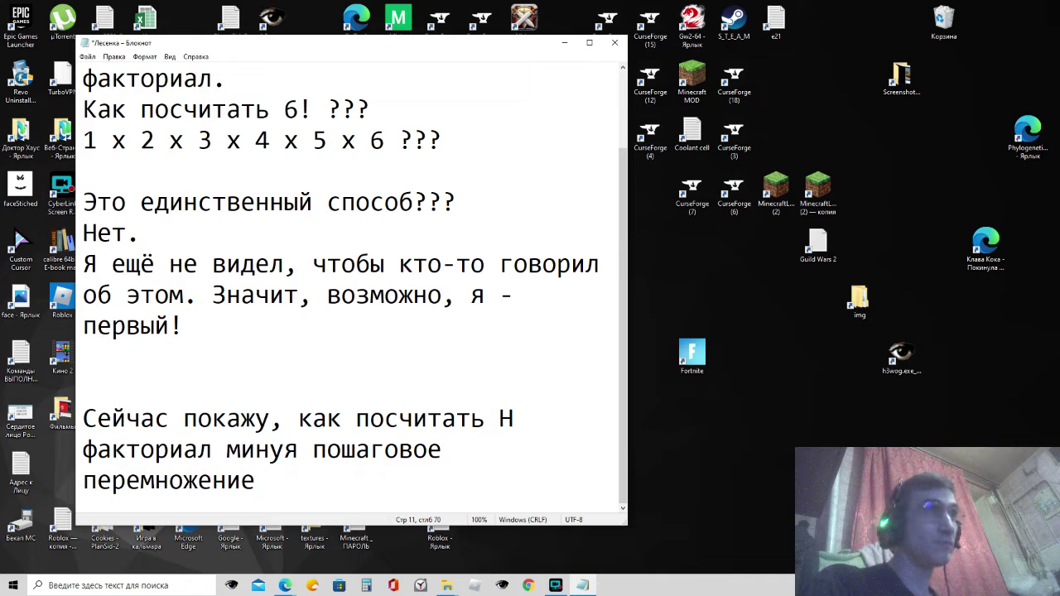
text( всех )
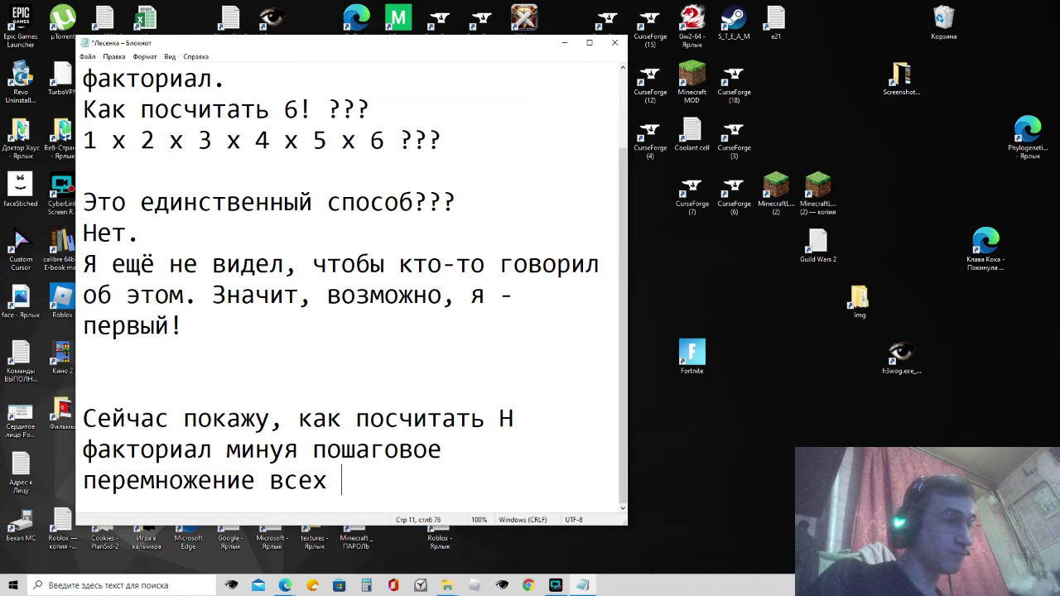
text(чисел)
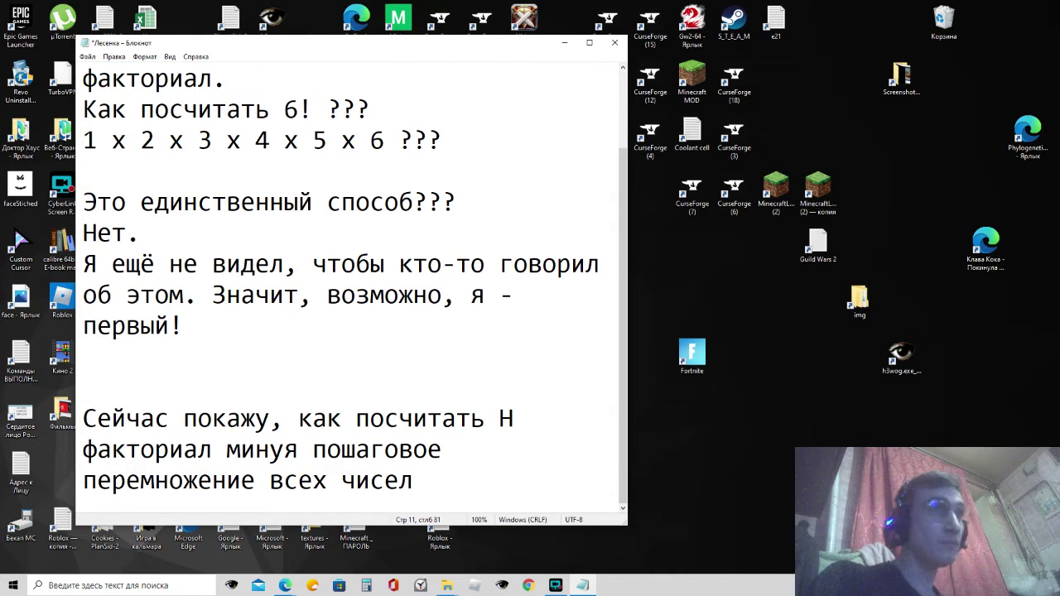
text( от 1 до)
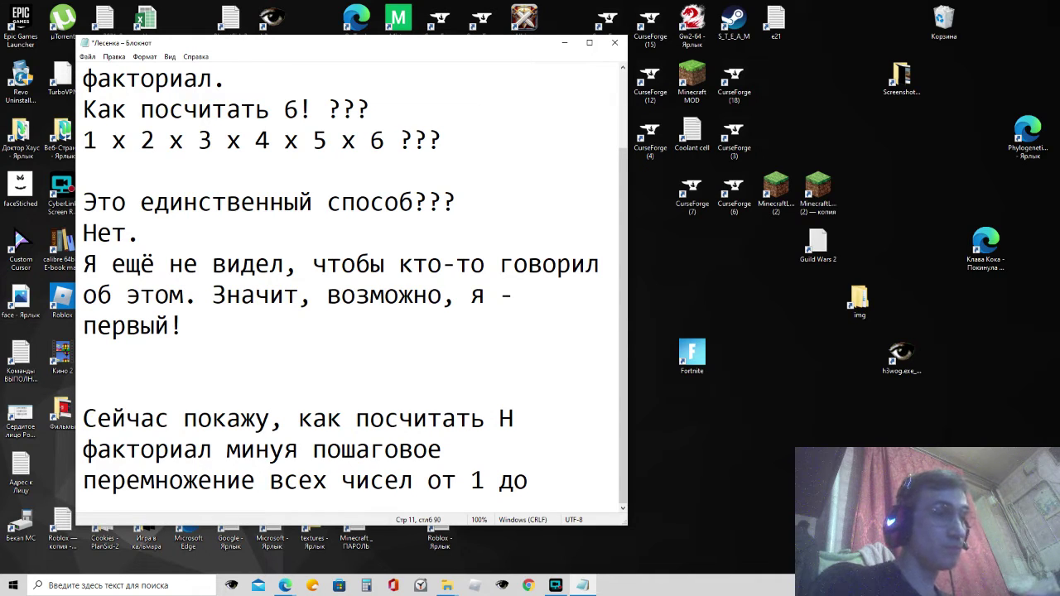
text( Н.)
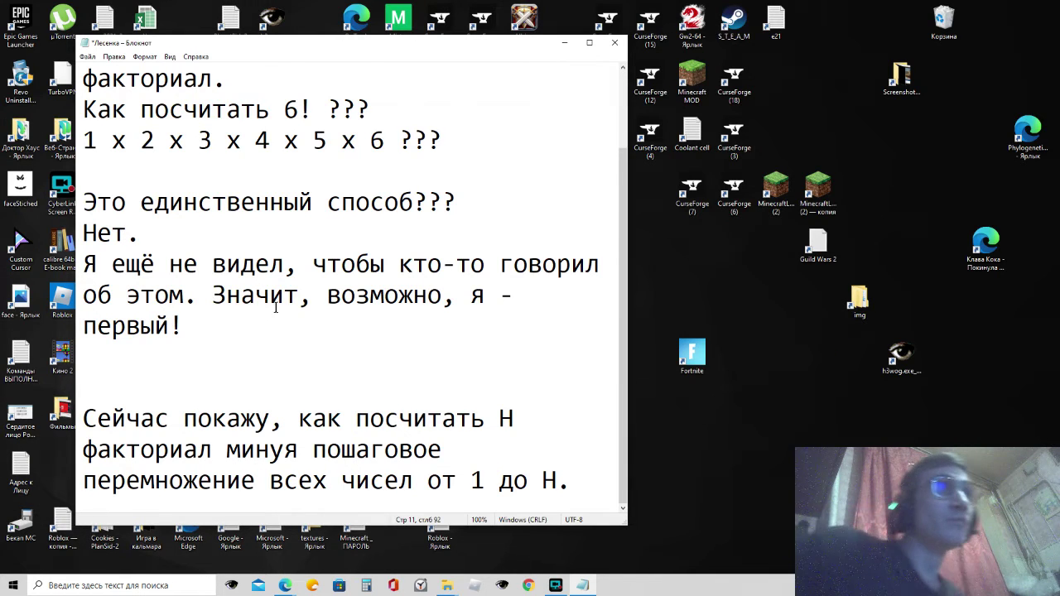
click(569, 44)
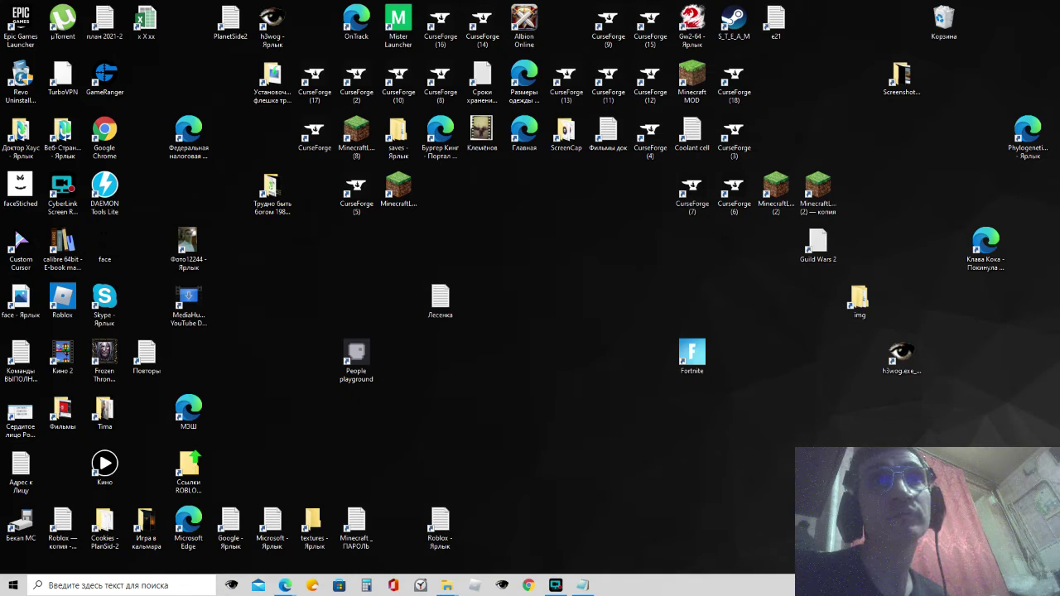
click(440, 300)
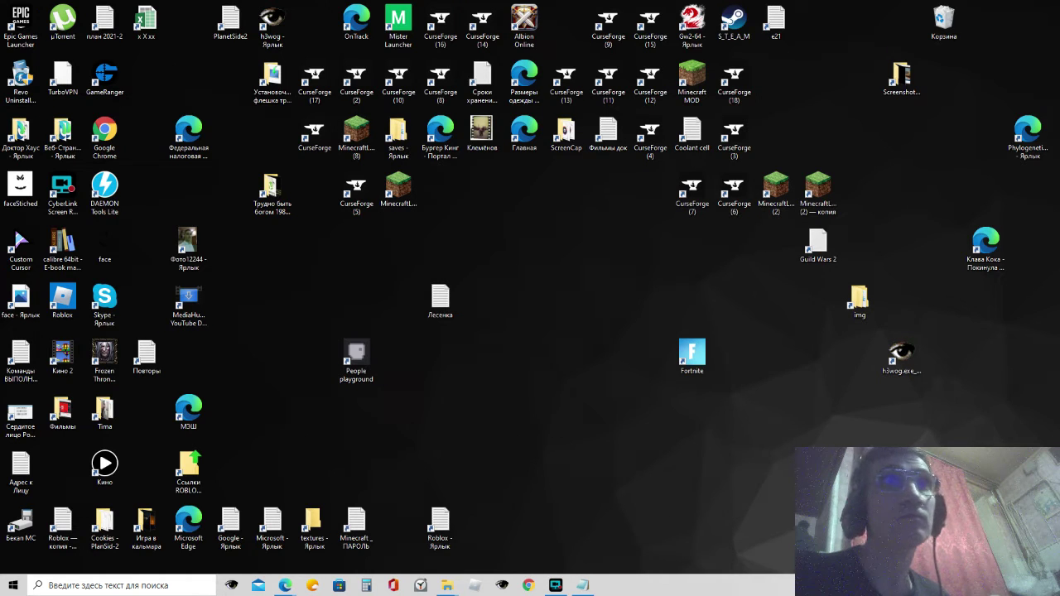
click(583, 585)
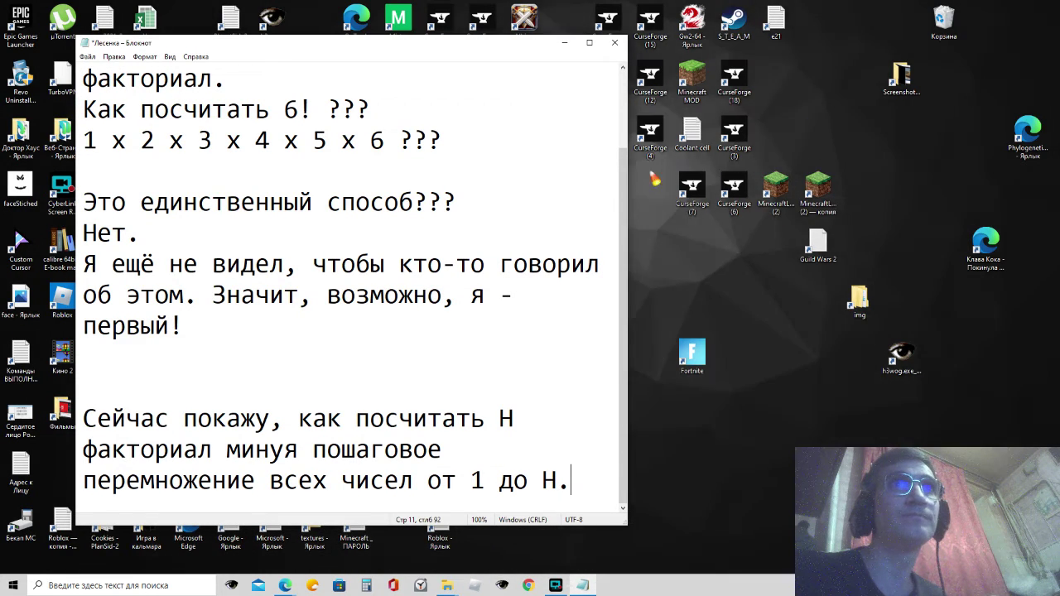
Step: Move the note window aside and create a new bitmap image on the desktop named "Лесенка"
drag(453, 48, 885, 46)
click(263, 261)
right_click(263, 261)
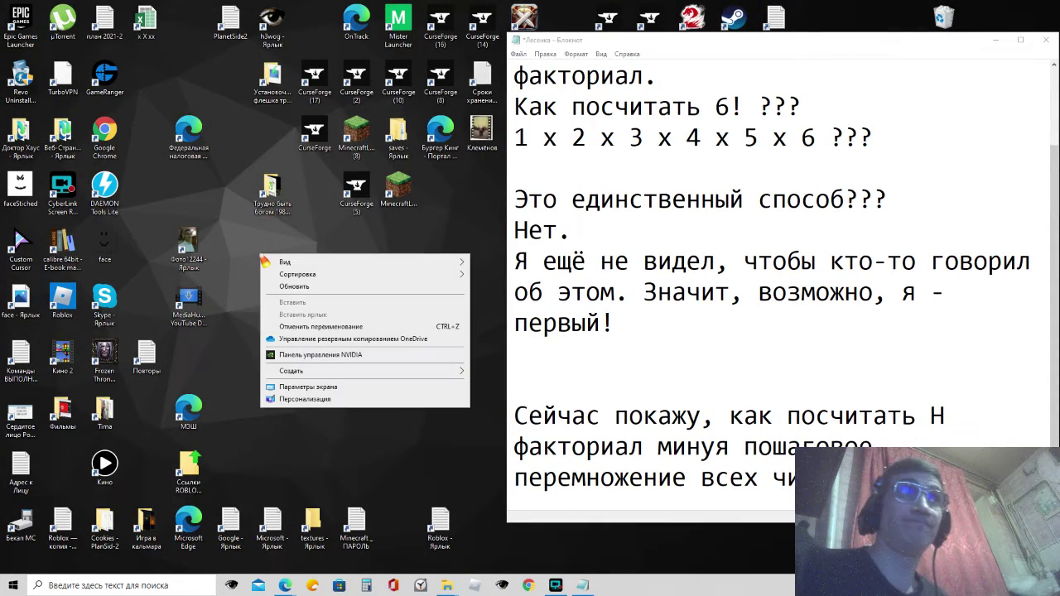
mouse_move(322, 374)
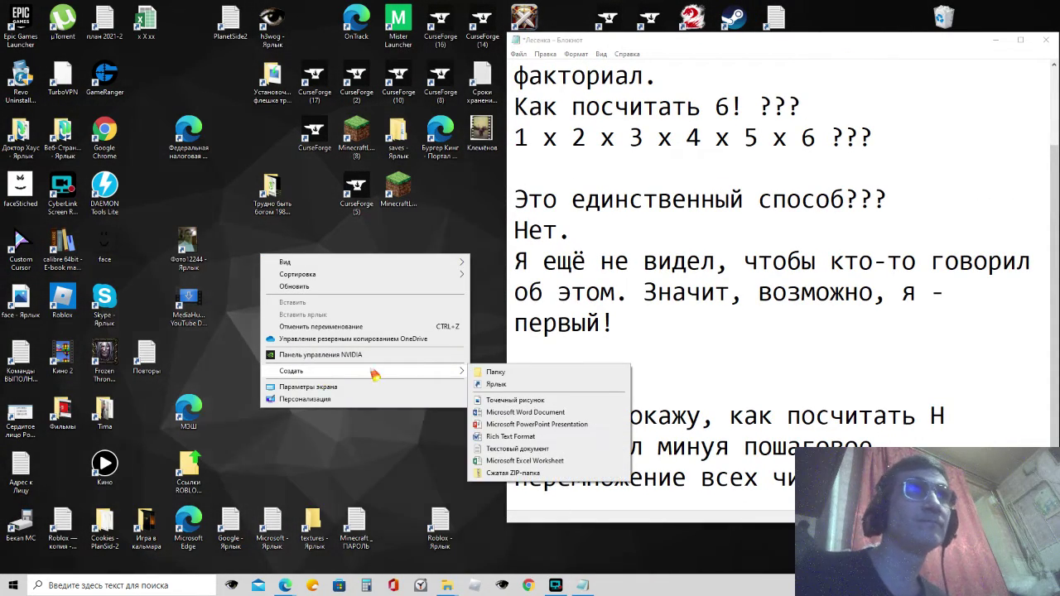
click(515, 399)
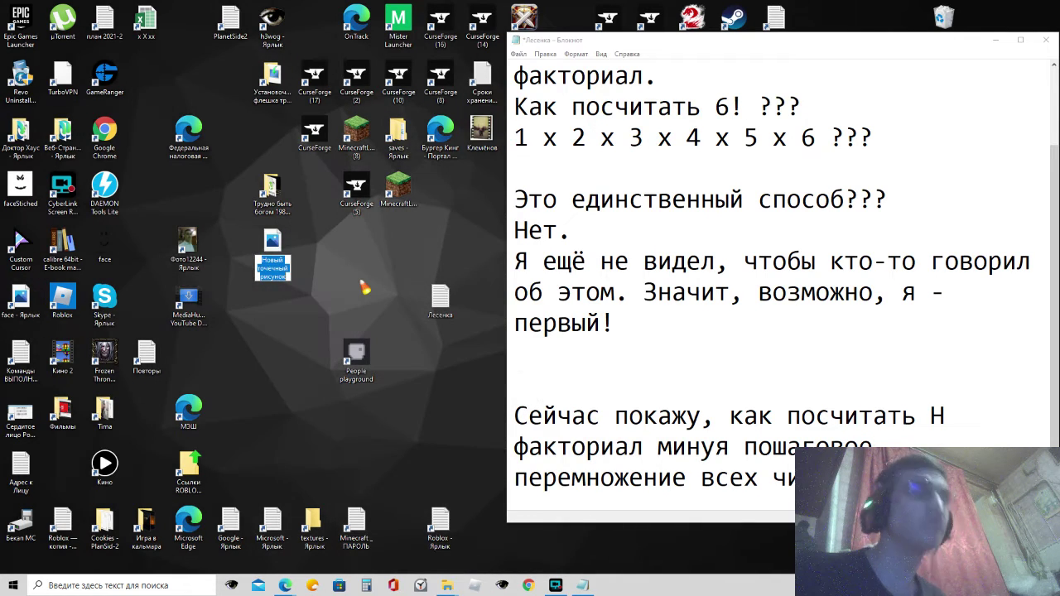
text(Лесенка)
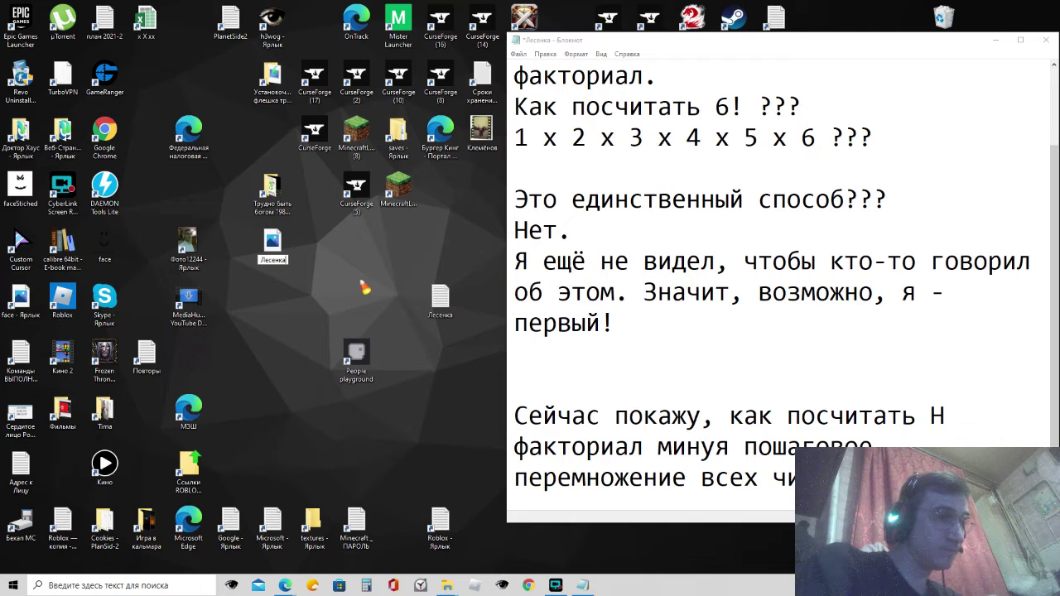
key(Return)
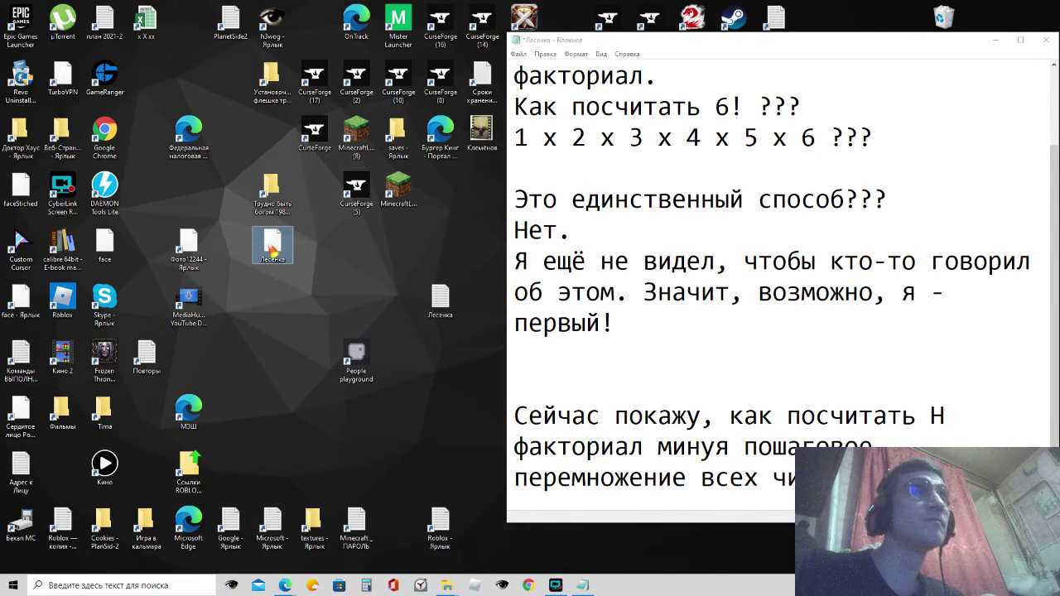
double_click(273, 246)
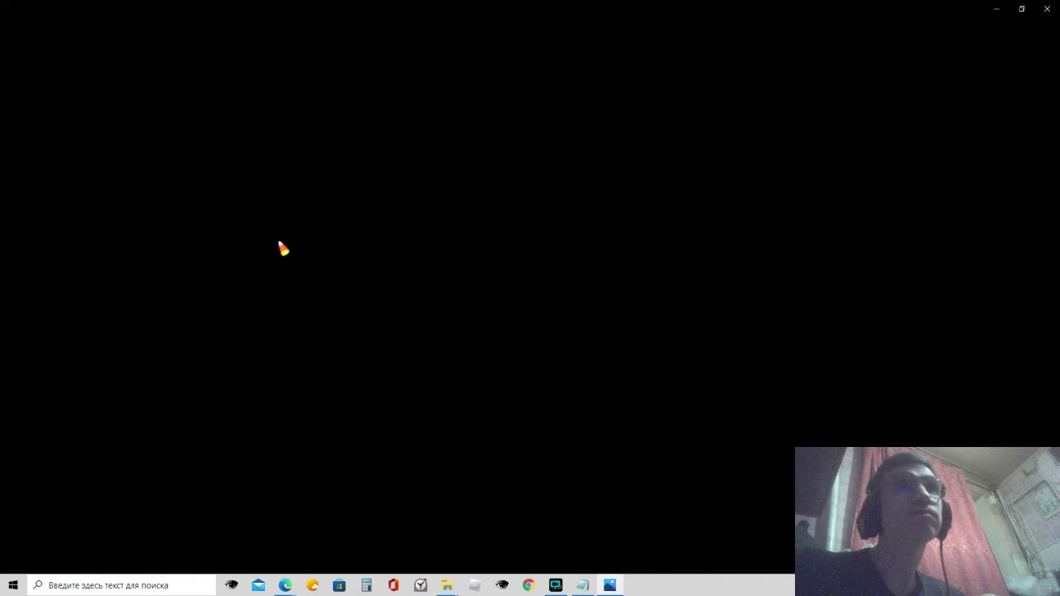
click(1048, 8)
double_click(272, 244)
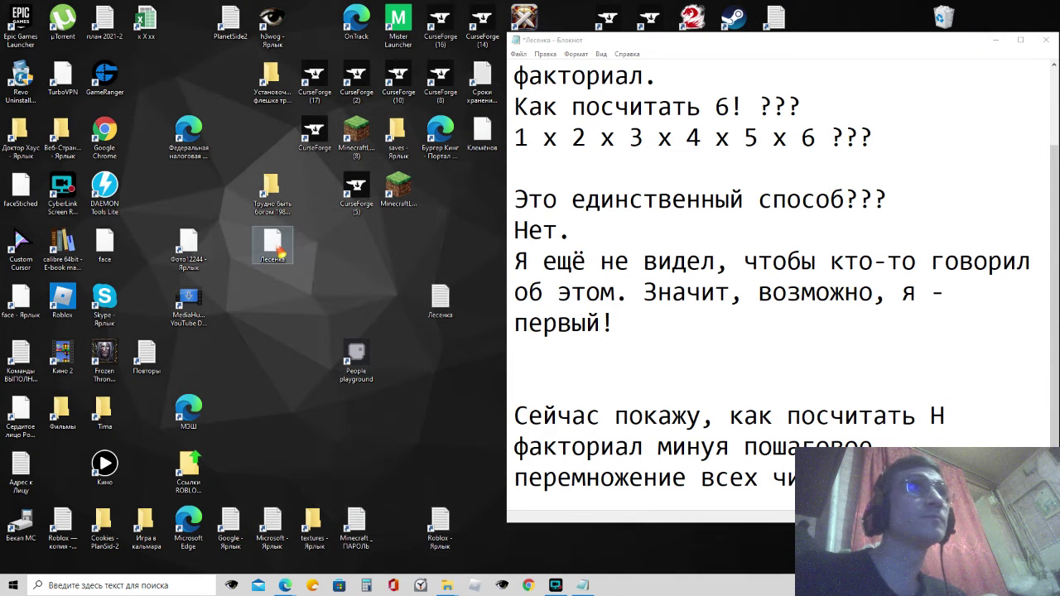
Step: Open the "Лесенка" image for editing in Paint and enlarge its canvas to about 1332 × 858 px
right_click(270, 234)
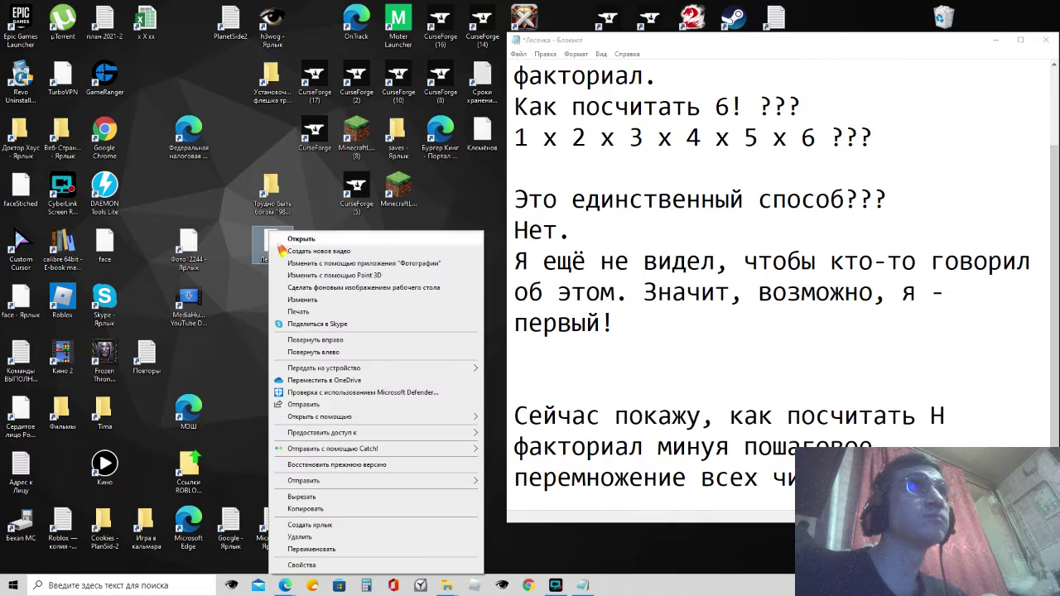
click(308, 299)
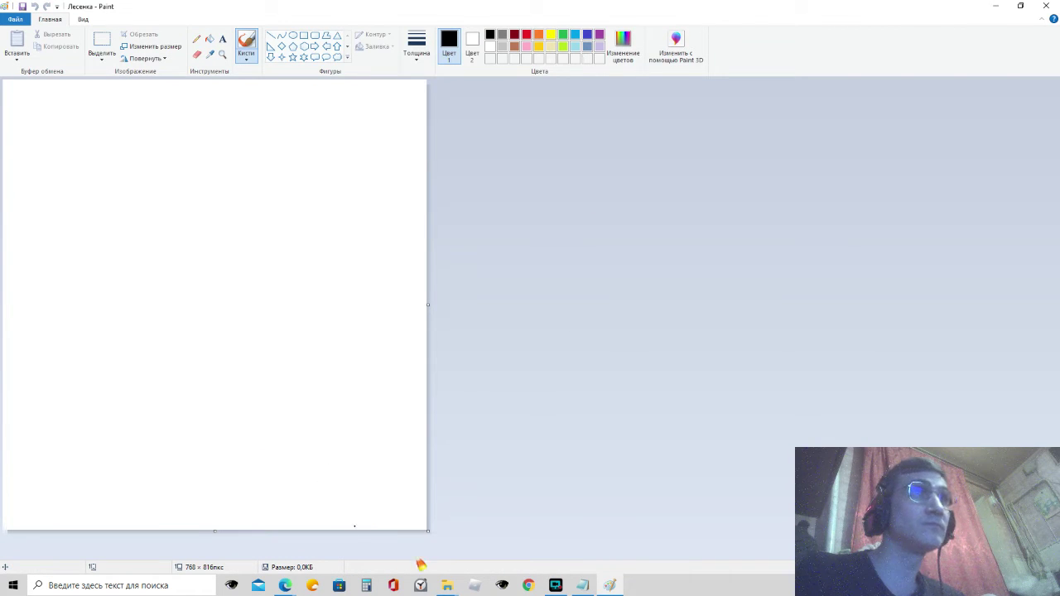
drag(429, 531, 739, 553)
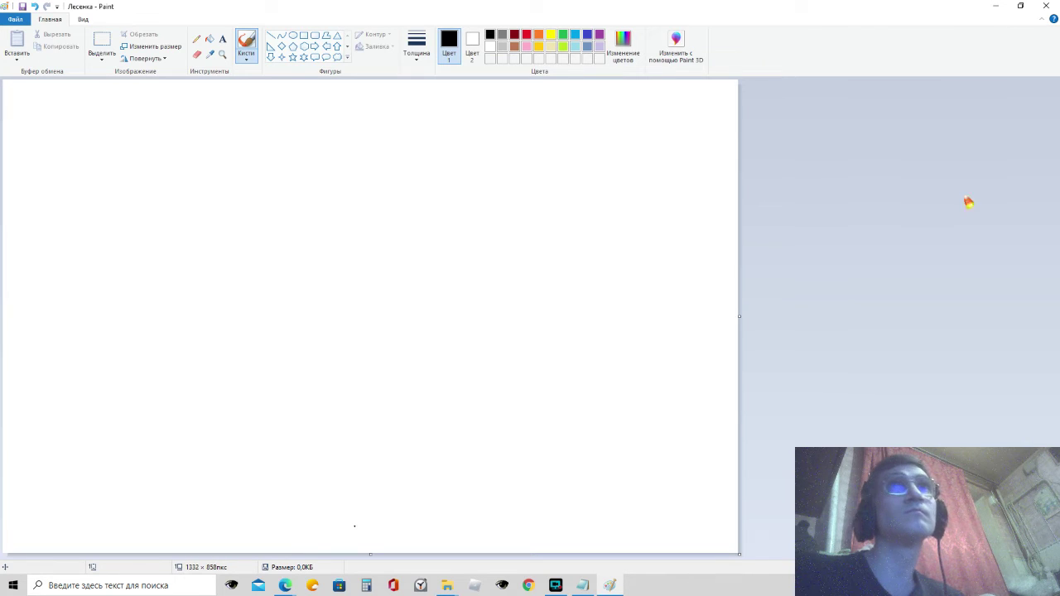
Step: Restore the Paint window to a narrower, taller size near the desktop's upper-left corner and move the note window partly over it
click(1021, 7)
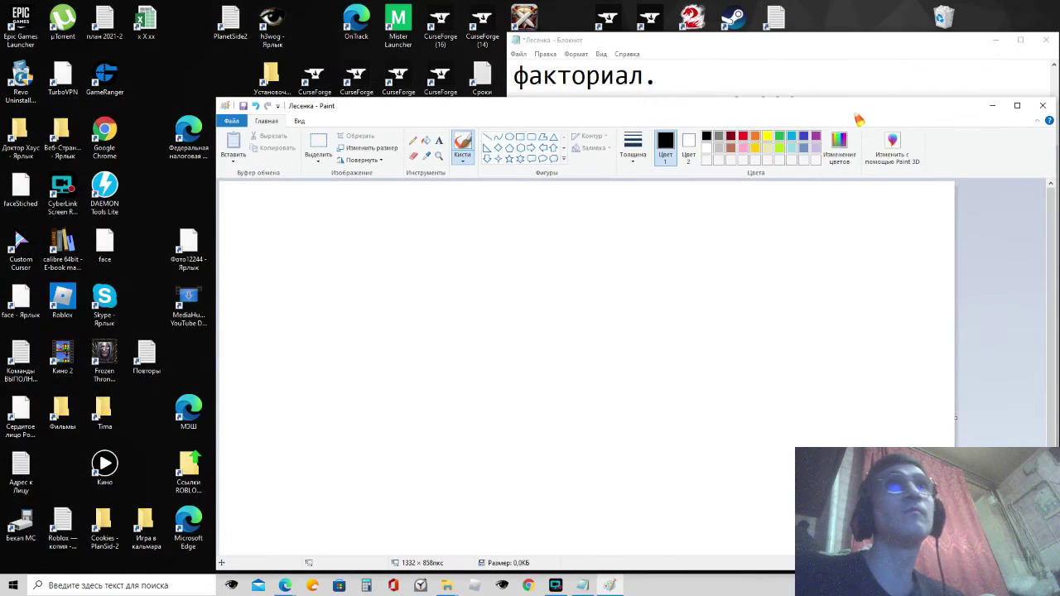
mouse_move(859, 119)
mouse_down()
mouse_move(627, 71)
mouse_move(645, 35)
mouse_up()
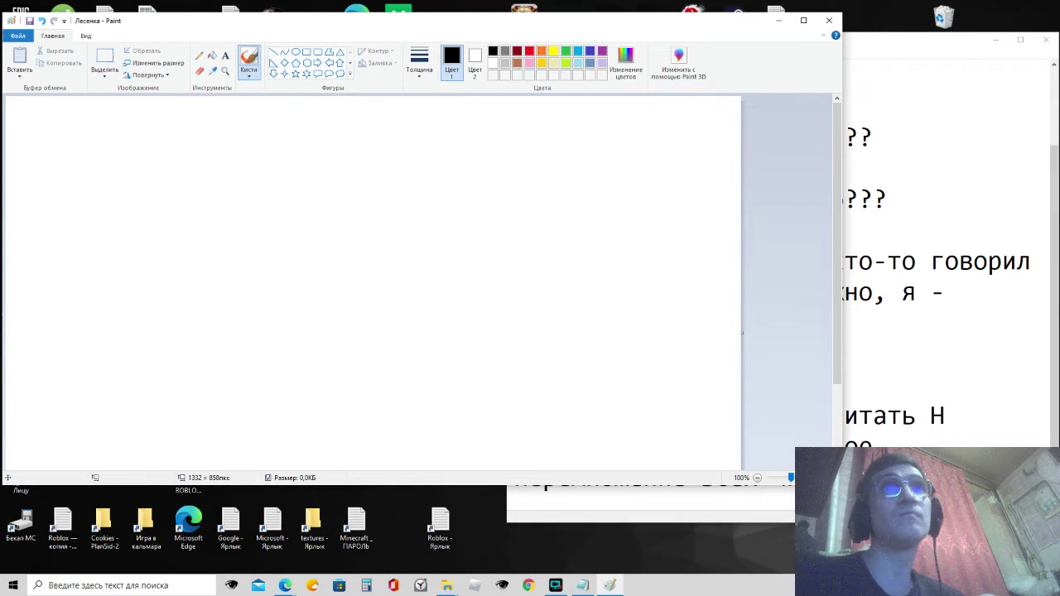
mouse_move(841, 484)
mouse_down()
mouse_move(605, 500)
mouse_move(674, 551)
mouse_up()
drag(902, 43, 599, 27)
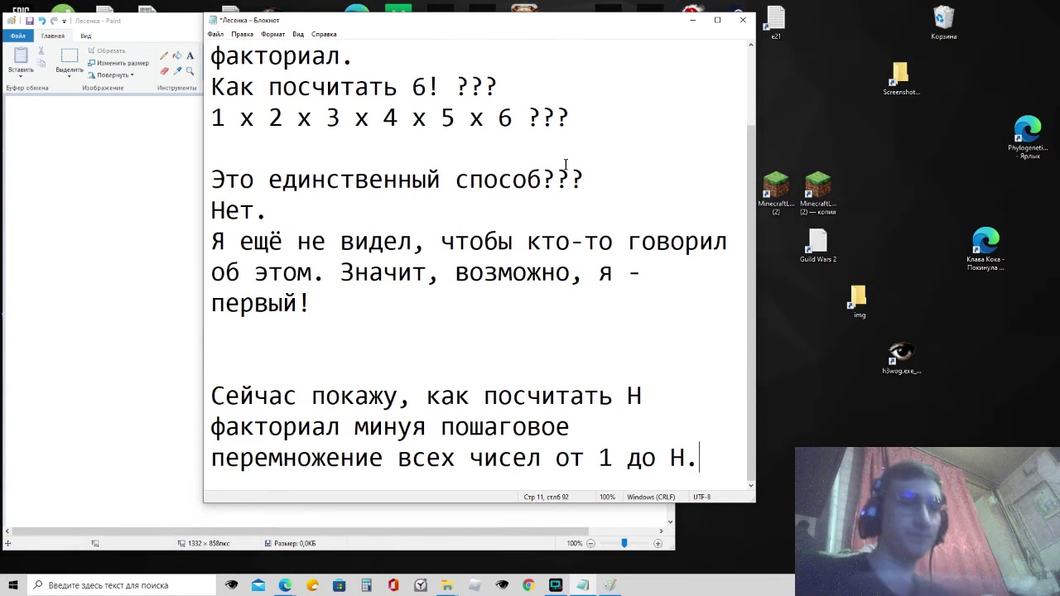
Step: Leave three blank lines at the end of the note and begin a new sentence with "Прежде всего надо понимать, что"
key(Return)
key(Return)
key(Return)
key(Return)
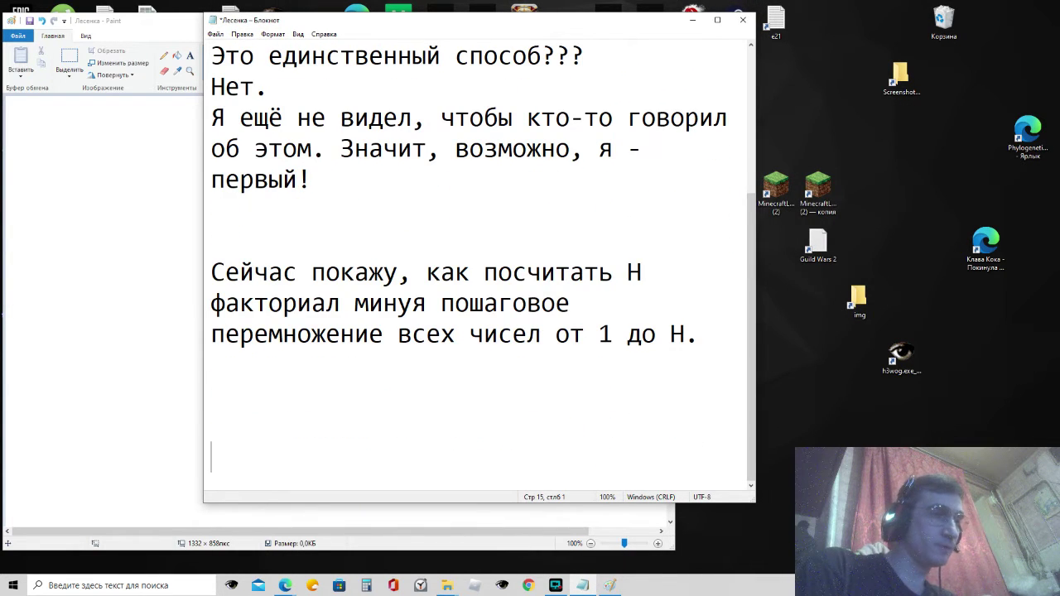
text(Прежде)
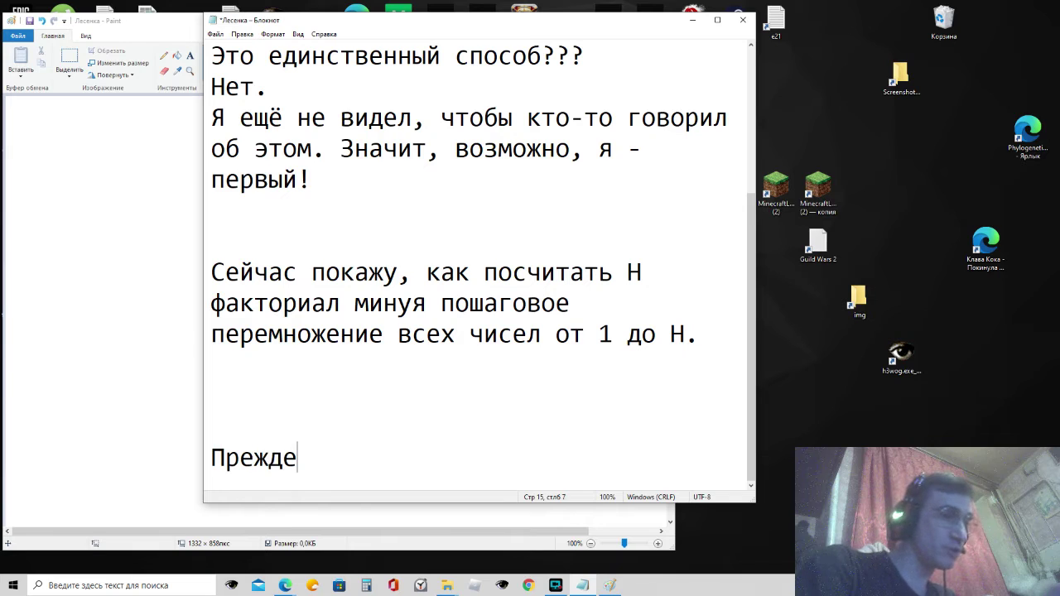
text( вс)
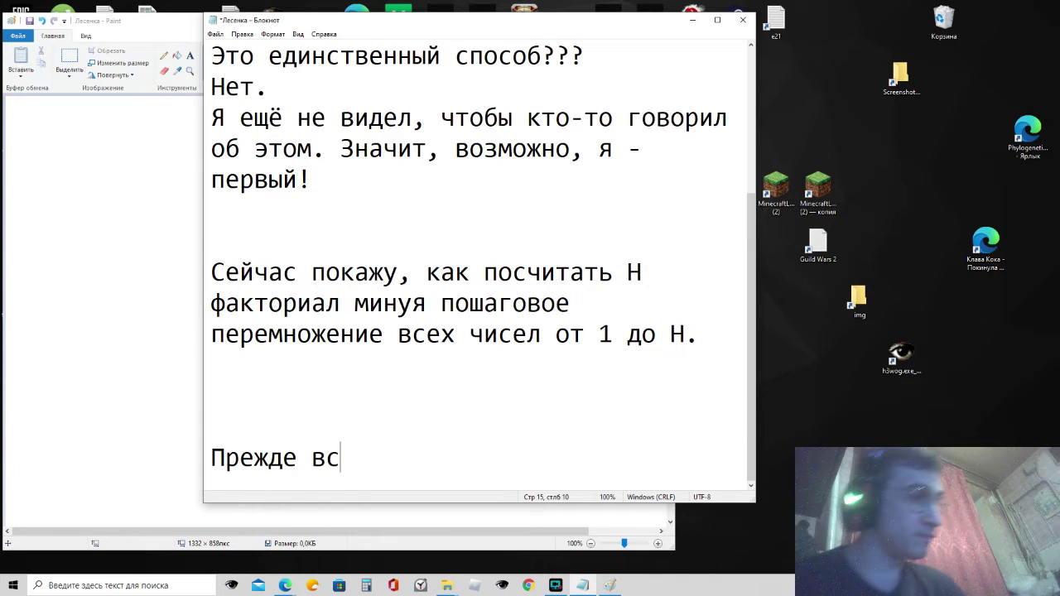
text(его )
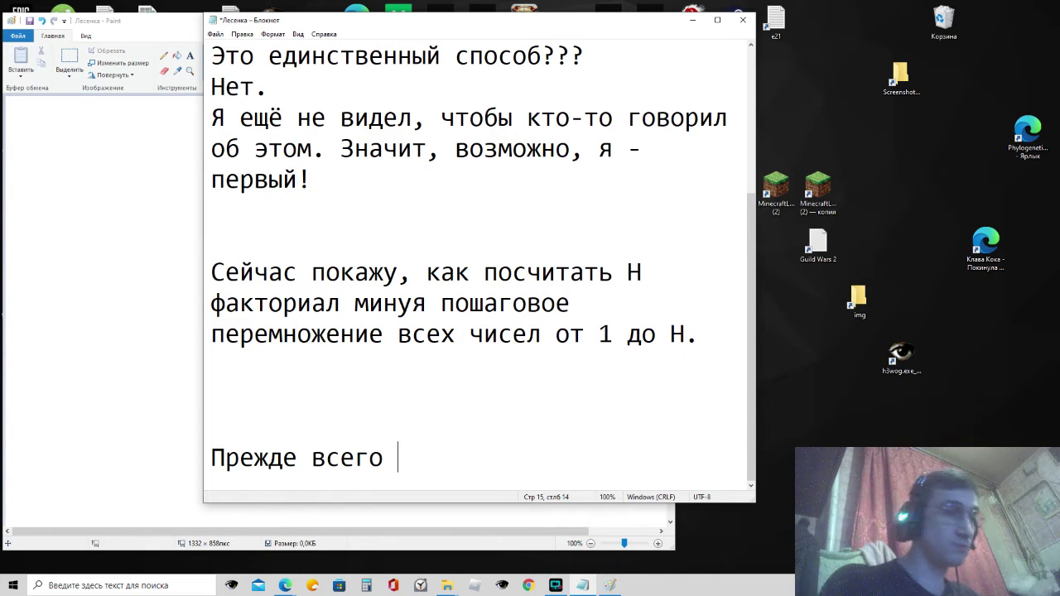
text(надо пони)
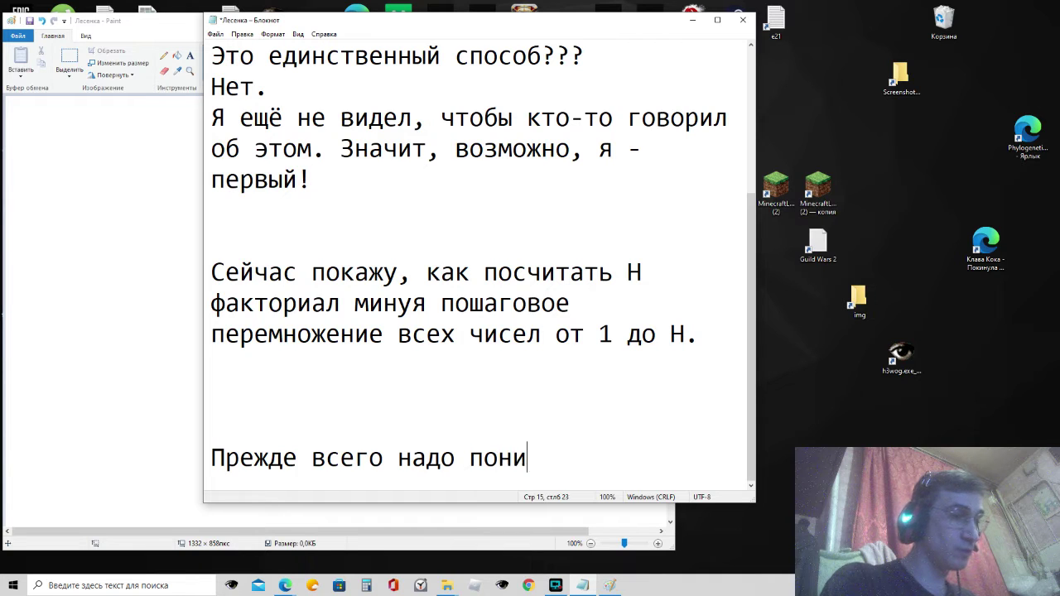
text(мать, что)
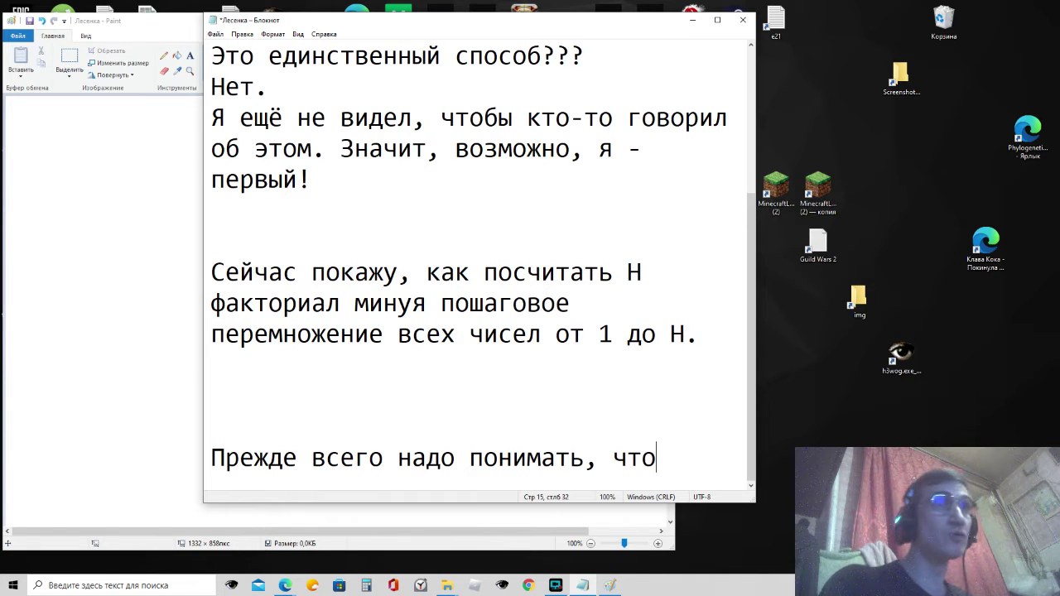
Step: Complete the sentence with "факториал Н - это площадь прямоугольника."
text( факториал)
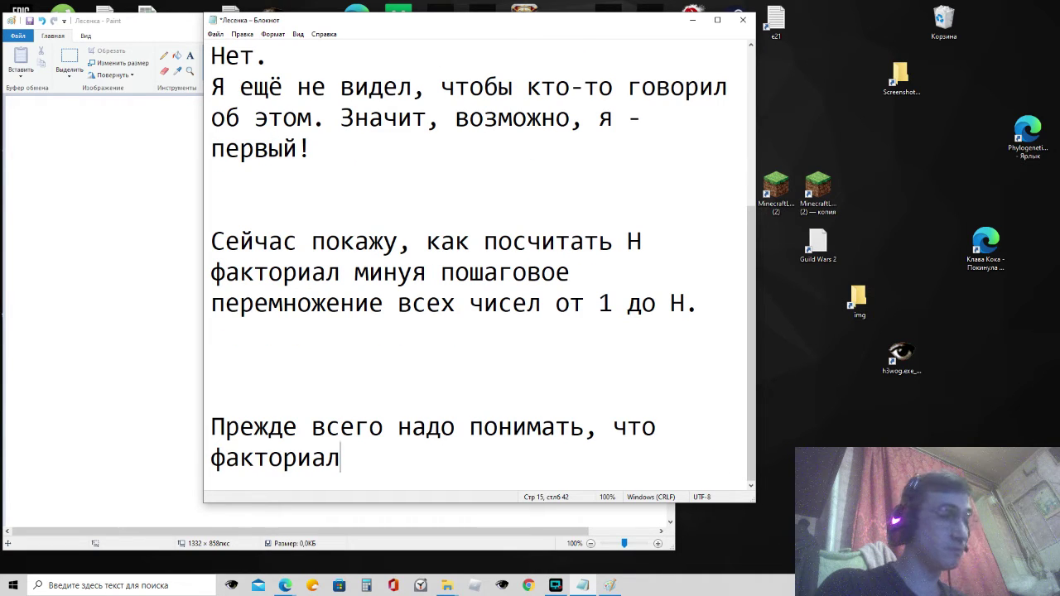
text( Н)
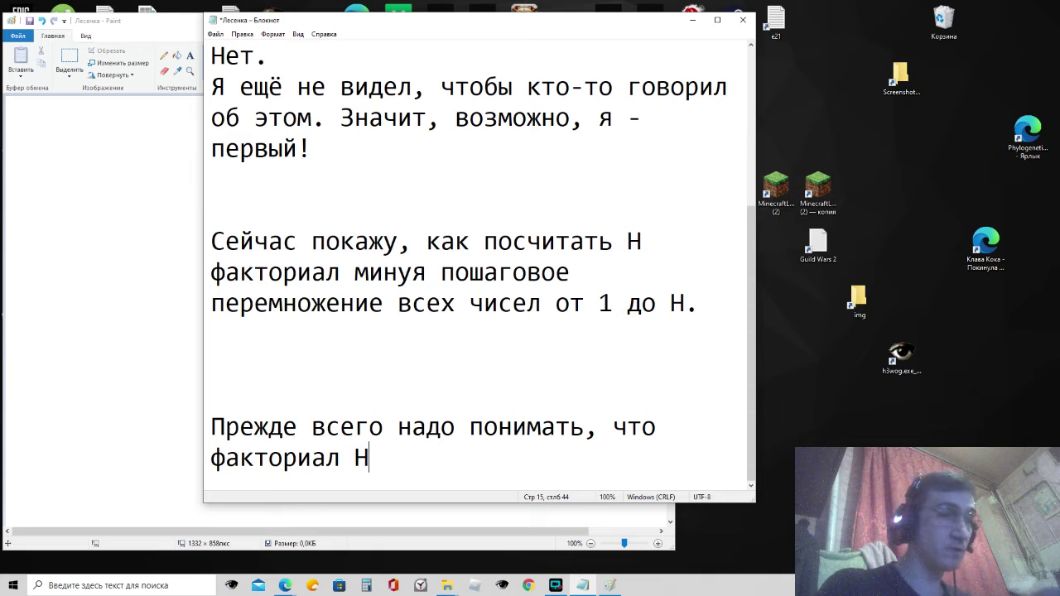
text( - это пл)
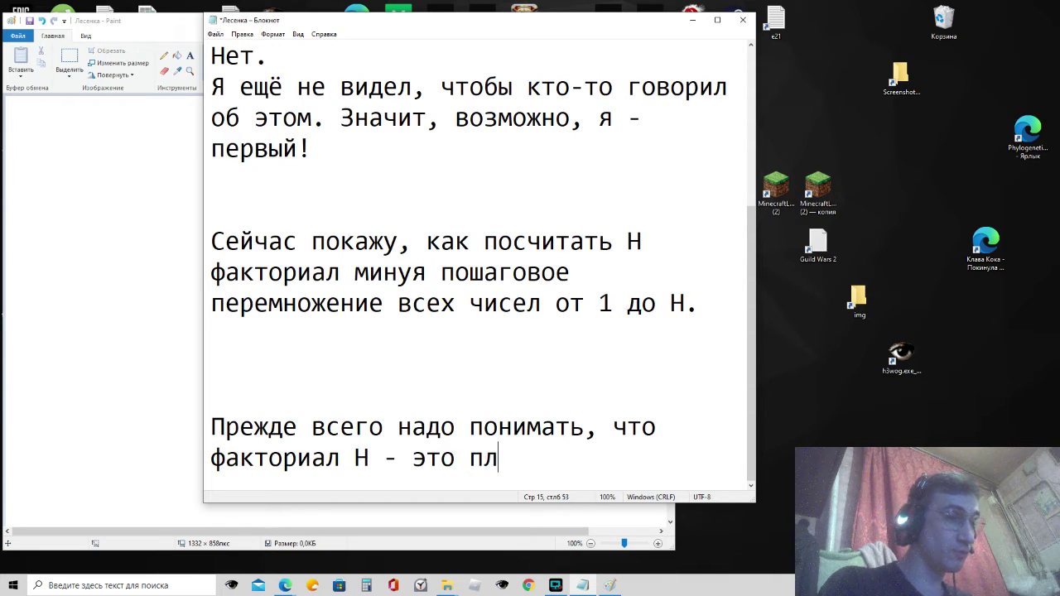
text(ощ)
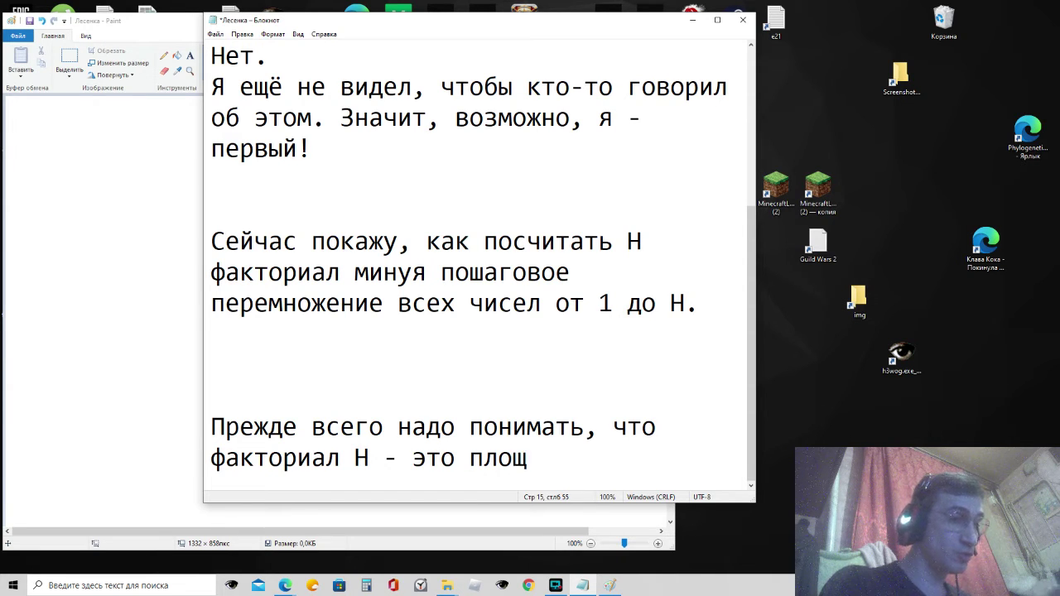
text(адь )
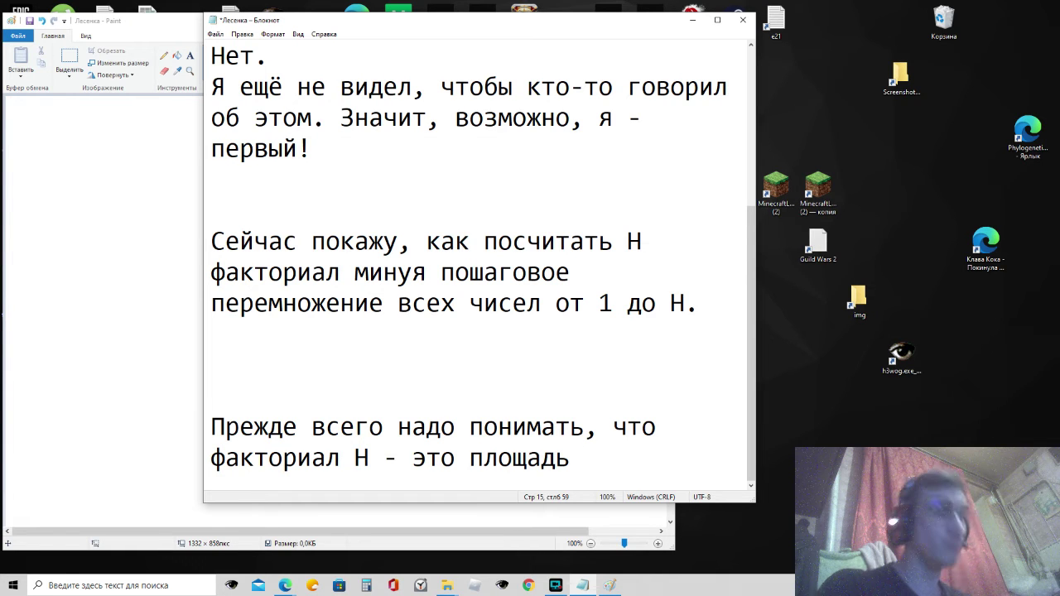
text(прям)
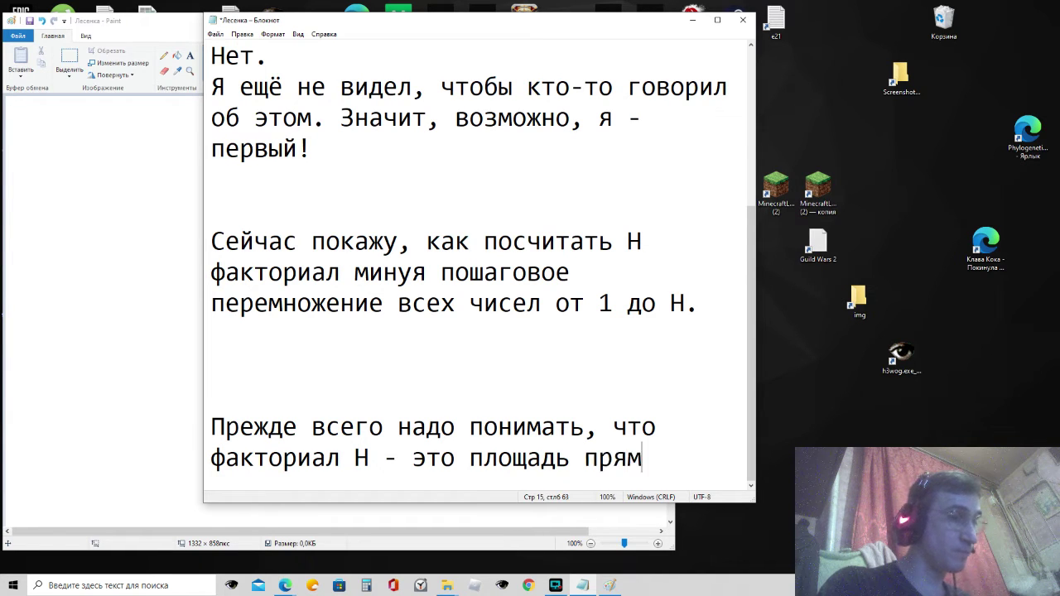
text(оугло)
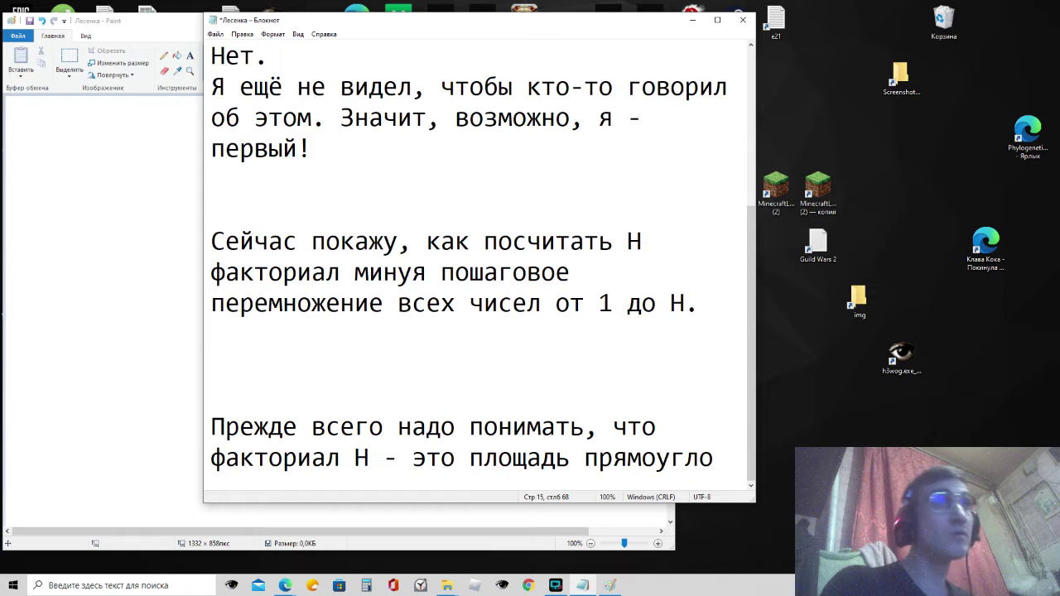
key(BackSpace)
key(BackSpace)
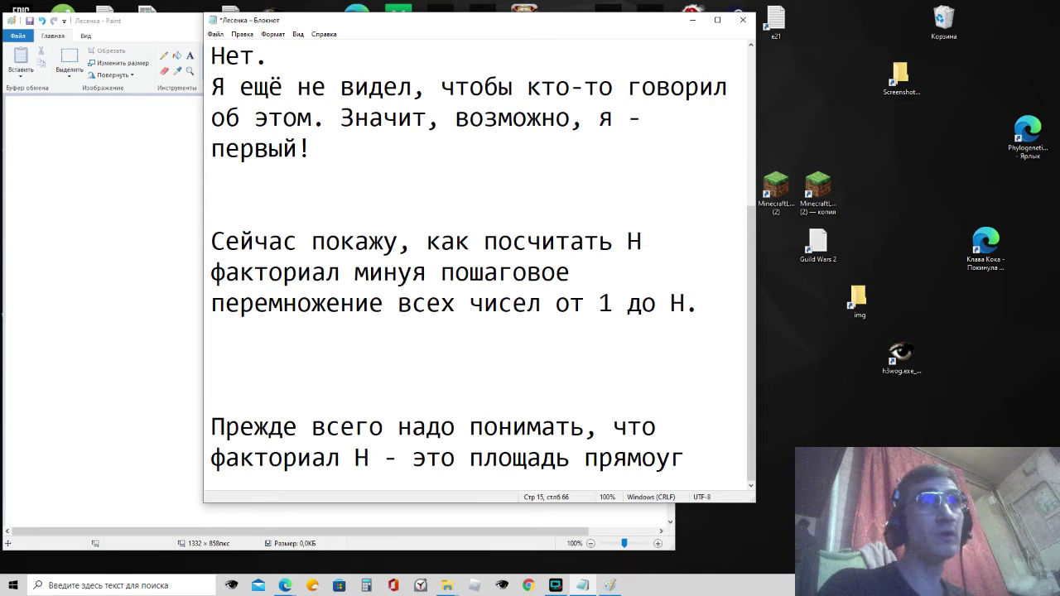
text(ольни)
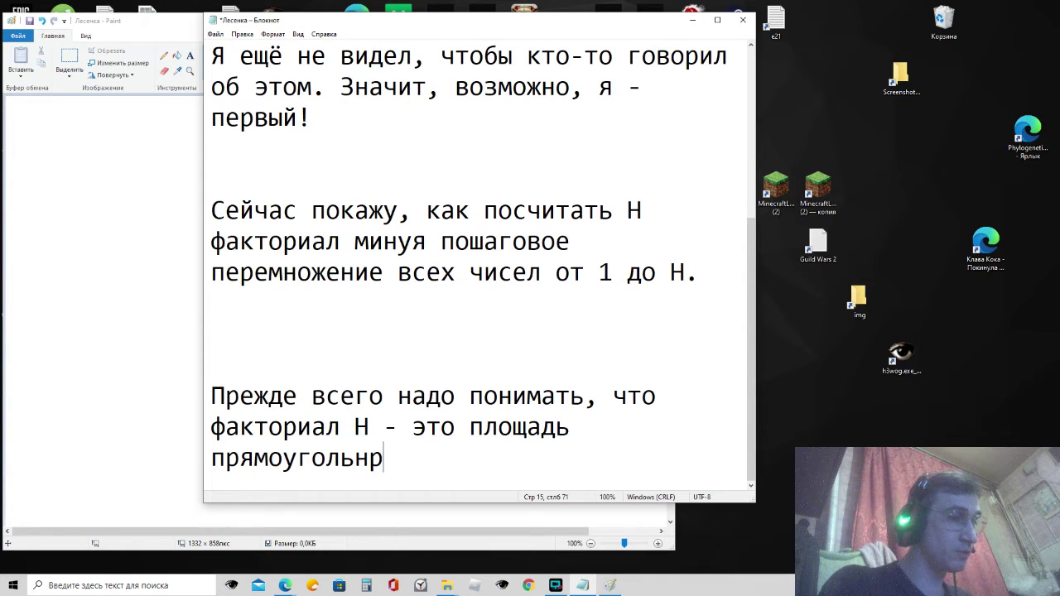
text(ка.)
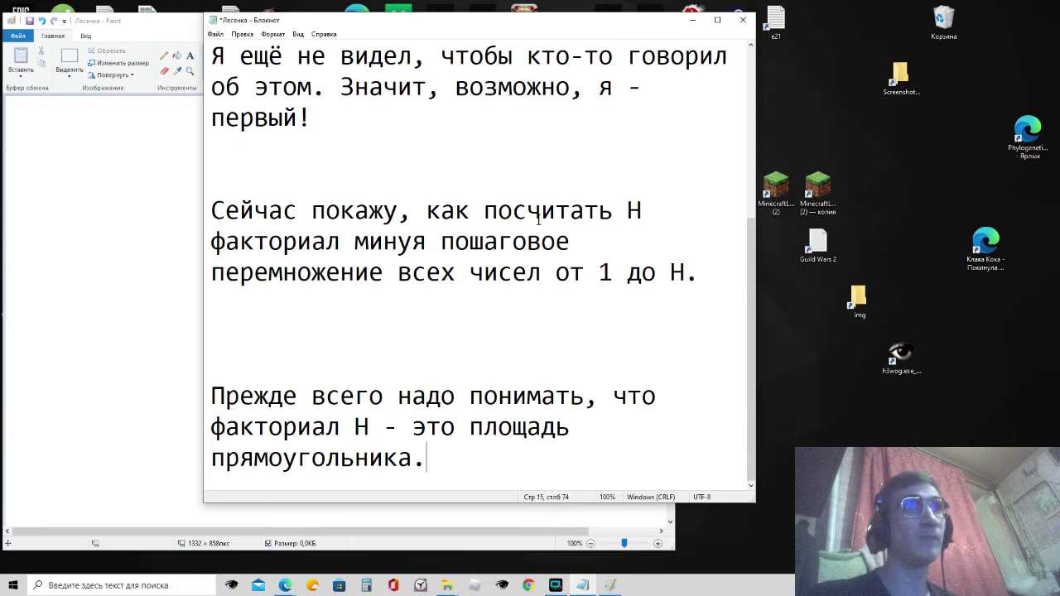
Step: Leave one blank line and begin a new paragraph with "Есть способ сначала посчитать"
key(Return)
key(Return)
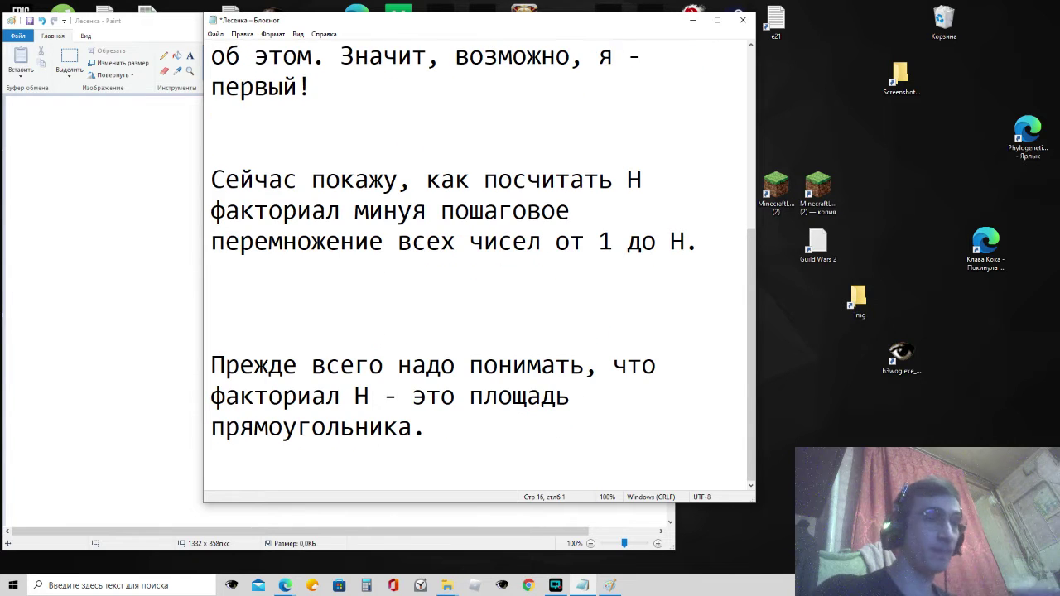
text(Ест)
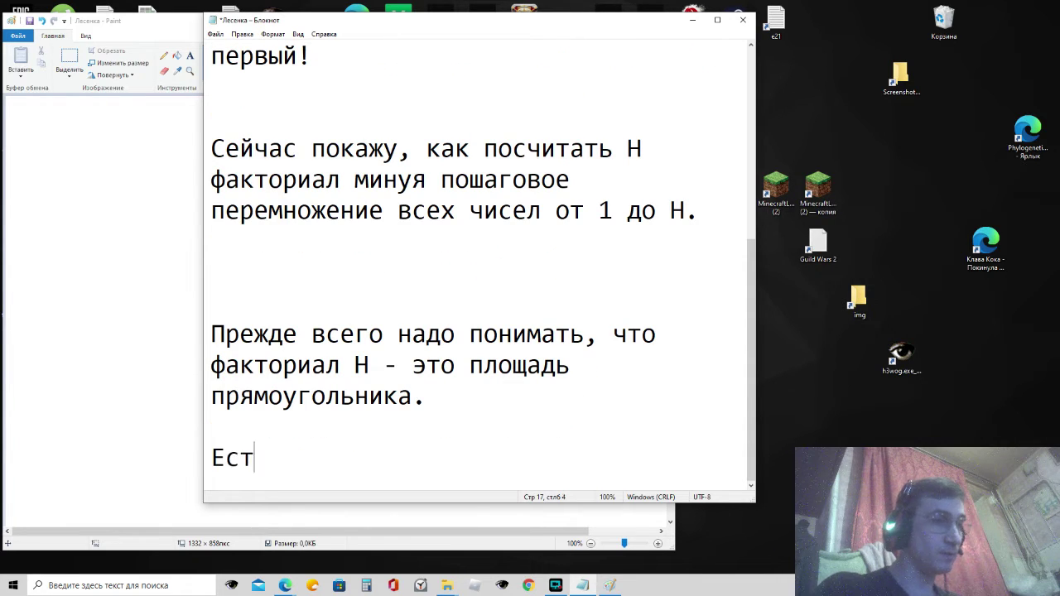
text(ь оди)
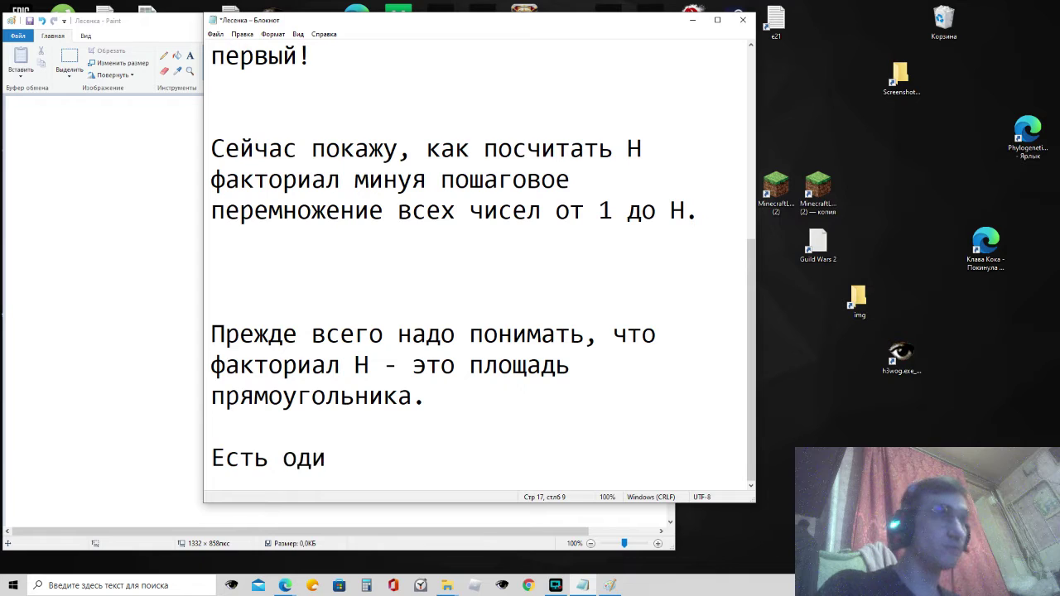
key(BackSpace)
key(BackSpace)
key(BackSpace)
text(спосо)
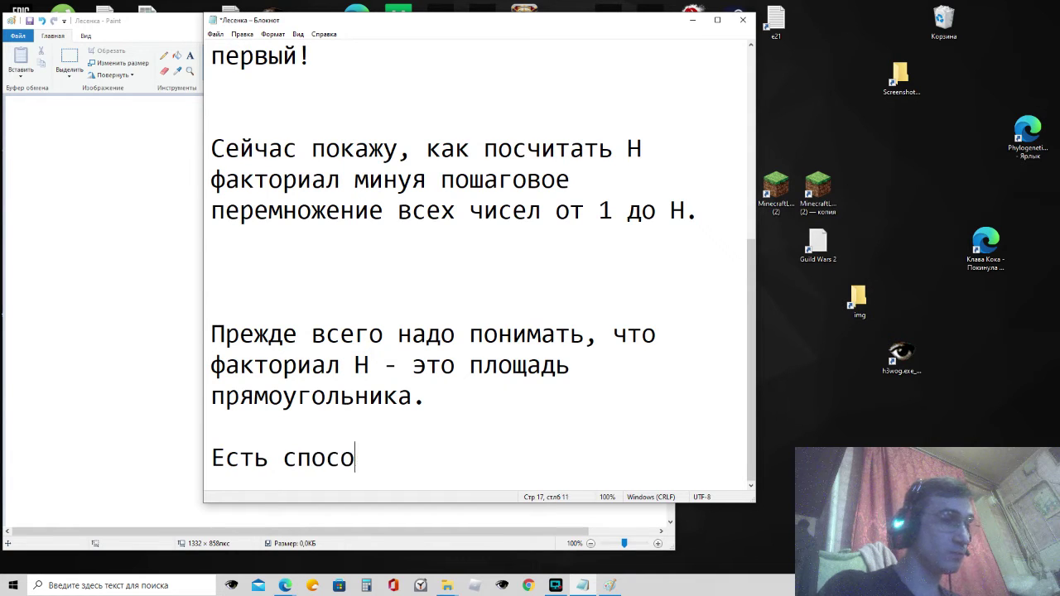
text(б)
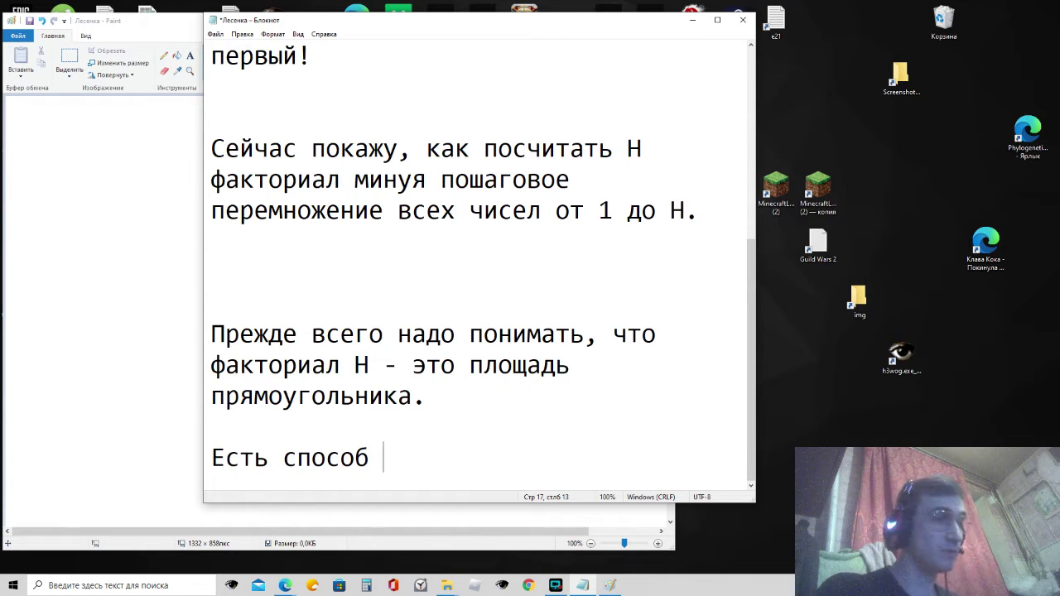
text( сначал)
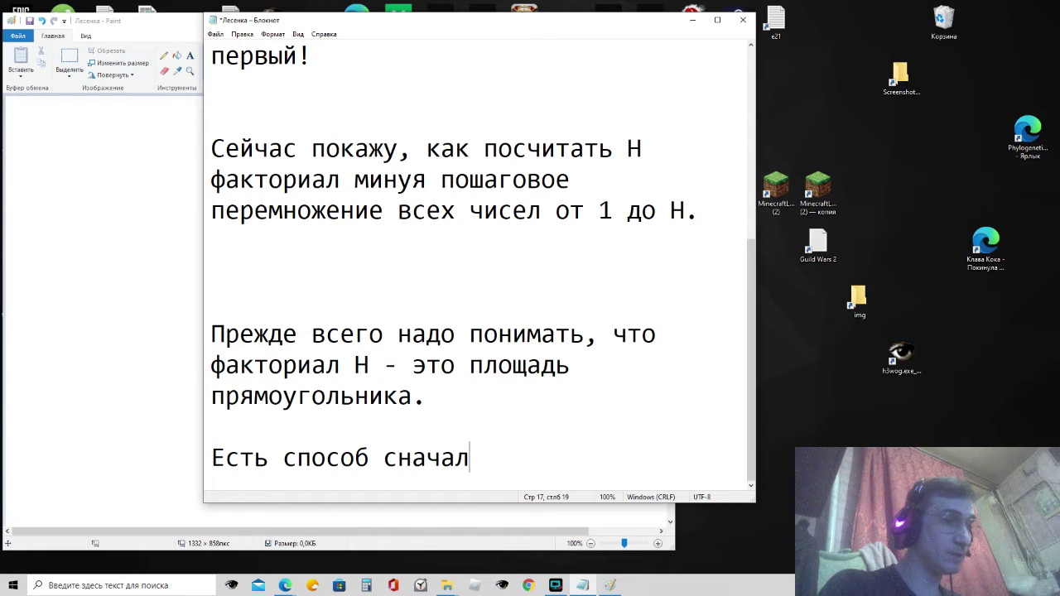
text(а посчи)
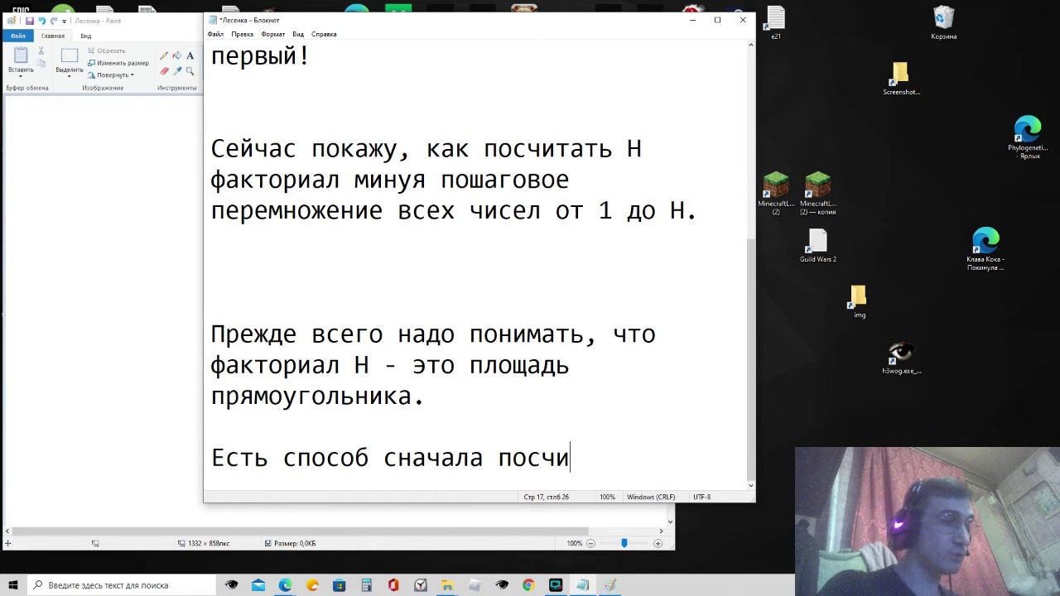
text(тать)
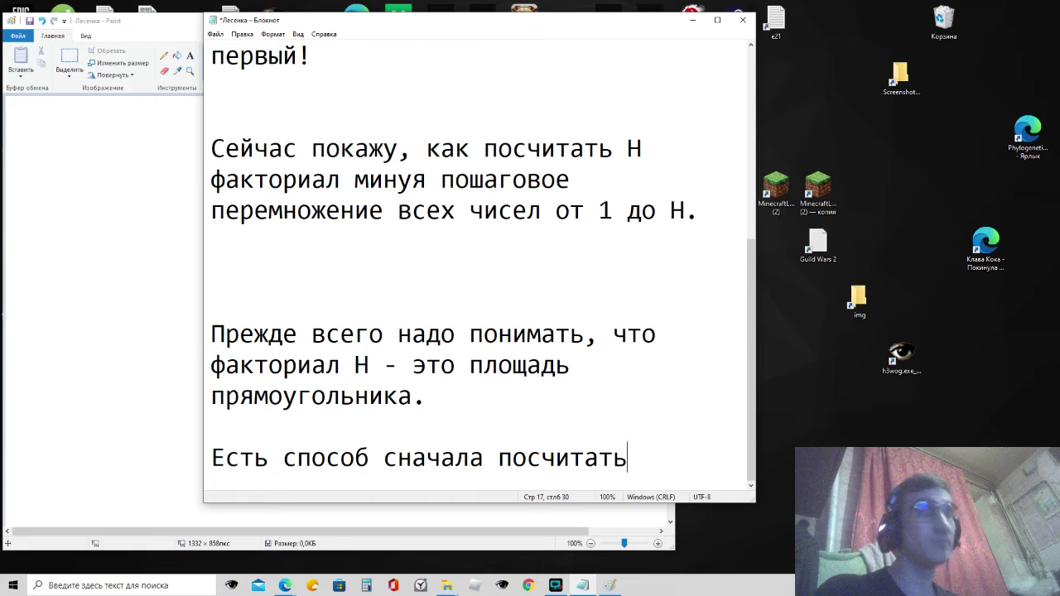
Step: Complete the sentence with "стороны этого прямоугольника, а потом их перемножить."
text(торон)
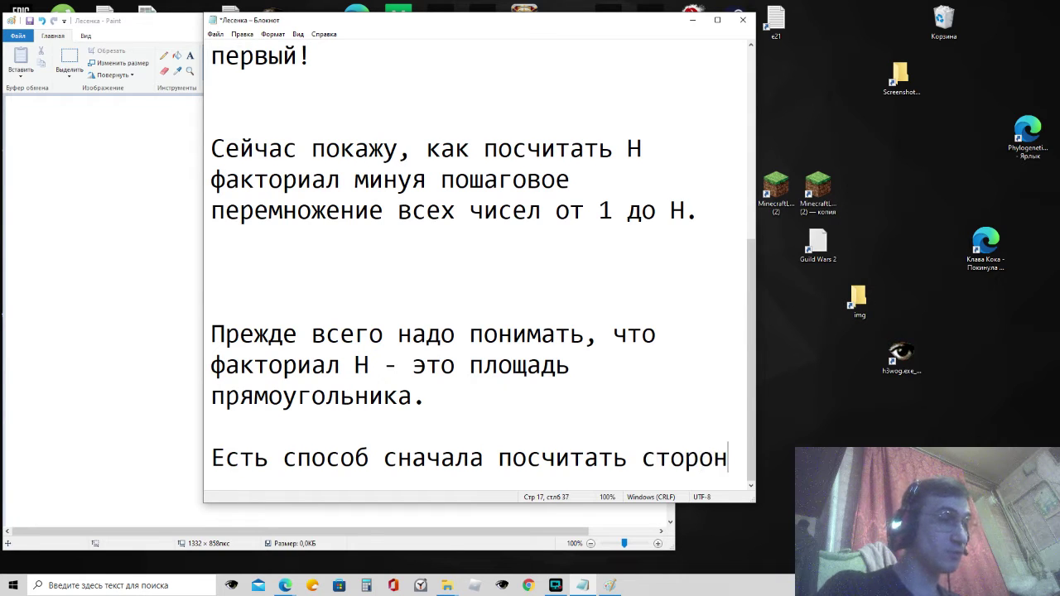
text(ы этого )
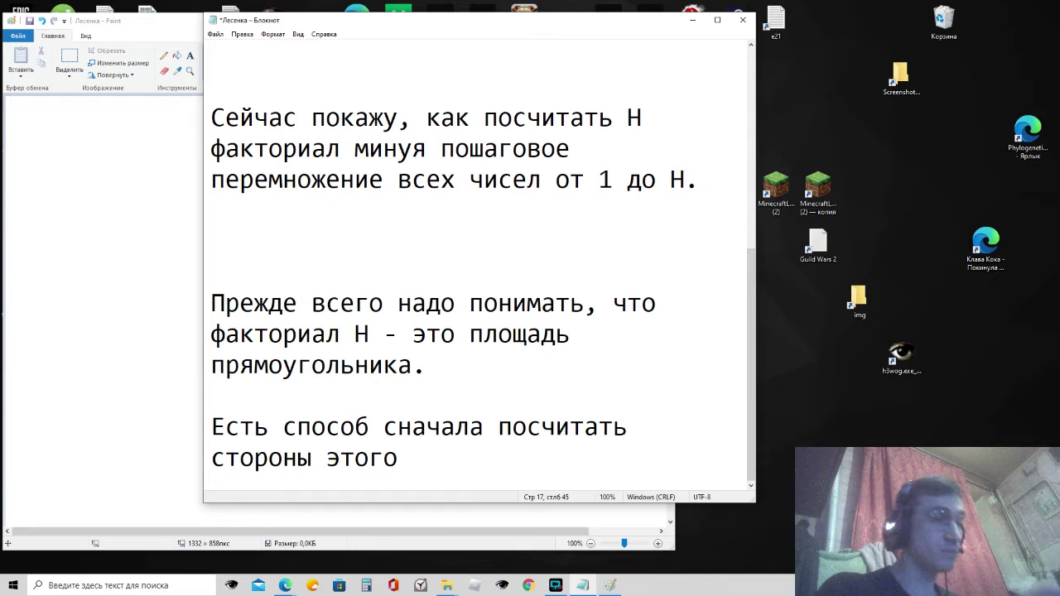
text(прямо)
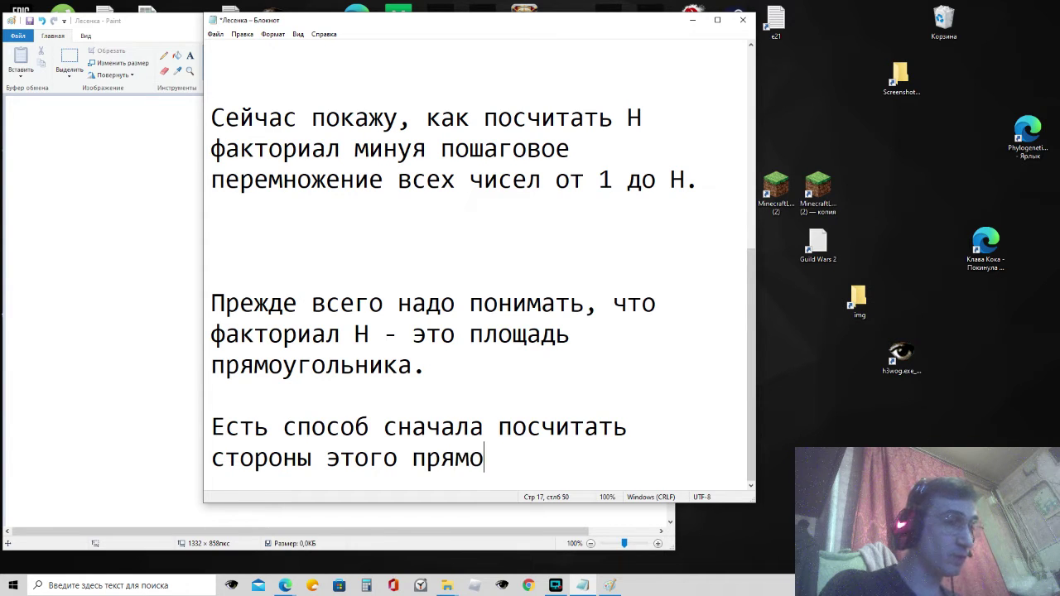
text(угольника,)
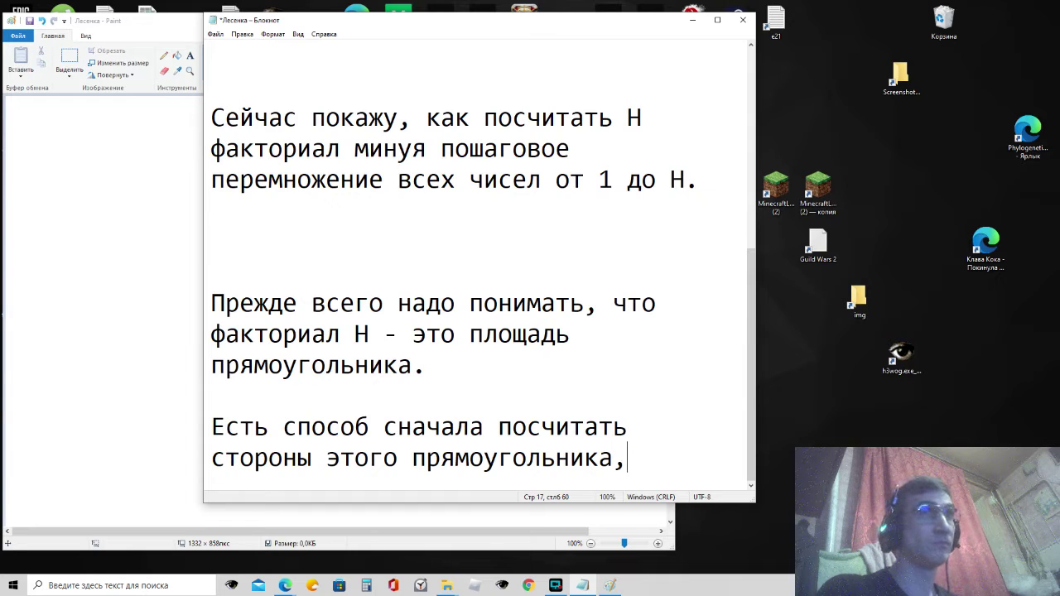
text(а потом и)
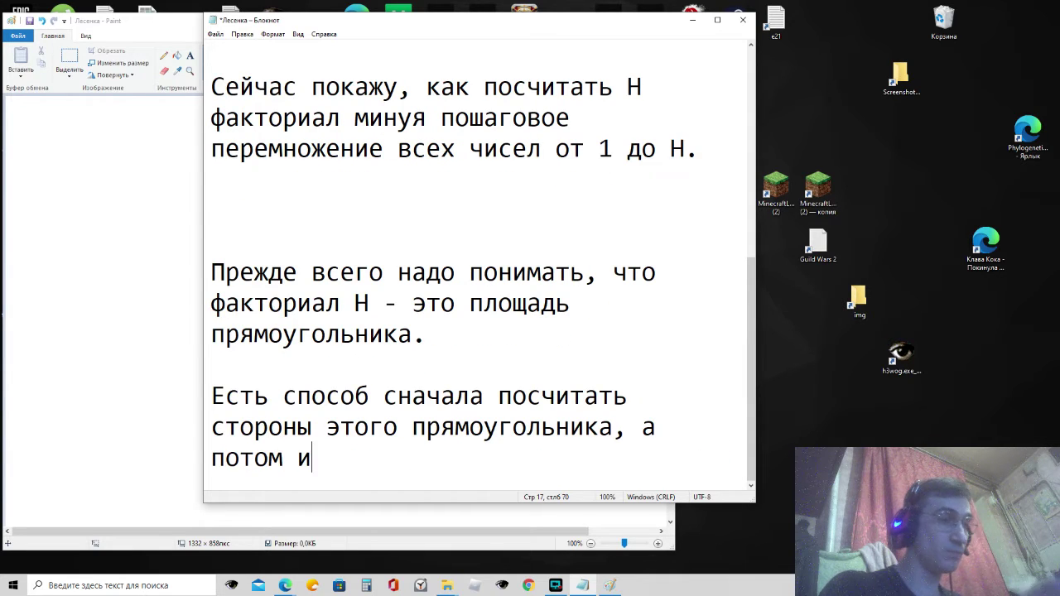
text(х перемно)
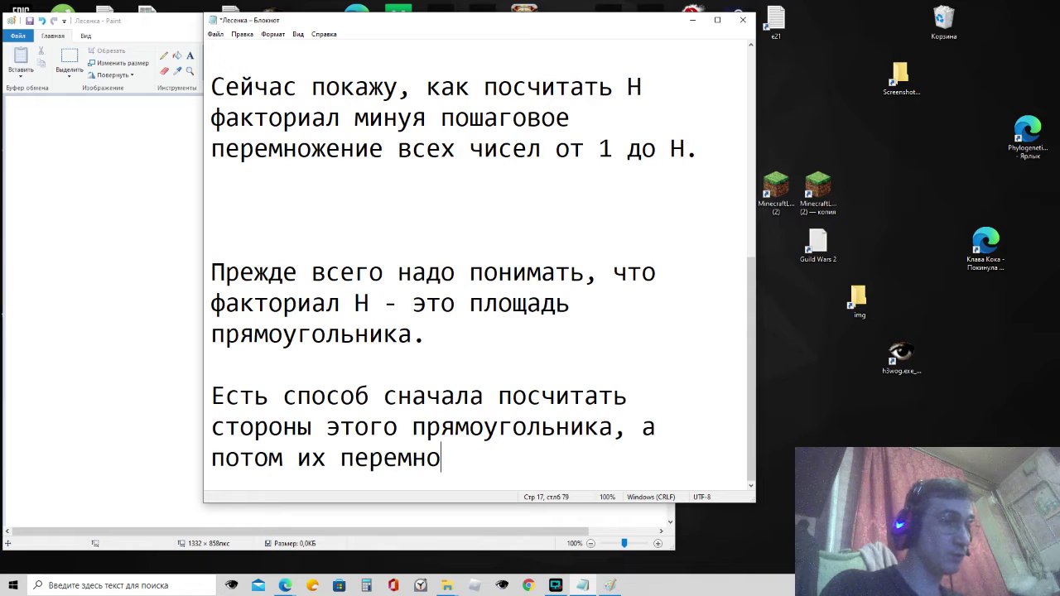
text(жить)
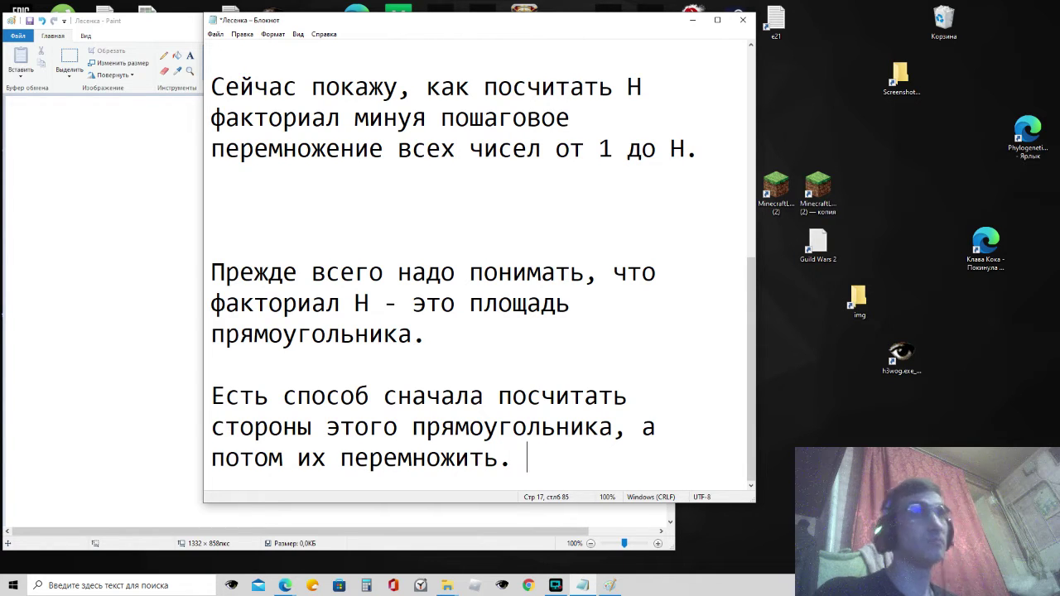
Step: Add the sentence "Так в сто раз быстрее и проще." to the end of the paragraph
text(. Так в сто)
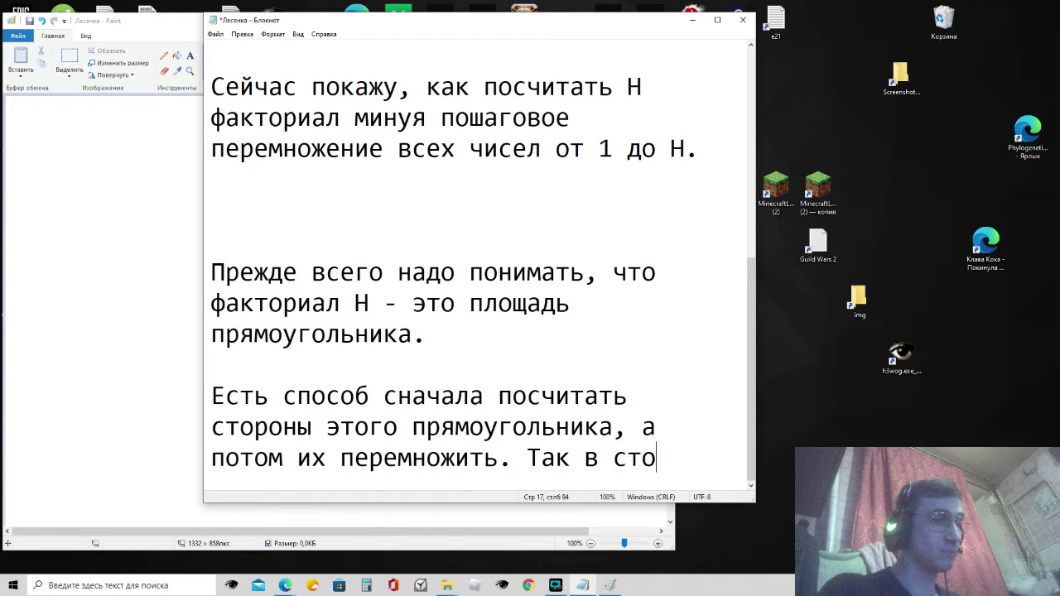
text( раз )
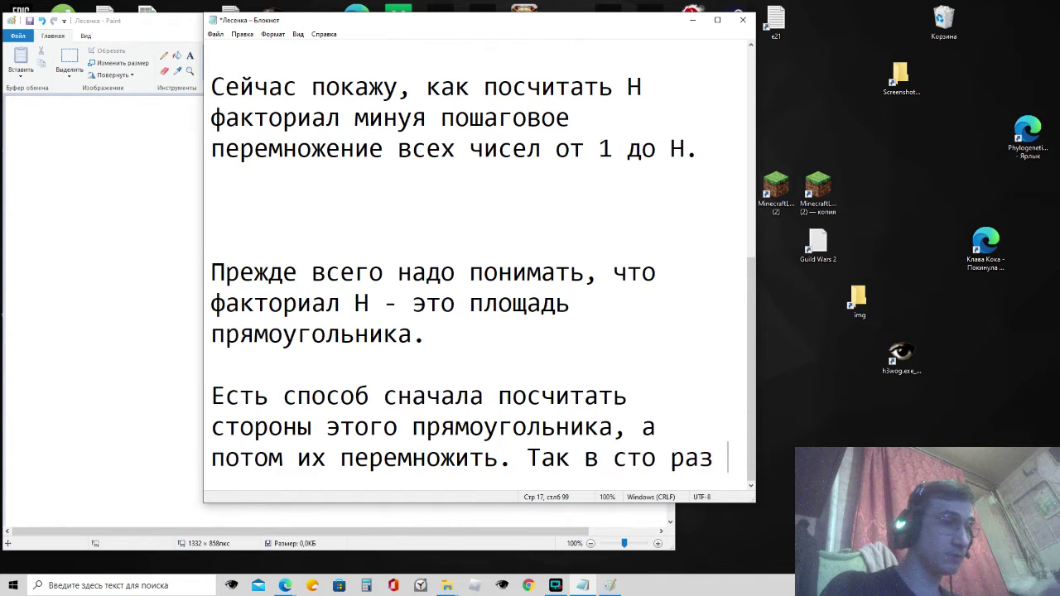
text(быстрее )
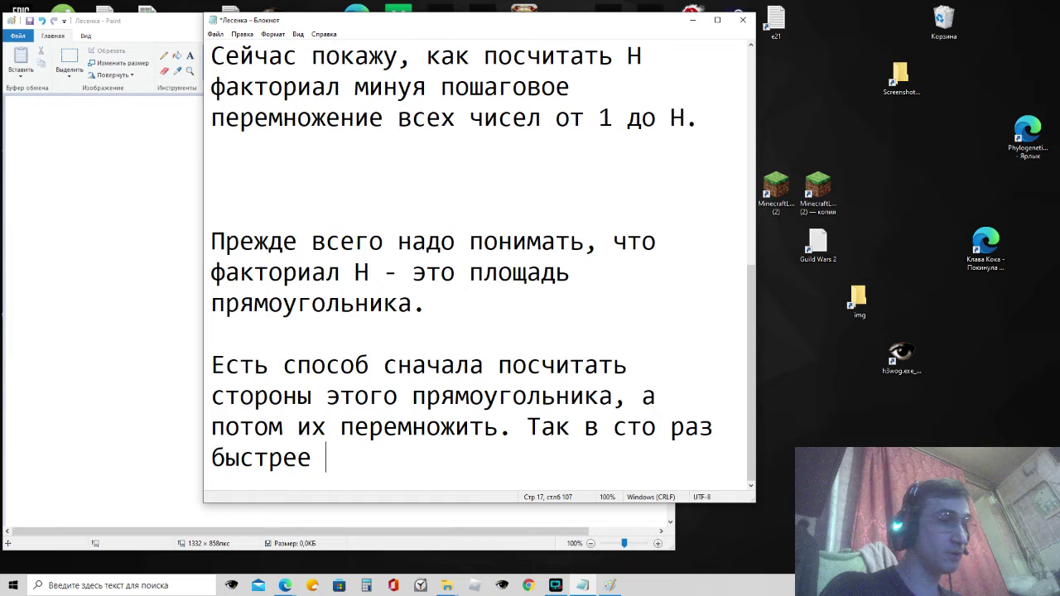
text(и проще.)
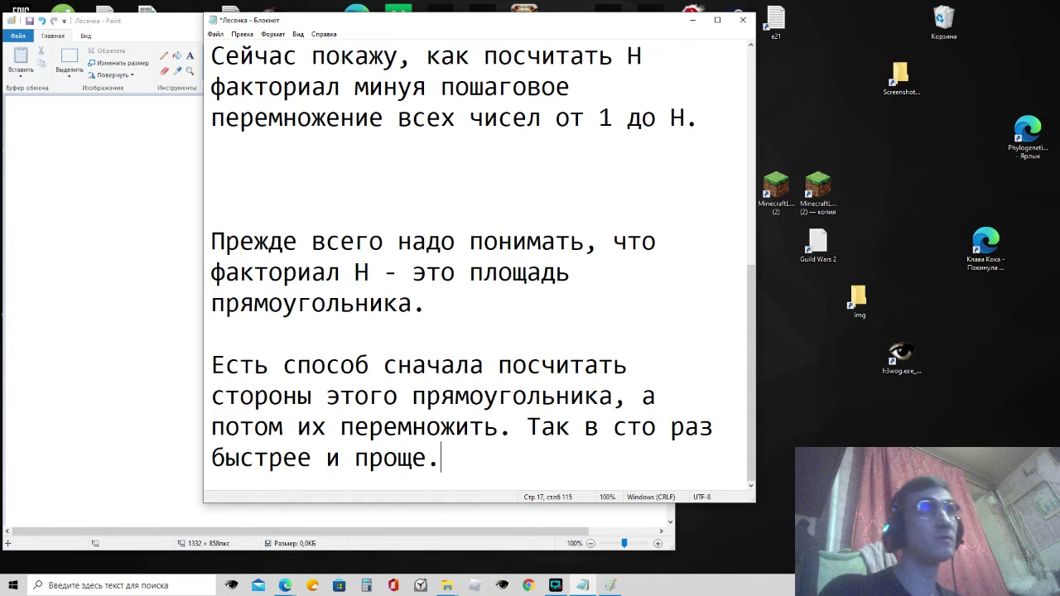
Step: Leave one blank line and begin a new paragraph with "Главное понять, как"
key(Return)
key(Return)
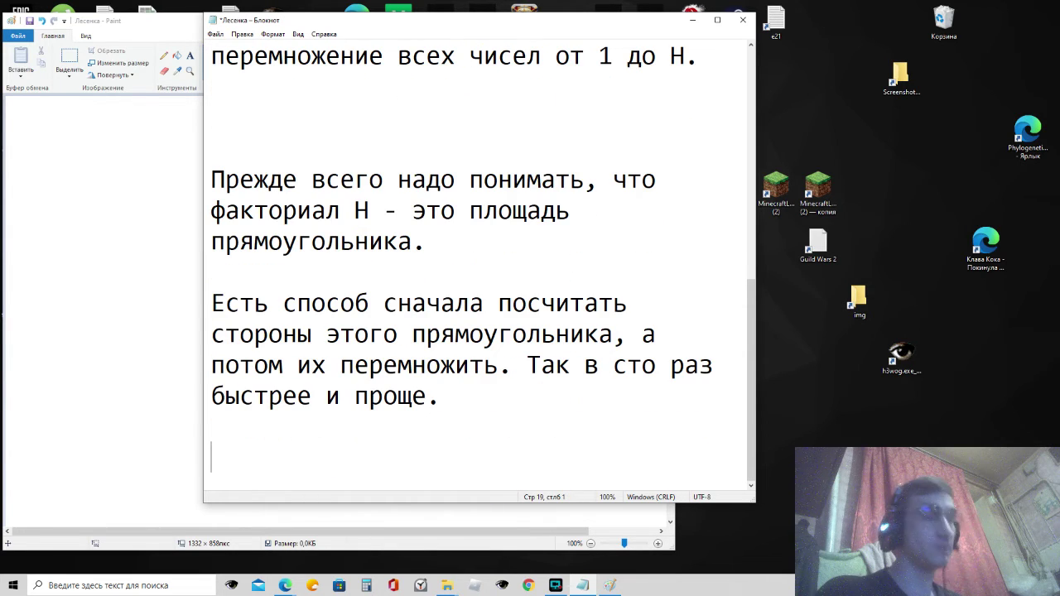
text(Главное)
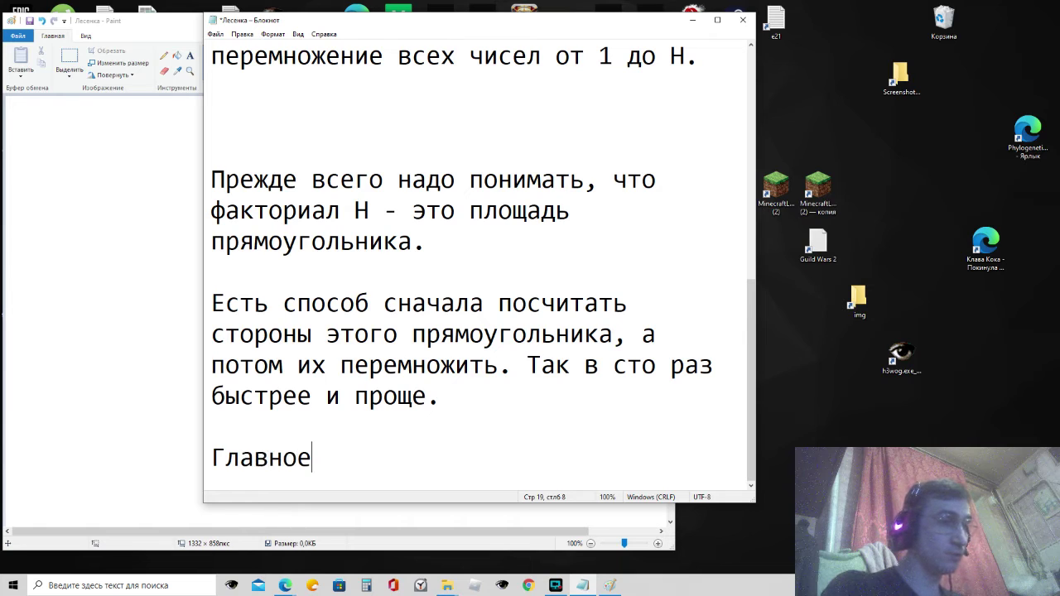
text( понять)
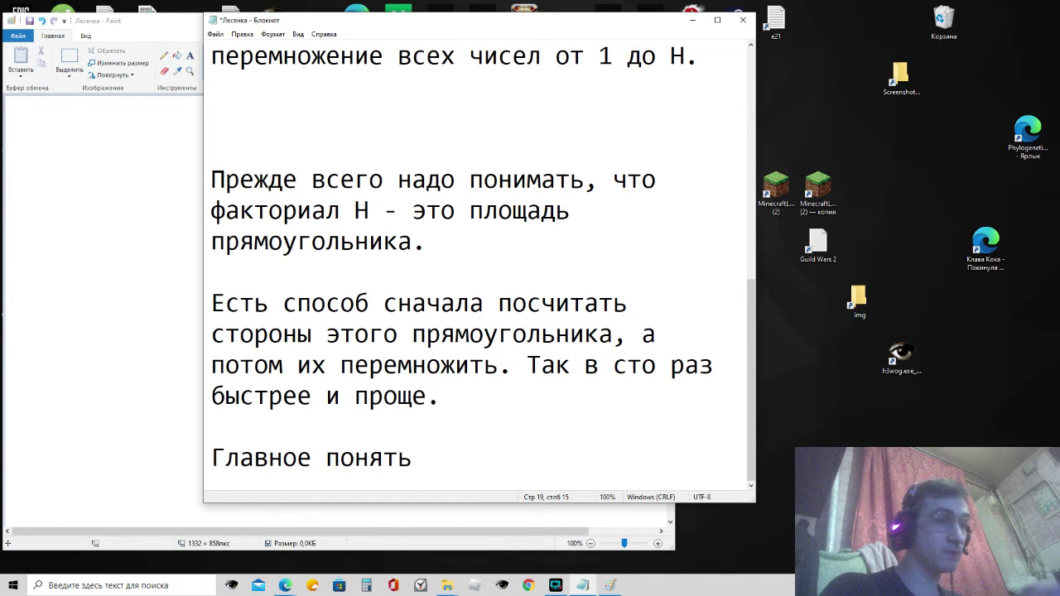
text(, как пос)
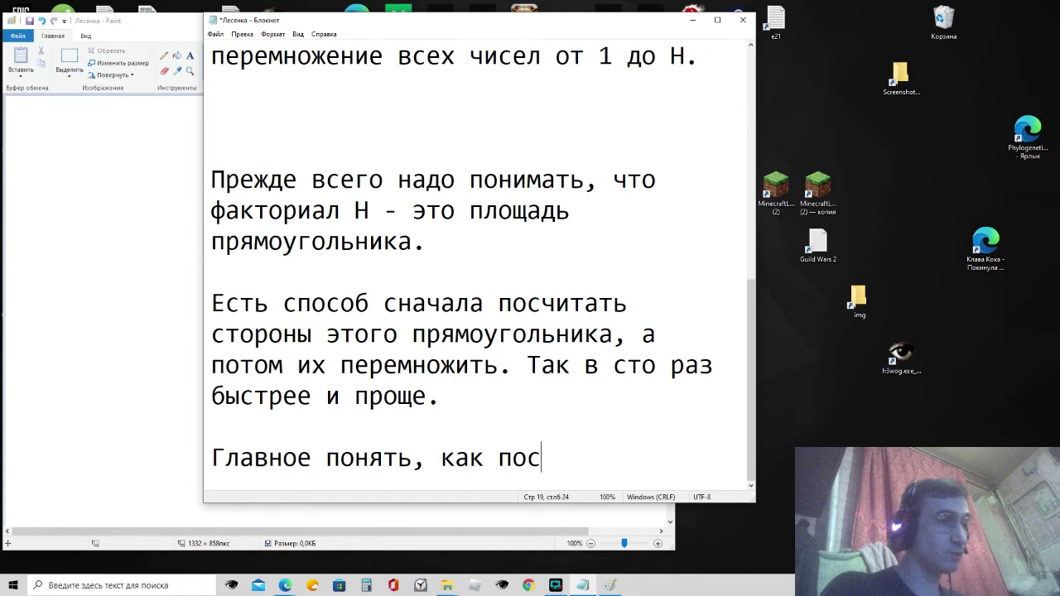
text(ч)
key(BackSpace)
key(BackSpace)
key(BackSpace)
key(BackSpace)
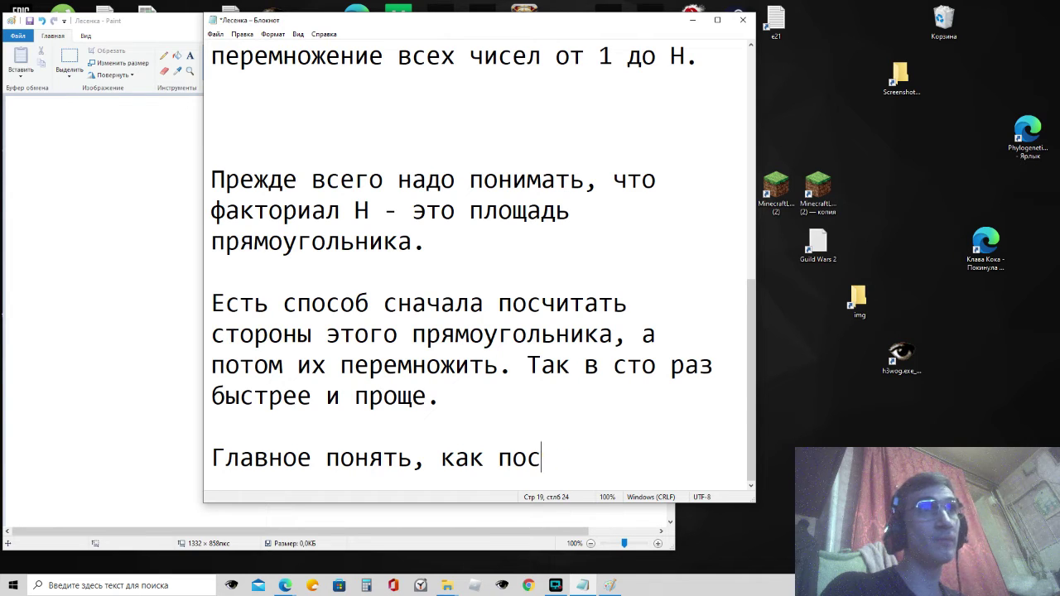
Step: Continue the sentence with "начертить лесенку с количеством ступенек"
text(наче)
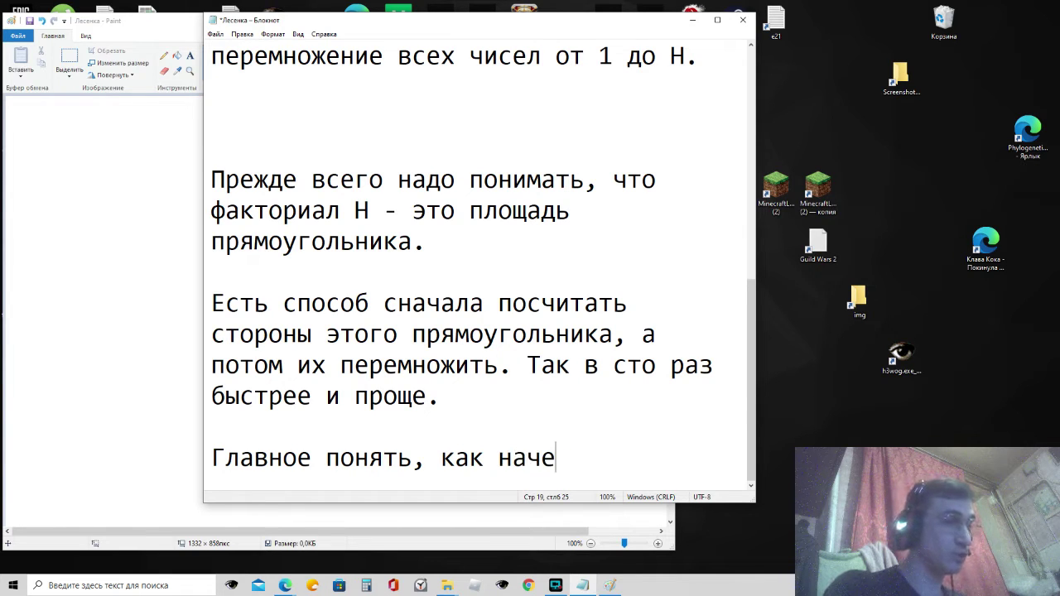
text(ртить лес)
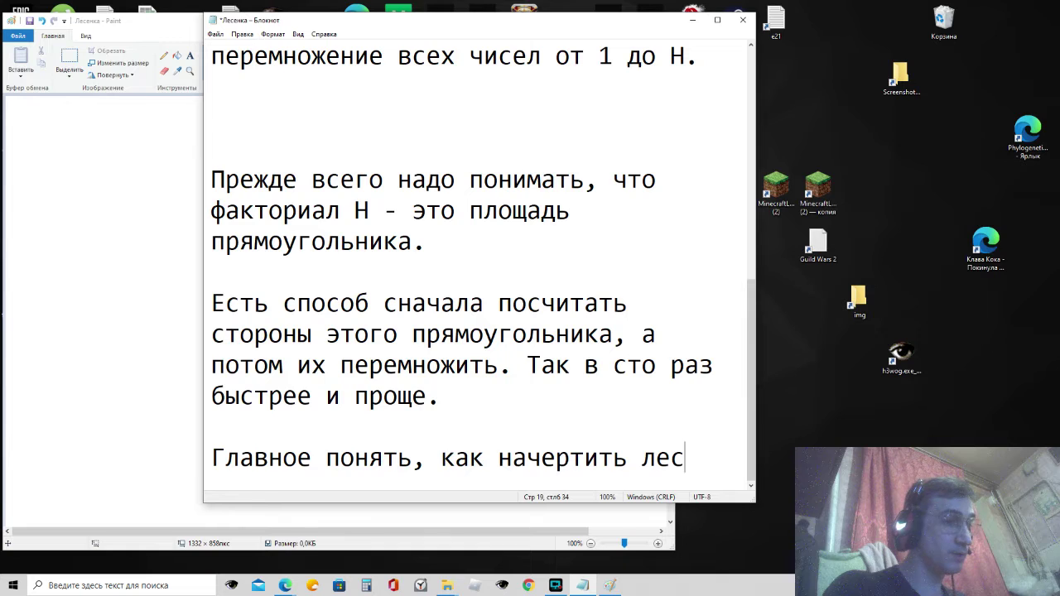
text(енку)
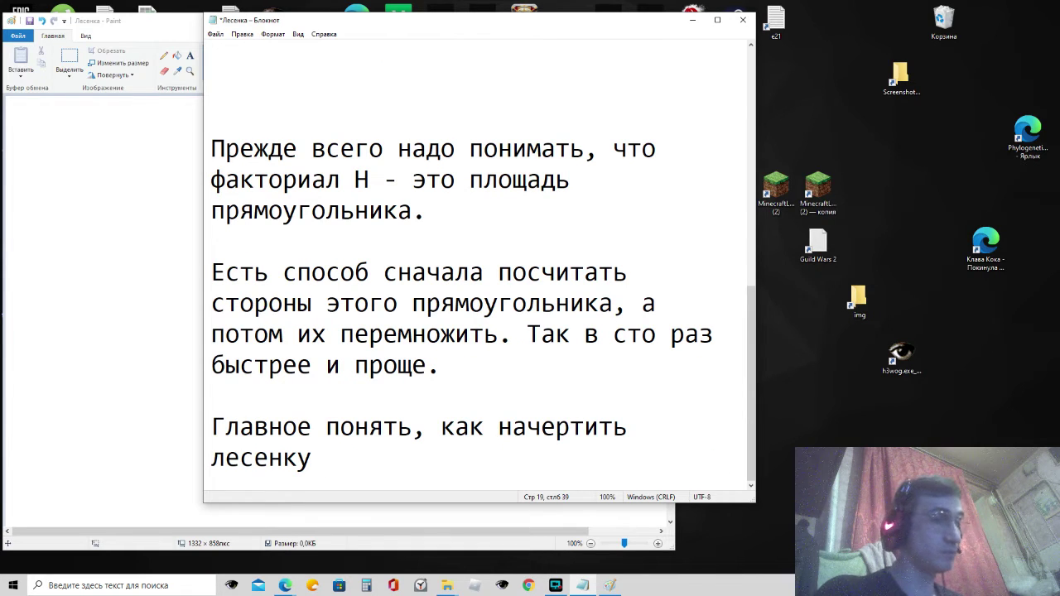
text( с коли)
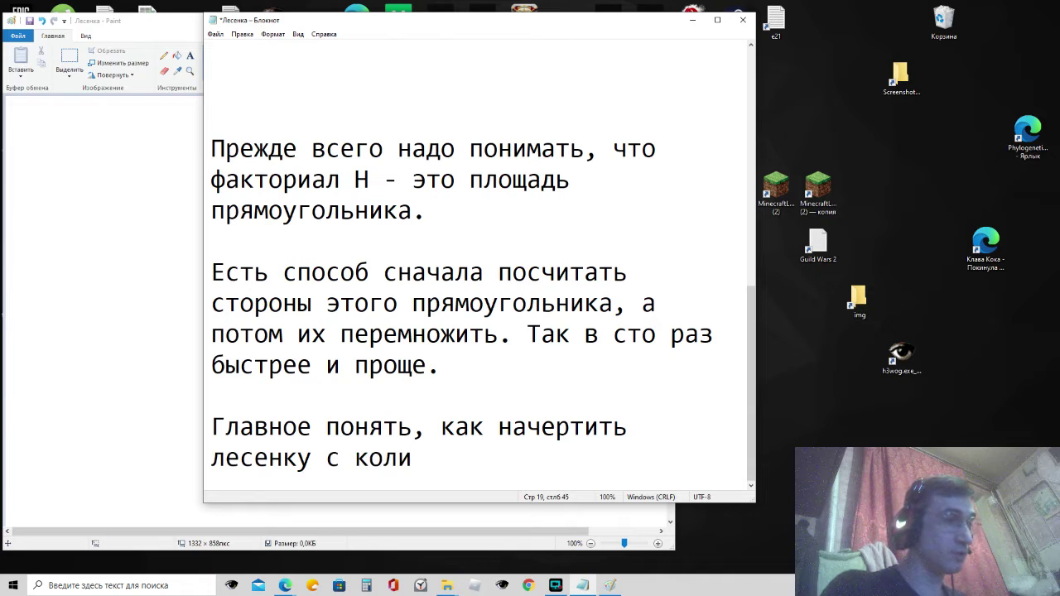
text(чеством с)
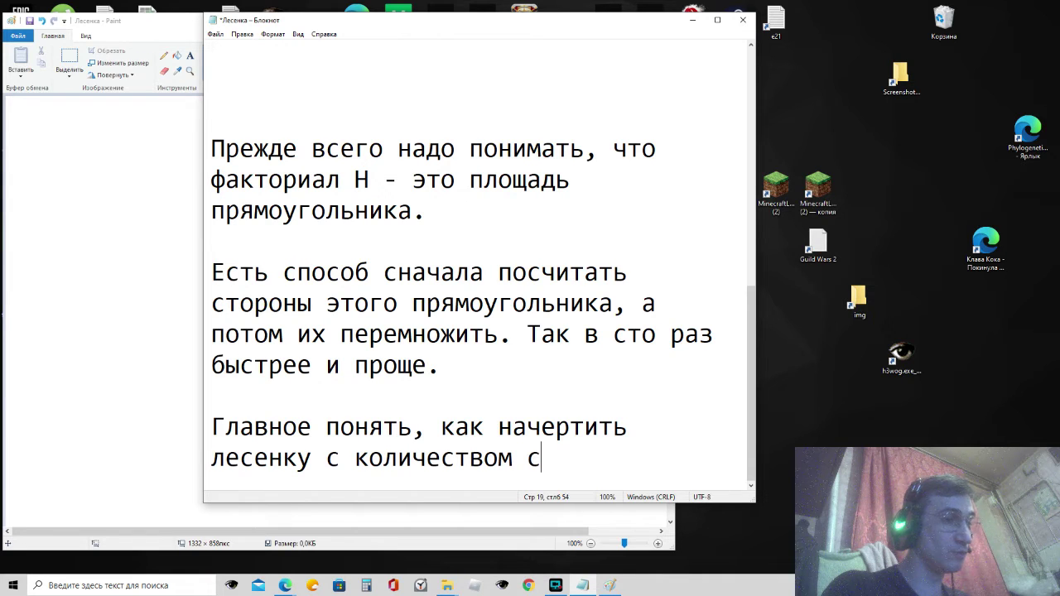
text(тупенек)
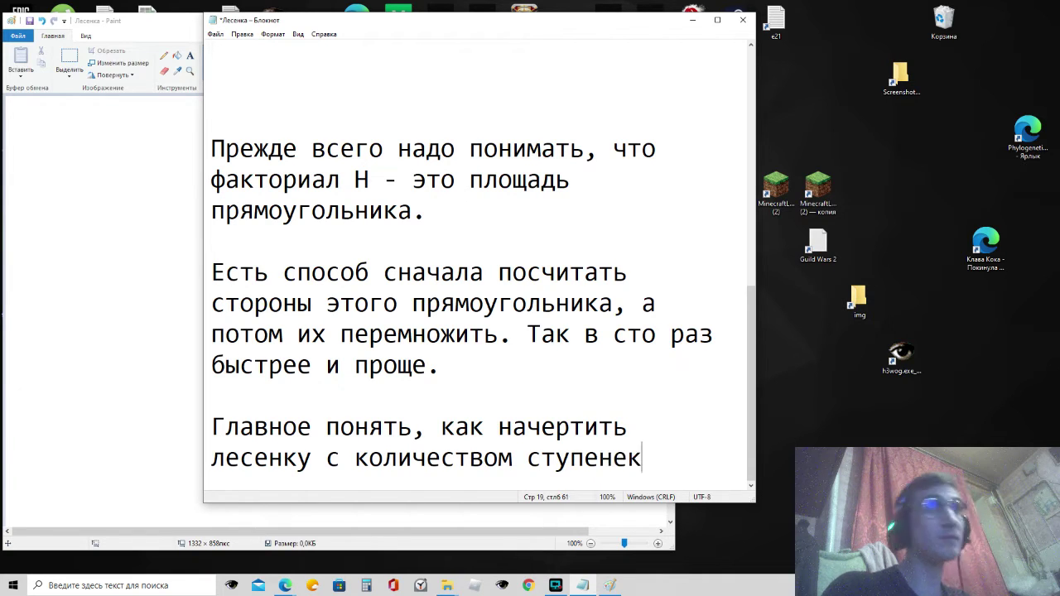
Step: Complete the sentence about the number of stair steps with "Н/2 (+- 1)"
text( Н)
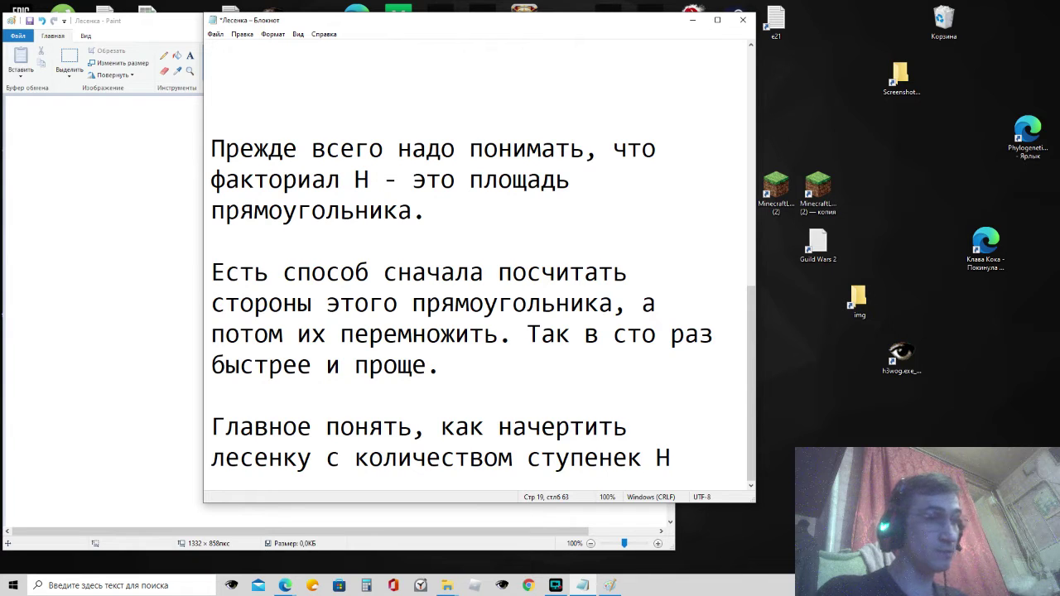
text(/)
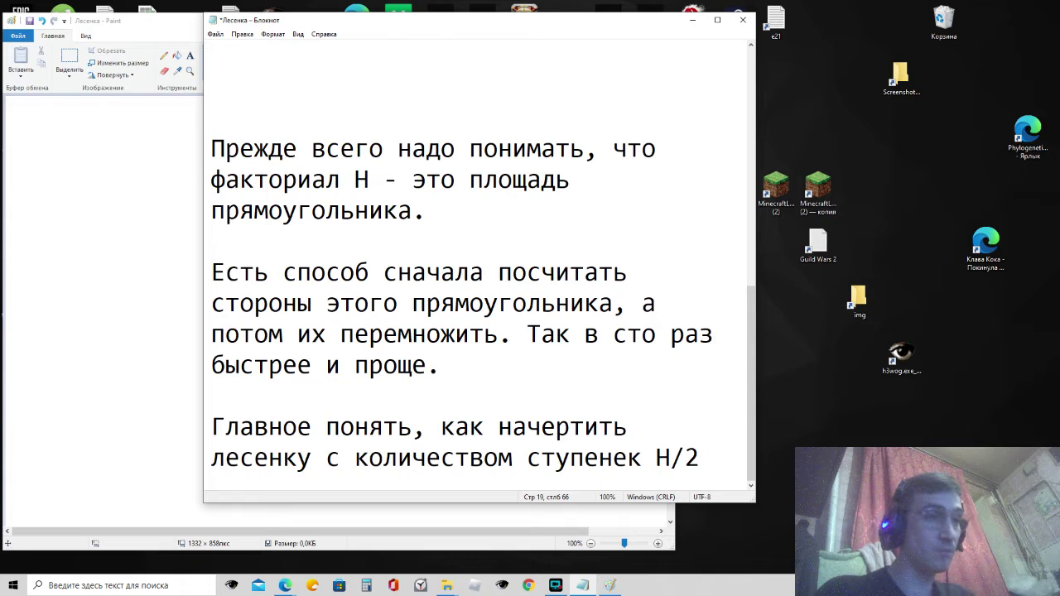
text(2 ()
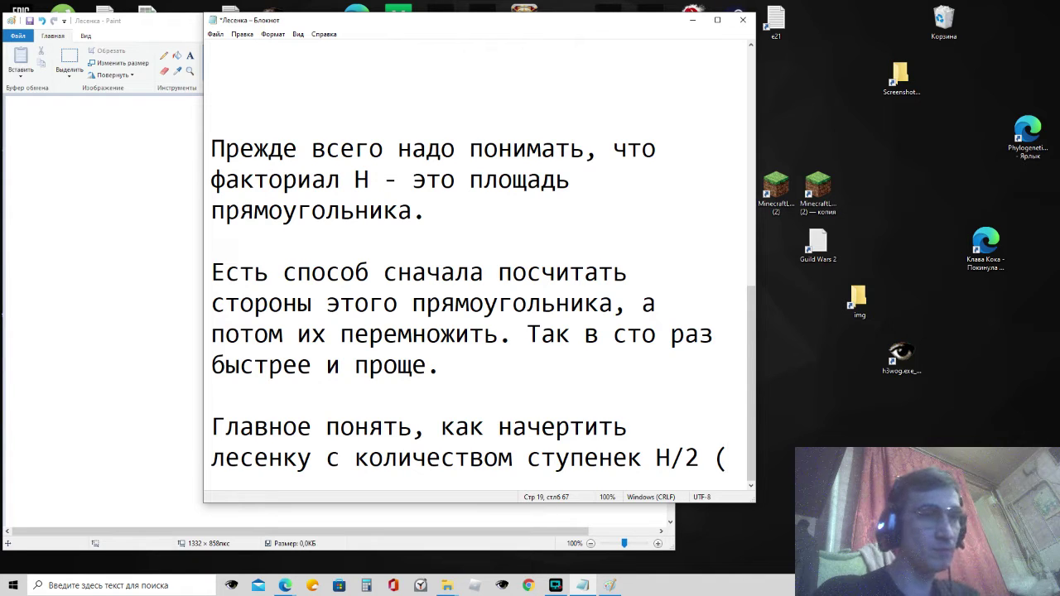
text(+)
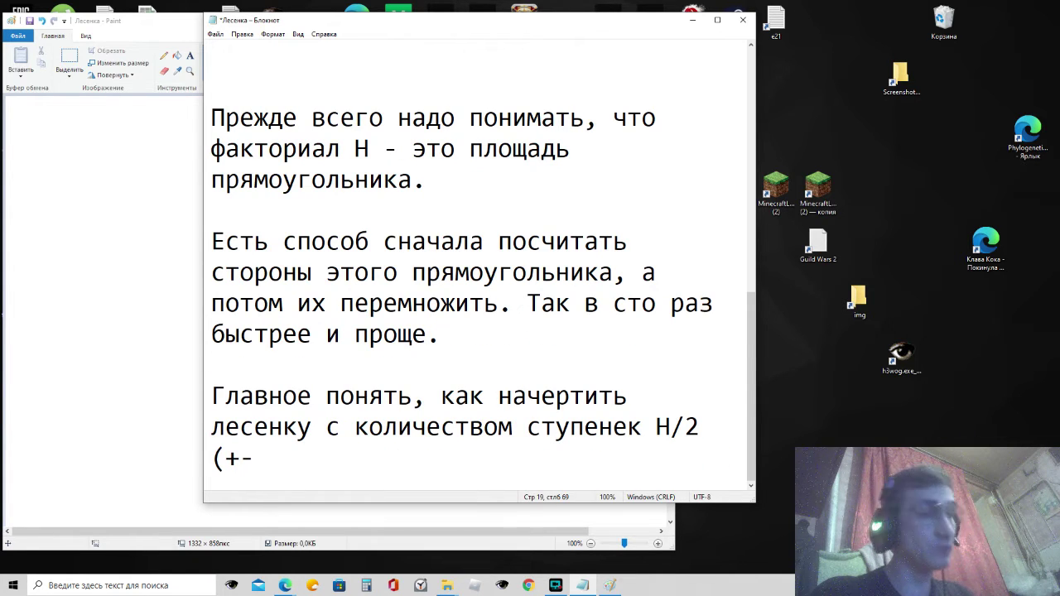
text(- 1)
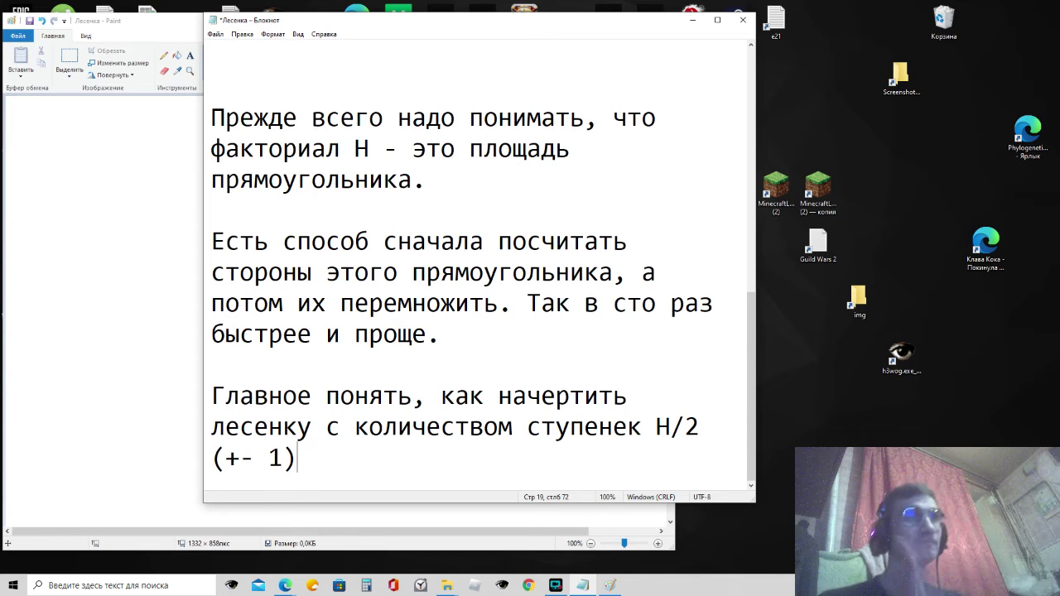
Step: Leave three blank lines below the paragraph about the staircase and keep the note in front
key(Return)
key(Return)
key(Return)
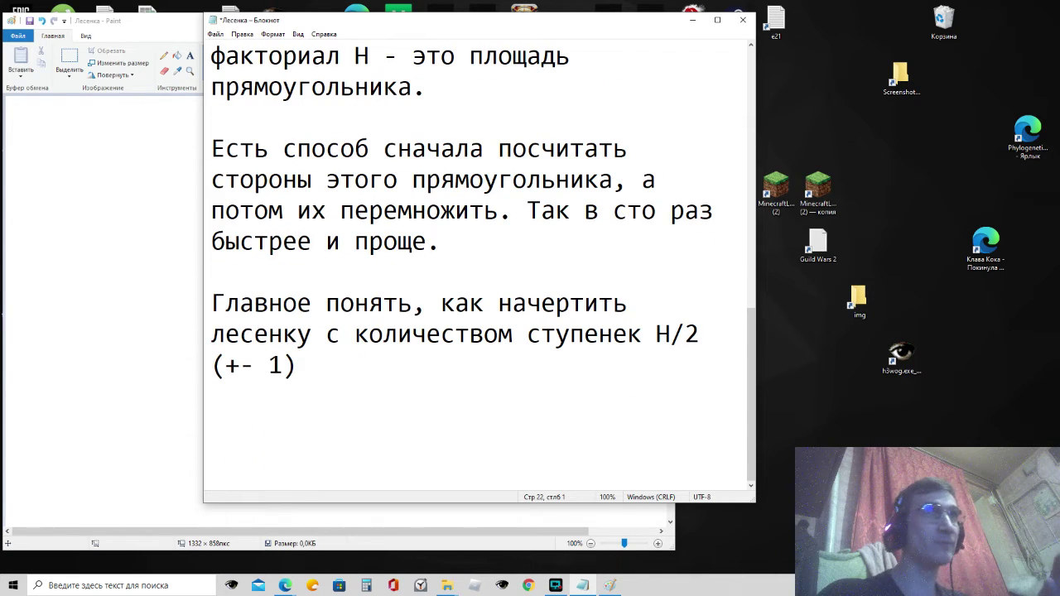
key(Return)
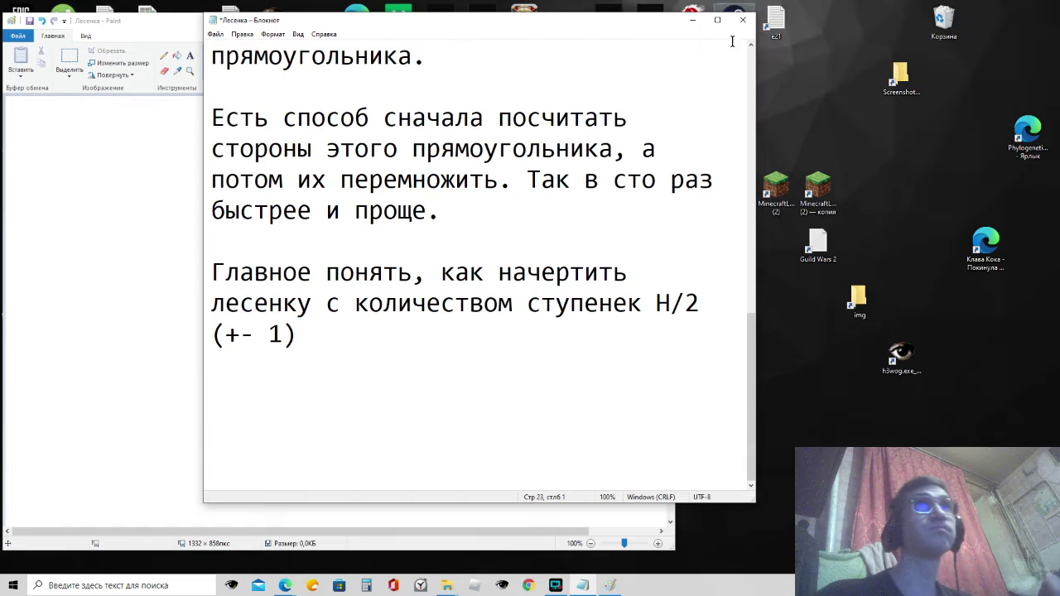
click(693, 20)
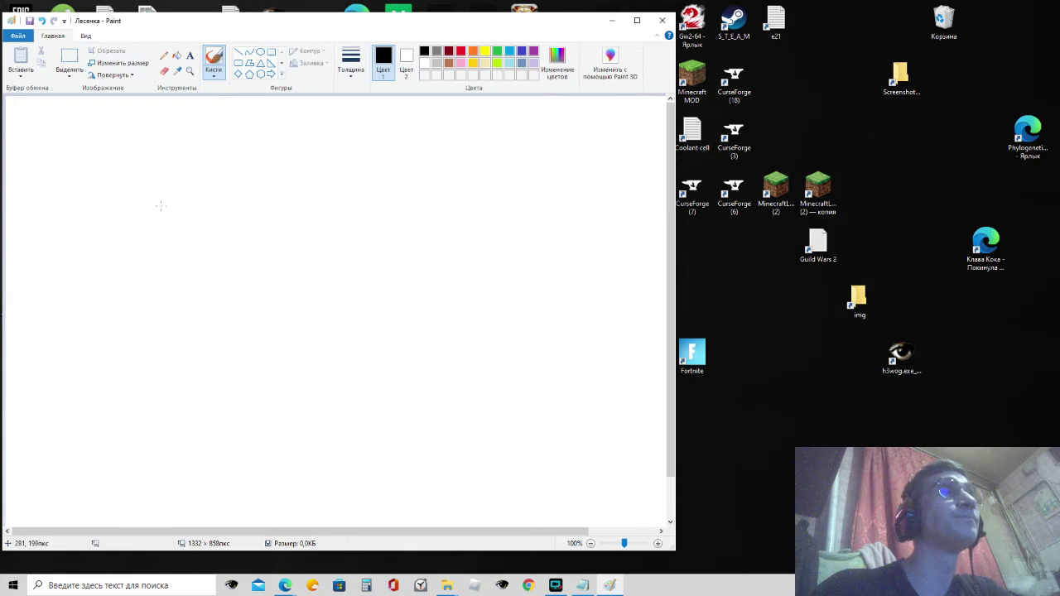
click(585, 586)
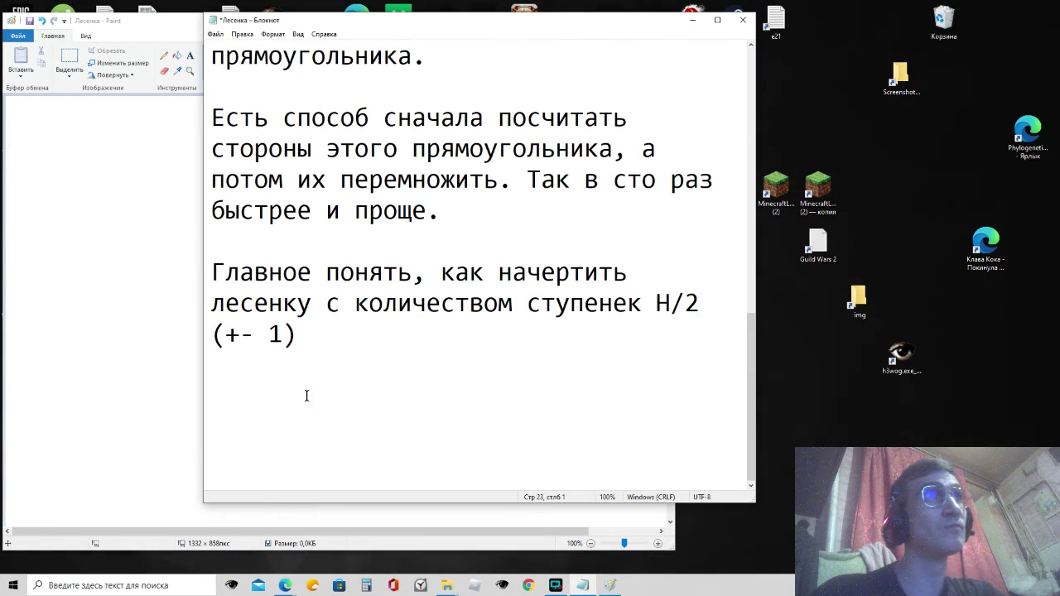
Step: Begin a new line in the note with "Сейчас посчитаю 6!"
text(Сеч)
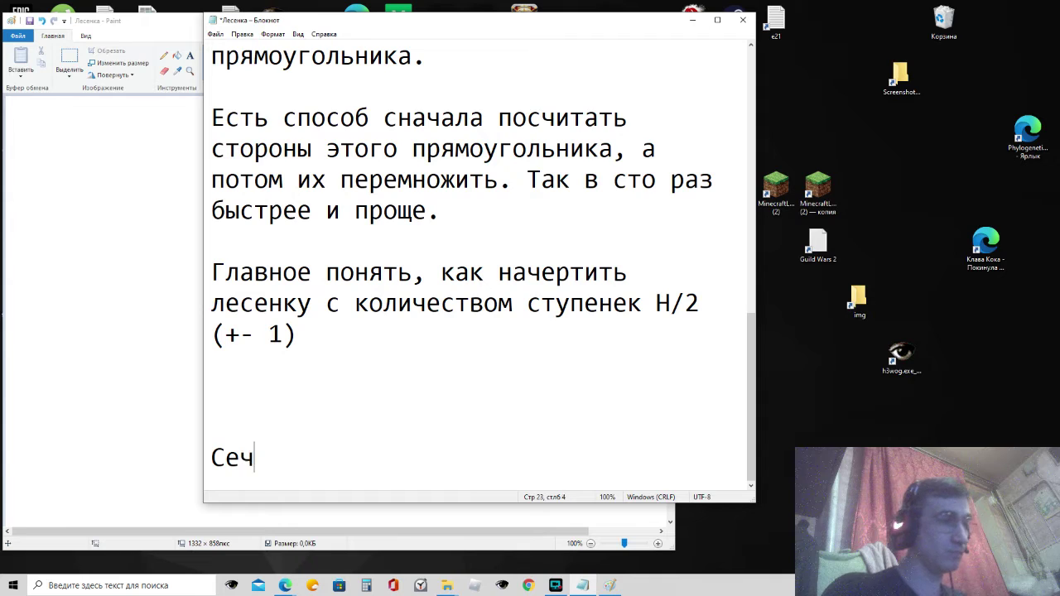
key(BackSpace)
text(йчас )
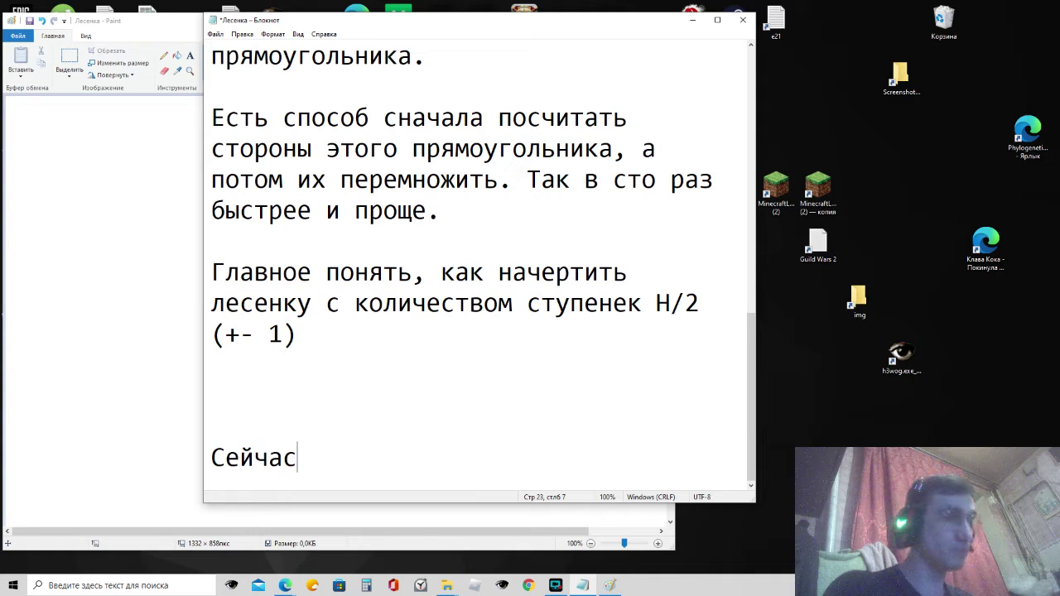
text(посчита)
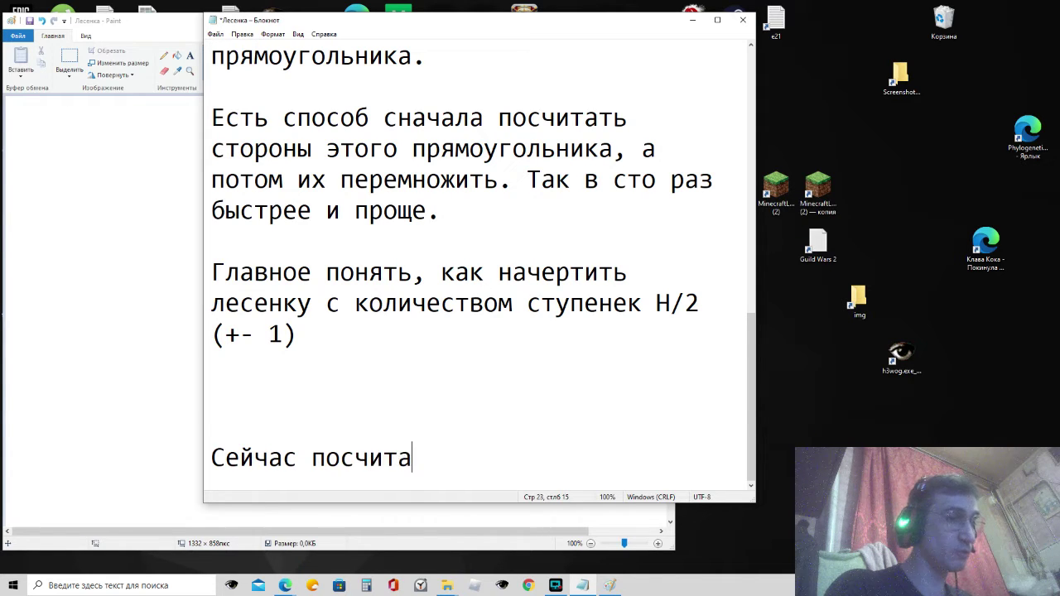
text(ю Н)
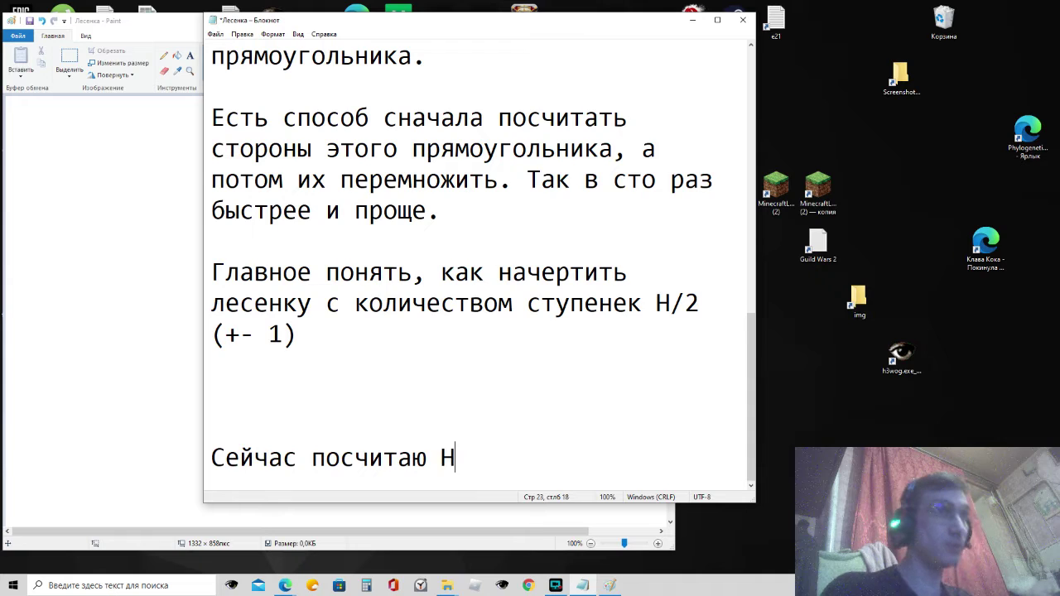
key(BackSpace)
text(6)
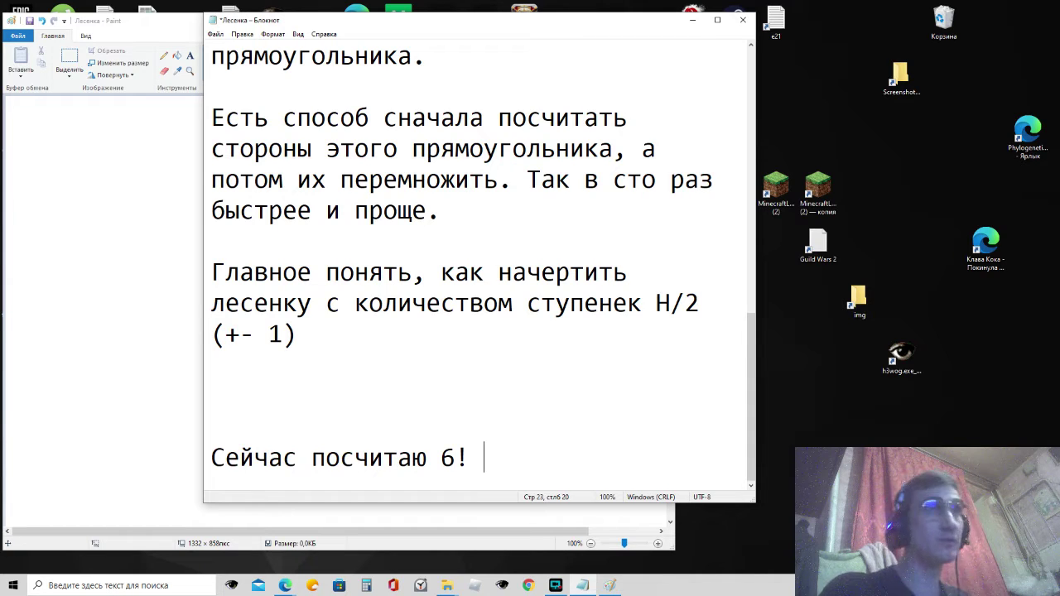
Step: Complete the sentence with lowercase "с помощью лесенки." and continue three lines below it
text(! С помо)
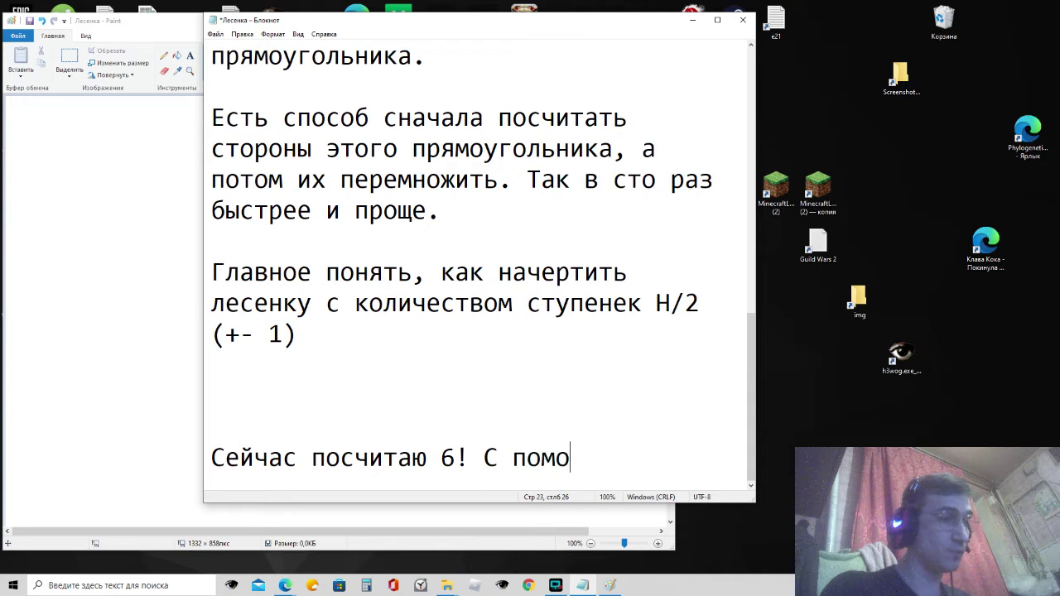
key(BackSpace)
key(BackSpace)
key(BackSpace)
key(BackSpace)
key(BackSpace)
key(BackSpace)
text(с )
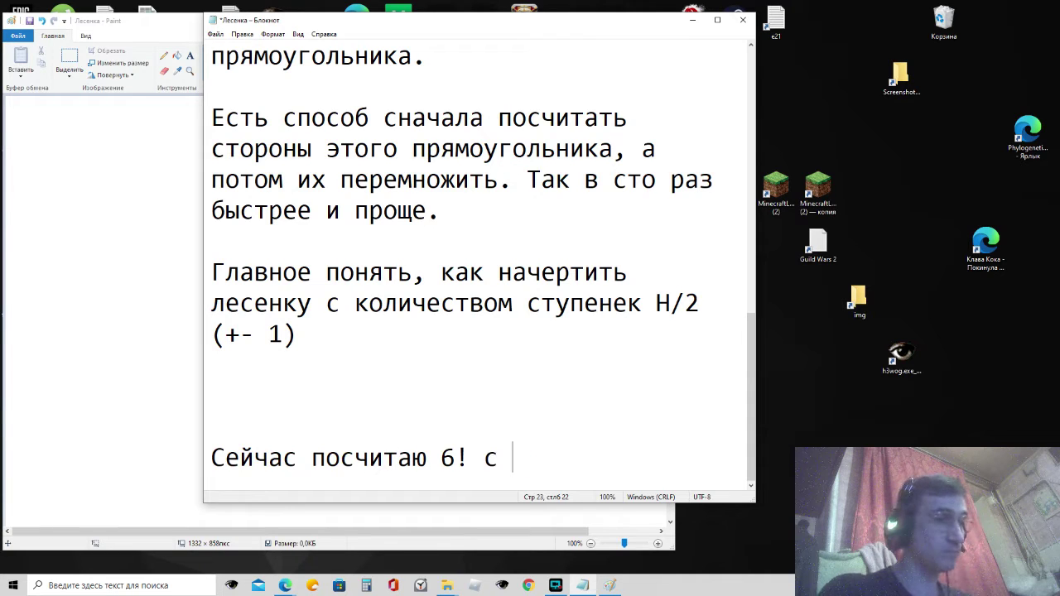
text(помощью)
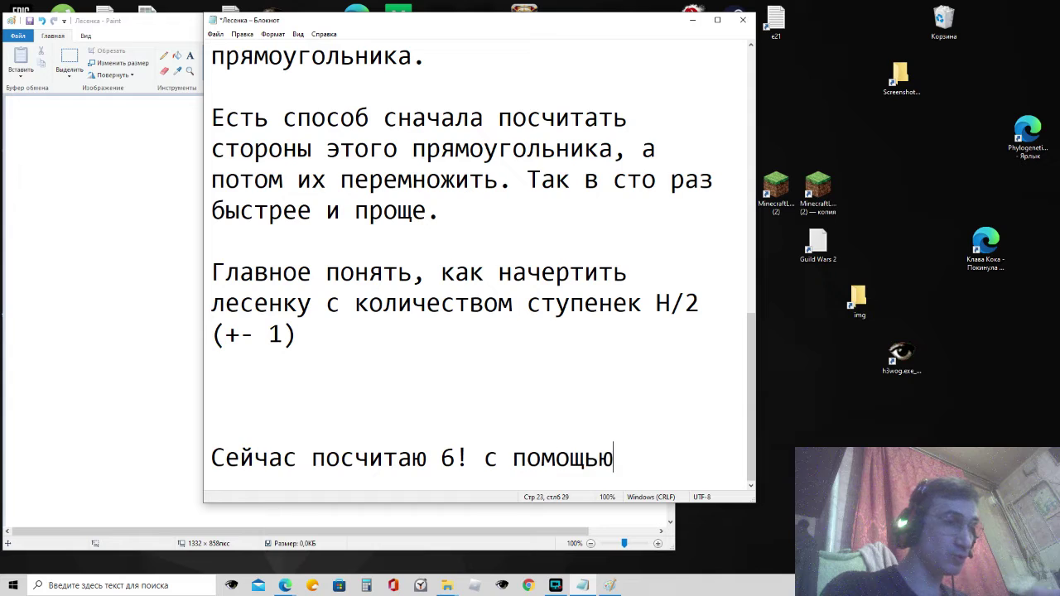
text( лесенки)
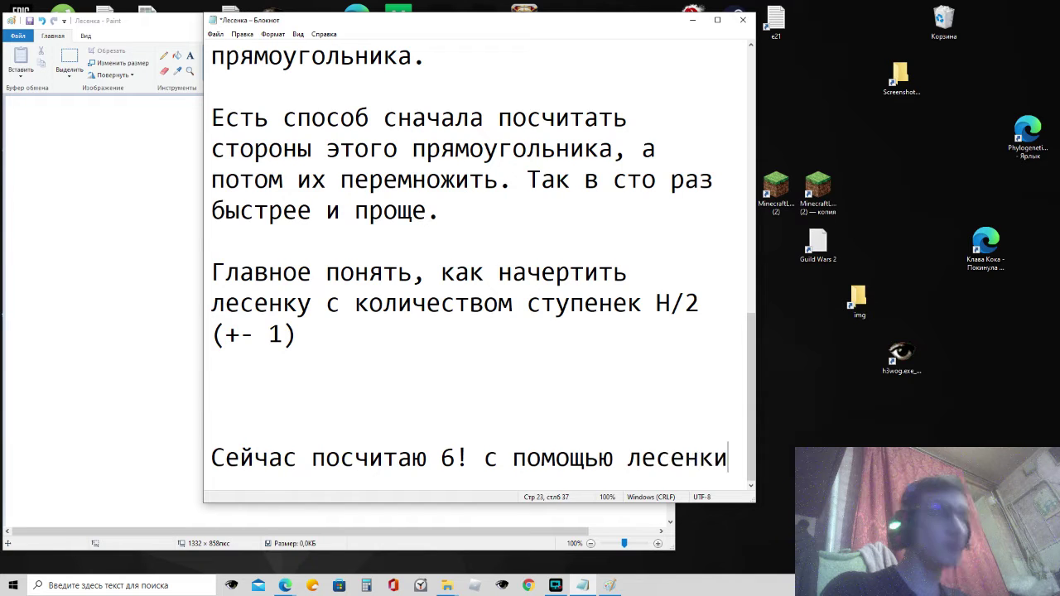
text(.)
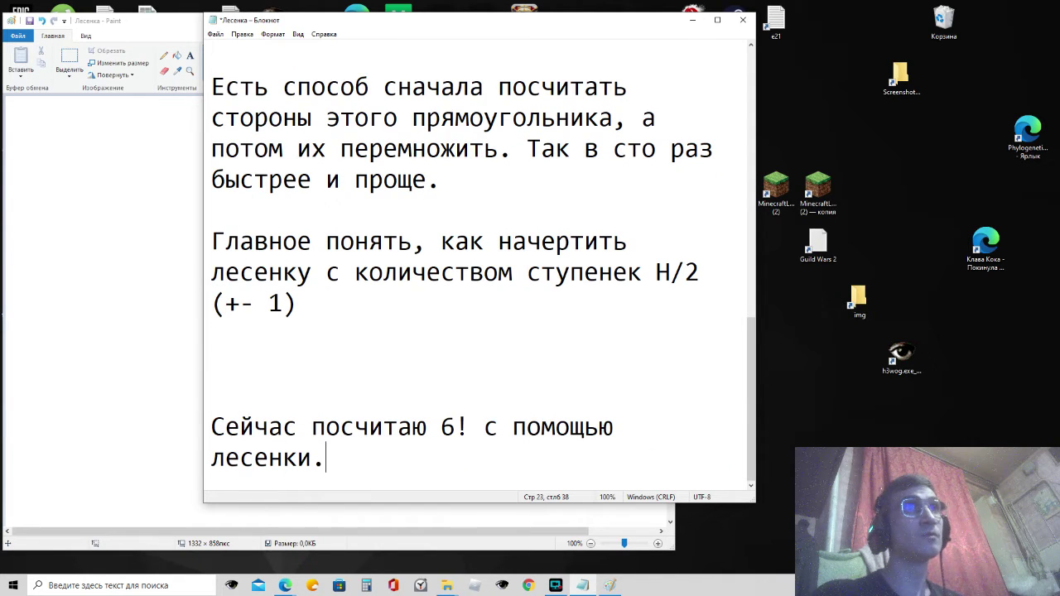
scroll(350, 241, down, 1)
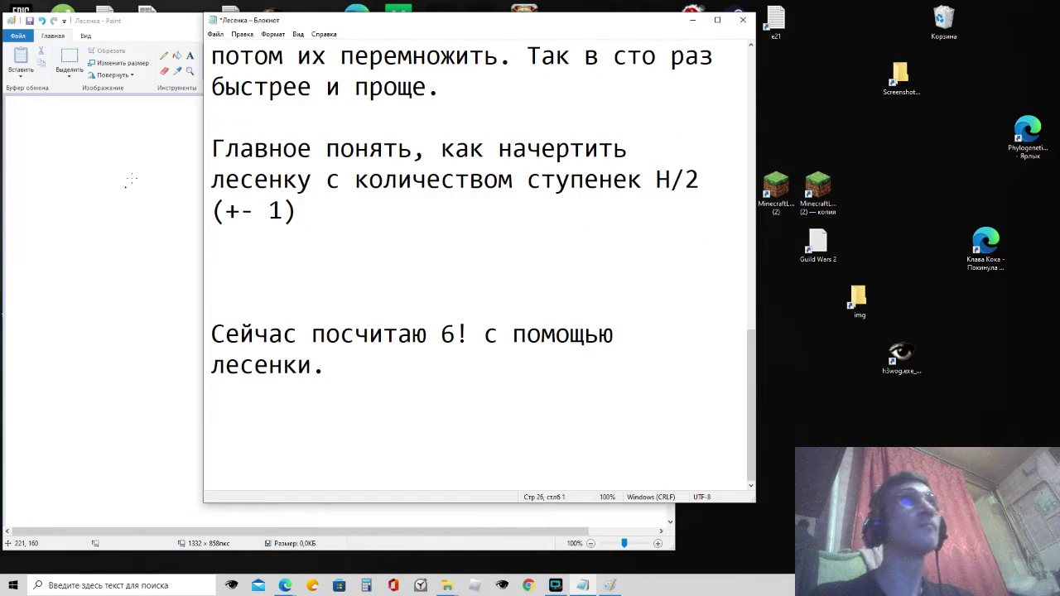
Step: Switch to the "Лесенка" image in Paint, test the brush with two dots on the canvas, and set the brush to the thickest line
click(138, 166)
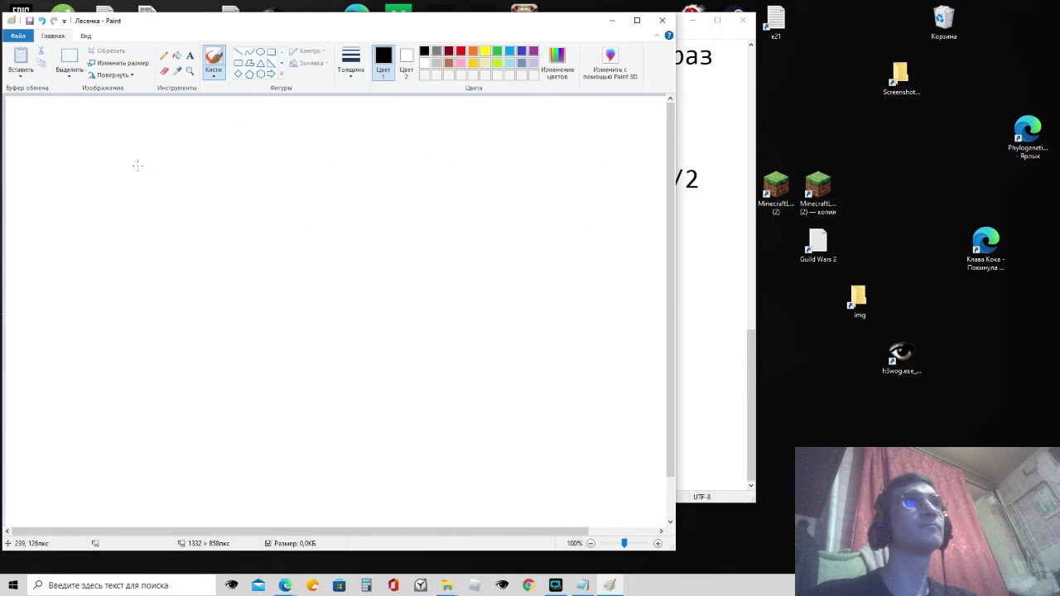
click(100, 145)
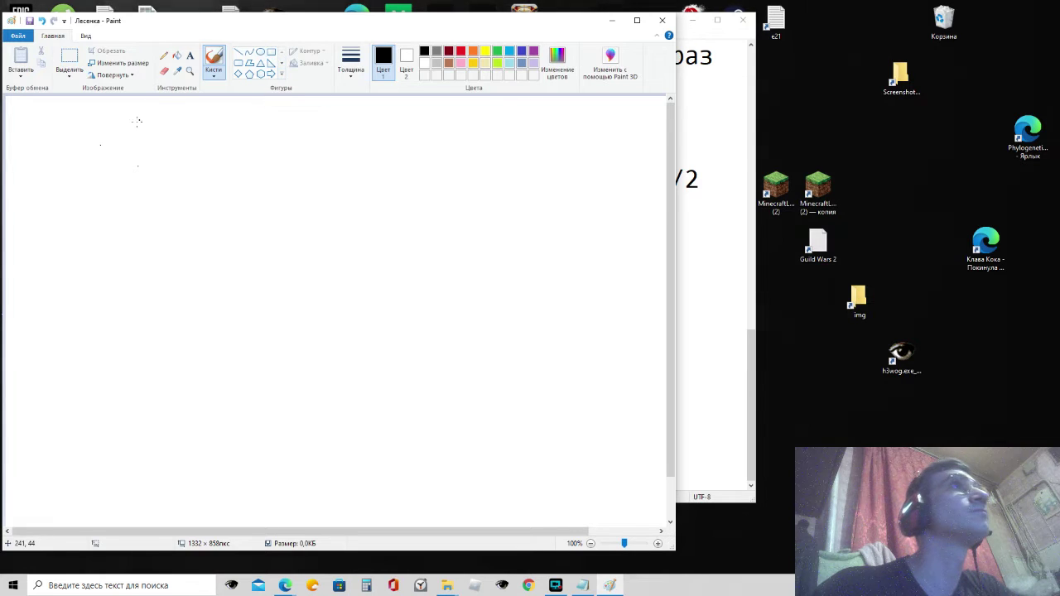
click(350, 62)
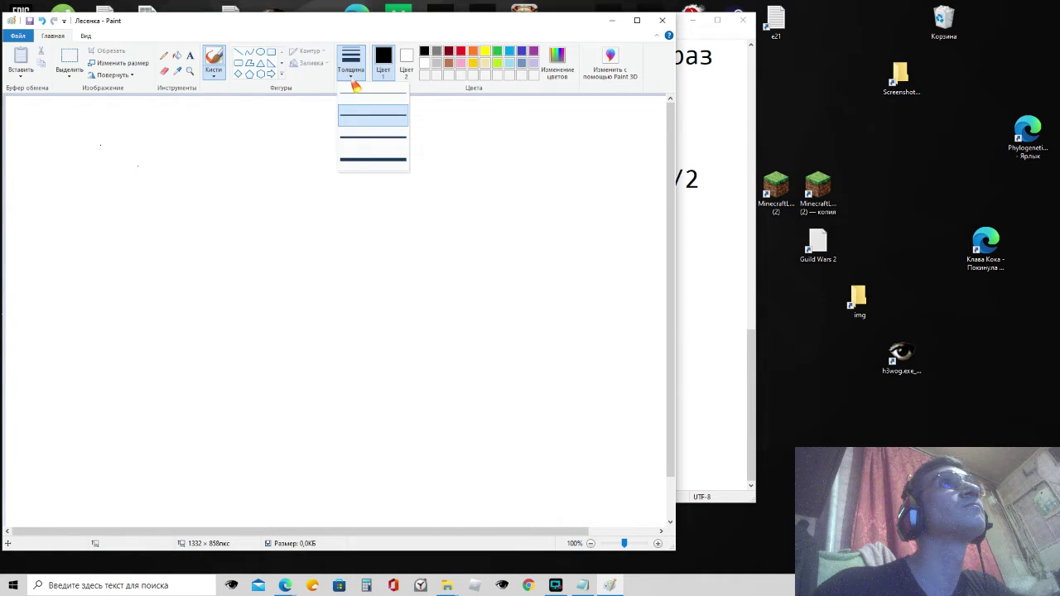
click(349, 158)
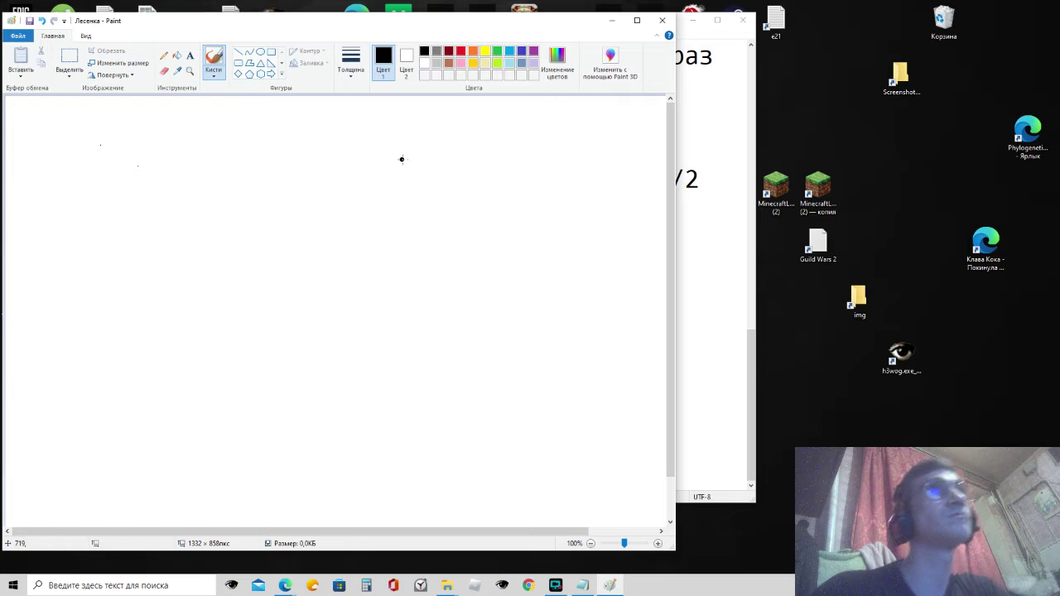
Step: Magnify the canvas to 300%, test a short vertical brush stroke below the two dots, and undo that stroke
click(86, 36)
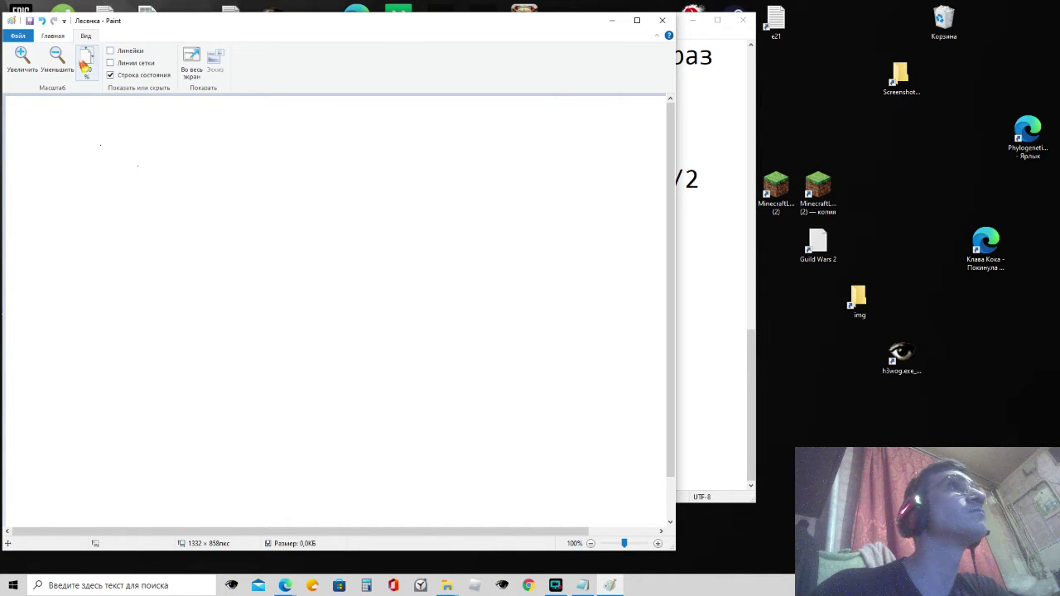
click(22, 57)
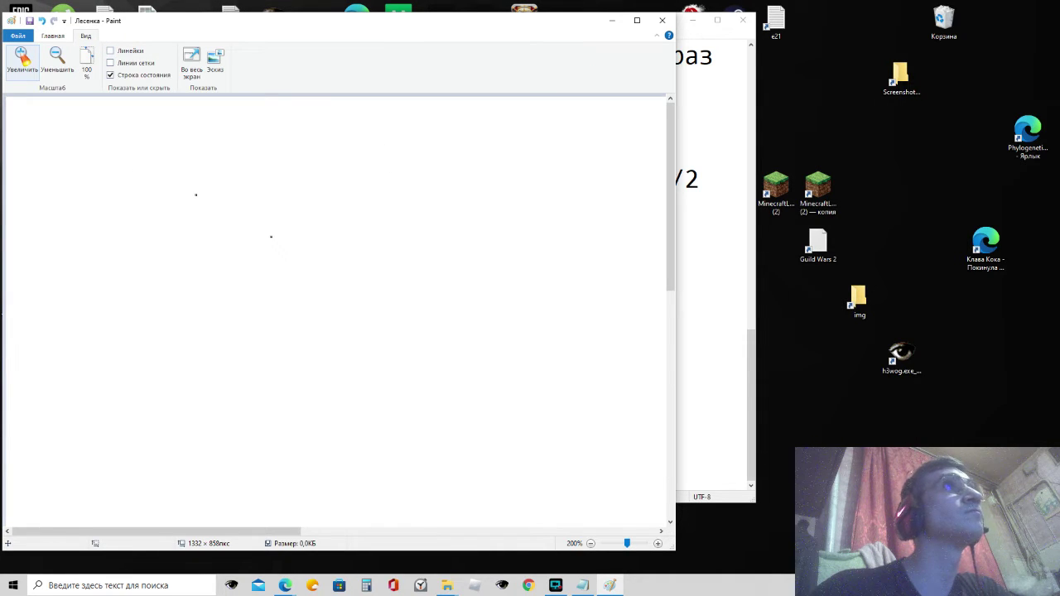
click(22, 56)
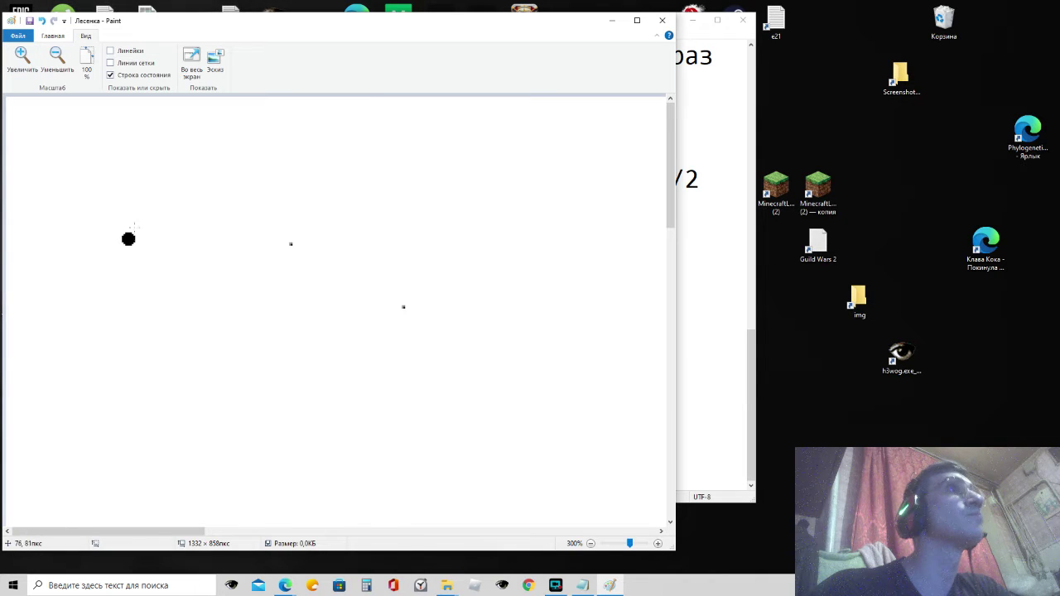
click(22, 56)
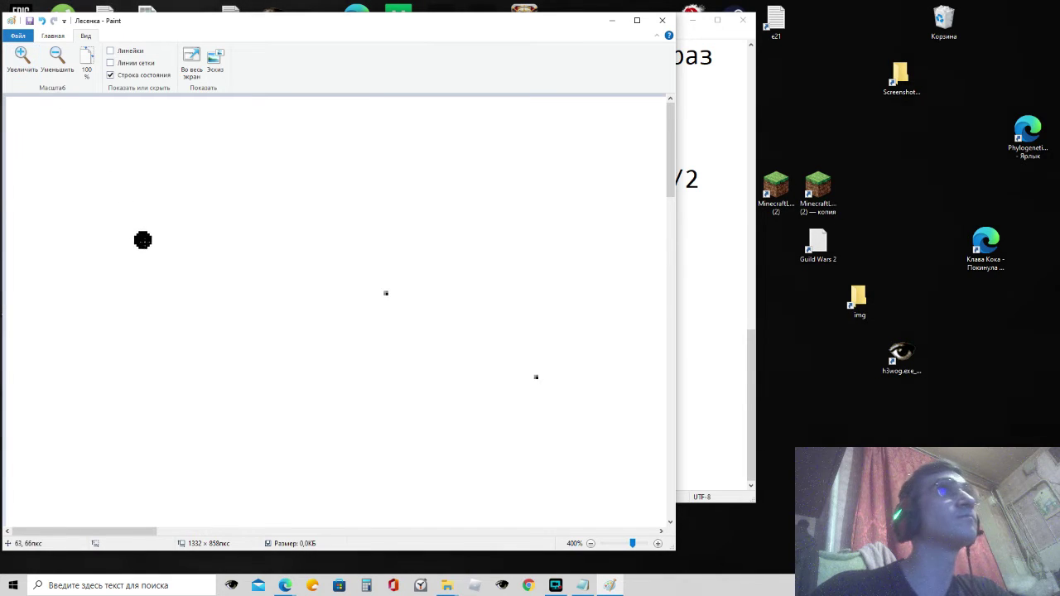
click(57, 57)
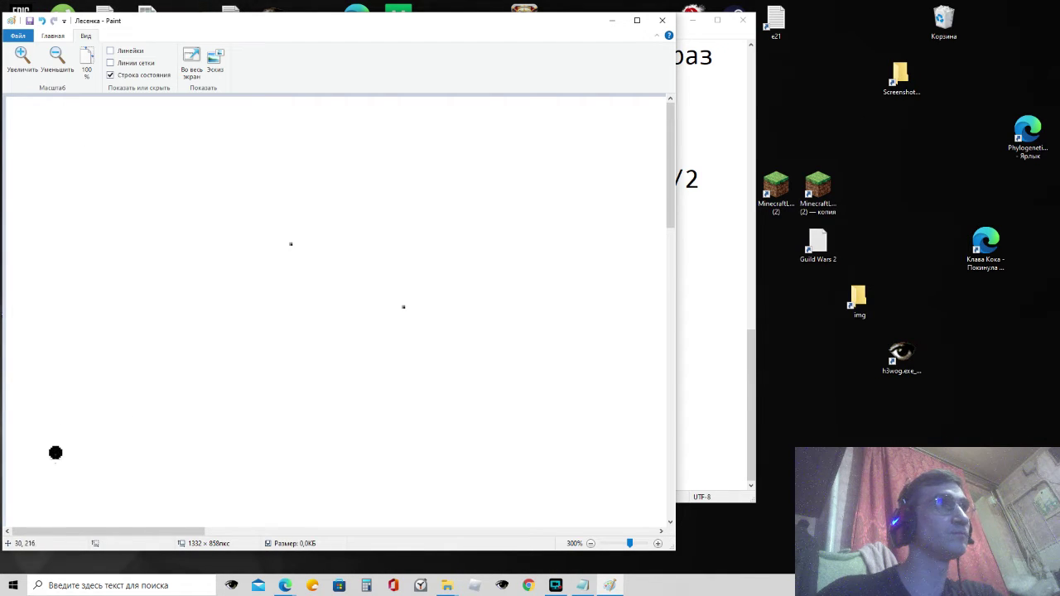
drag(58, 461, 58, 387)
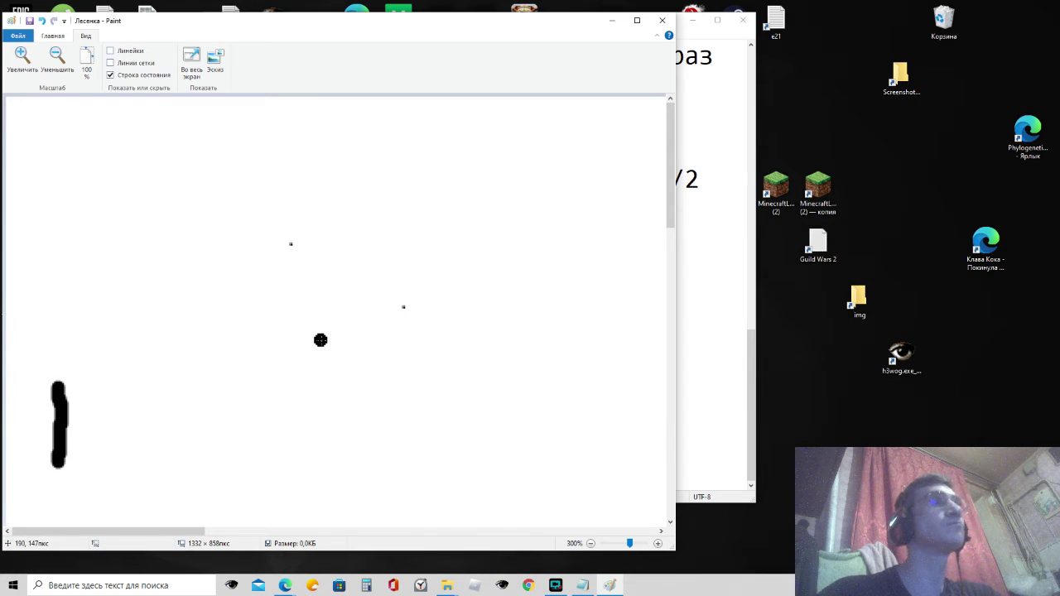
key(ctrl+z)
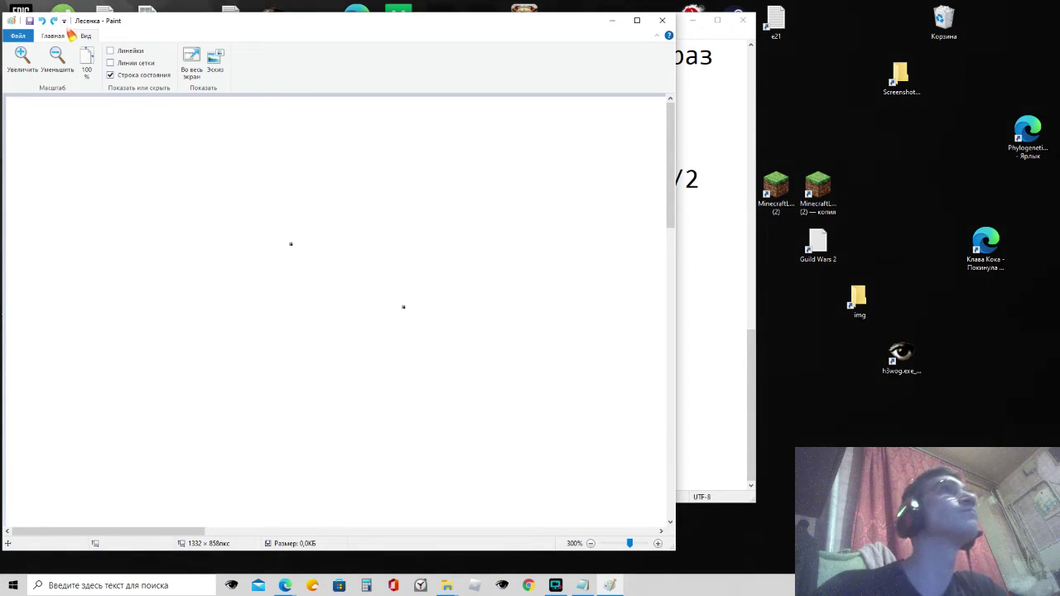
Step: Draw a square with sides about 32 px from straight lines near the canvas's left edge, below the dots, undoing any stray mark
click(53, 35)
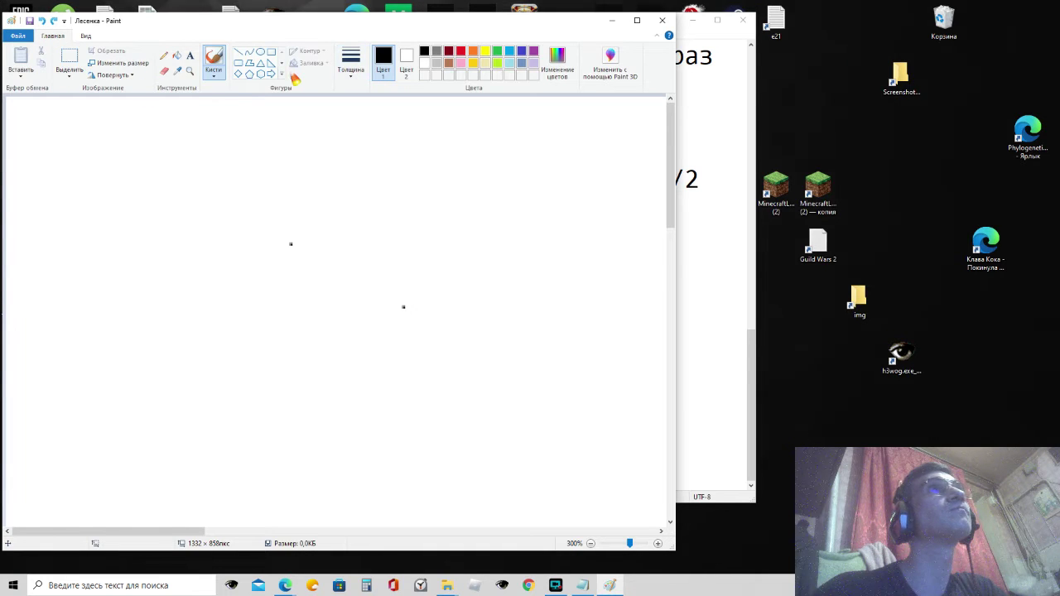
click(238, 52)
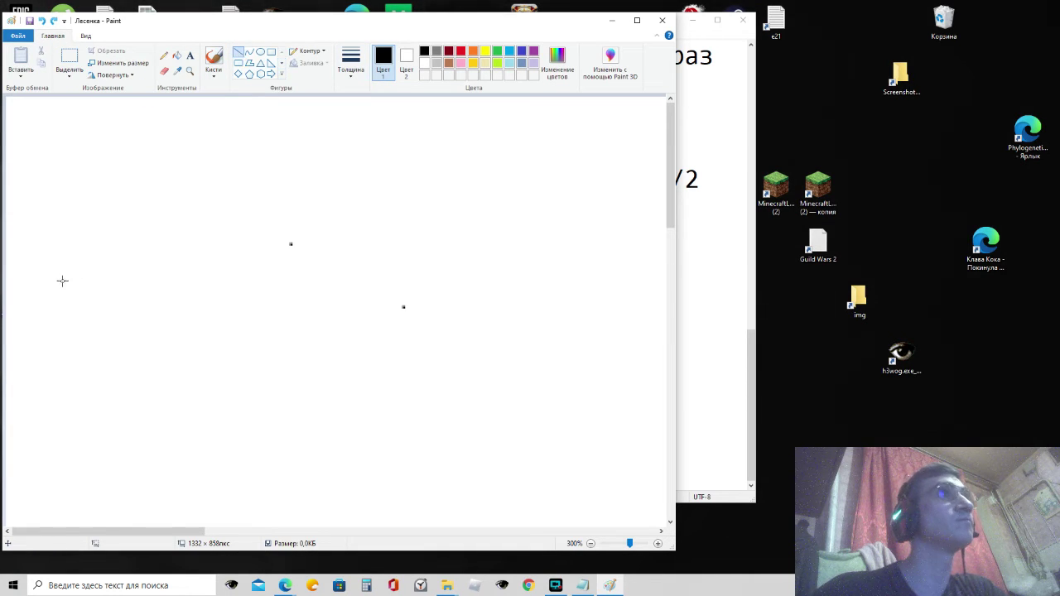
drag(49, 378, 49, 426)
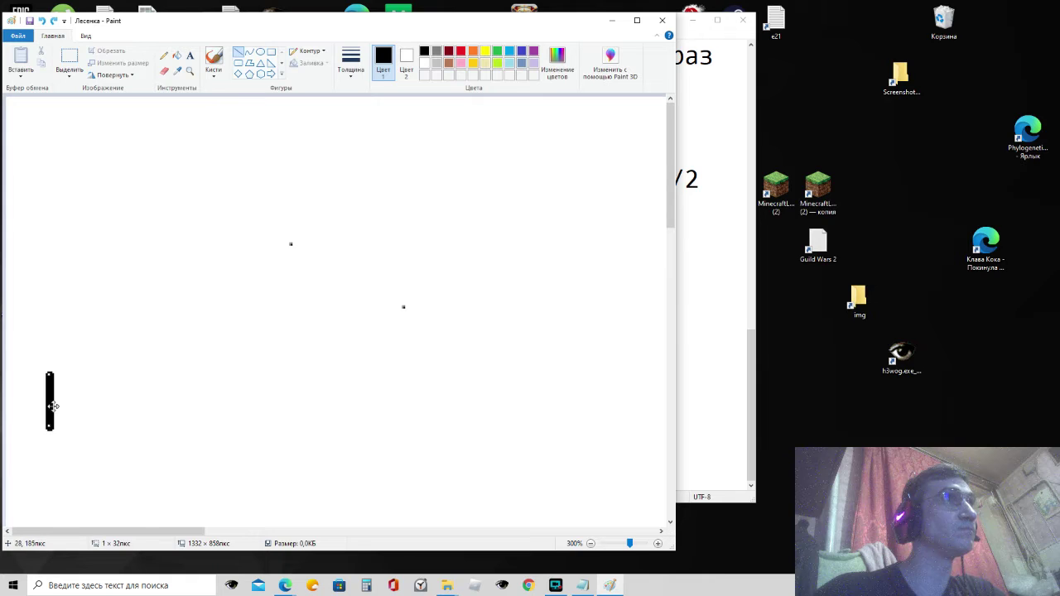
click(121, 430)
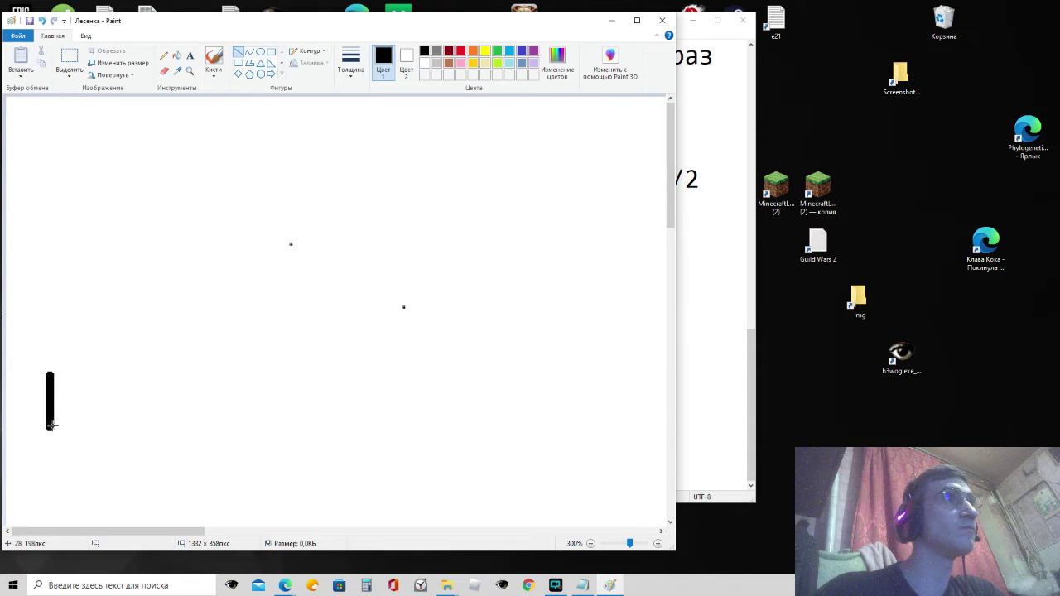
drag(50, 428, 100, 427)
click(126, 412)
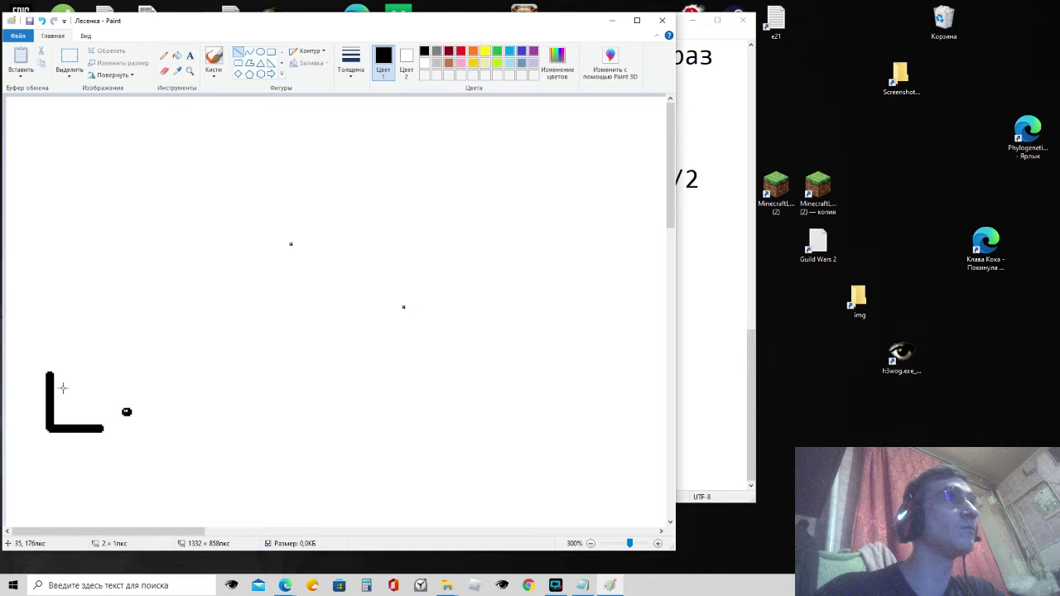
key(ctrl+z)
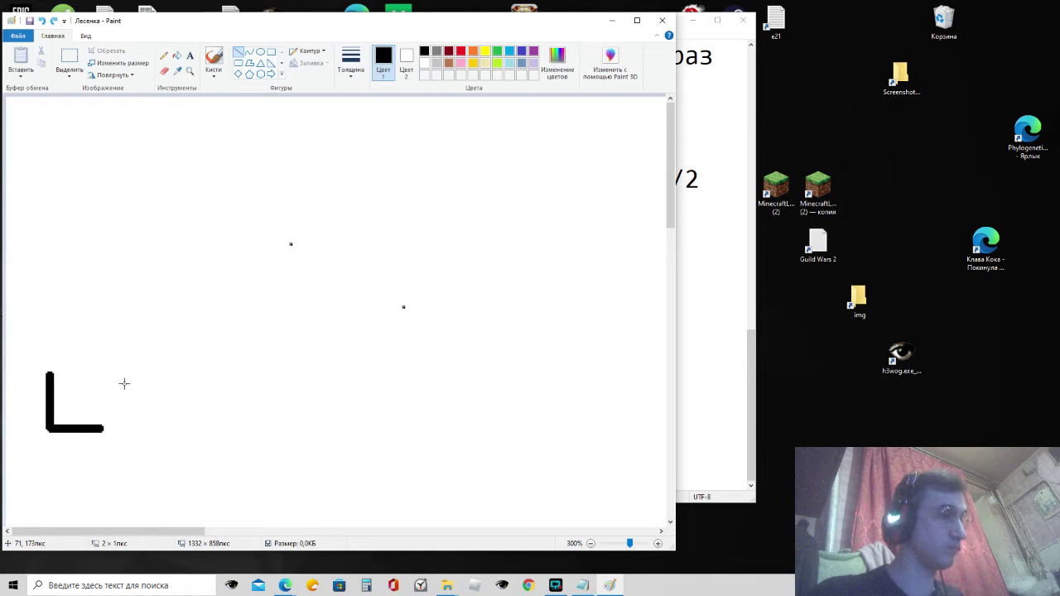
drag(53, 374, 102, 427)
click(115, 387)
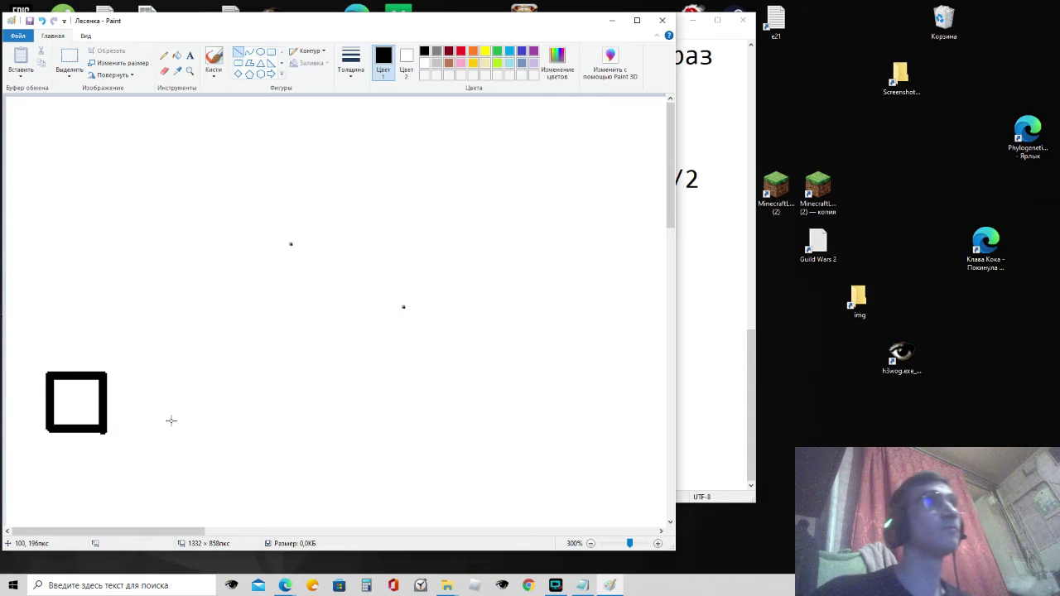
Step: Switch to the "Лесенка" note, write "Я молчу, потому что сейчас ночь." and continue three lines below it
click(582, 585)
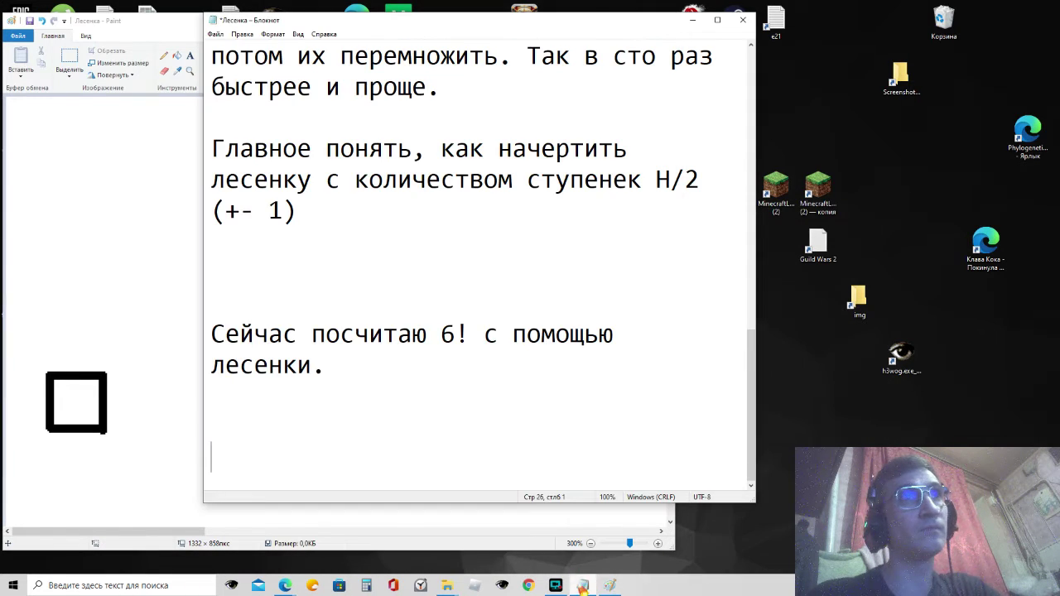
text(Я )
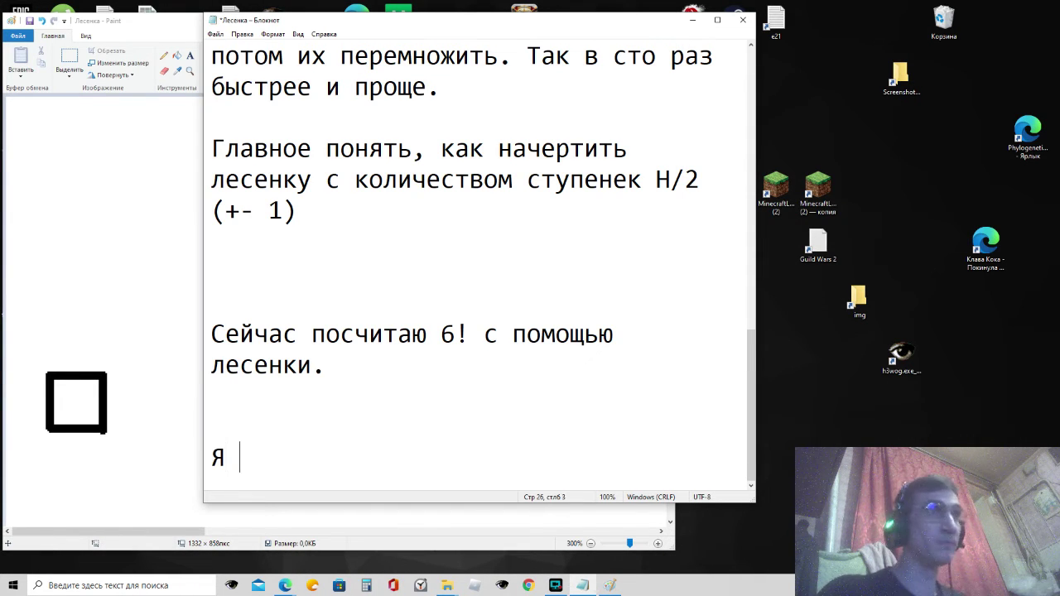
text(молчу)
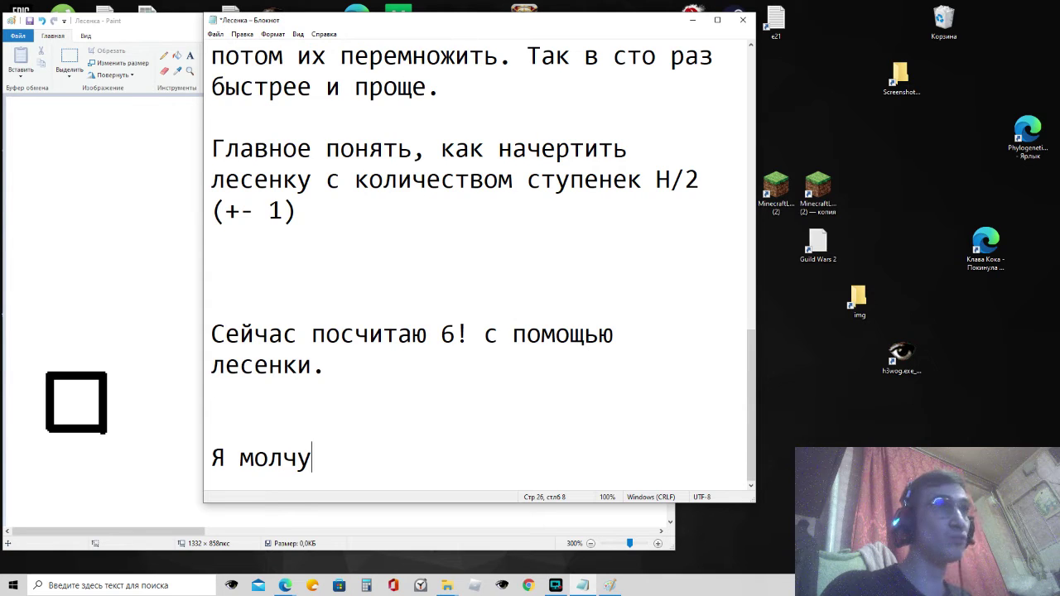
text(, потому)
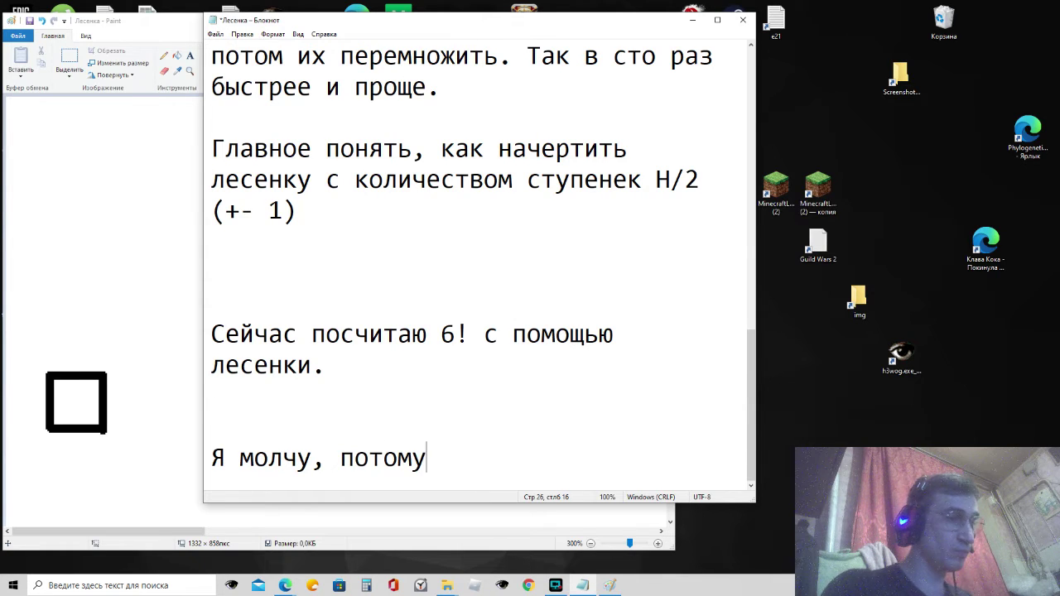
text( что ч)
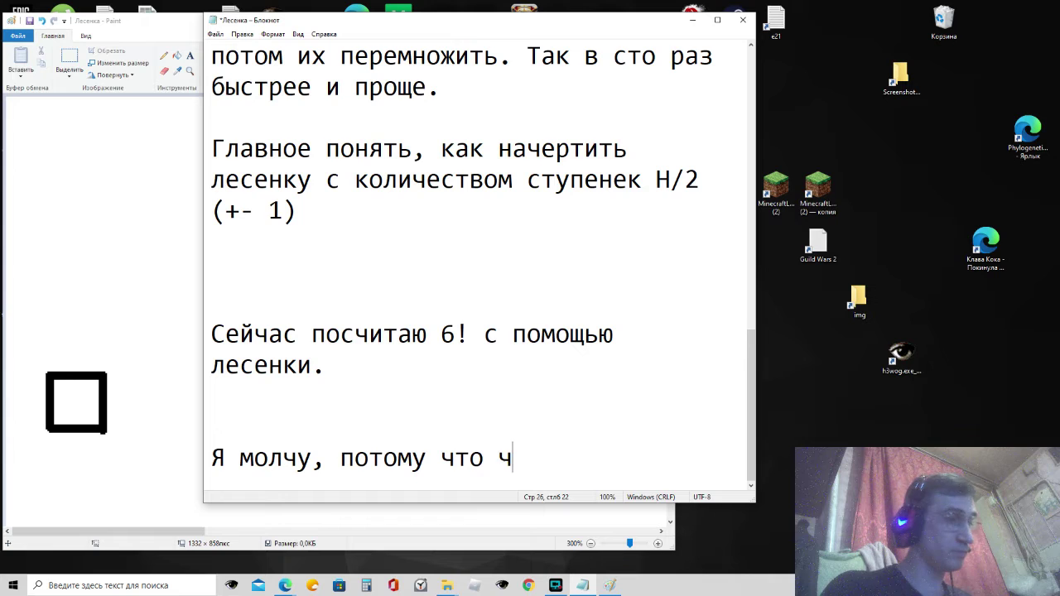
key(BackSpace)
text(се)
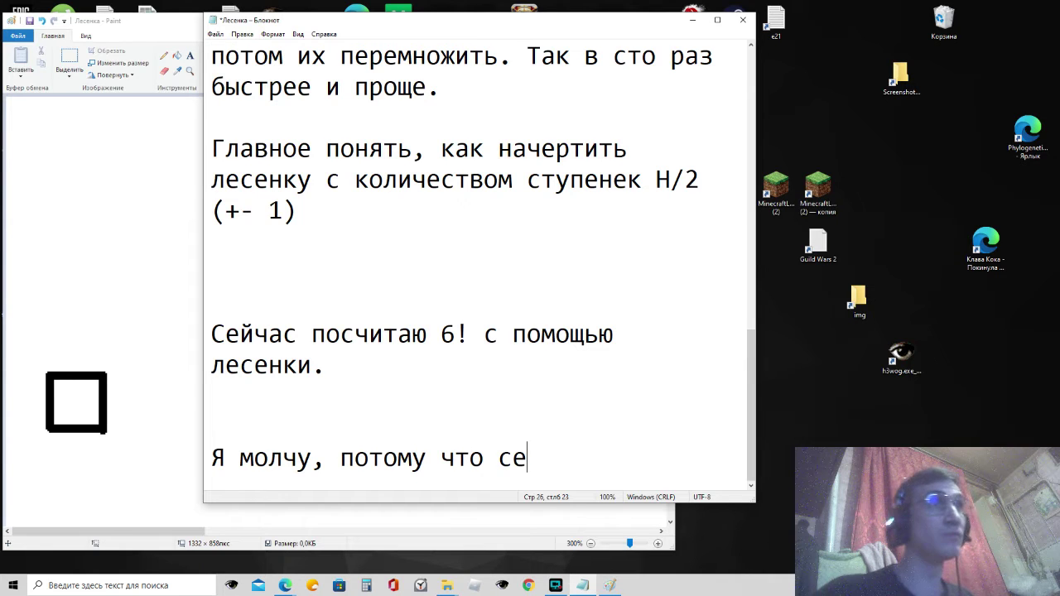
text(й)
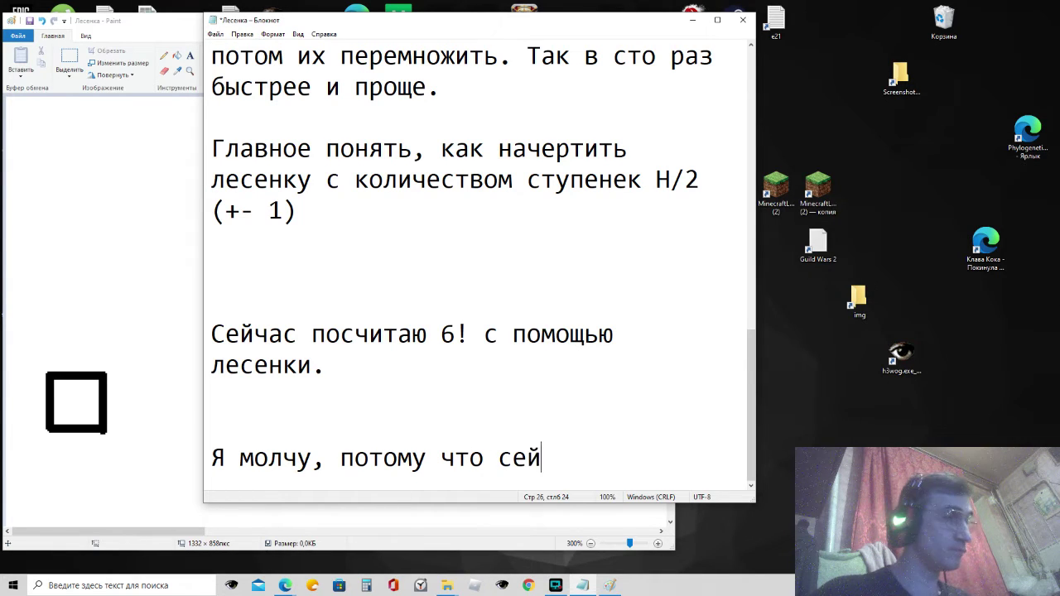
text(час ночь.)
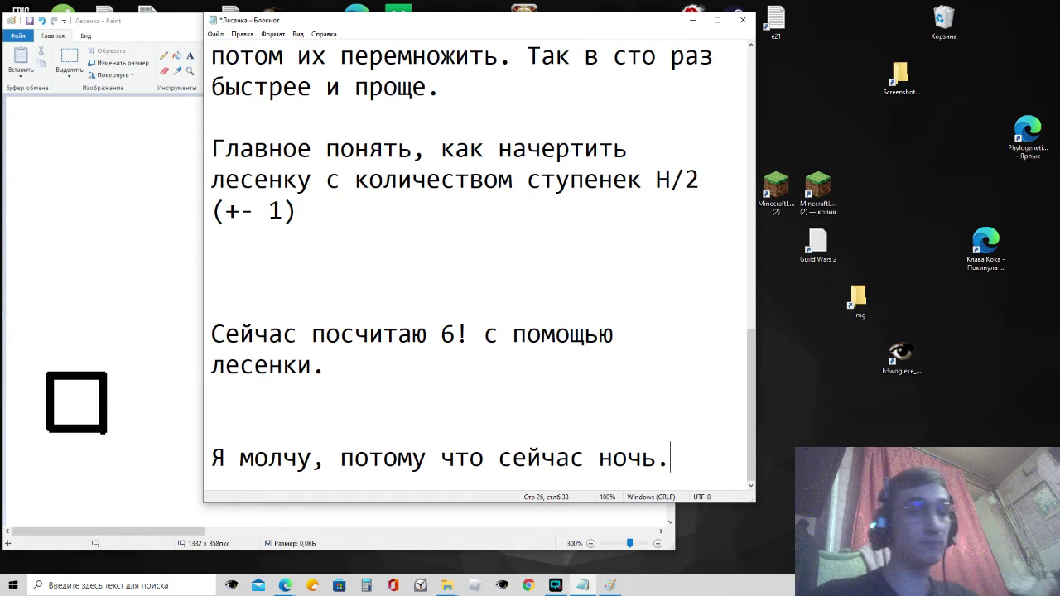
key(Return)
key(Return)
key(Return)
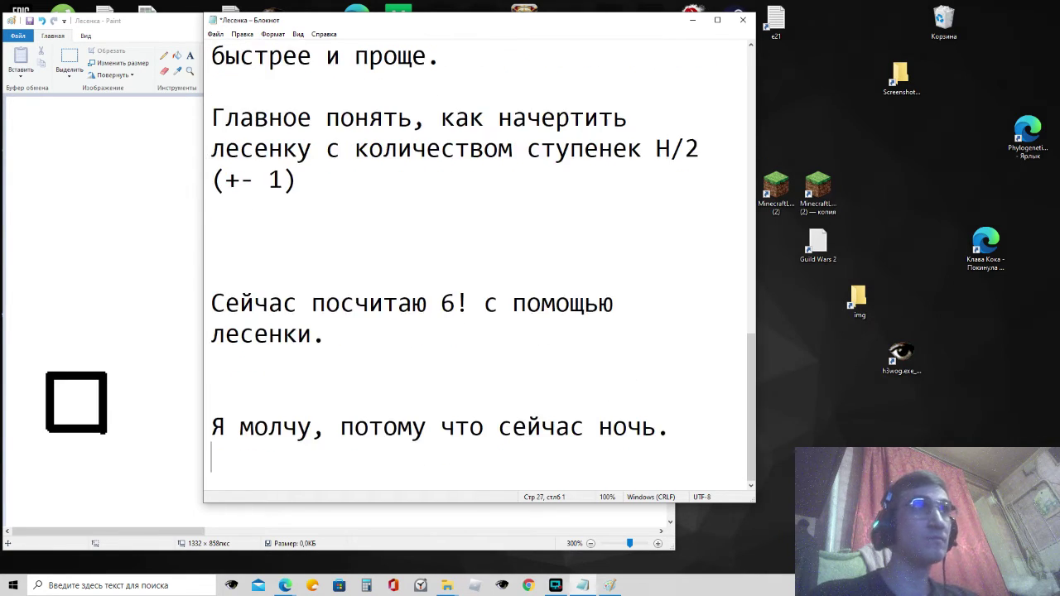
Step: Check the square in Paint, return to the note and begin the new line with "Это 1! - "
click(692, 21)
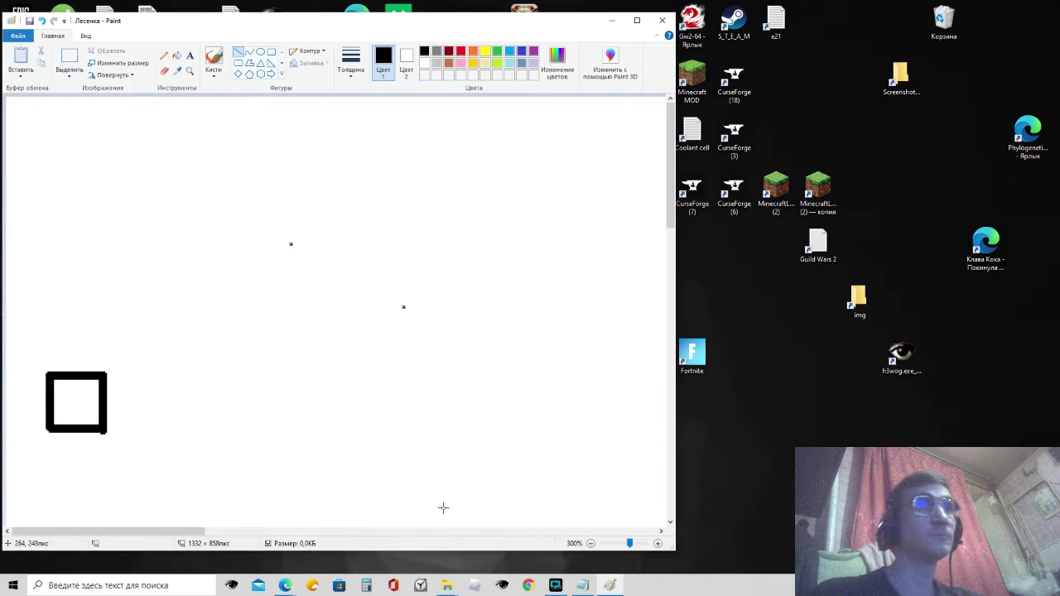
click(584, 585)
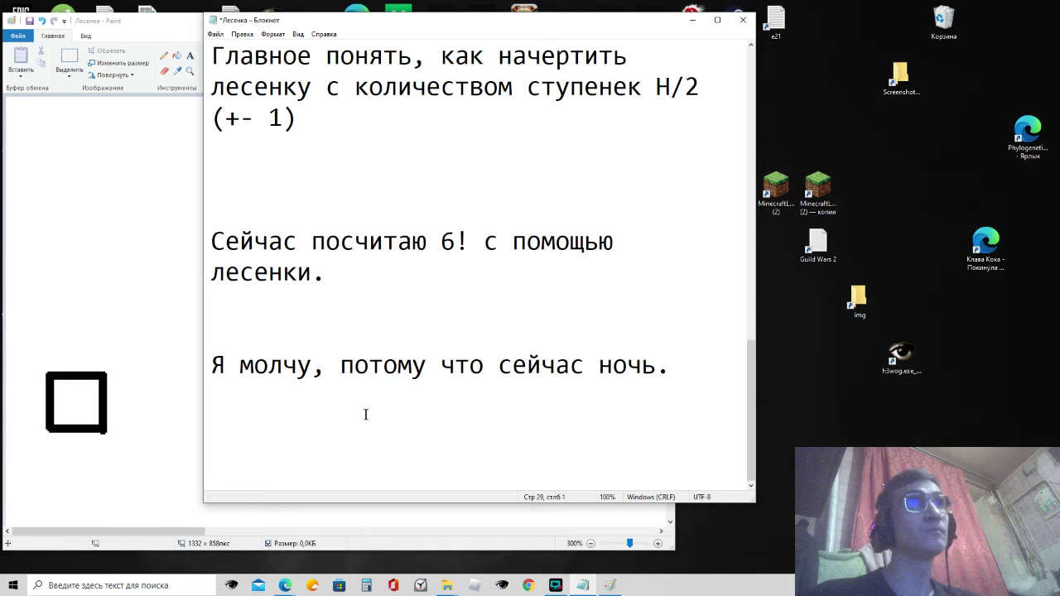
text(Это)
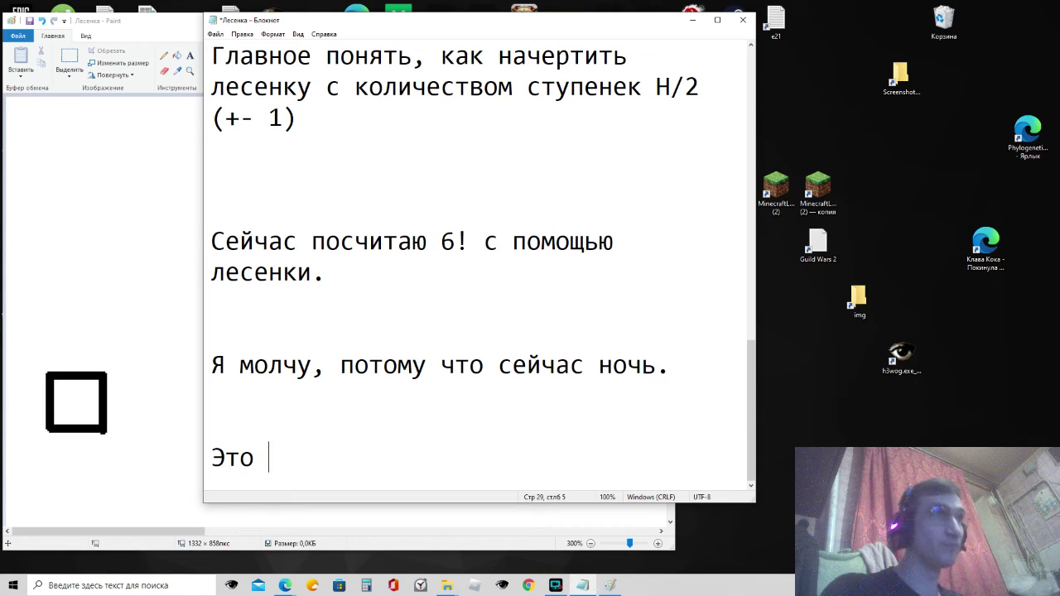
text( 1 )
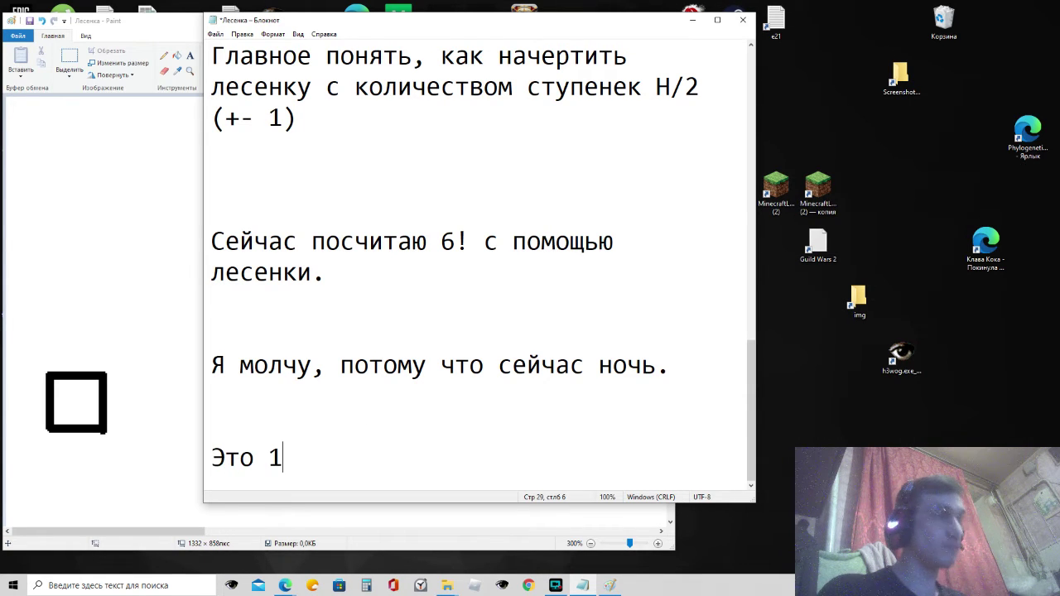
text(!)
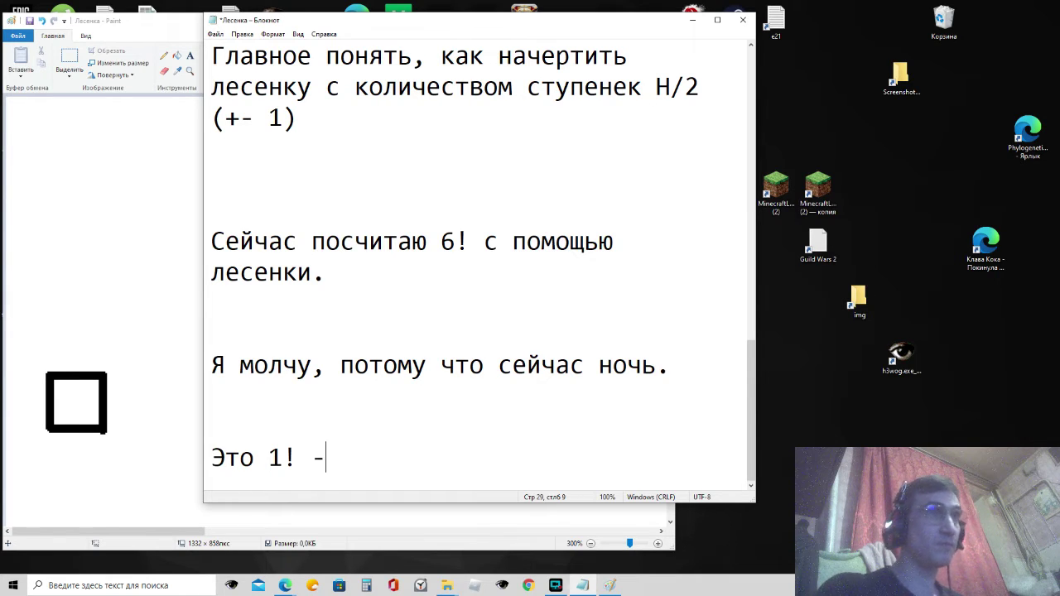
text(- )
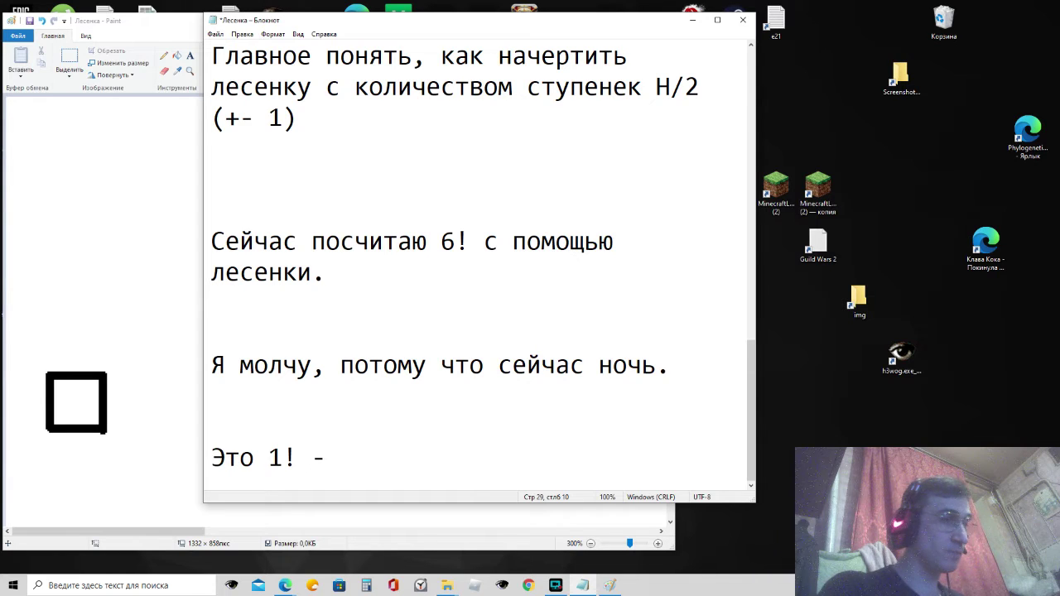
text(квада)
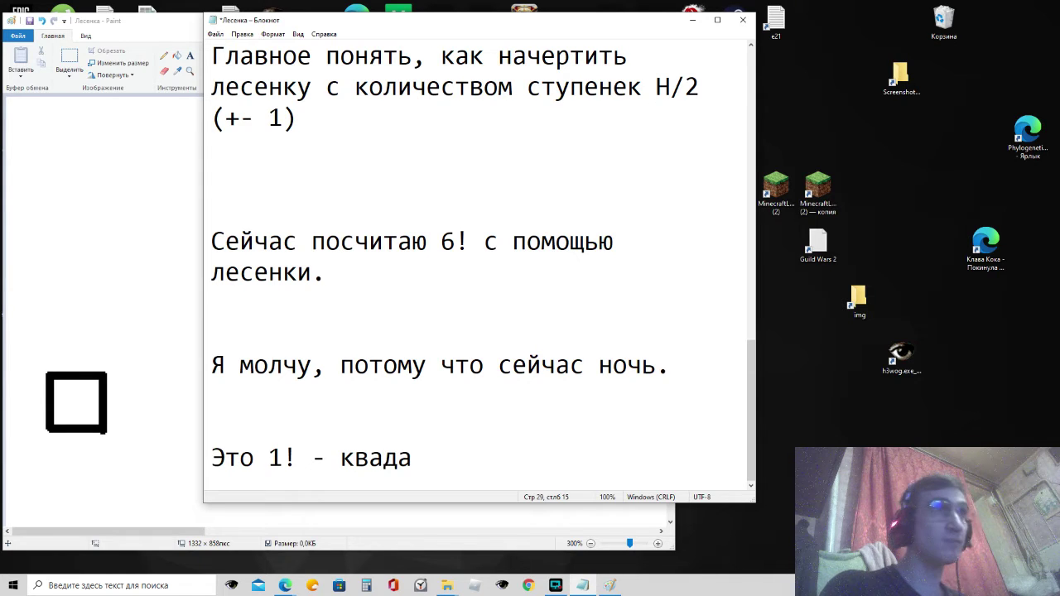
key(BackSpace)
key(BackSpace)
key(BackSpace)
key(BackSpace)
key(BackSpace)
Step: Continue the "Это 1! - " line of the note with "прямоугольник со сторонами 1 x 1"
text(п)
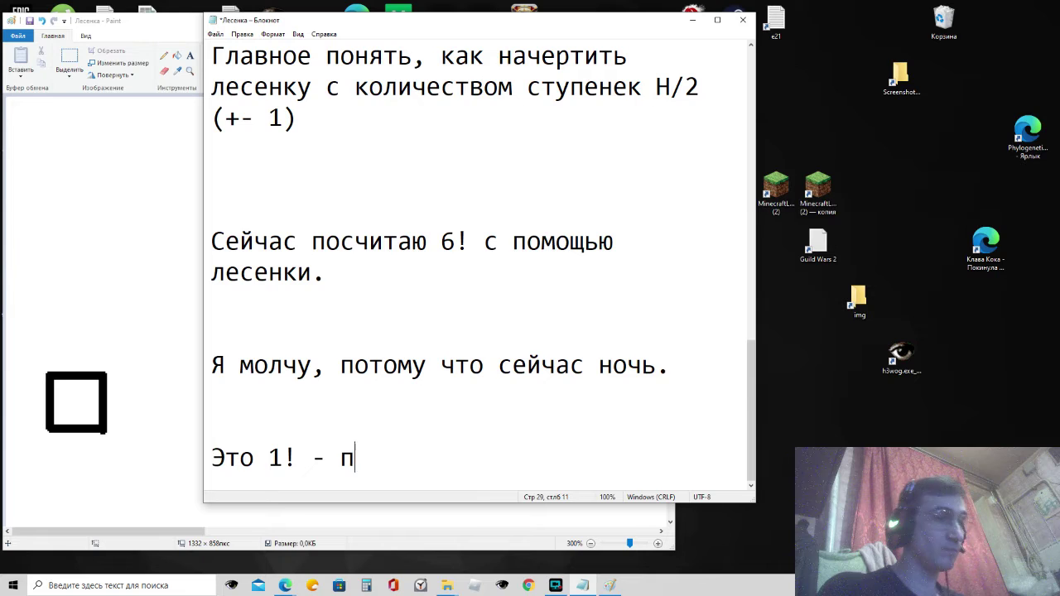
text(рямоугло)
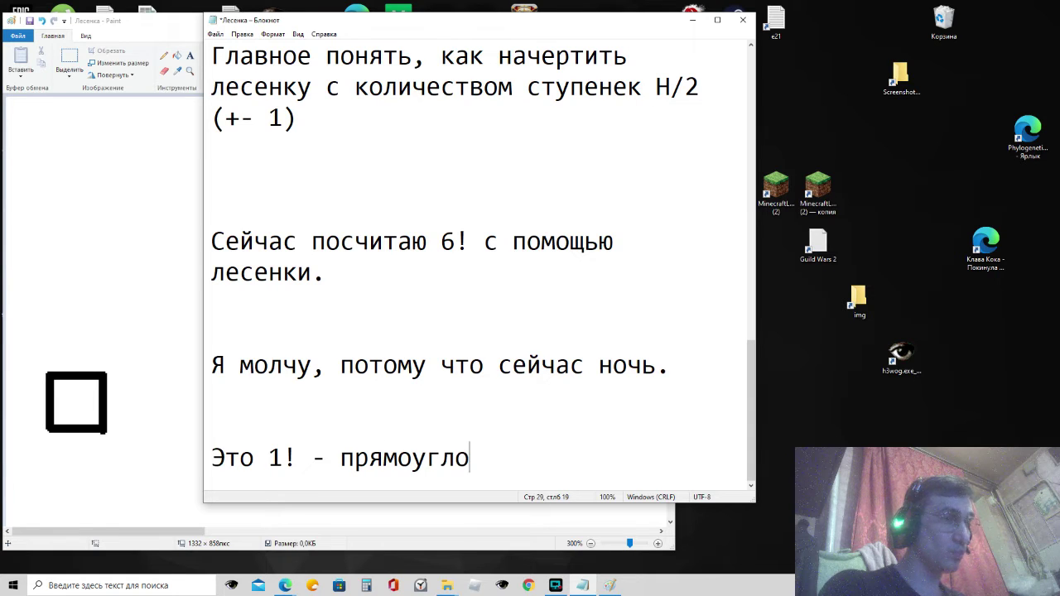
key(BackSpace)
key(BackSpace)
text(ольни)
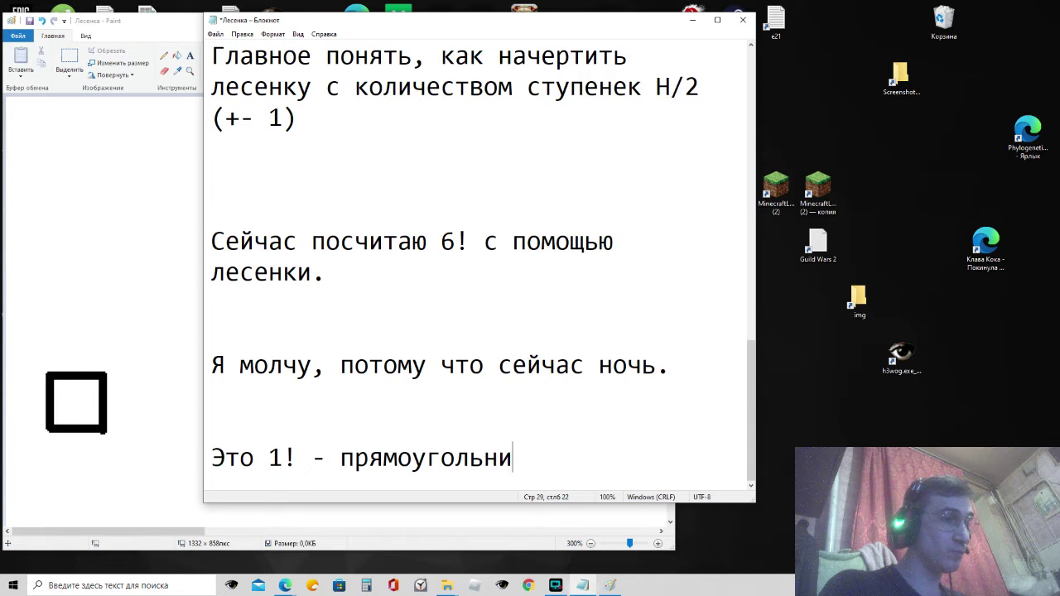
text(к со )
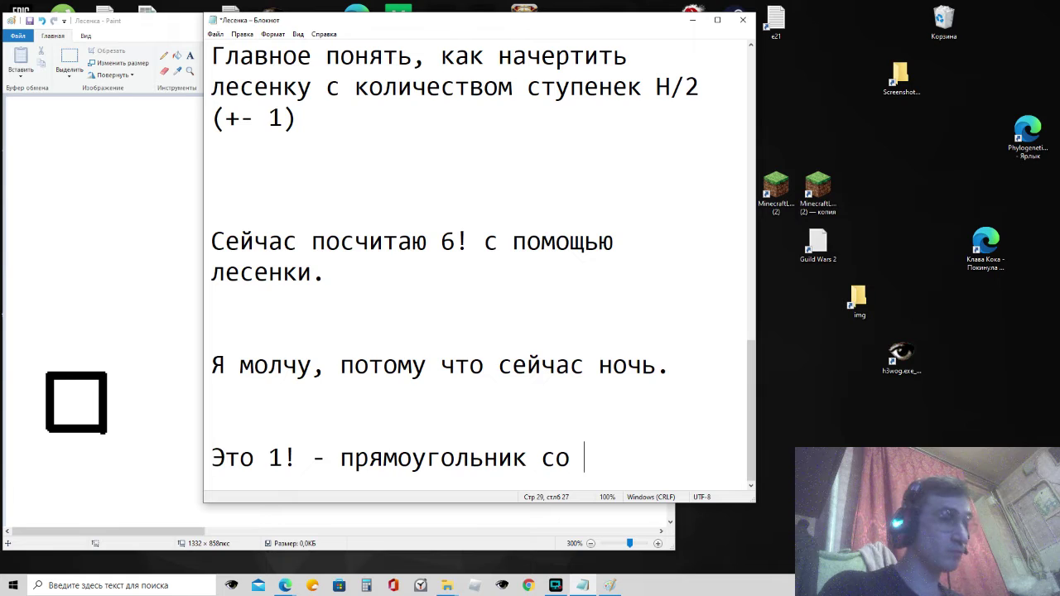
text(сторонами)
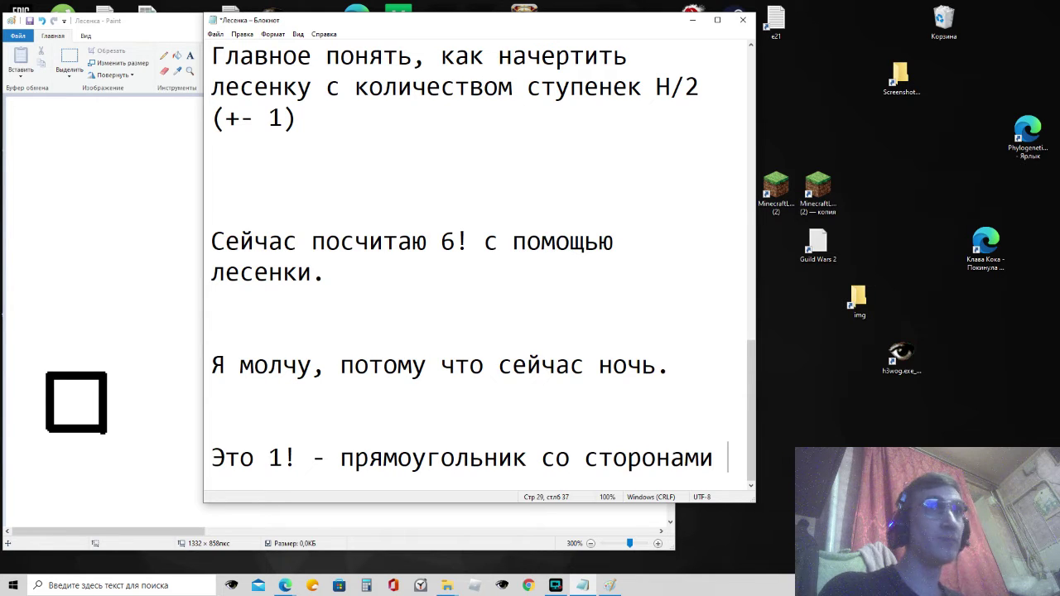
text( 1 x 1)
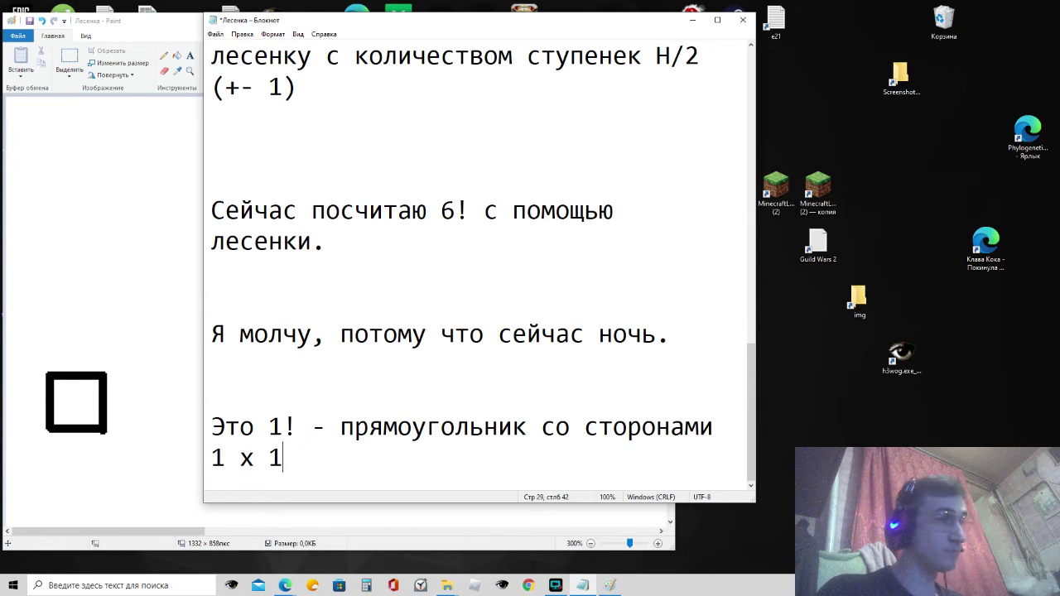
Step: Finish the 1! sentence with "(квадрат) 1! = 1" and continue three lines below it
text( (ква)
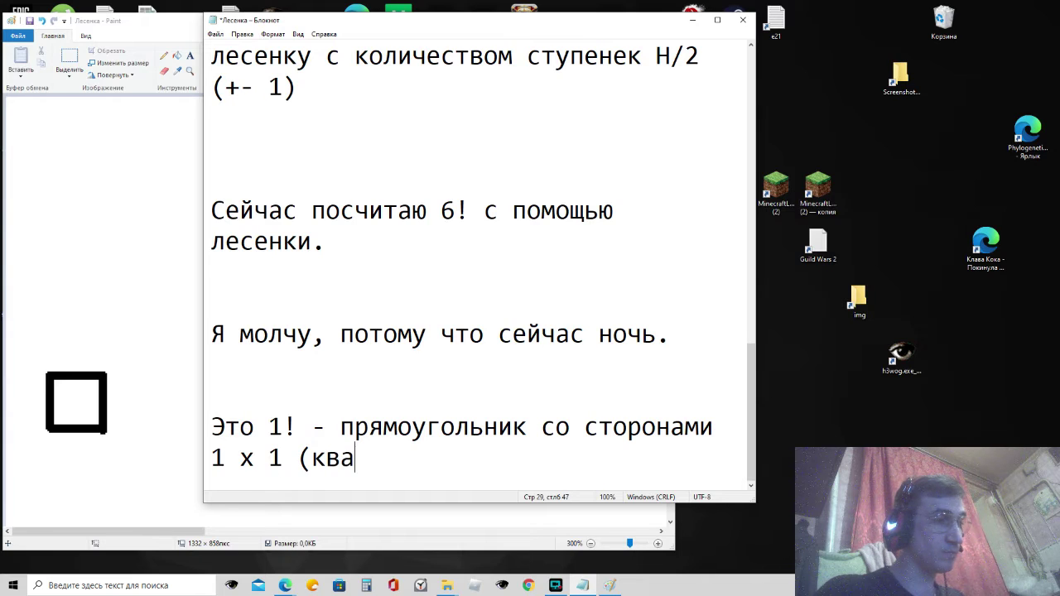
text(драт)
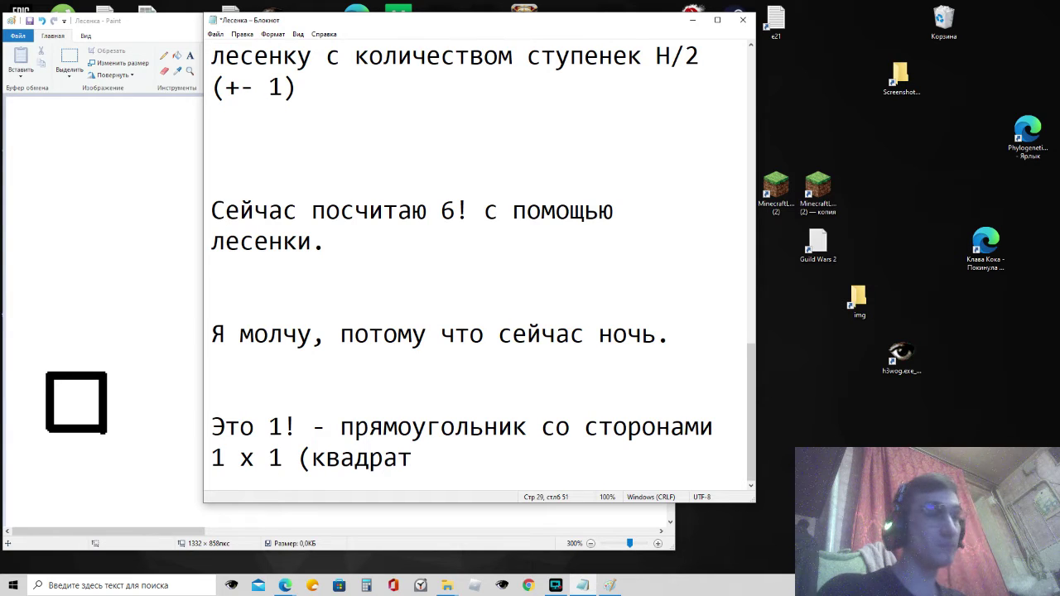
text())
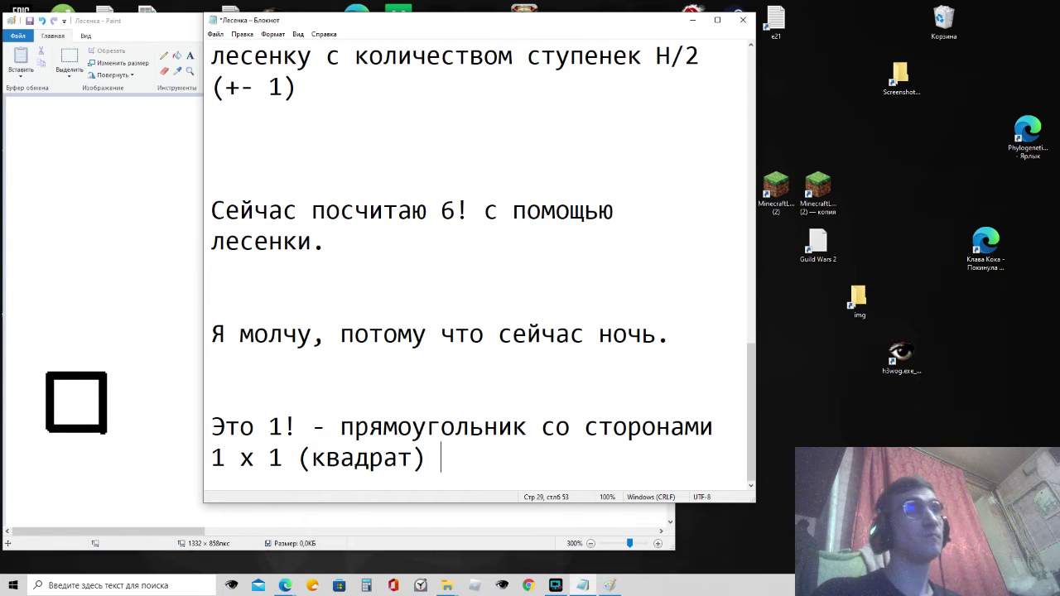
text( 1! = )
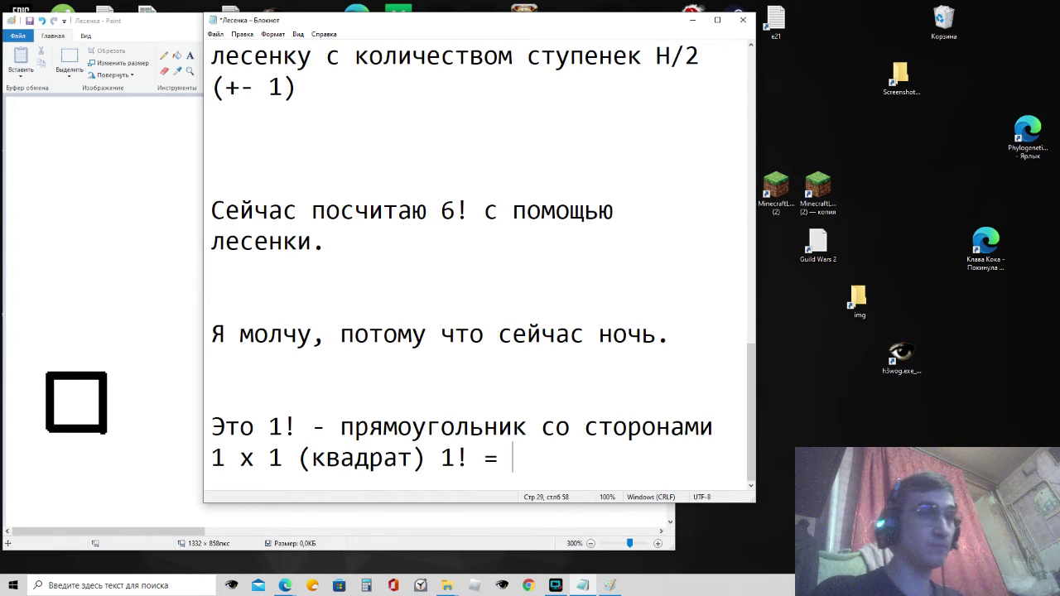
text(1)
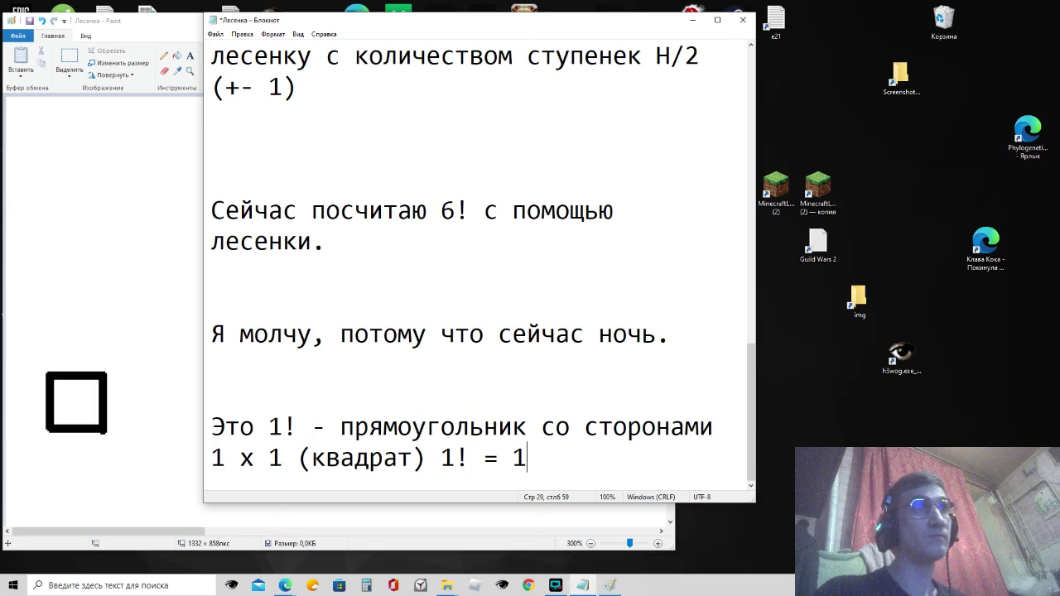
key(Return)
key(Return)
key(Return)
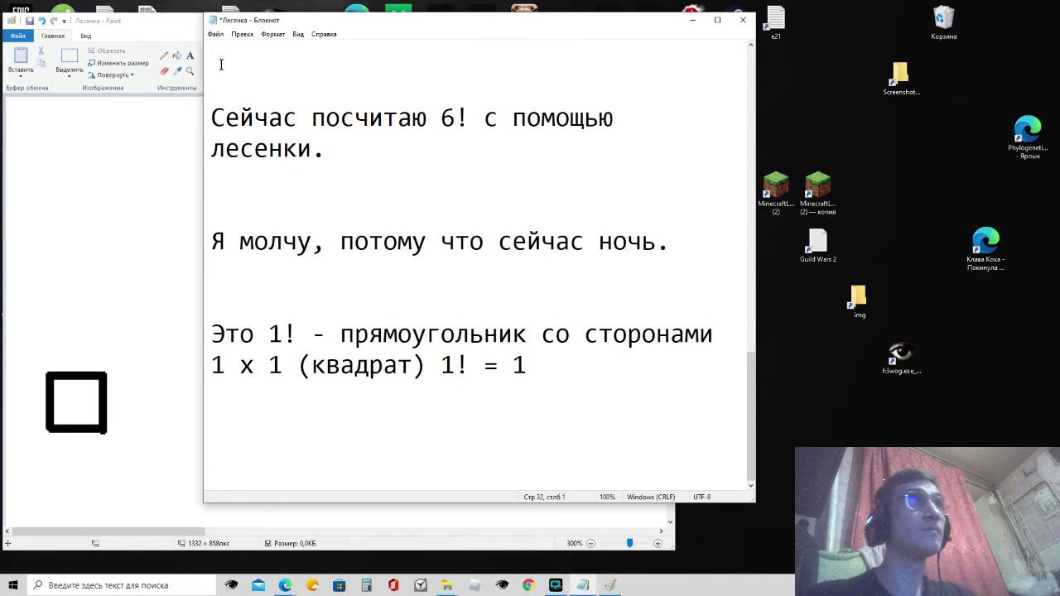
Step: Save the "Лесенка" note and minimise it to get back to the Paint drawing
click(215, 34)
click(239, 82)
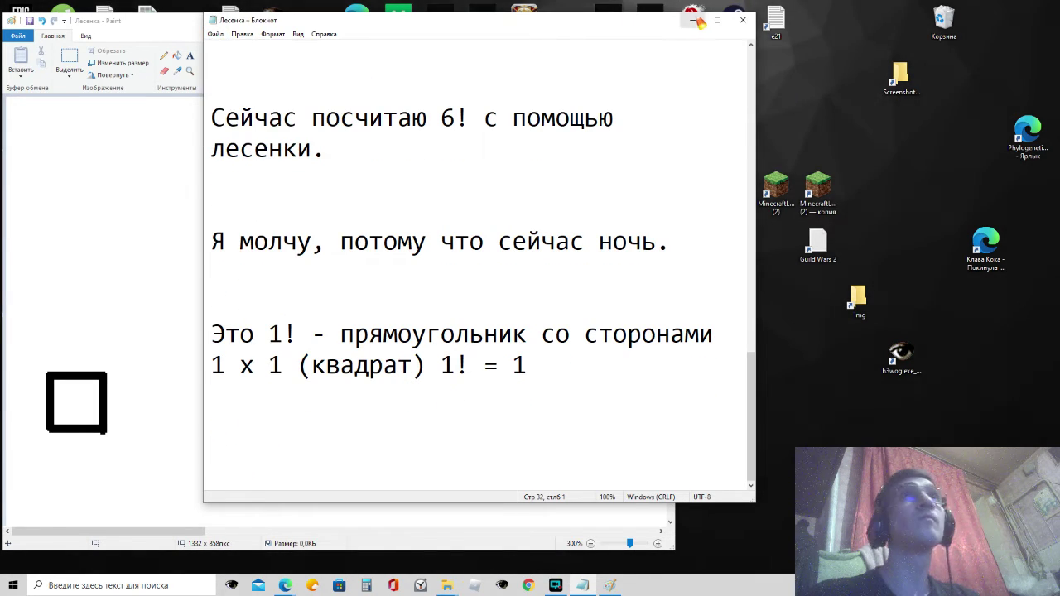
click(743, 20)
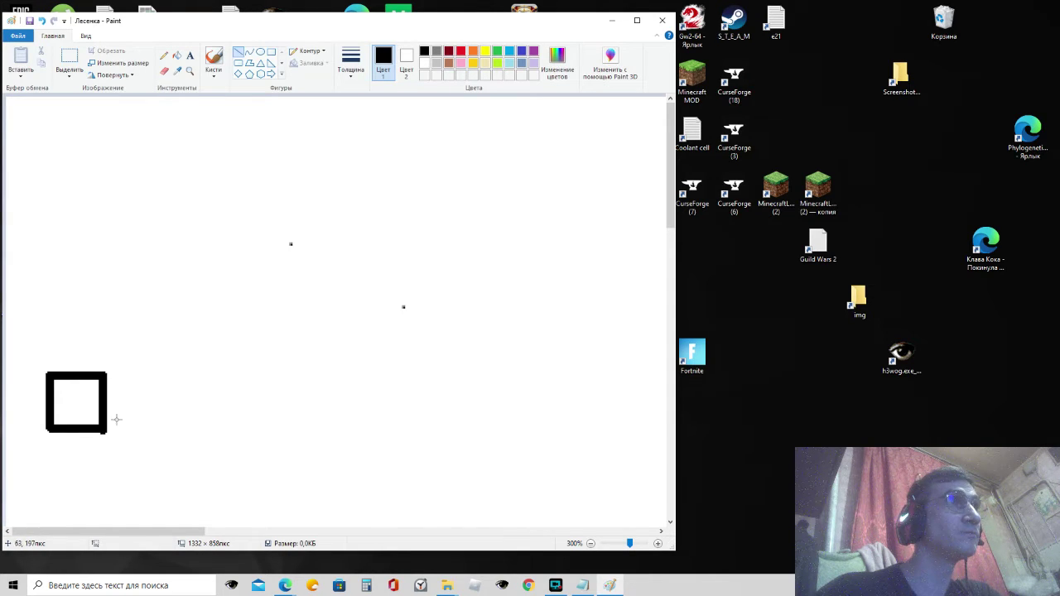
Step: Add a text box just below the square and write "1" in dark red at font size 14
click(190, 55)
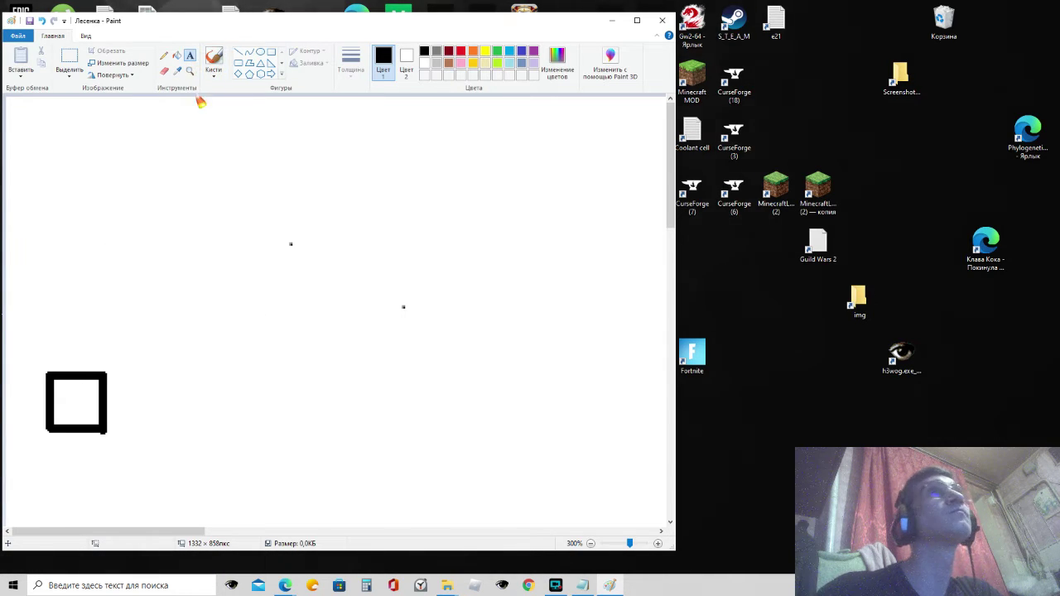
click(59, 440)
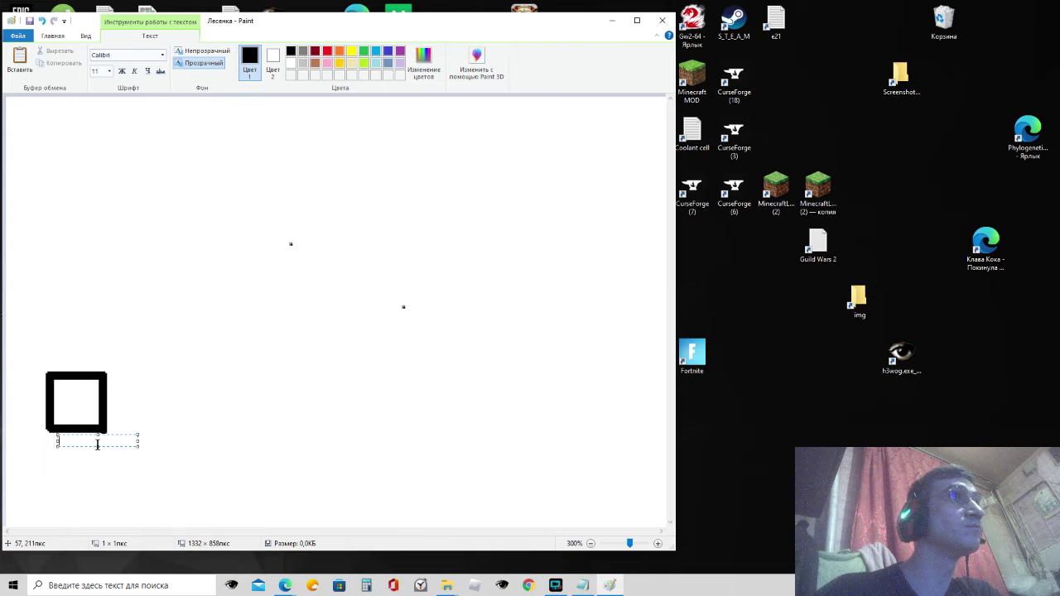
drag(97, 447, 94, 483)
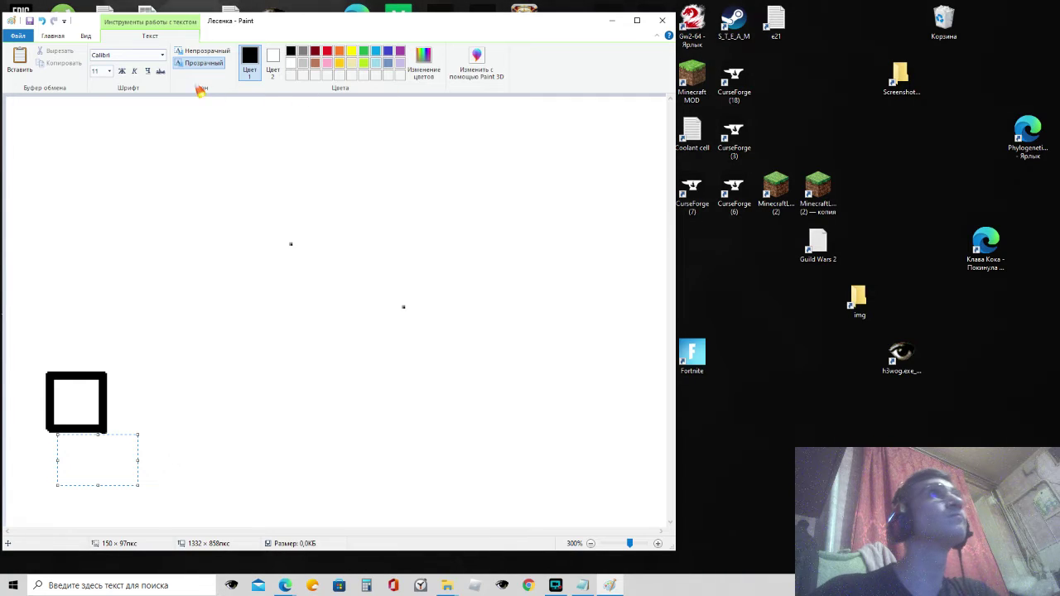
click(108, 71)
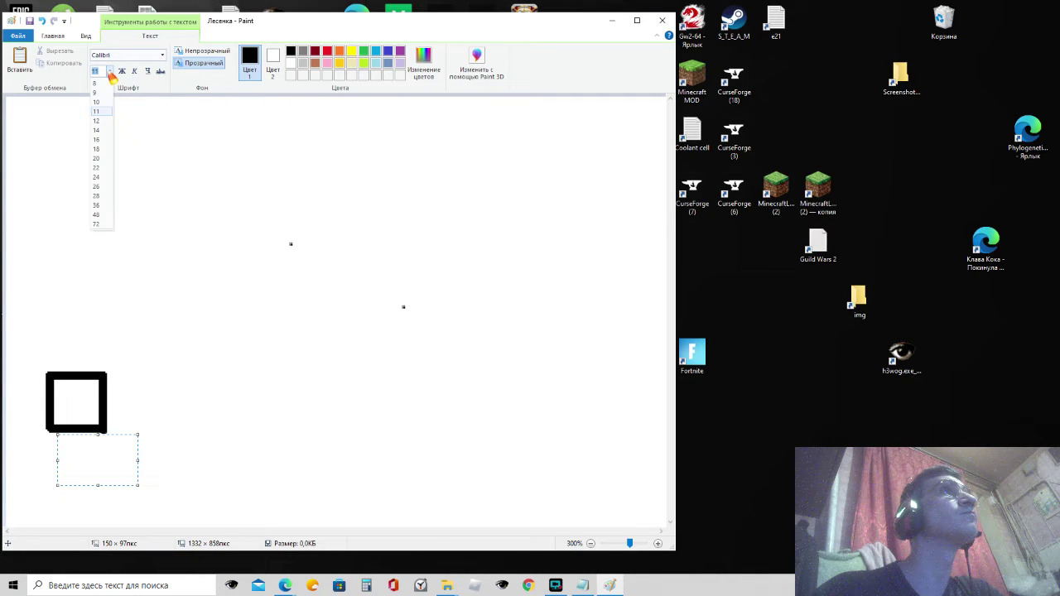
click(97, 130)
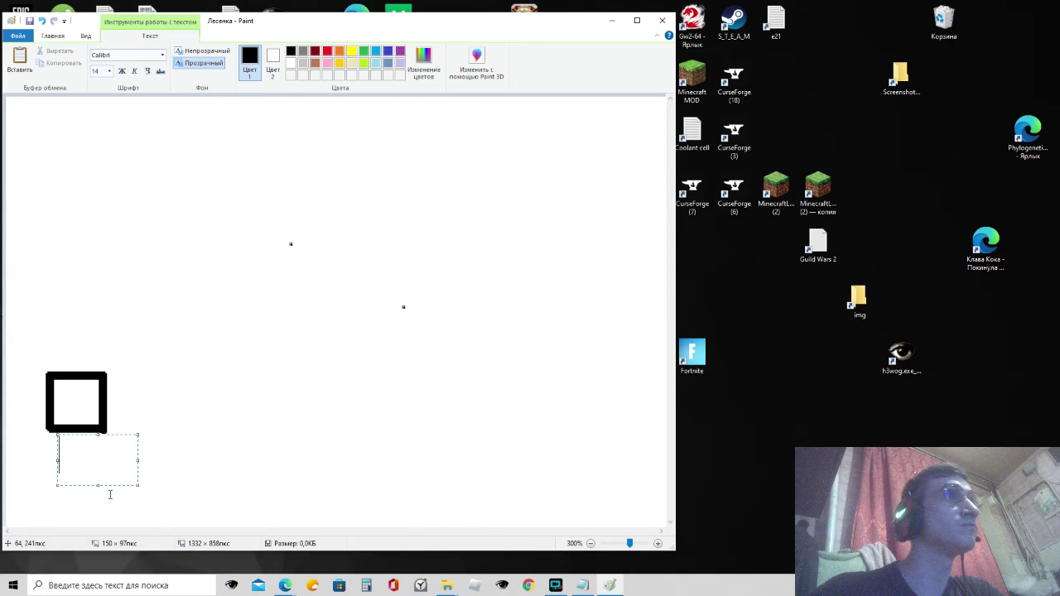
click(314, 51)
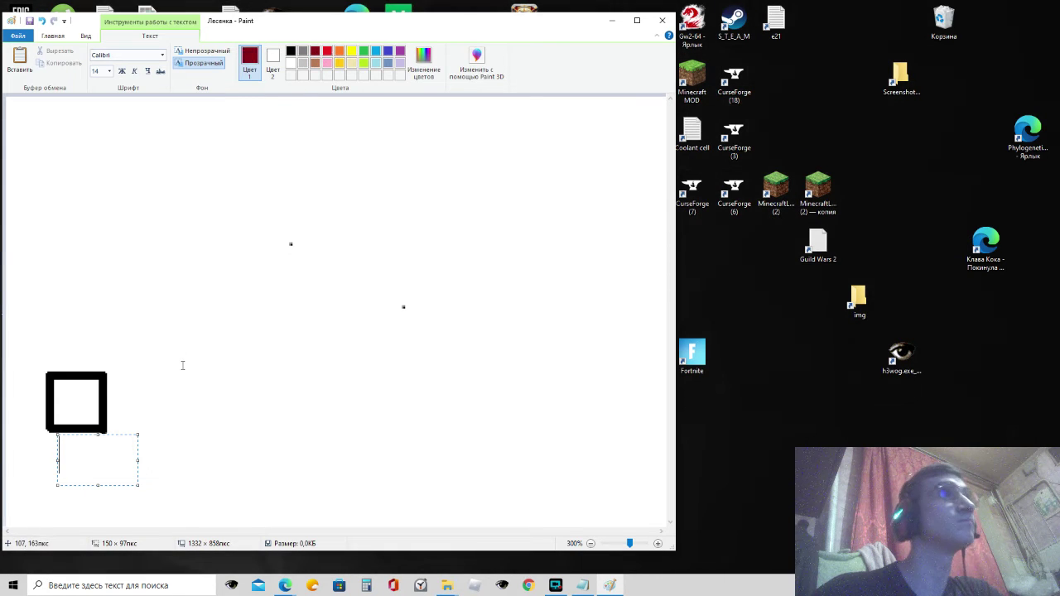
text(1)
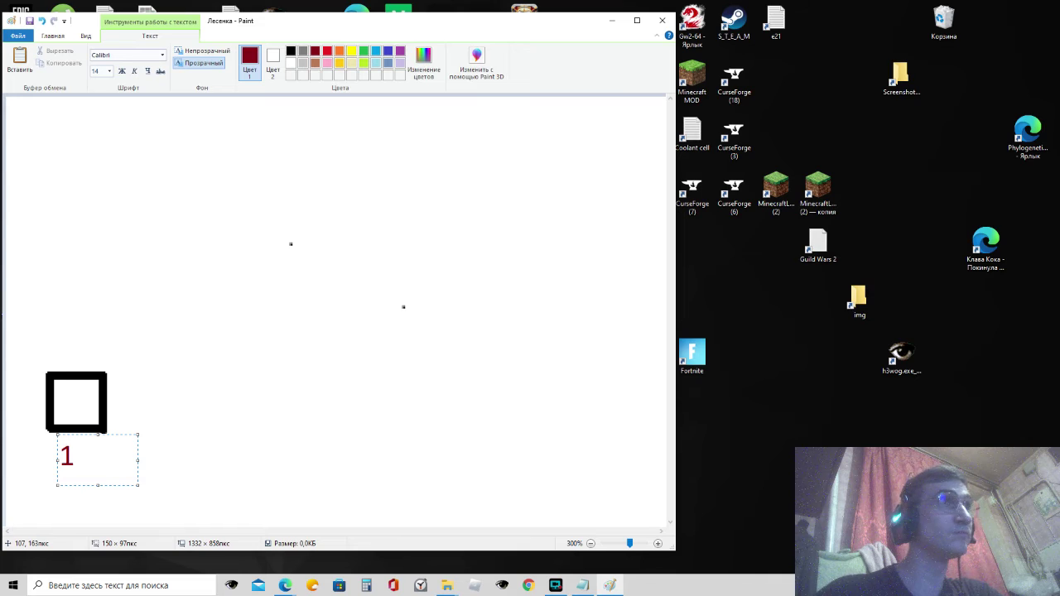
Step: Resize and reposition the text box so the "1" sits directly beneath the square, and commit the text
drag(137, 484, 103, 473)
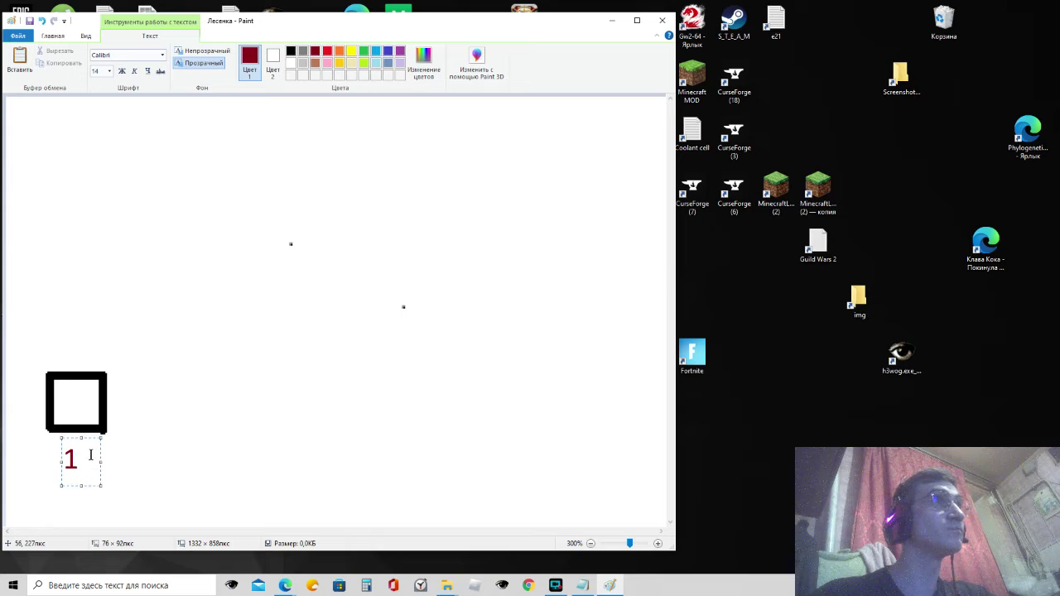
drag(81, 437, 79, 451)
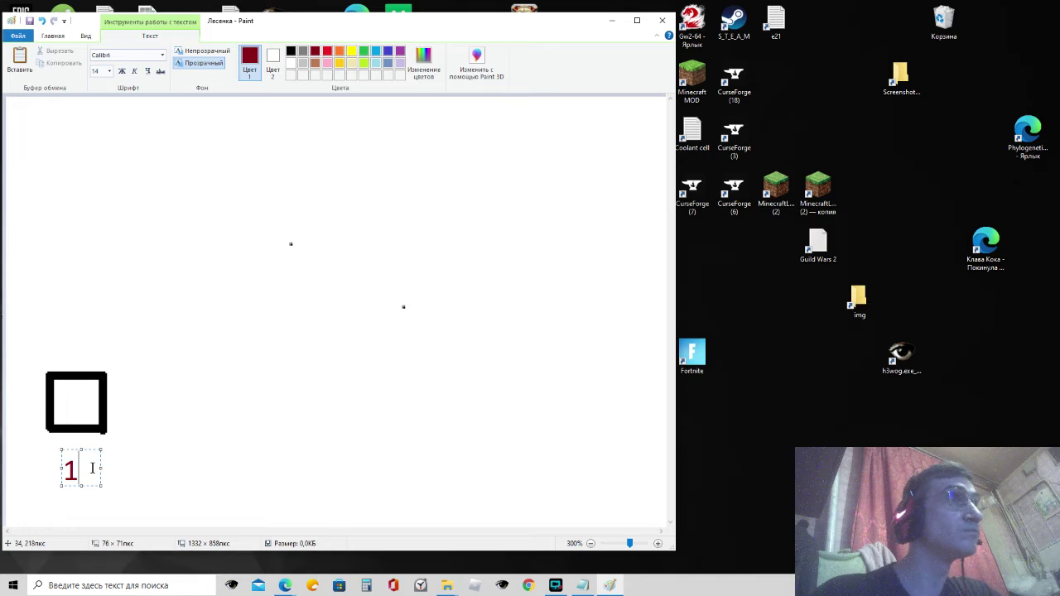
drag(80, 466, 103, 491)
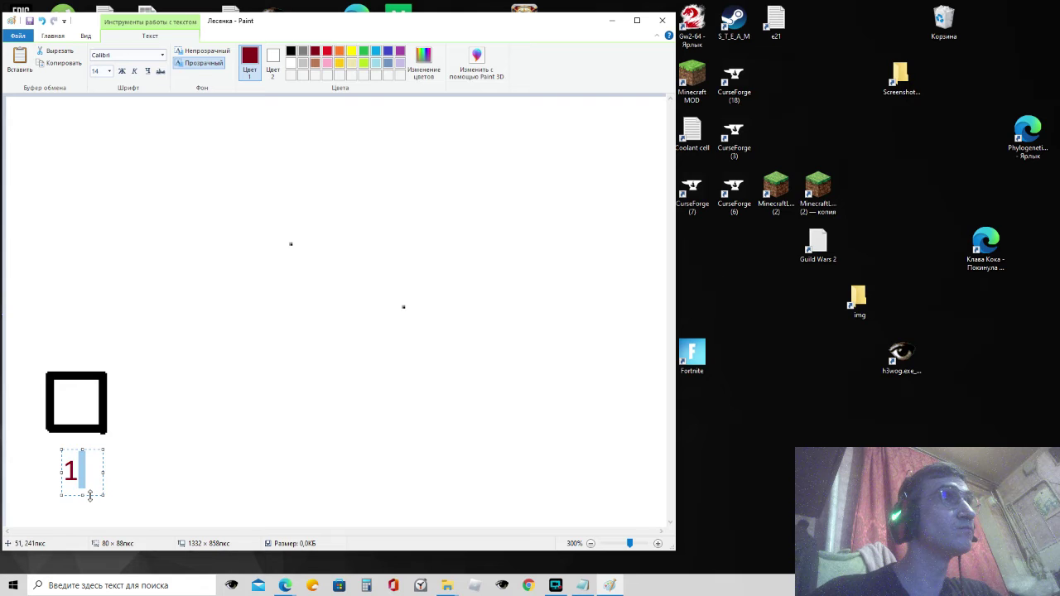
click(90, 494)
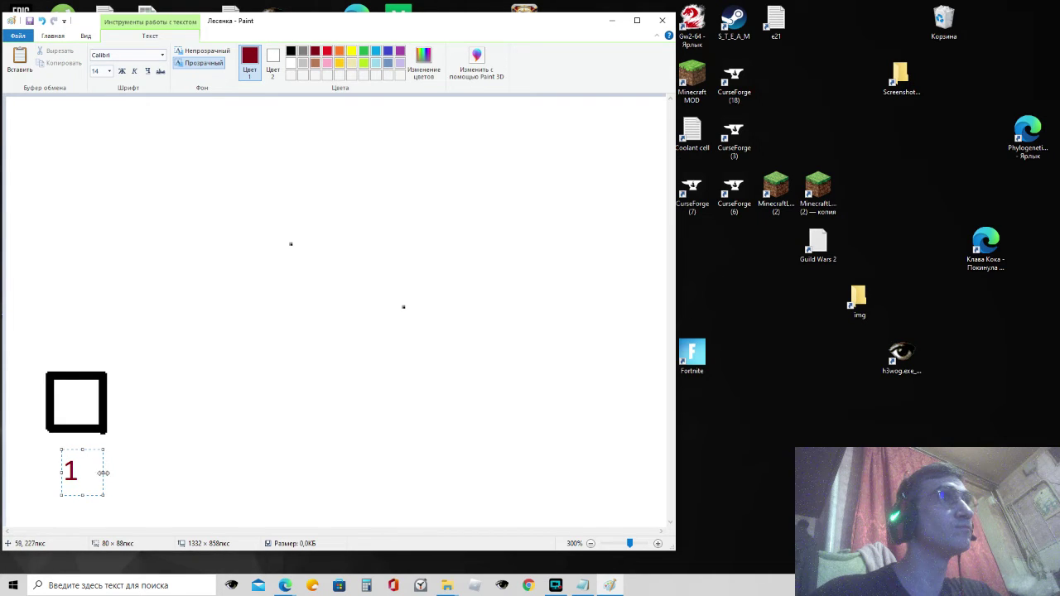
drag(104, 496, 120, 446)
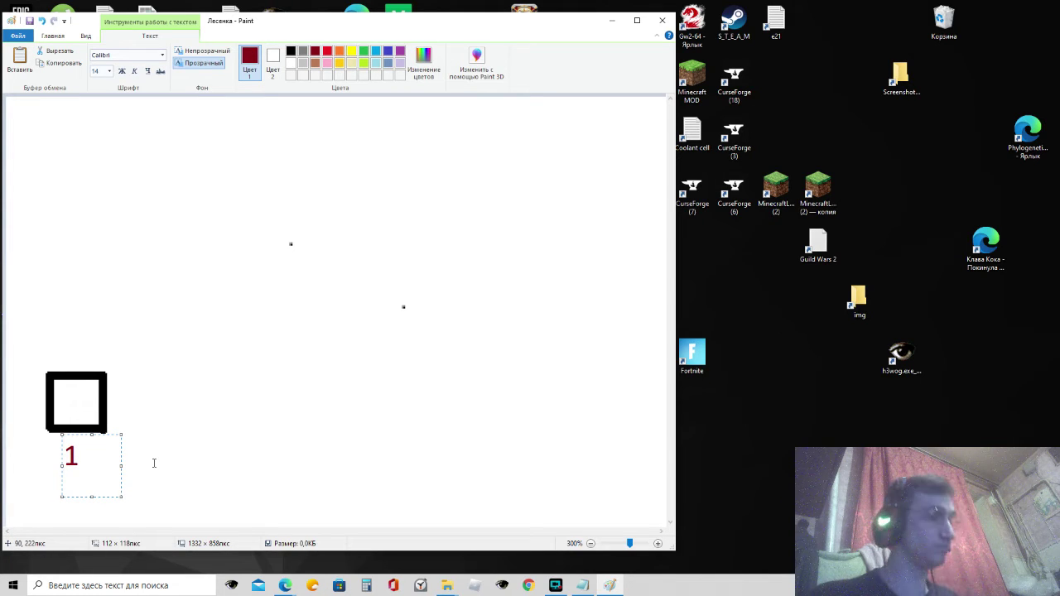
click(137, 495)
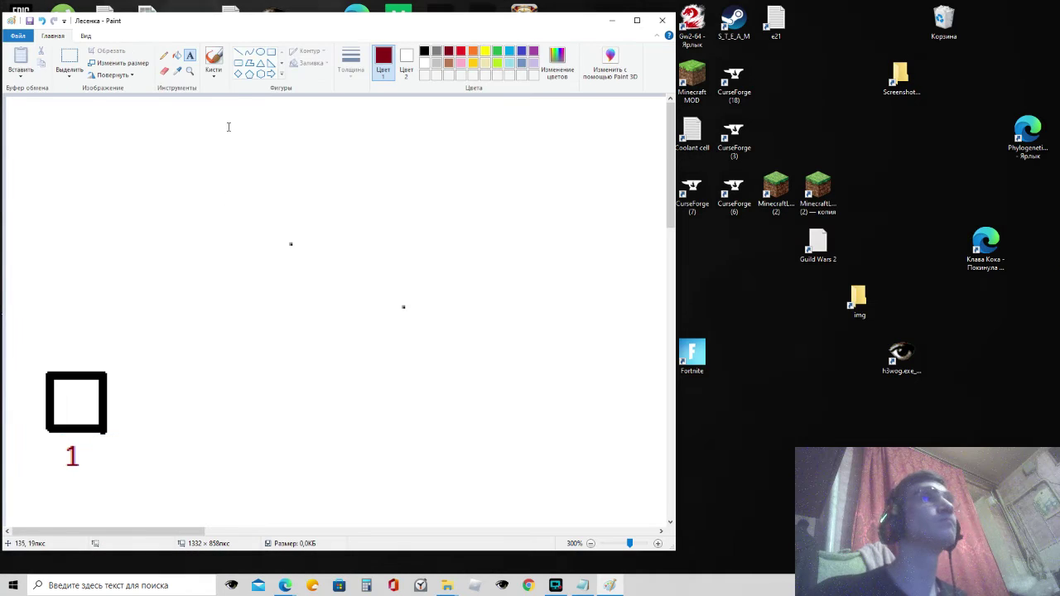
Step: Copy the dark red "1" below the square and place the duplicate beside the square's left side
click(73, 61)
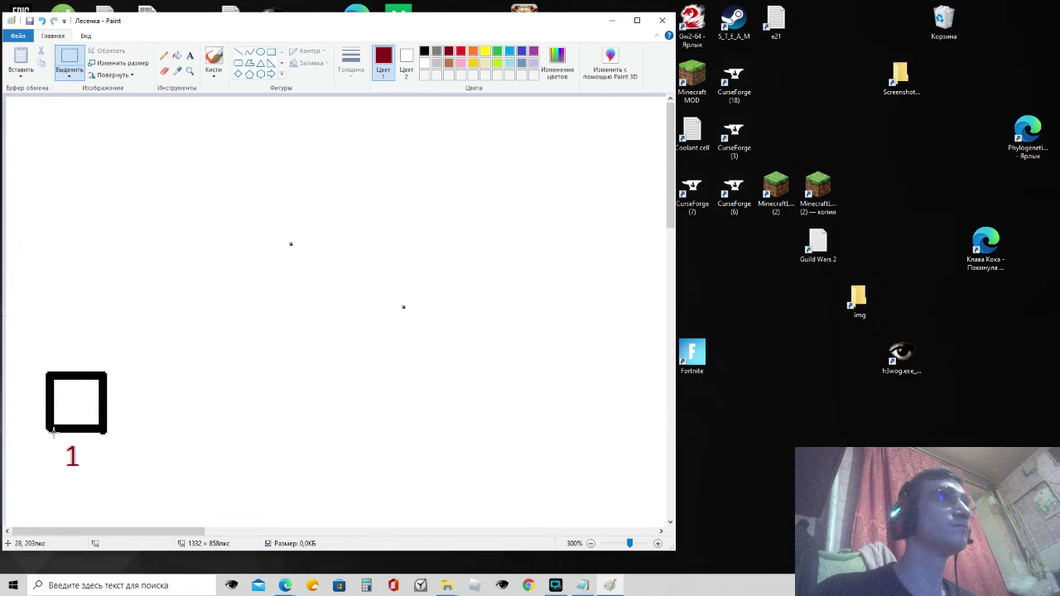
drag(57, 441, 99, 472)
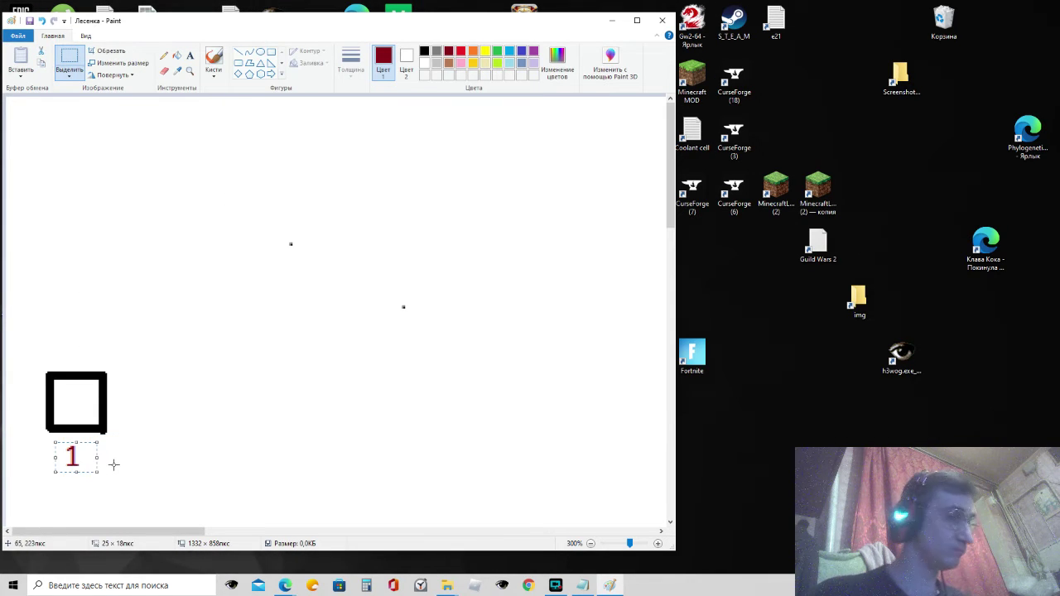
key(ctrl+c)
key(ctrl+v)
drag(30, 108, 29, 404)
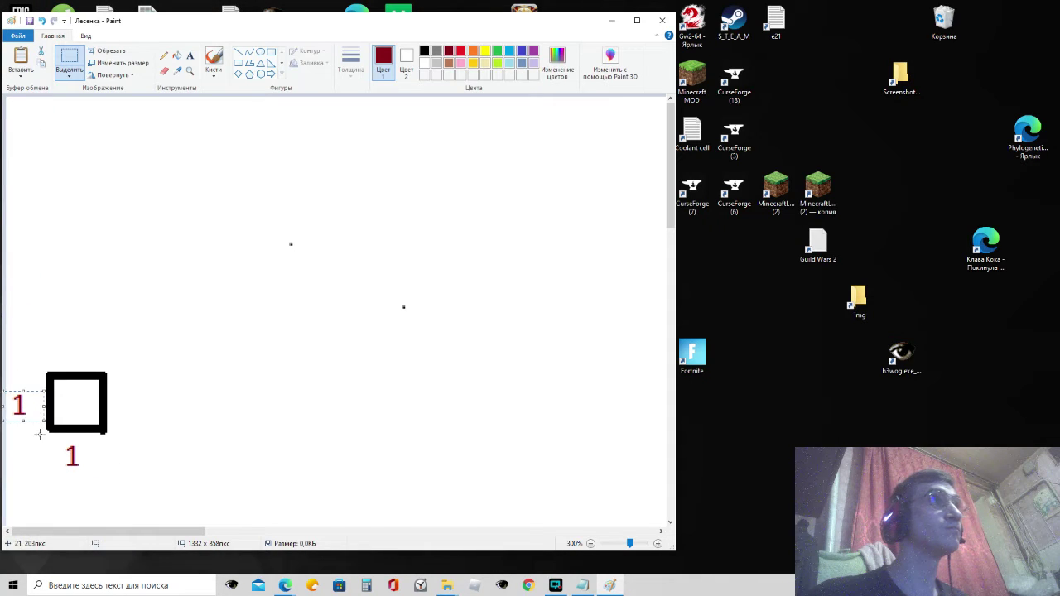
click(255, 416)
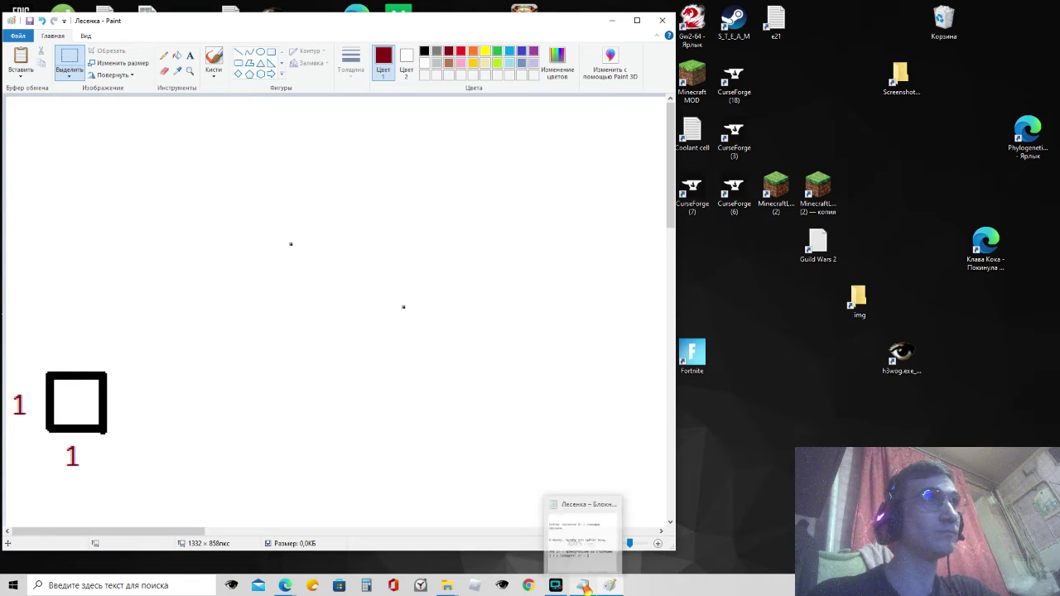
Step: Switch to the "Лесенка" note in Notepad, add the lines "Сейчас покажу, что такое ..." and "нет. Дальше.", and minimise it
click(584, 585)
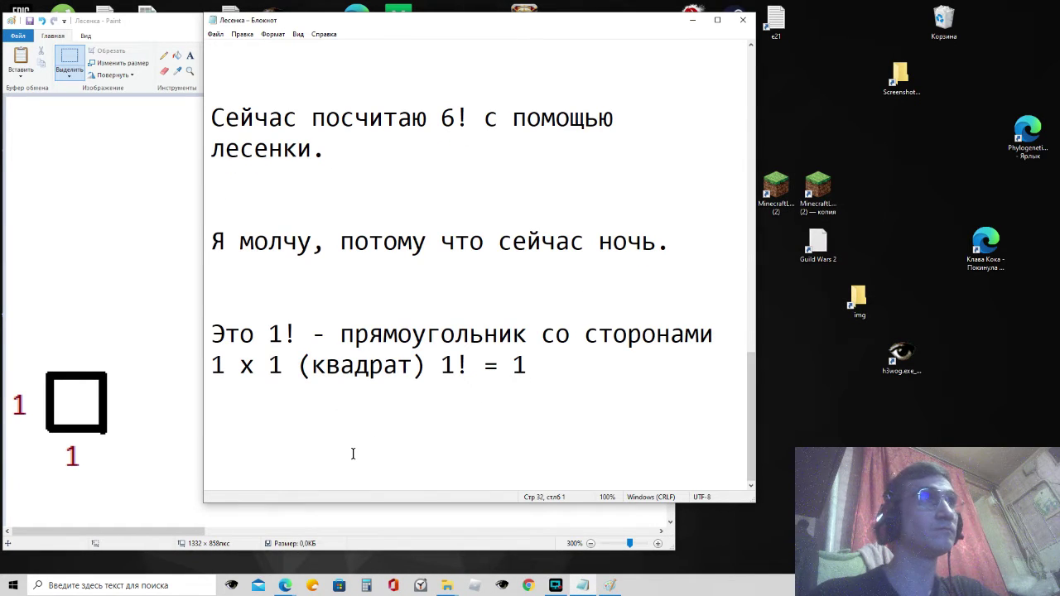
text(Сей)
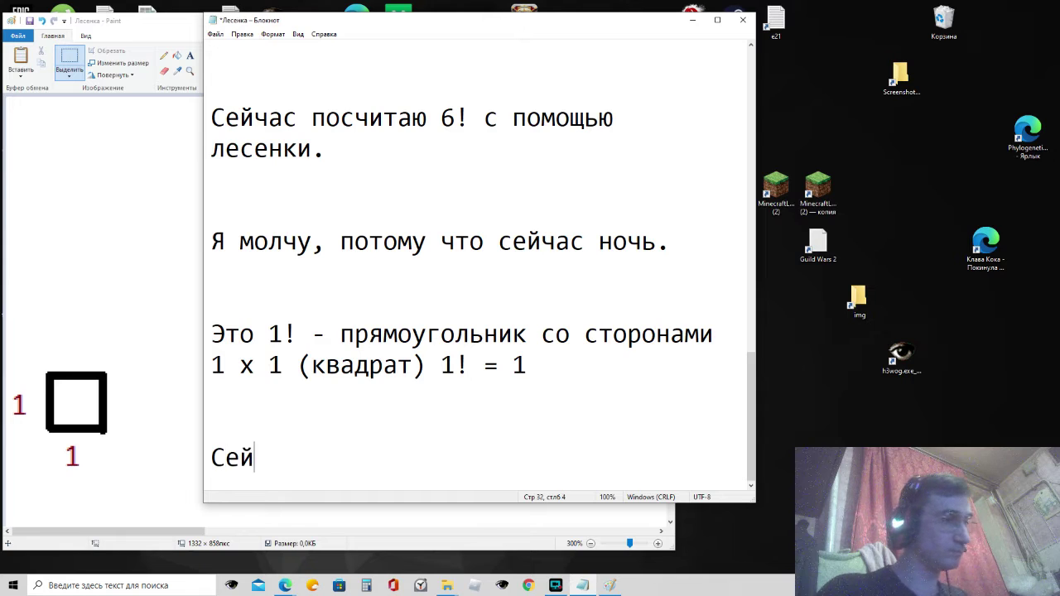
text(час по)
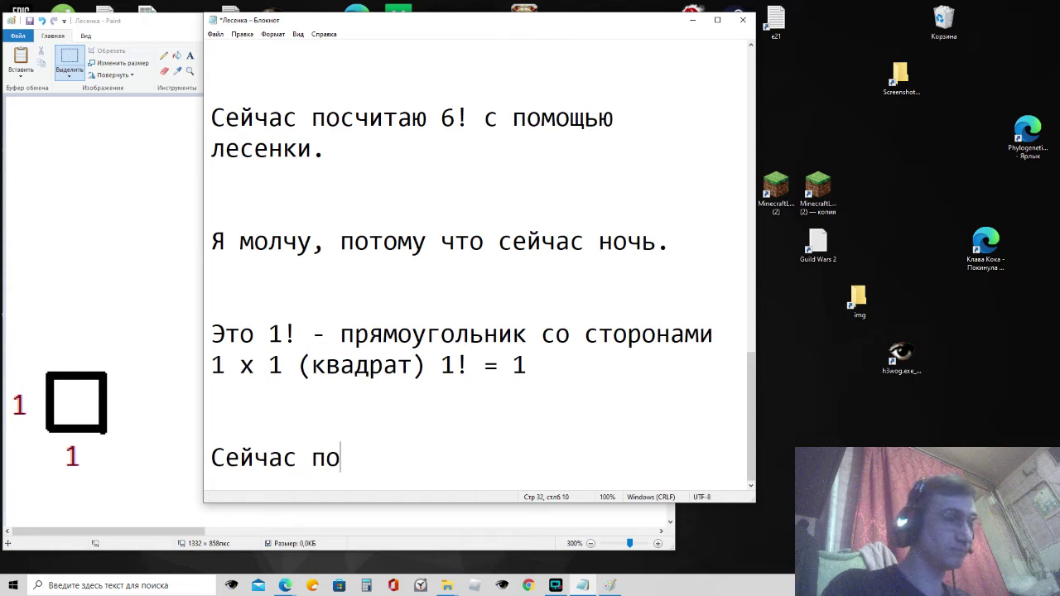
text(кажу, что такое)
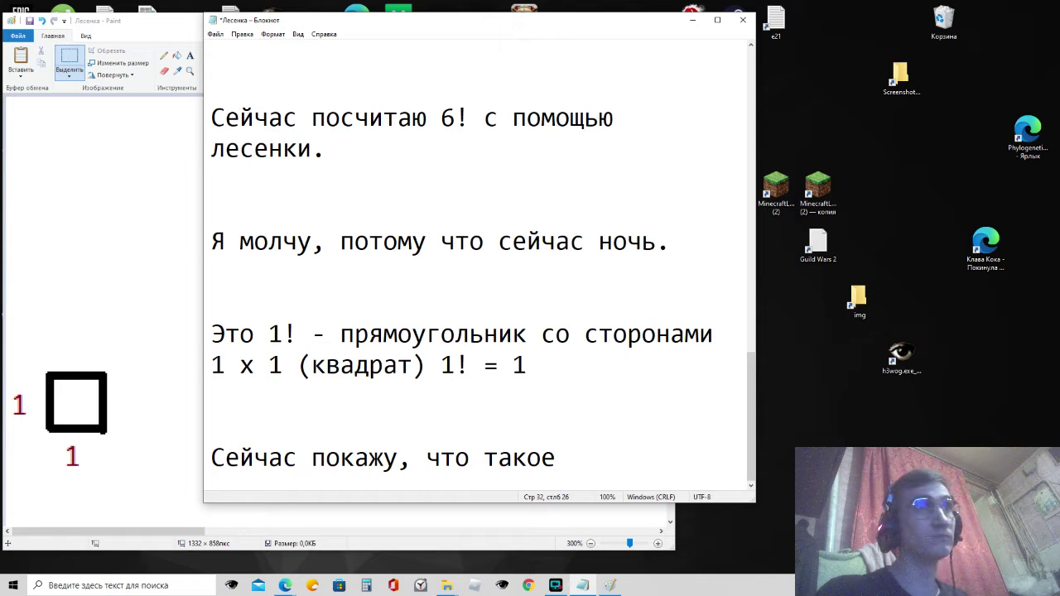
text( ...)
key(Return)
text(не)
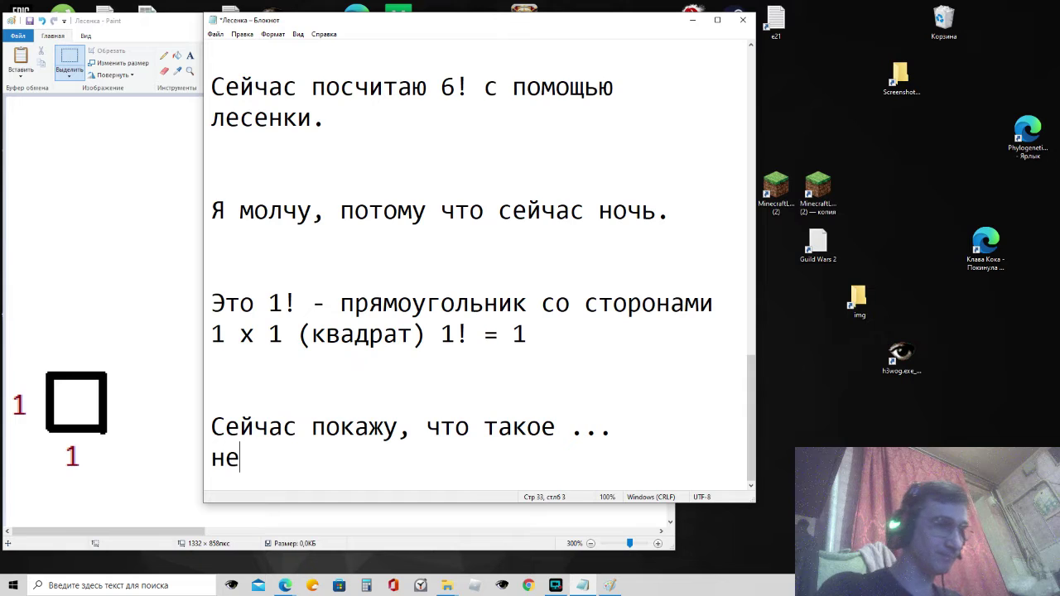
text(т. Д)
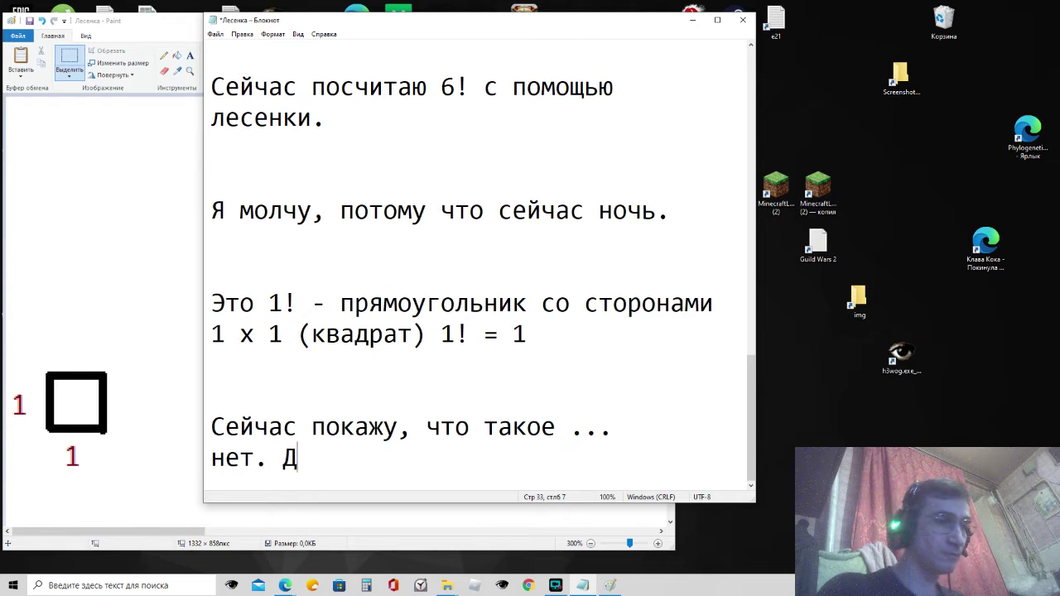
text(альше.)
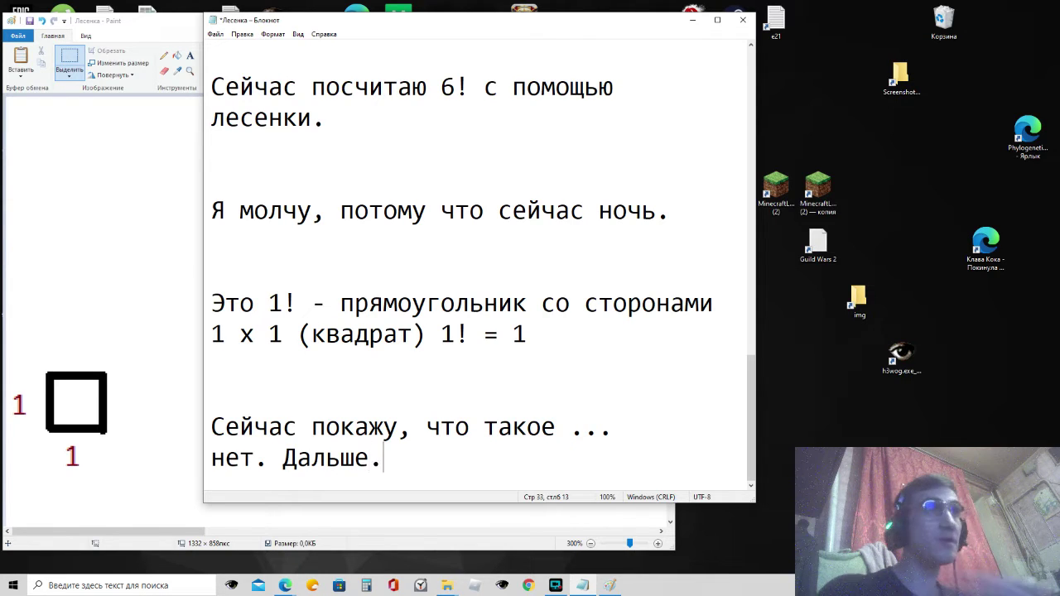
key(Return)
key(Return)
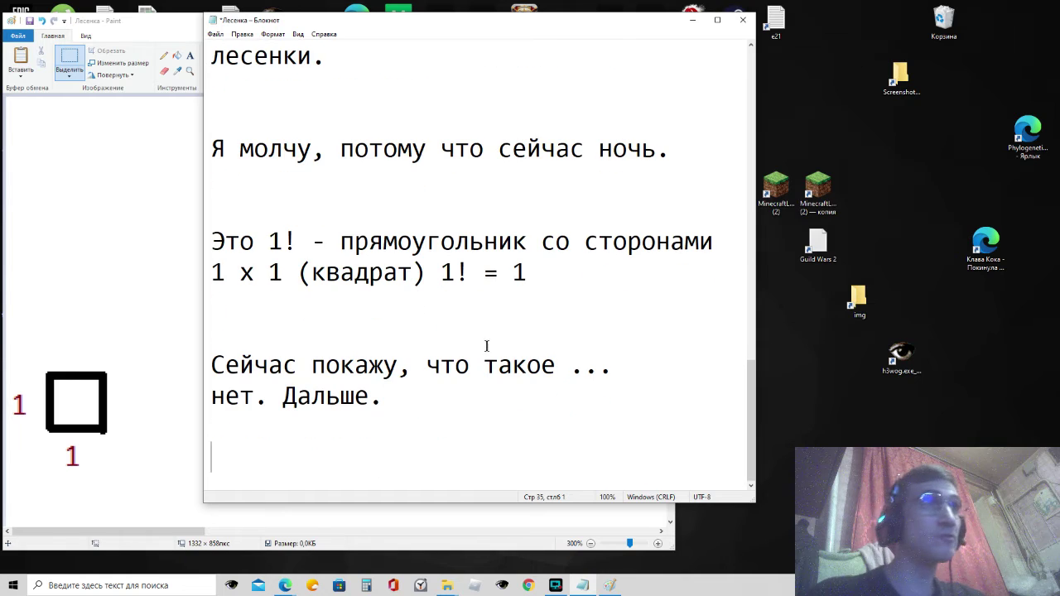
click(692, 20)
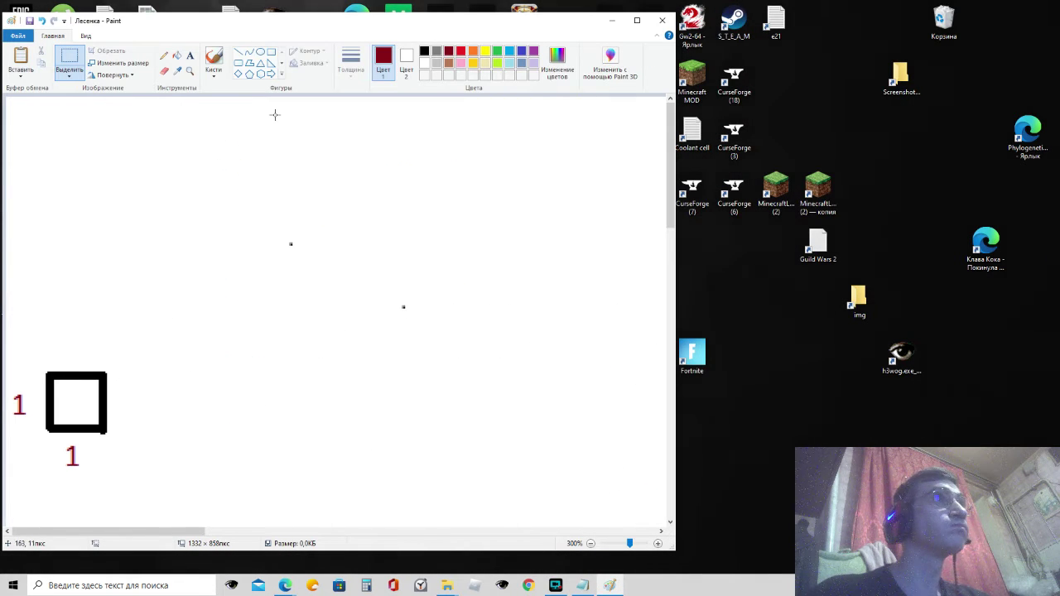
Step: Draw black straight lines that form a second square of the same size against the first square's right side
click(238, 52)
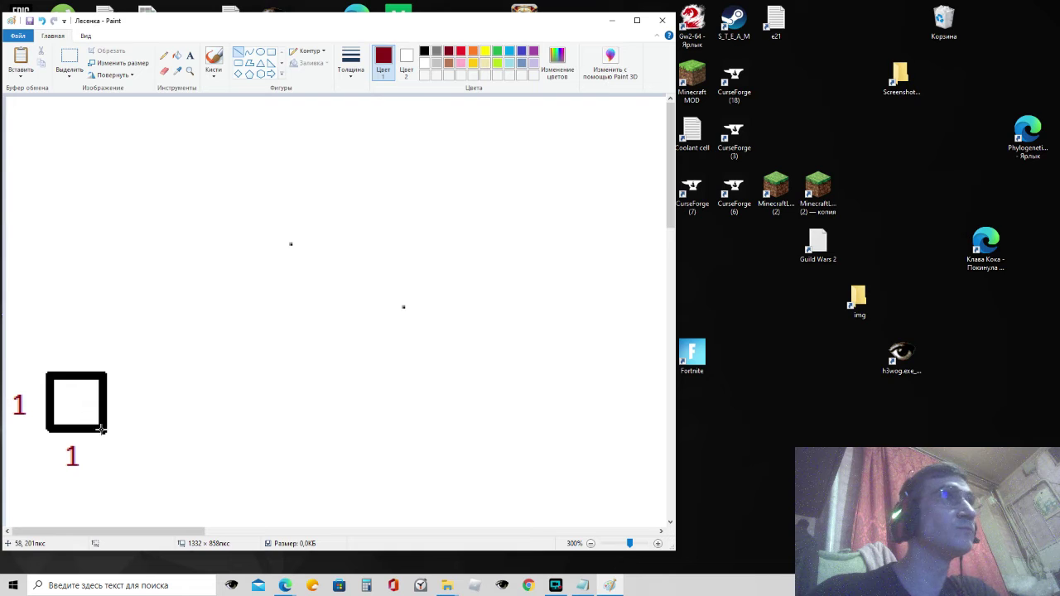
drag(100, 430, 146, 432)
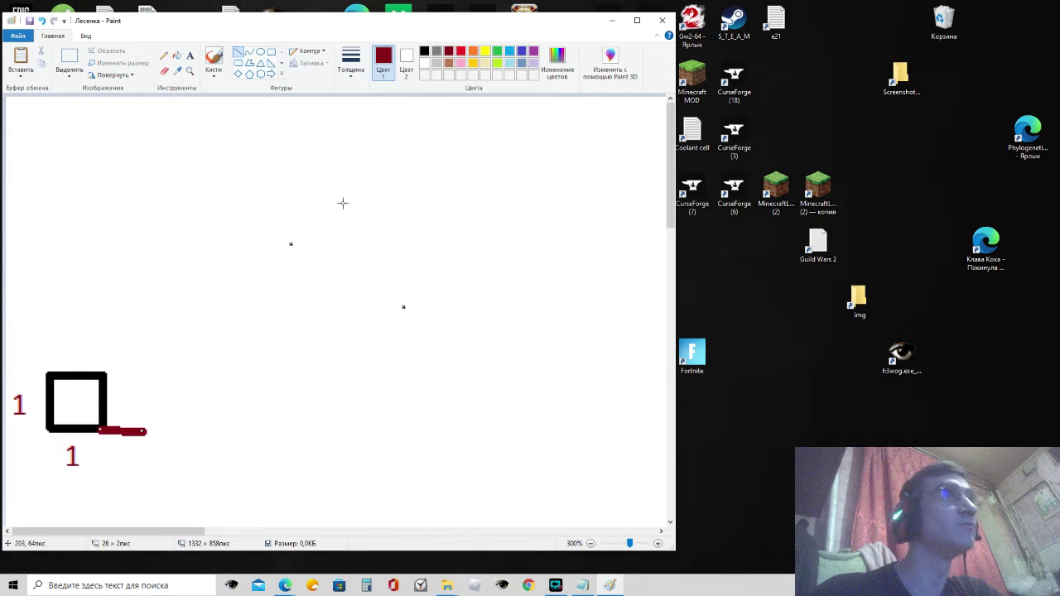
key(ctrl+z)
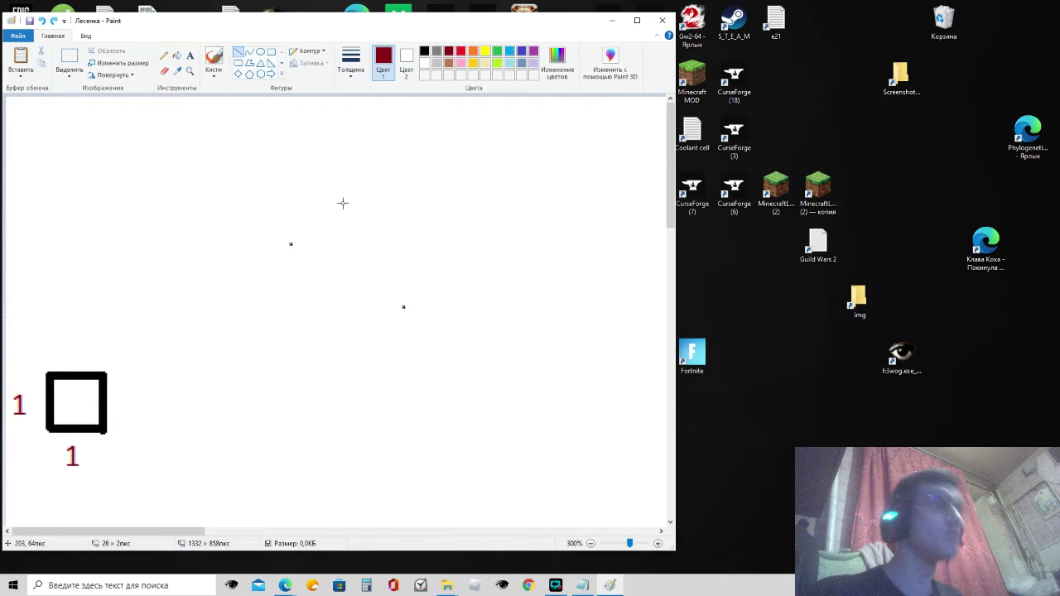
click(424, 51)
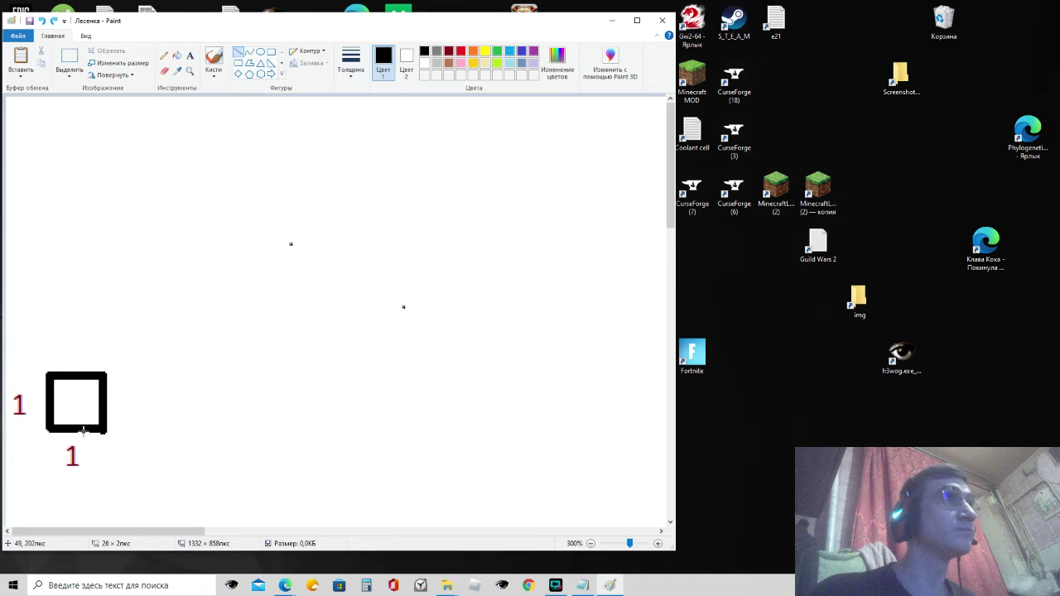
drag(103, 427, 165, 428)
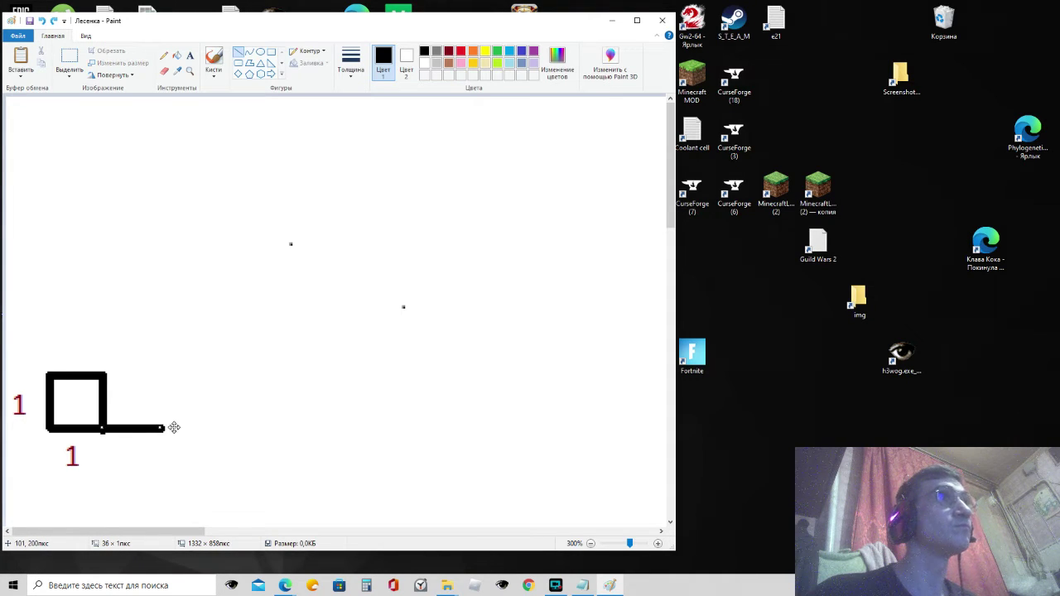
click(131, 377)
drag(101, 375, 163, 429)
click(169, 391)
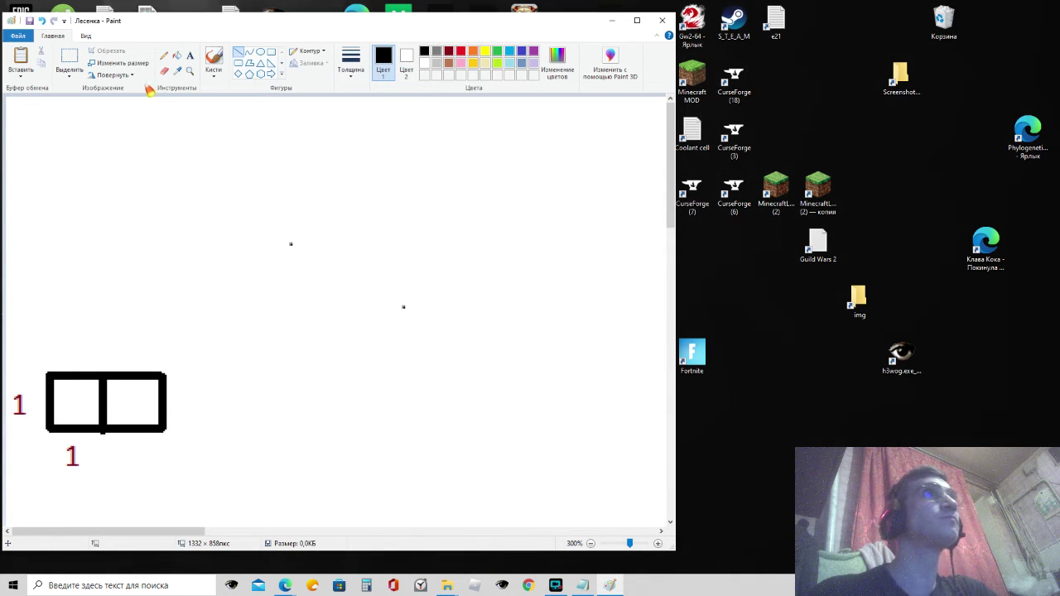
Step: Add a text box just above the two squares and write "2" in dark red
click(190, 55)
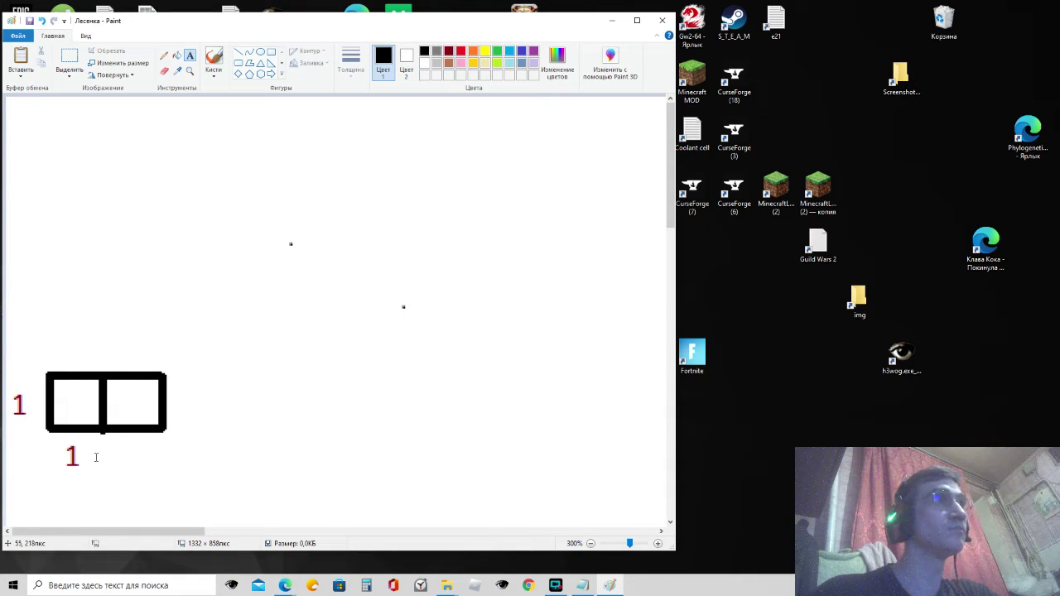
click(97, 349)
key(ctrl+a)
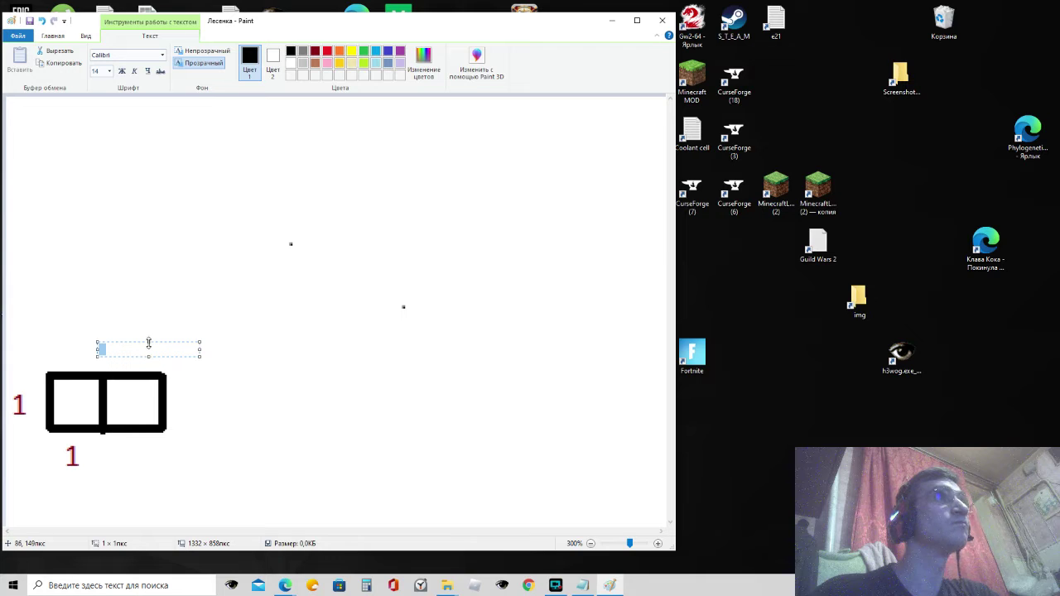
drag(148, 341, 151, 308)
text(2)
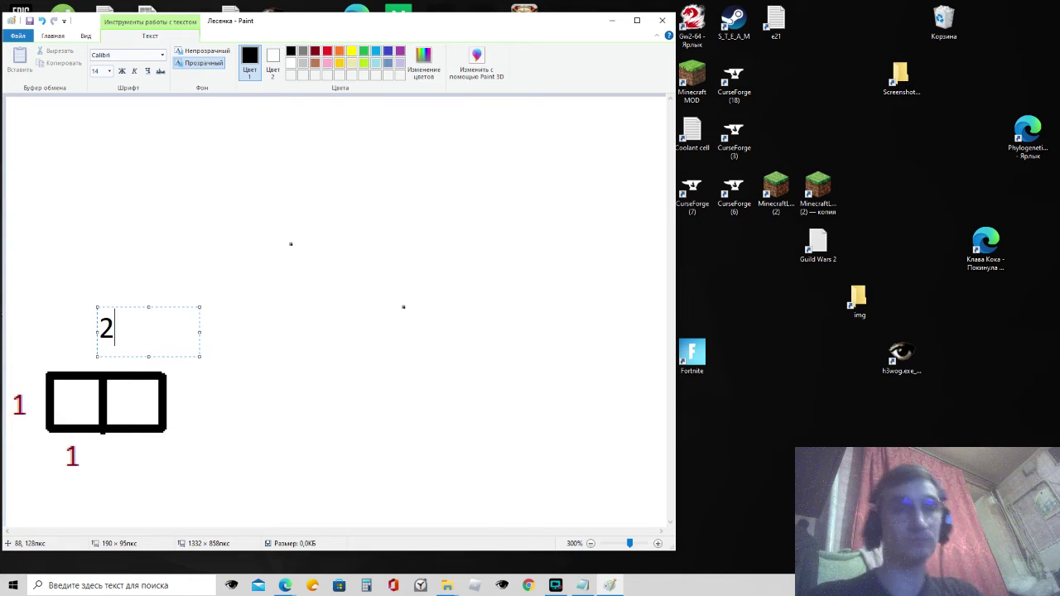
click(315, 51)
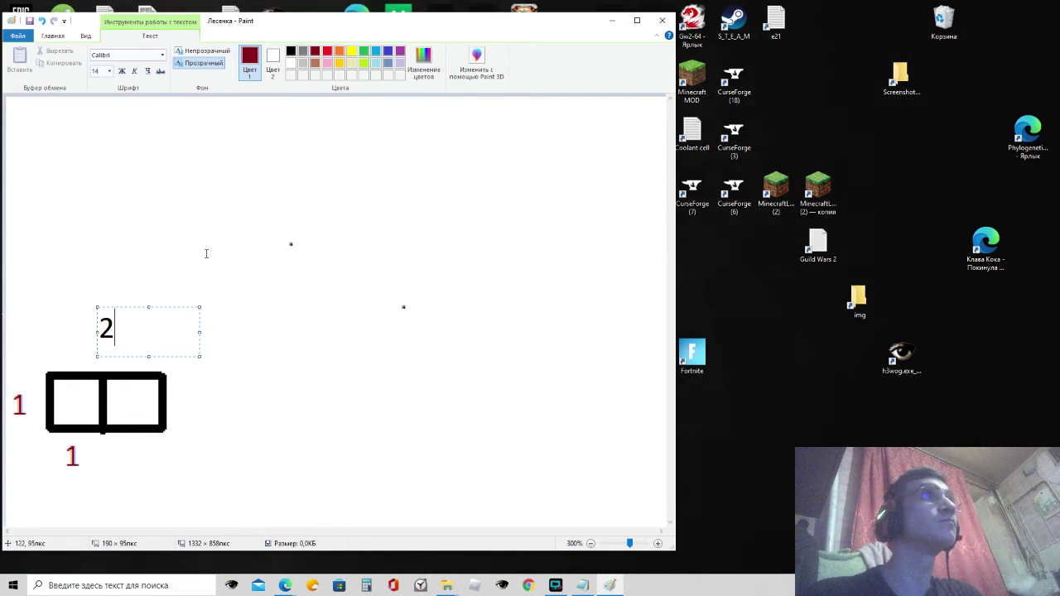
key(BackSpace)
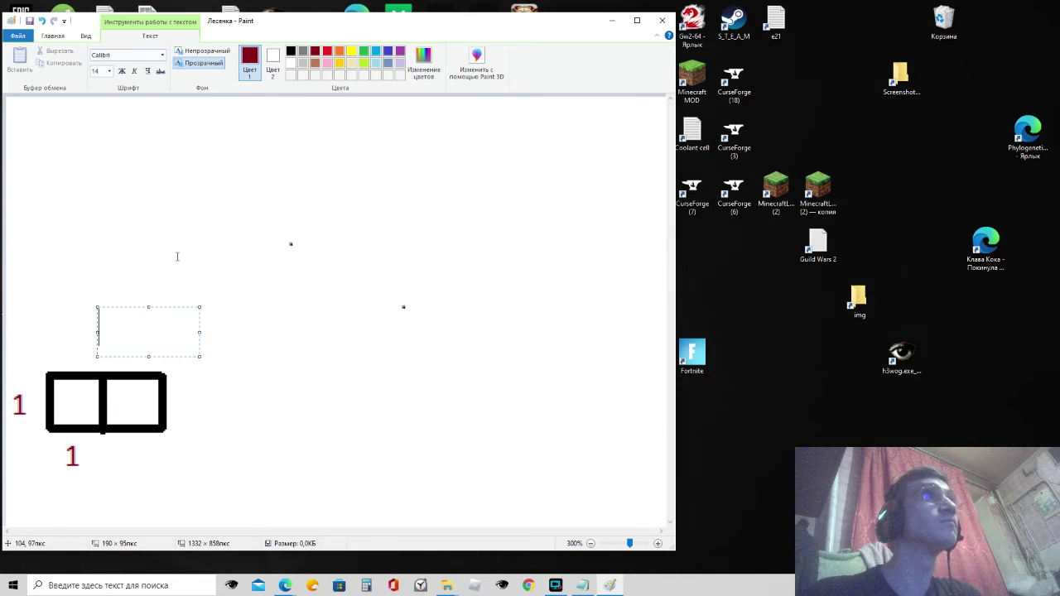
text(2)
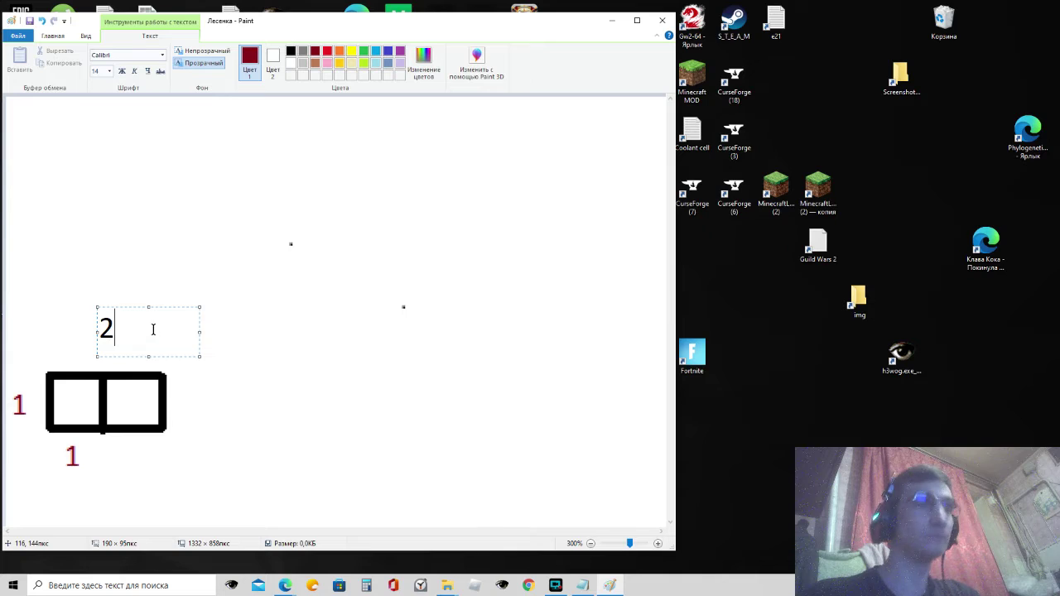
key(ctrl+a)
click(315, 51)
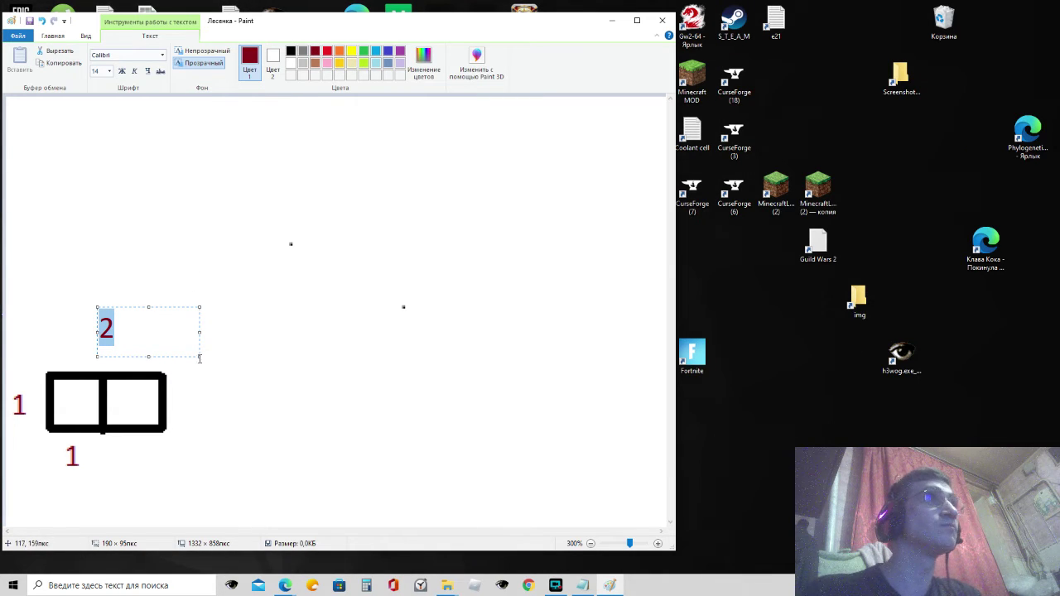
Step: Shrink the text box, centre the "2" directly above the two squares' top edge, and commit the text
drag(199, 357, 133, 347)
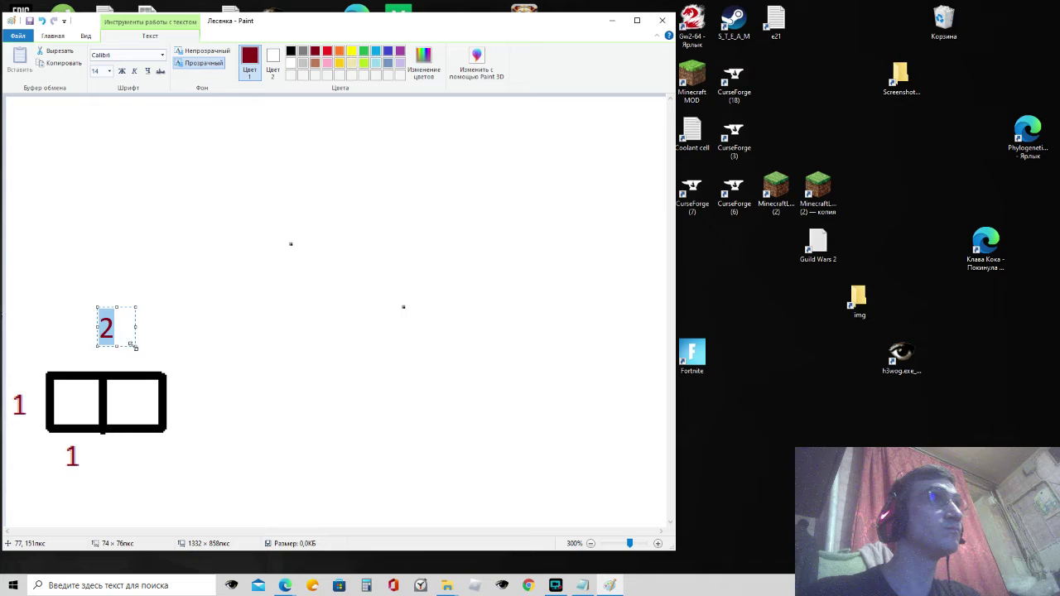
drag(135, 315, 132, 343)
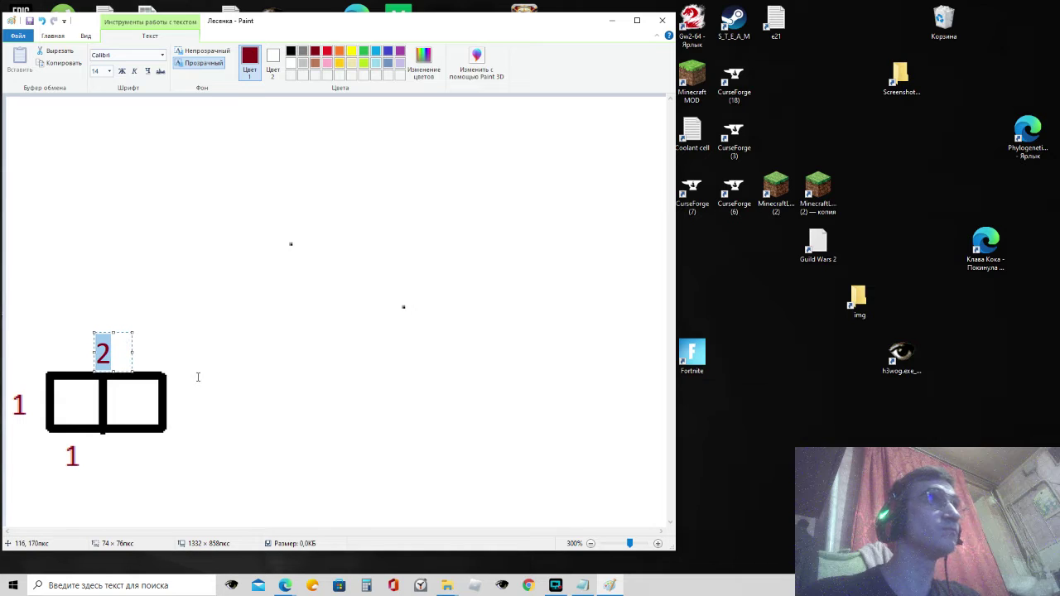
click(253, 387)
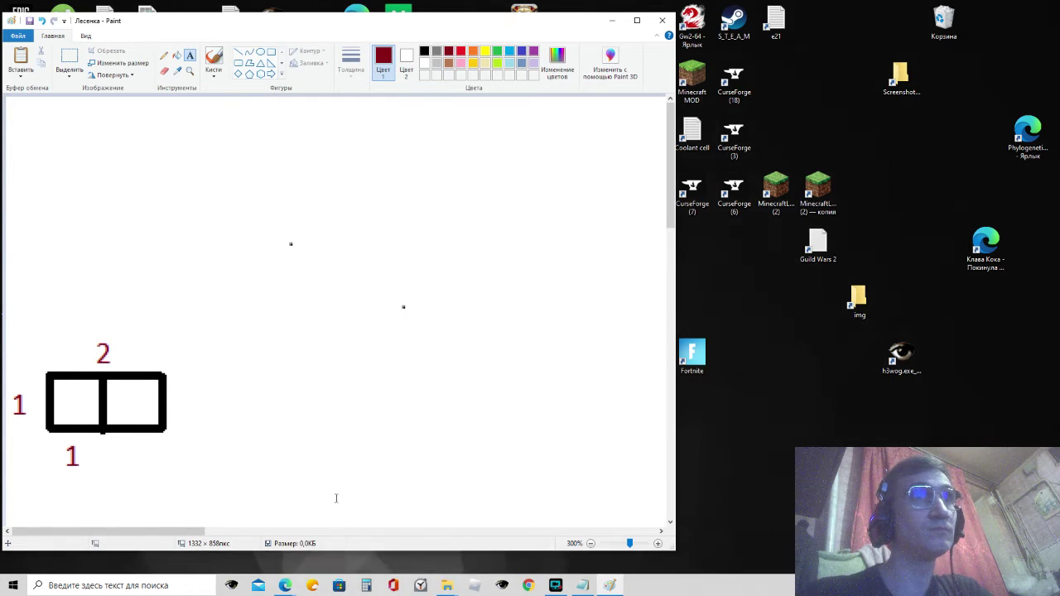
Step: Erase the bottom and right sides of the second square, keeping its top edge, and choose the Line tool
click(167, 72)
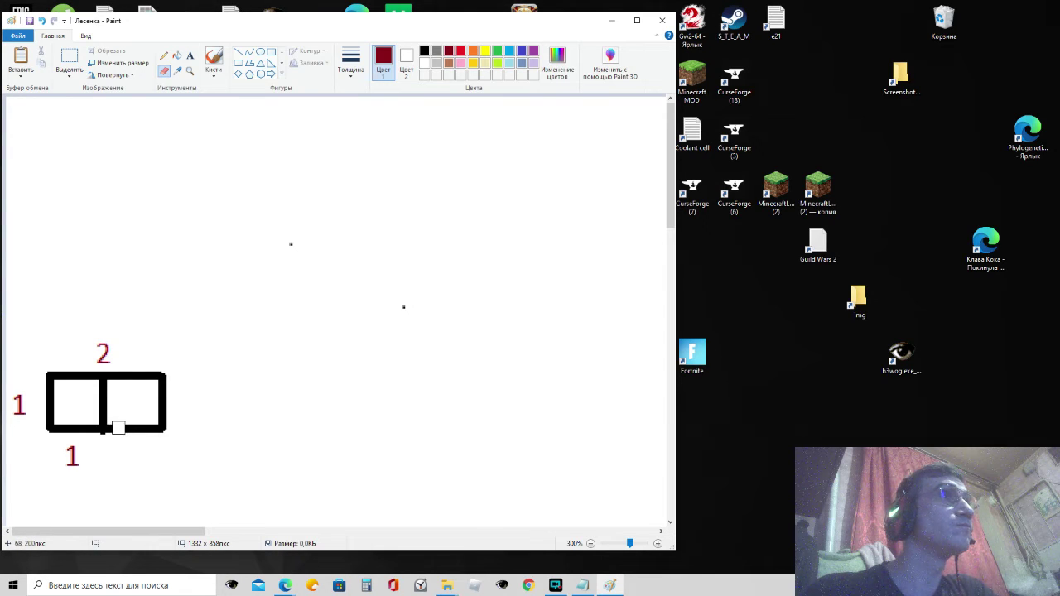
mouse_move(113, 428)
mouse_down()
mouse_move(163, 428)
mouse_move(160, 387)
mouse_up()
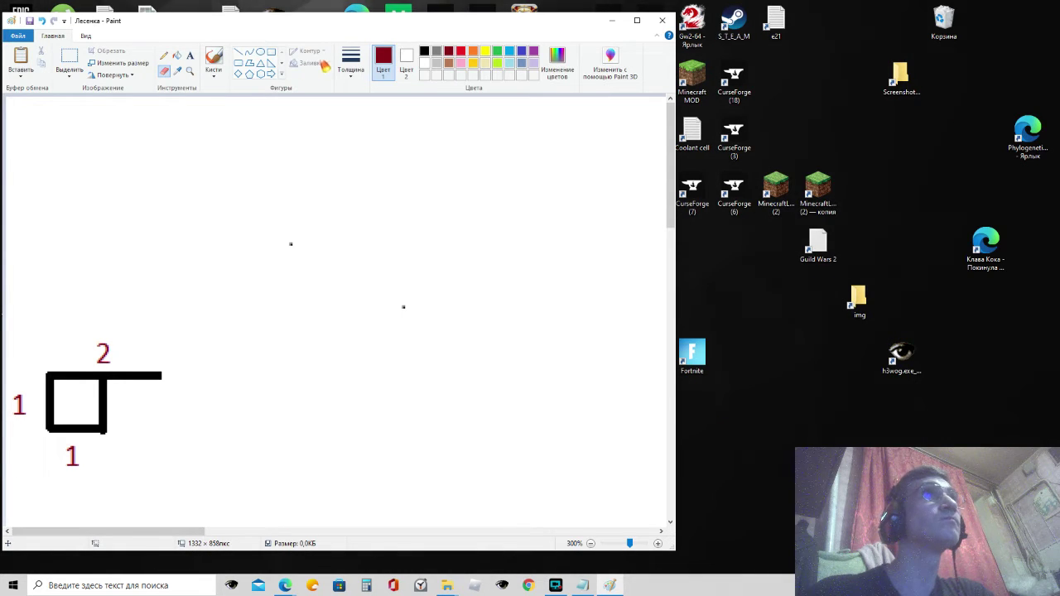
click(238, 52)
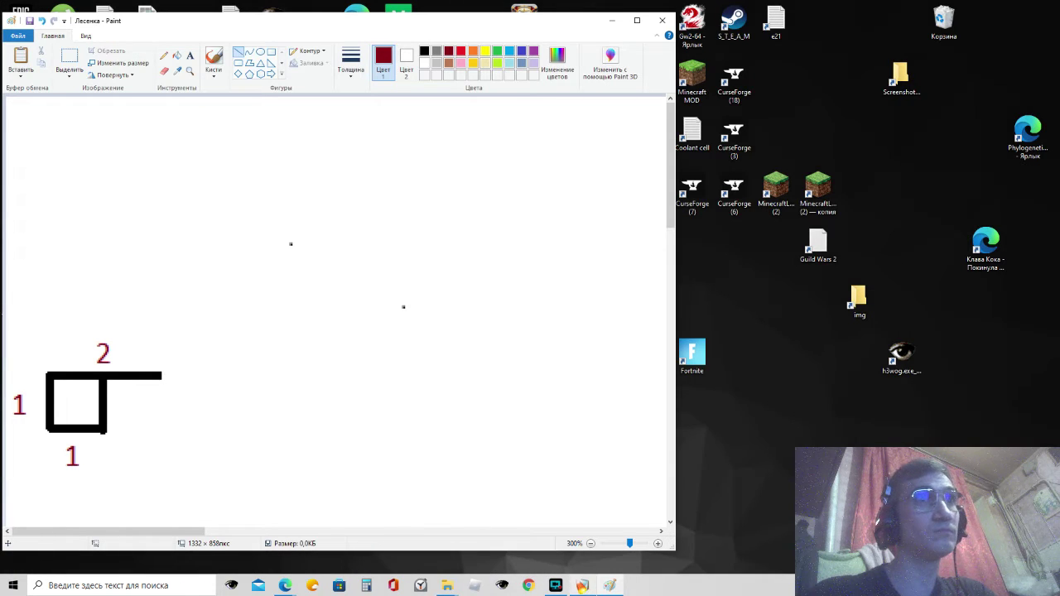
Step: Switch to the note "Лесенка" in Notepad and add the line "Я углубил ступеньку на 2." at its end
mouse_move(588, 587)
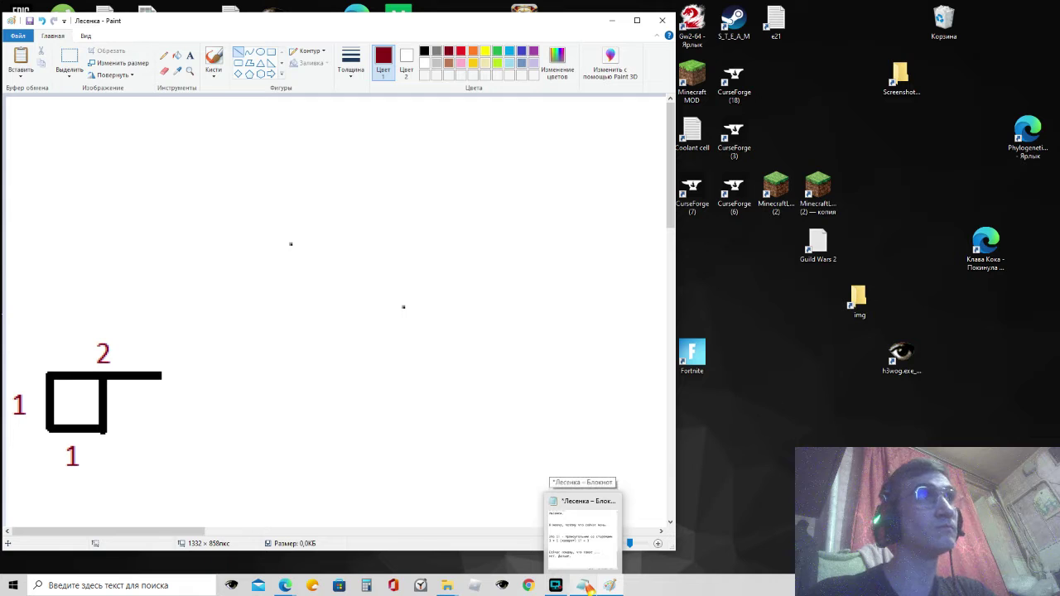
click(586, 587)
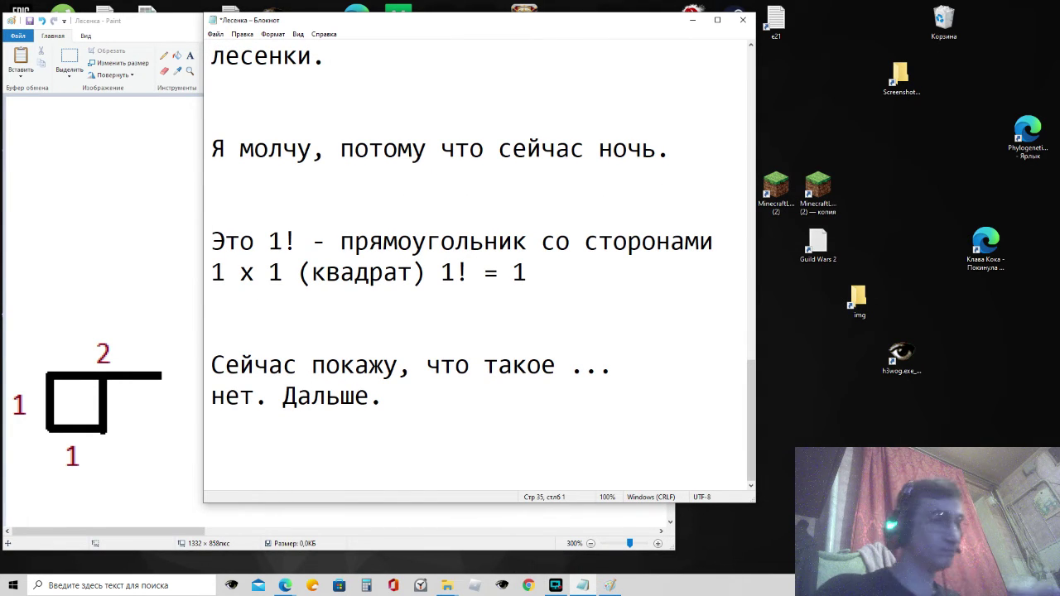
text(Я)
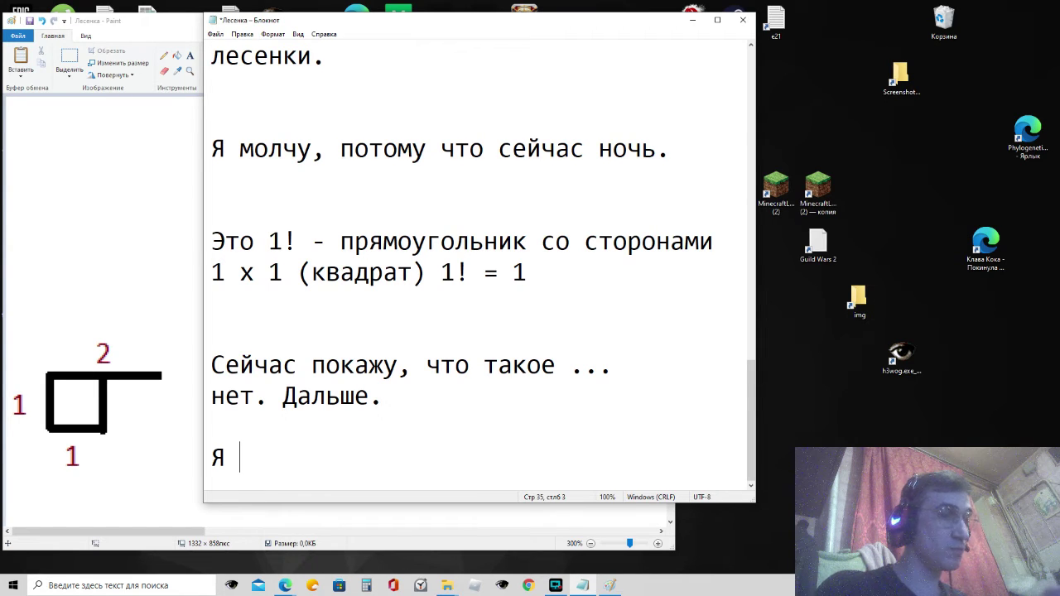
text(углу)
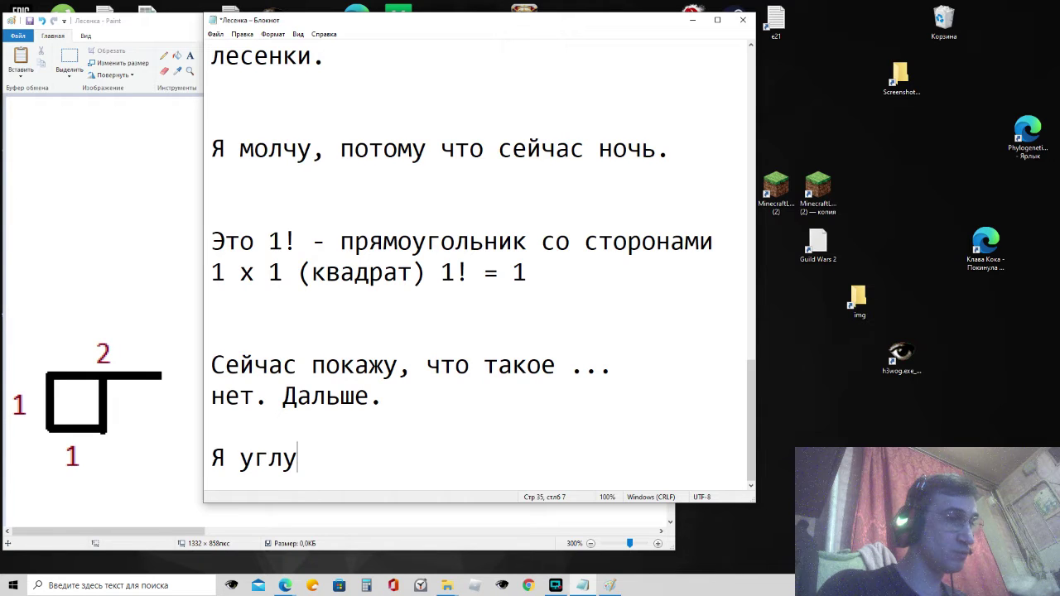
text(бил сту)
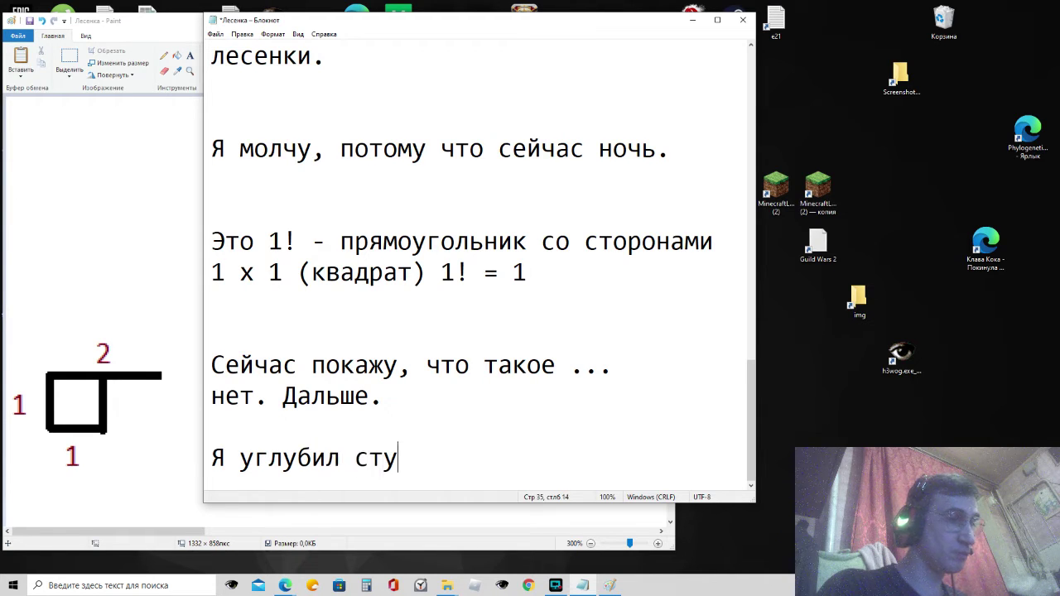
text(пеньку на 2)
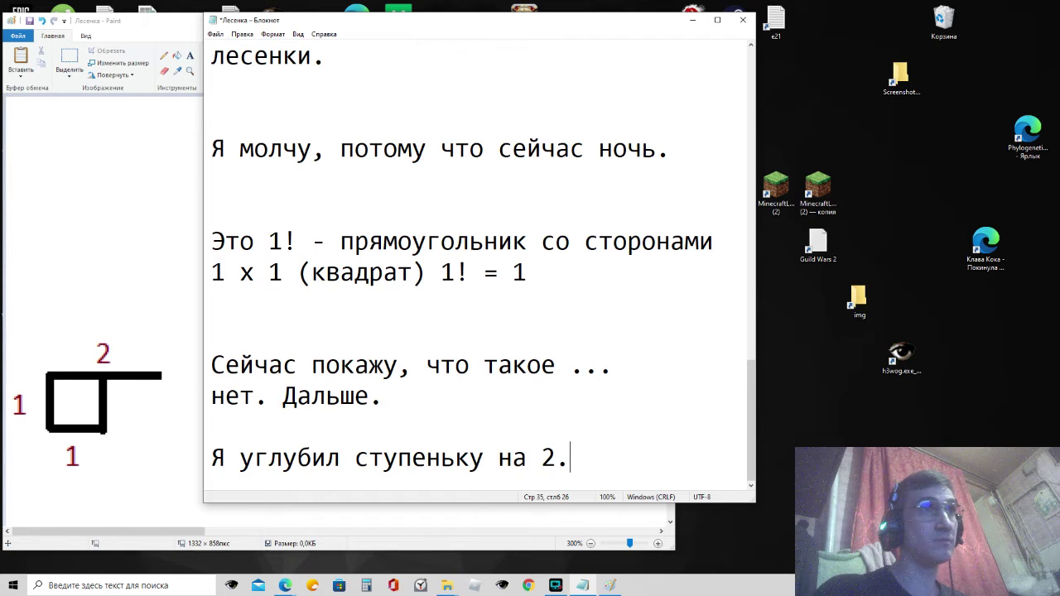
text(.)
key(Return)
key(Return)
Step: Write "Теперь подниму ступеньку на 1 х 3." as a new line of the note, followed by several blank lines
text(Теперь )
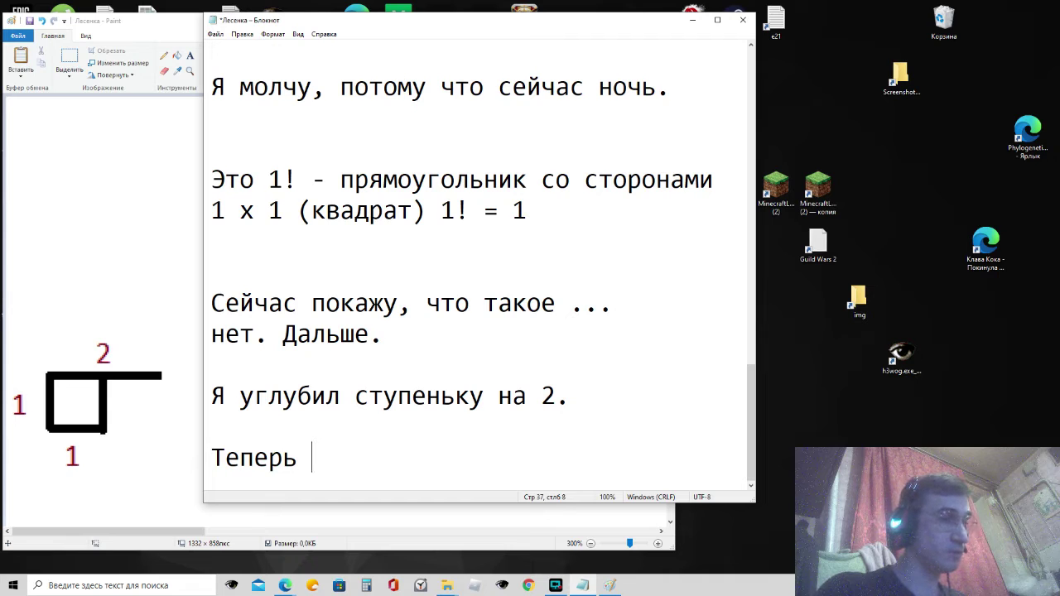
text(сд)
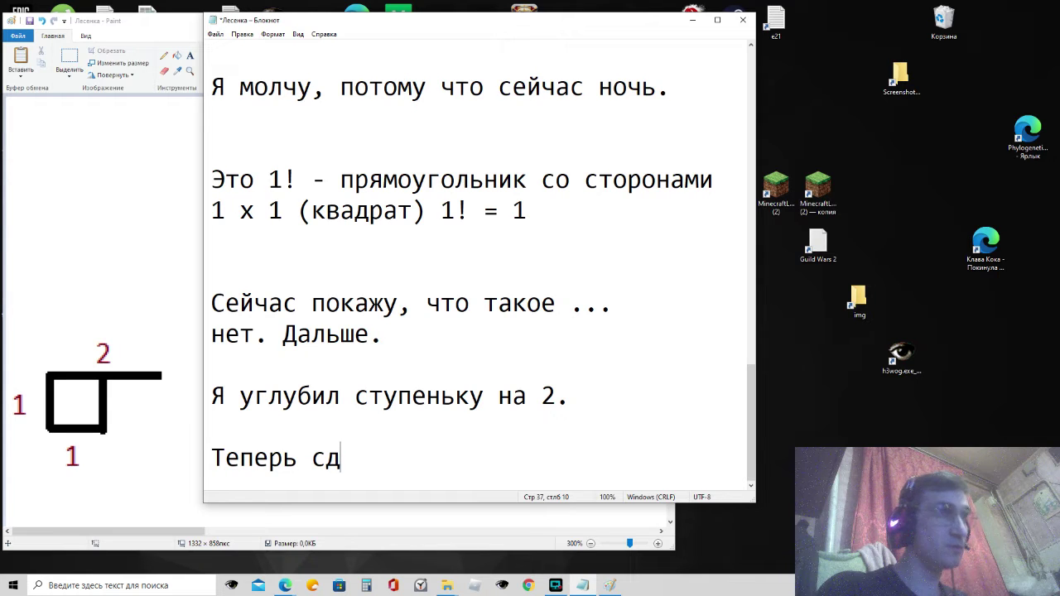
key(BackSpace)
key(BackSpace)
text(под)
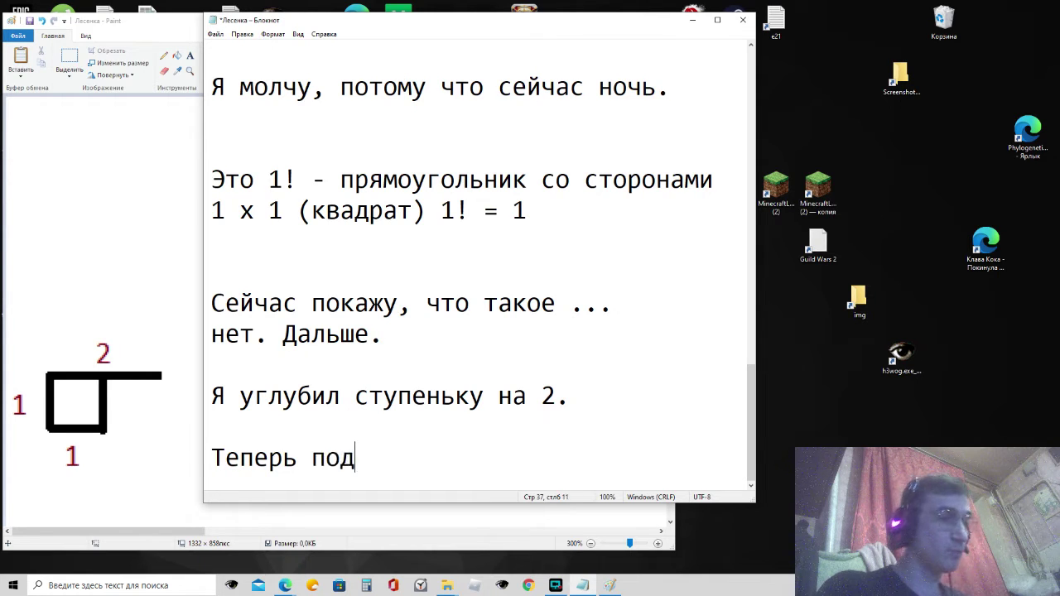
text(ниму ст)
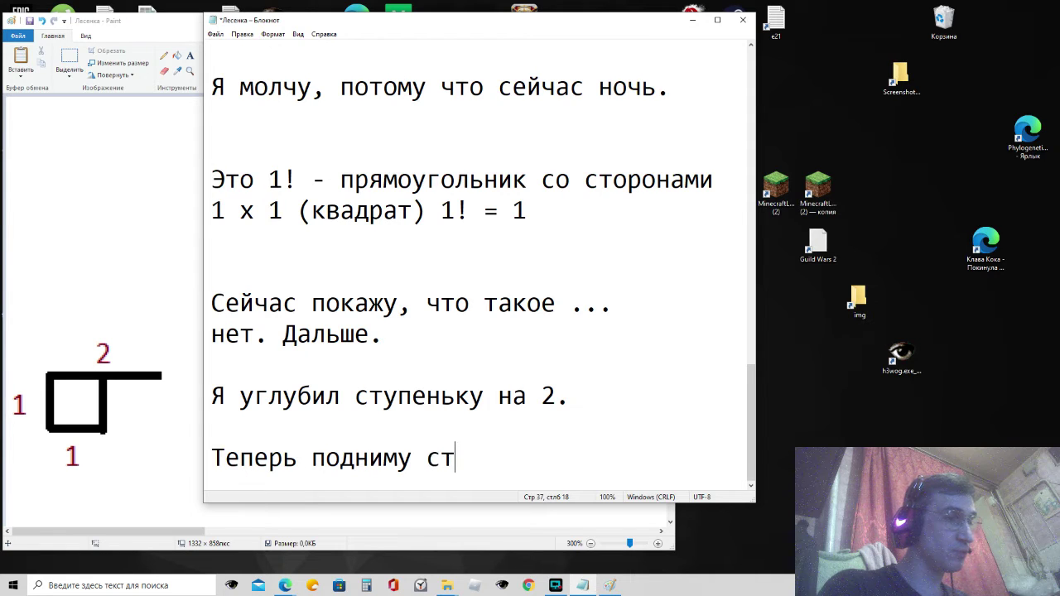
text(упеньк)
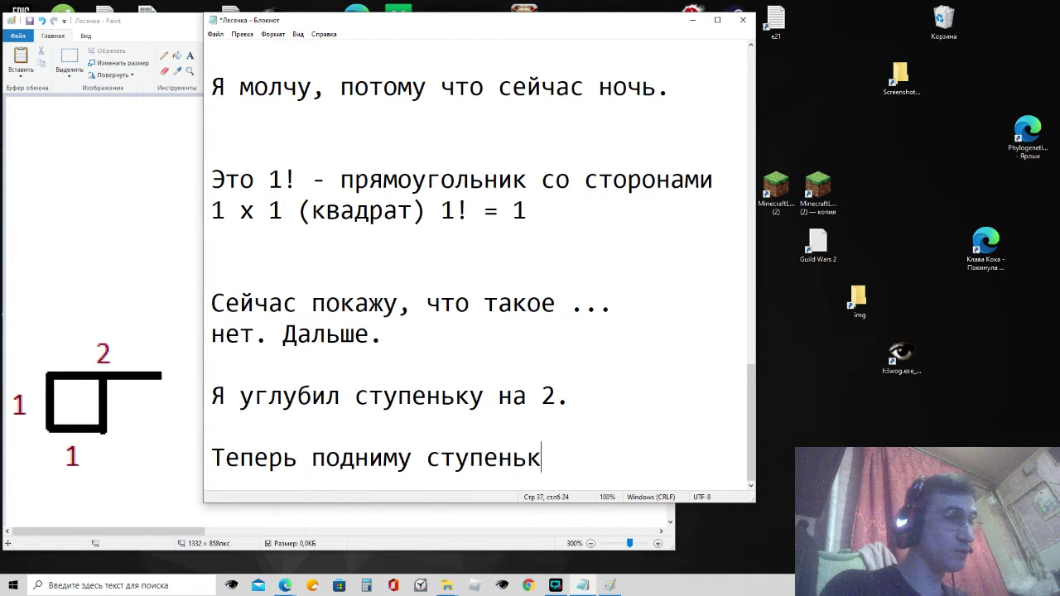
text(у на)
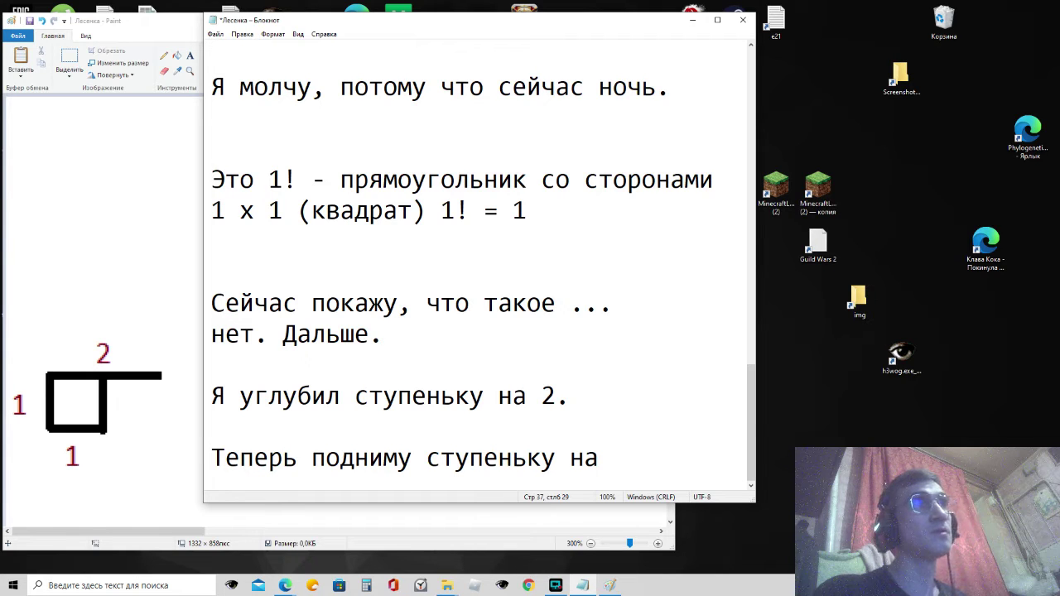
text( 1)
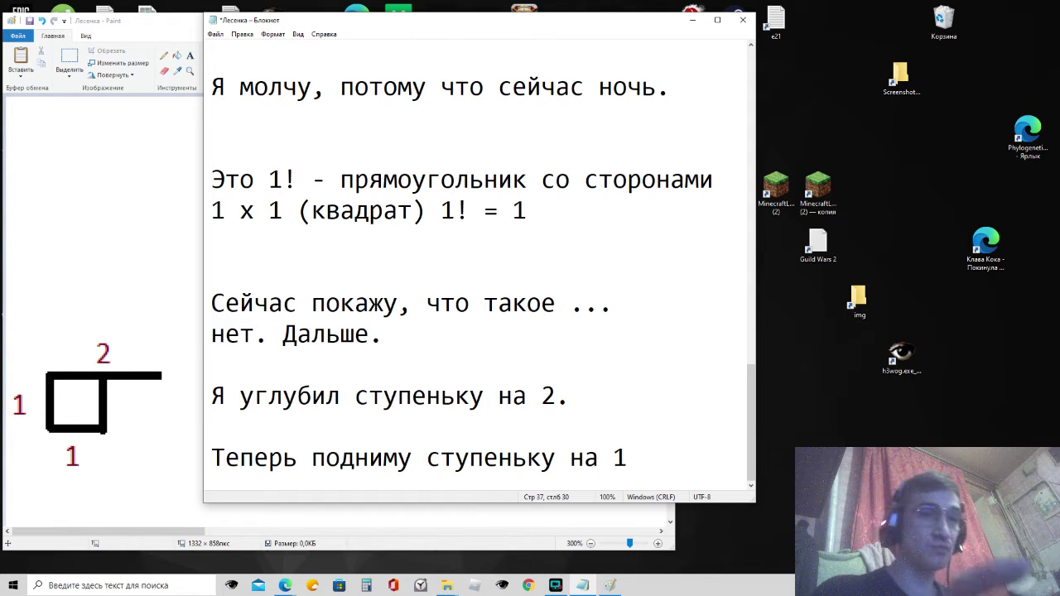
text( х 3.)
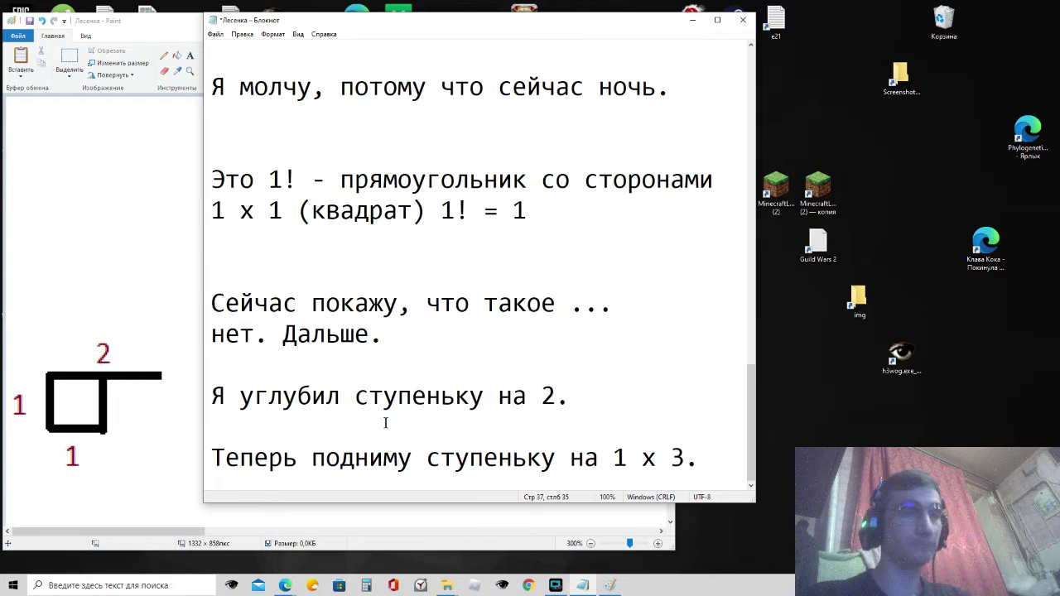
key(Return)
key(Return)
key(Return)
key(Return)
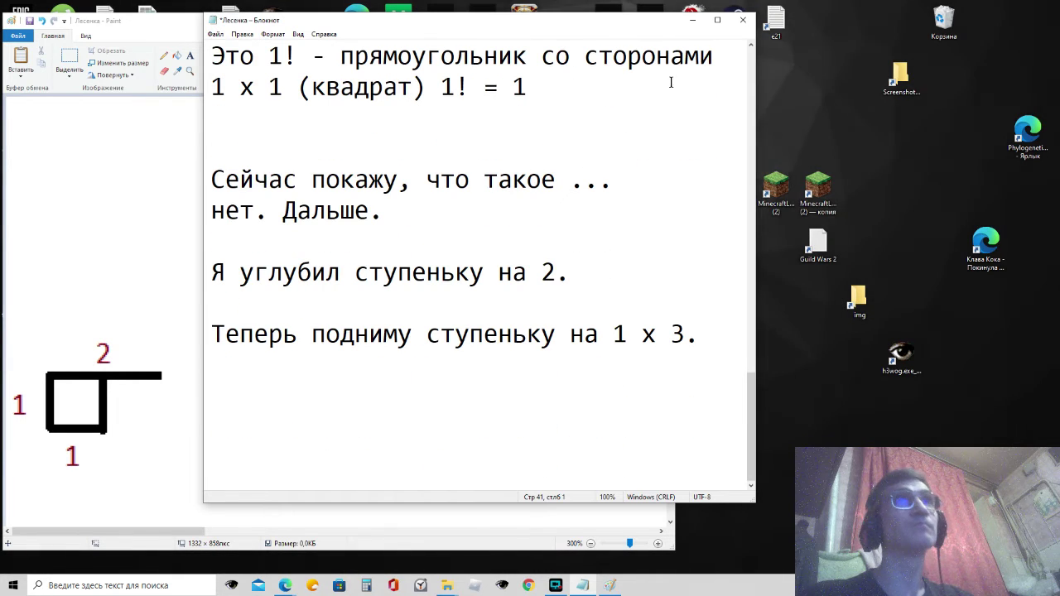
Step: Return to the Paint drawing and draw a black vertical line about 32 px tall upward from the right end of the top edge
click(693, 21)
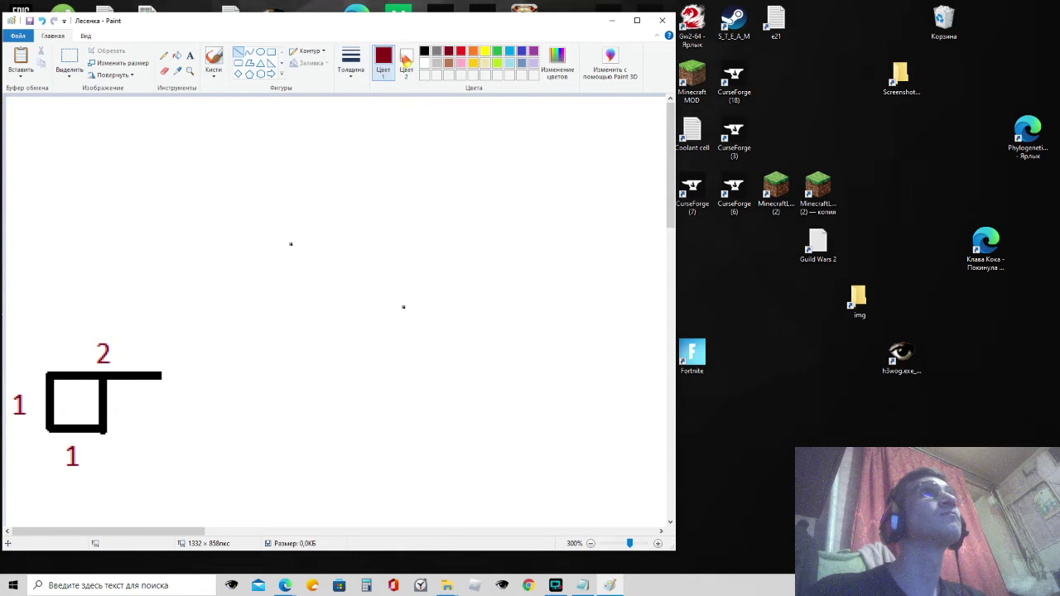
click(425, 52)
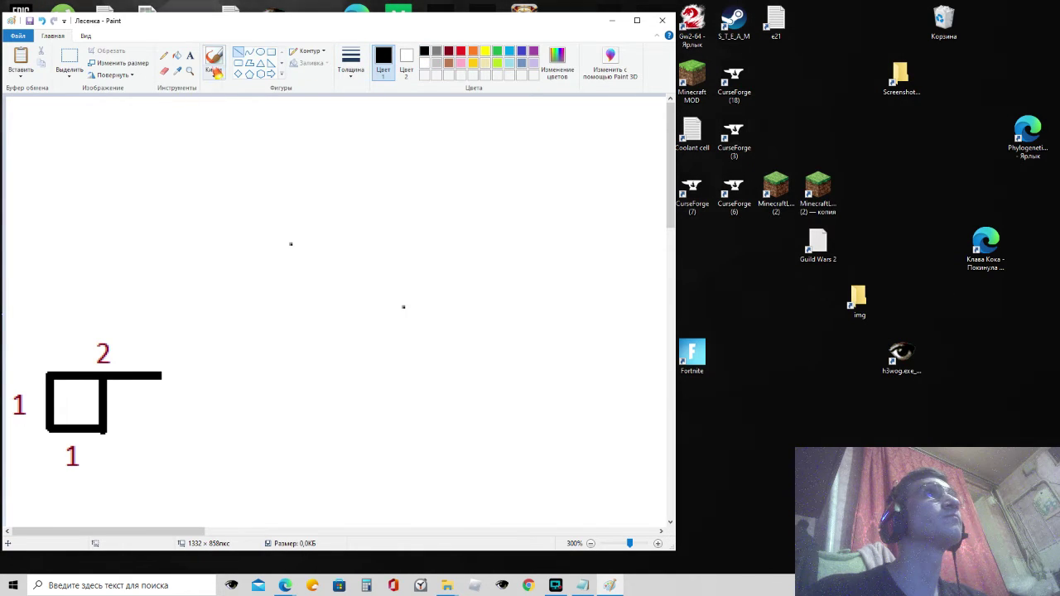
drag(160, 375, 159, 327)
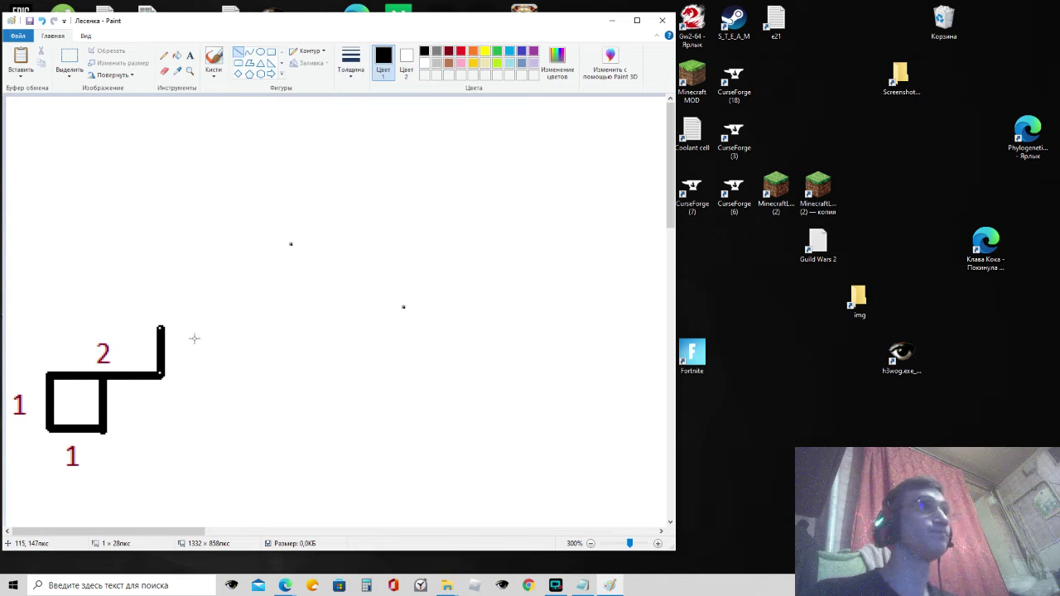
mouse_move(159, 329)
mouse_down()
mouse_move(160, 289)
mouse_move(160, 323)
mouse_up()
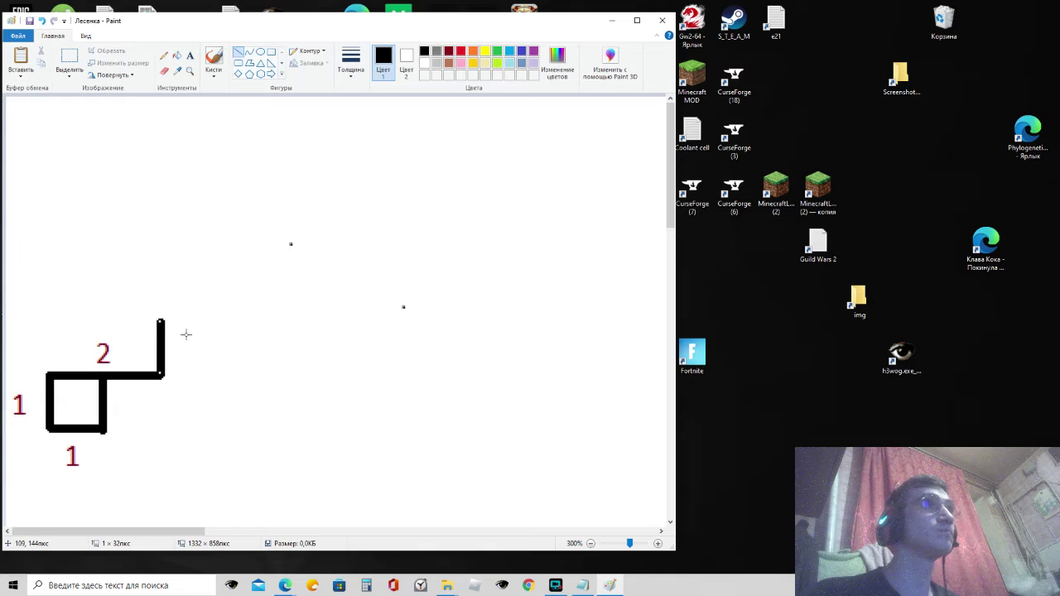
key(ctrl+v)
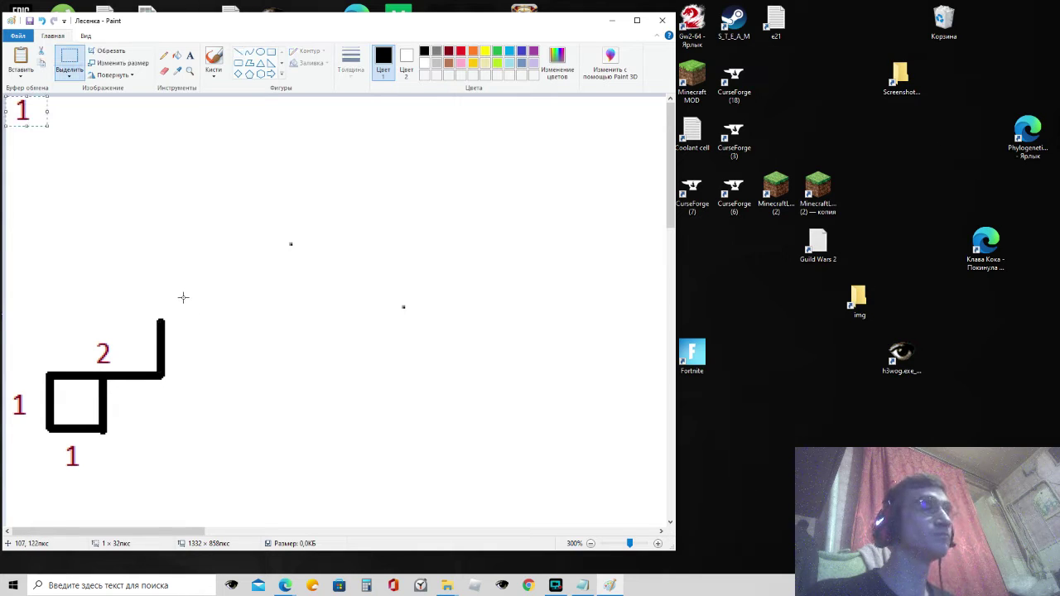
click(239, 302)
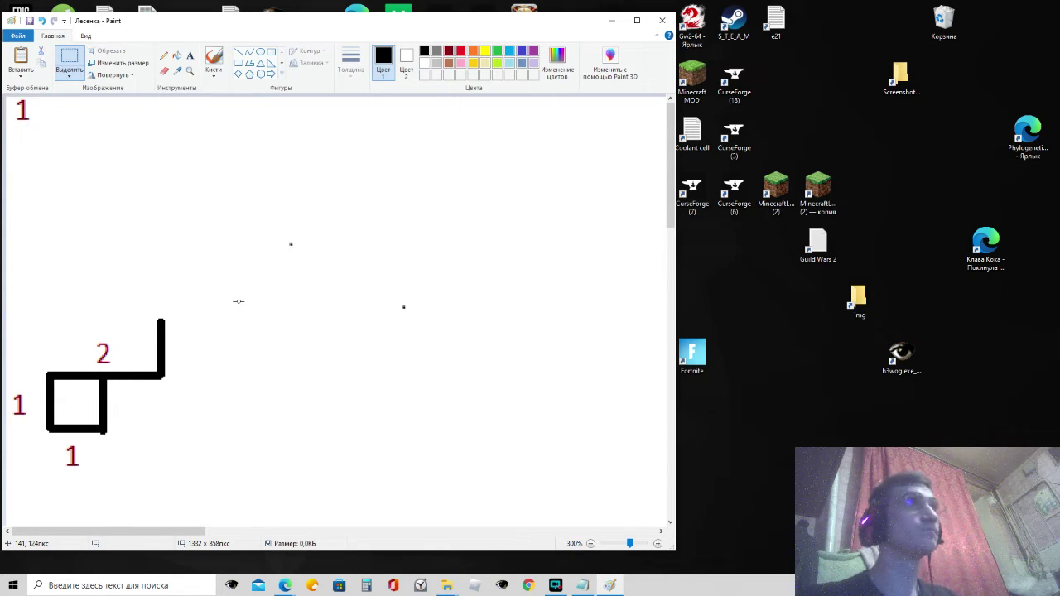
key(ctrl+z)
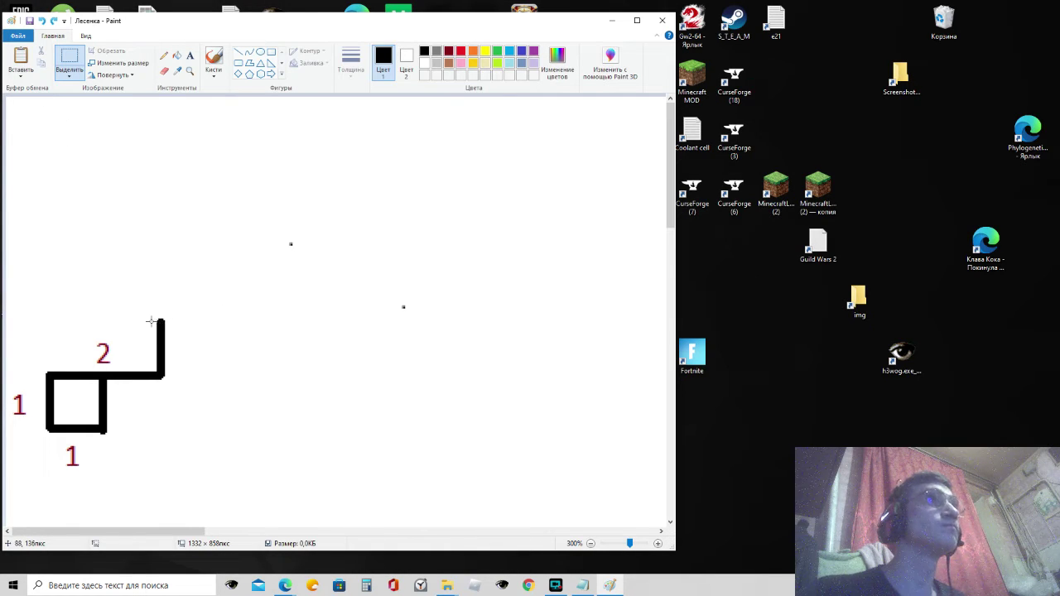
drag(152, 321, 169, 321)
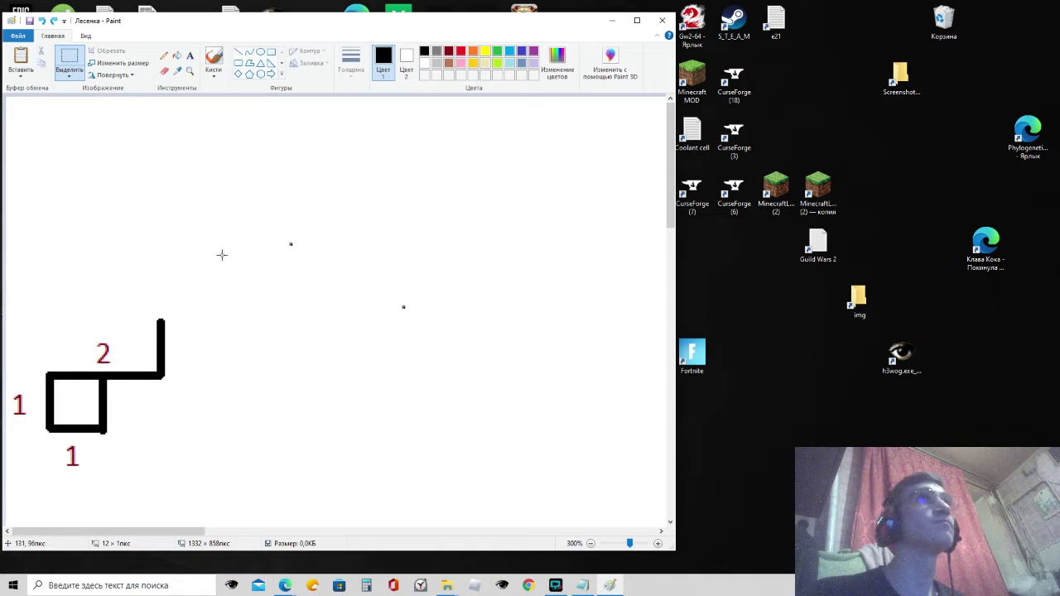
Step: Draw a short black horizontal tick about 10 px wide extending left from the top of the vertical line
click(239, 51)
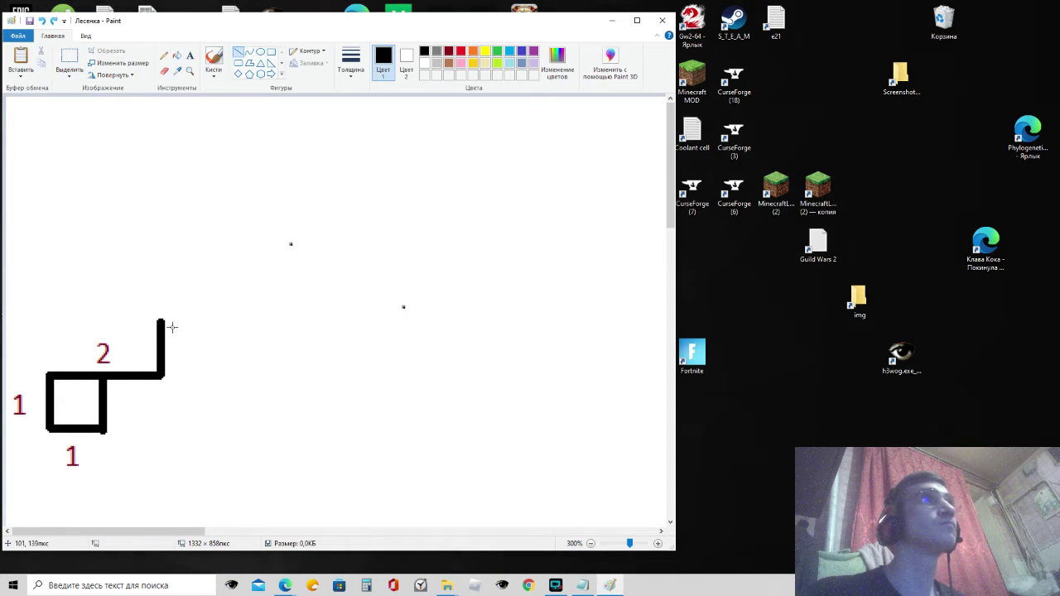
drag(145, 320, 164, 320)
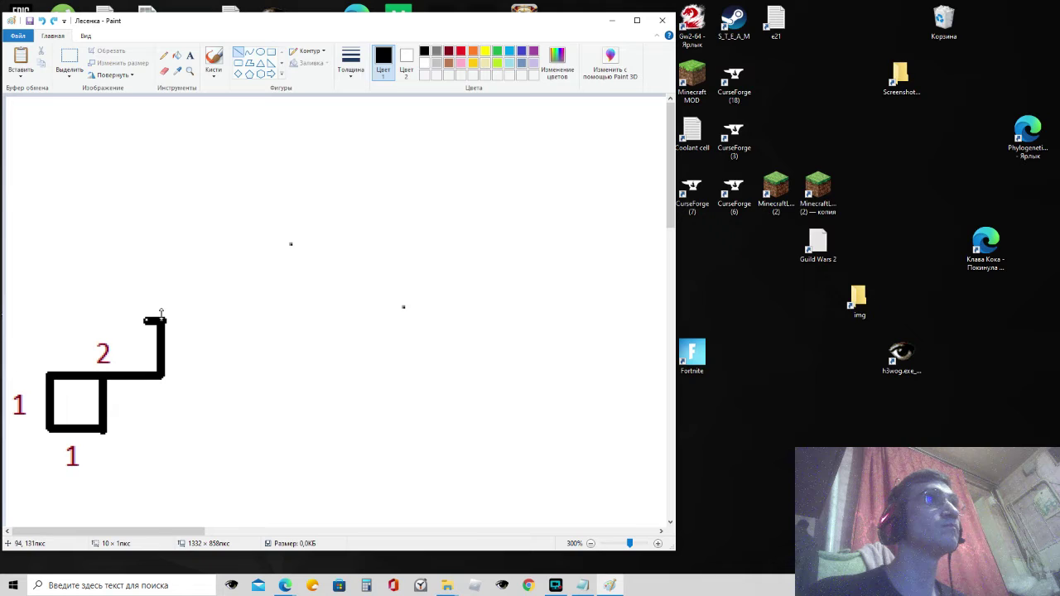
click(181, 305)
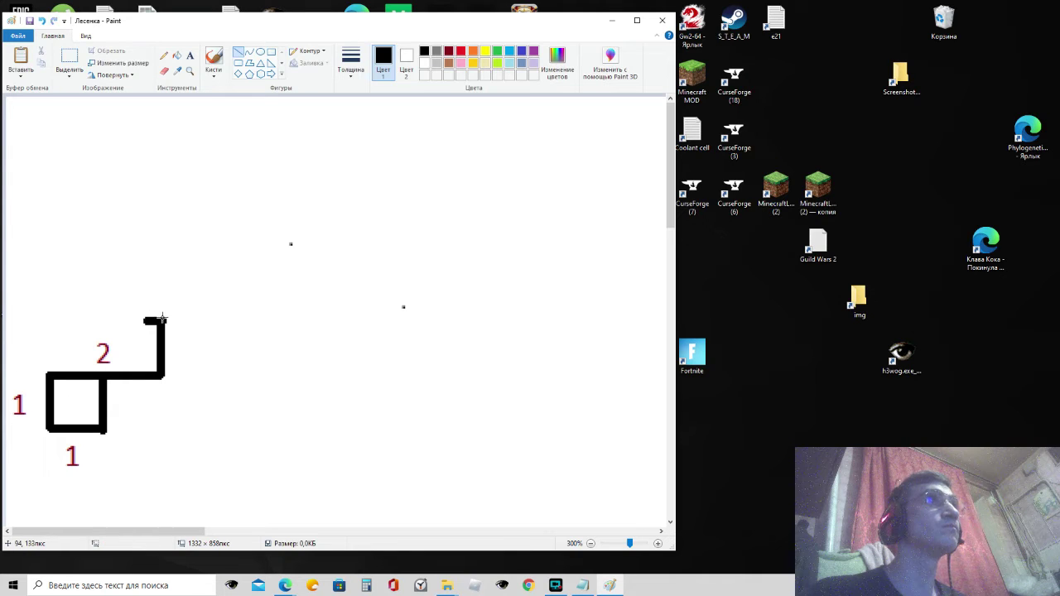
Step: Extend the vertical line upward by a second segment of equal length and add a tick about 5 px wide at its top
drag(162, 321, 162, 266)
click(199, 293)
click(206, 271)
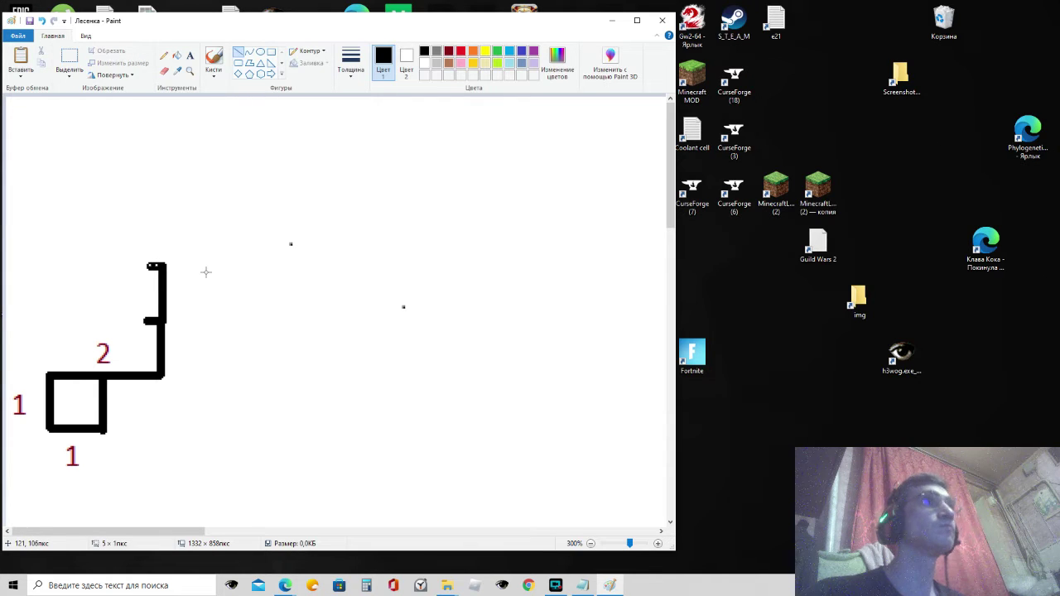
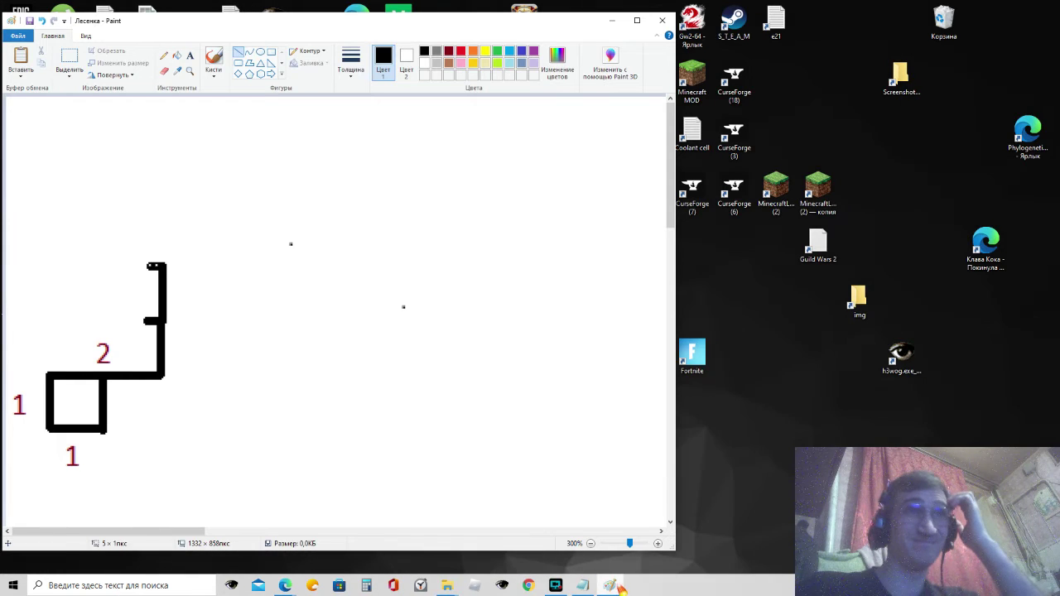
Step: Switch to the note and write "Я пытаюсь выразить на экране идею, которая зародилась у меня в голове." two blank lines below the last text
click(582, 586)
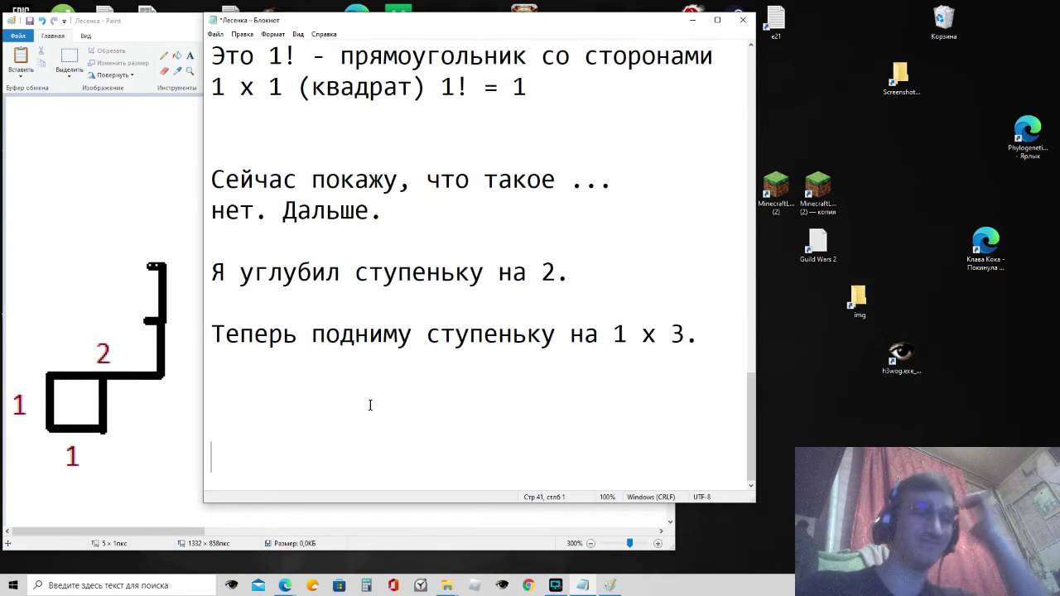
key(Up)
key(Up)
text(Я)
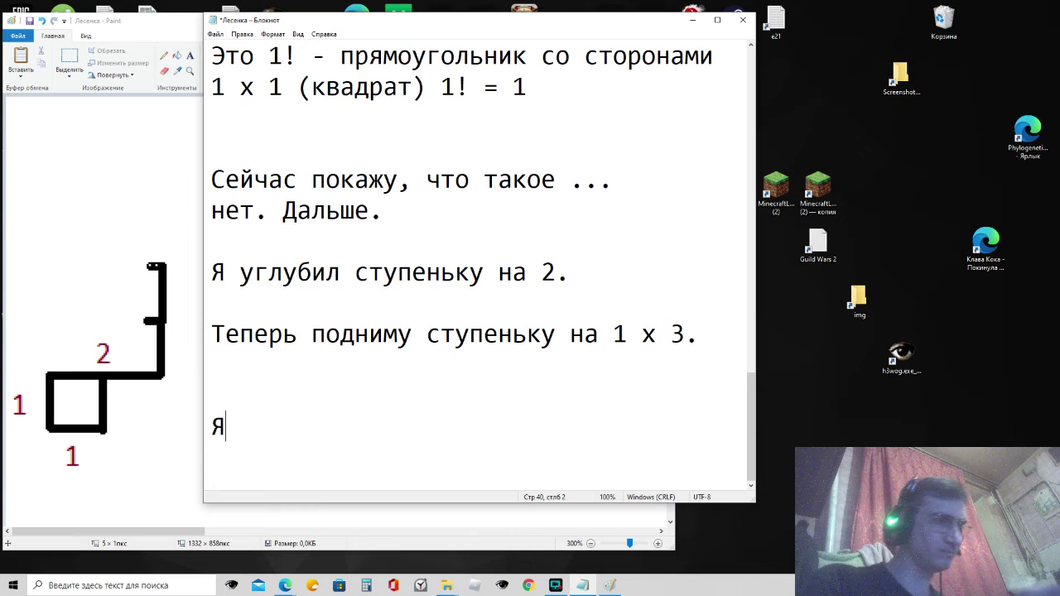
text( пытаю)
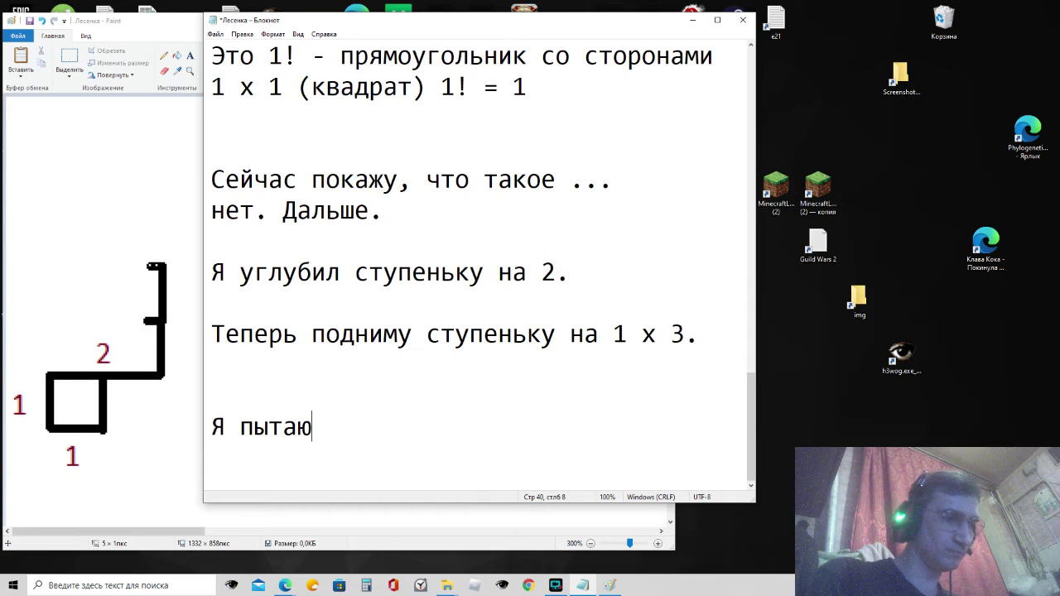
text(сь в)
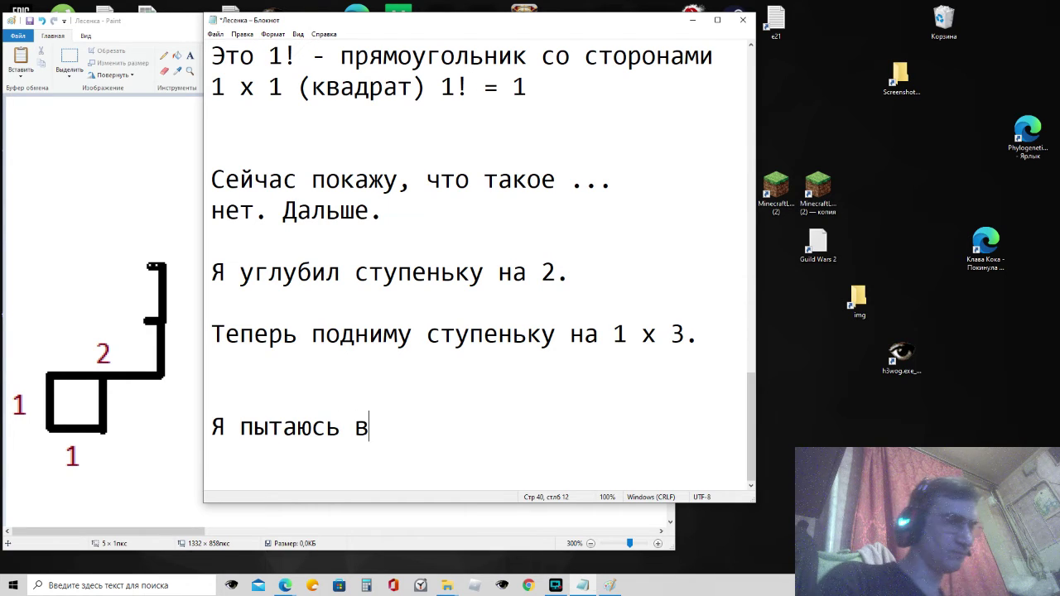
text(ыразить на экране)
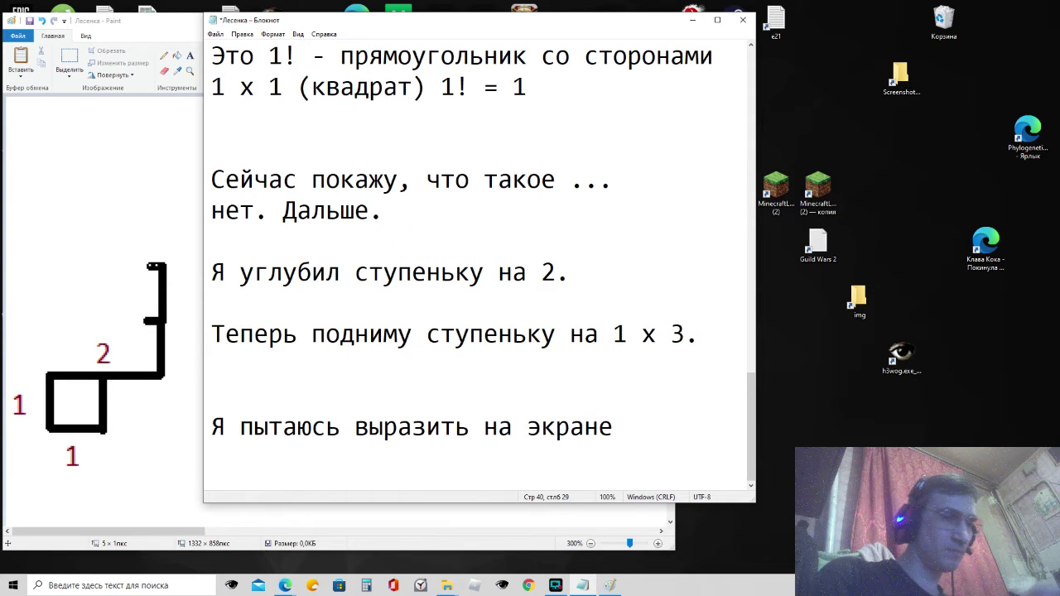
text( идк)
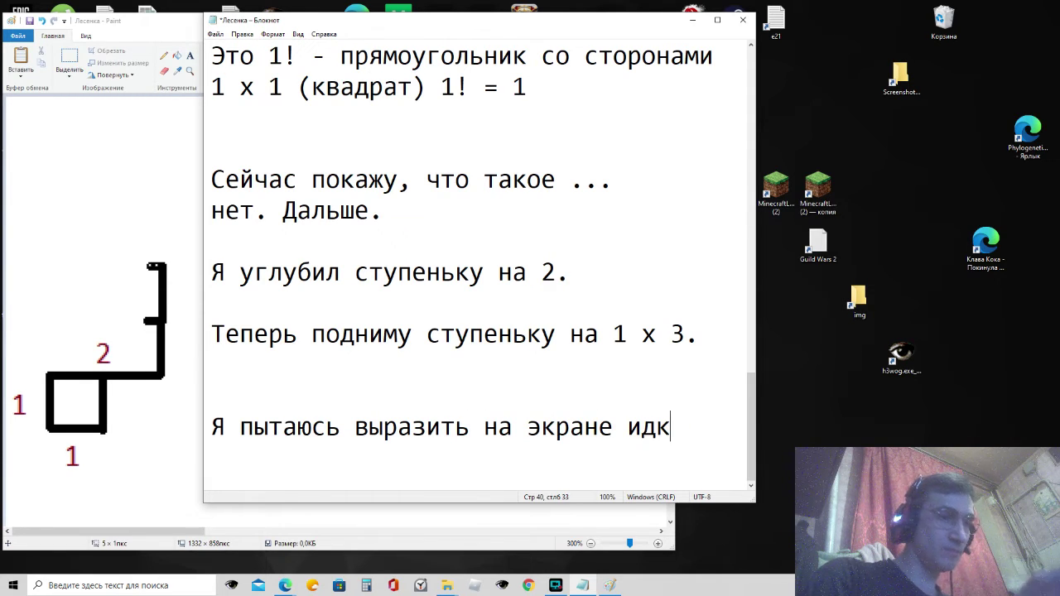
key(BackSpace)
text(ею)
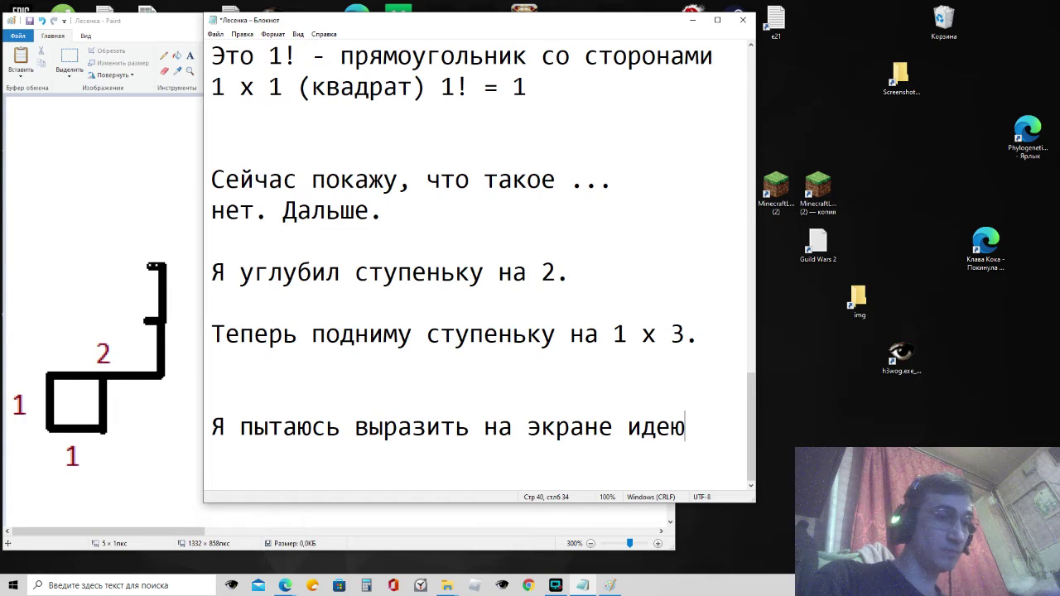
text(, )
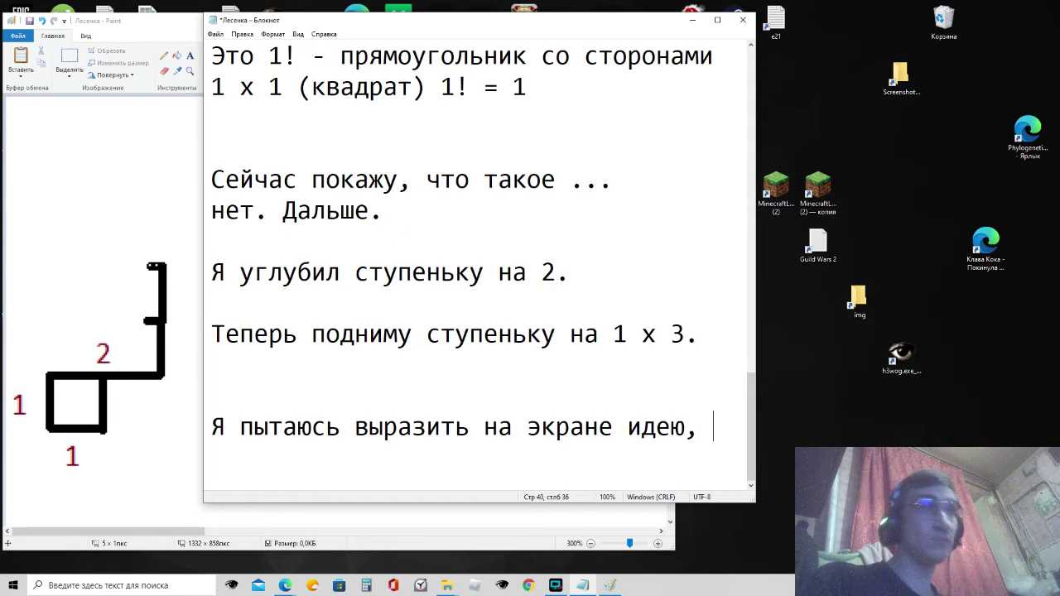
text(которая)
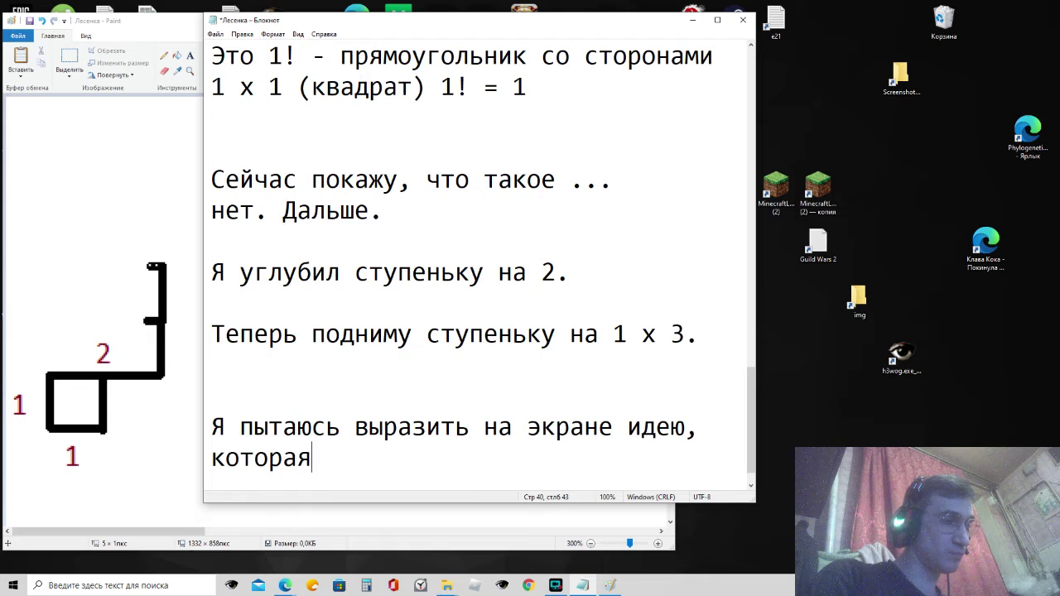
text( зародил)
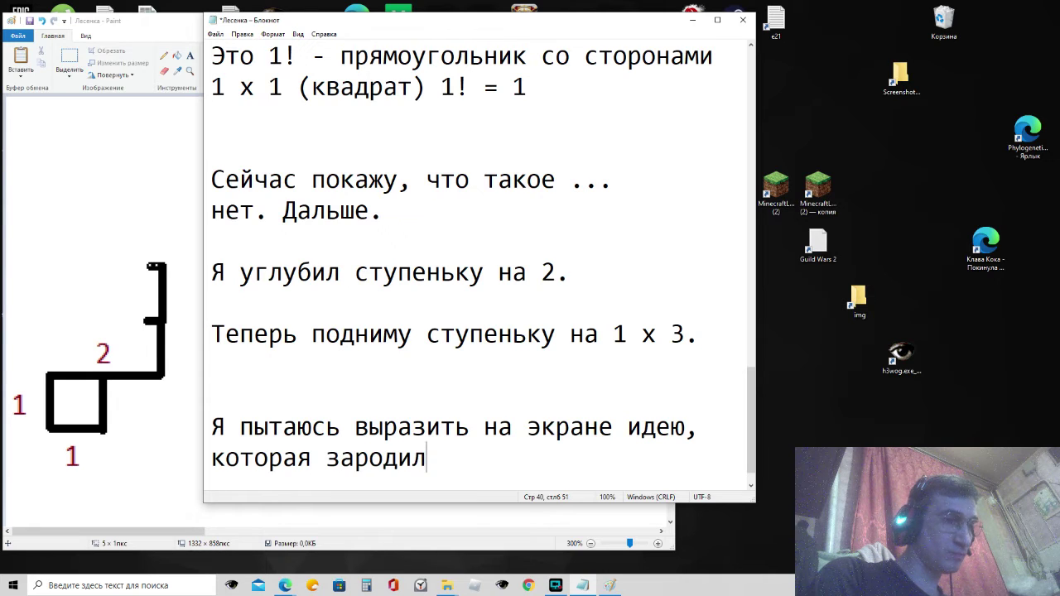
text(ась у ме)
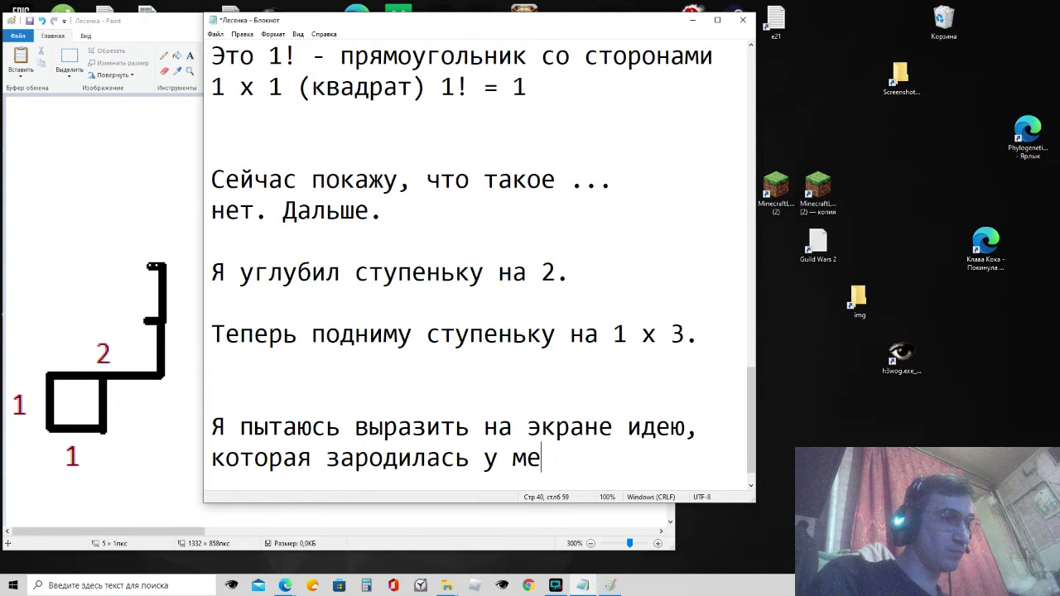
text(ня в голове.)
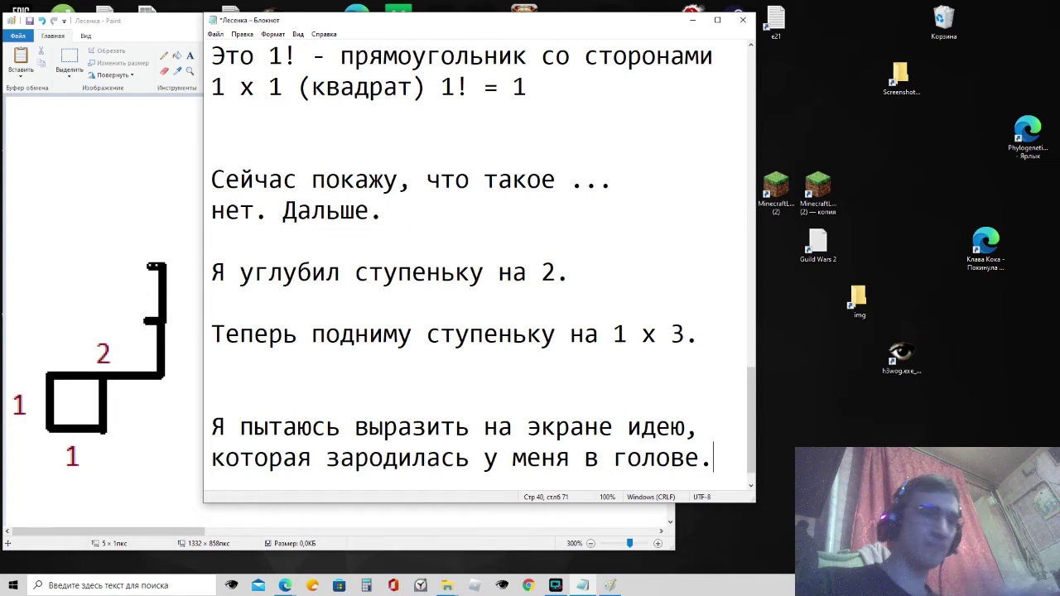
Step: Add the sentence "Не так быстро..." to the end of the paragraph, followed by several blank lines
text( Не та)
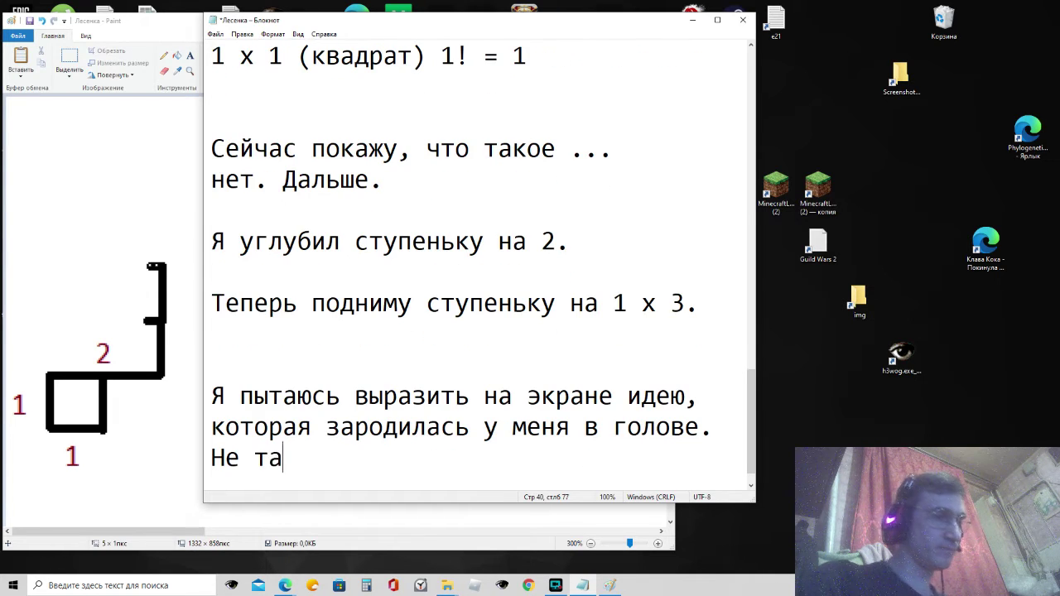
text(к быстр)
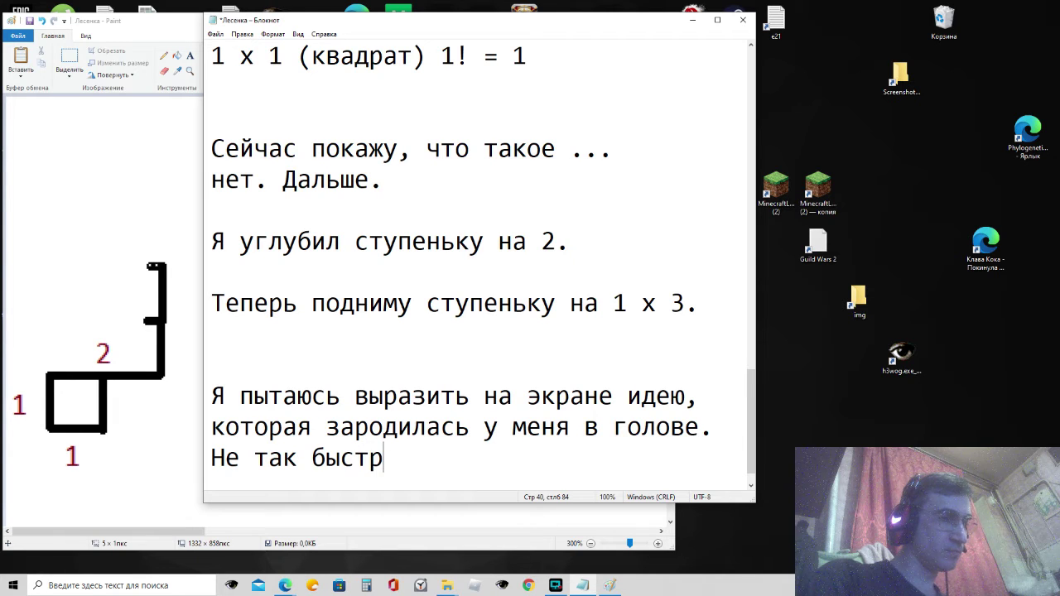
text(о...)
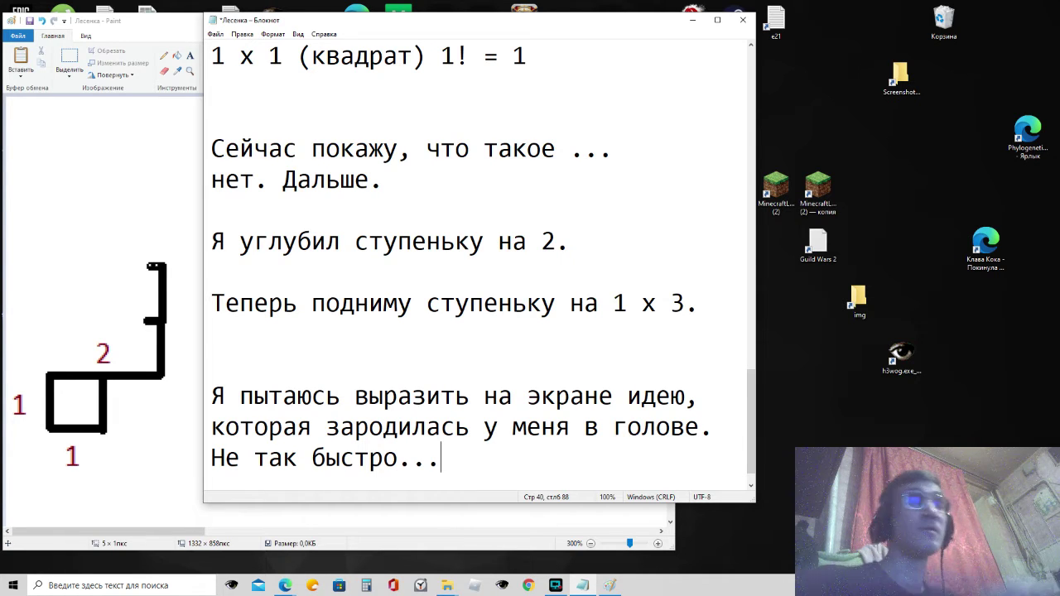
key(Return)
key(Return)
key(Return)
key(Return)
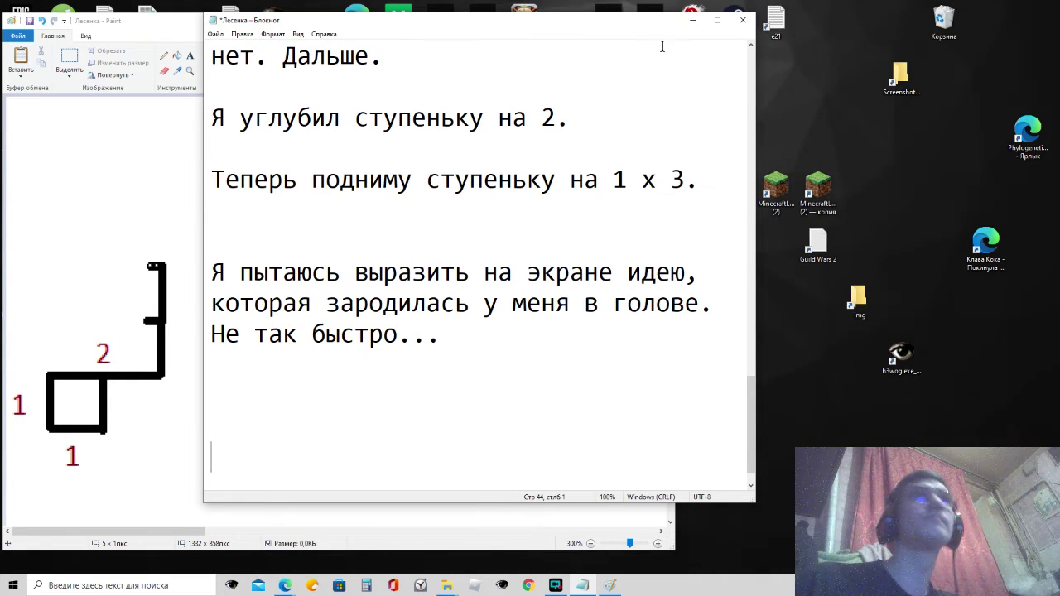
Step: Return to the Paint drawing and erase the two horizontal ticks extending left from the vertical line
click(693, 21)
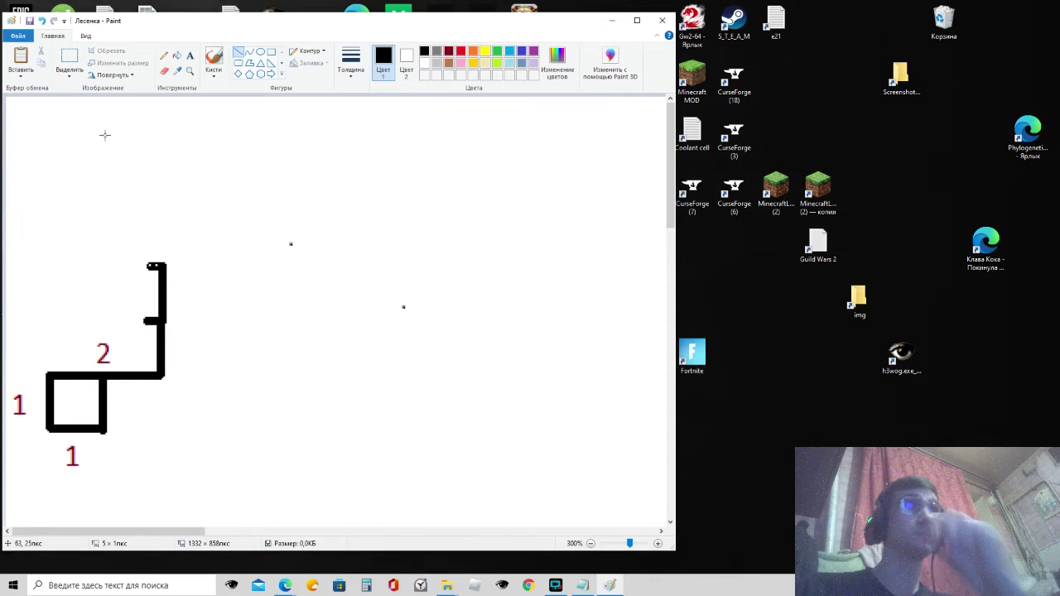
click(164, 70)
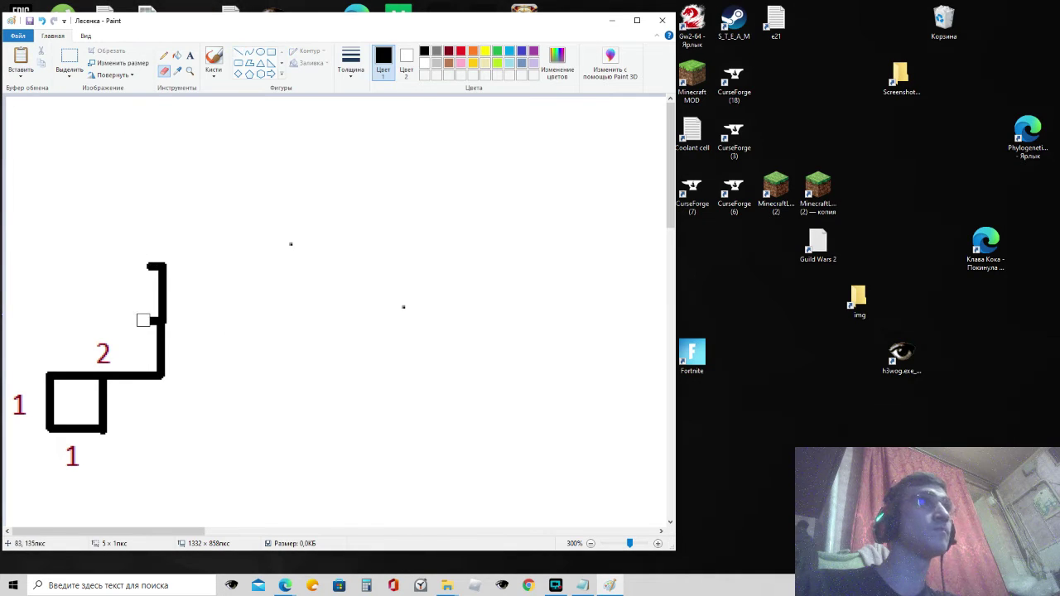
click(145, 265)
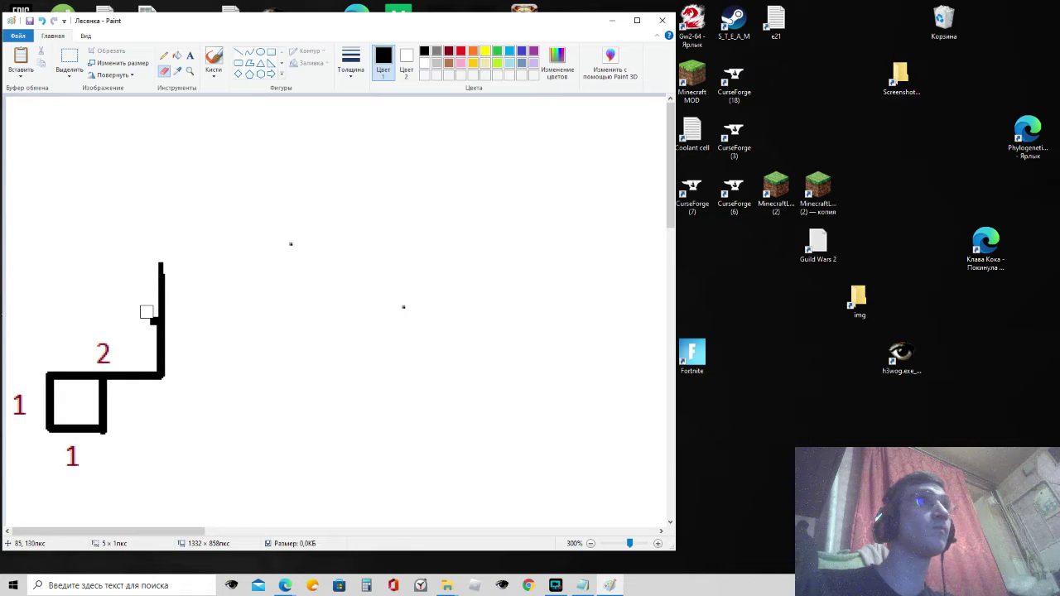
drag(146, 307, 146, 317)
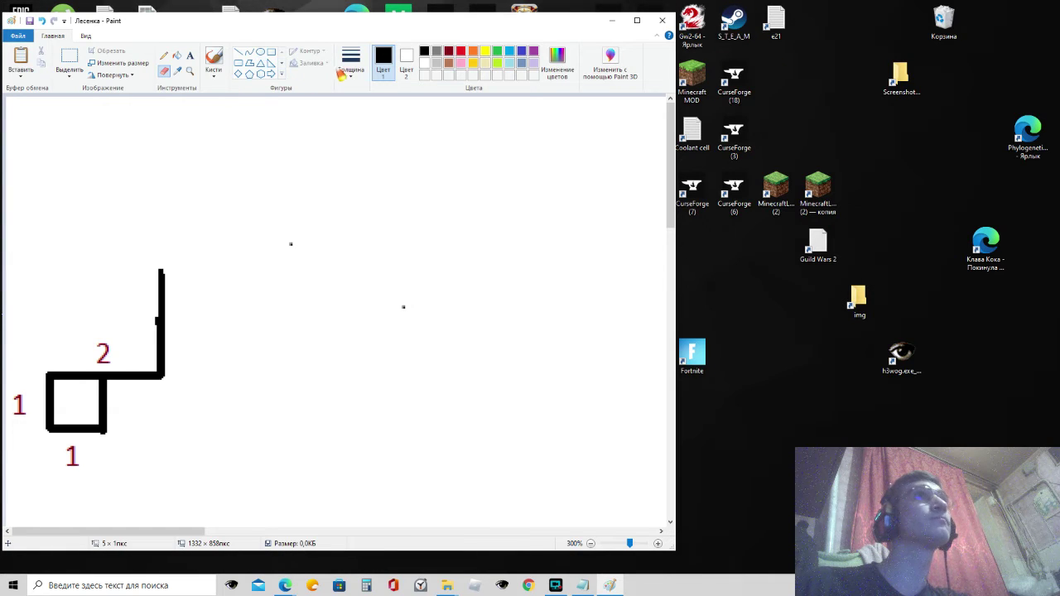
Step: Redraw the partly erased upper segment of the vertical line in black and trim its top end with the eraser
click(240, 52)
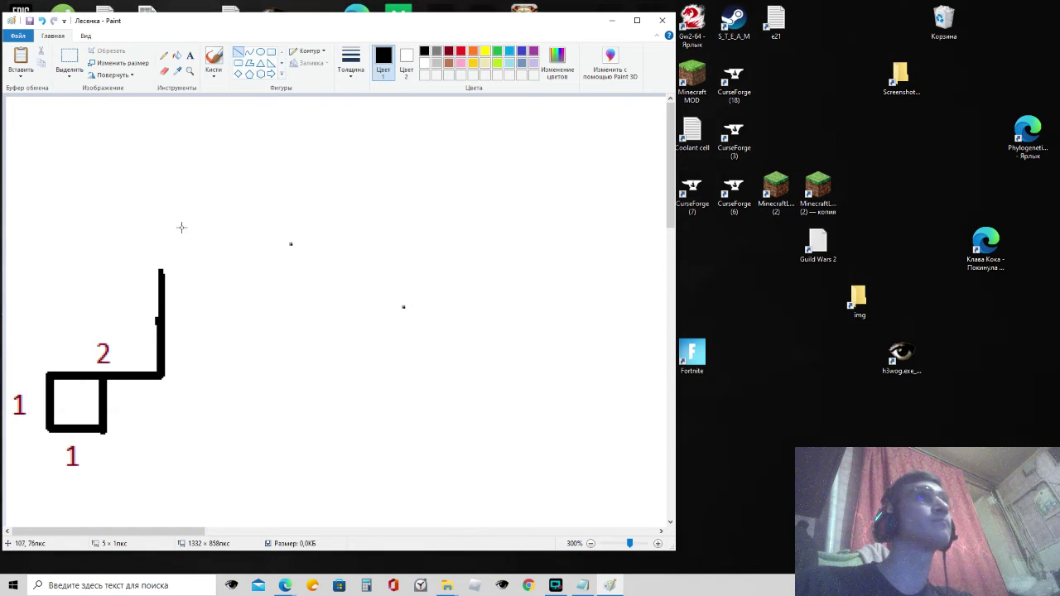
drag(160, 318, 161, 265)
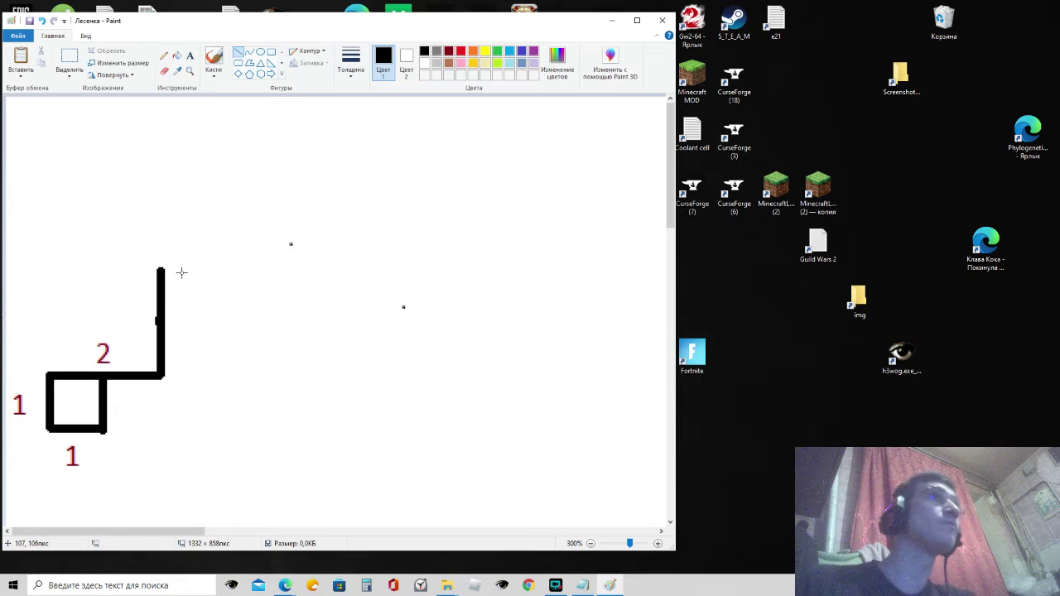
drag(161, 271, 159, 272)
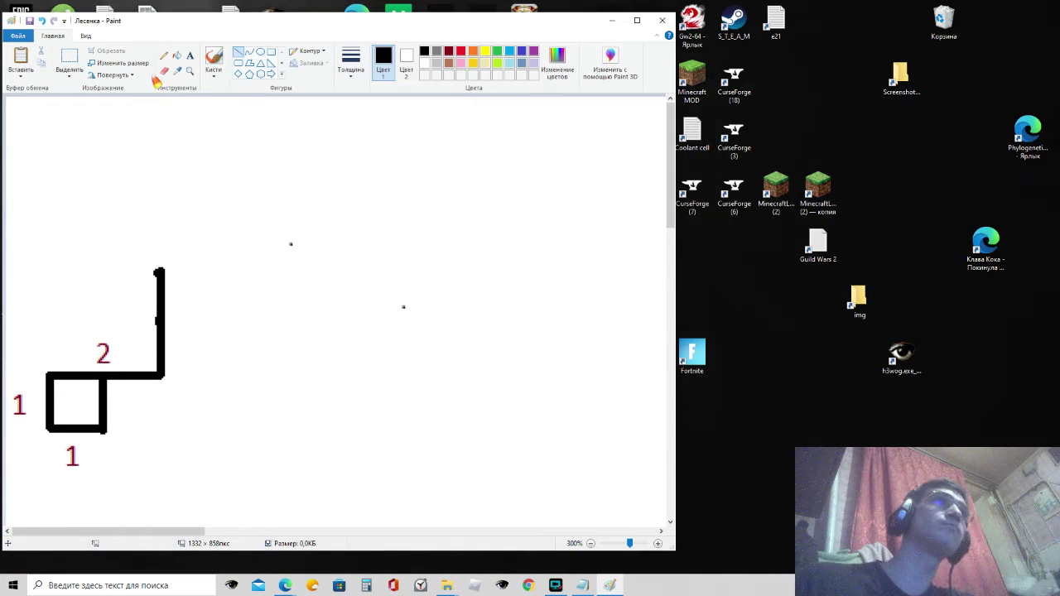
click(164, 70)
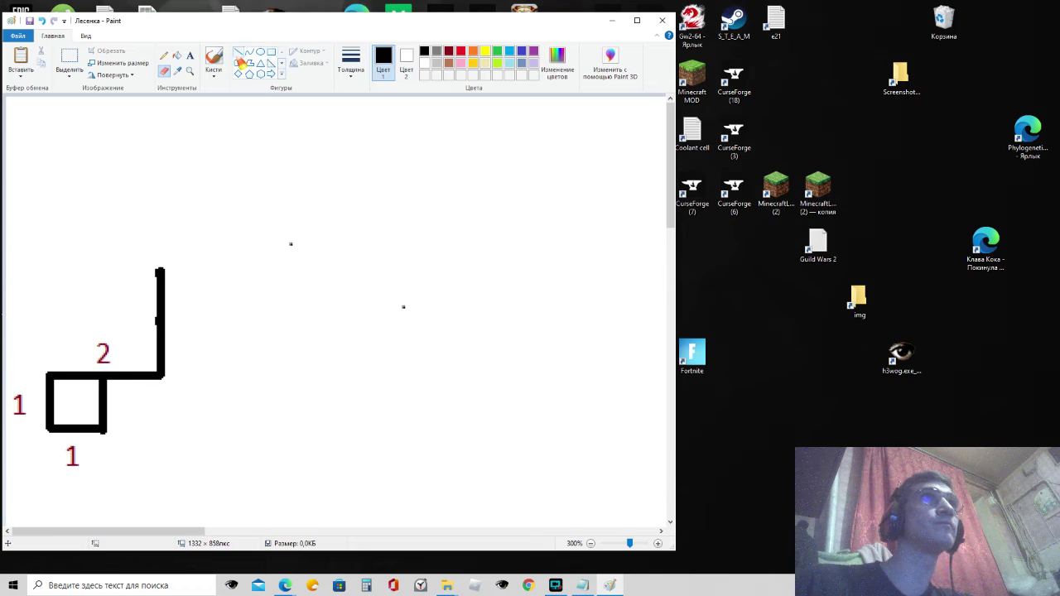
click(239, 51)
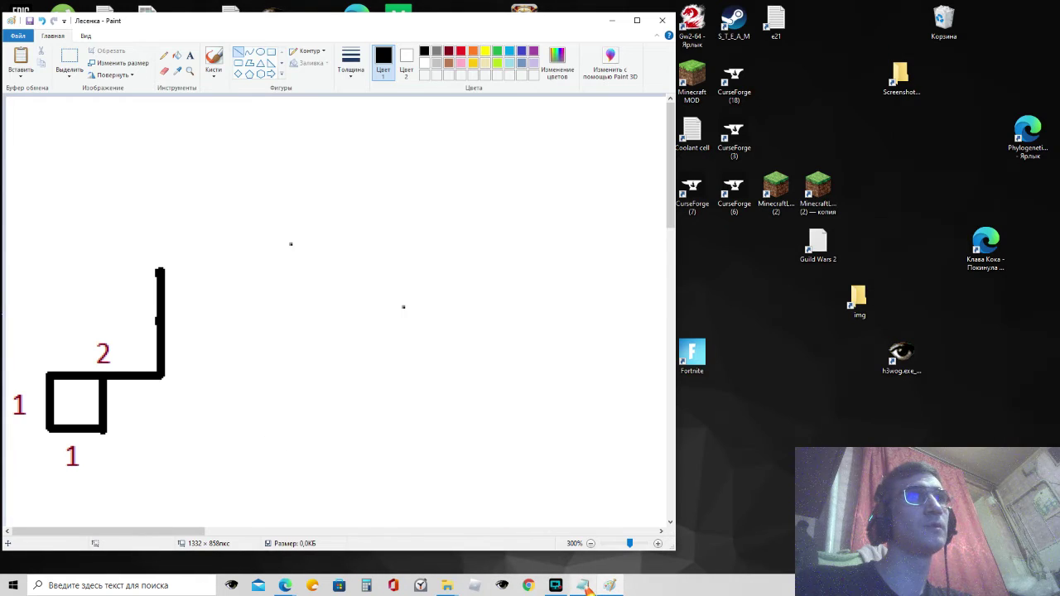
Step: Switch to the note and write "Я поднял ступеньку на расстояние 3-1" two blank lines below the last sentence
mouse_move(586, 588)
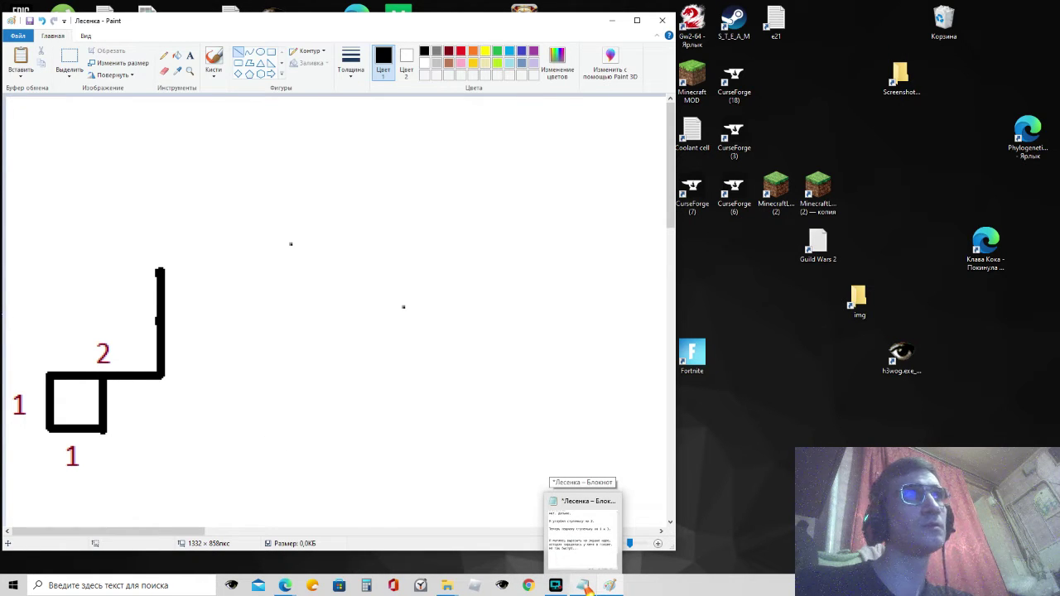
click(585, 587)
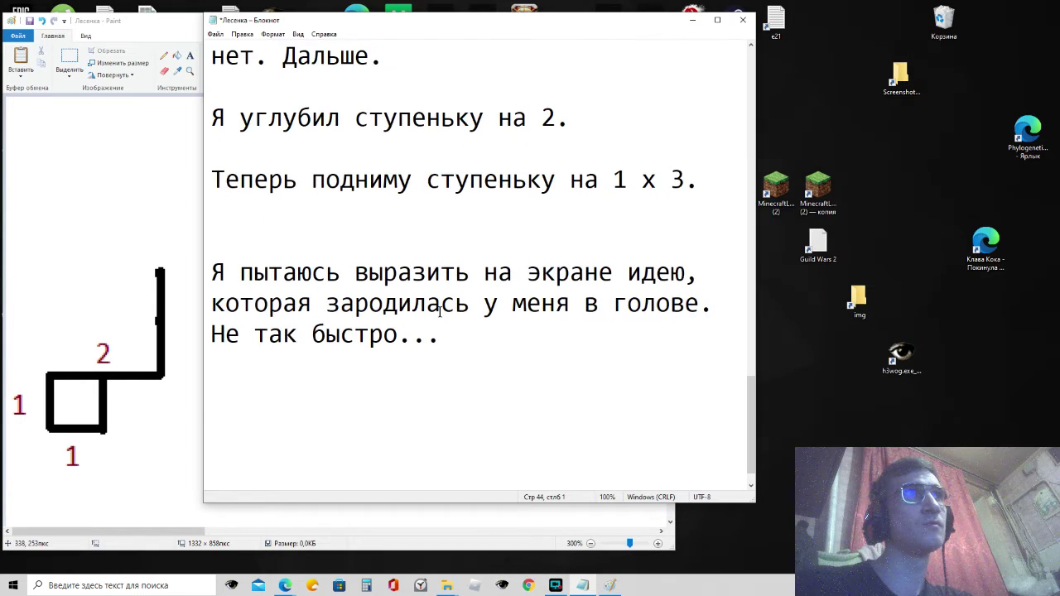
key(Return)
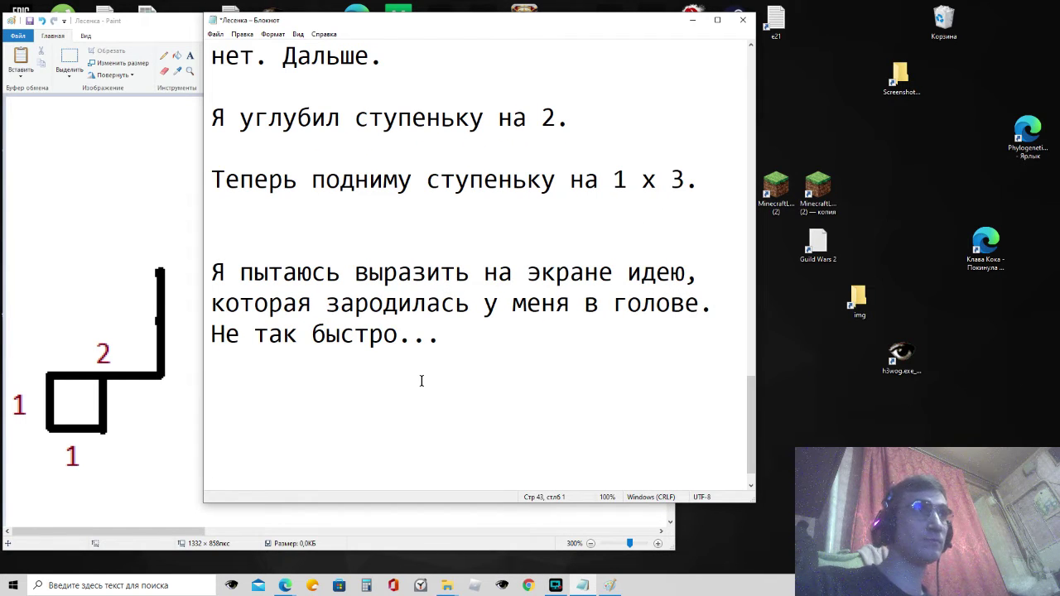
text(Я )
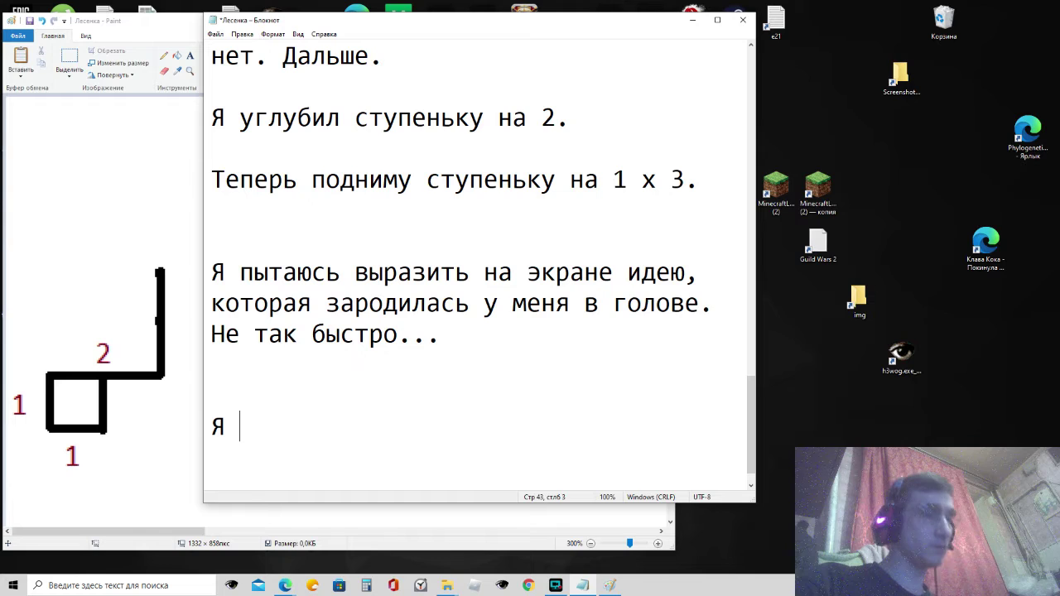
text(поднял )
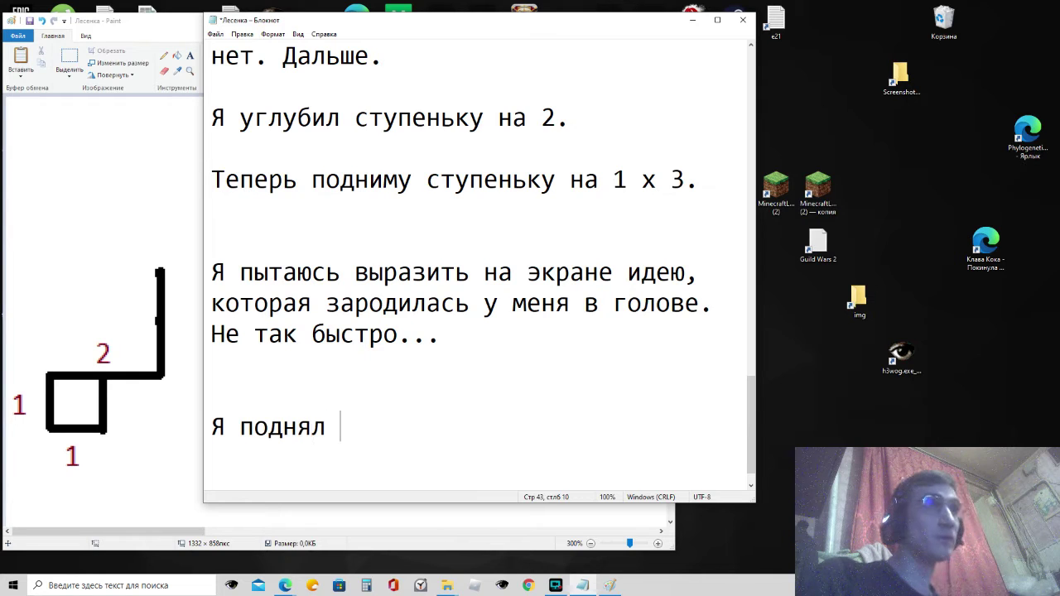
text(ступень)
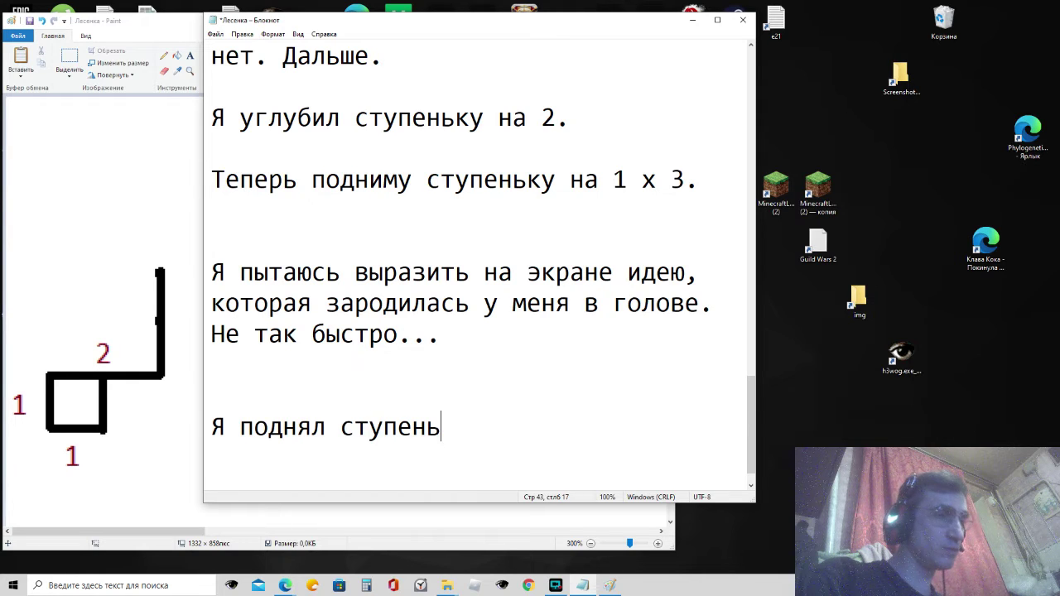
text(ку на рассс)
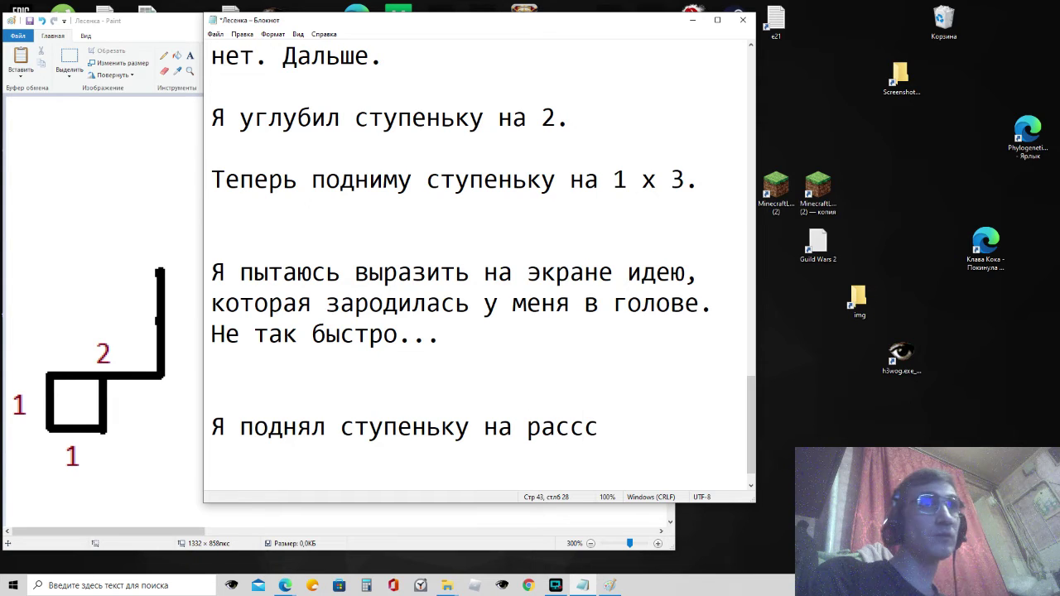
key(BackSpace)
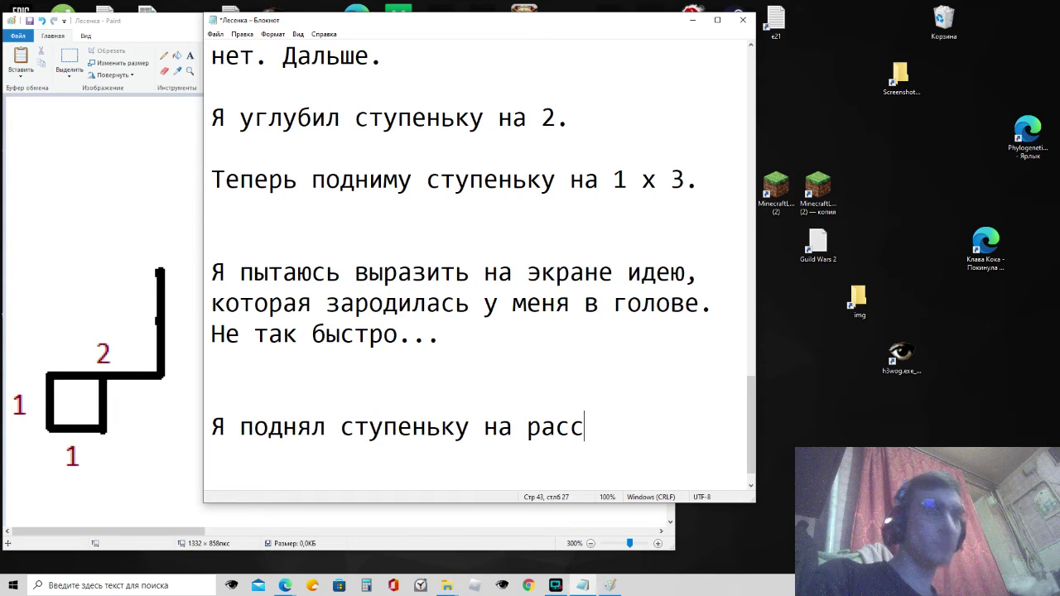
text(тояние)
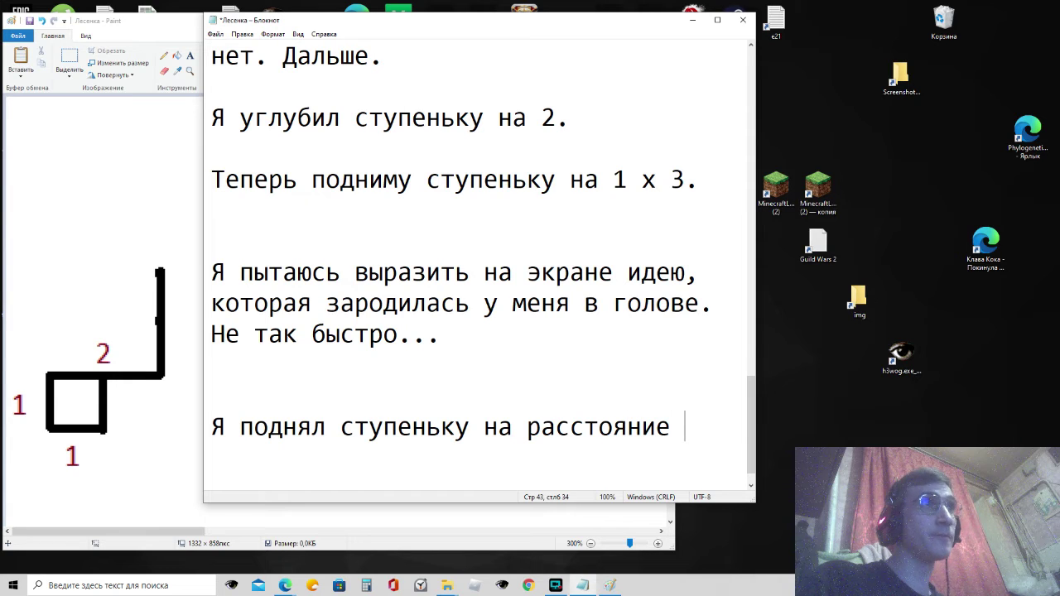
text( 3-1)
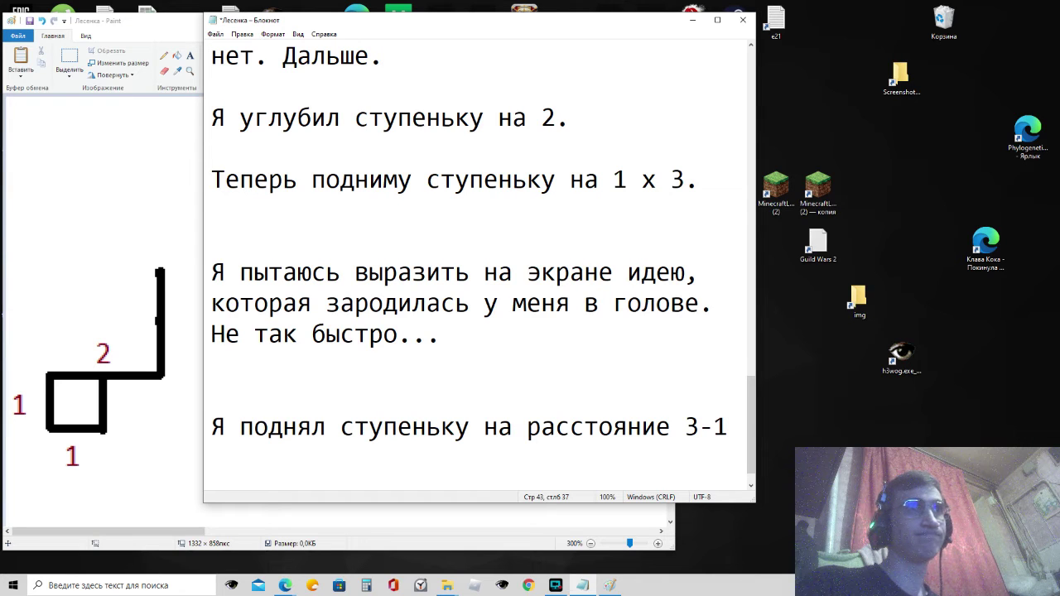
Step: Leave three blank lines and start a new sentence with "Теперь удлиню"
key(Return)
key(Return)
key(Return)
key(Return)
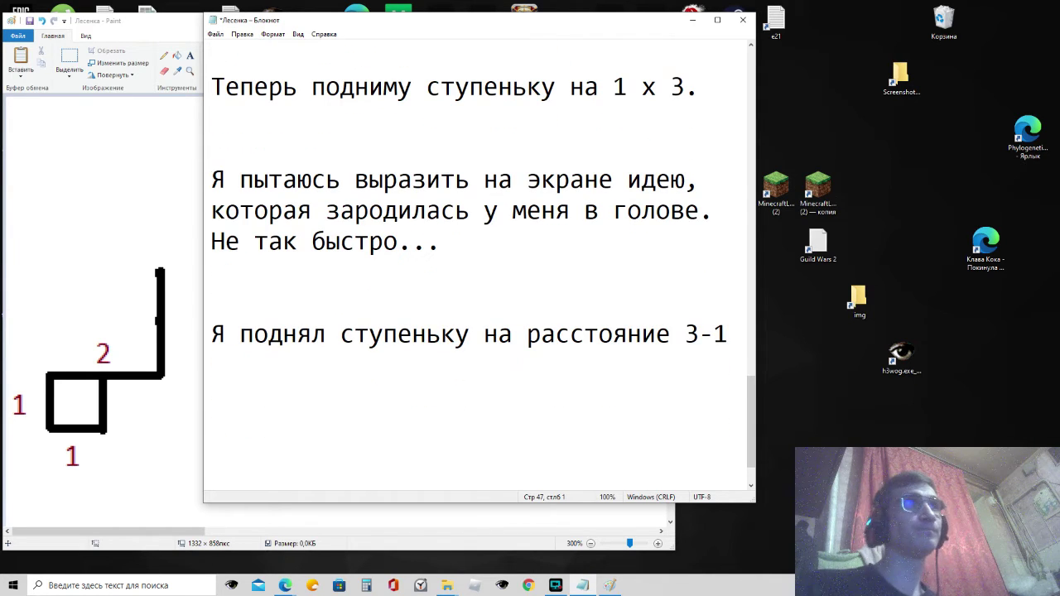
text(Те)
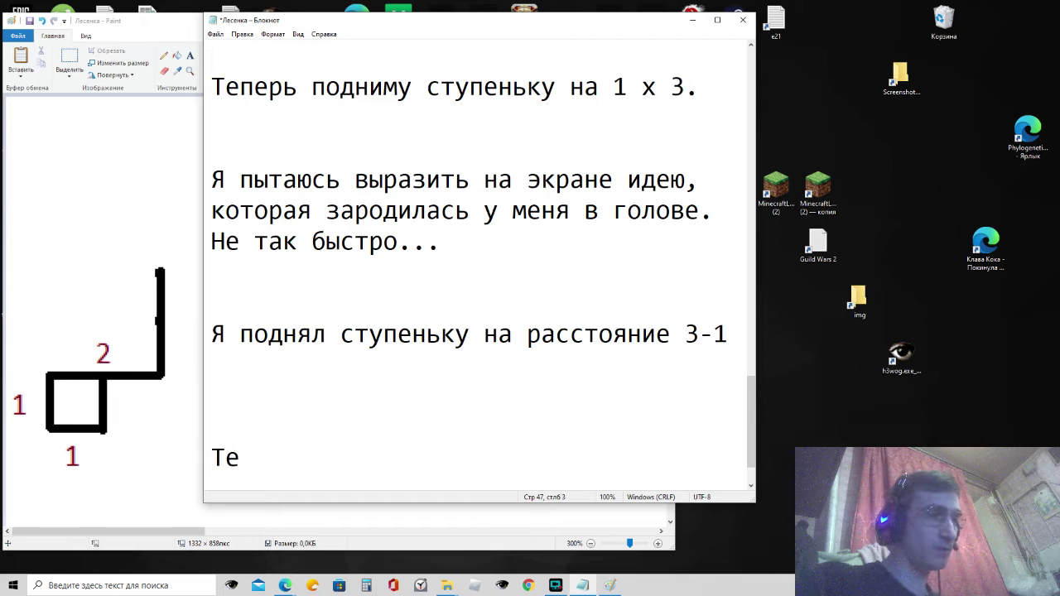
text(ре)
key(BackSpace)
key(BackSpace)
text(п)
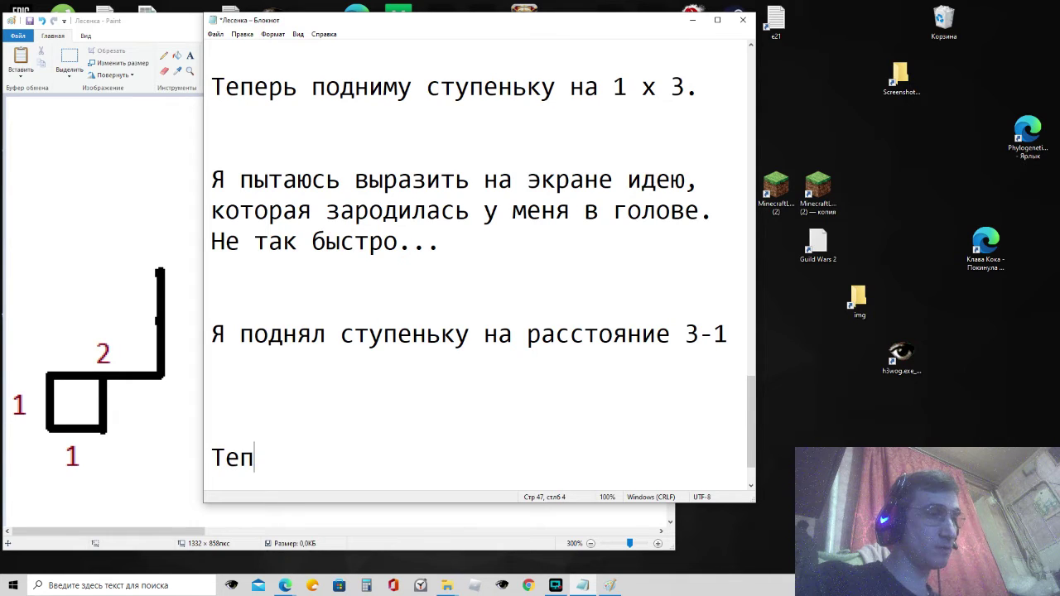
text(ерь )
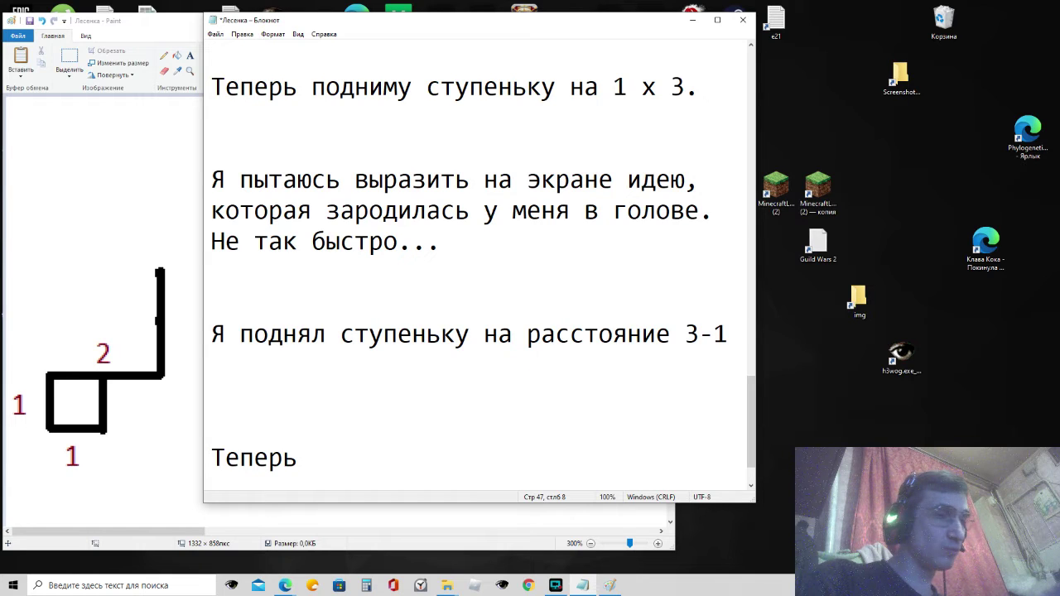
text(удлиню)
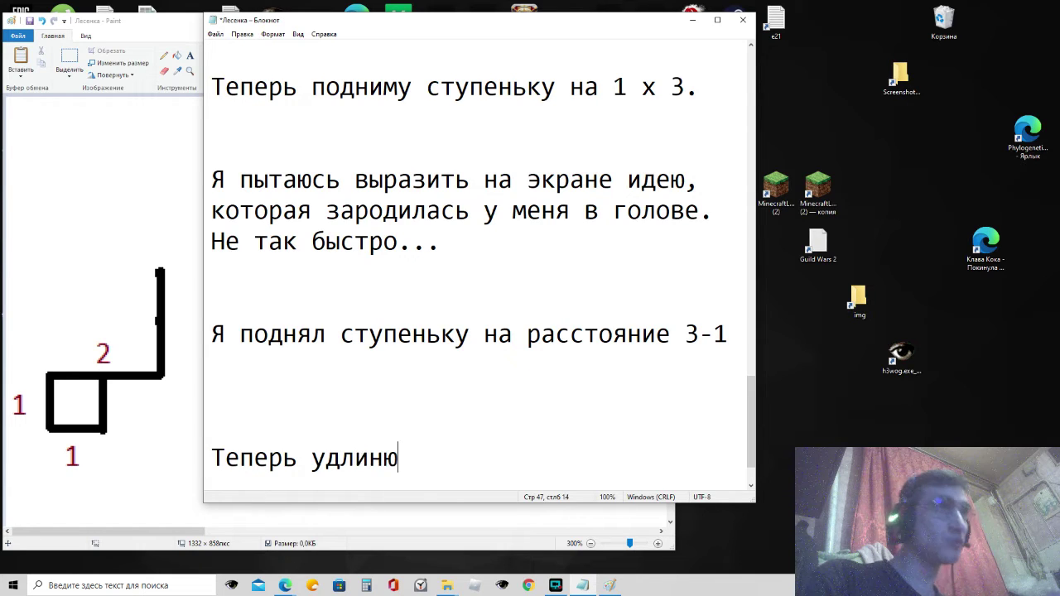
Step: Reword the new sentence to read "Теперь углублю ступеньку на..."
key(BackSpace)
key(BackSpace)
key(BackSpace)
key(BackSpace)
key(BackSpace)
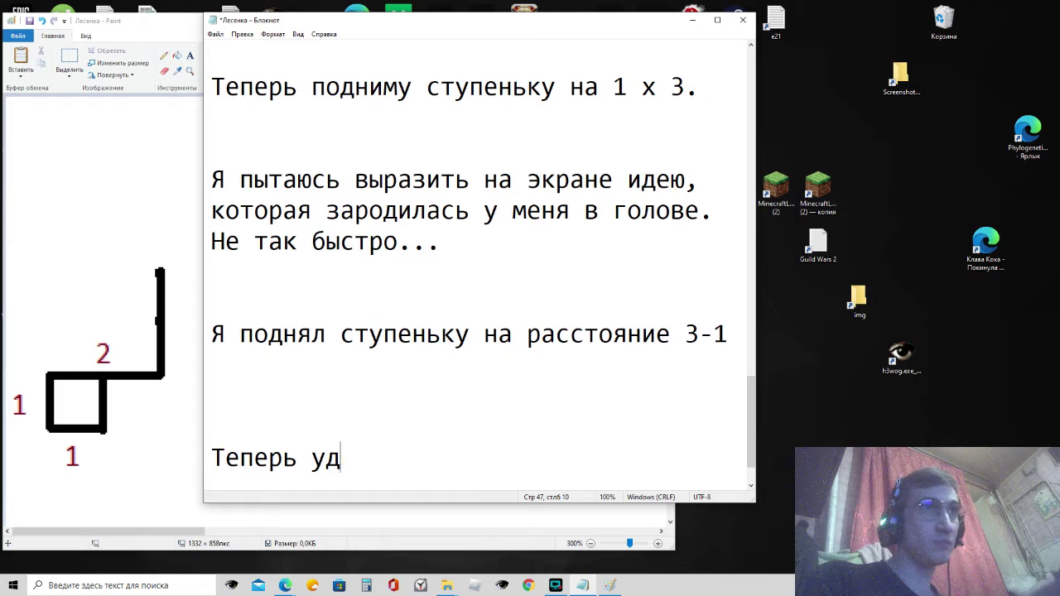
text(глуб)
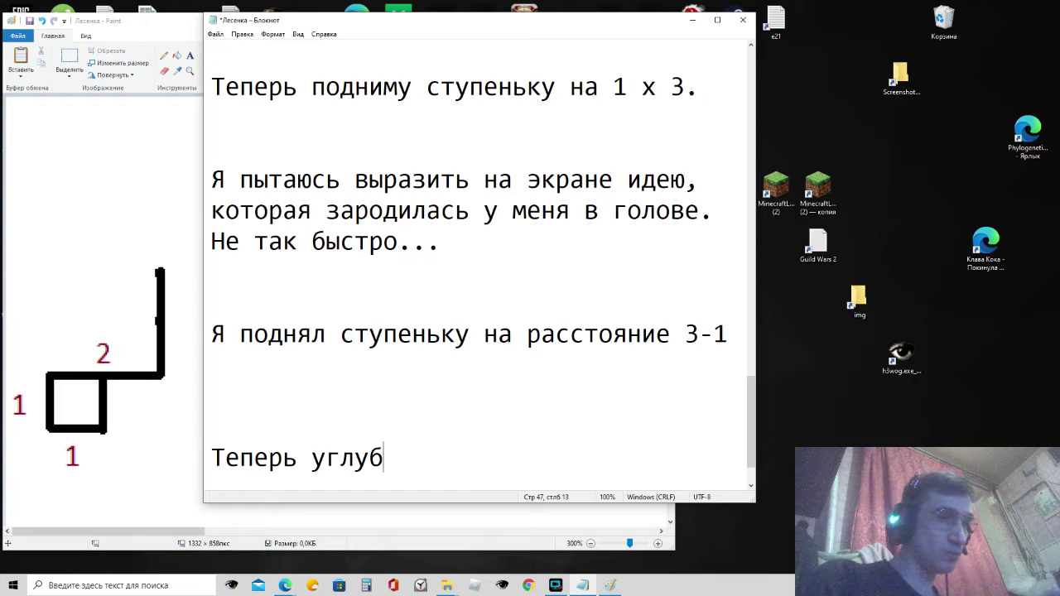
text(лю ст)
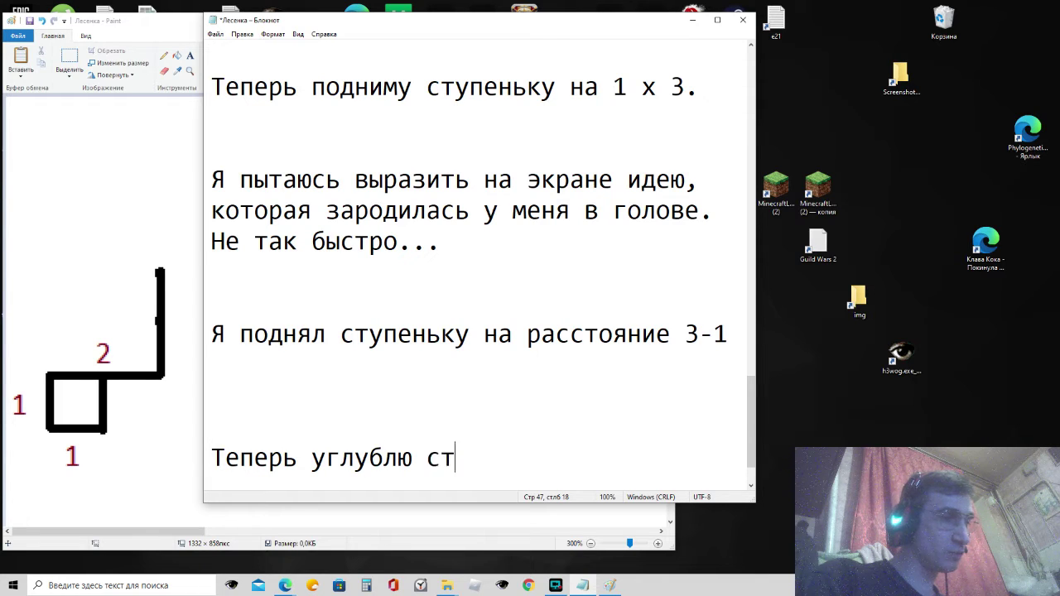
text(упеньку на)
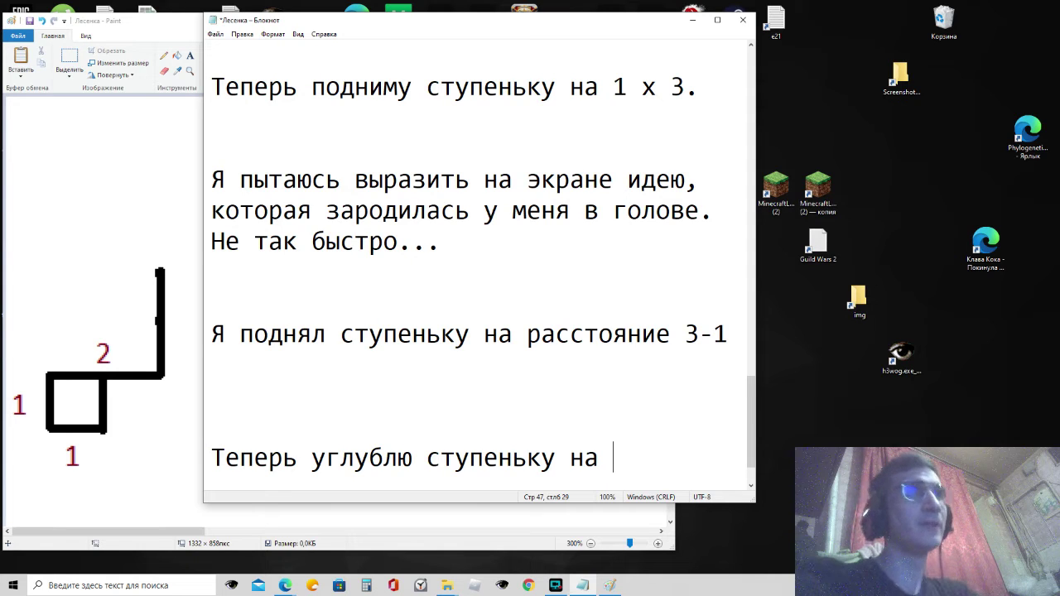
key(BackSpace)
text(...)
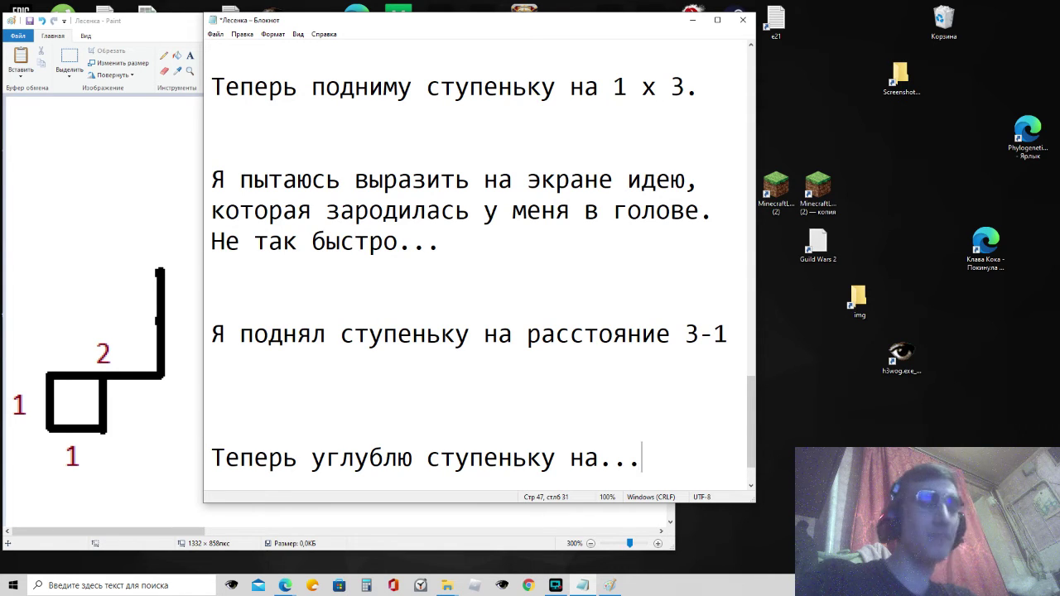
Step: Check the Paint drawing, return to the note and replace the ellipsis after "ступеньку на" with "2 x 4 - 2"
click(693, 20)
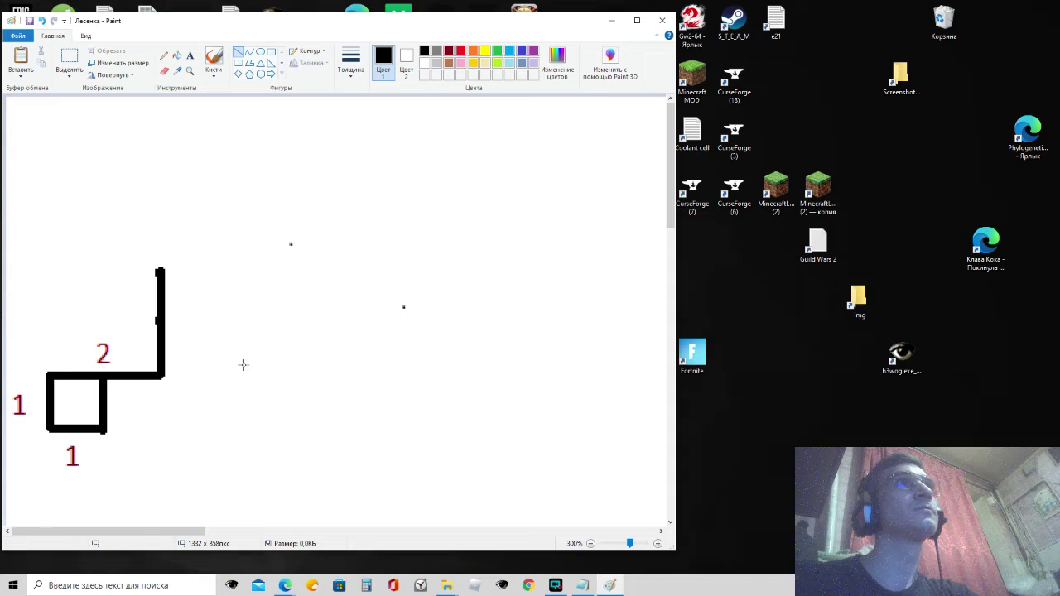
click(582, 585)
key(BackSpace)
key(BackSpace)
key(BackSpace)
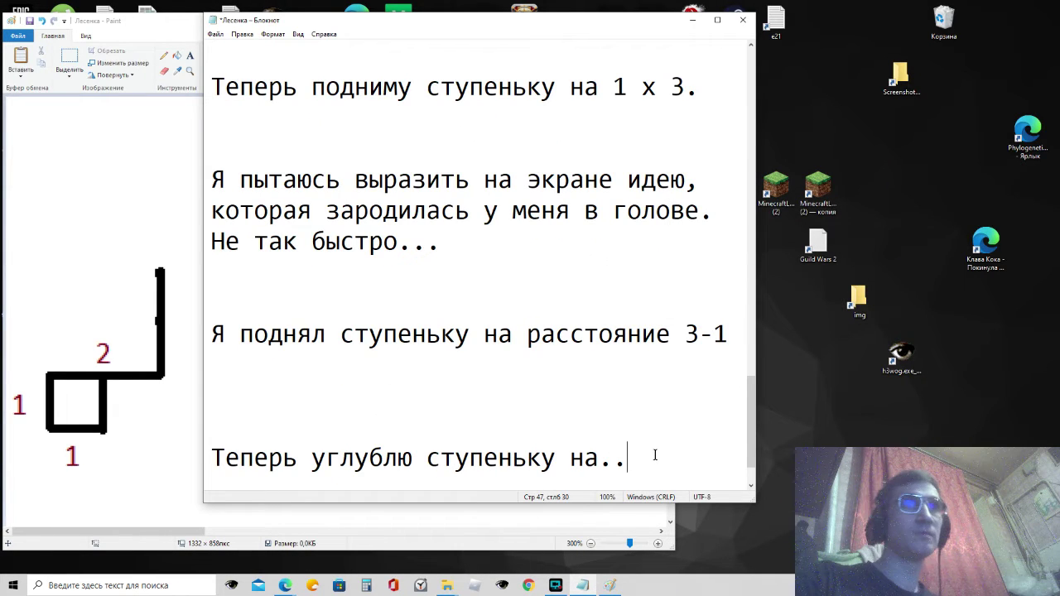
text(2x)
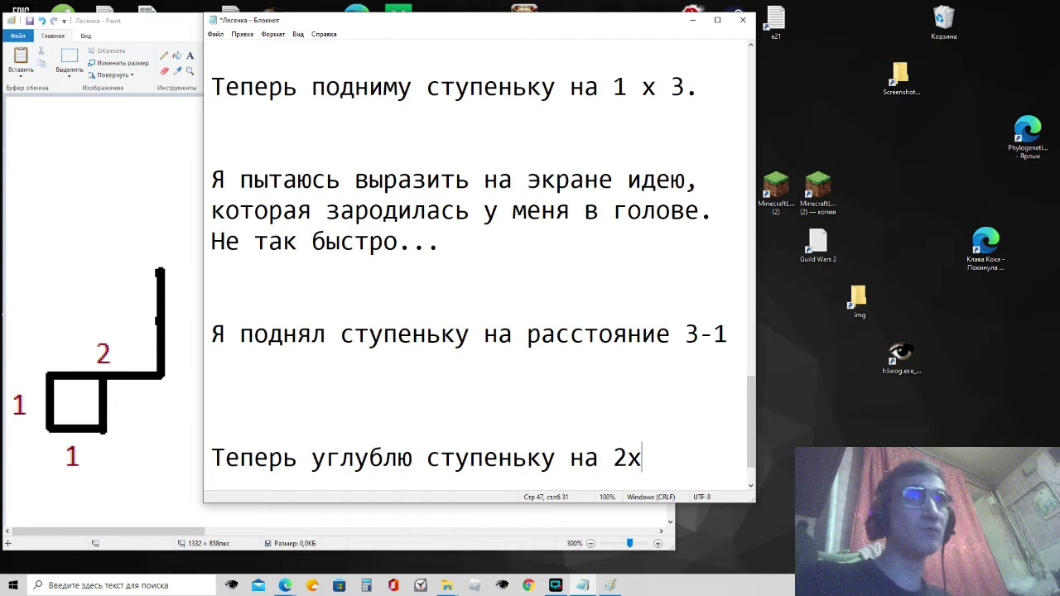
key(BackSpace)
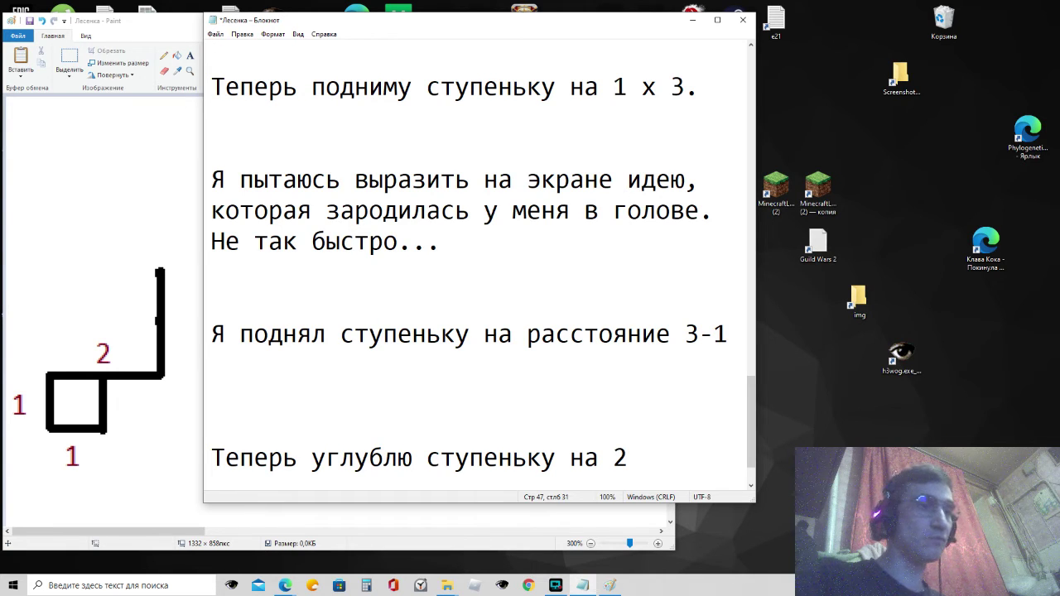
text(x 4)
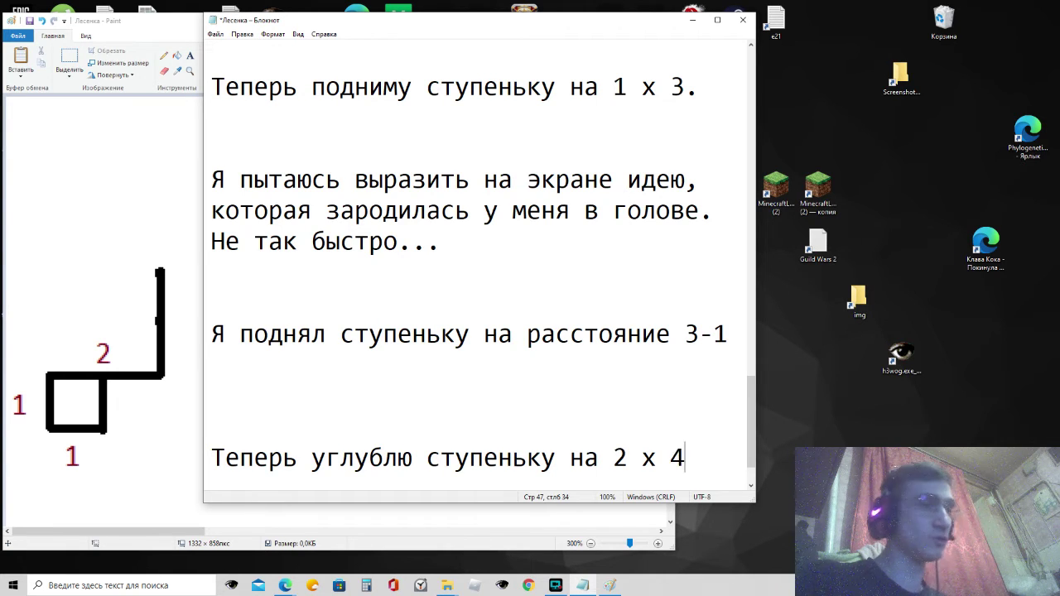
text( - 2)
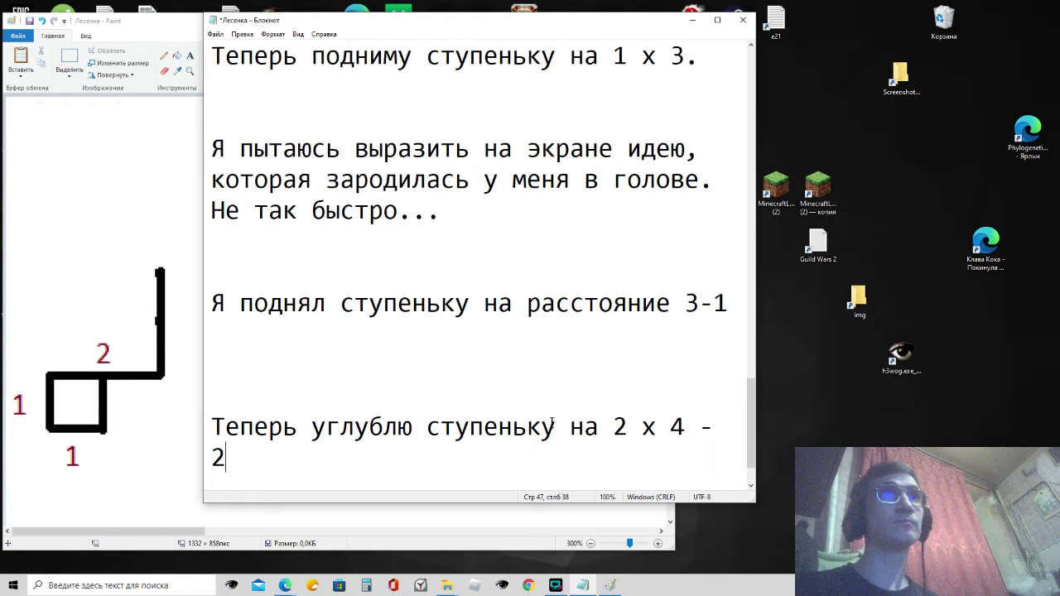
Step: Move the expression "2 x 4 - 2" onto its own line and complete it with "= 6"
click(598, 427)
key(Return)
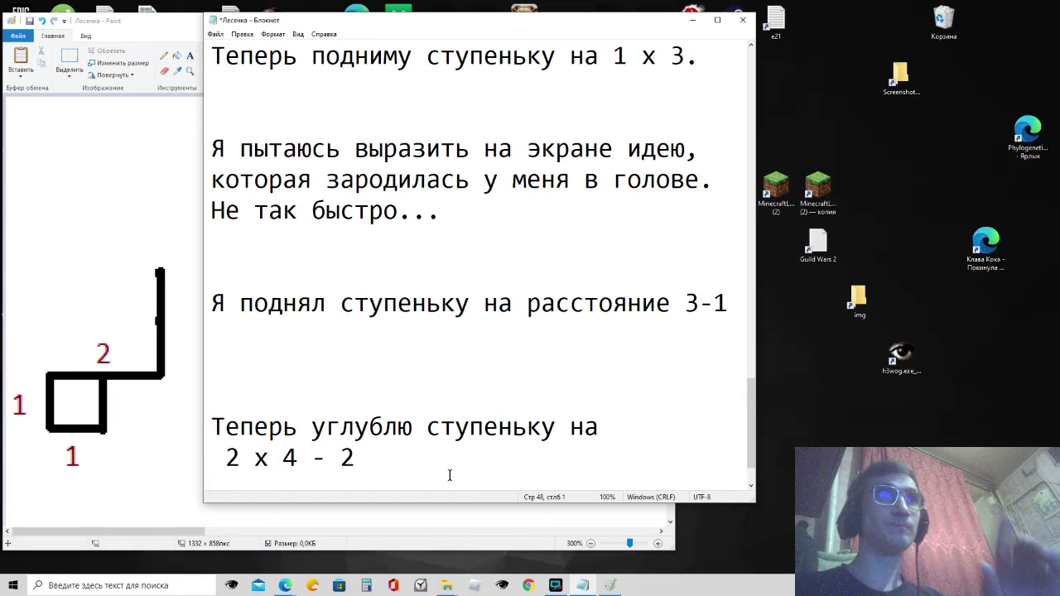
click(422, 459)
text(=)
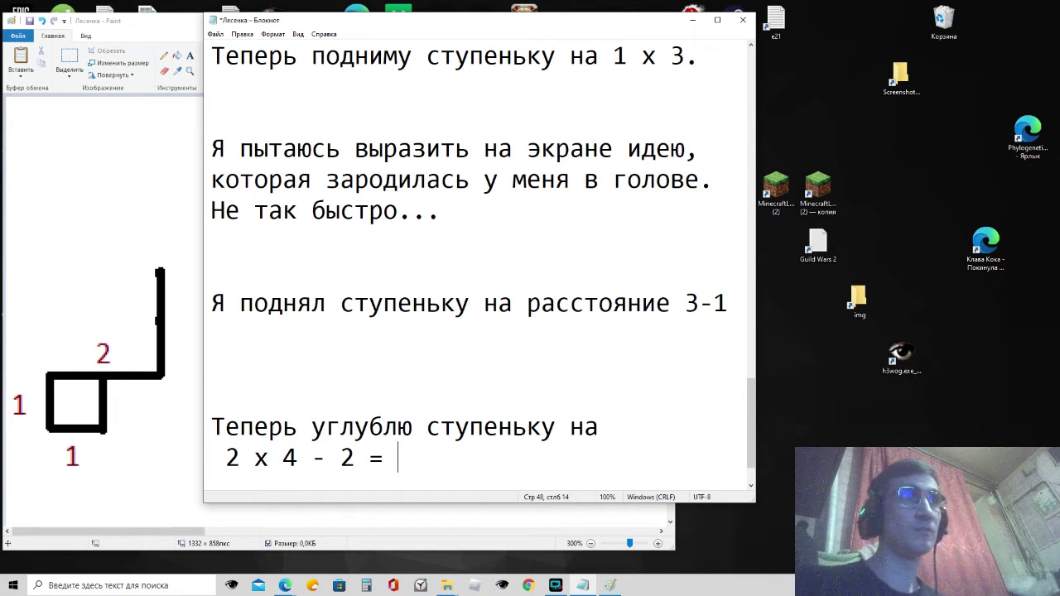
text( 6)
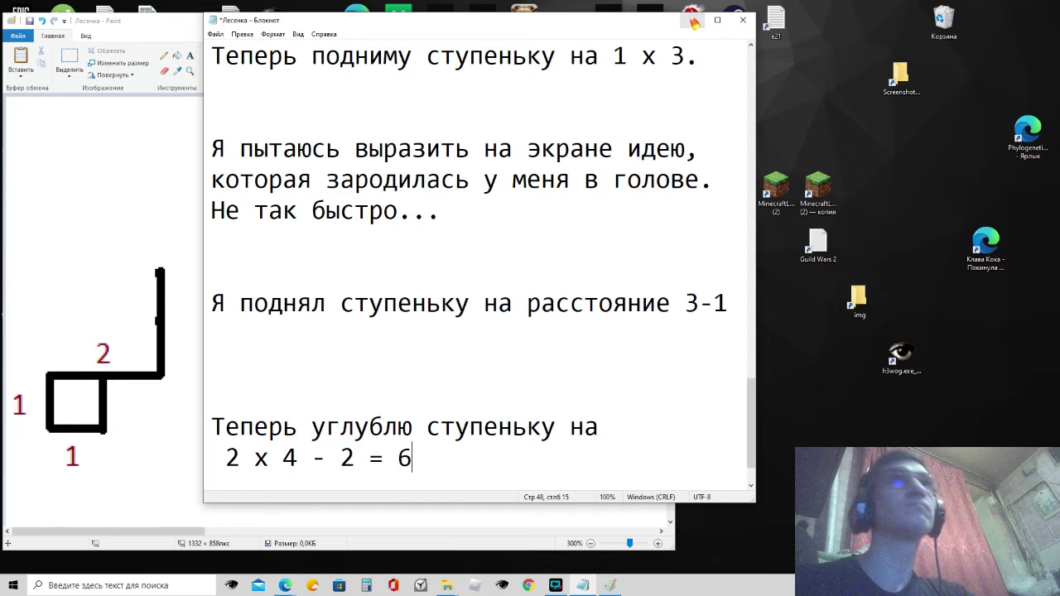
Step: Return to the Paint drawing, select the thick horizontal line under the label 2 and copy it
click(694, 20)
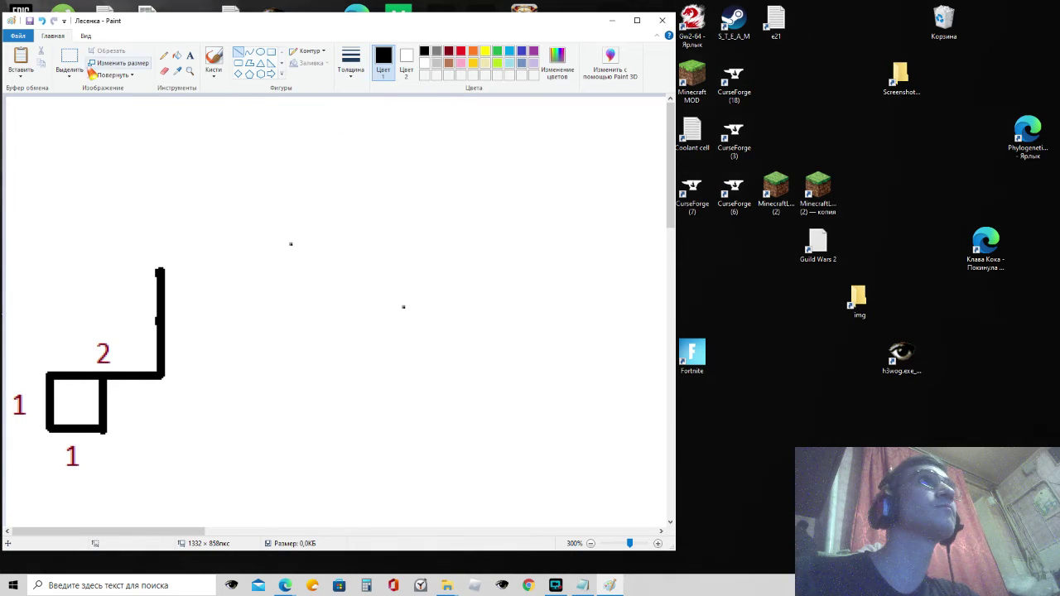
click(69, 73)
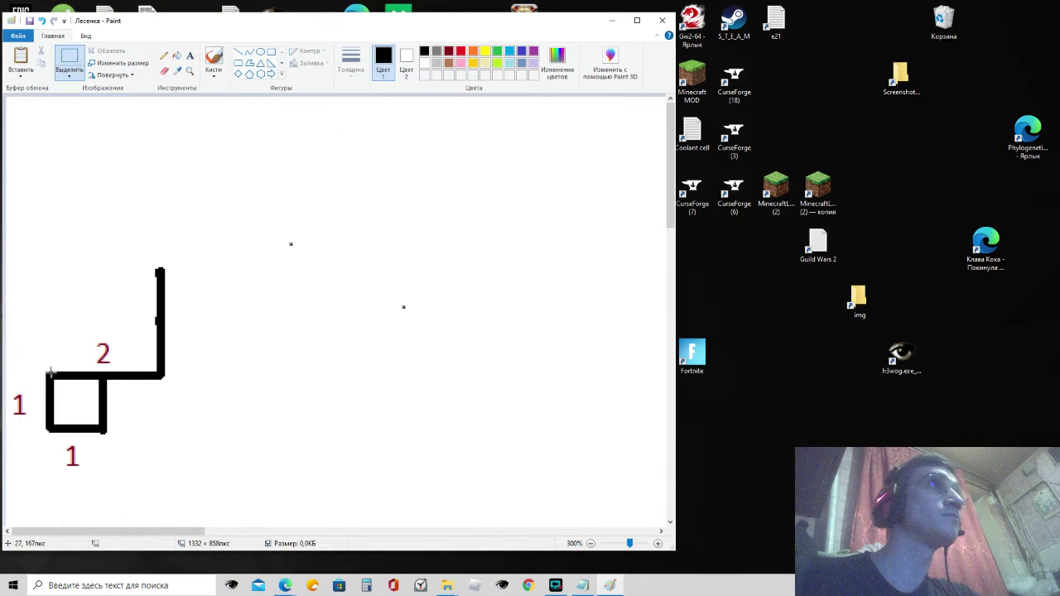
drag(48, 370, 163, 380)
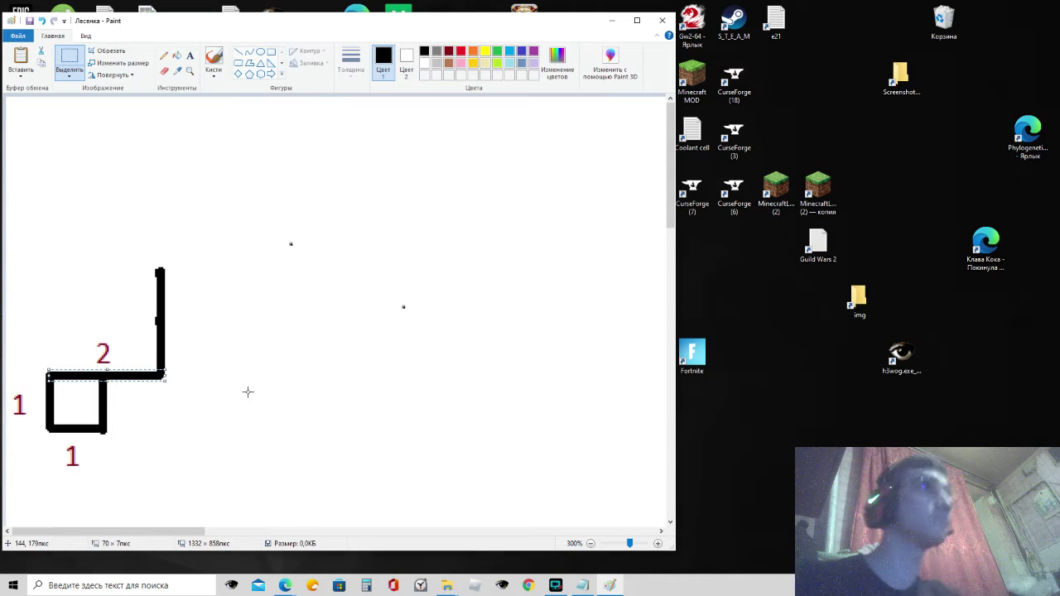
key(ctrl+c)
Step: Try to place a pasted copy of the horizontal line lower on the canvas, and undo the result
key(ctrl+v)
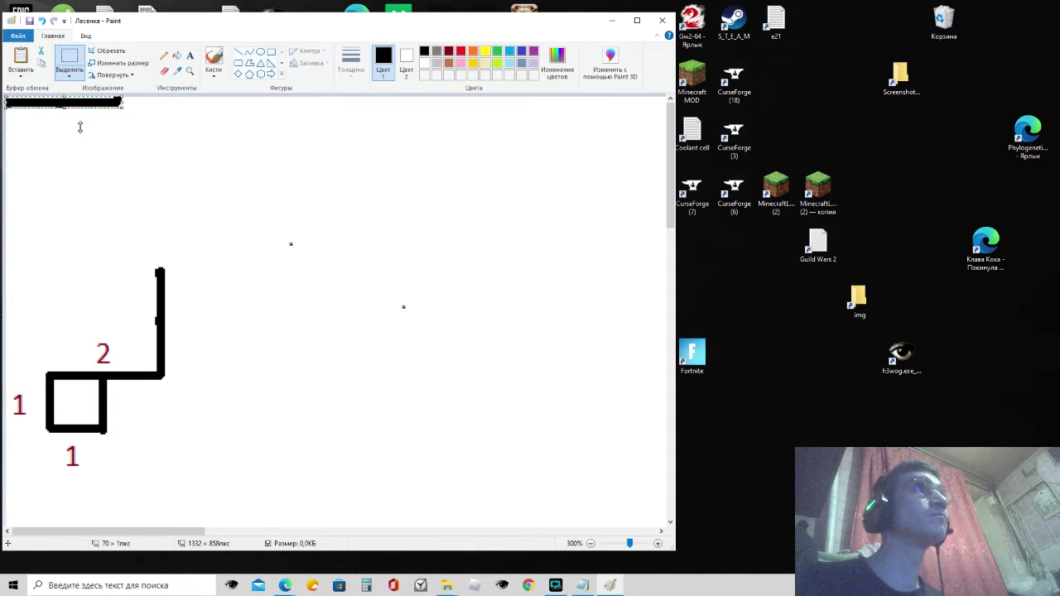
drag(64, 97, 102, 146)
click(155, 139)
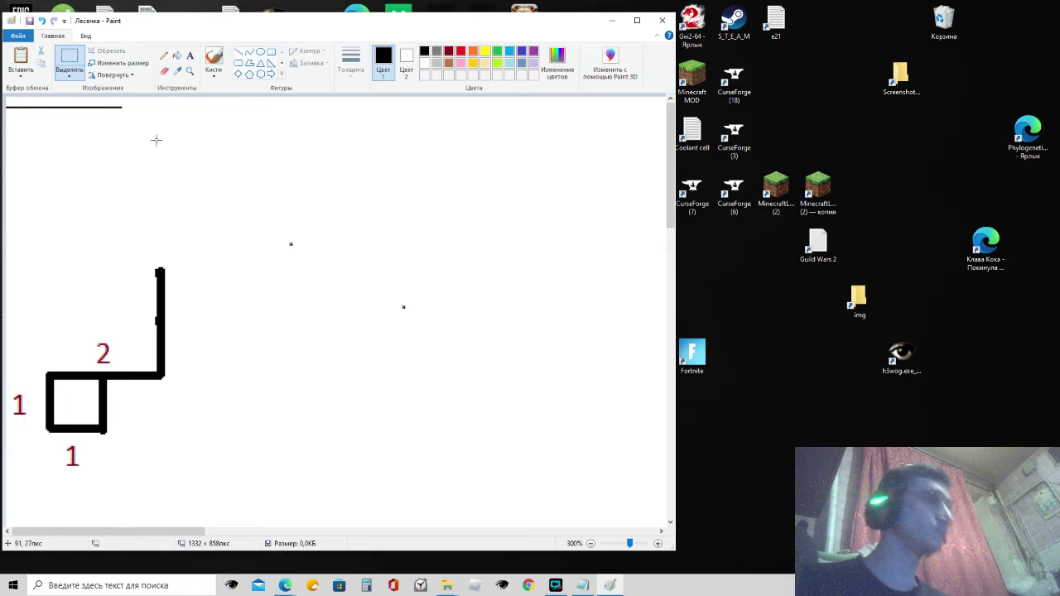
key(ctrl+z)
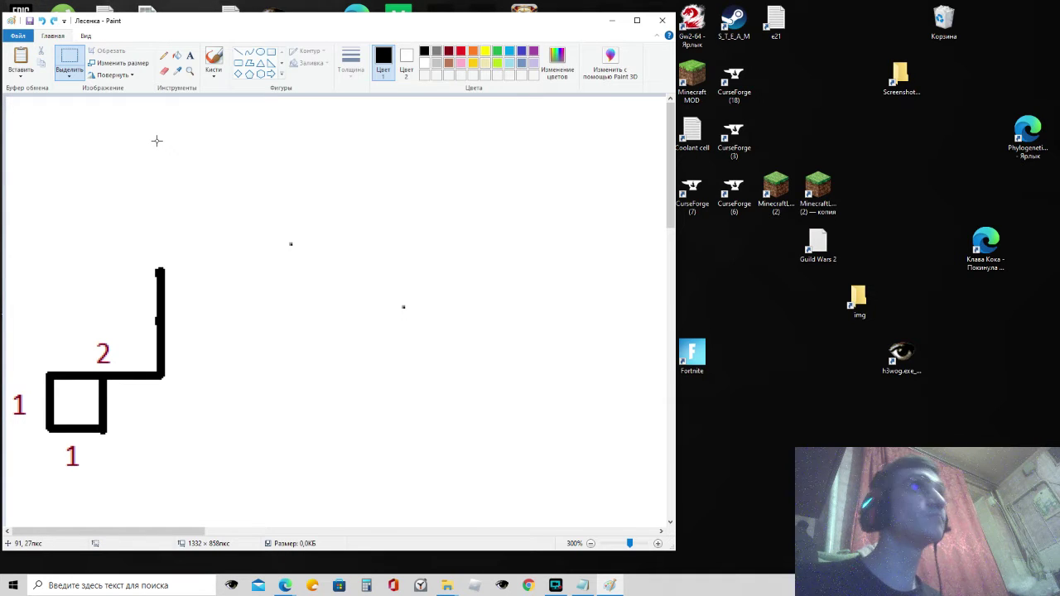
Step: Paste two copies of the horizontal line end to end, running right from the top of the thick vertical line
key(ctrl+z)
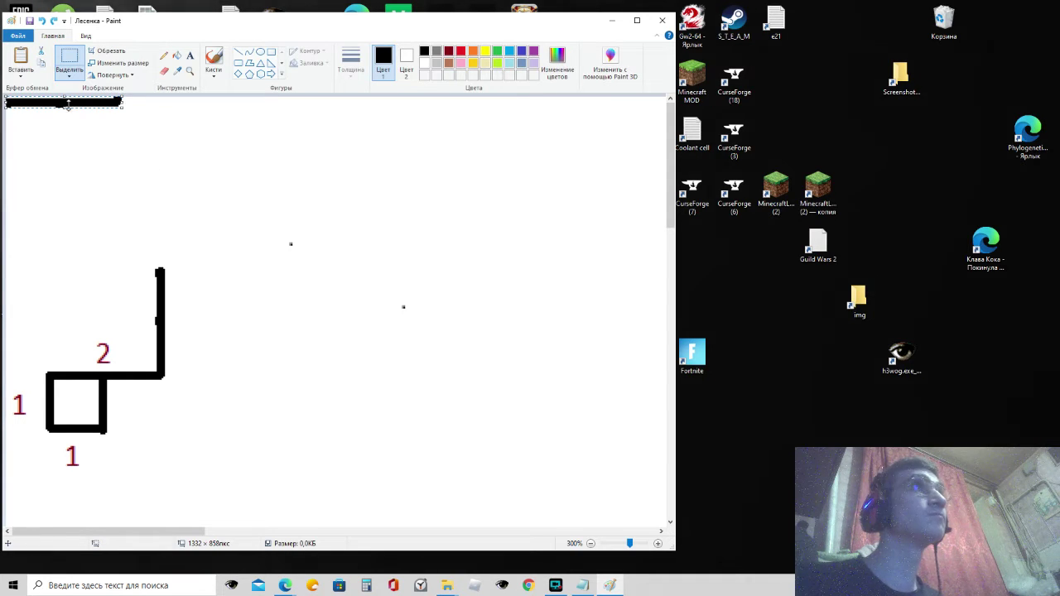
drag(93, 106, 241, 273)
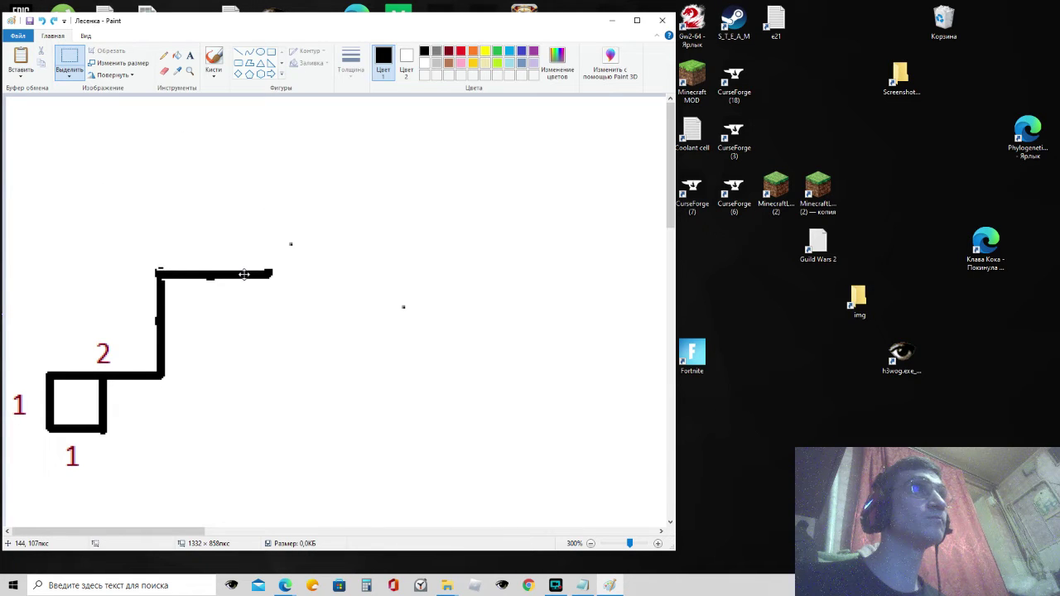
key(ctrl+v)
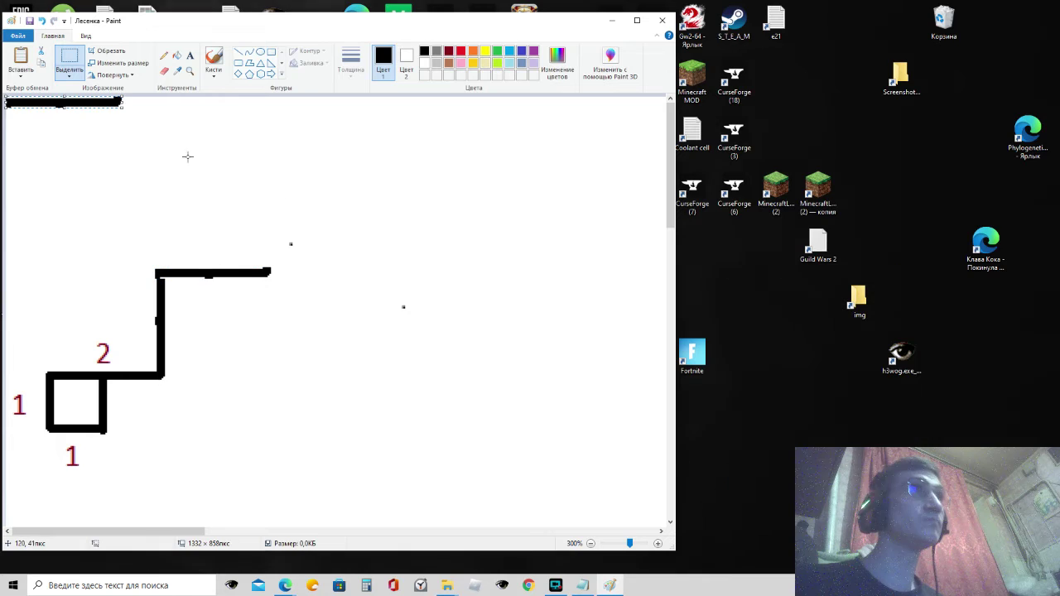
drag(80, 106, 336, 275)
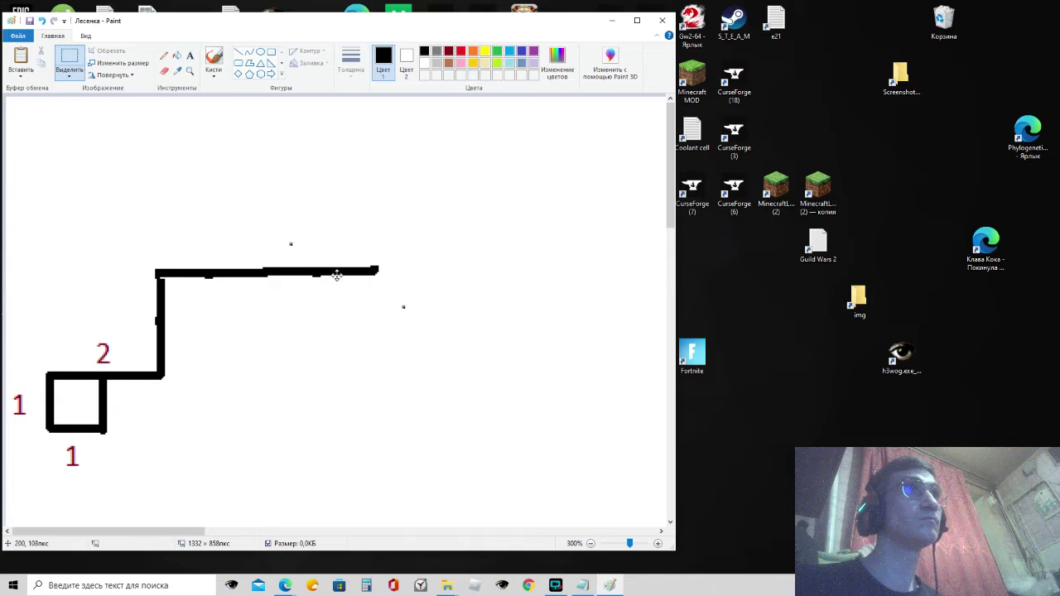
drag(336, 276, 337, 278)
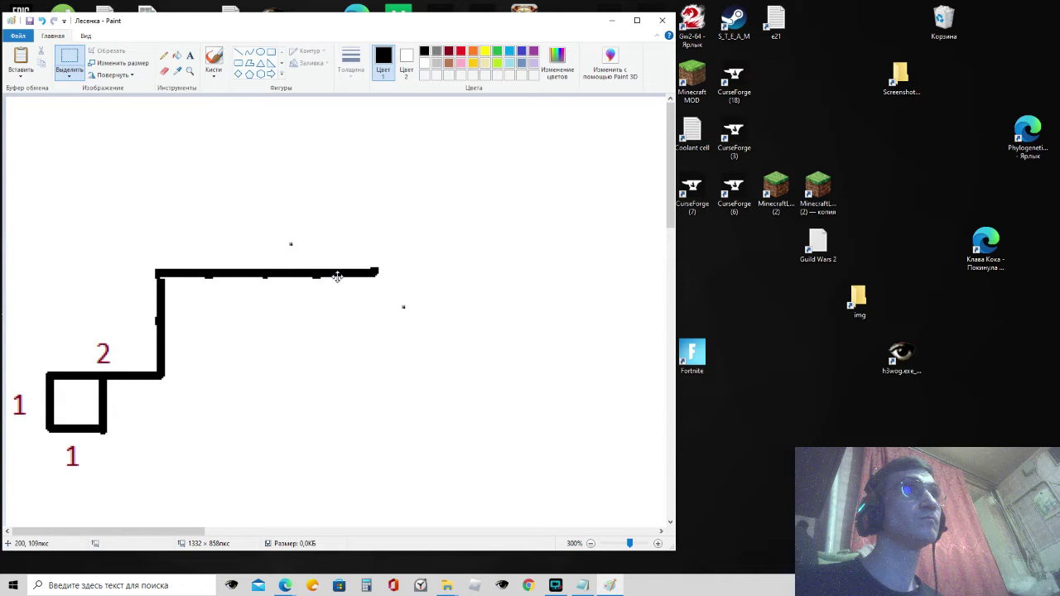
click(252, 191)
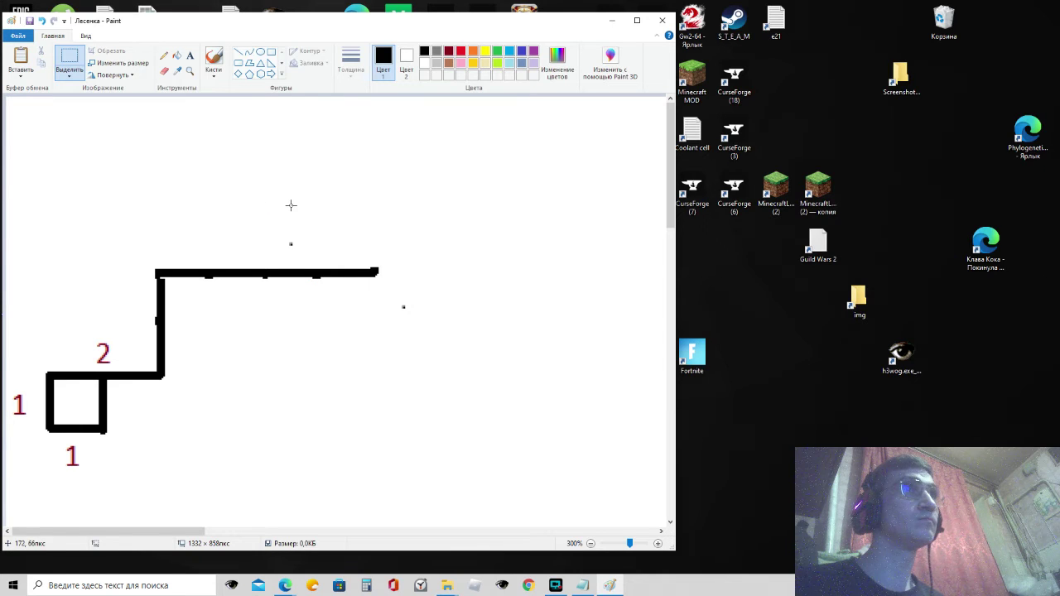
Step: Erase the stray dots around the new upper line and lengthen it at its right end with a third pasted copy
click(165, 72)
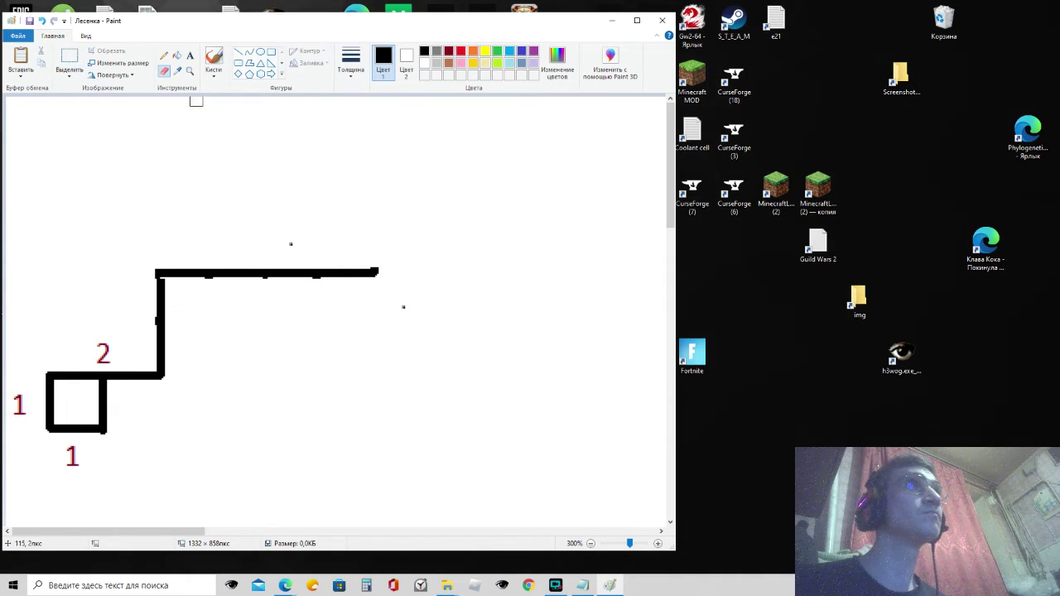
click(403, 307)
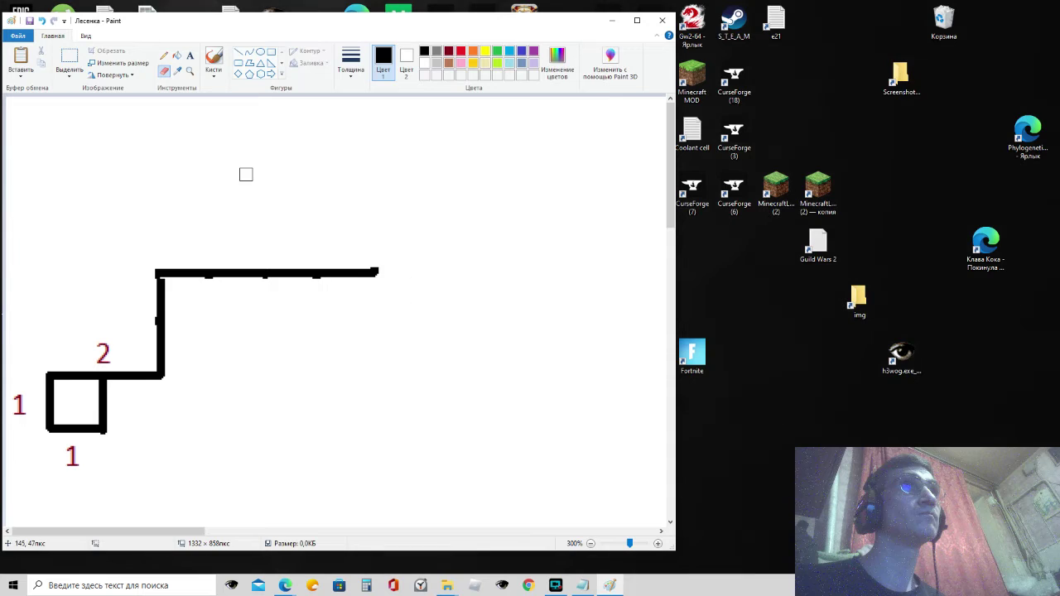
click(239, 51)
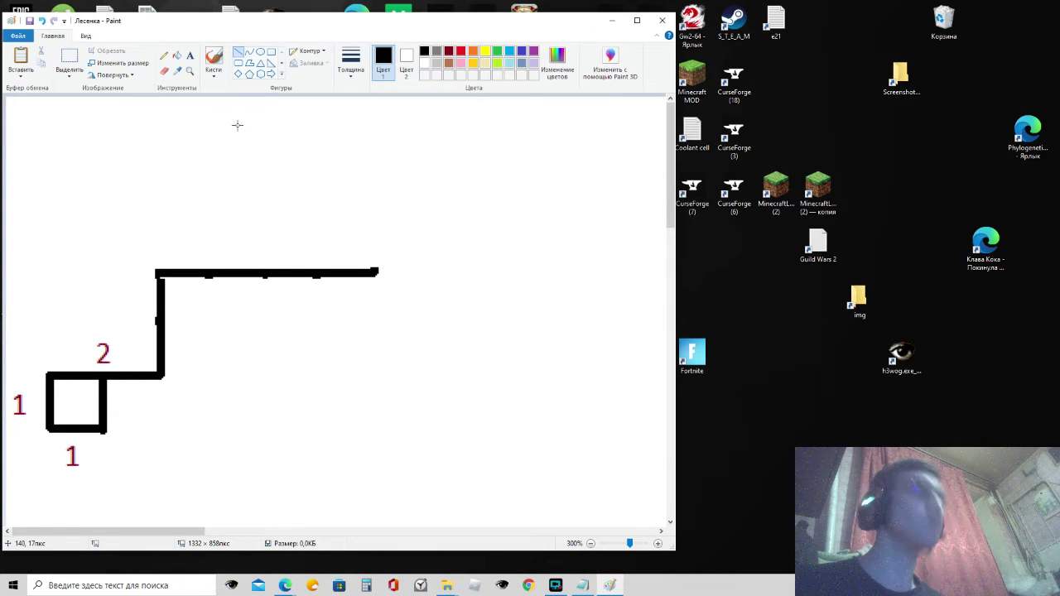
key(ctrl+v)
drag(84, 105, 443, 272)
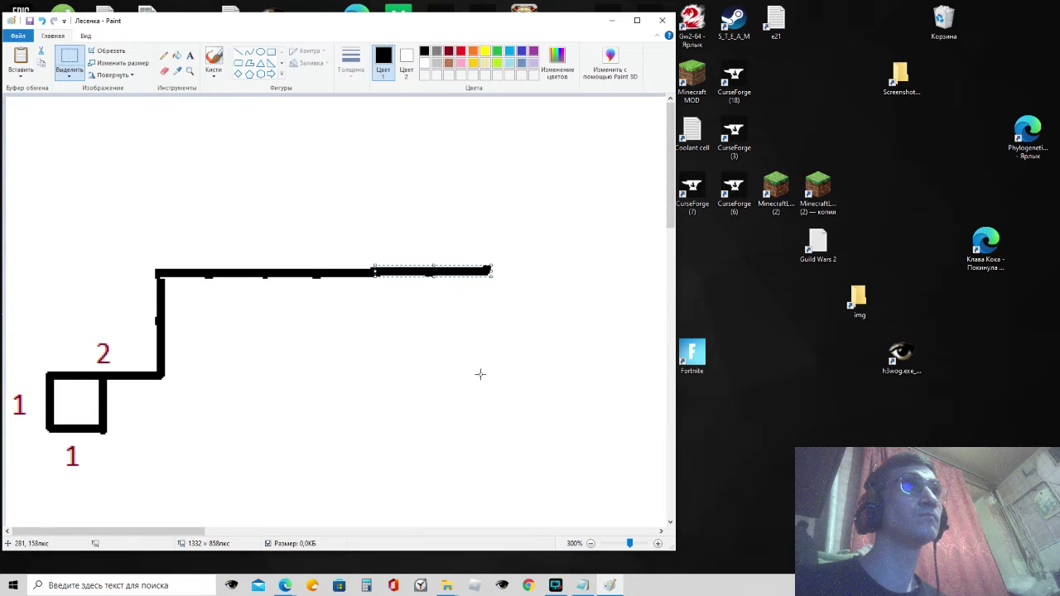
click(583, 585)
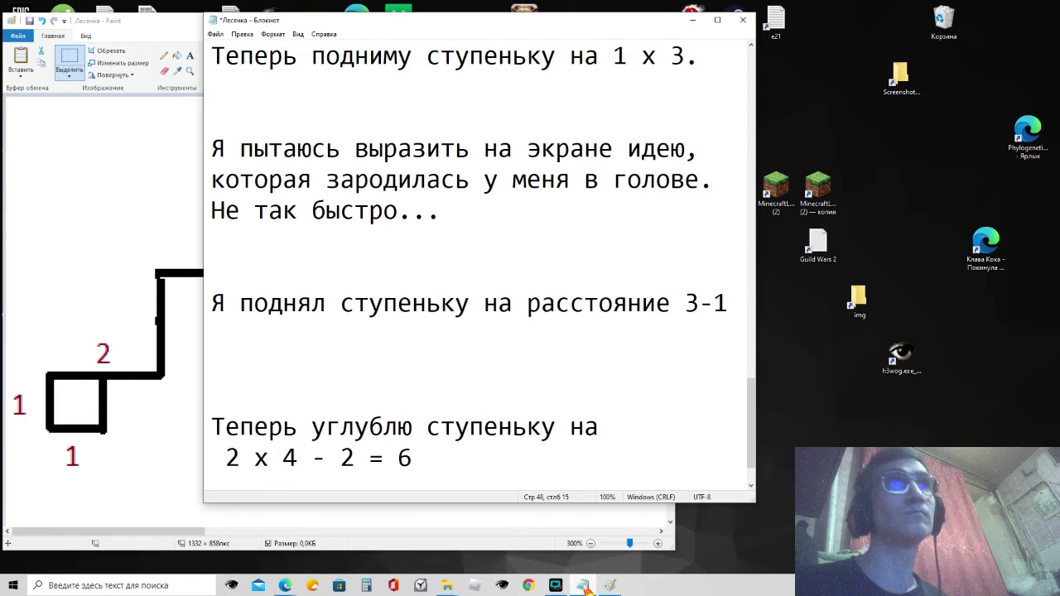
click(692, 20)
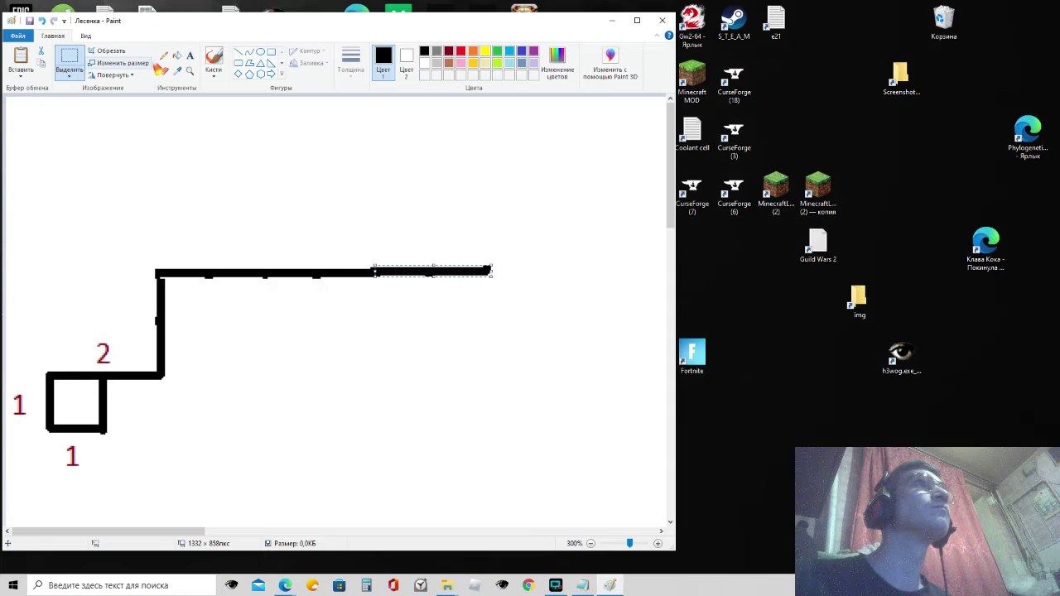
Step: Return to the note, move the expression "3-1" onto its own line and complete it with "= 2"
click(189, 55)
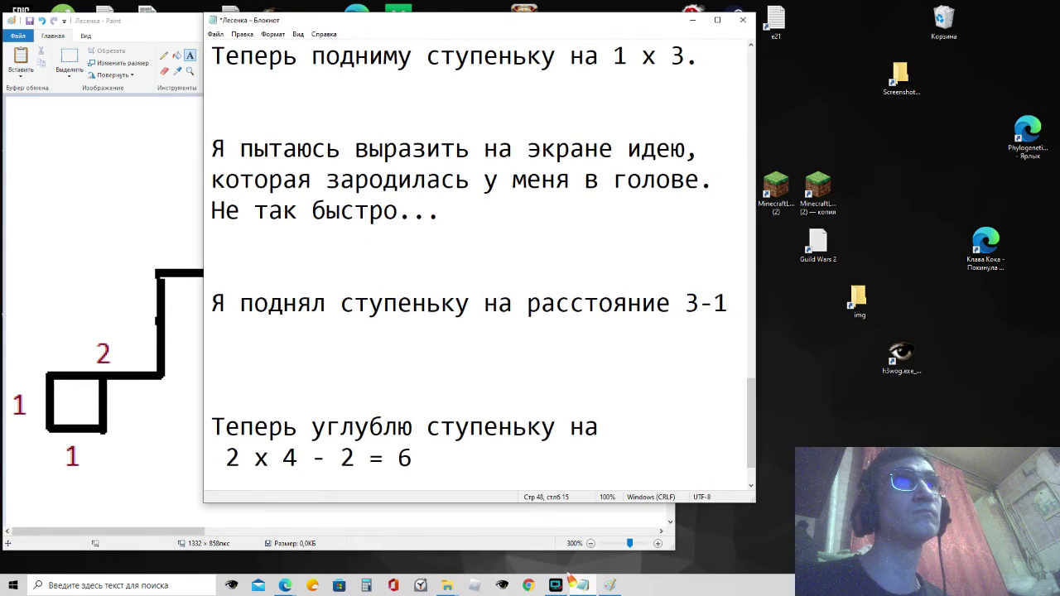
click(737, 303)
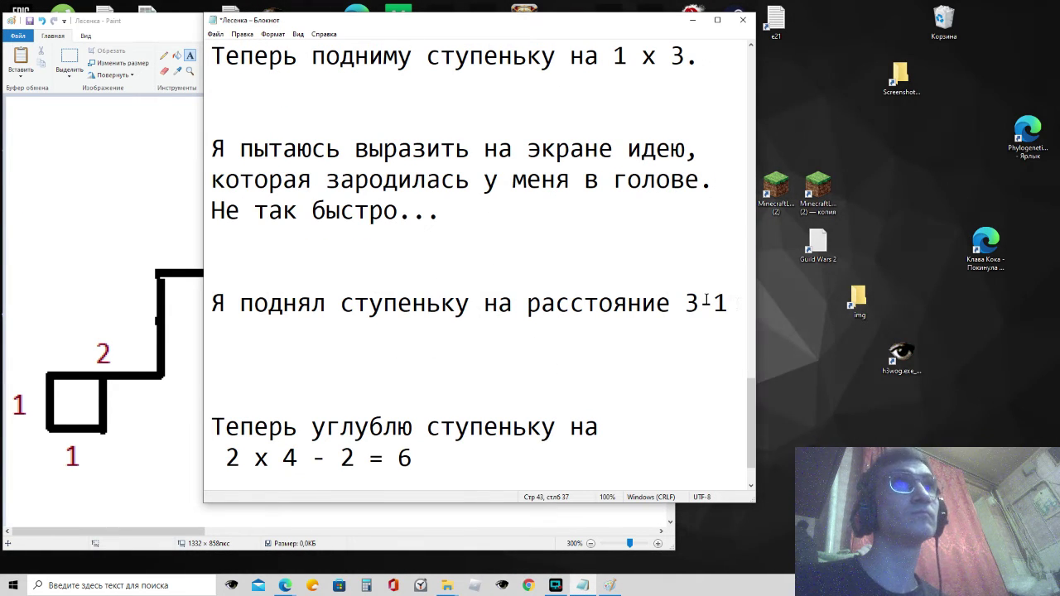
click(684, 303)
key(Return)
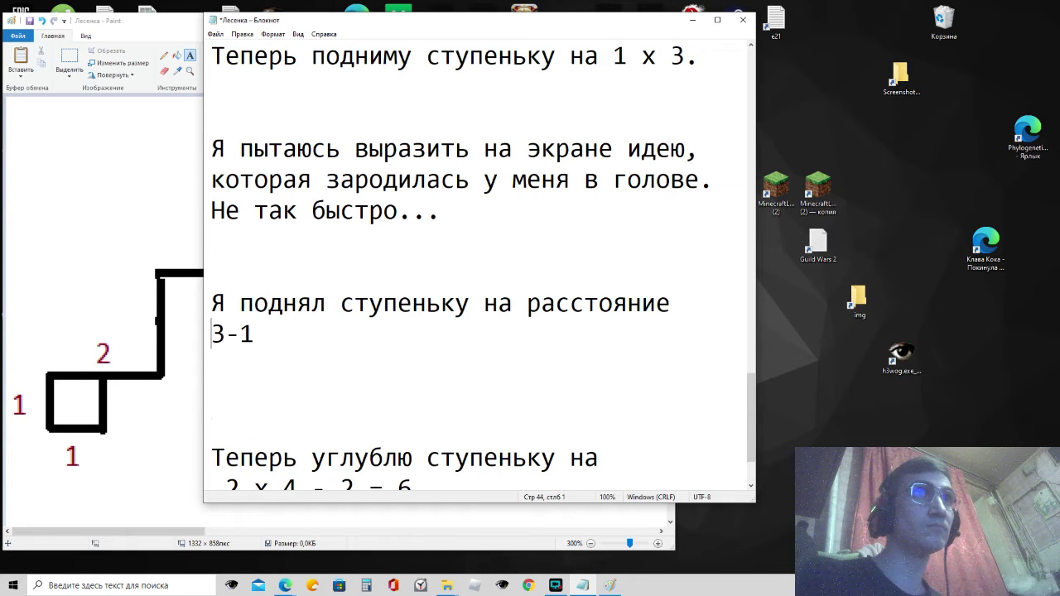
key(End)
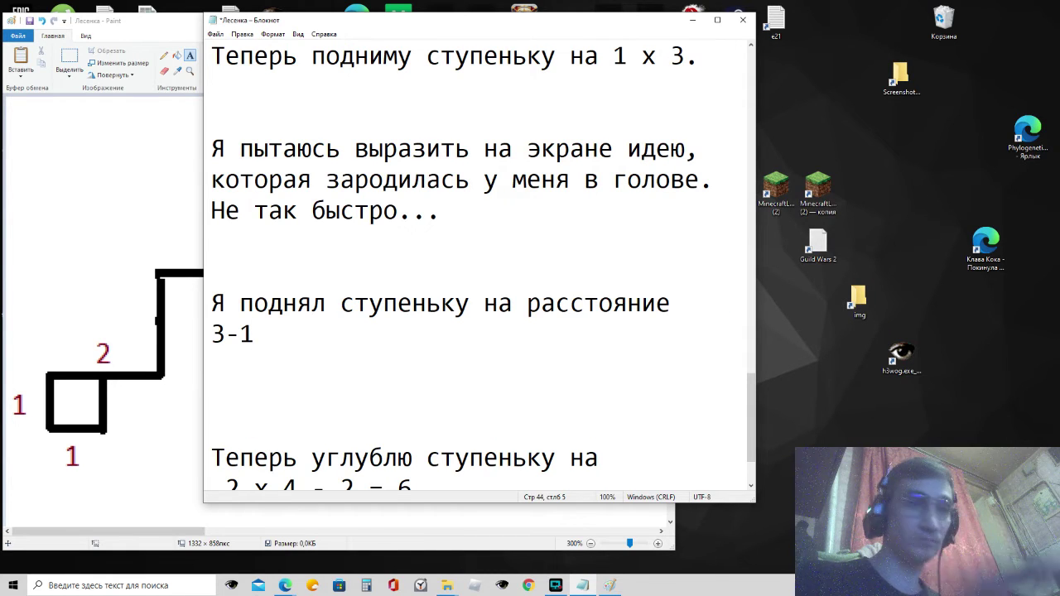
text(= 2)
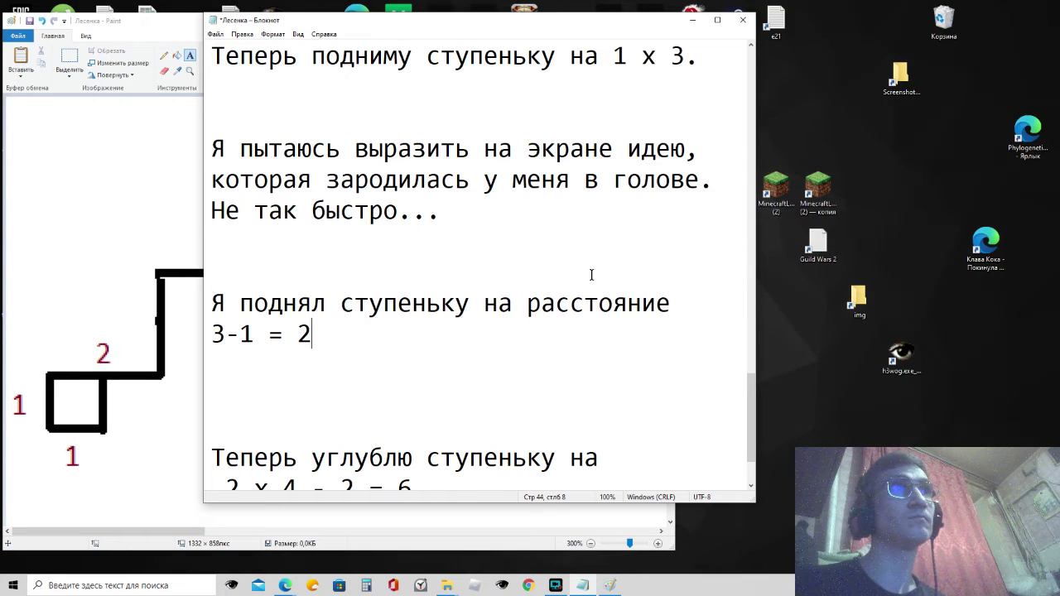
scroll(448, 401, down, 1)
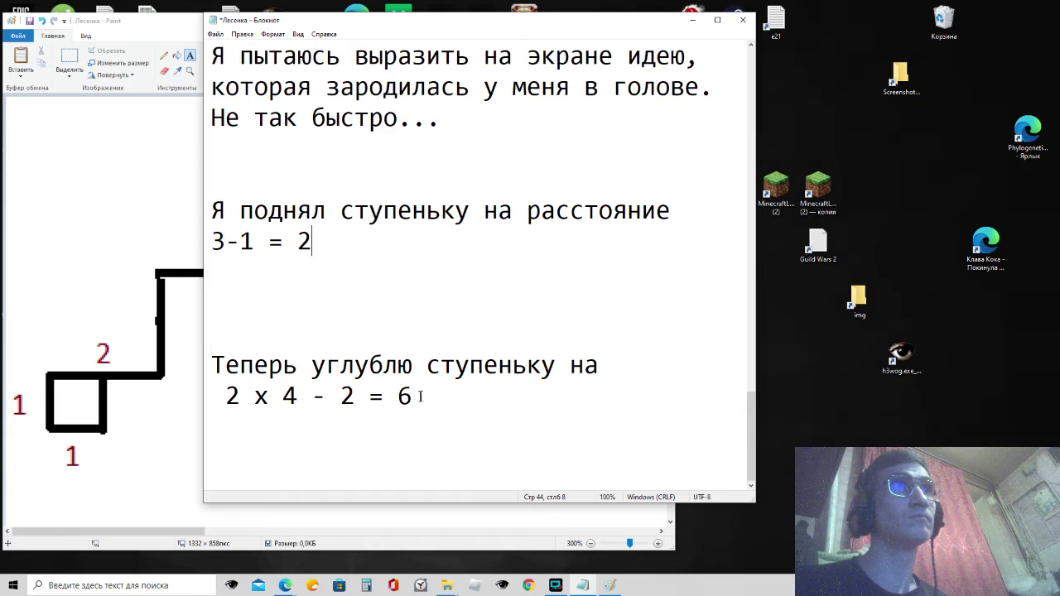
Step: Return to the Paint drawing and place the text label 6 above the middle of the long upper horizontal line
click(692, 19)
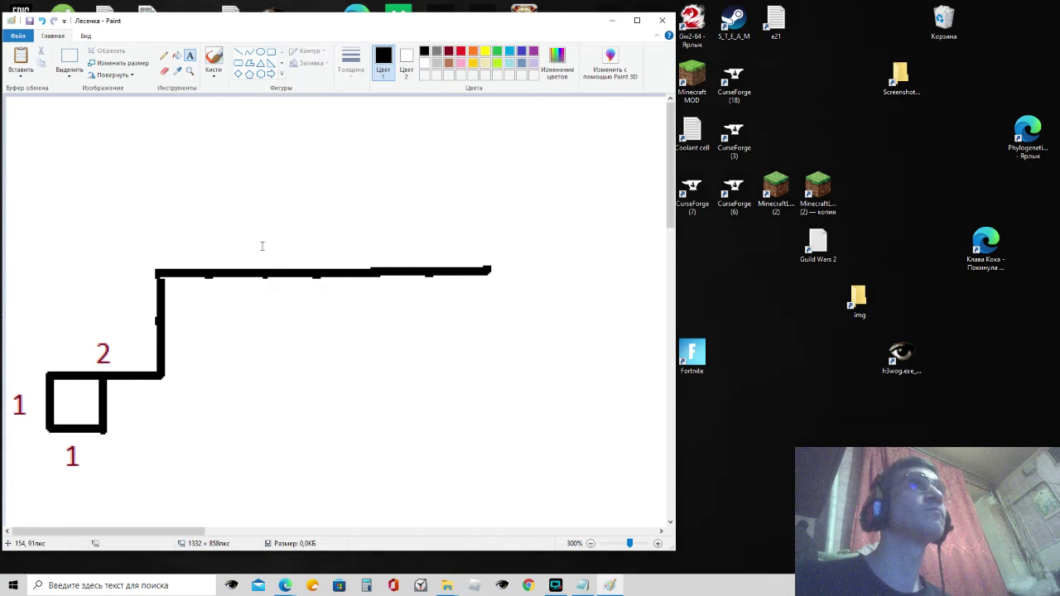
click(320, 254)
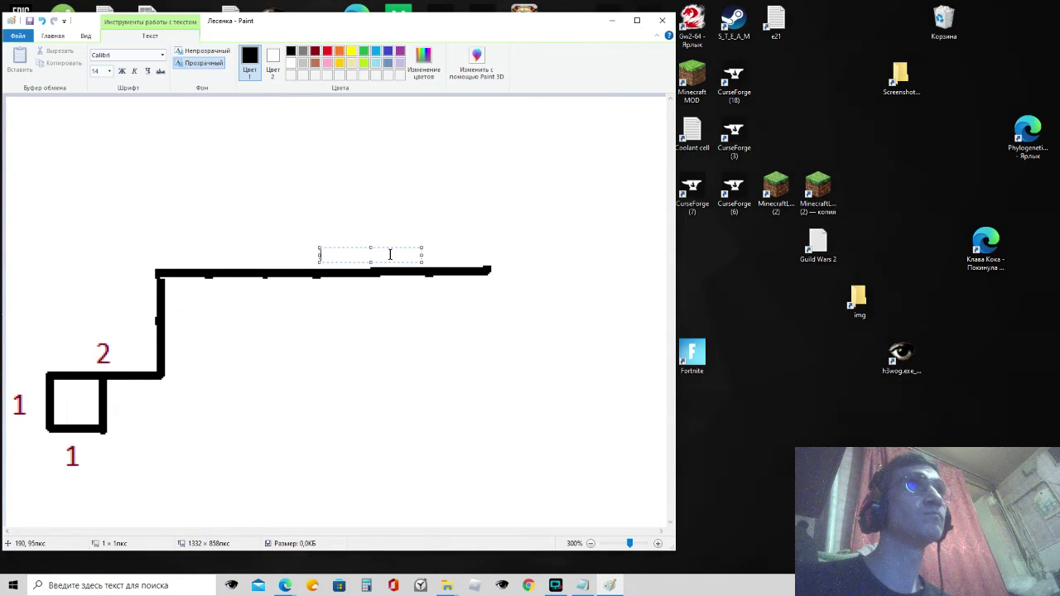
drag(370, 248, 309, 219)
text(6)
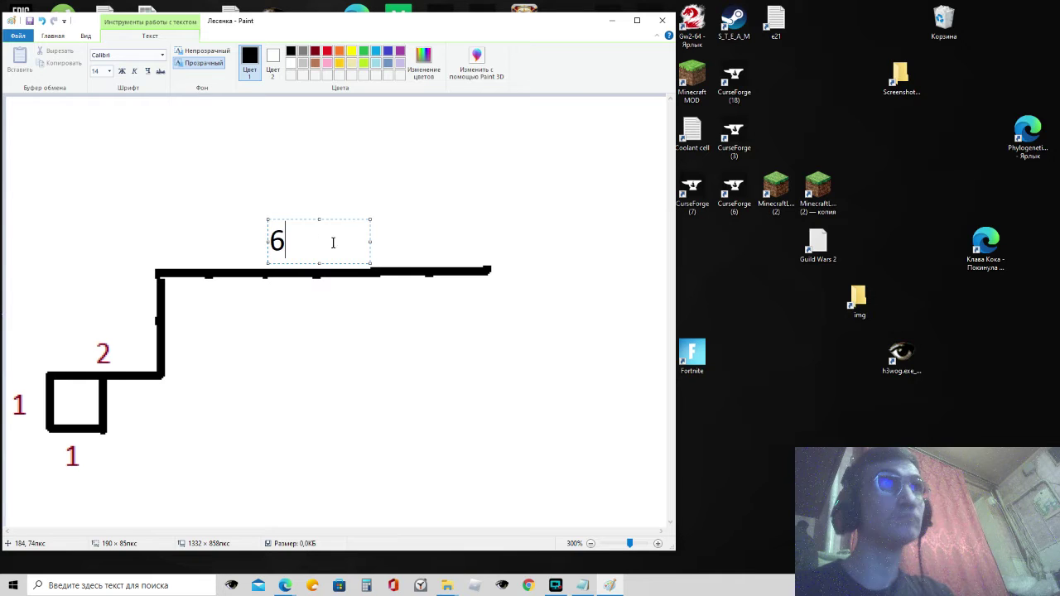
drag(331, 219, 369, 222)
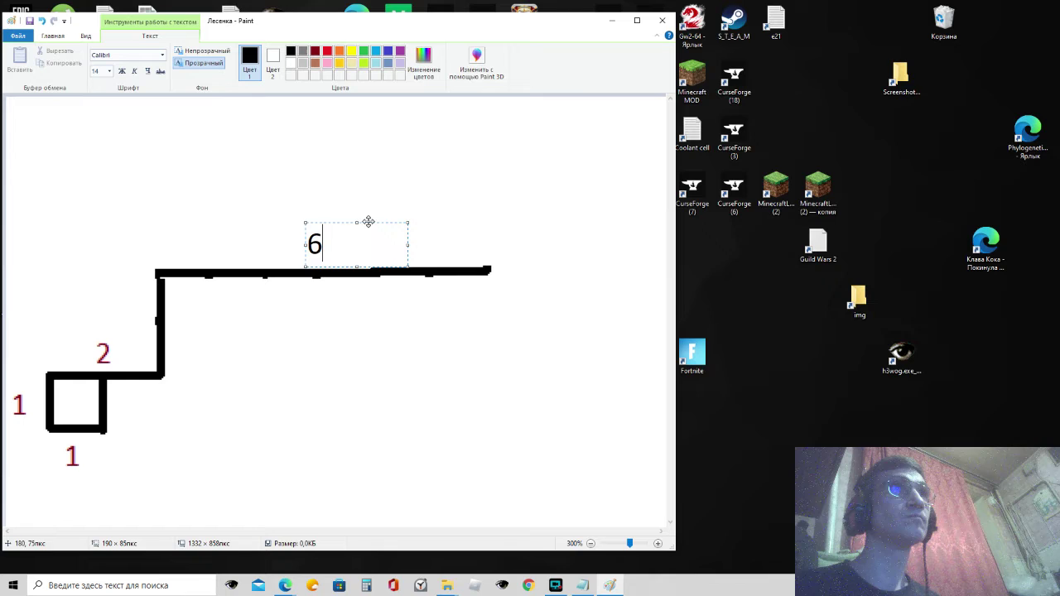
Step: Color the label 6 dark red to match the other labels and finish the text
click(315, 51)
drag(307, 244, 322, 245)
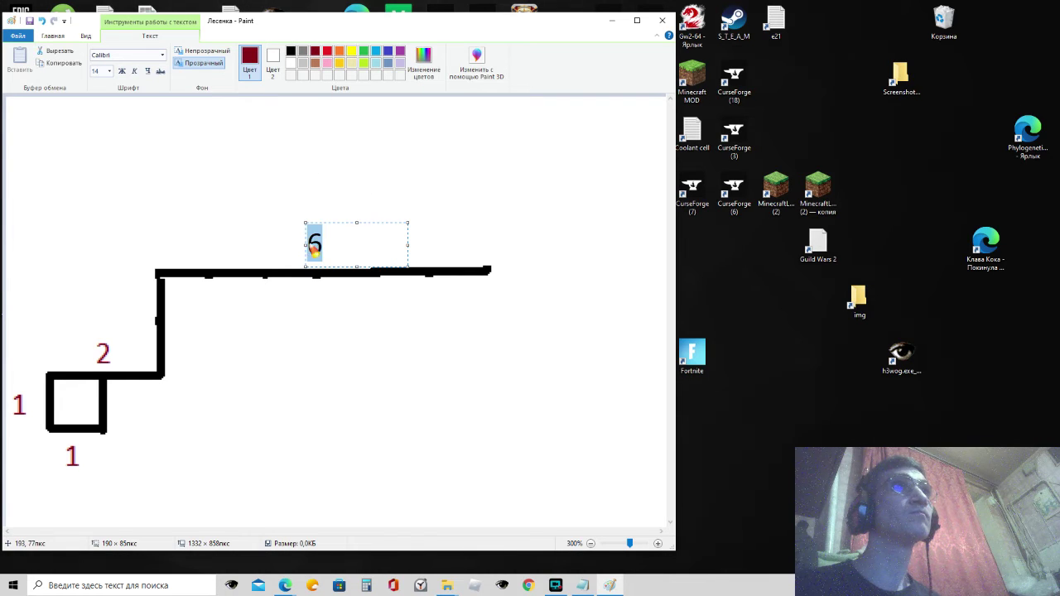
click(314, 50)
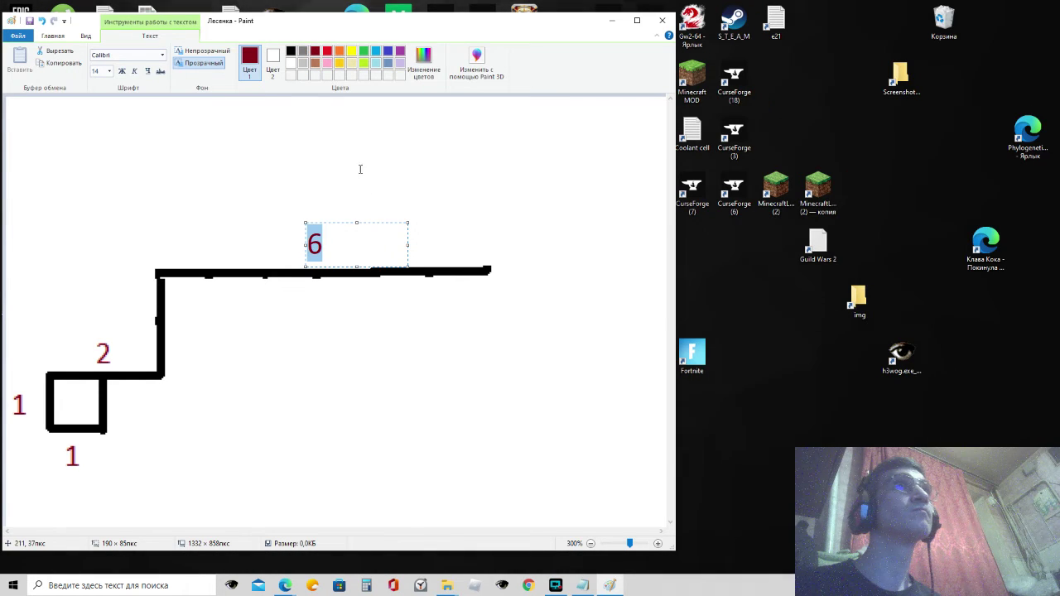
click(420, 199)
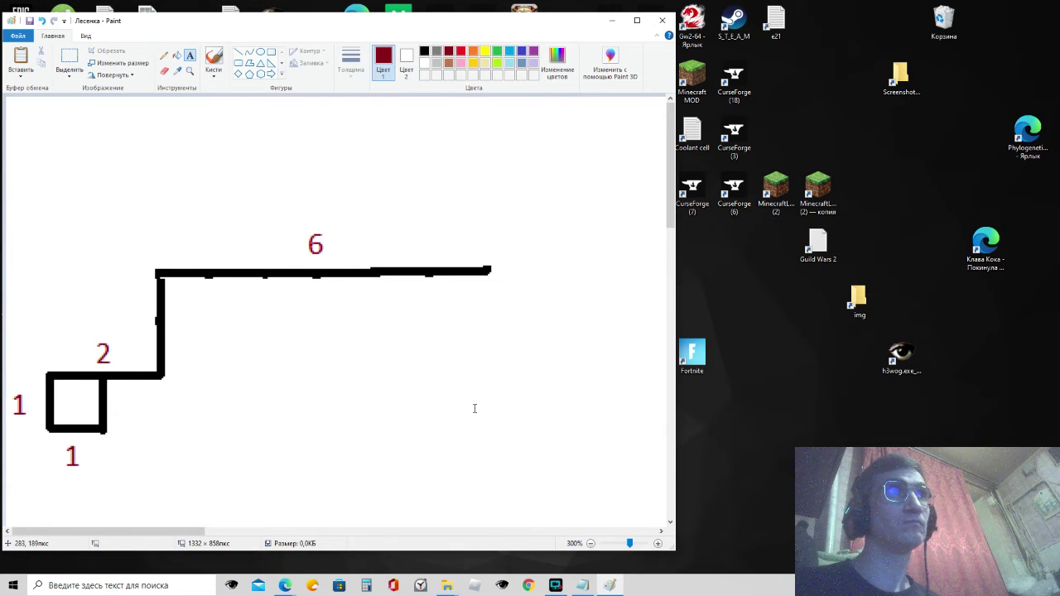
Step: Bring the note "Лесенка" back up at the line about deepening the step
click(584, 585)
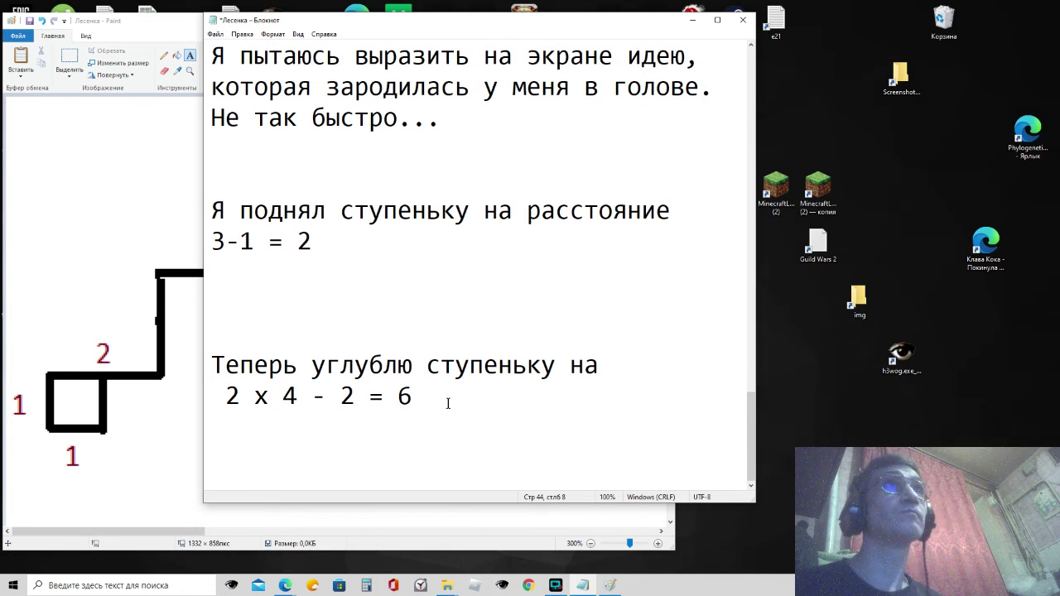
Step: Add the line "Теперь подниму ступеньку на" a few blank lines below the 2 x 4 - 2 = 6 formula
mouse_move(443, 21)
mouse_down()
mouse_move(687, 47)
mouse_move(666, 45)
mouse_move(690, 75)
mouse_move(728, 75)
mouse_move(665, 77)
mouse_move(746, 83)
mouse_move(561, 58)
mouse_up()
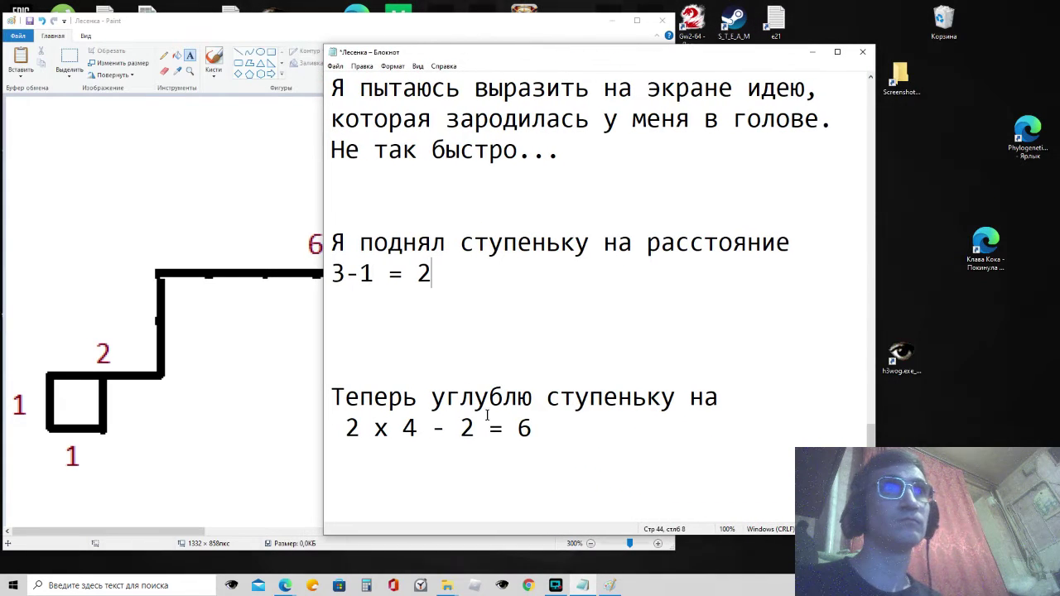
click(443, 496)
key(Return)
key(Return)
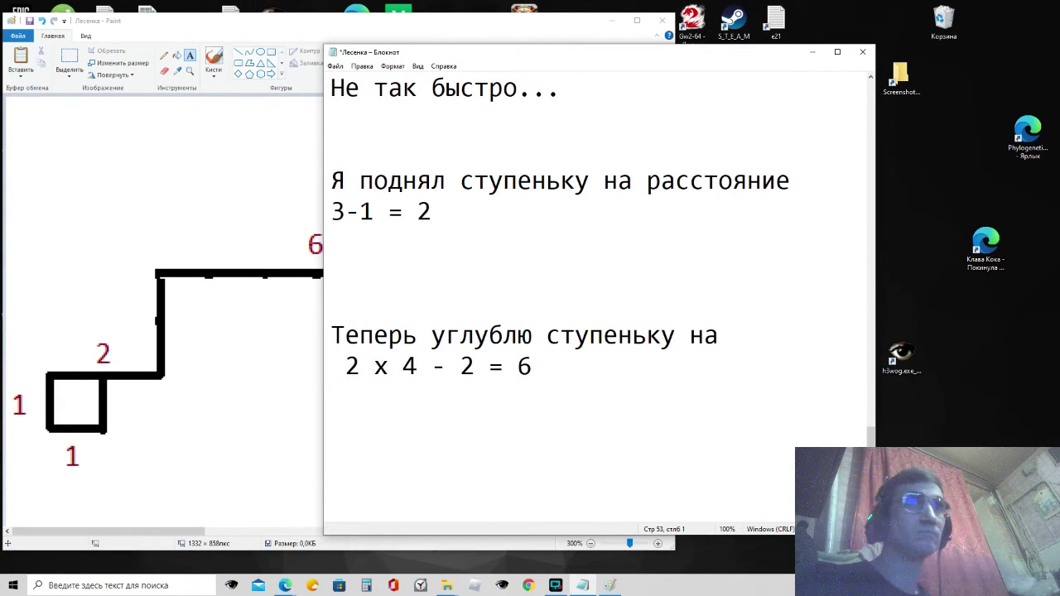
drag(598, 58, 407, 43)
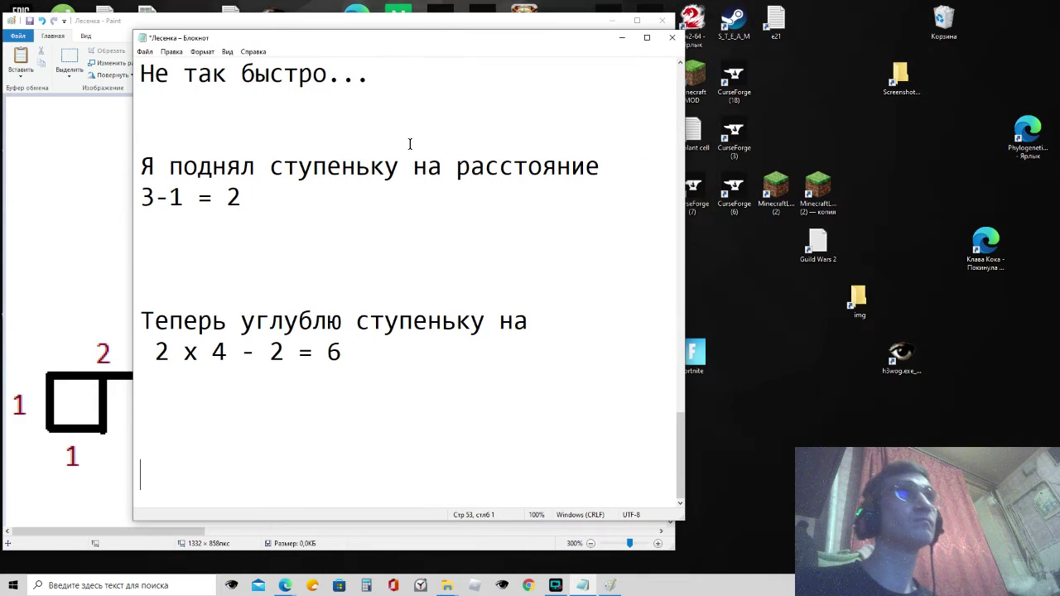
text(Тепер)
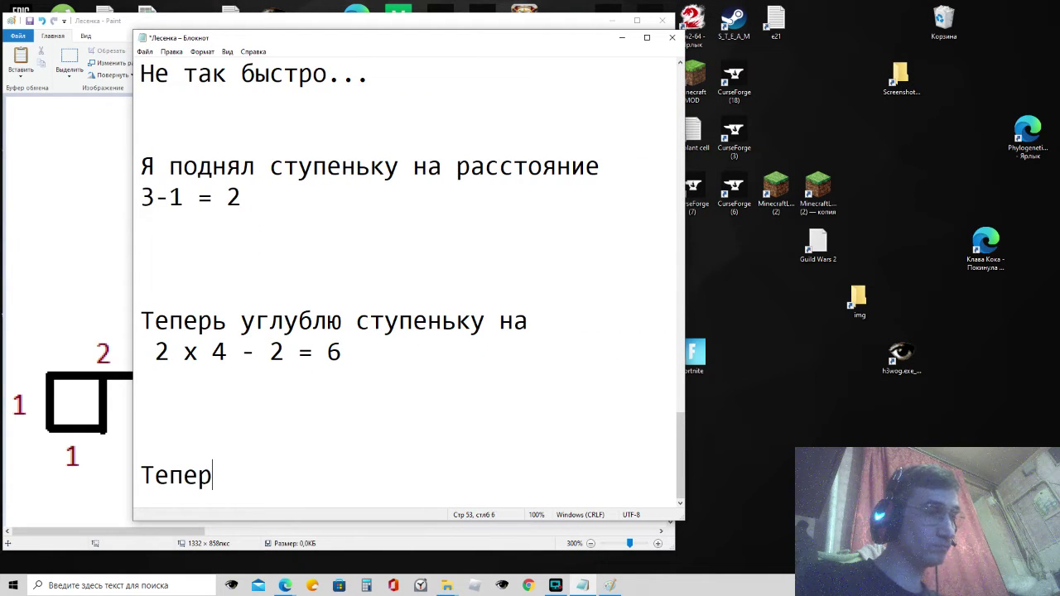
text(ь подни)
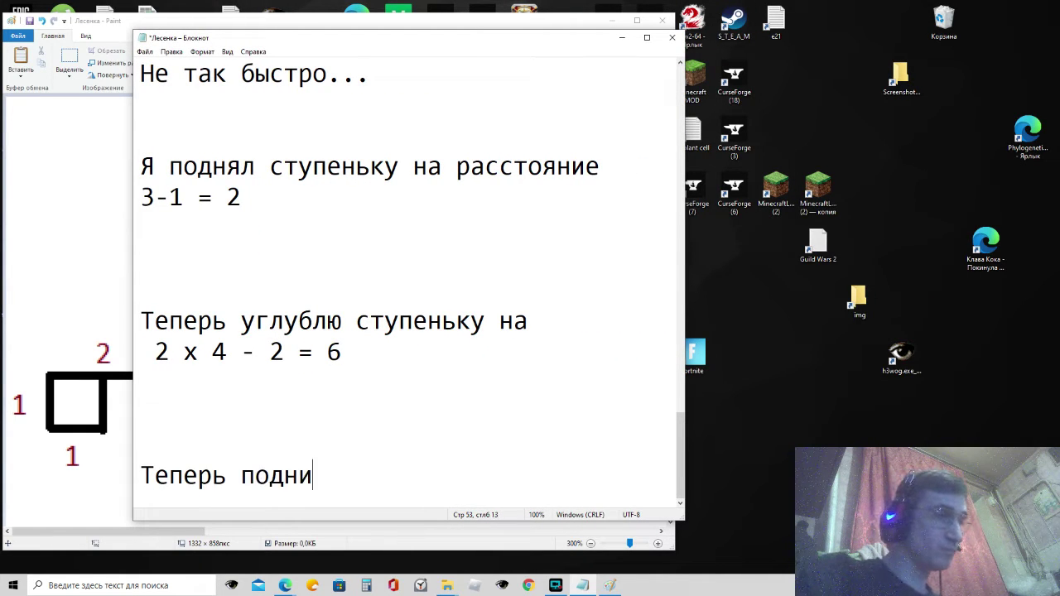
text(му ст)
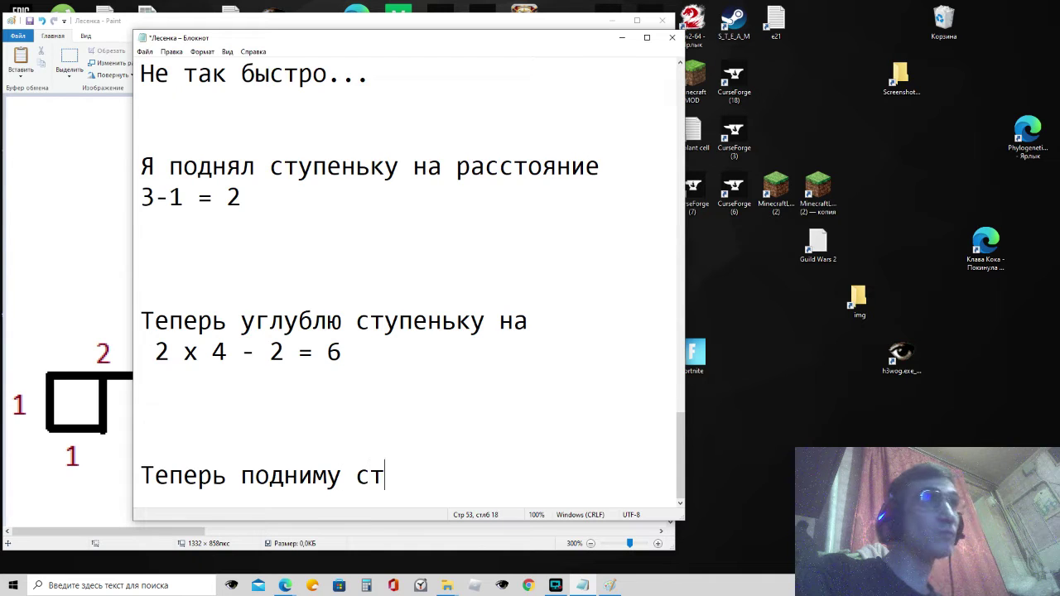
text(упень)
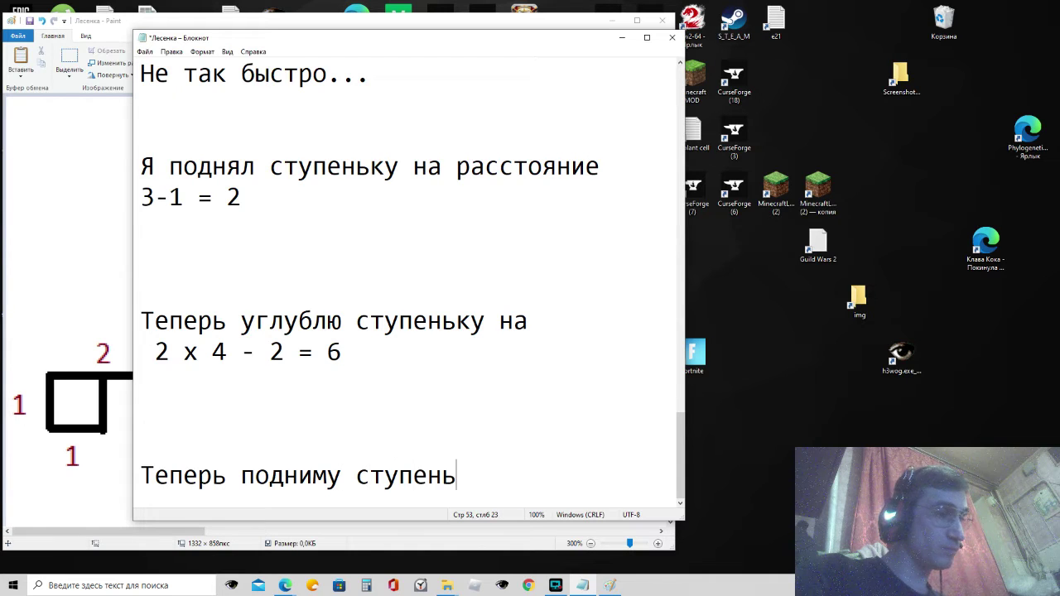
text(ку на)
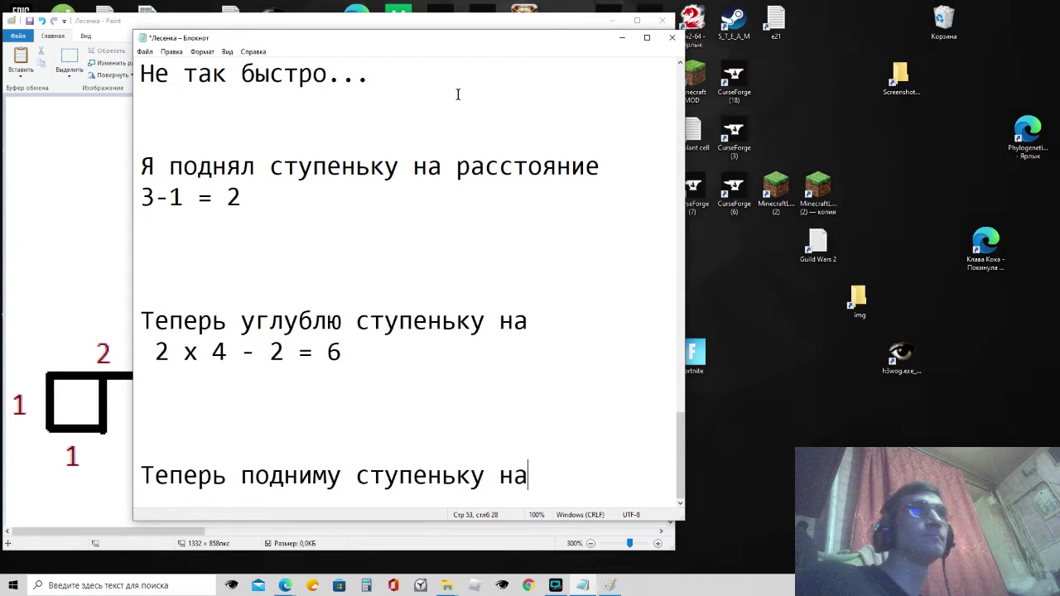
Step: Check the staircase drawing behind the notes and begin the formula "5 x ( 1 + 2 ) -" on a new line
mouse_move(386, 43)
mouse_down()
mouse_move(737, 39)
mouse_move(776, 35)
mouse_move(757, 35)
mouse_move(785, 19)
mouse_move(760, 9)
mouse_move(760, 22)
mouse_move(805, 21)
mouse_up()
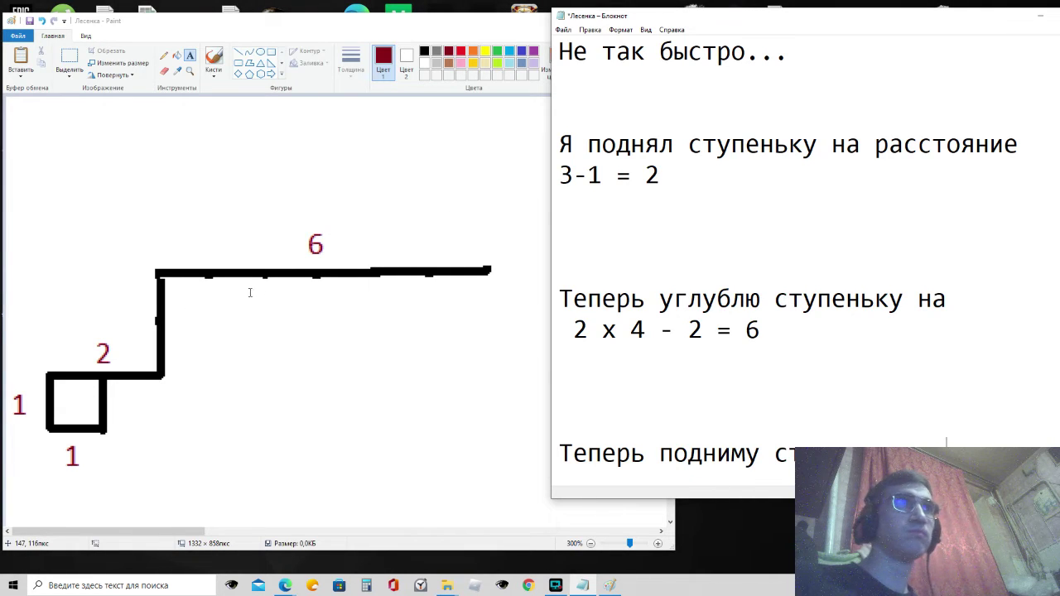
mouse_move(792, 24)
mouse_down()
mouse_move(531, 24)
mouse_move(694, 48)
mouse_move(381, 28)
mouse_up()
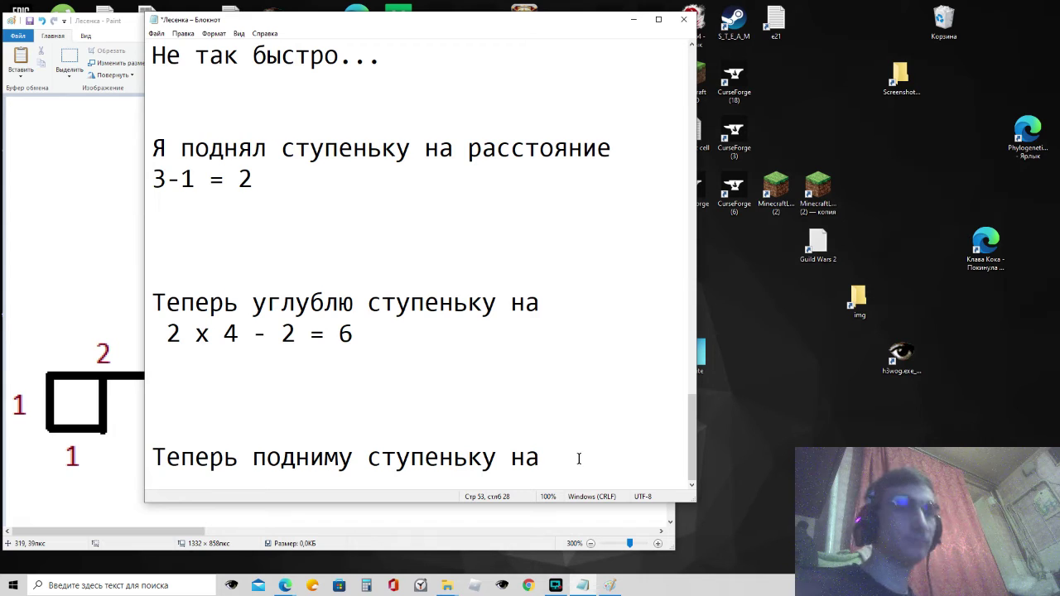
key(Return)
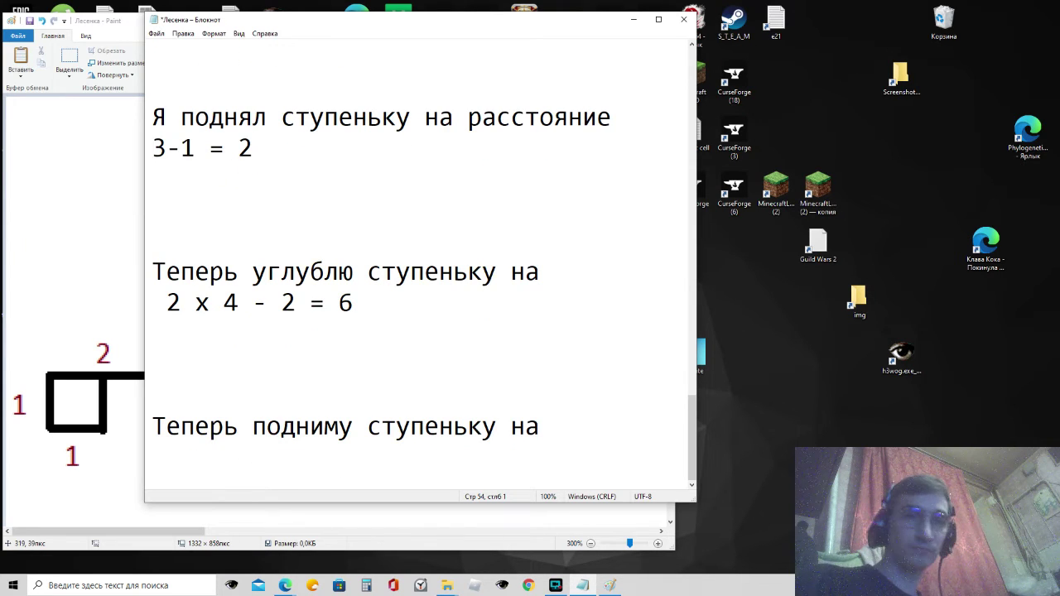
text(5)
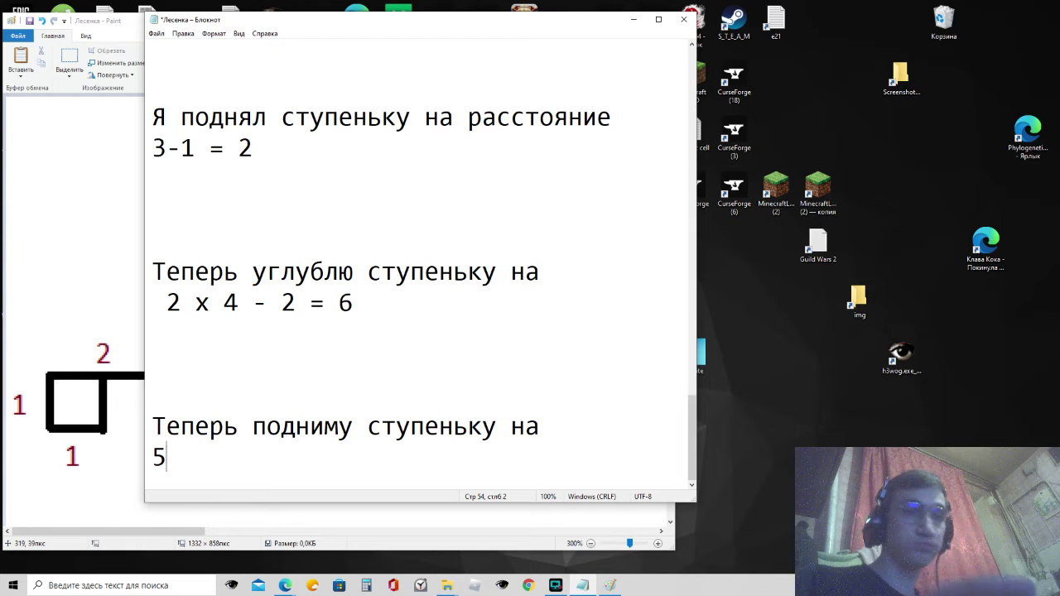
text( x ()
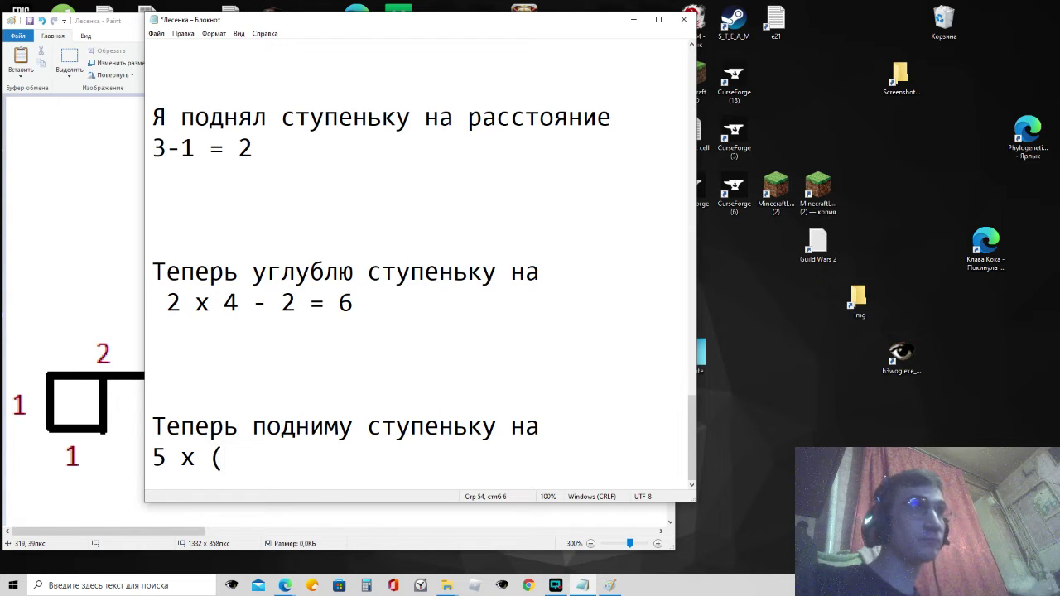
text( 1)
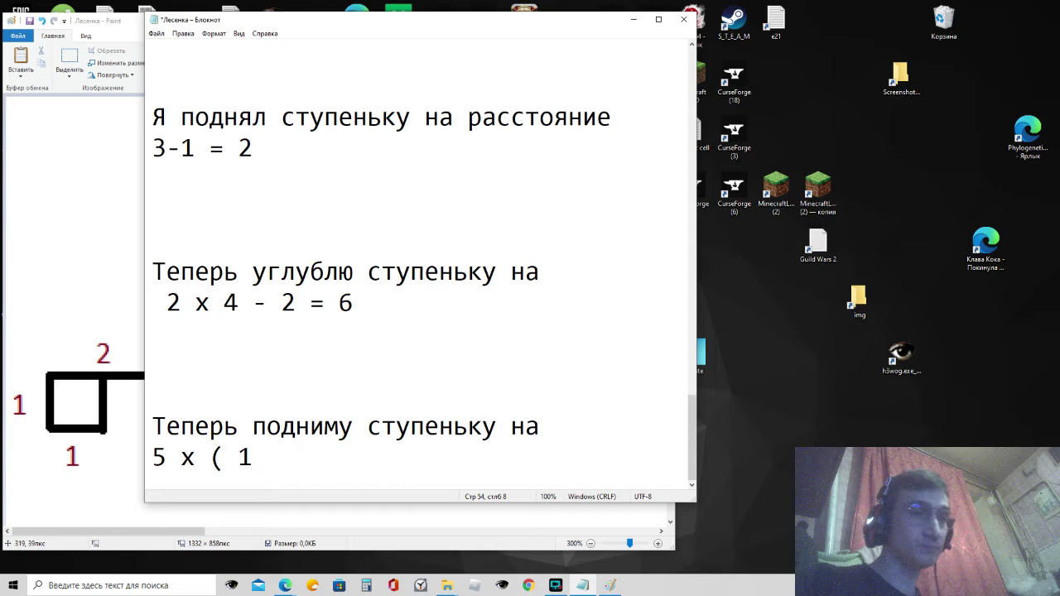
text( +)
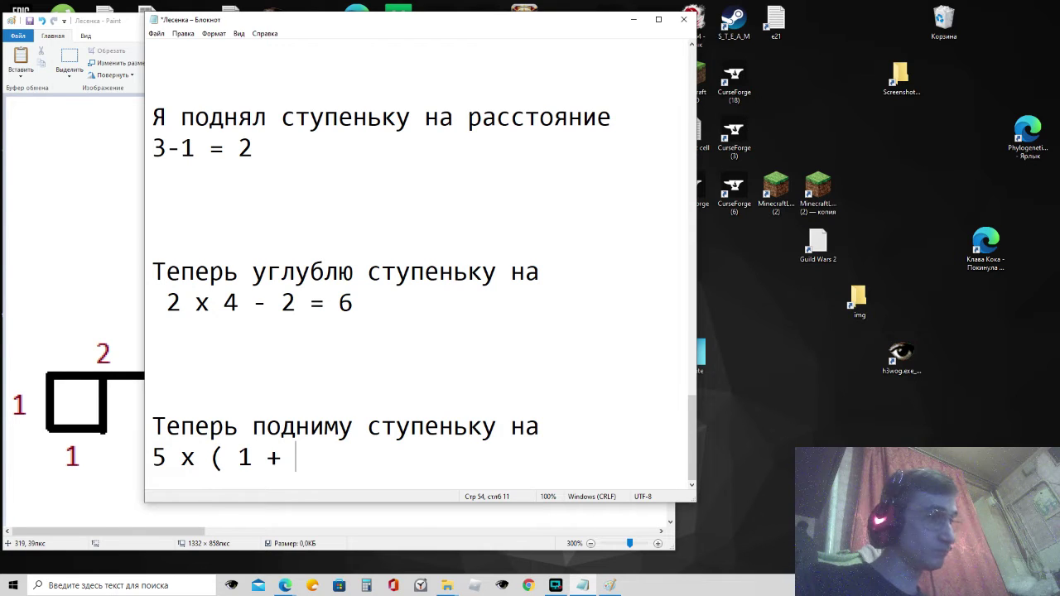
text( 2)
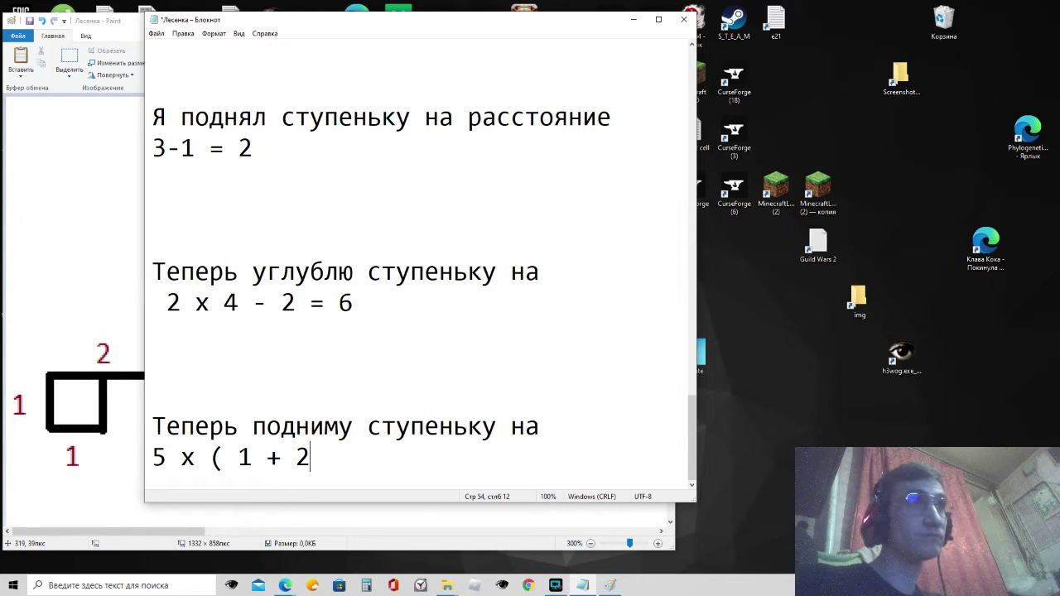
text( ) -)
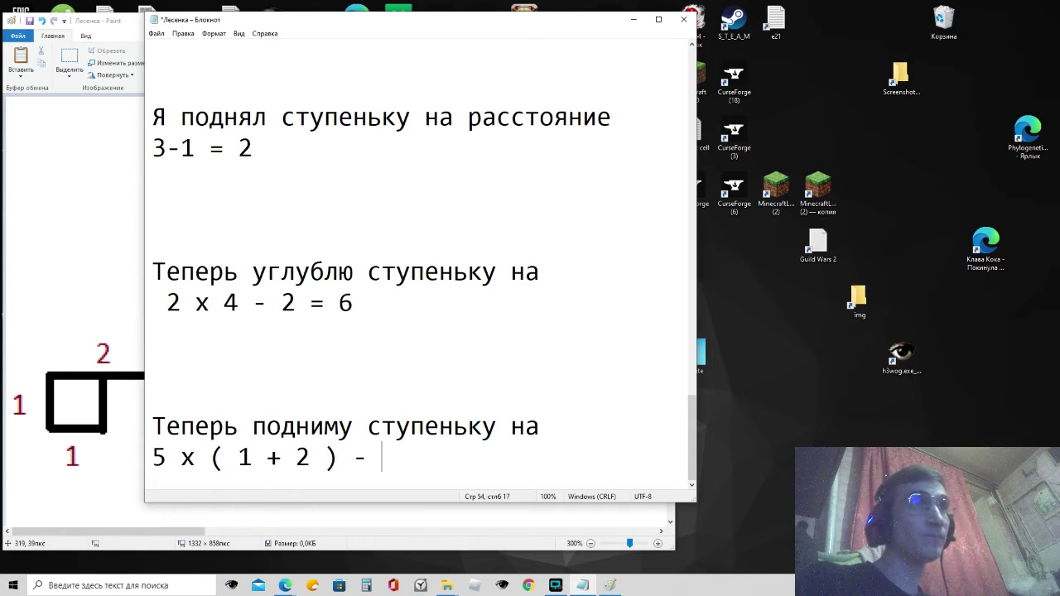
Step: Complete the subtraction in the last formula with the term "(1 + 2 )"
text((1)
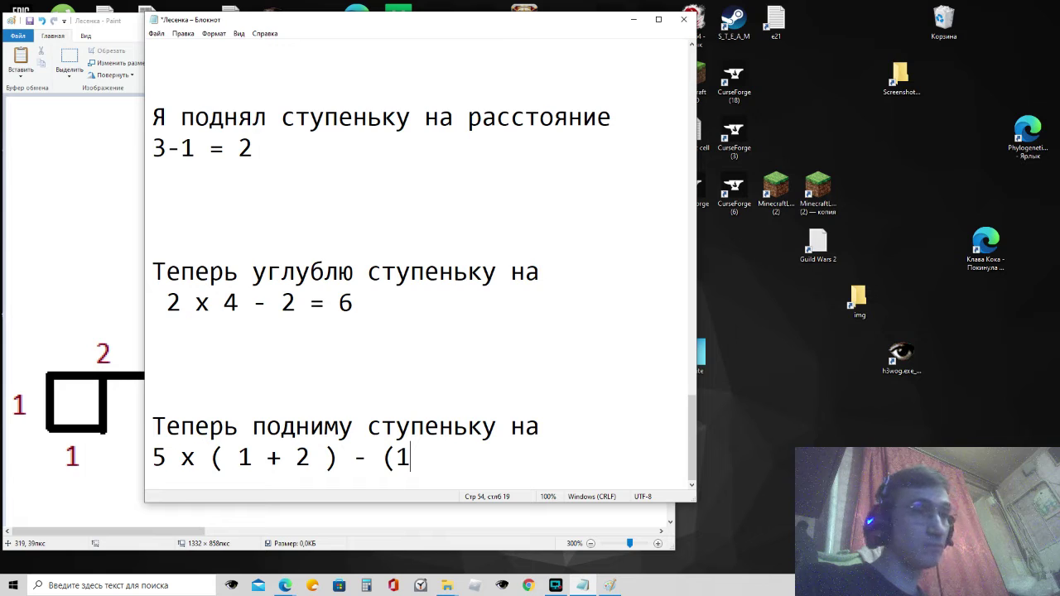
text(+)
key(BackSpace)
text(+)
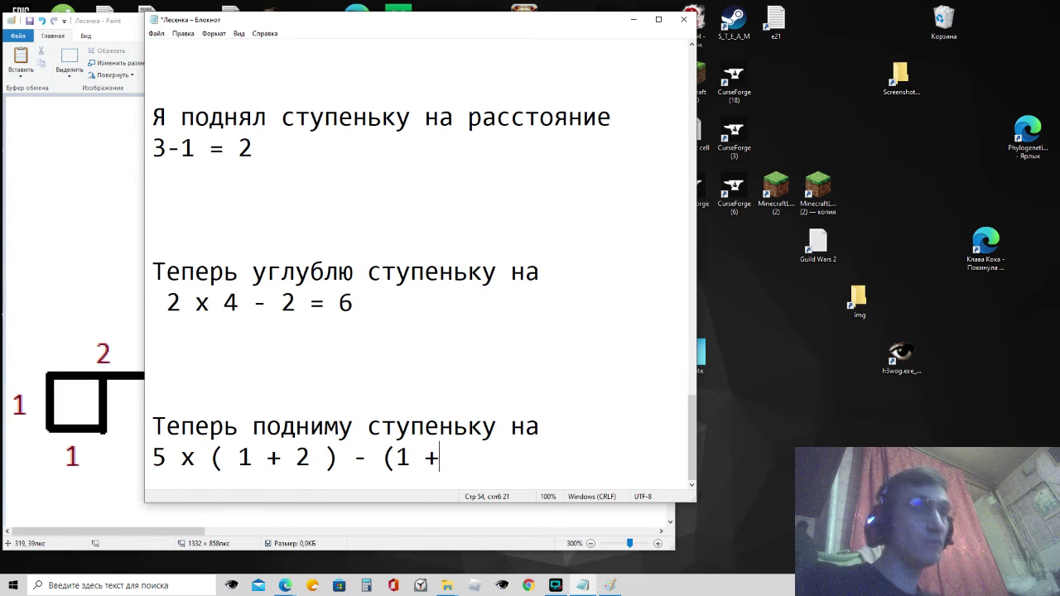
text( 2)
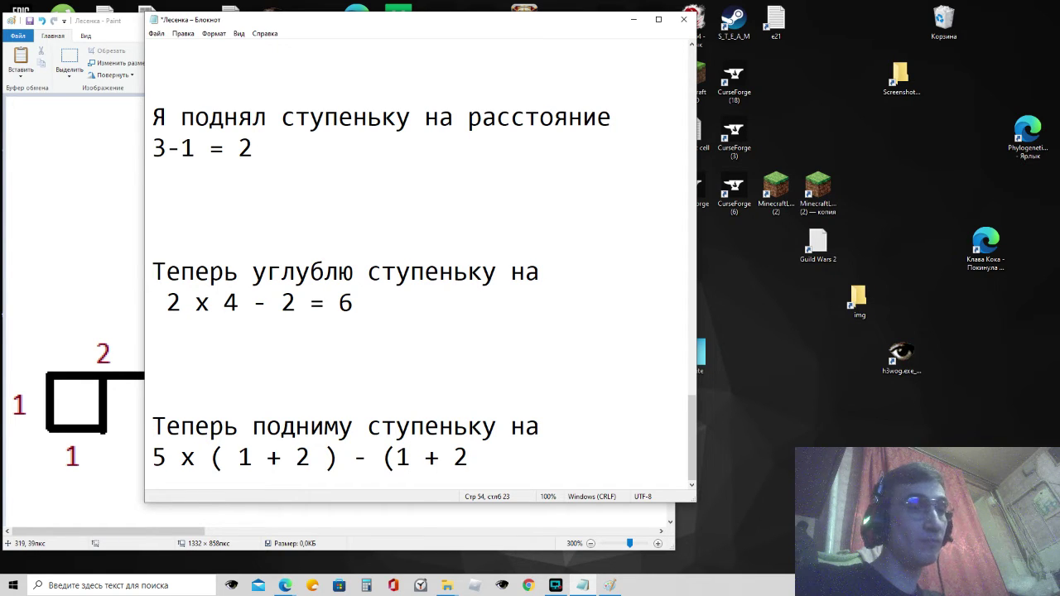
text( ))
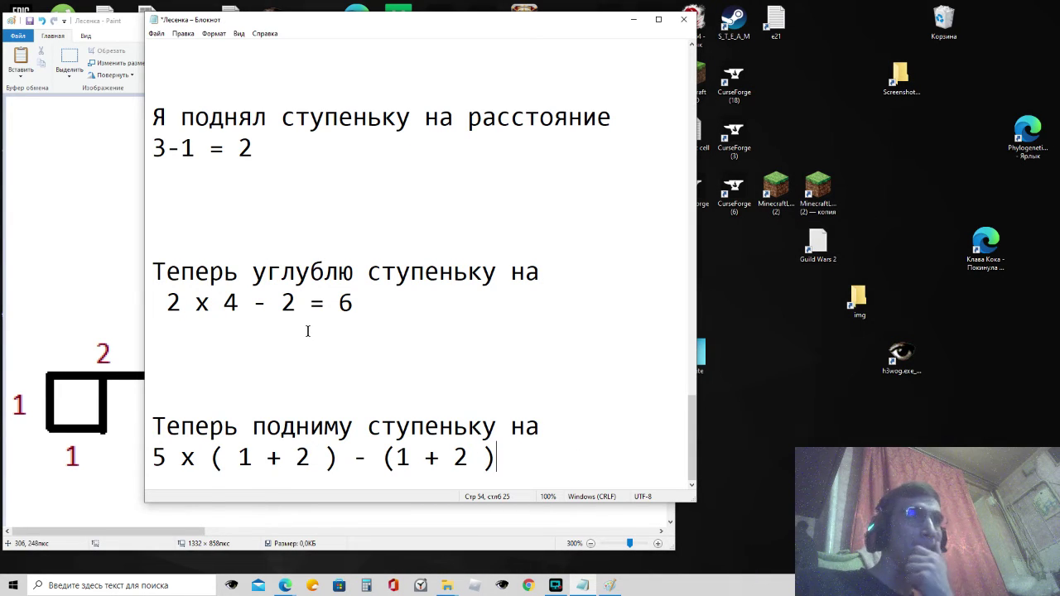
Step: Remove the extra spaces inside the last formula's parentheses and append an equals sign, giving "5 x (1 + 2) - (1 + 2) ="
click(237, 460)
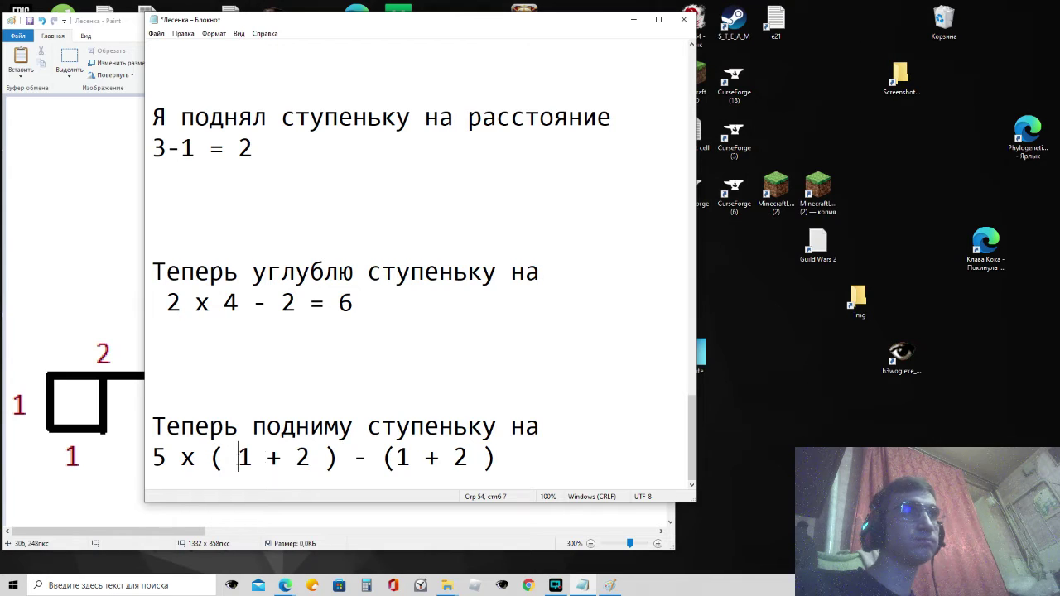
key(BackSpace)
click(315, 458)
key(BackSpace)
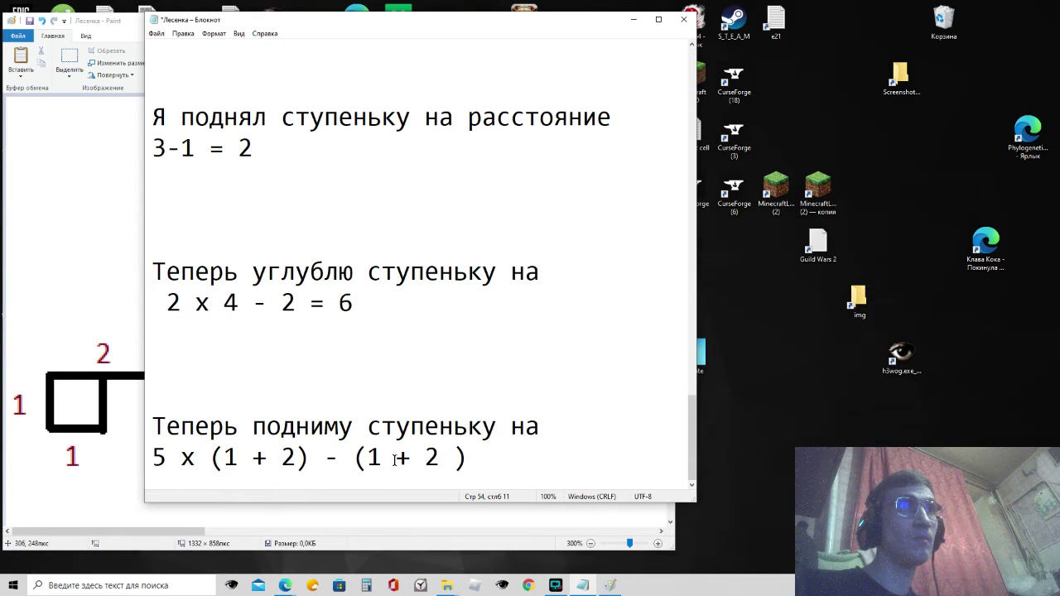
click(466, 459)
key(BackSpace)
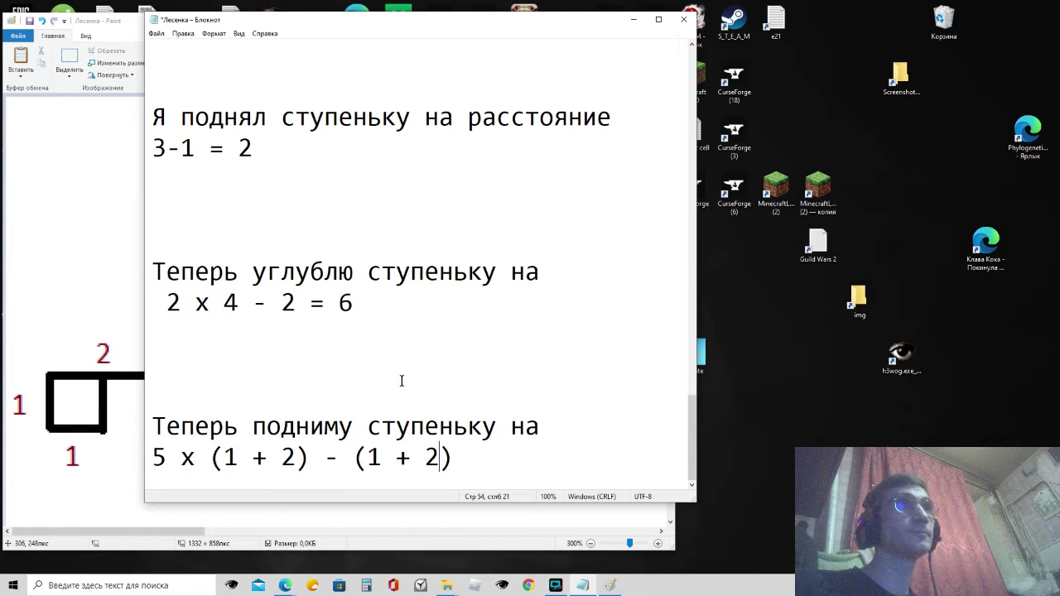
click(479, 458)
text(=)
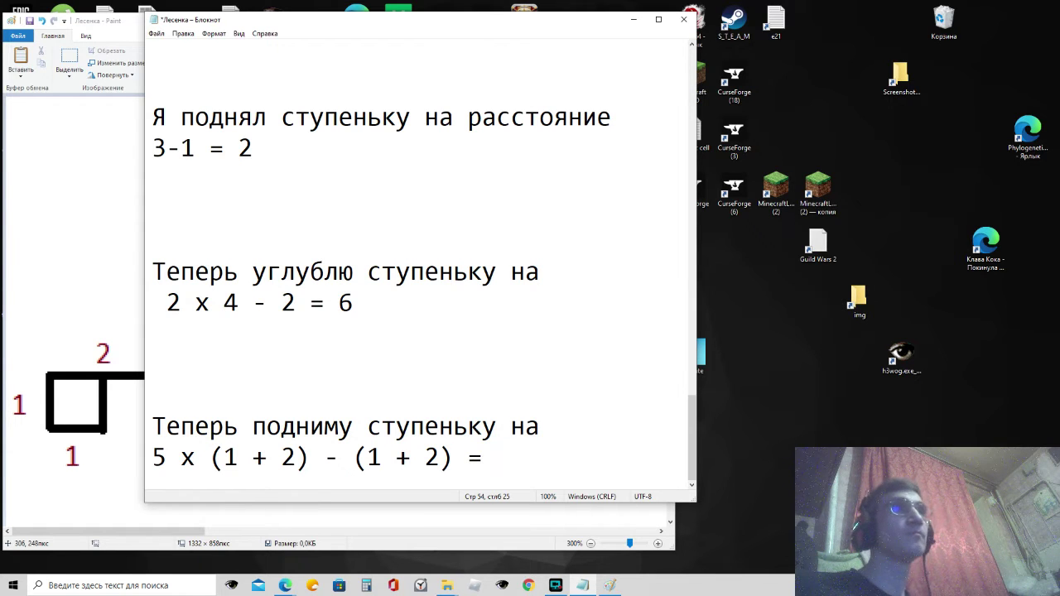
mouse_move(411, 25)
mouse_down()
mouse_move(799, 68)
mouse_move(719, 59)
mouse_move(676, 68)
mouse_move(671, 50)
mouse_up()
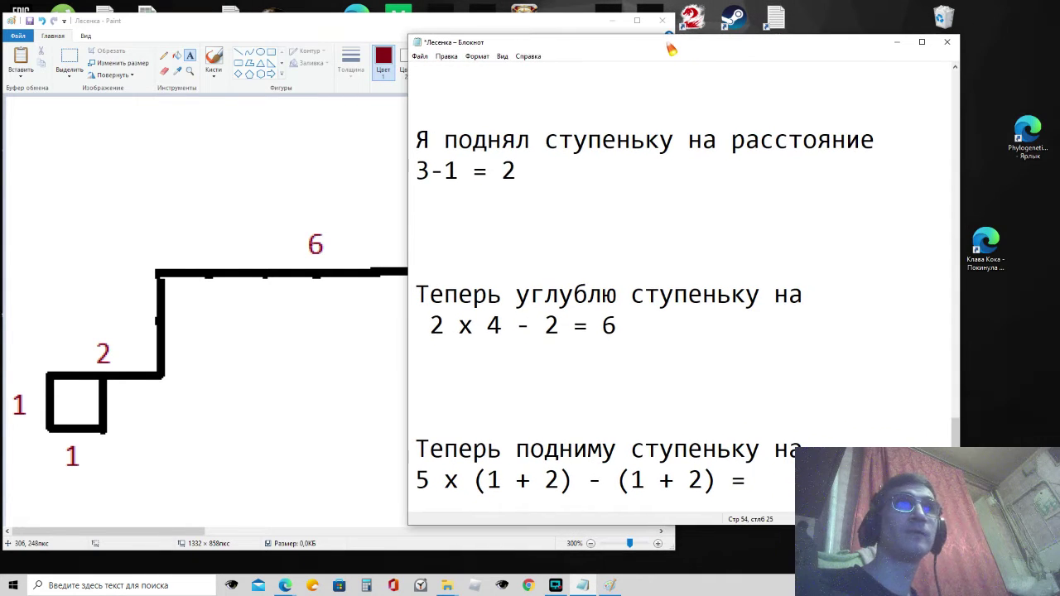
mouse_move(672, 53)
mouse_down()
mouse_move(654, 50)
mouse_move(731, 53)
mouse_move(578, 40)
mouse_up()
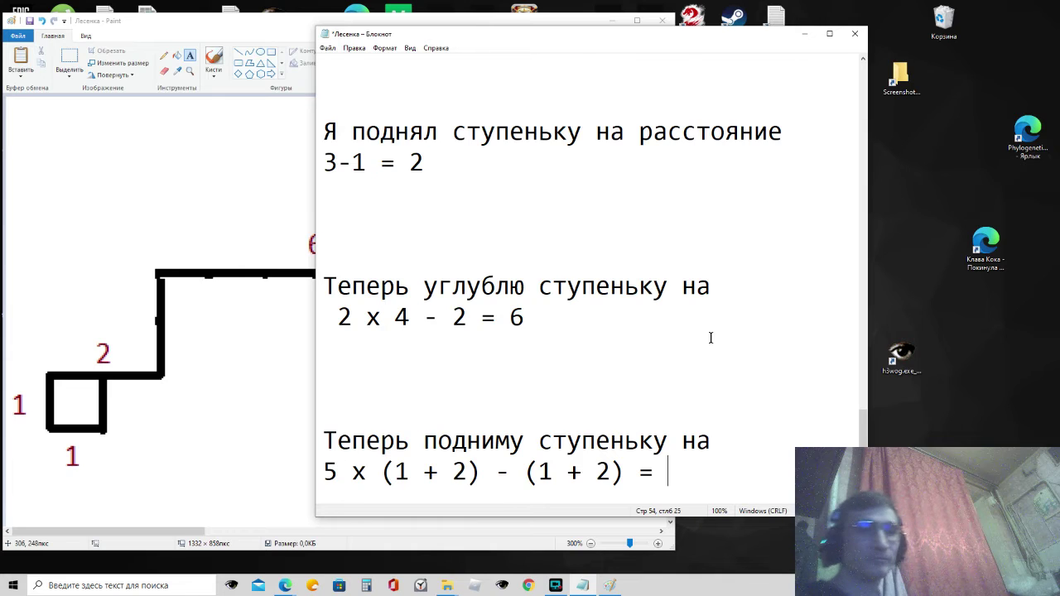
text(терп)
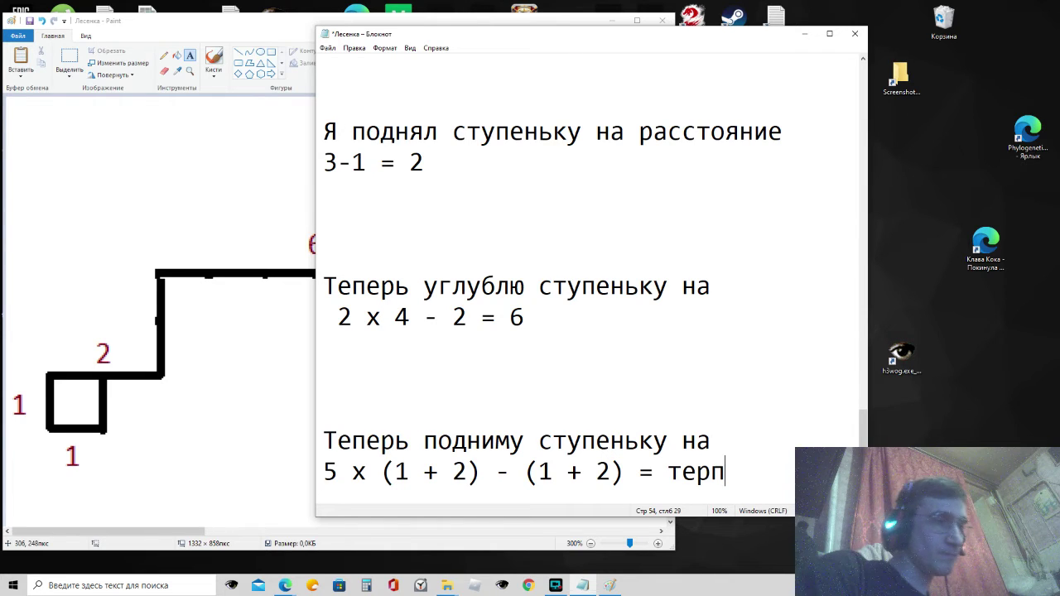
text(ение.)
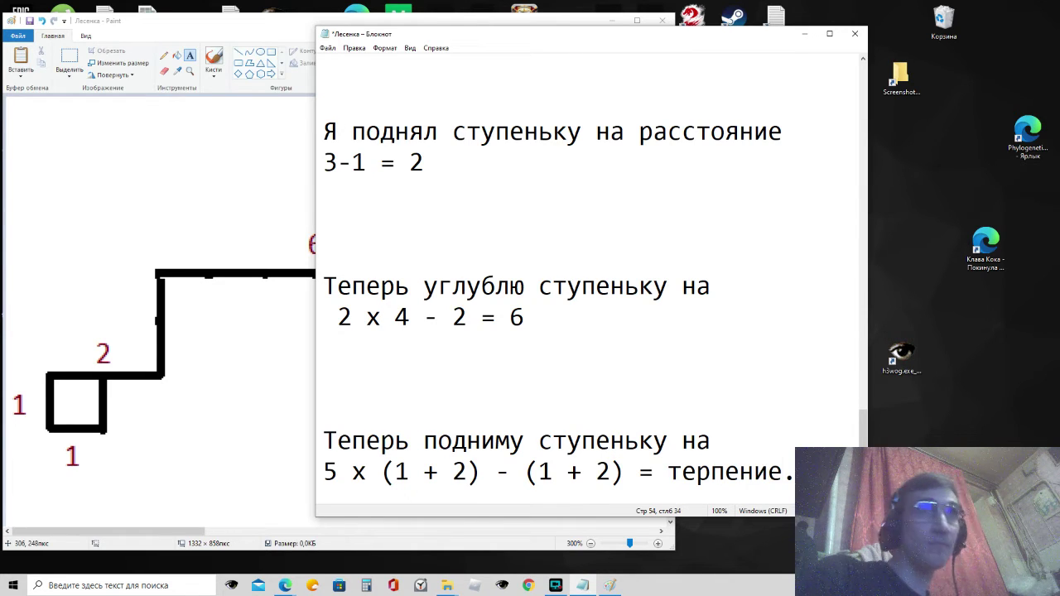
key(BackSpace)
key(BackSpace)
key(BackSpace)
key(BackSpace)
key(BackSpace)
key(BackSpace)
key(BackSpace)
key(BackSpace)
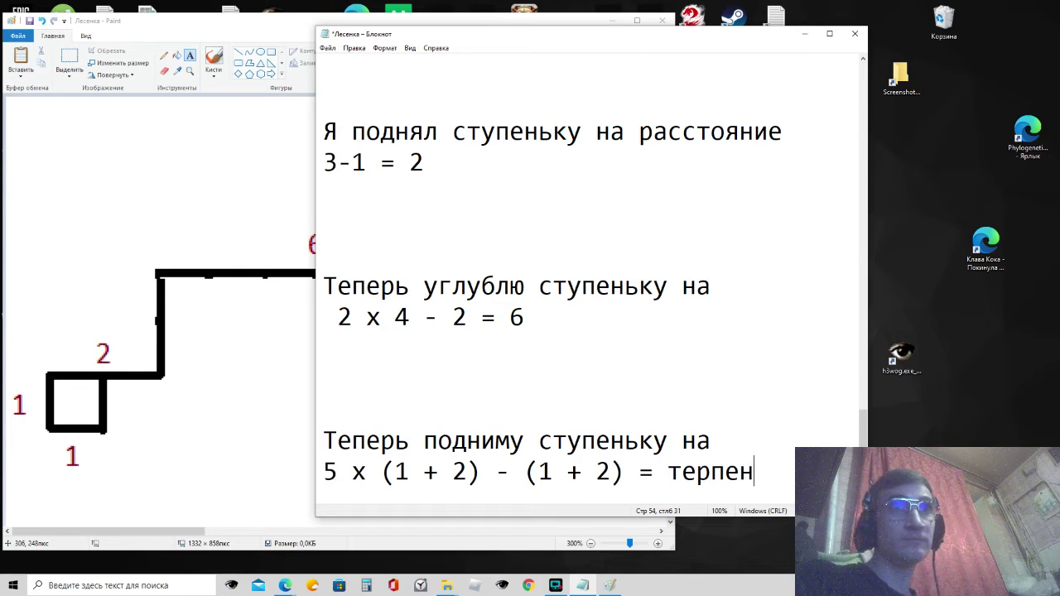
key(BackSpace)
key(BackSpace)
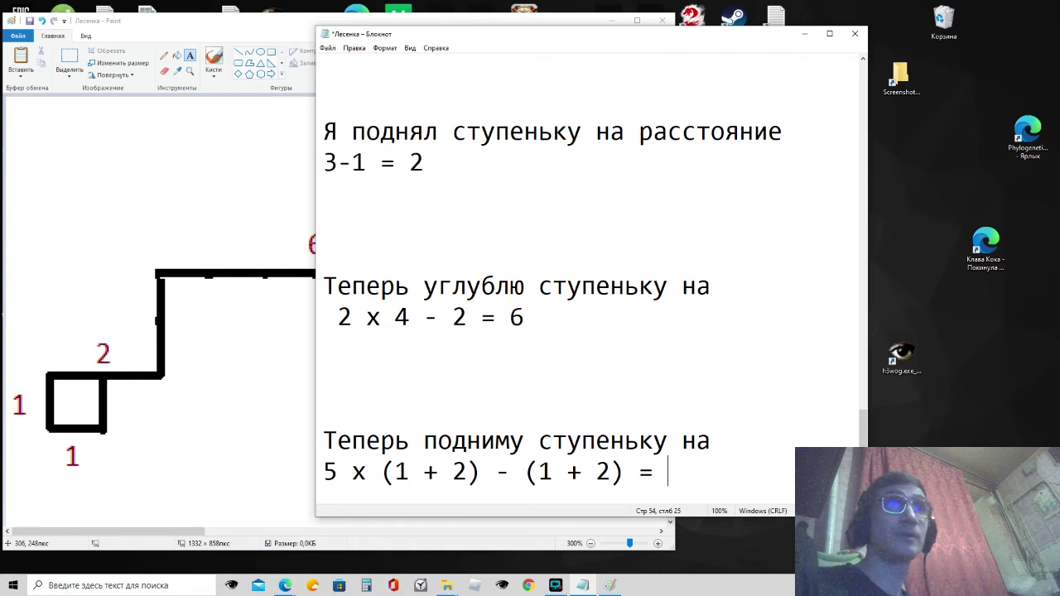
Step: Enter 12 as the result of the last formula and minimise the notes window
text(12)
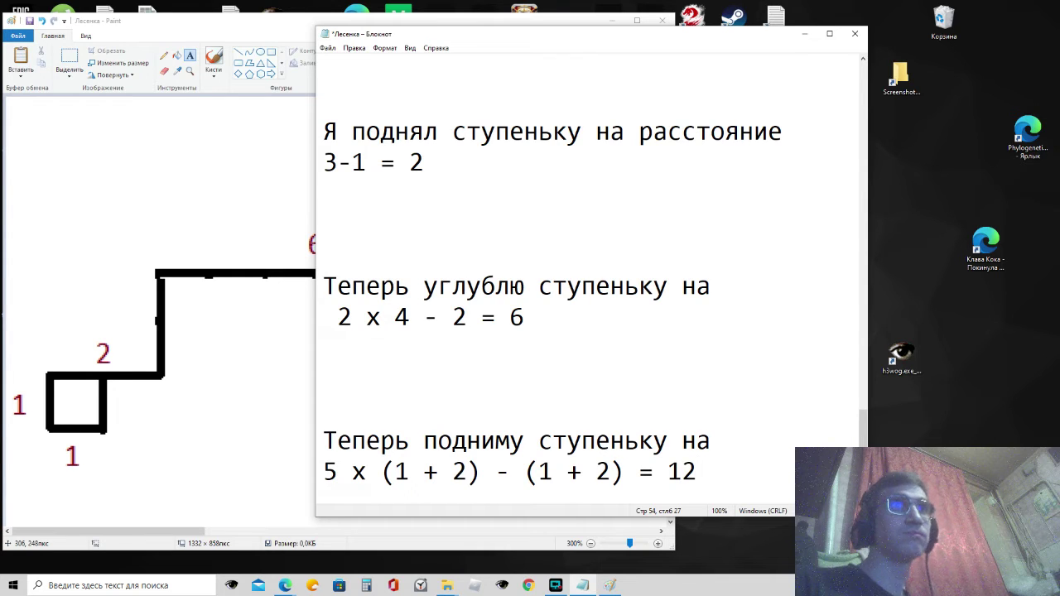
click(805, 35)
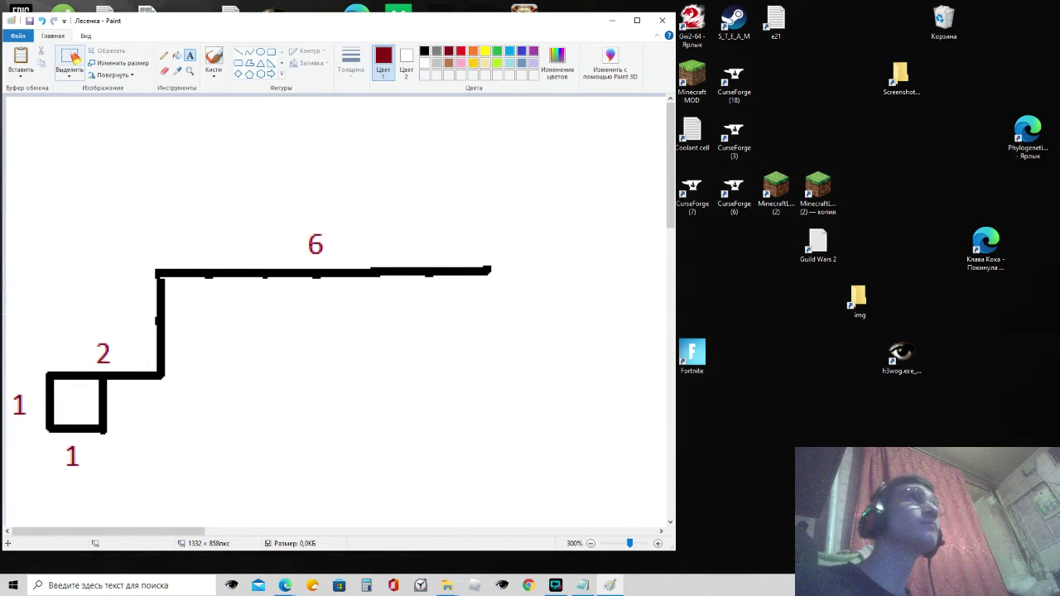
Step: Select the whole staircase drawing with its number labels in Paint and delete it from the canvas
click(69, 56)
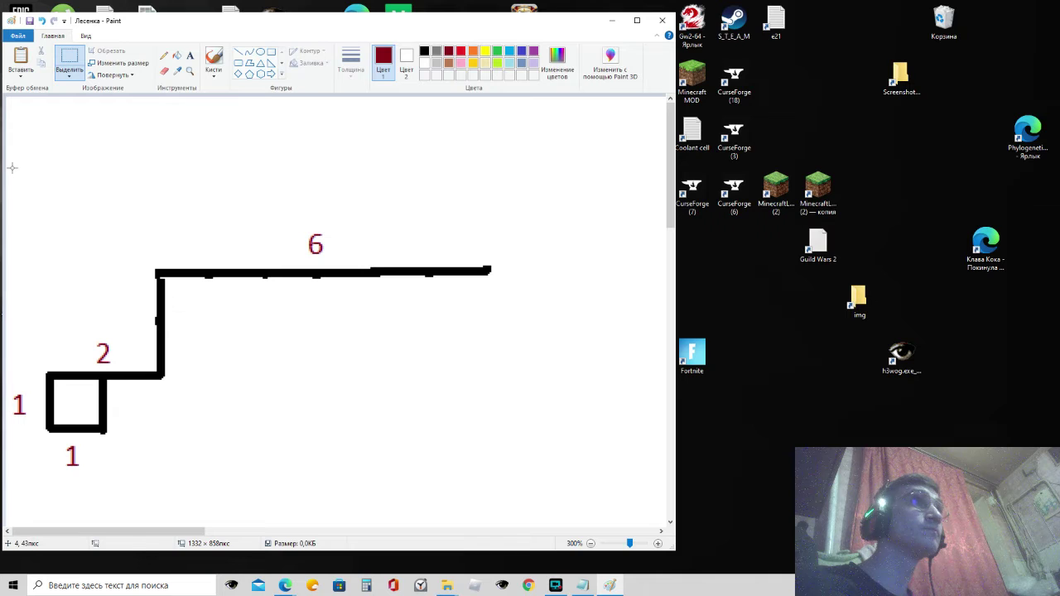
mouse_move(13, 168)
mouse_down()
mouse_move(251, 326)
mouse_move(487, 414)
mouse_move(510, 433)
mouse_move(517, 474)
mouse_up()
key(Delete)
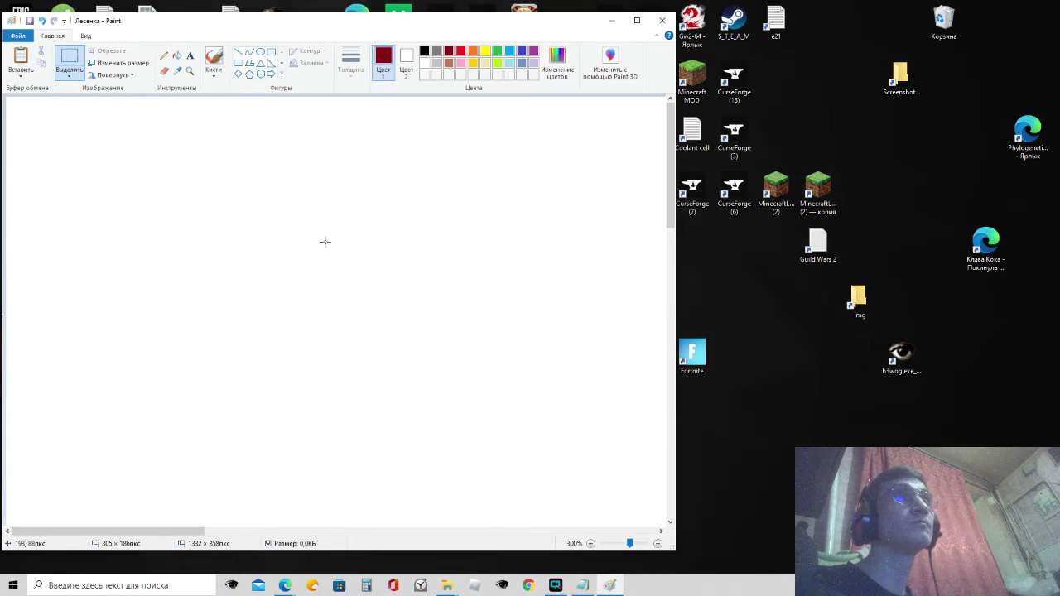
Step: Enlarge the Paint window and extend the empty canvas to 9680 × 6432 px
drag(673, 546, 714, 557)
click(86, 36)
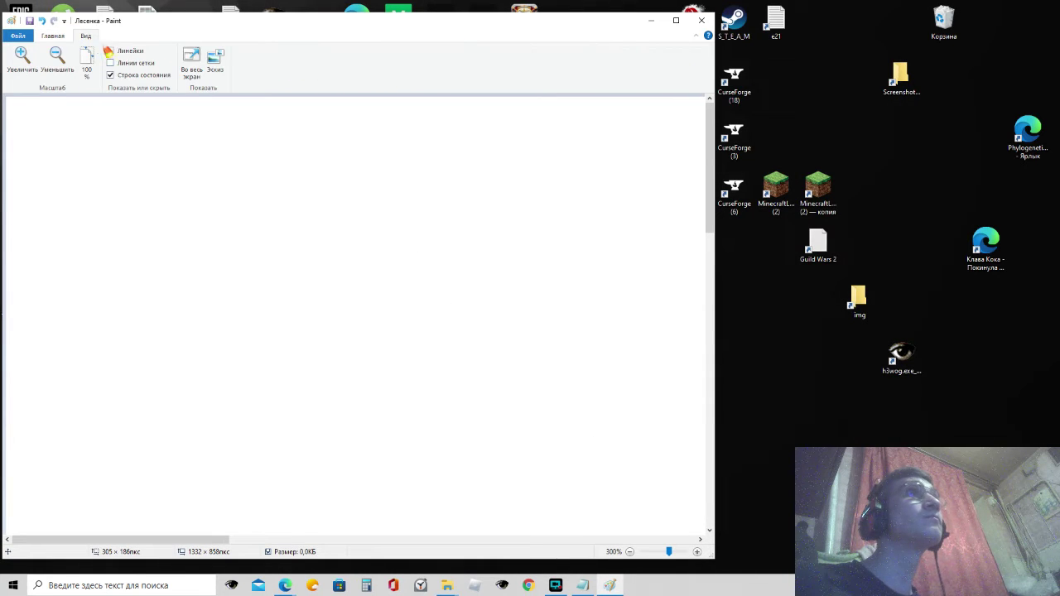
click(68, 75)
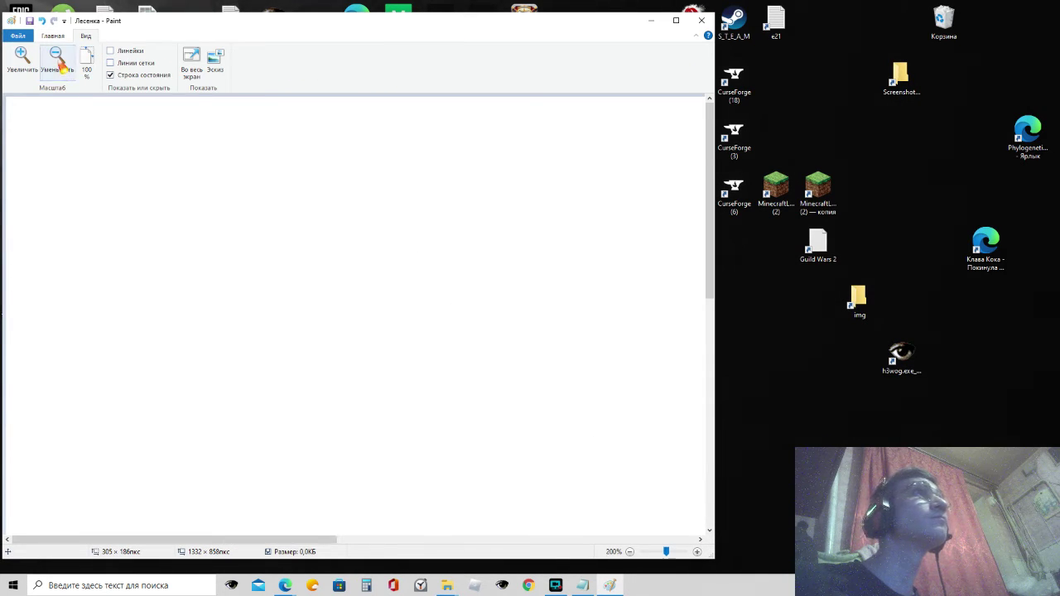
click(67, 75)
click(68, 75)
click(68, 75)
click(68, 75)
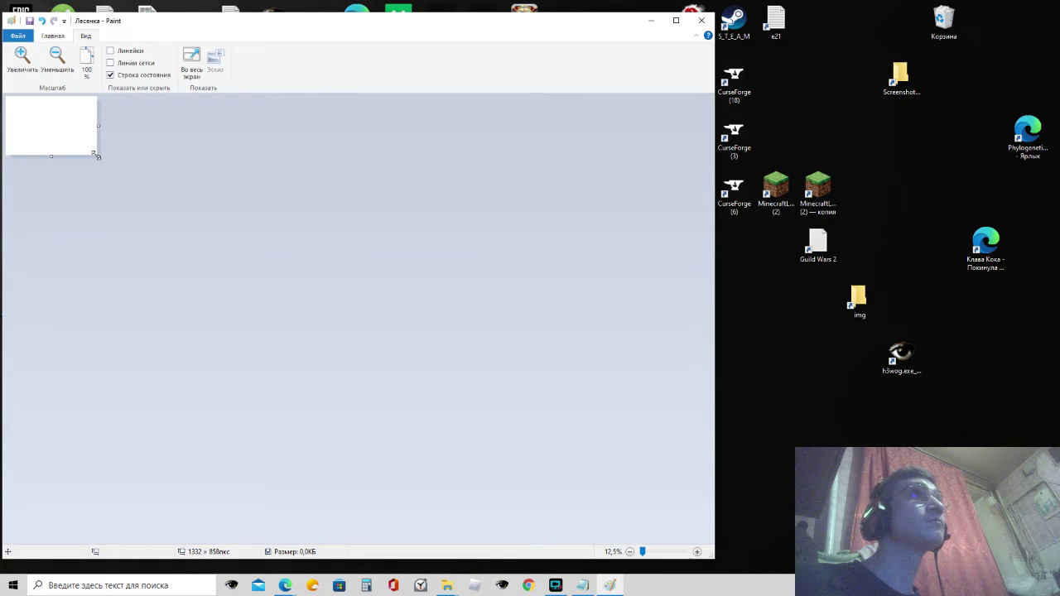
drag(97, 157, 672, 542)
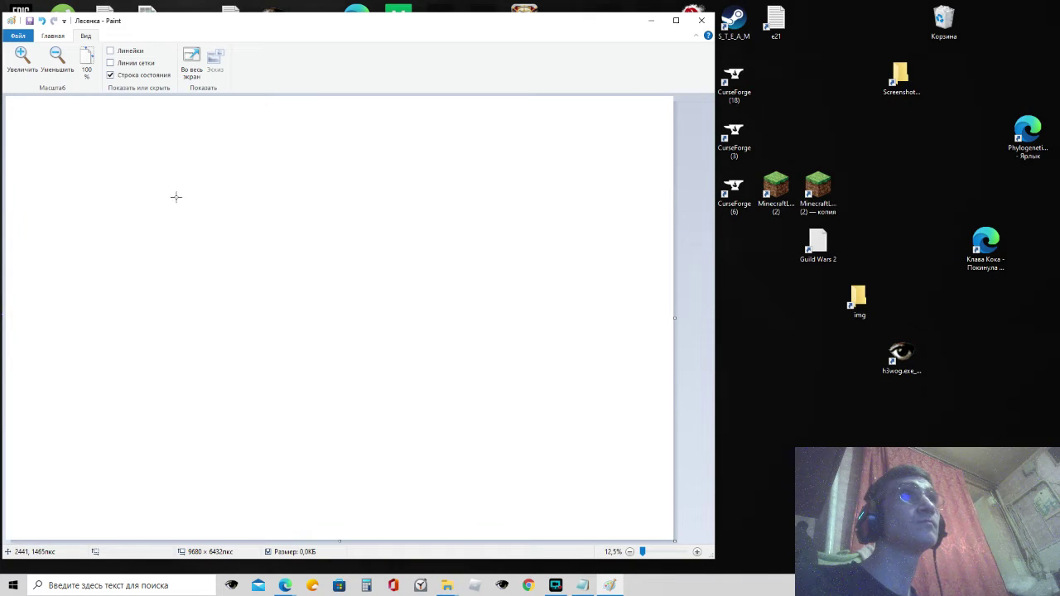
Step: Paste the staircase drawing with its number labels and position it in the lower-left corner of the enlarged canvas
click(22, 57)
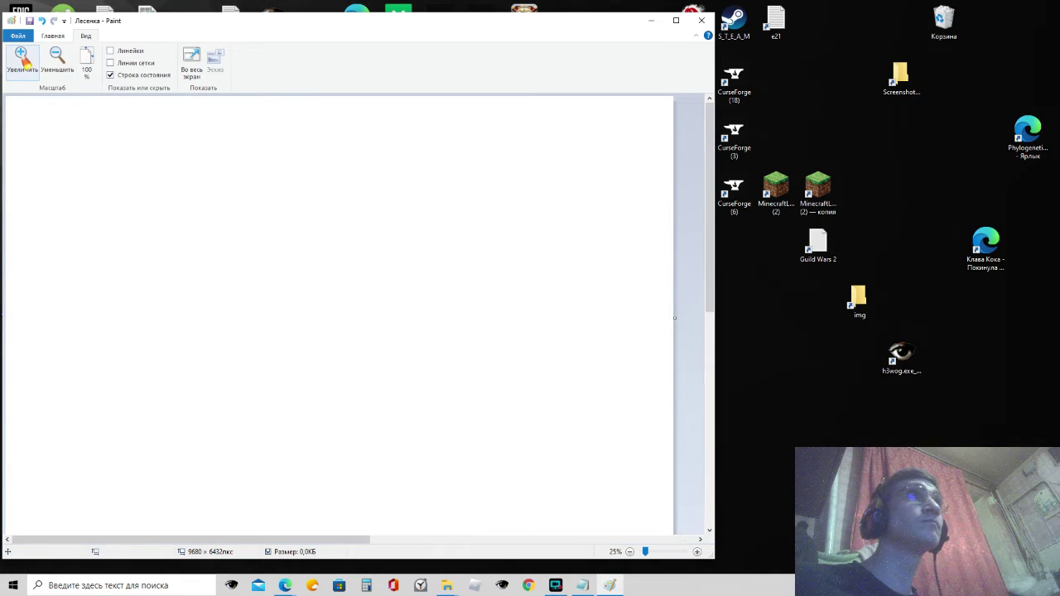
click(22, 56)
click(22, 56)
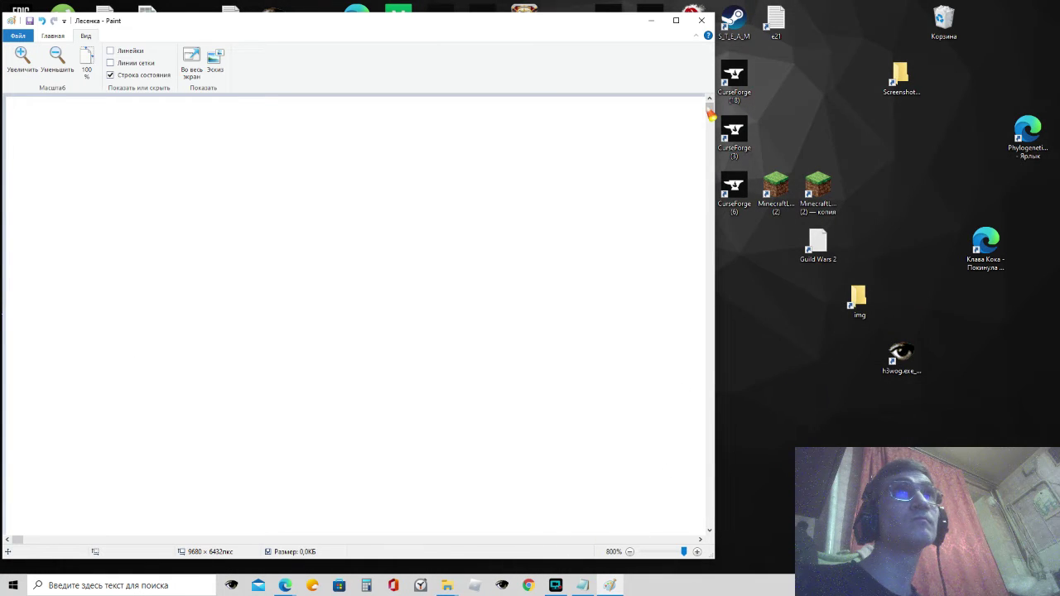
drag(710, 115, 708, 523)
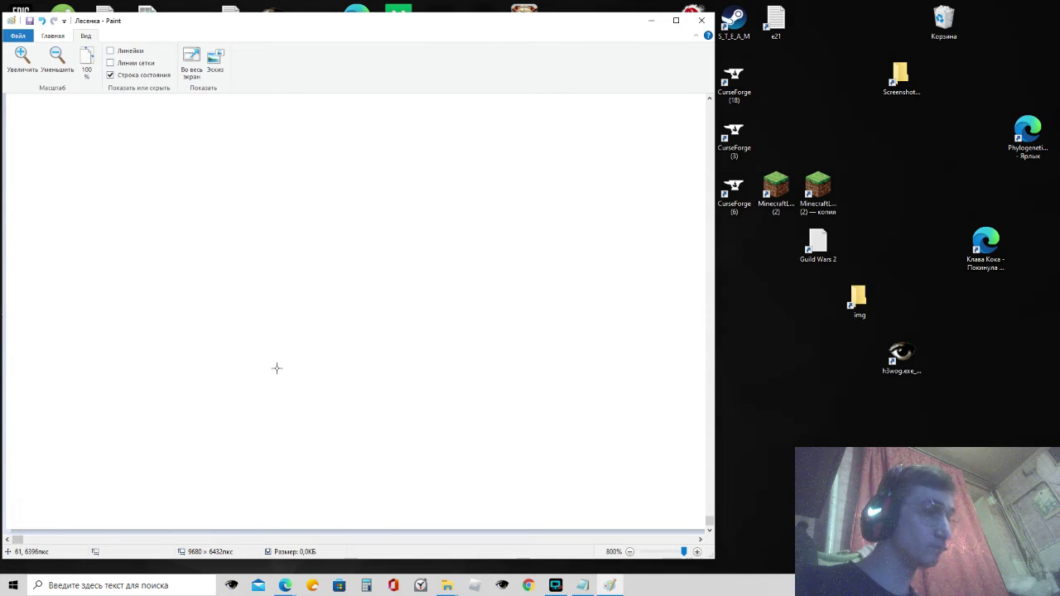
key(ctrl+v)
drag(490, 385, 451, 31)
drag(354, 224, 403, 196)
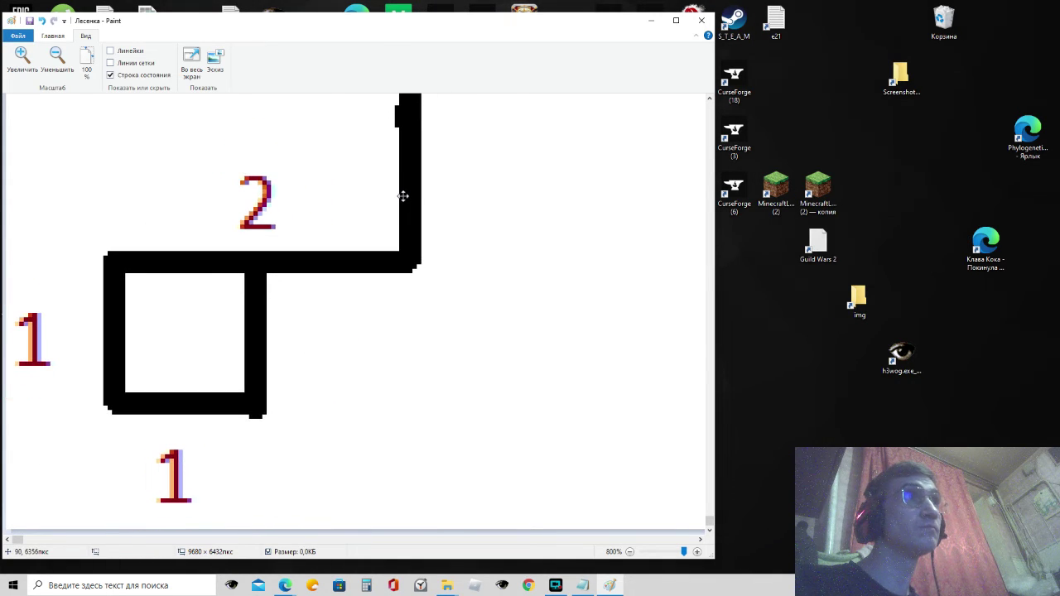
Step: Widen the Paint window and check the last rise formula in the notes against the pasted staircase
click(56, 58)
click(56, 58)
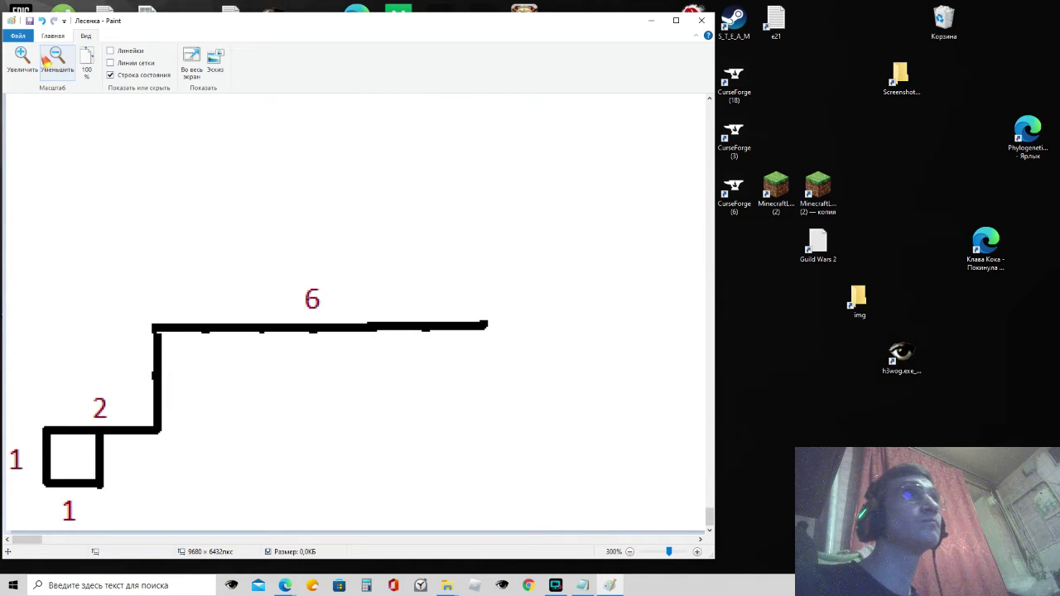
click(22, 57)
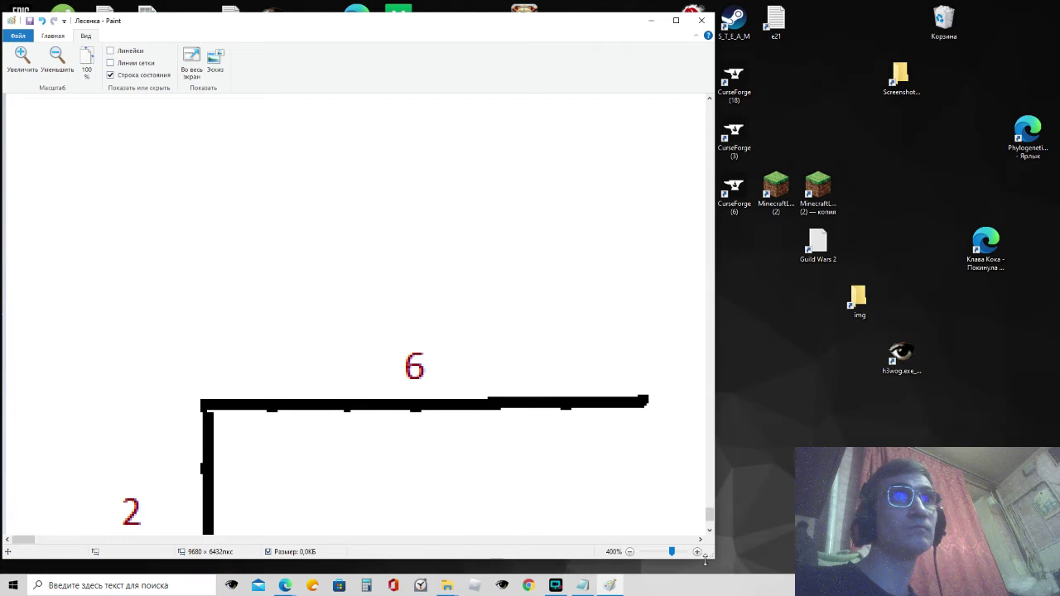
drag(715, 559, 846, 567)
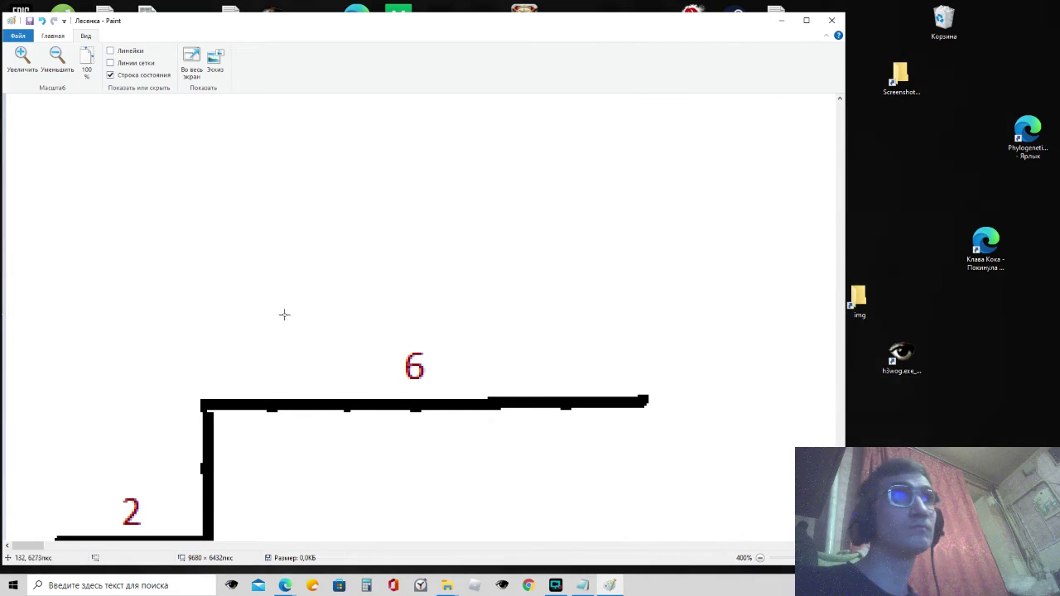
click(584, 586)
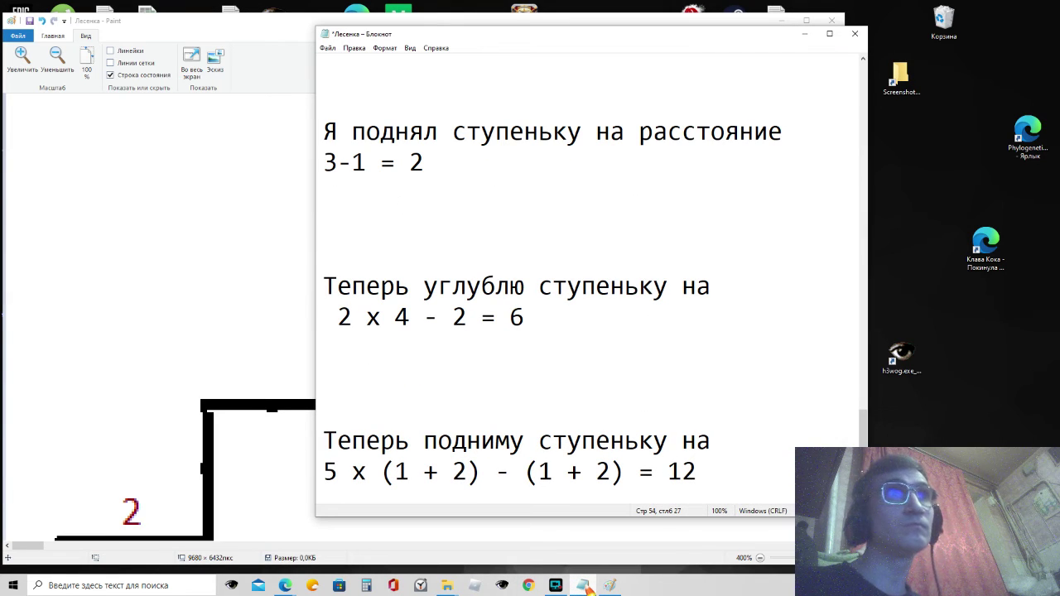
click(583, 585)
scroll(209, 371, down, 3)
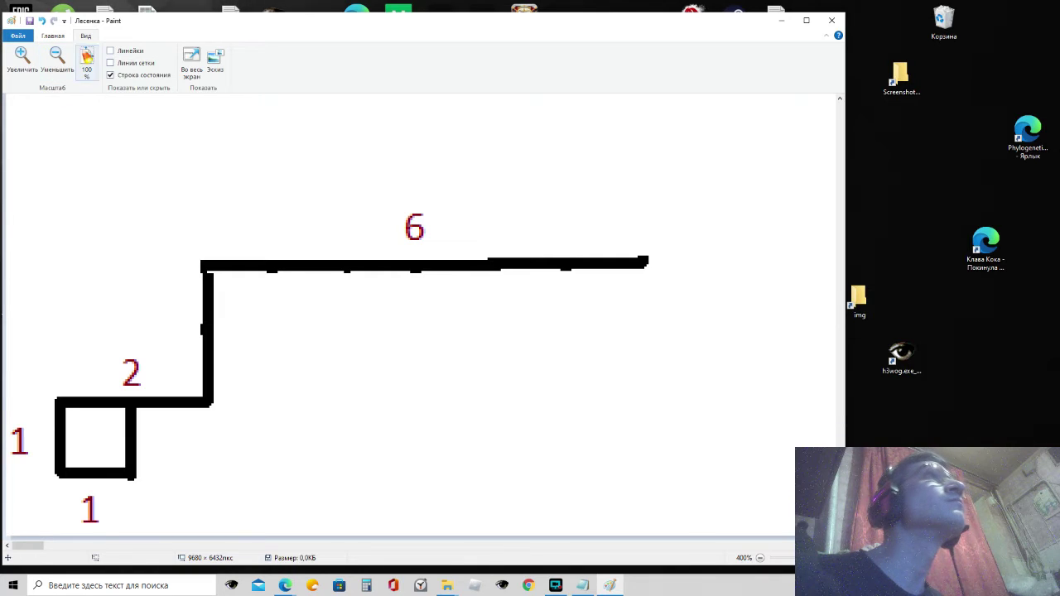
Step: Try to rotate the horizontal line labelled 6 by 90° to the left and undo the rotation
click(53, 35)
click(105, 65)
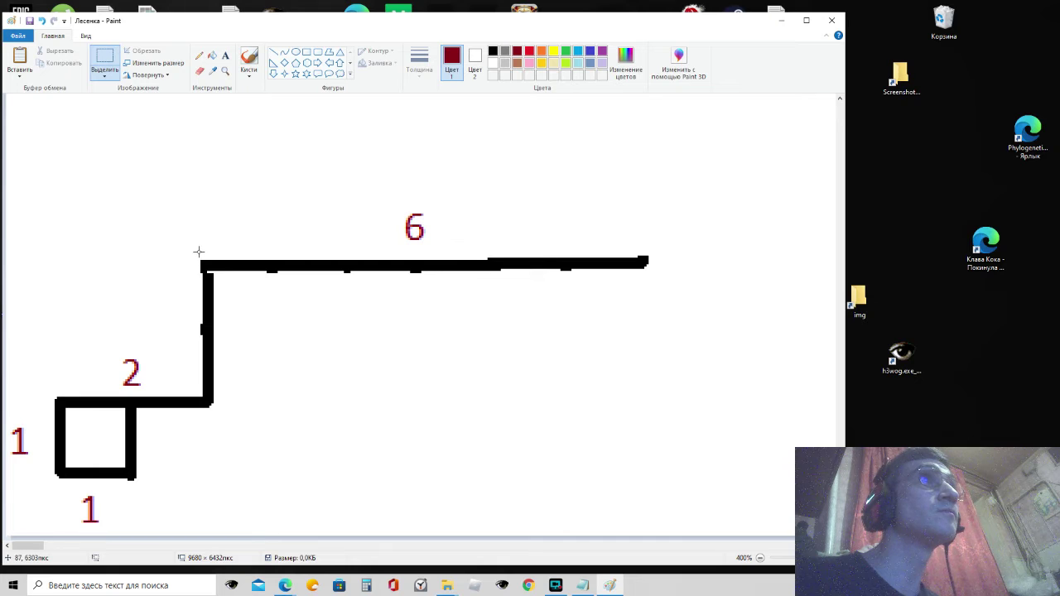
mouse_move(204, 253)
mouse_down()
mouse_move(374, 270)
mouse_move(650, 267)
mouse_up()
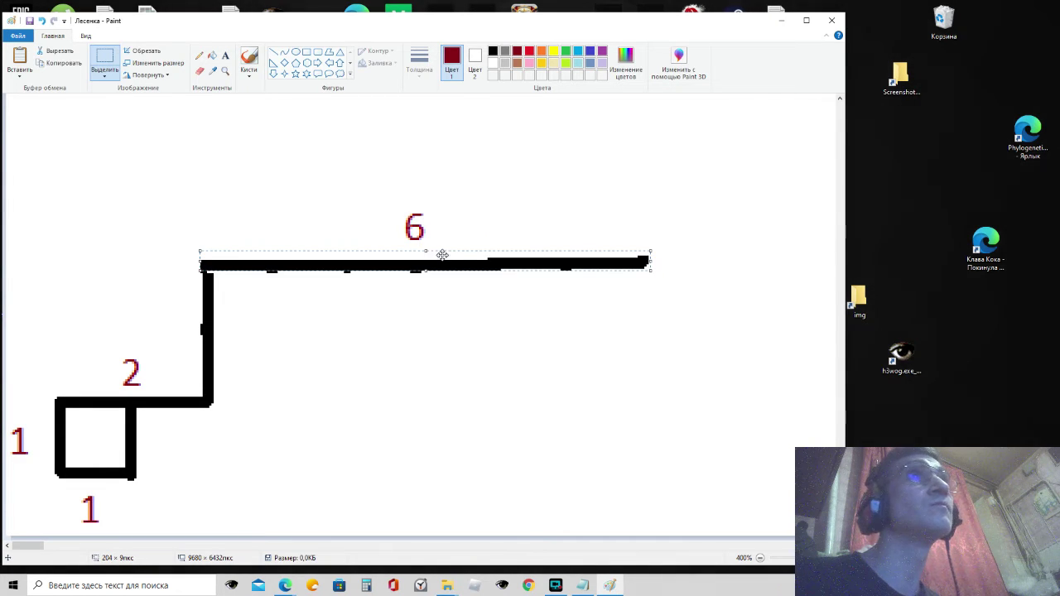
right_click(443, 253)
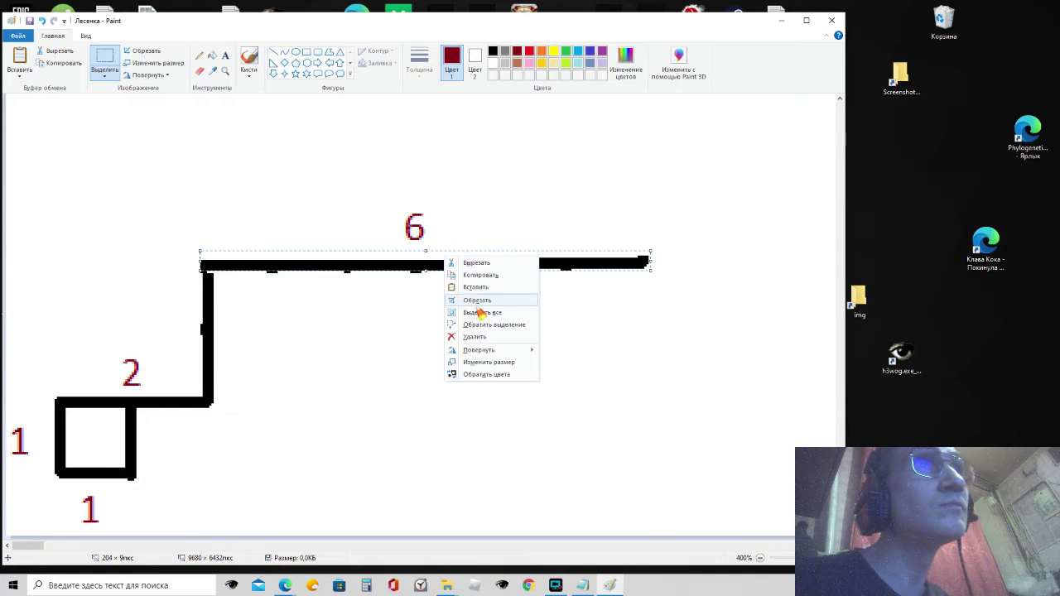
mouse_move(479, 351)
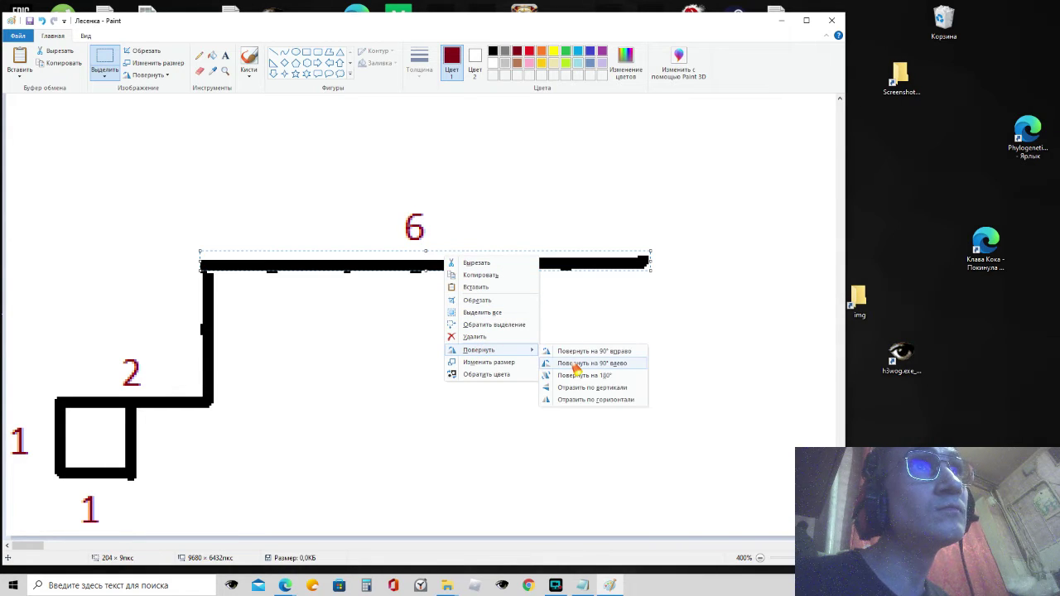
click(568, 352)
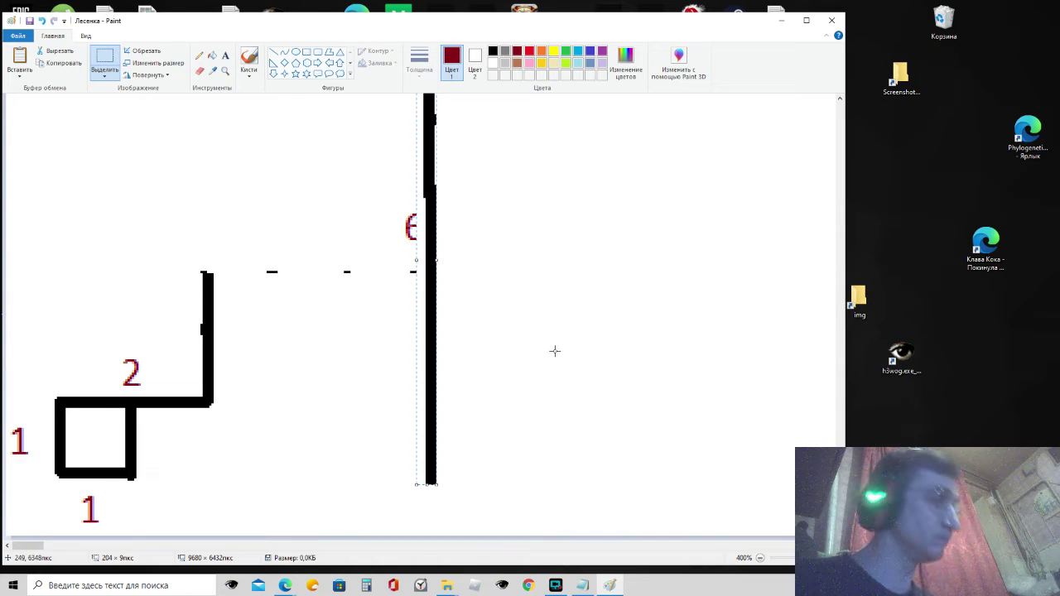
key(ctrl+z)
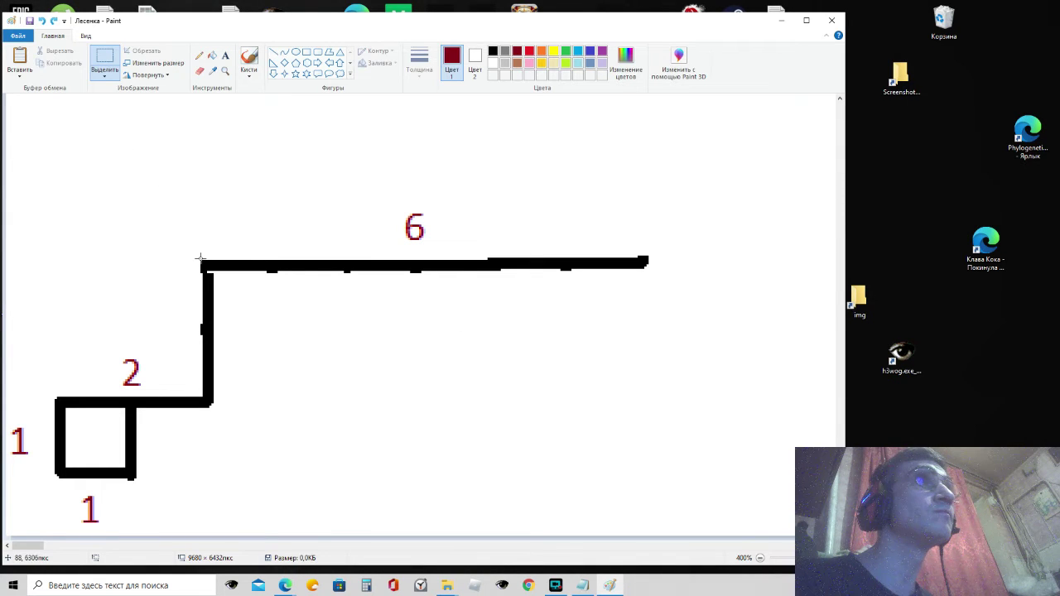
drag(200, 259, 646, 262)
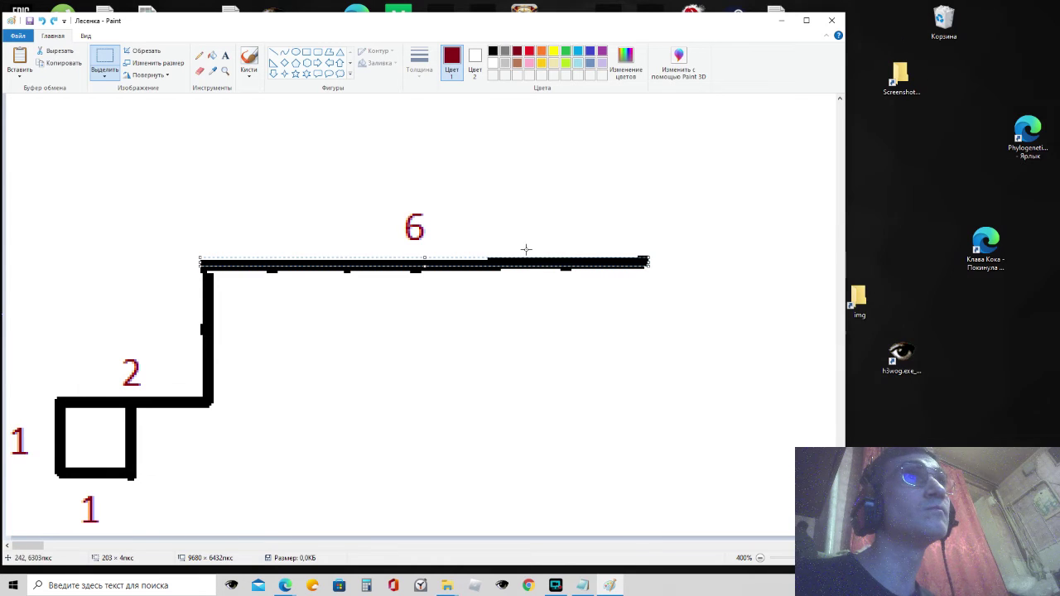
click(466, 231)
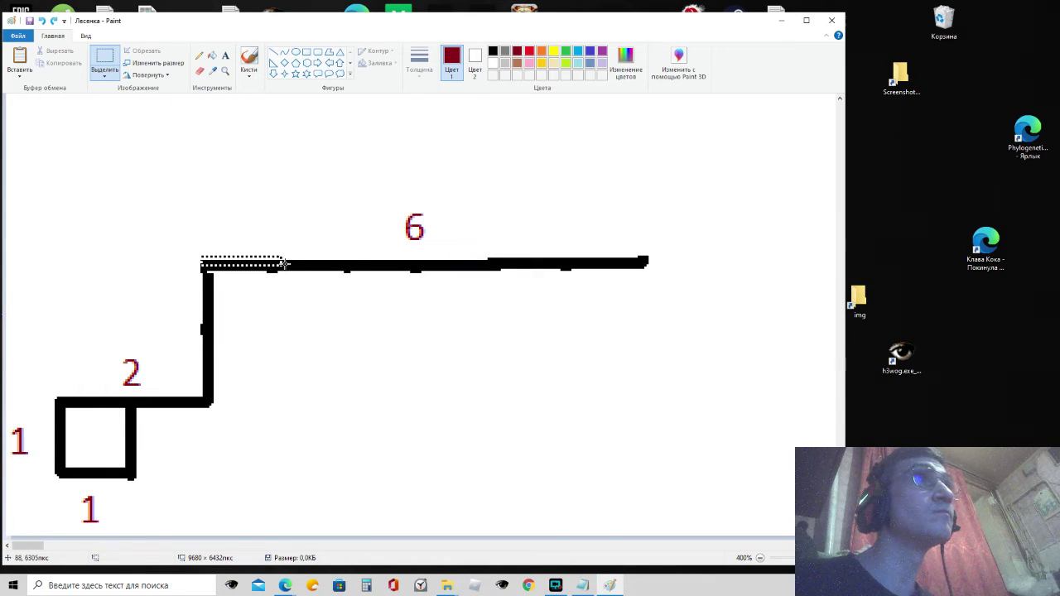
drag(283, 264, 646, 263)
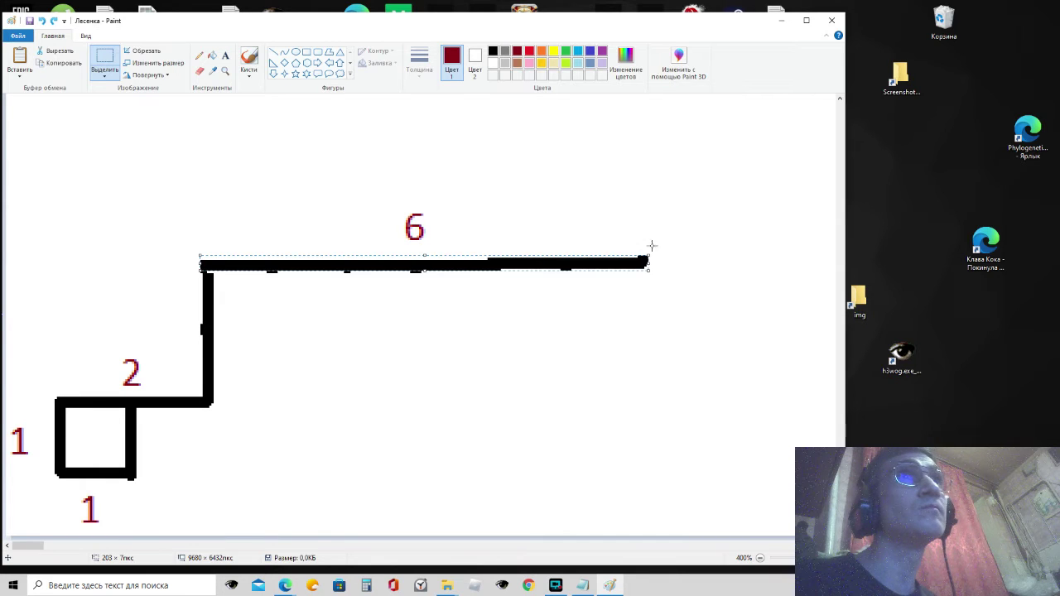
click(585, 190)
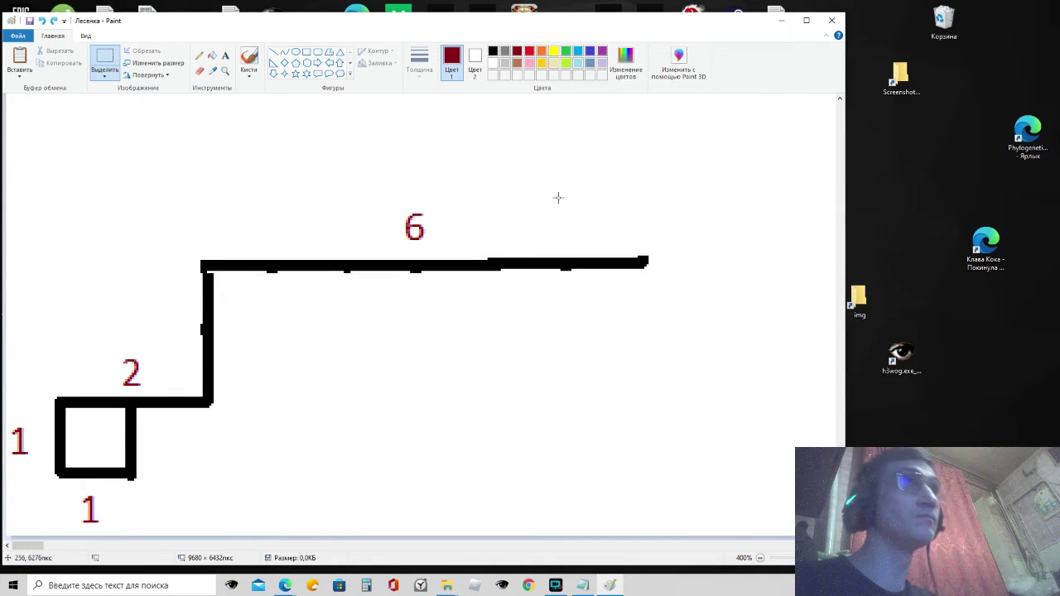
drag(201, 263, 346, 266)
click(212, 248)
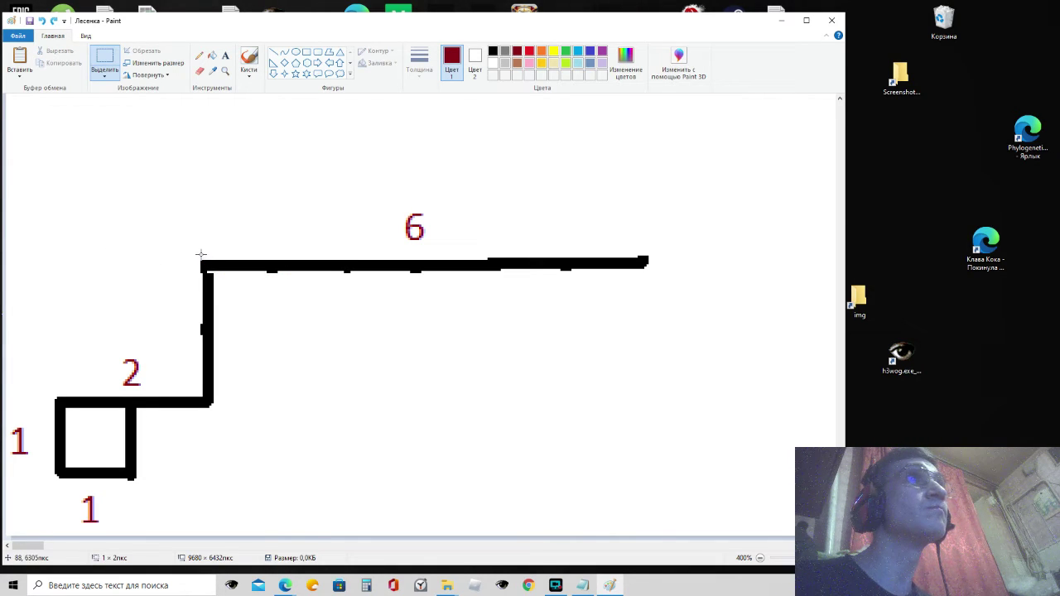
Step: Copy the horizontal line labelled 6 and place the pasted copy in the empty area above it
drag(201, 254, 644, 264)
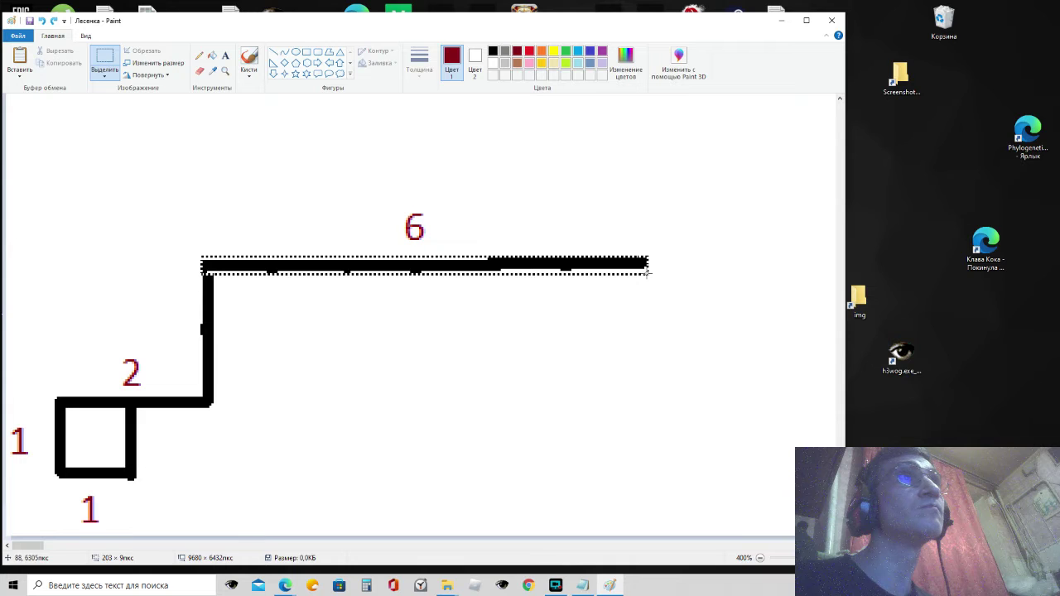
drag(646, 270, 647, 266)
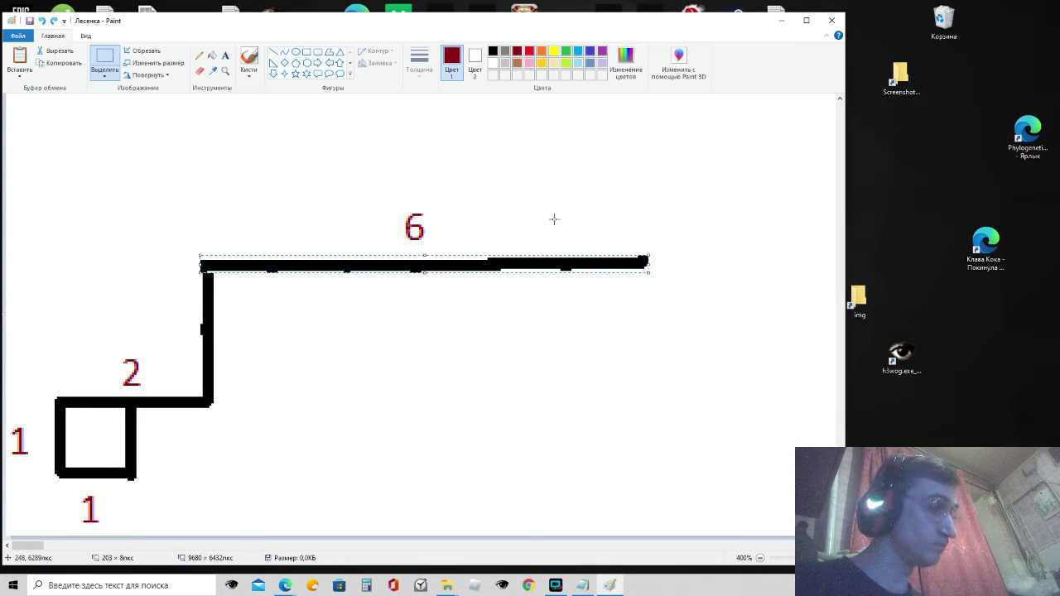
key(ctrl+v)
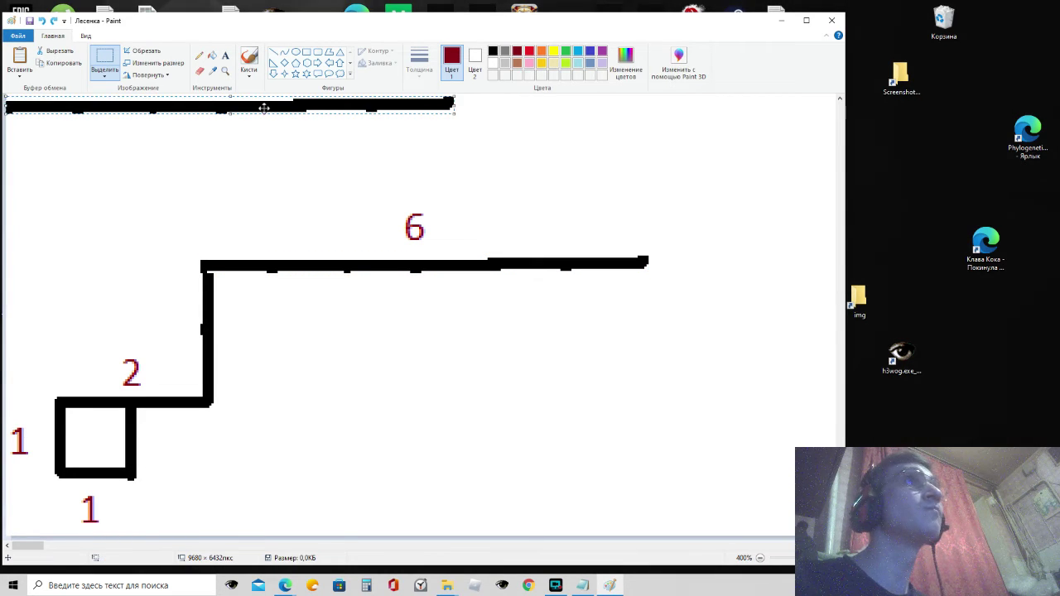
drag(260, 108, 447, 173)
Step: Rotate the copied line 90° to the left and stand it upright on the right end of the line labelled 6
right_click(446, 172)
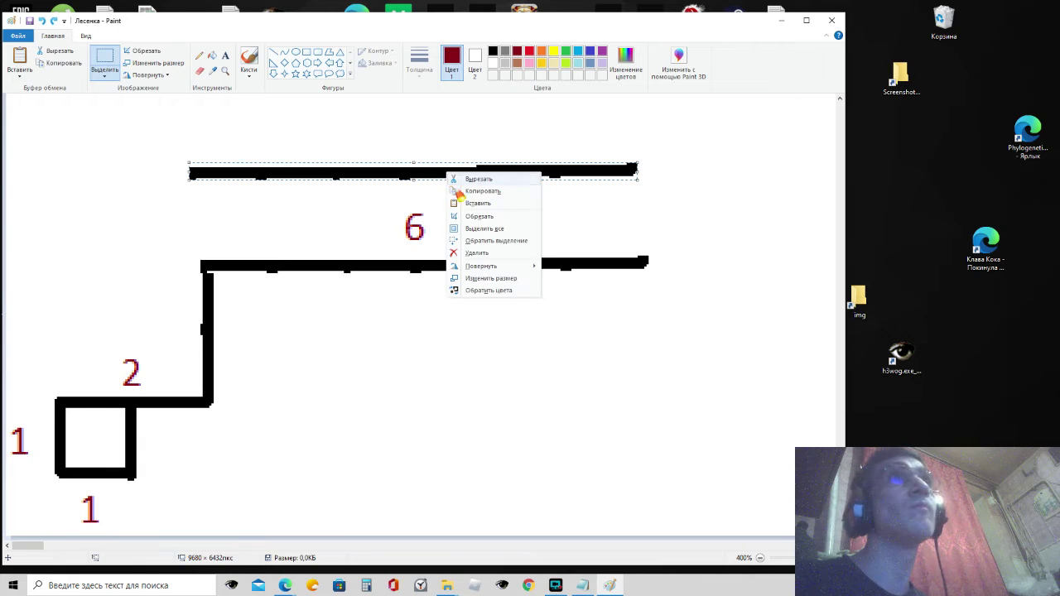
mouse_move(487, 266)
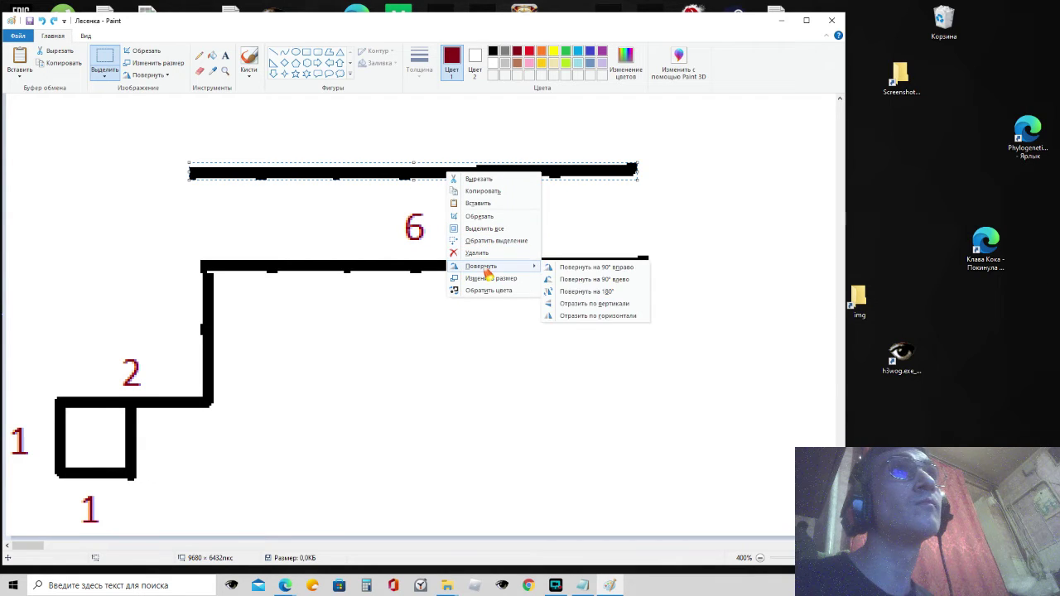
click(571, 283)
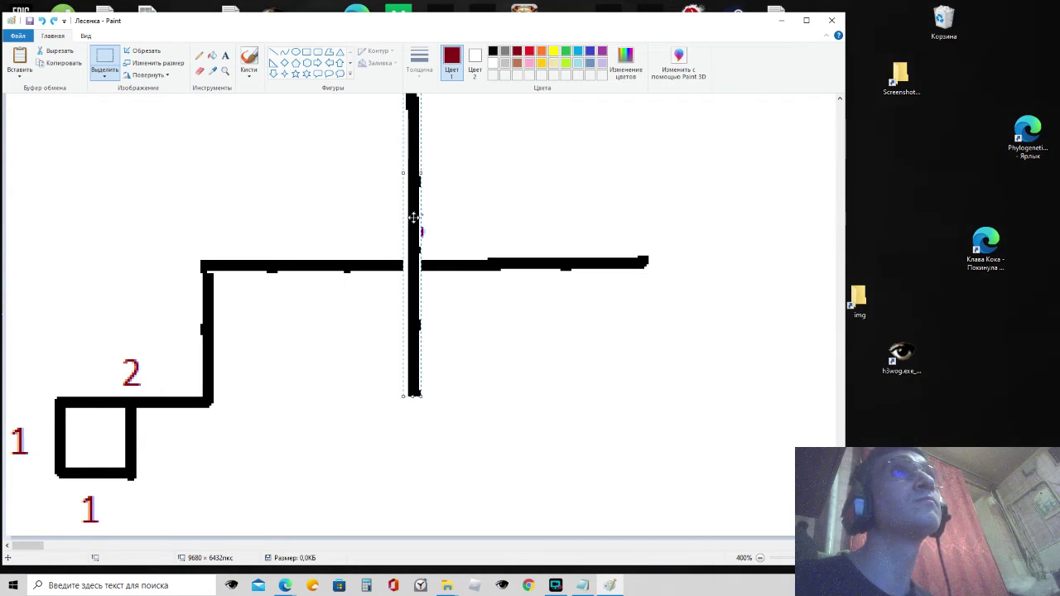
mouse_move(414, 218)
mouse_down()
mouse_move(622, 161)
mouse_move(635, 88)
mouse_move(650, 83)
mouse_move(644, 90)
mouse_up()
scroll(719, 257, up, 4)
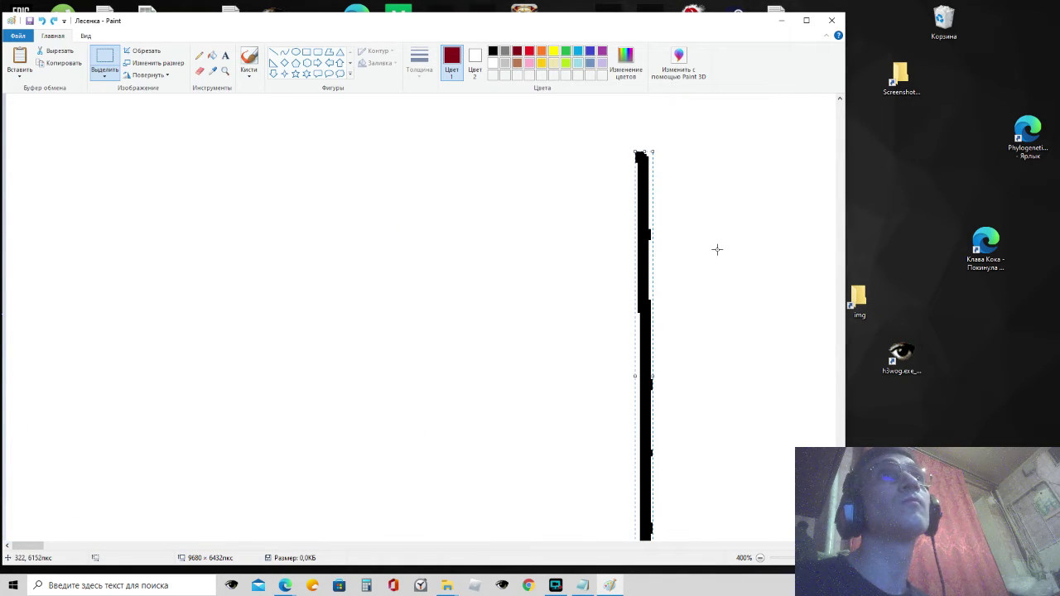
scroll(717, 250, up, 4)
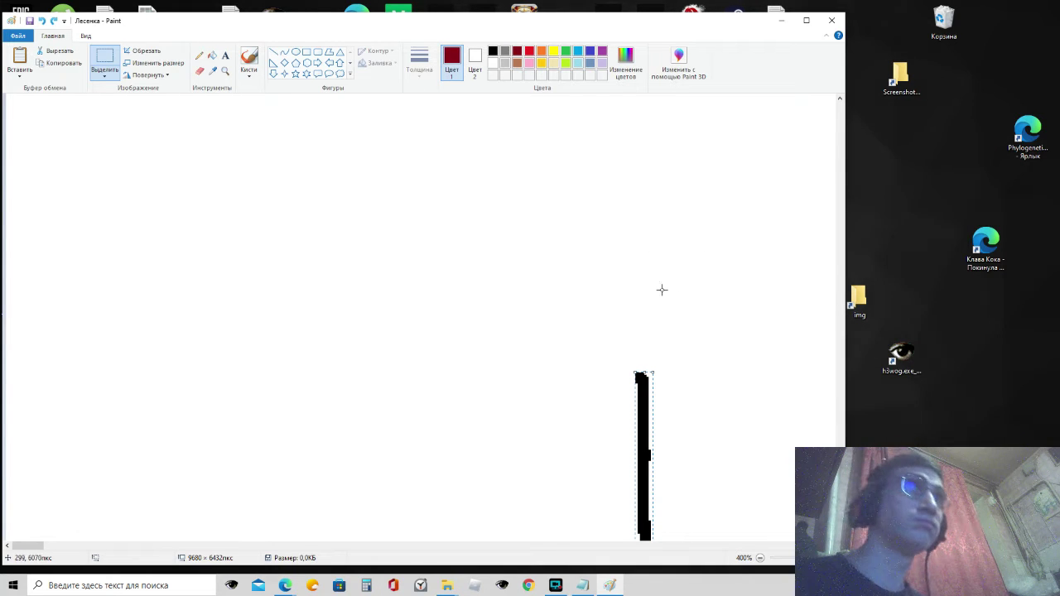
click(594, 246)
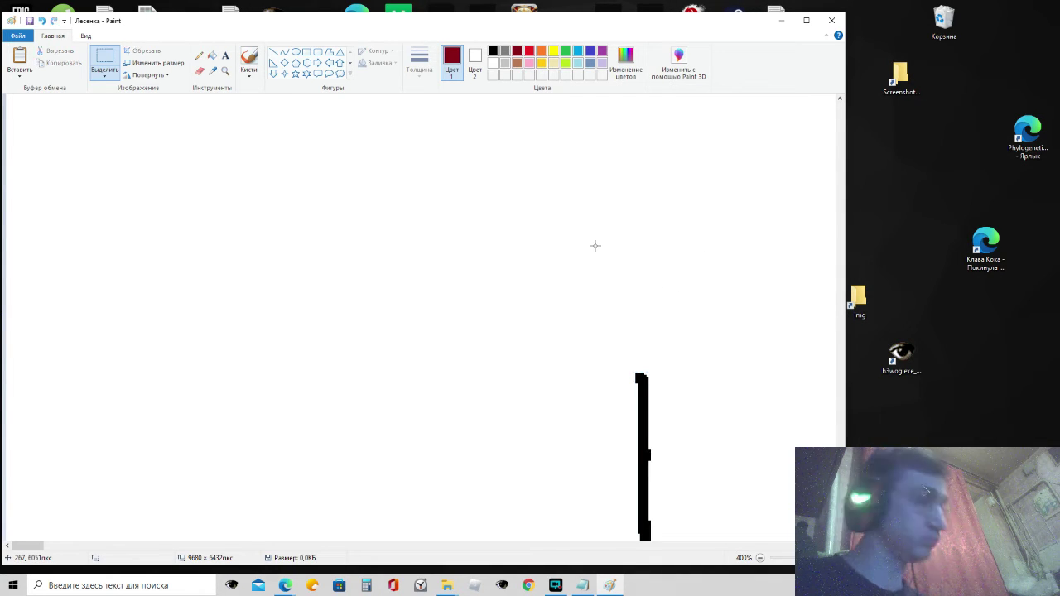
Step: Paste another copy of the 6-unit line, rotate it 90° to the left, and stack it on top of the upright line
key(ctrl+v)
drag(276, 107, 482, 250)
right_click(484, 252)
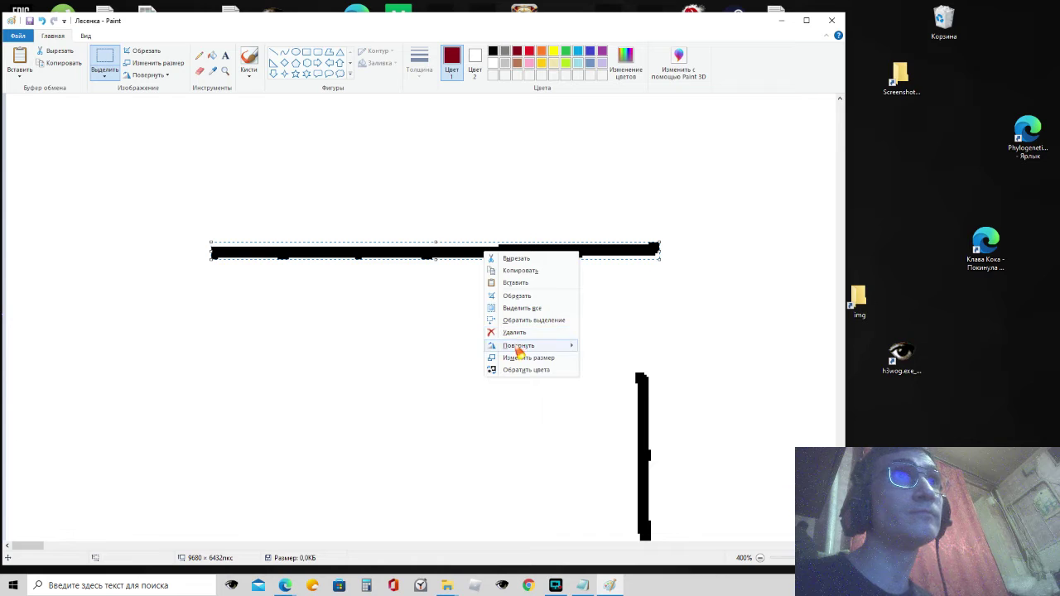
mouse_move(518, 347)
click(615, 362)
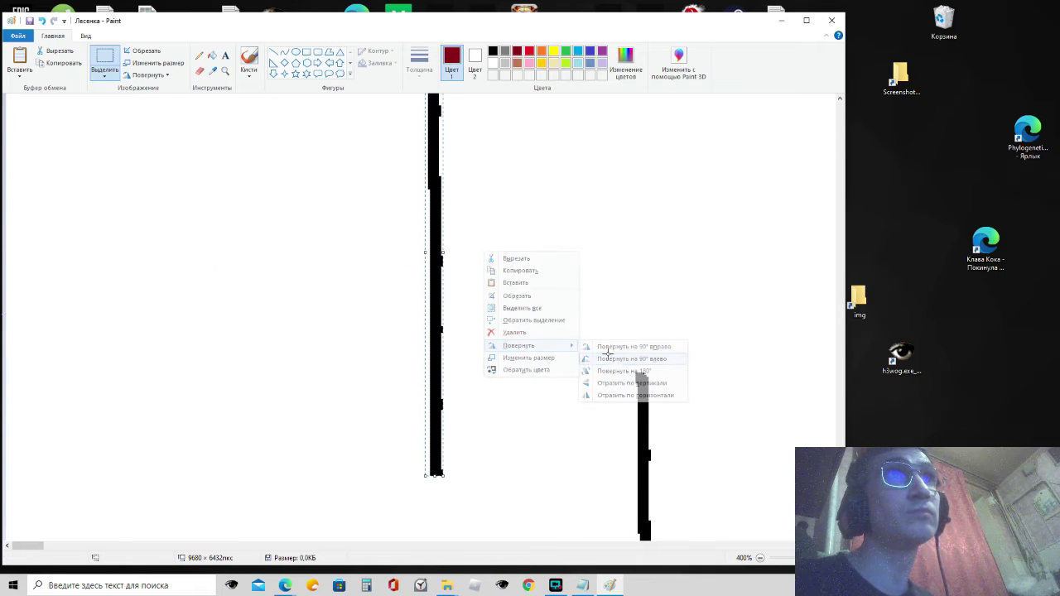
drag(439, 308, 643, 210)
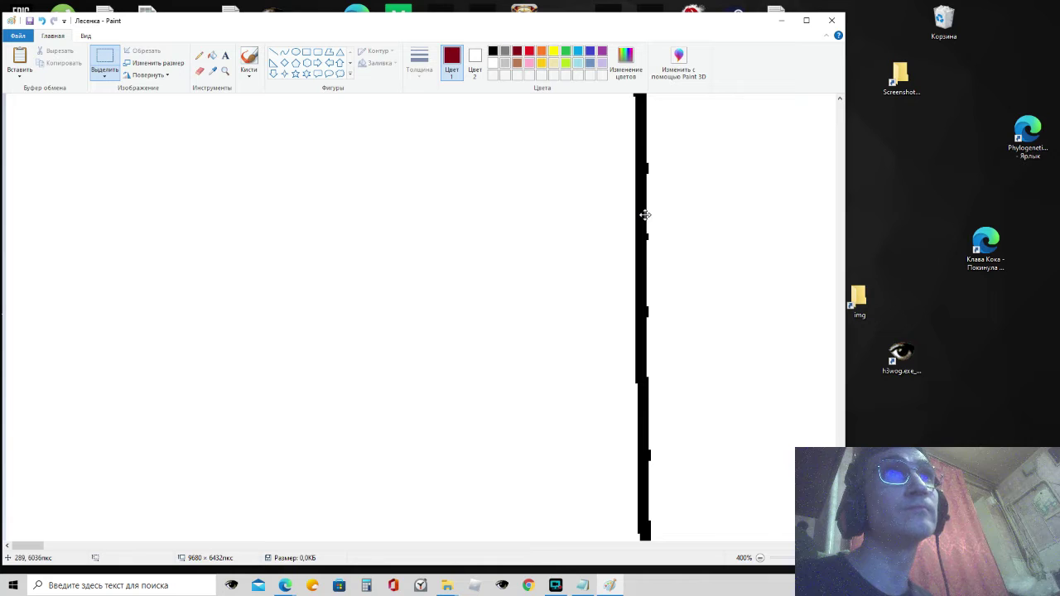
Step: Fill the small gap between the horizontal line labelled 6 and the upright line with the black Pencil
scroll(564, 212, down, 2)
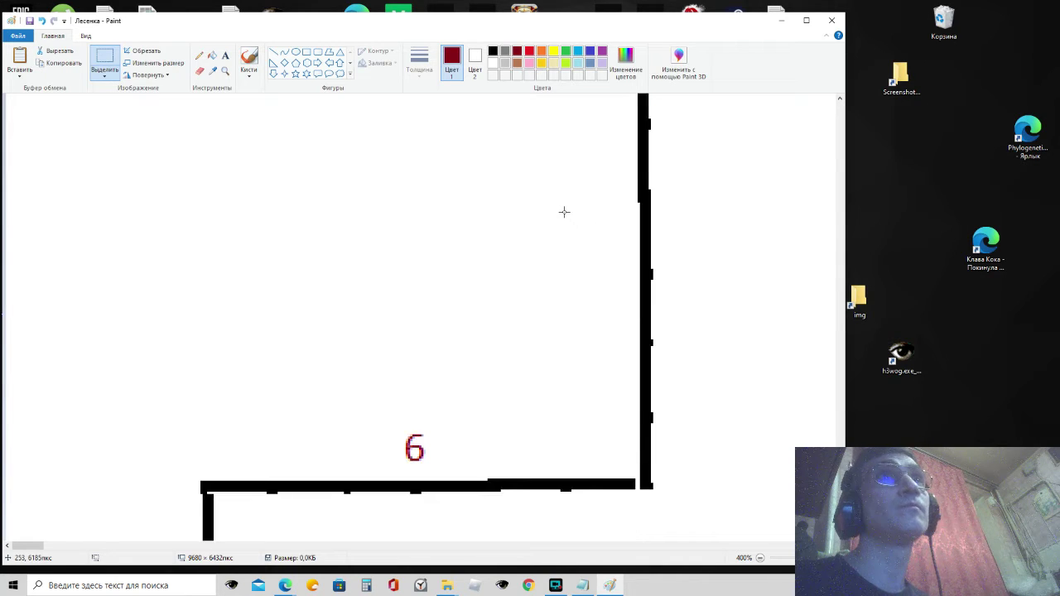
scroll(564, 212, down, 2)
click(561, 210)
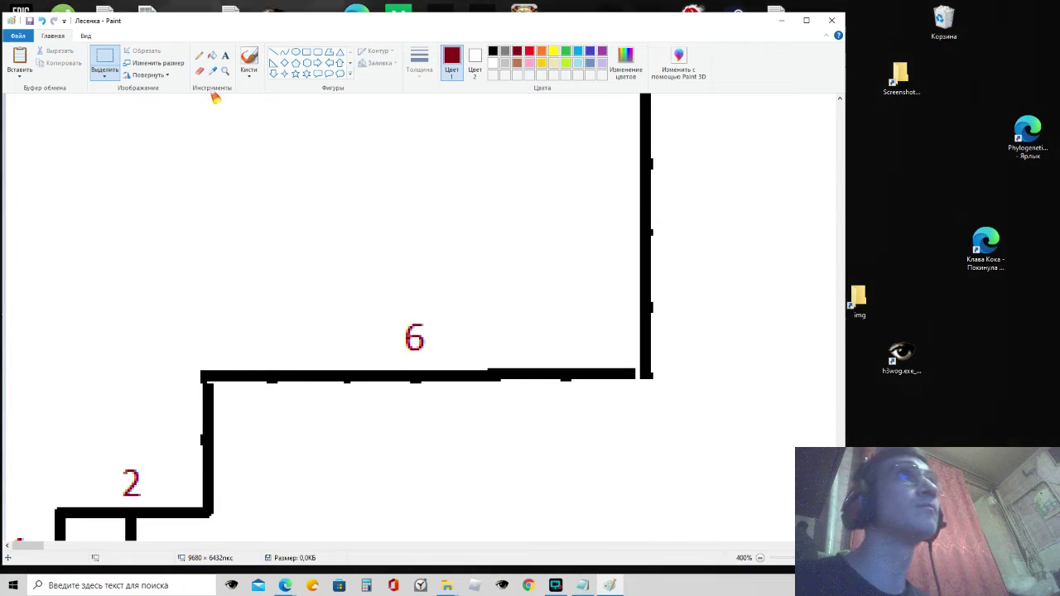
click(493, 51)
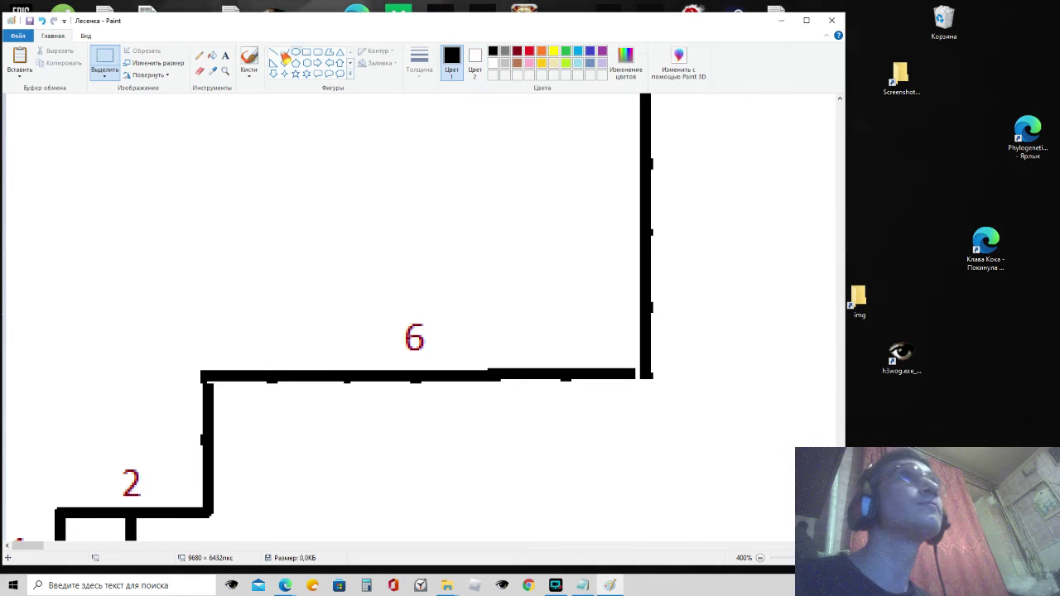
click(200, 57)
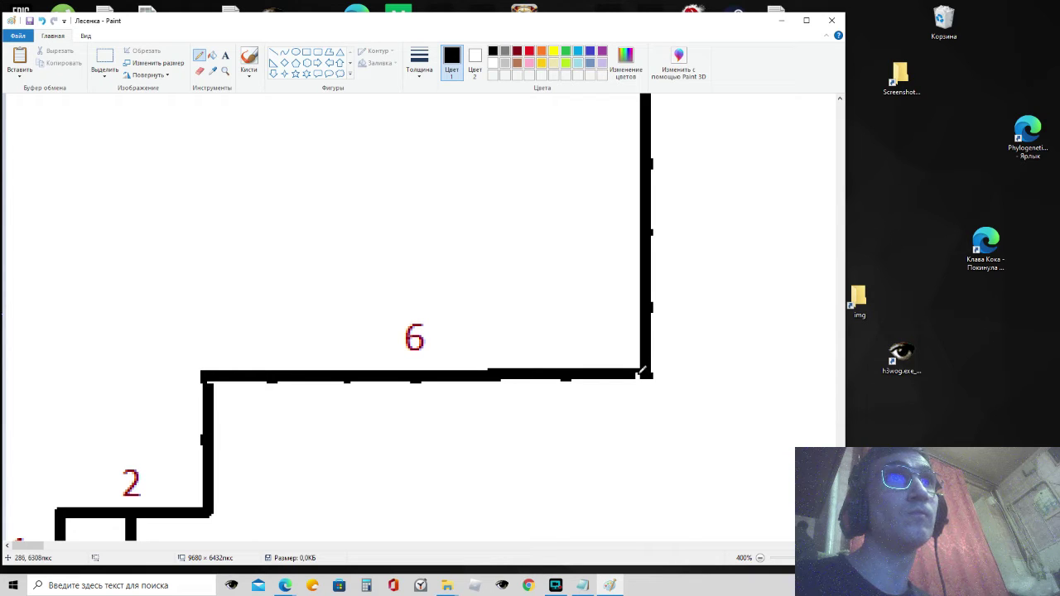
Step: Inspect the stacked upright line along its full height, from its joint with the line labelled 6 upward
scroll(646, 344, up, 10)
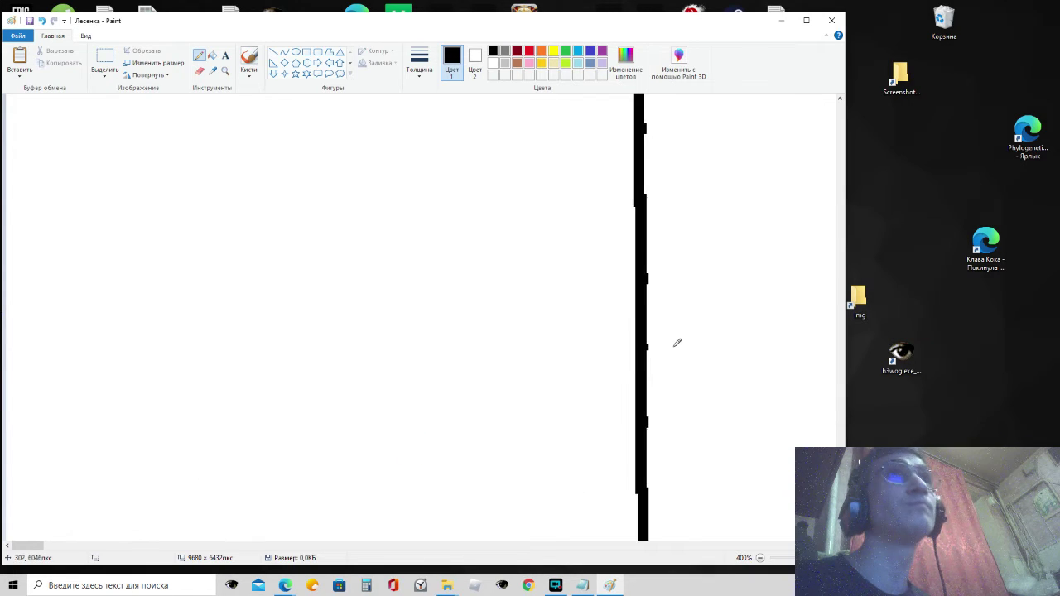
scroll(668, 333, down, 10)
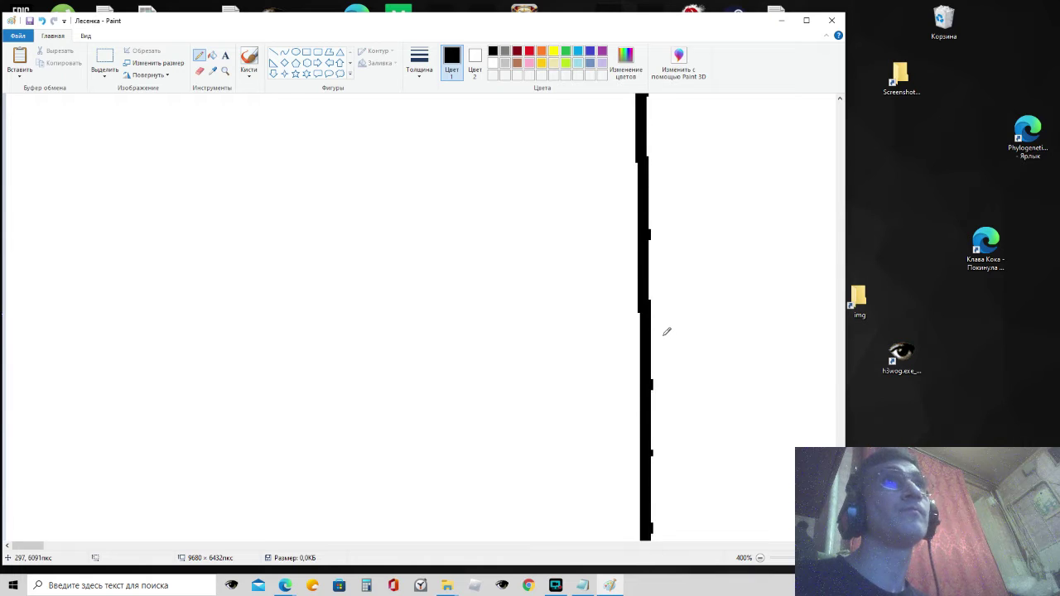
scroll(668, 331, up, 9)
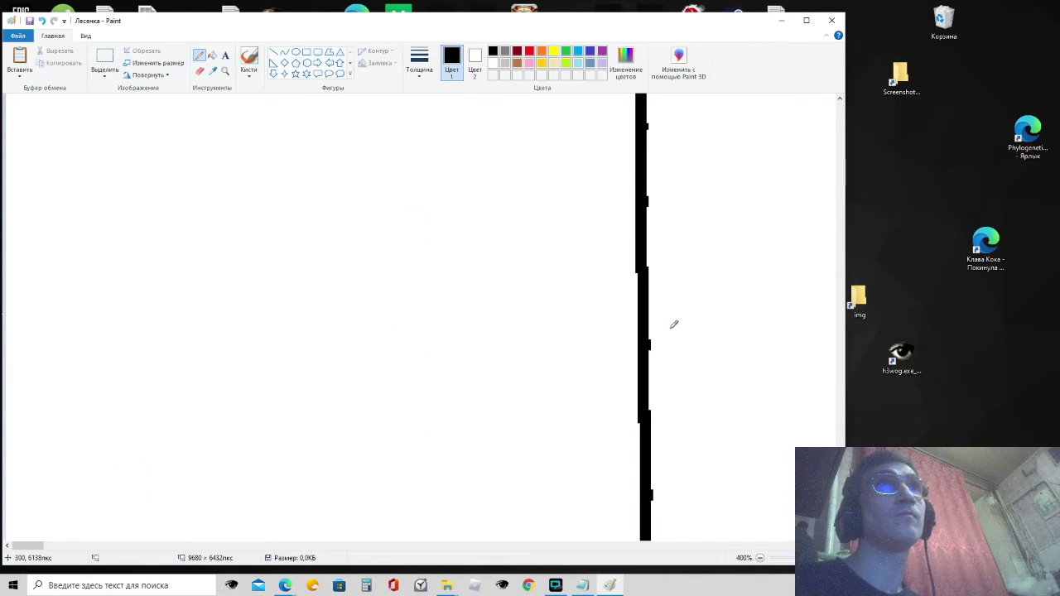
scroll(674, 325, down, 5)
scroll(678, 324, up, 3)
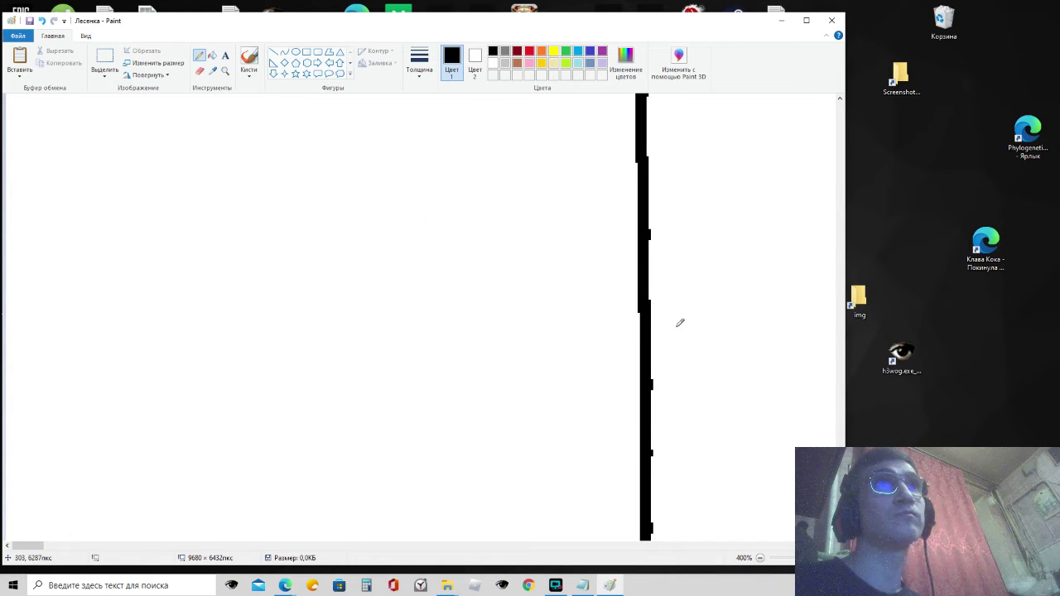
scroll(680, 323, up, 8)
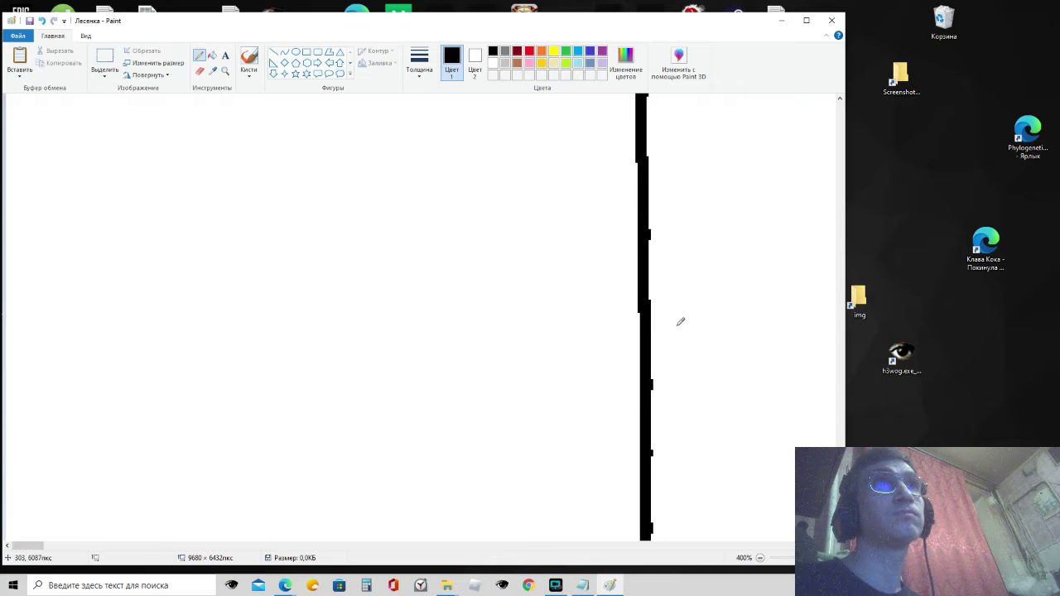
scroll(679, 322, down, 8)
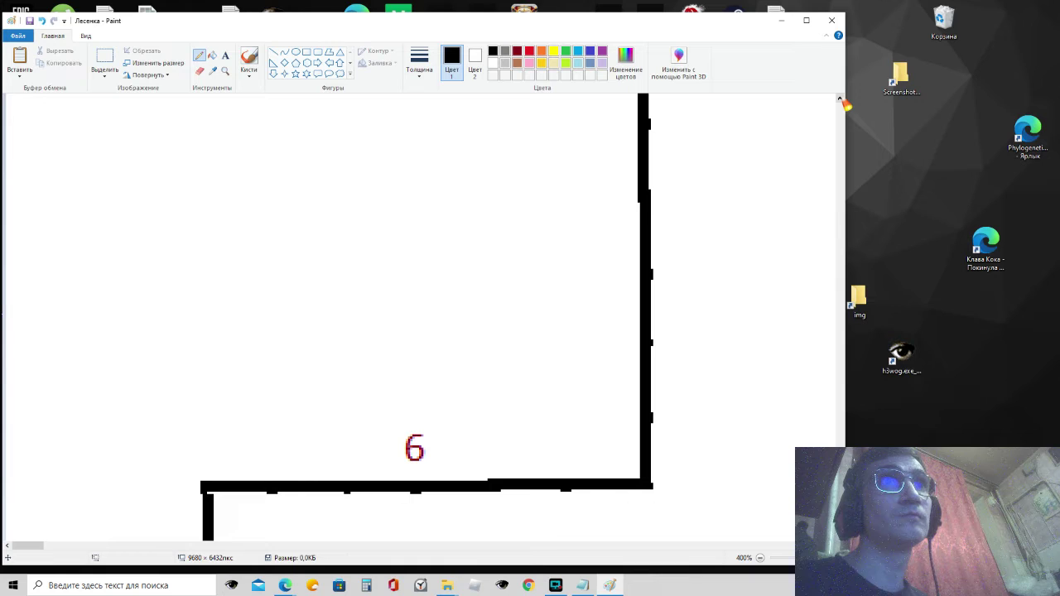
Step: Add the text label 12 in dark red just left of the upright line, near its middle
click(839, 98)
click(840, 99)
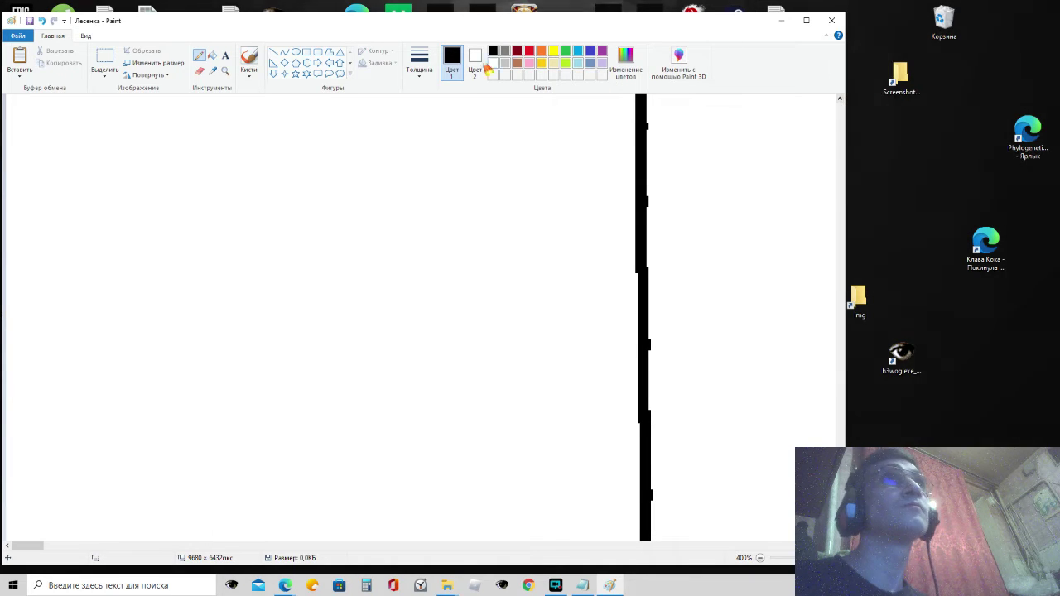
click(225, 55)
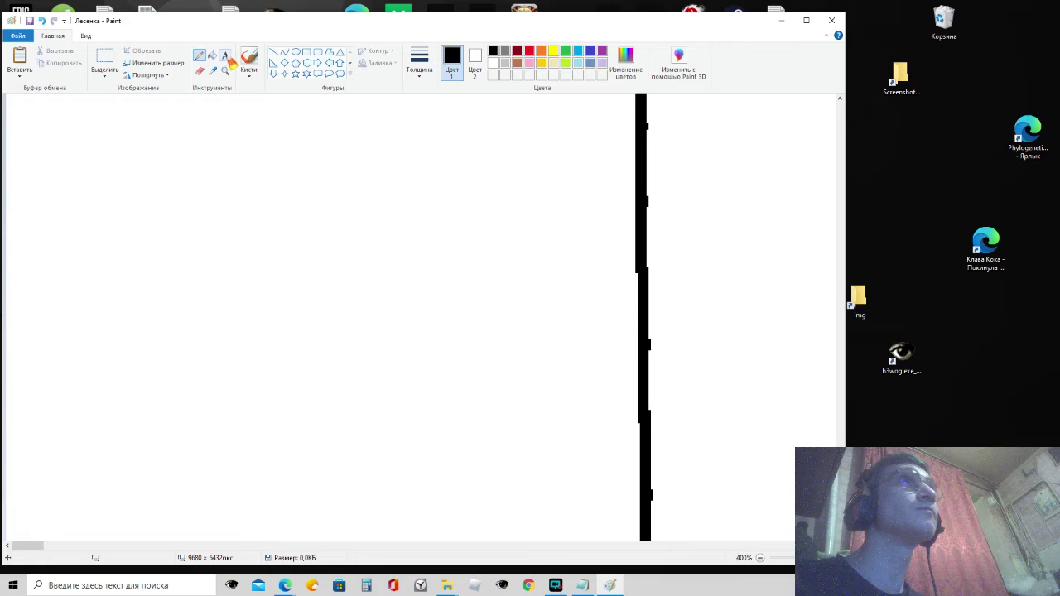
click(571, 336)
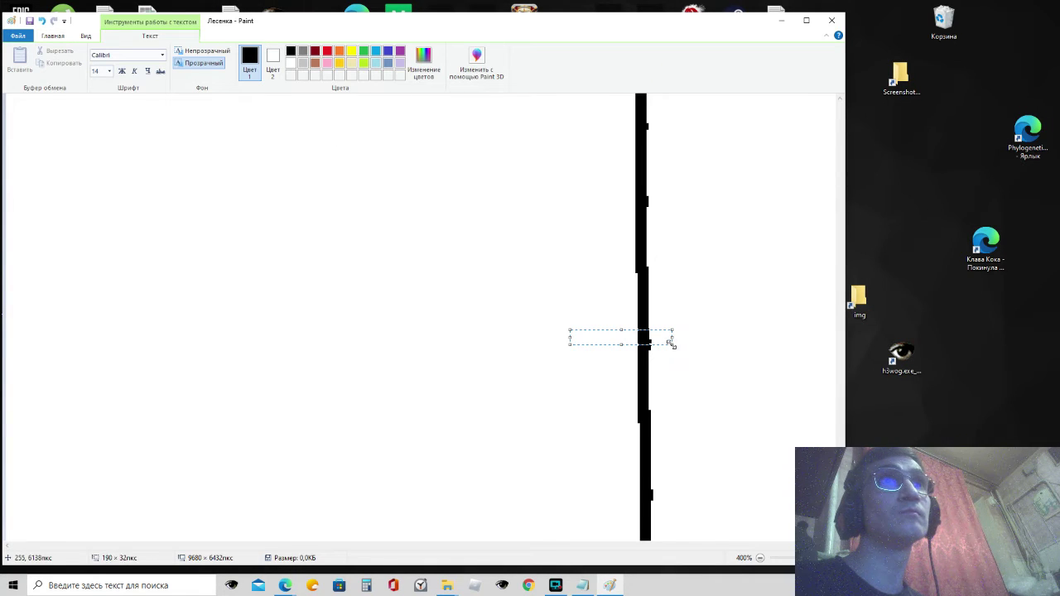
drag(671, 343, 630, 394)
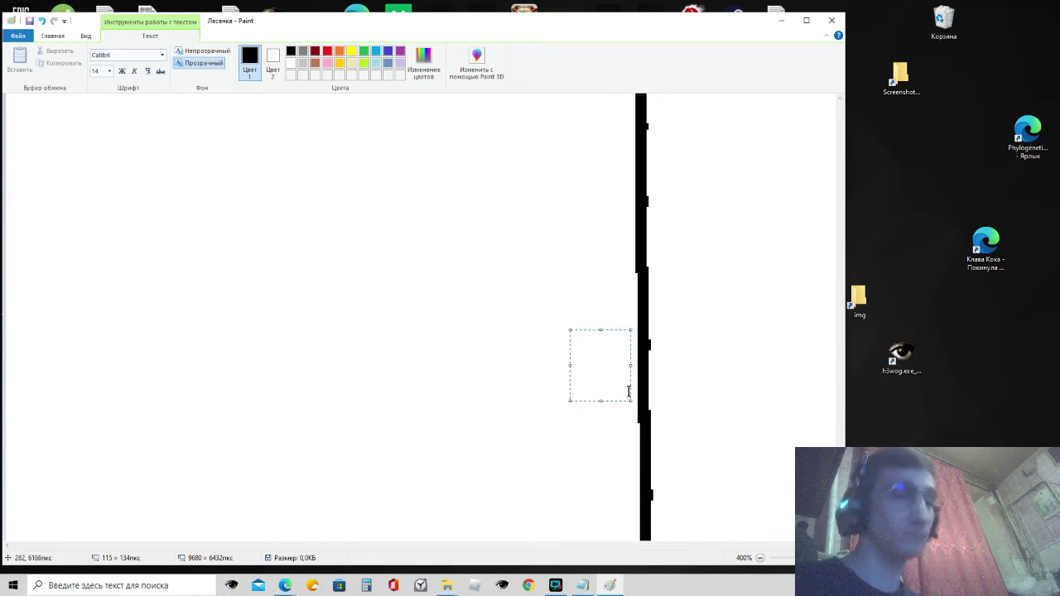
text(12)
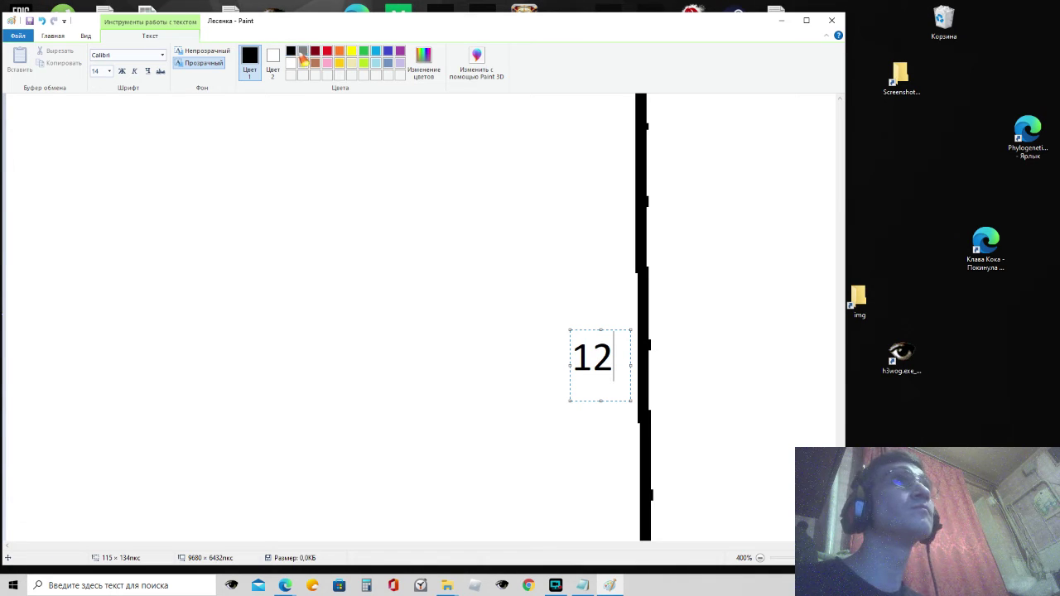
click(315, 51)
drag(614, 358, 568, 358)
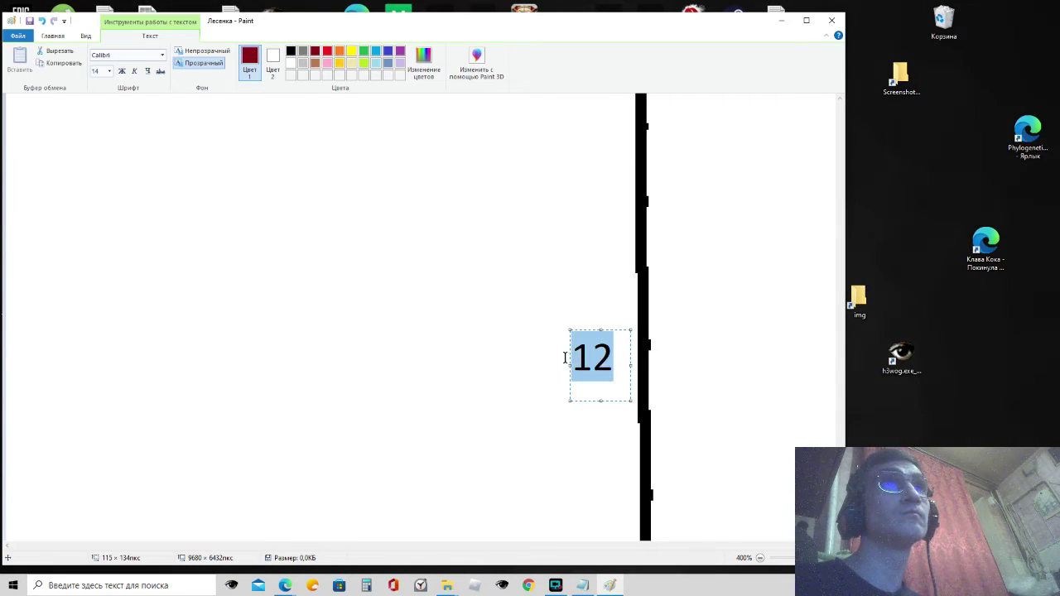
click(314, 51)
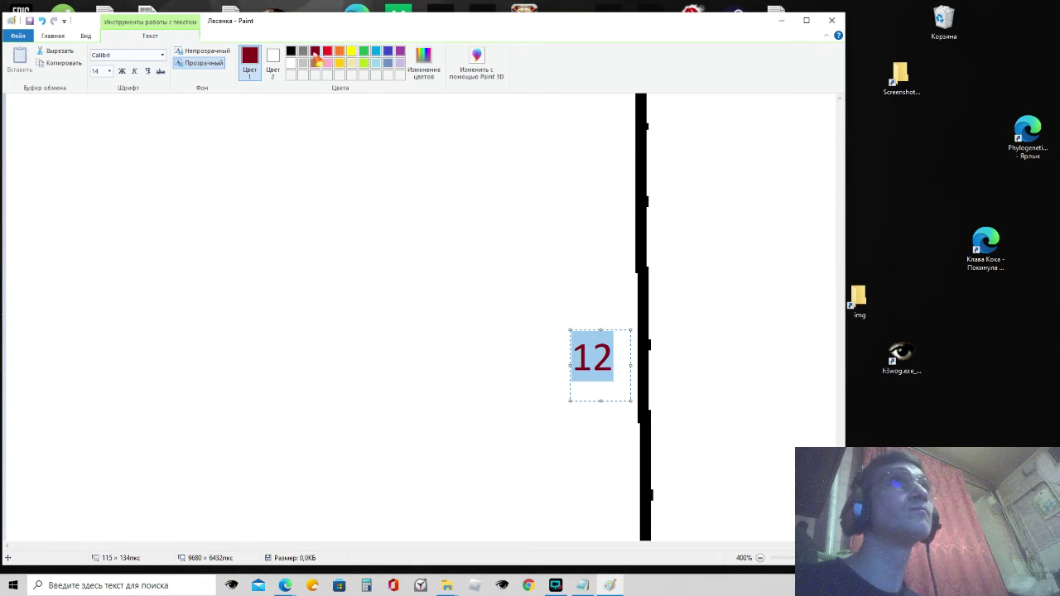
click(495, 270)
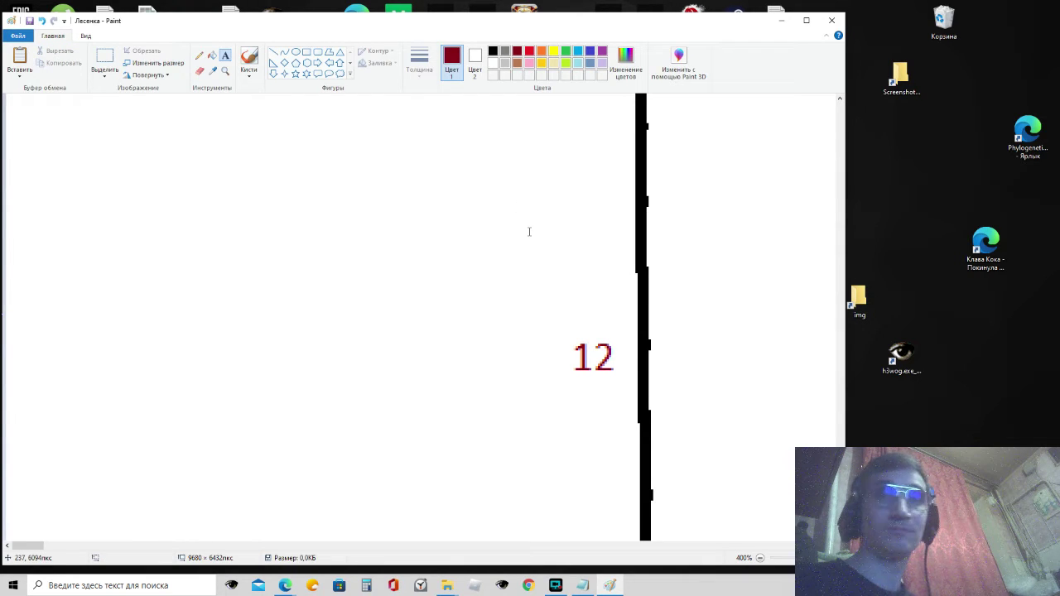
Step: Compare the new 12 rise with the lower steps labelled 1, 2 and 6
scroll(486, 279, down, 10)
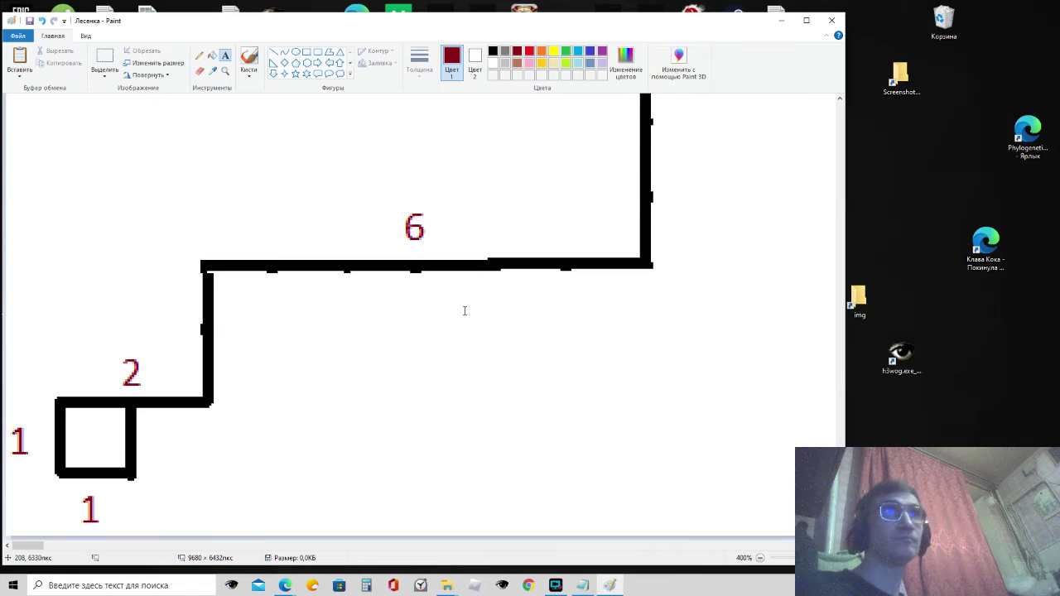
scroll(465, 311, up, 3)
scroll(421, 269, down, 1)
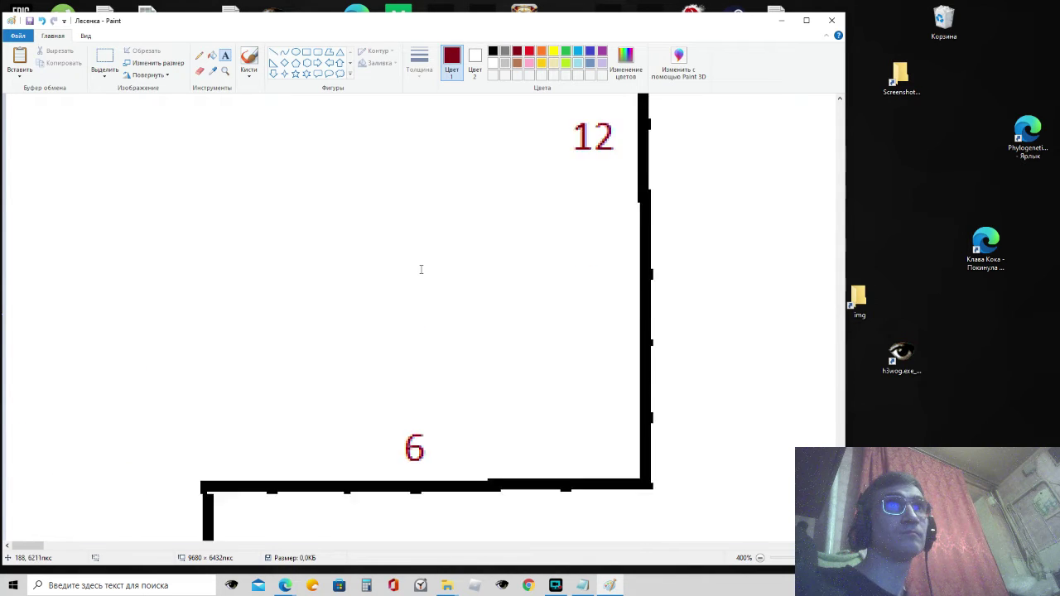
scroll(421, 269, down, 1)
scroll(429, 286, up, 2)
scroll(428, 286, up, 2)
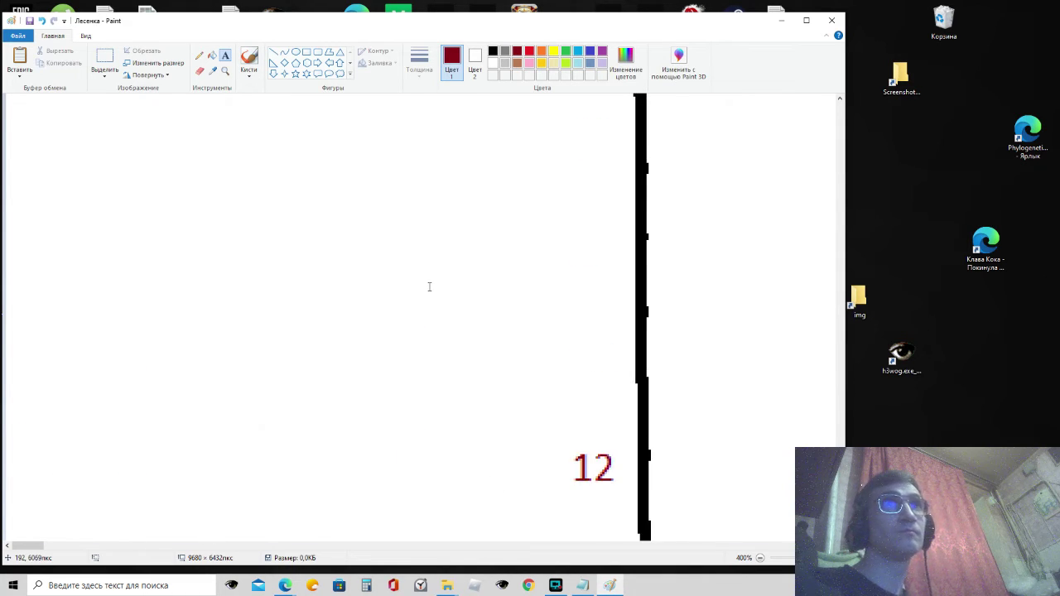
scroll(429, 286, down, 2)
scroll(428, 287, down, 2)
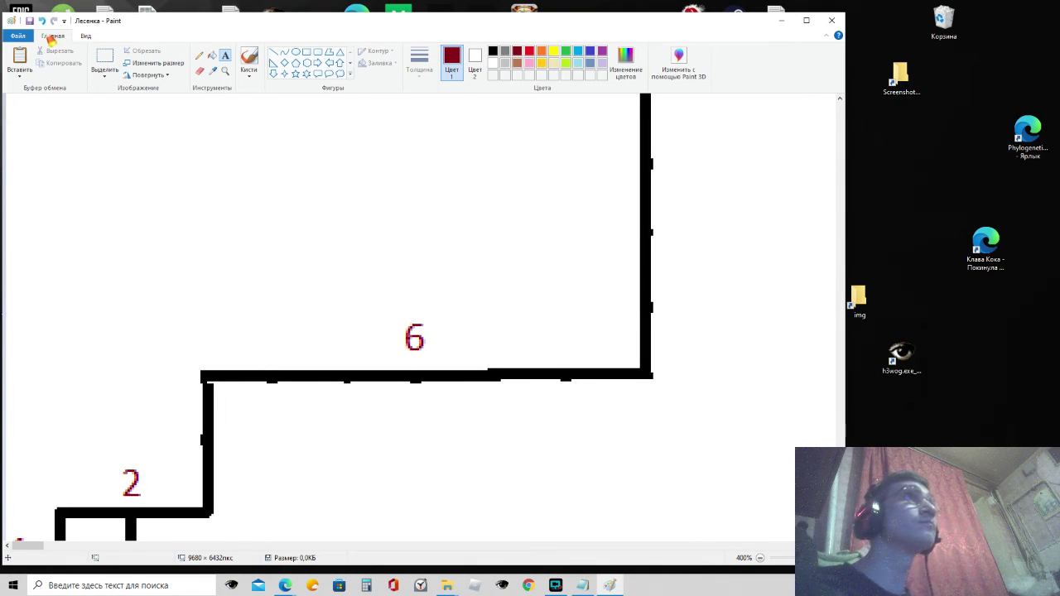
Step: Examine the whole staircase at 200% zoom, then return to 400% at the upper end of the line labelled 12
click(85, 36)
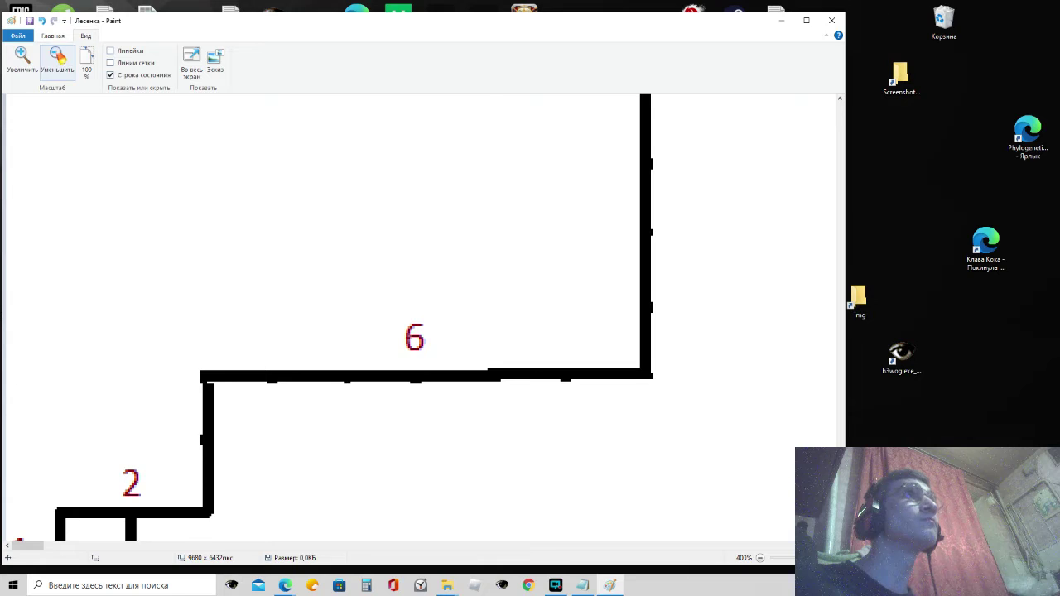
click(56, 57)
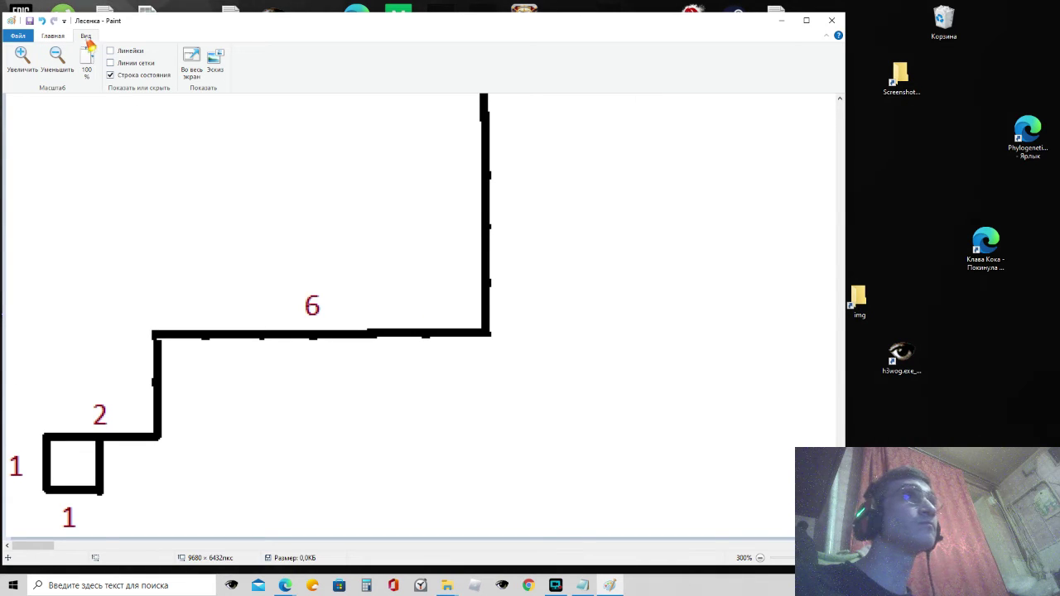
click(58, 58)
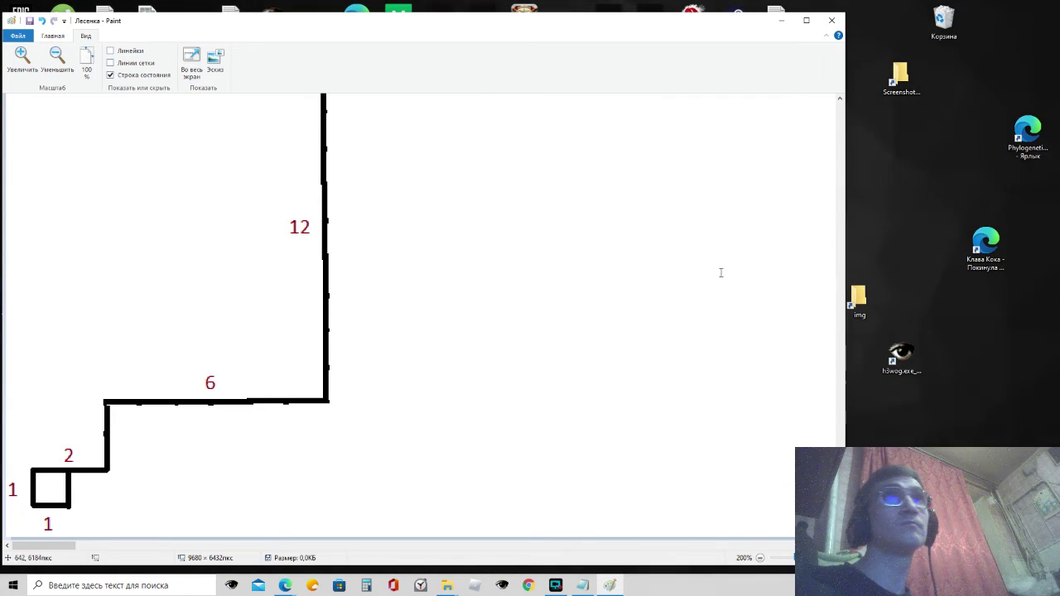
scroll(400, 318, up, 2)
scroll(400, 318, down, 2)
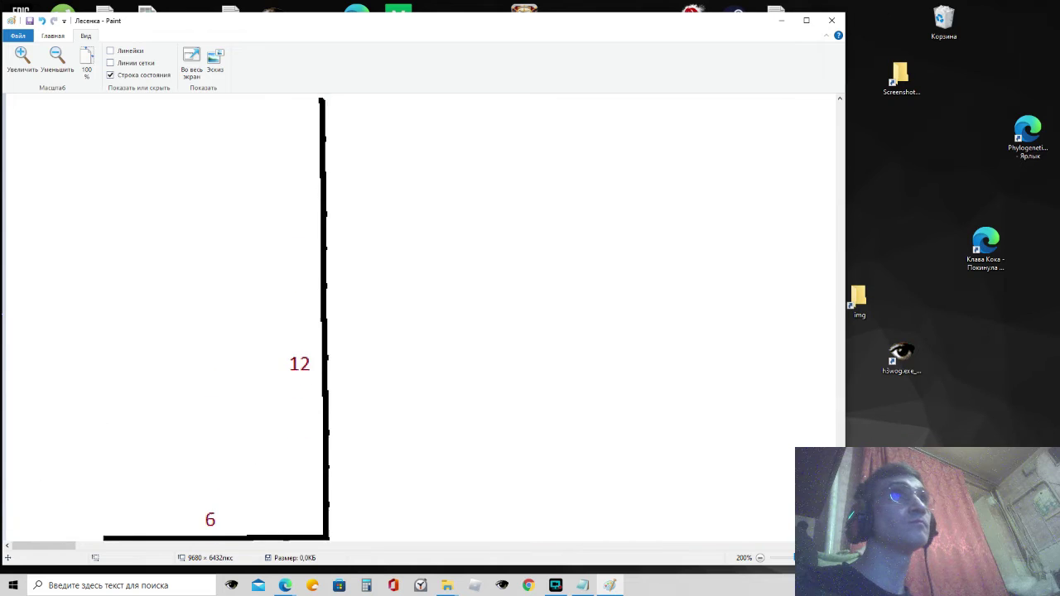
scroll(400, 318, up, 3)
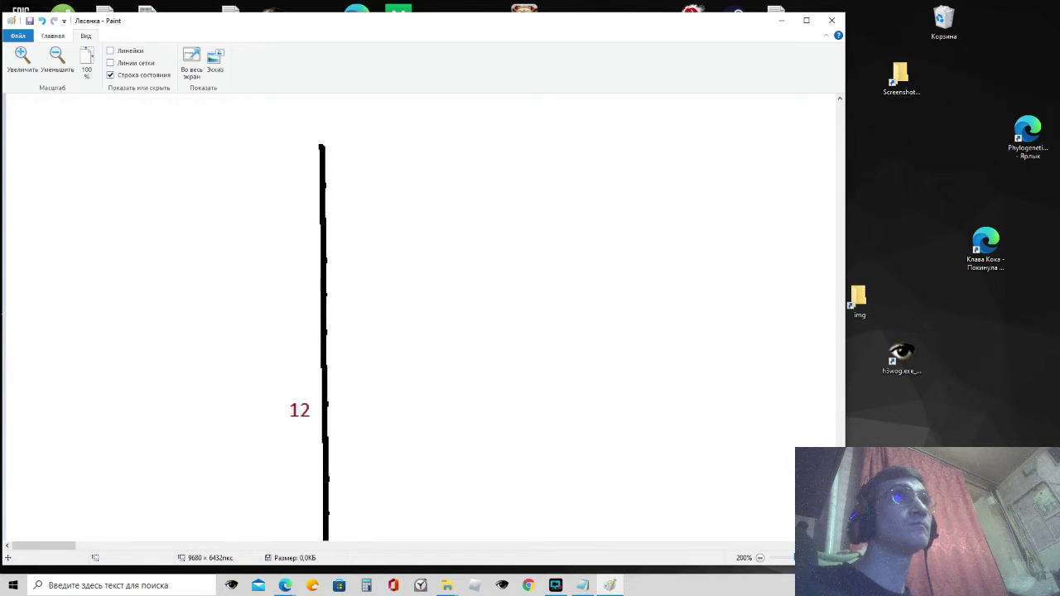
scroll(400, 318, down, 1)
scroll(421, 319, down, 1)
scroll(420, 318, down, 3)
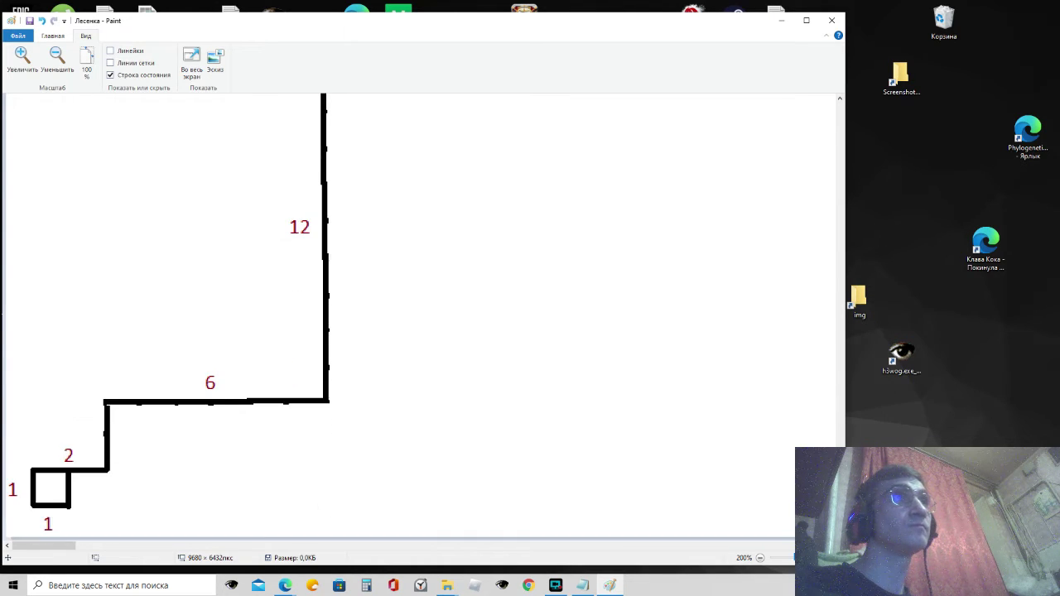
scroll(421, 319, up, 3)
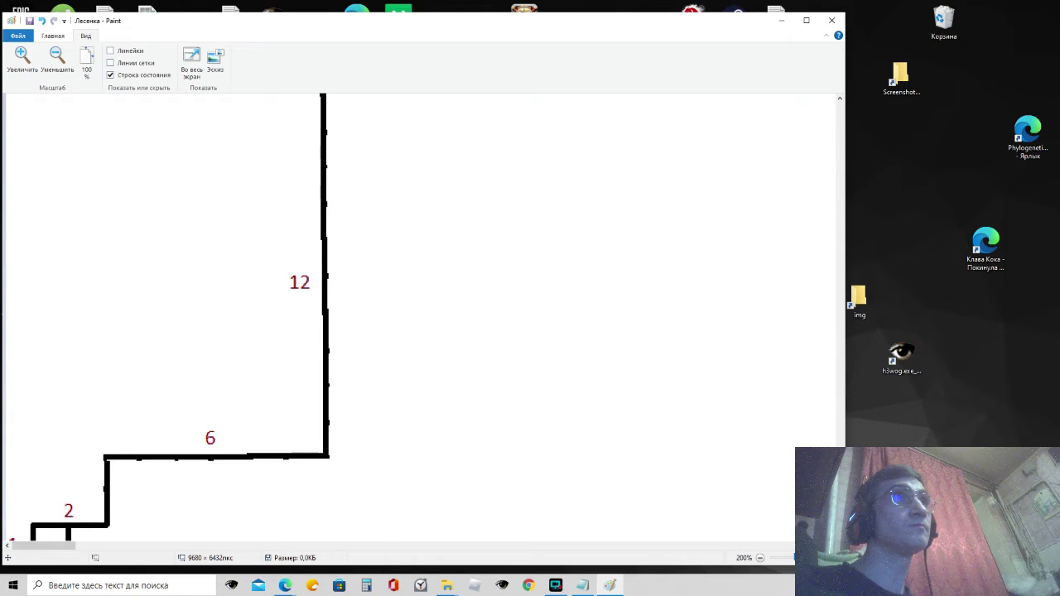
scroll(421, 319, down, 3)
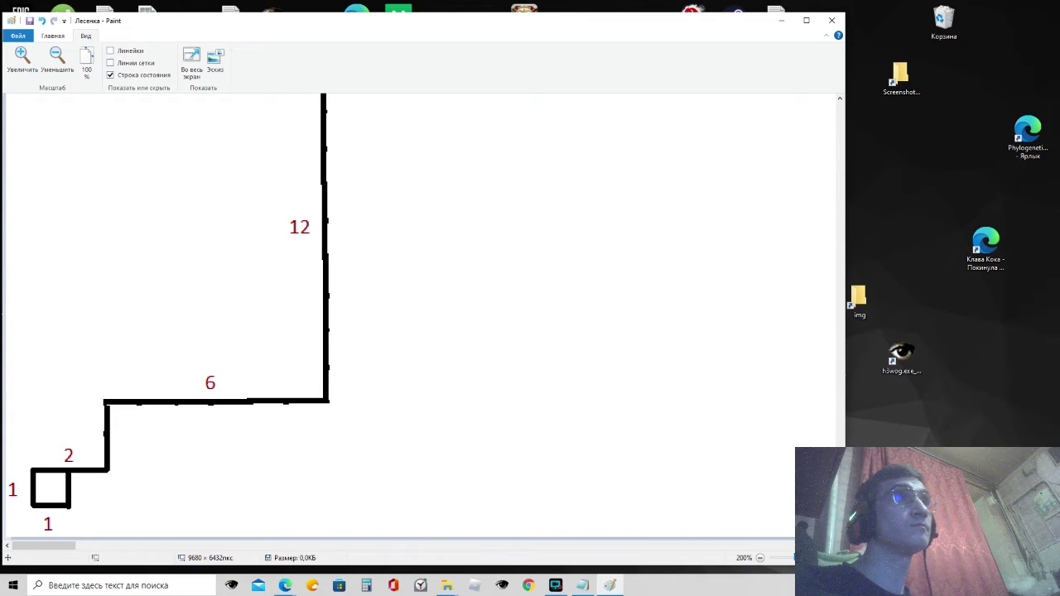
scroll(420, 319, up, 4)
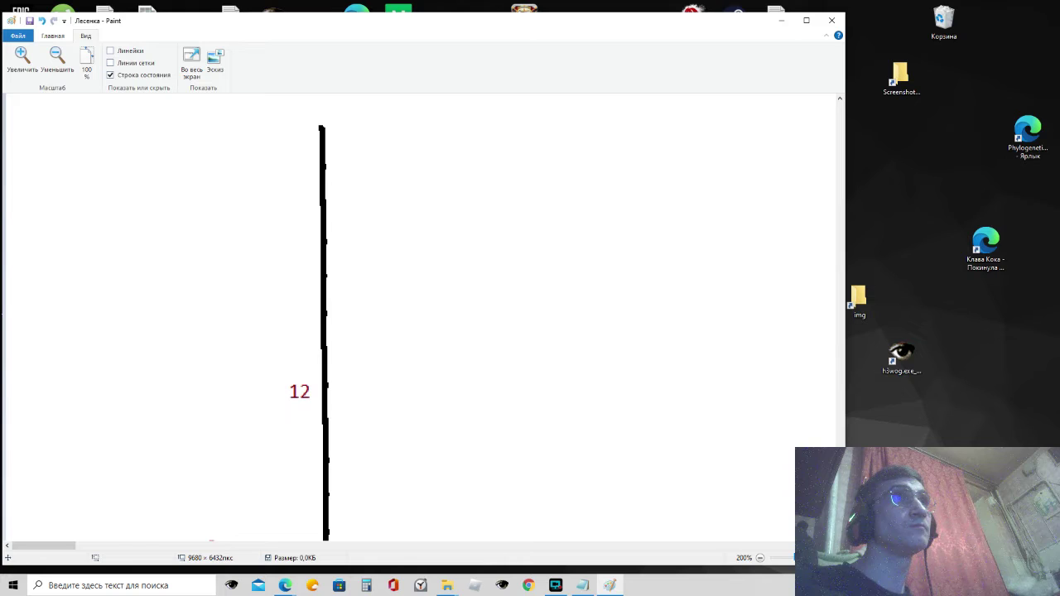
click(23, 58)
click(23, 58)
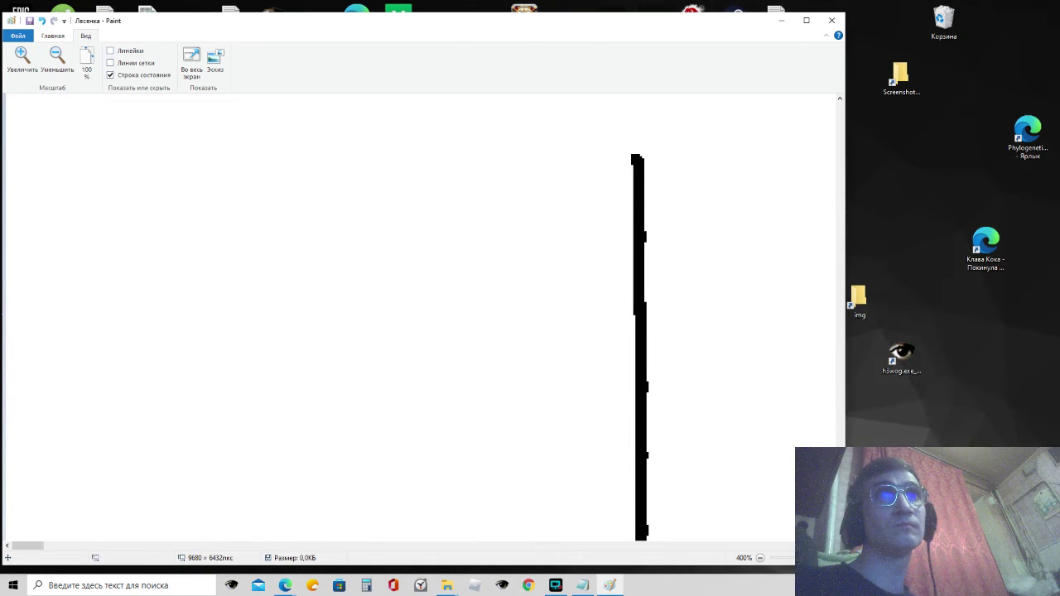
Step: Switch to the Лесенка notes in Notepad, minimizing Paint and moving the notes window clear of the screen edge
scroll(421, 319, down, 12)
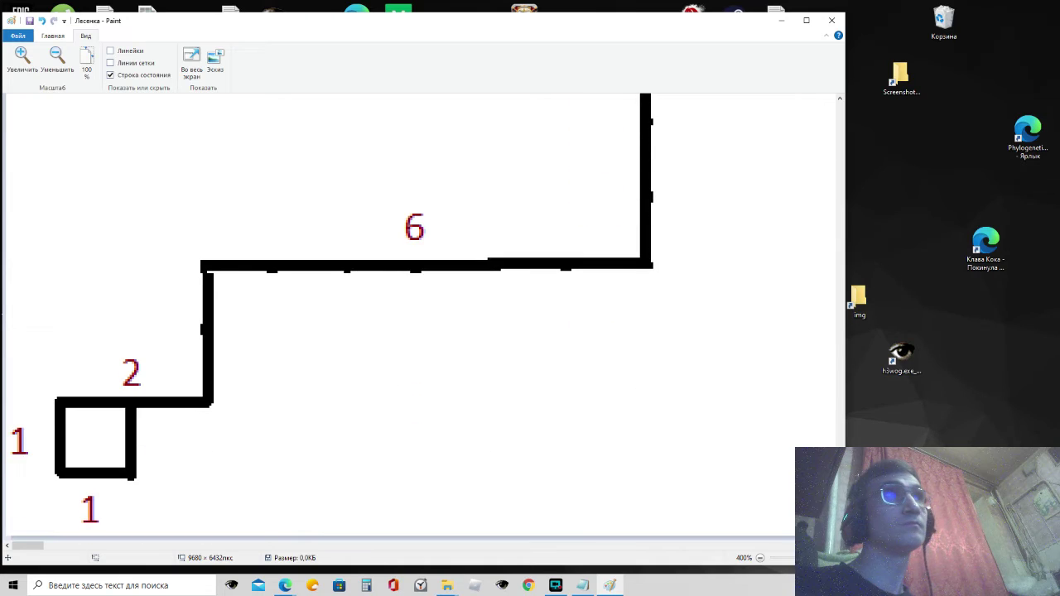
scroll(594, 526, up, 10)
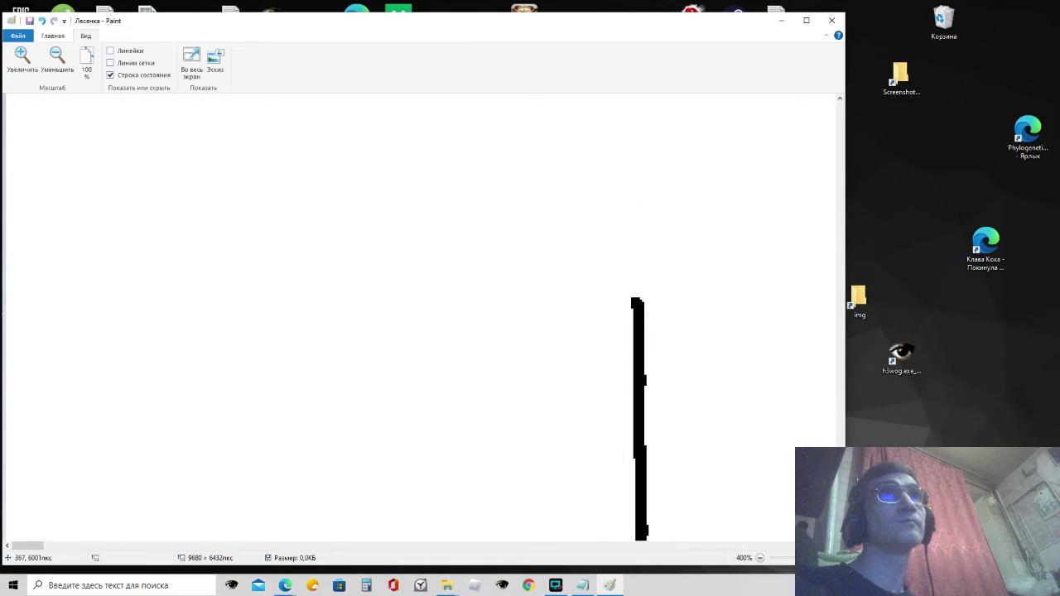
click(583, 584)
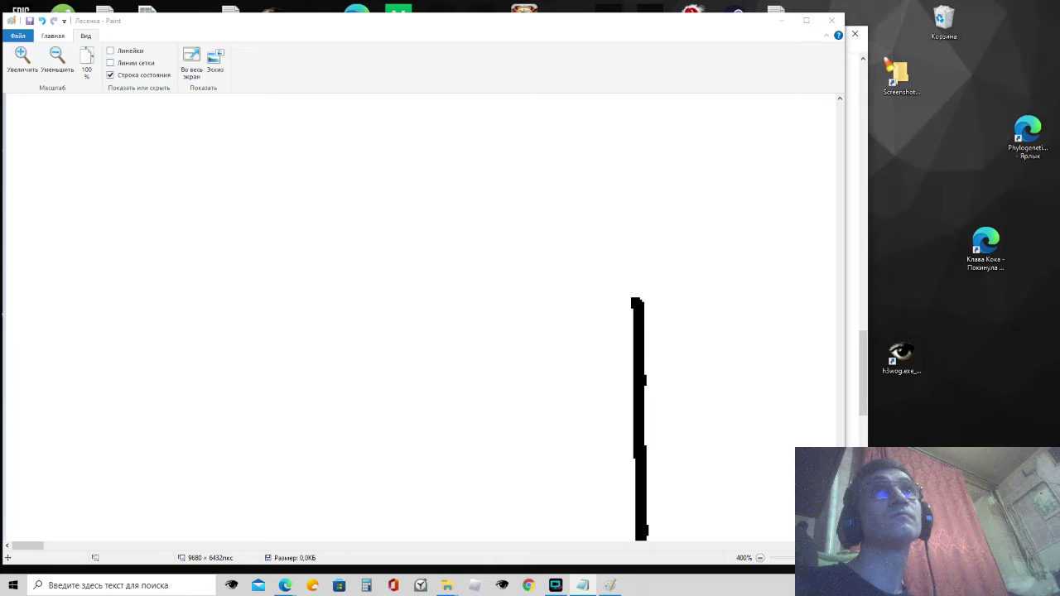
drag(869, 75, 934, 105)
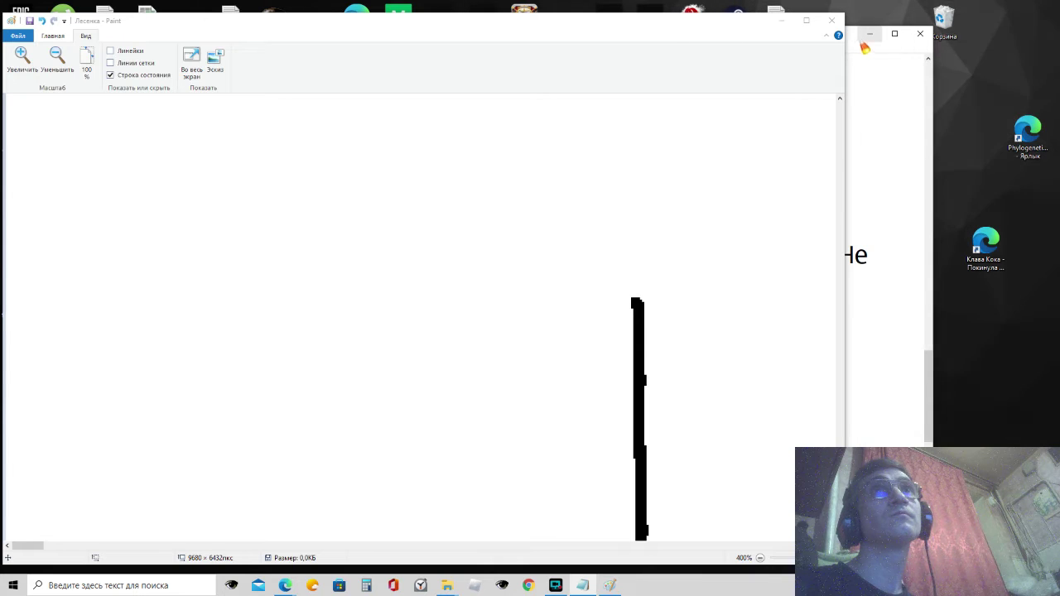
mouse_move(861, 35)
mouse_down()
mouse_move(931, 101)
mouse_move(926, 67)
mouse_up()
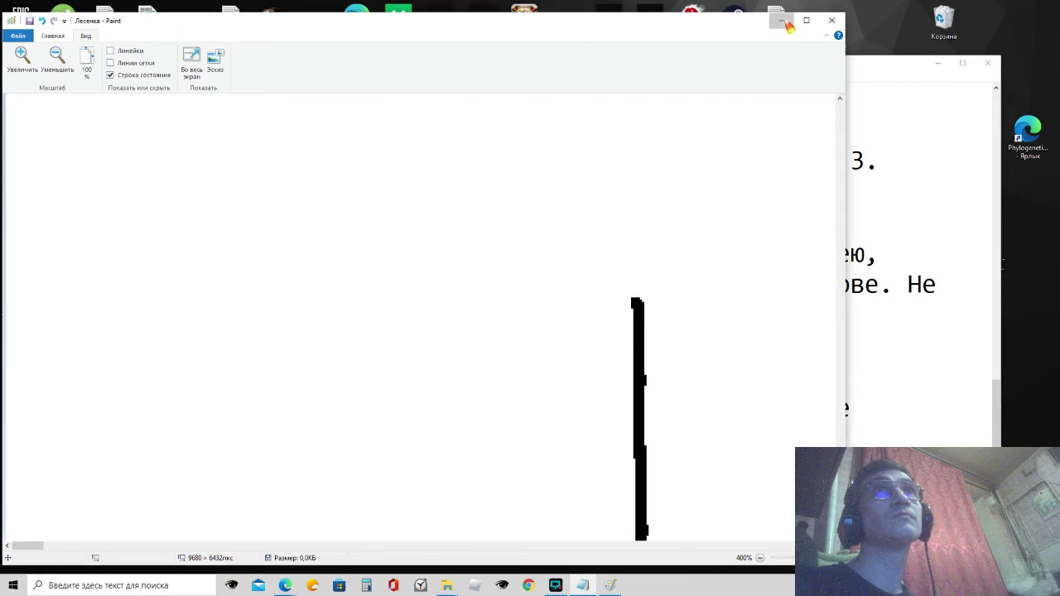
click(781, 19)
drag(812, 74, 828, 61)
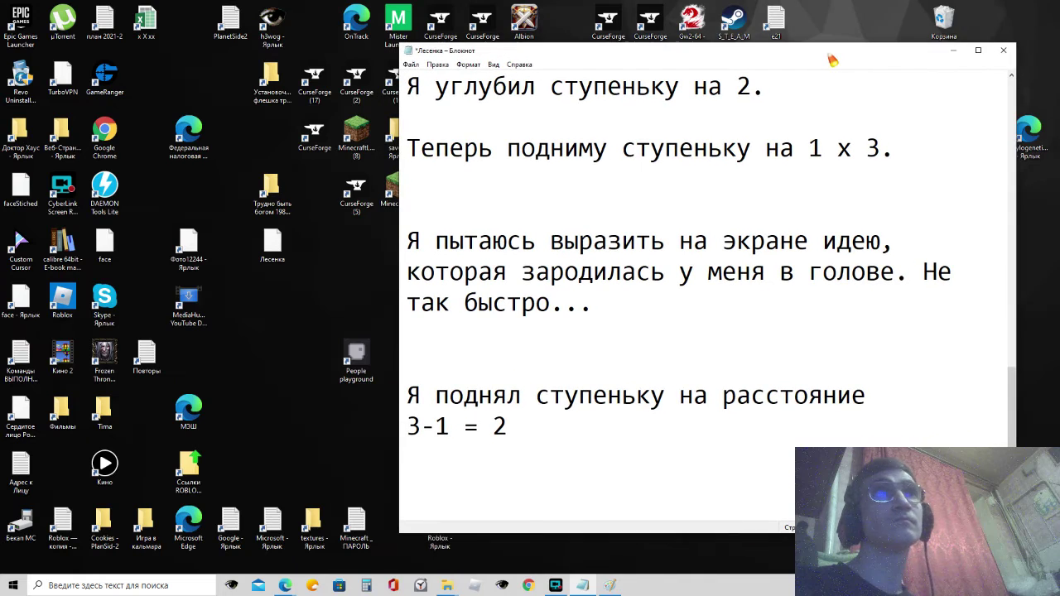
Step: Restore the Paint drawing and arrange it side by side with the Notepad notes
click(607, 586)
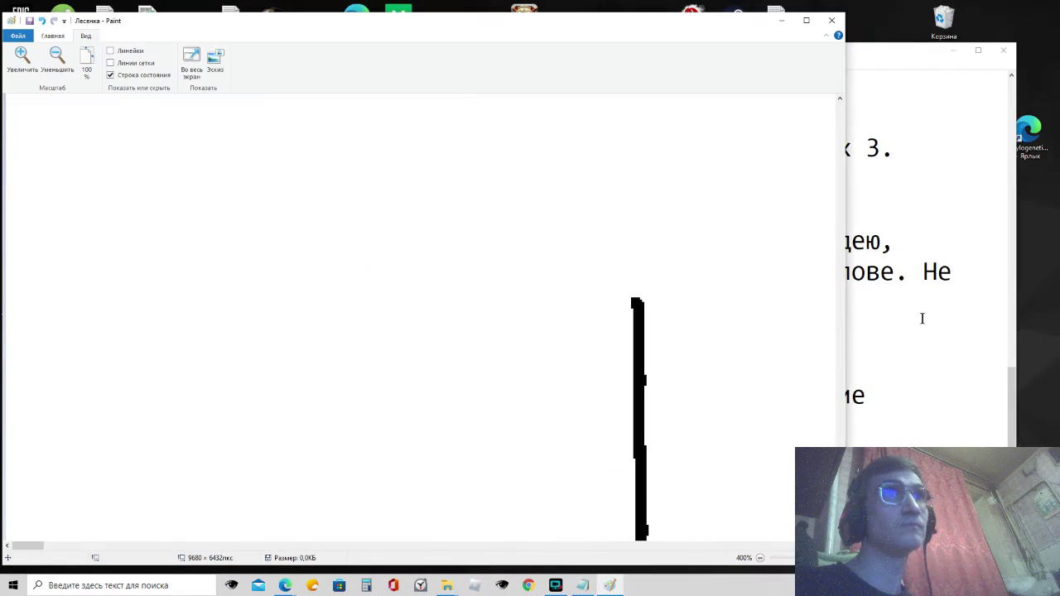
drag(732, 31, 303, 0)
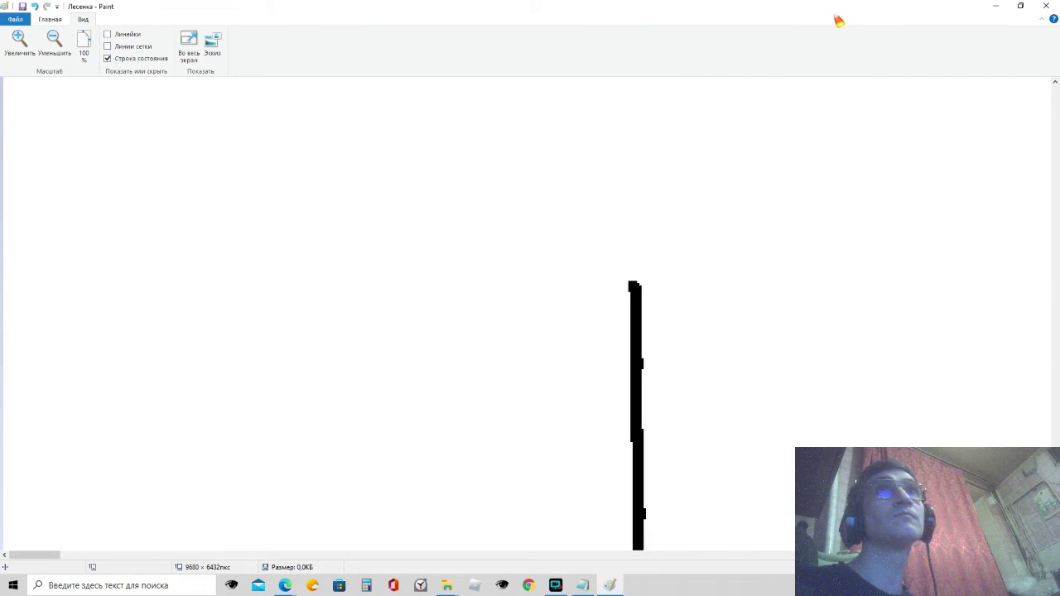
drag(818, 19, 251, 28)
drag(505, 53, 468, 14)
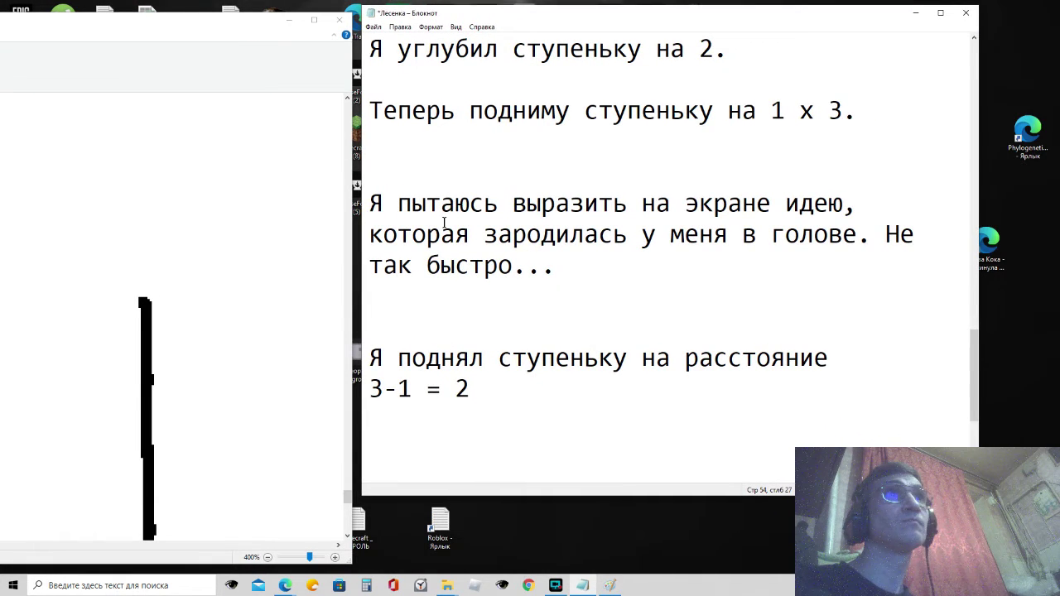
Step: Below the 12 formula at the end of the notes, add "Последний этап в рисовании. Для расчёта 6!" after several blank lines
click(489, 406)
scroll(489, 407, down, 3)
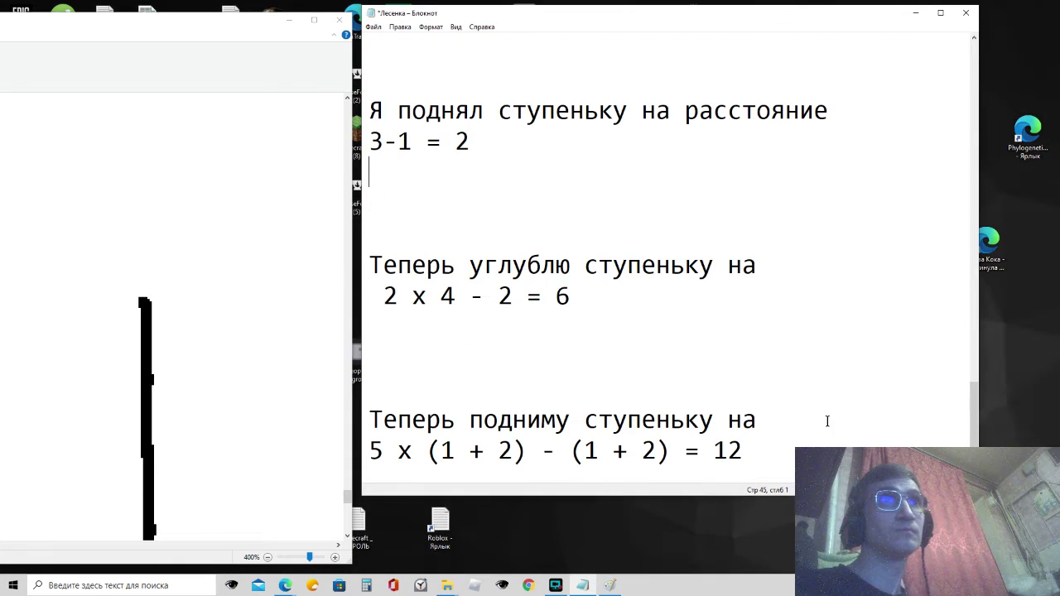
key(ctrl+End)
key(Return)
key(Return)
key(Return)
key(Return)
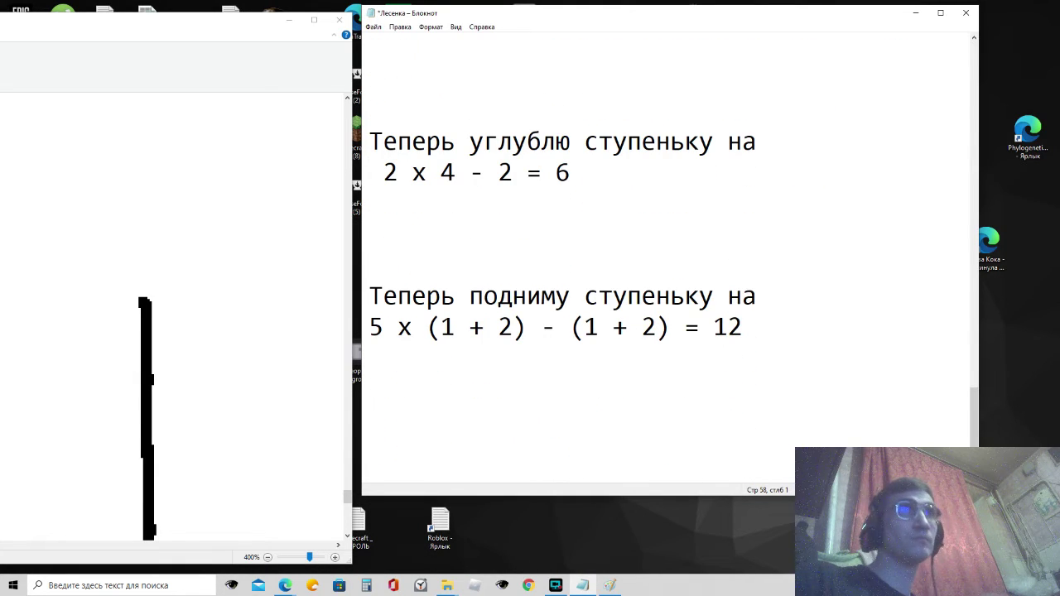
text(После)
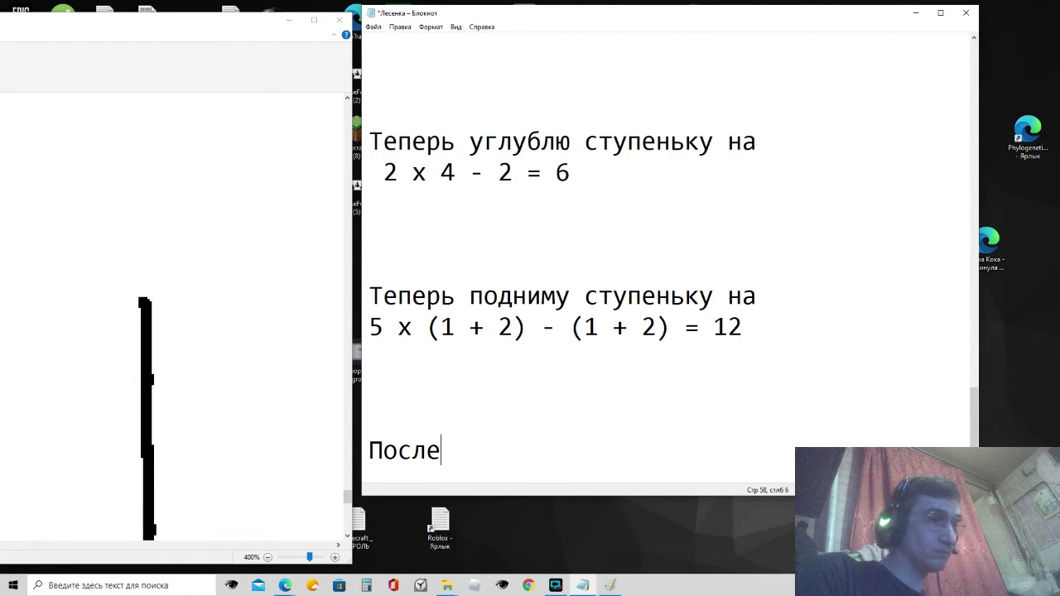
text(дний этап)
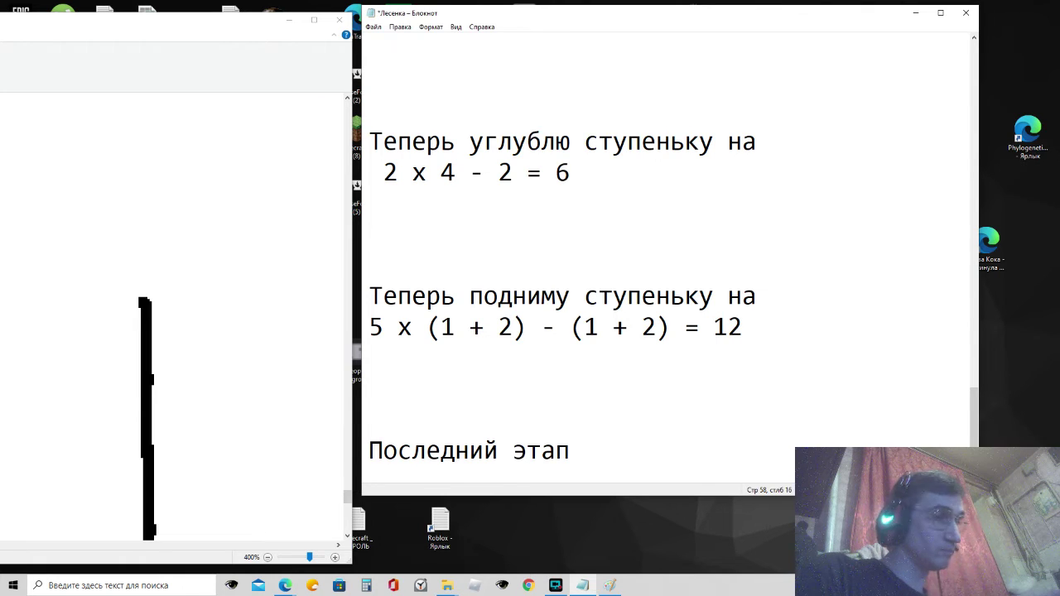
text( в рисовании. Для расчёта)
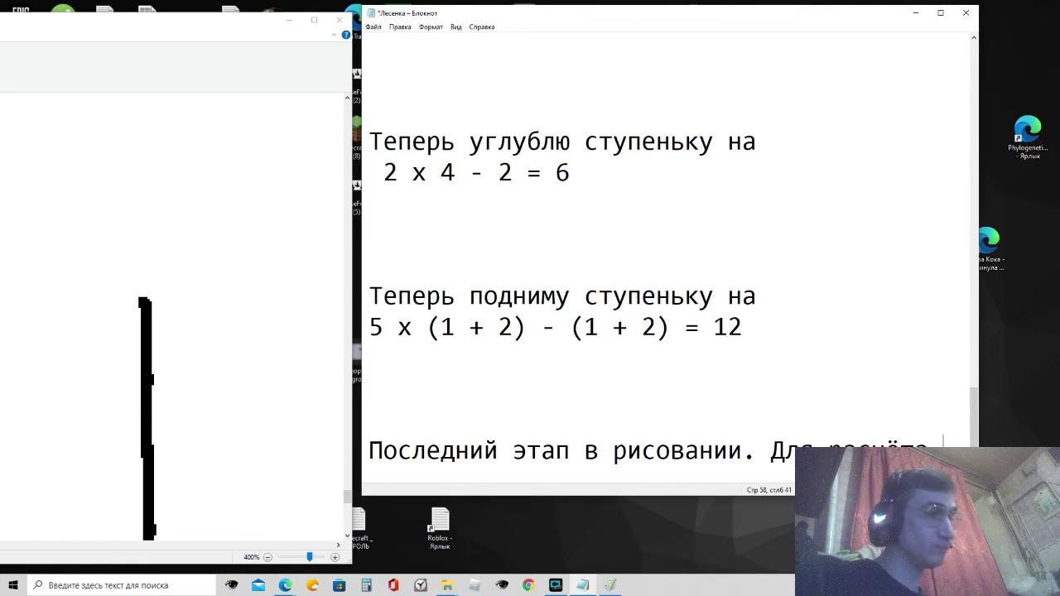
text(6!)
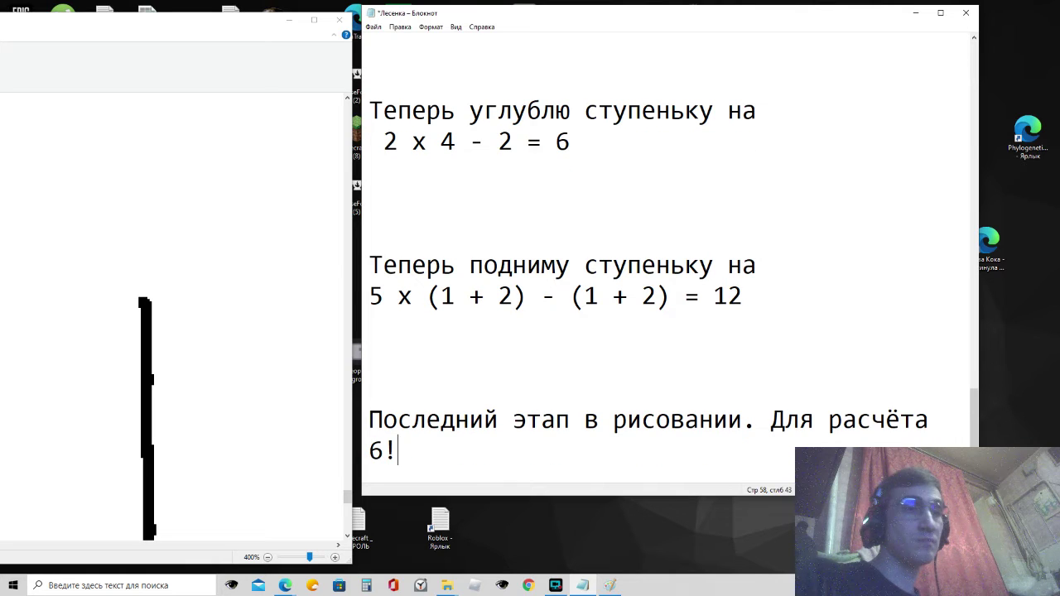
Step: Continue the last paragraph with the sentence "Это простой пример для начала."
text( Это про)
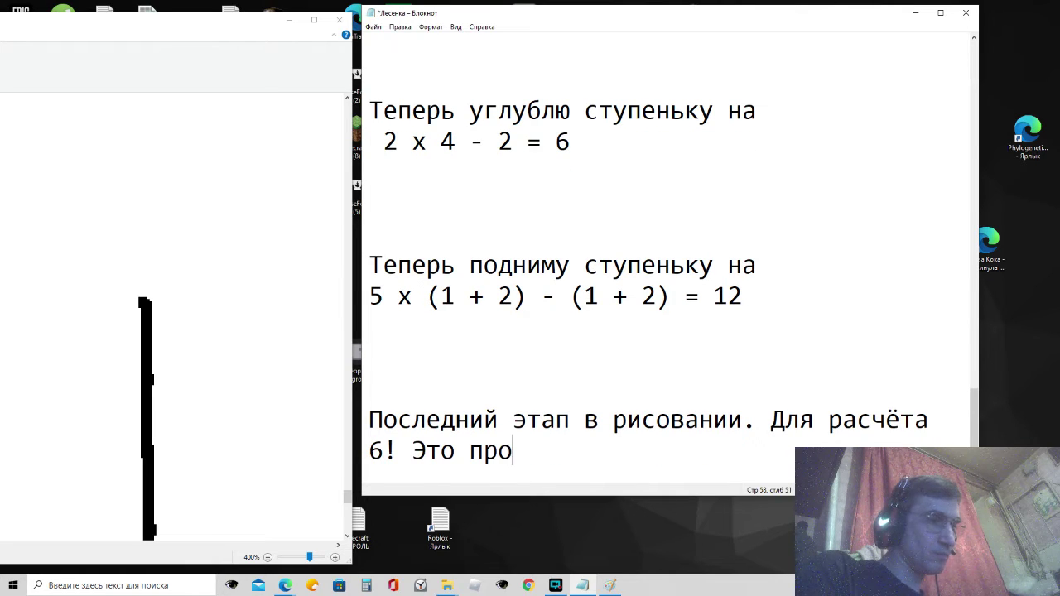
text(стой пример)
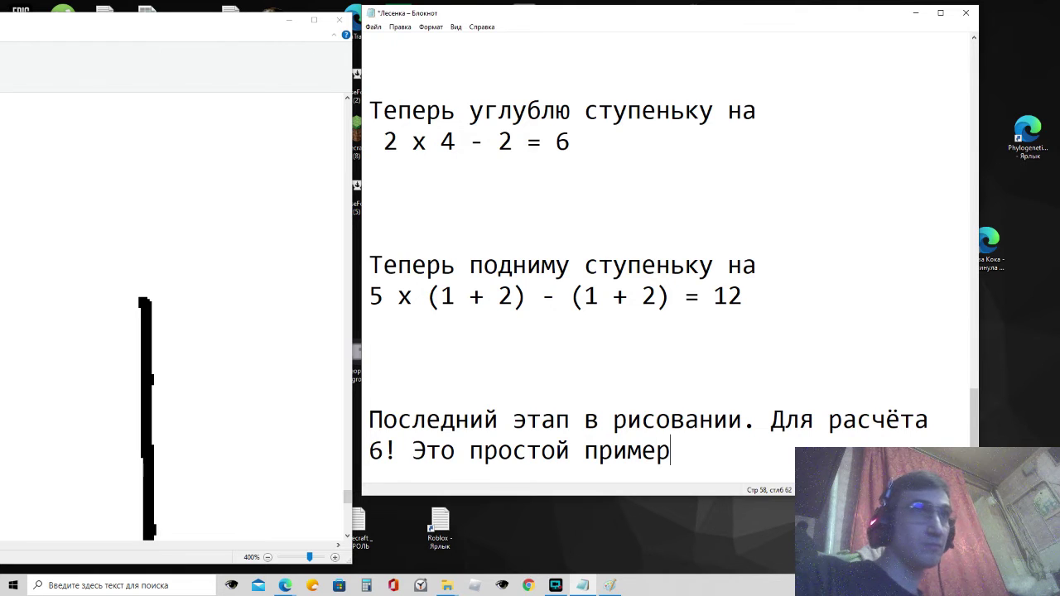
text( д)
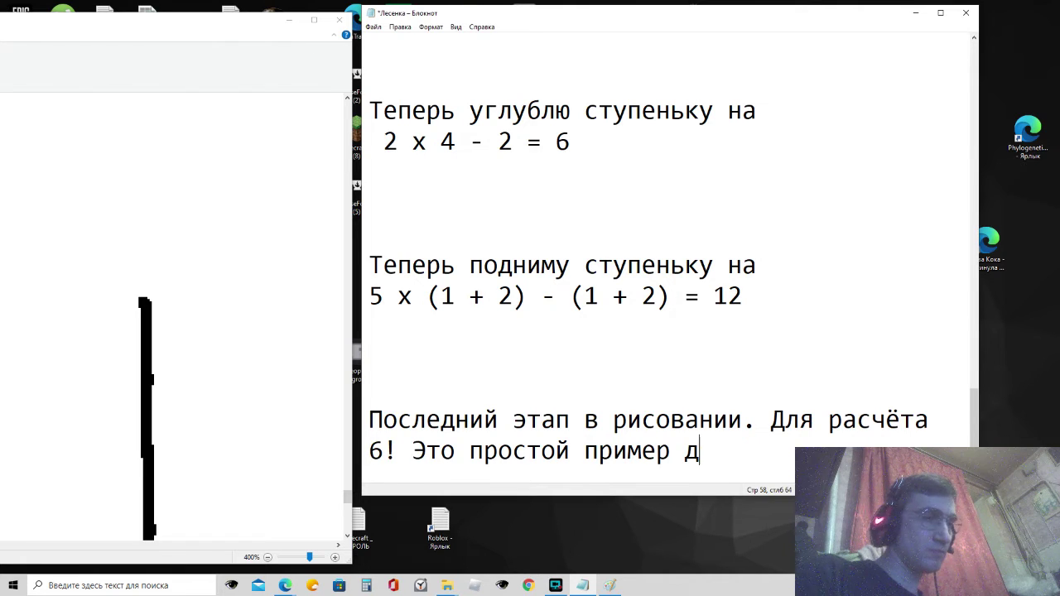
text(ля нача)
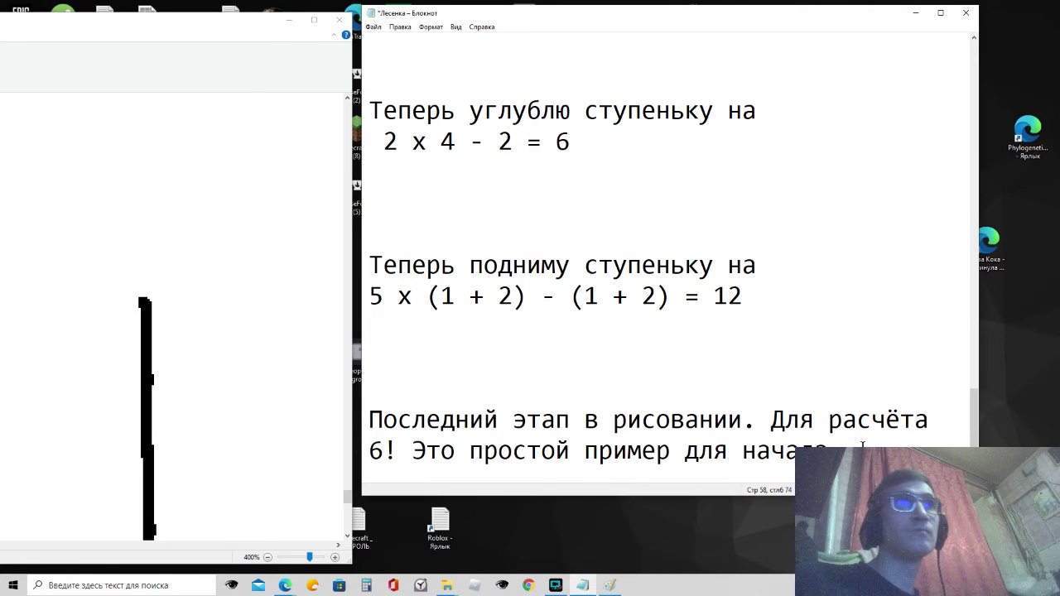
Step: Start a new paragraph reading "Теперь углублю ступеньку на", leaving one blank line above it and the cursor two lines below
key(Return)
key(Return)
key(Return)
key(Return)
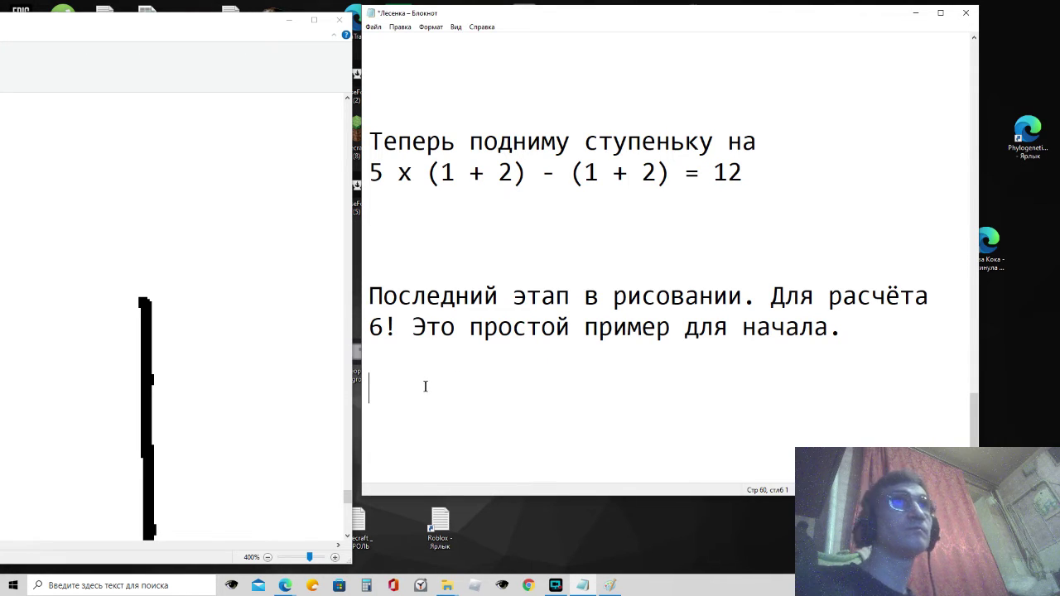
text(Тепер)
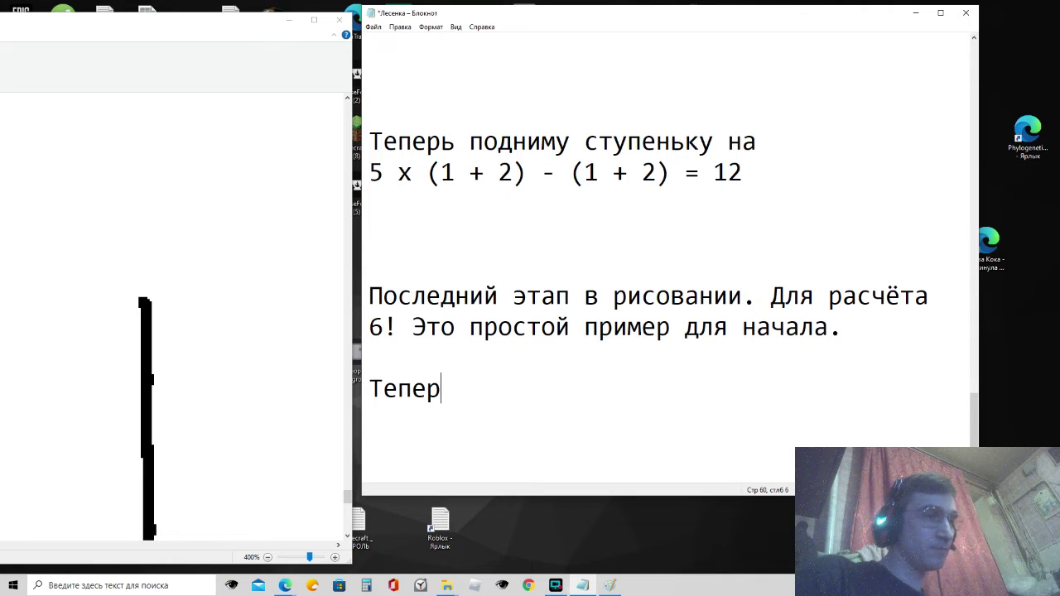
text(ь углублю)
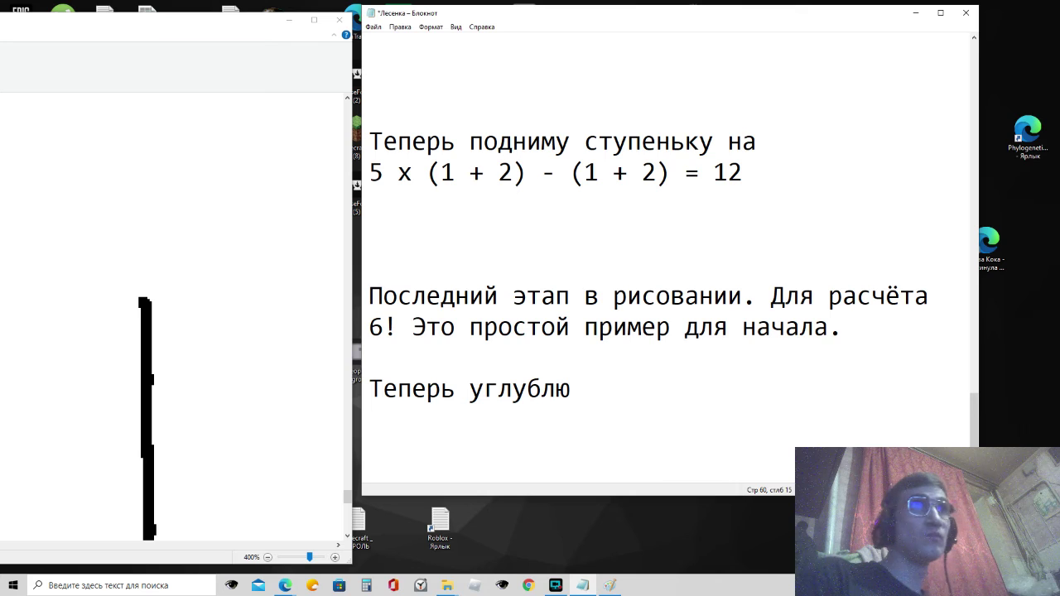
text( стуа)
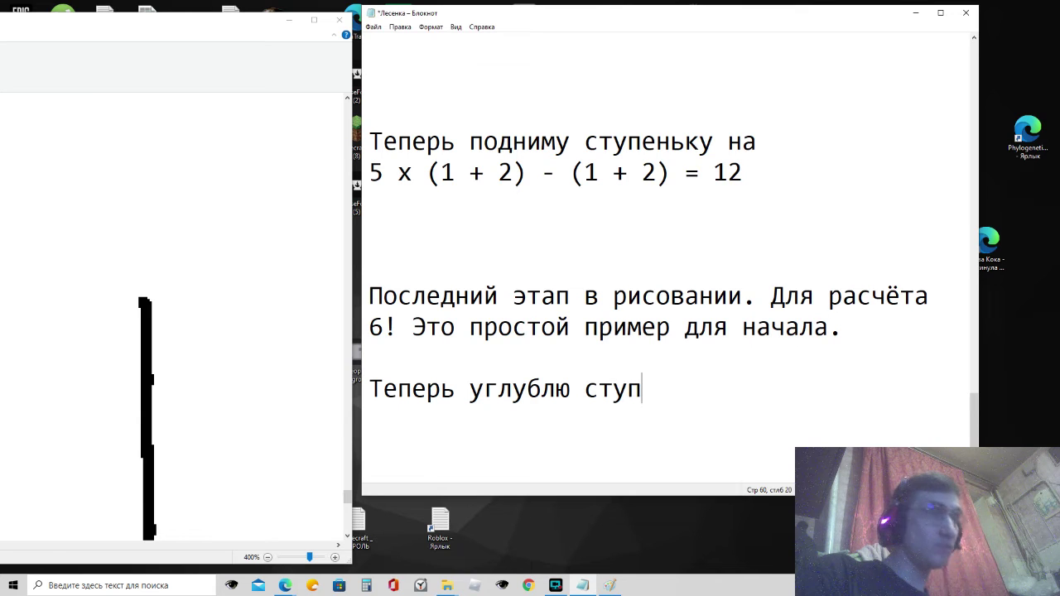
text(еньку)
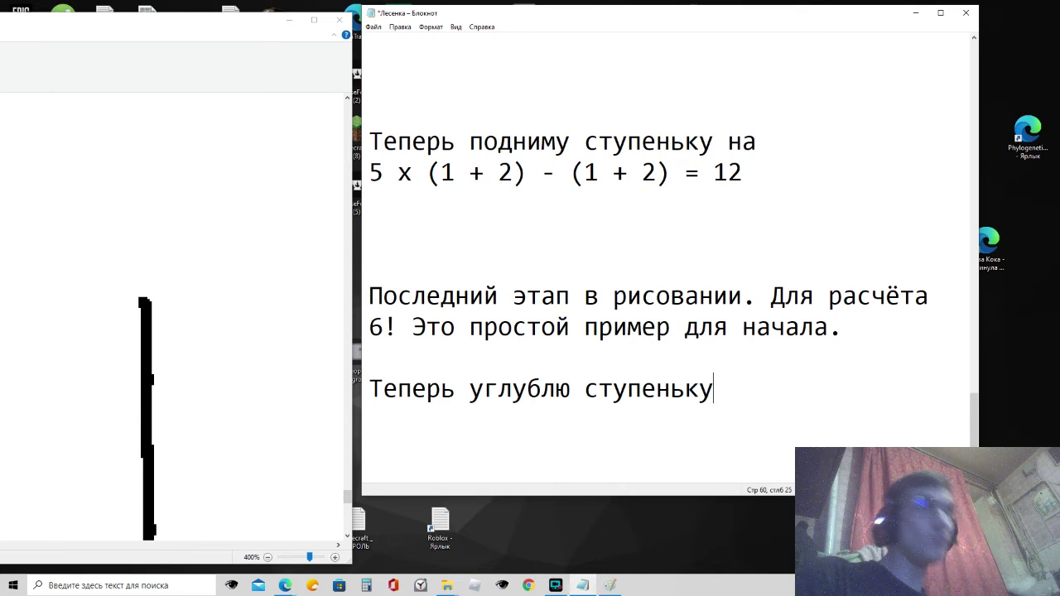
text( на)
key(Return)
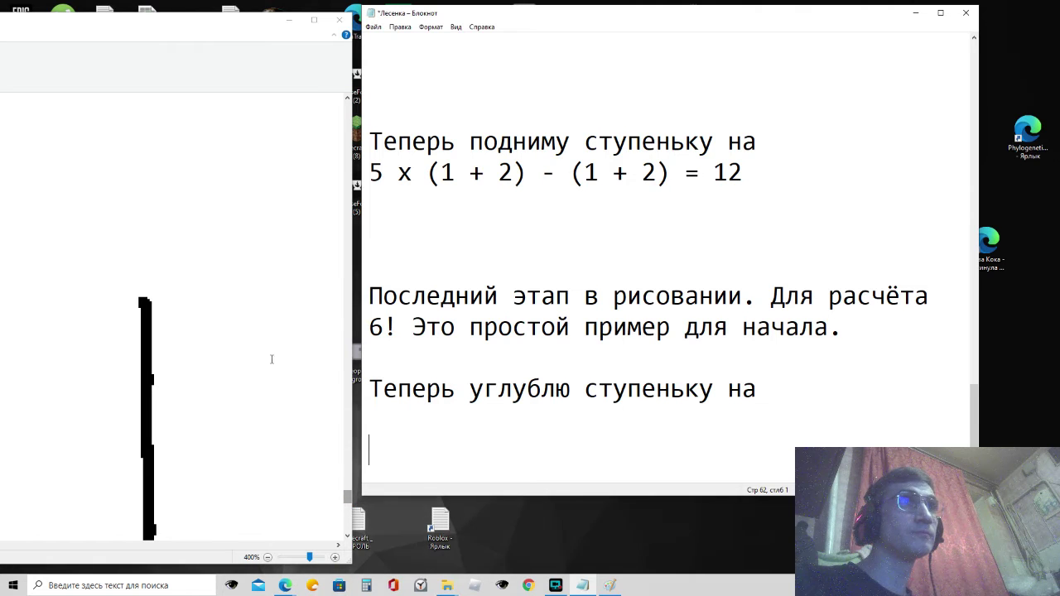
Step: Switch to Paint, move its window fully onto the screen and narrow it so part of the notes stays uncovered
drag(353, 464, 578, 463)
mouse_move(248, 13)
mouse_down()
mouse_move(527, 8)
mouse_move(514, 1)
mouse_up()
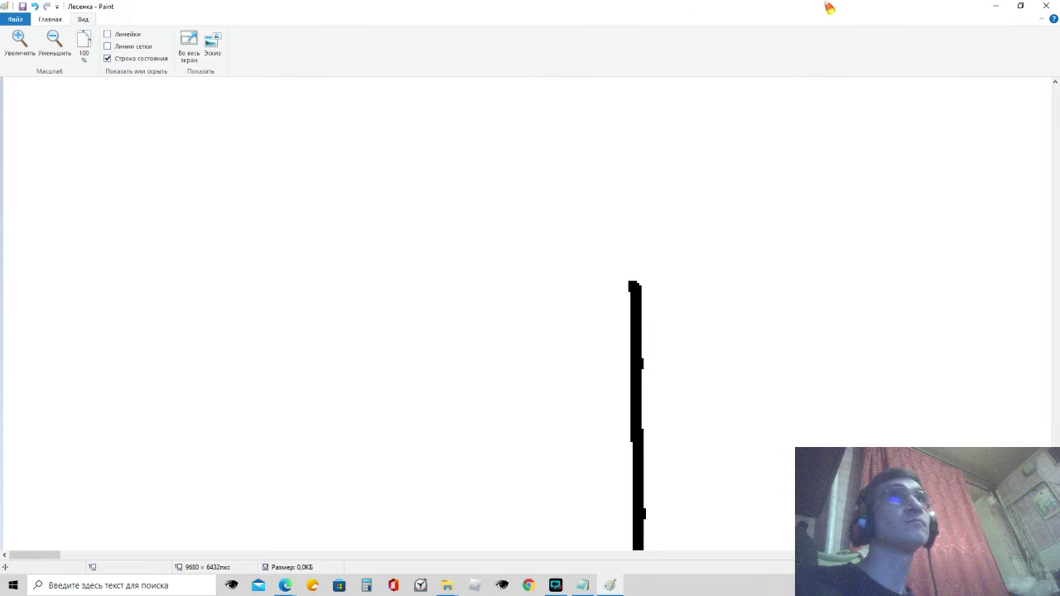
double_click(783, 9)
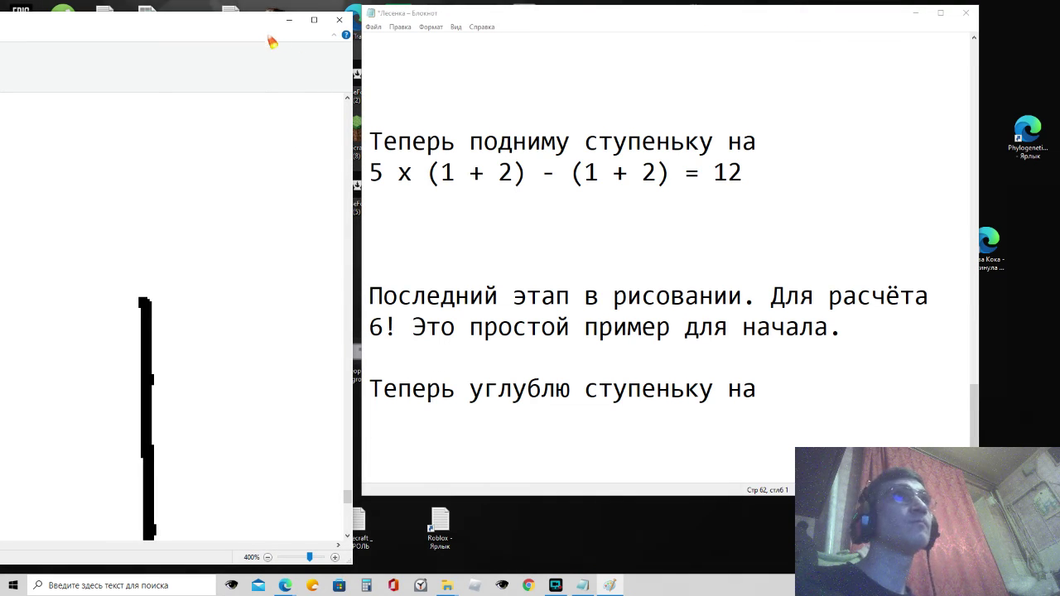
mouse_move(263, 25)
mouse_down()
mouse_move(241, 85)
mouse_move(471, 27)
mouse_move(737, 20)
mouse_move(738, 31)
mouse_up()
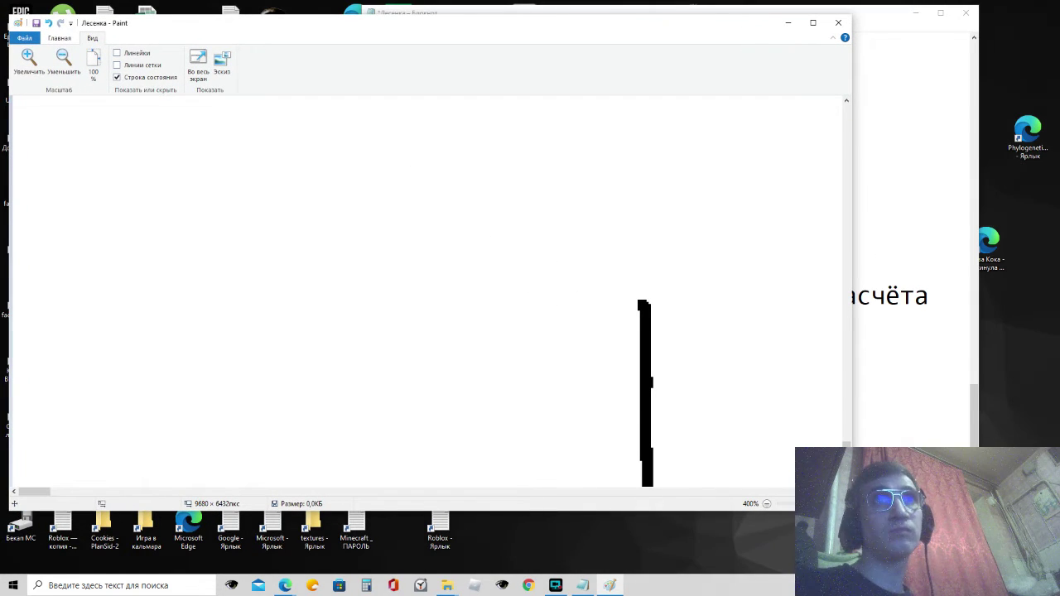
drag(851, 507, 613, 507)
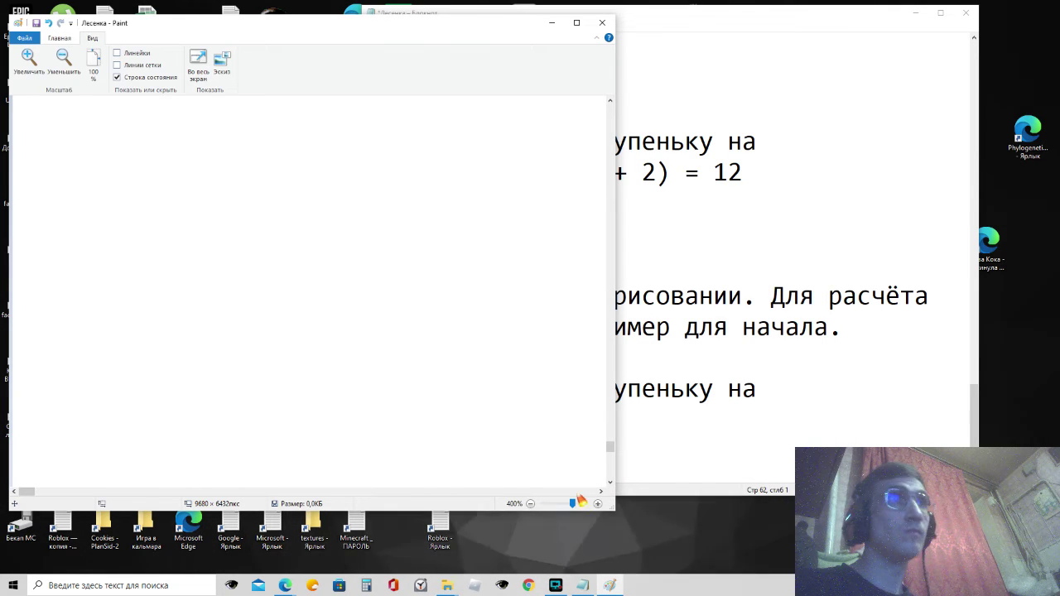
Step: View the staircase at 200% from the square labelled 1 up to the line labelled 12, then return to the Notepad notes
scroll(601, 491, right, 5)
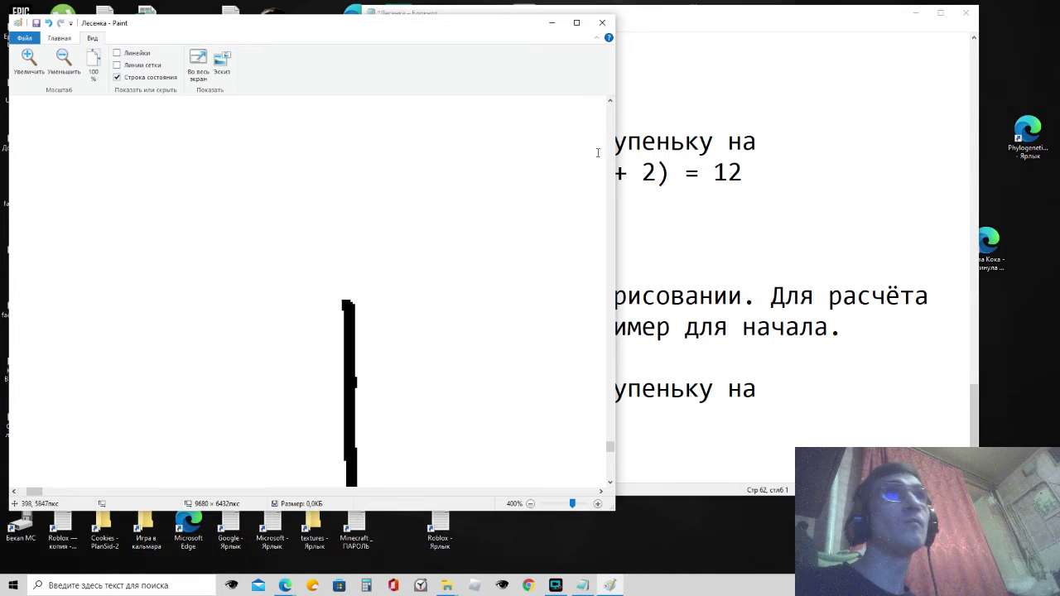
click(63, 58)
click(63, 58)
scroll(547, 333, down, 5)
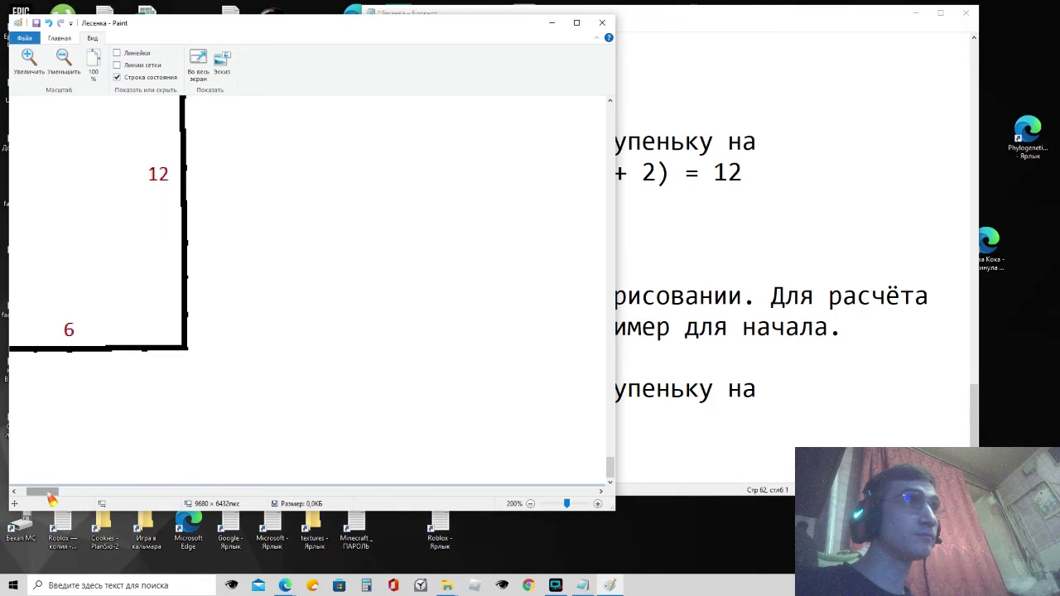
scroll(116, 464, left, 3)
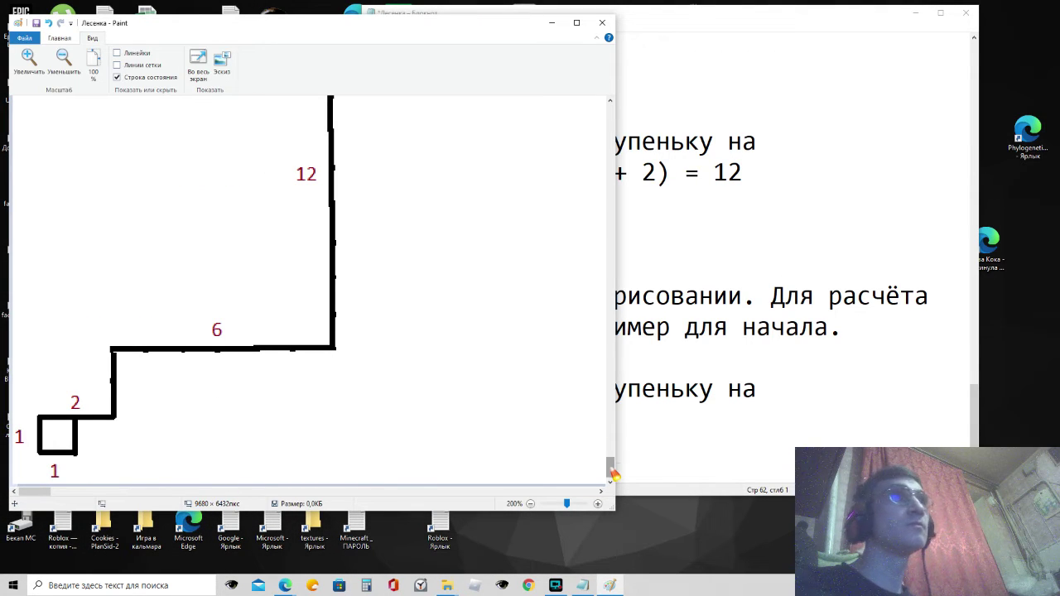
drag(610, 469, 611, 470)
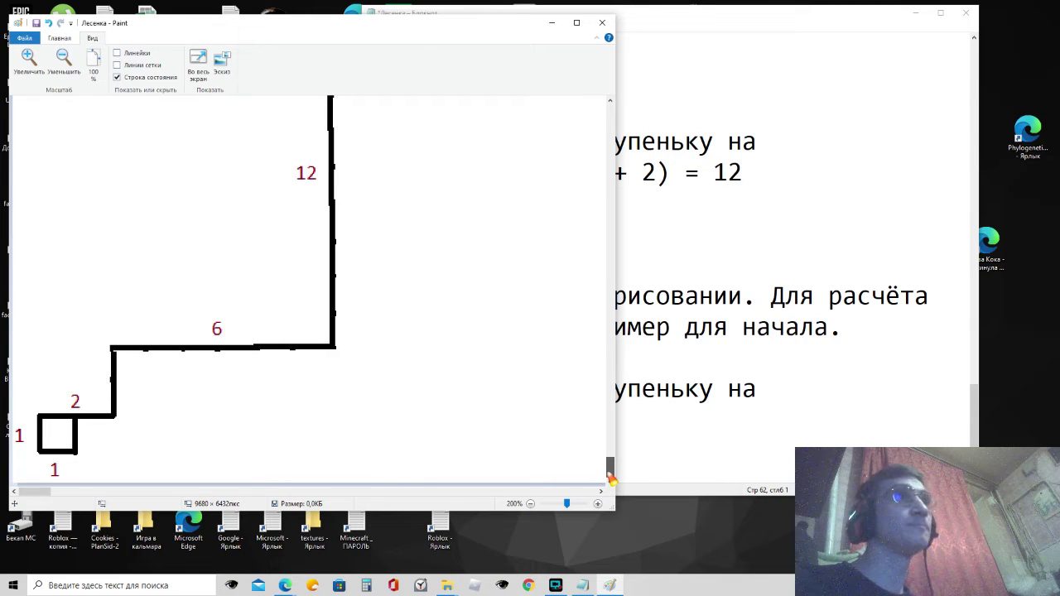
mouse_move(610, 478)
mouse_down()
mouse_move(610, 460)
mouse_move(613, 476)
mouse_up()
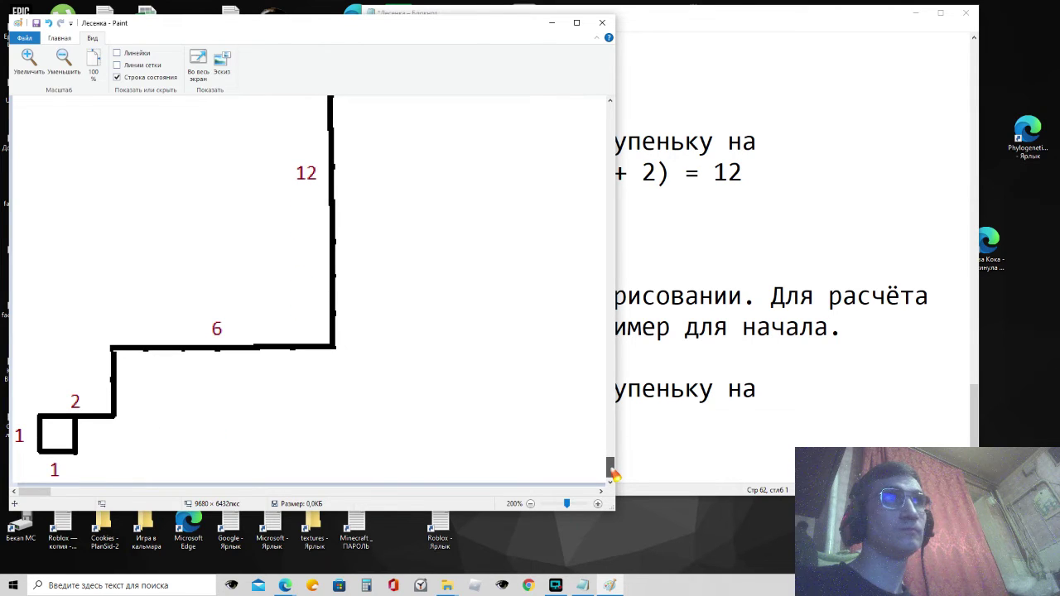
click(662, 456)
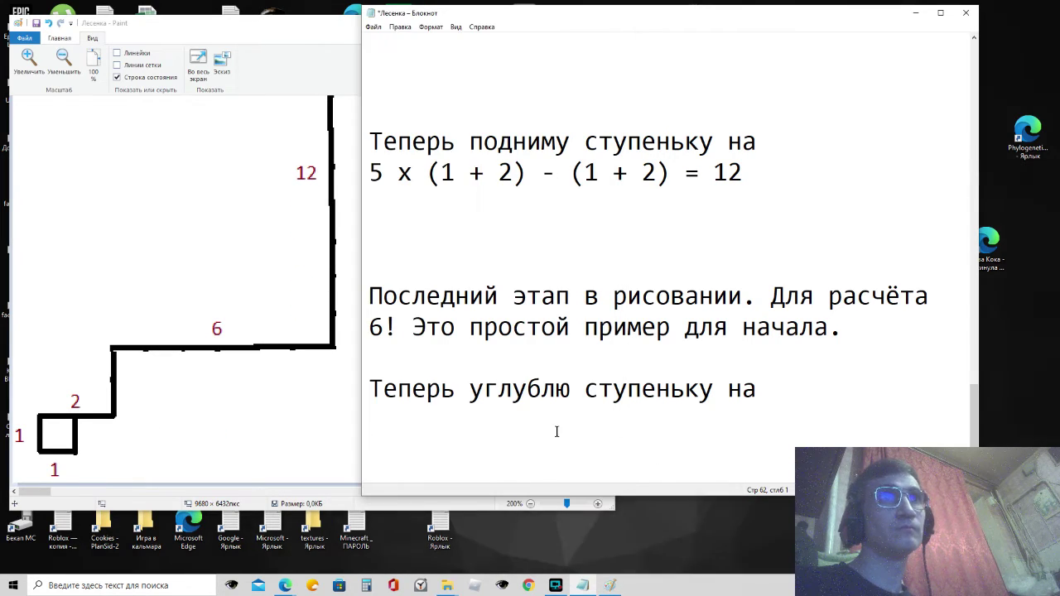
Step: Write the beginning of the depth formula, "6 x (6 + 2) -", on the line below "Теперь углублю ступеньку на"
text(6)
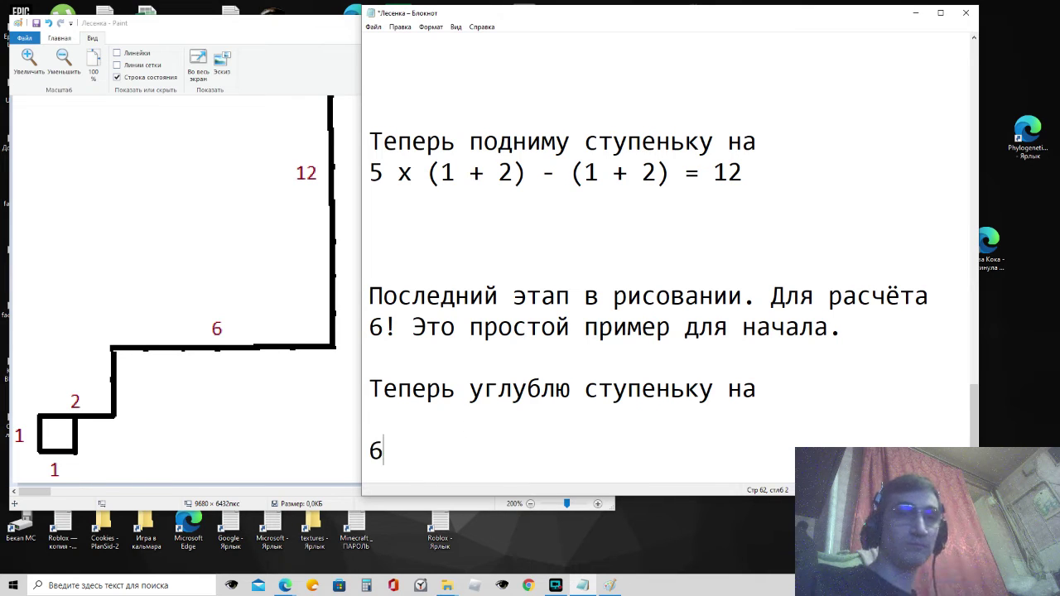
text( +)
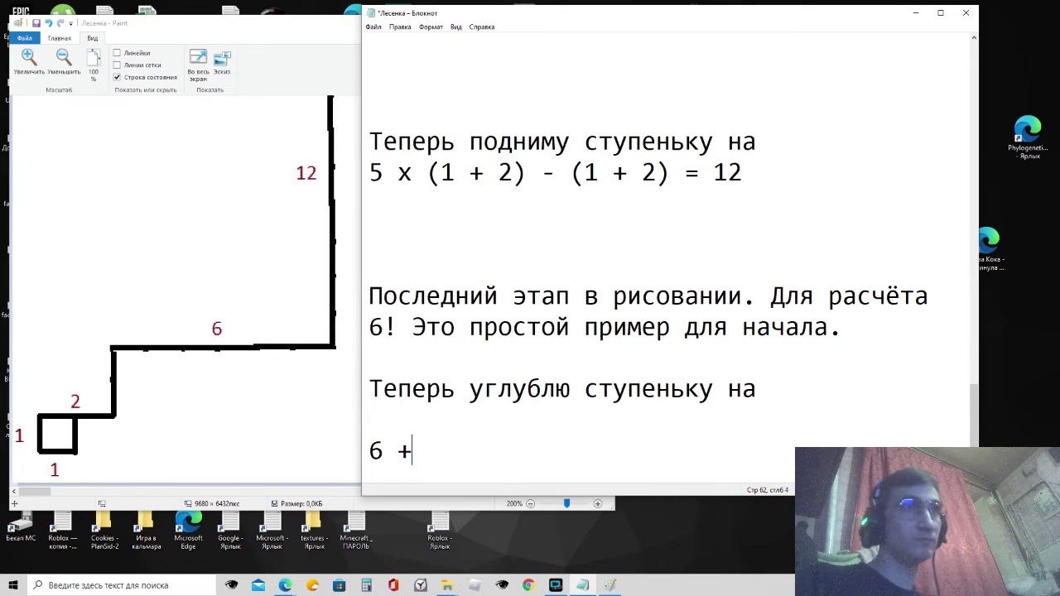
text( 2)
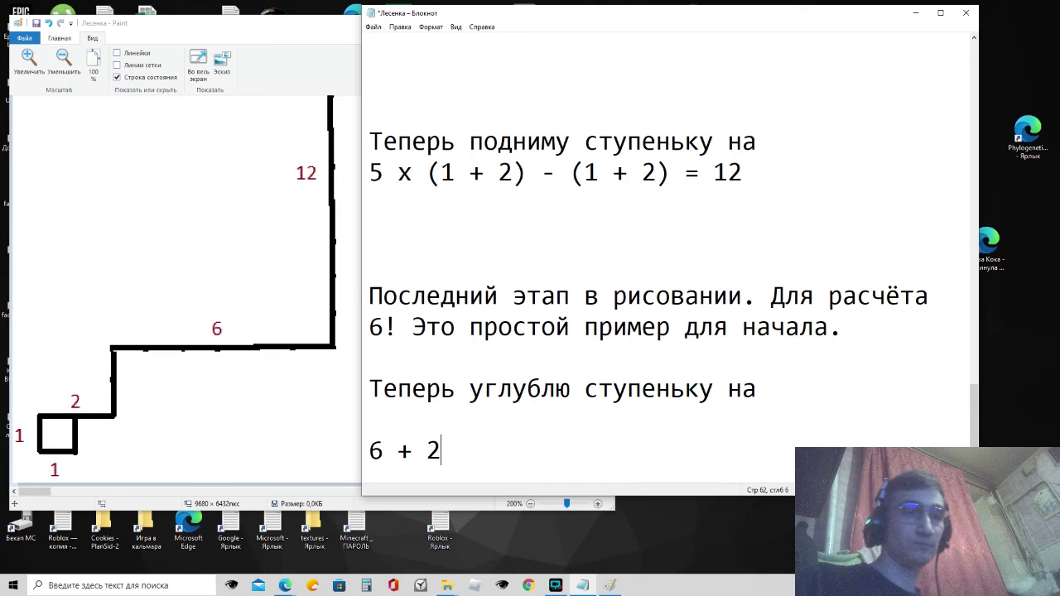
click(412, 450)
key(Left)
key(Left)
key(Left)
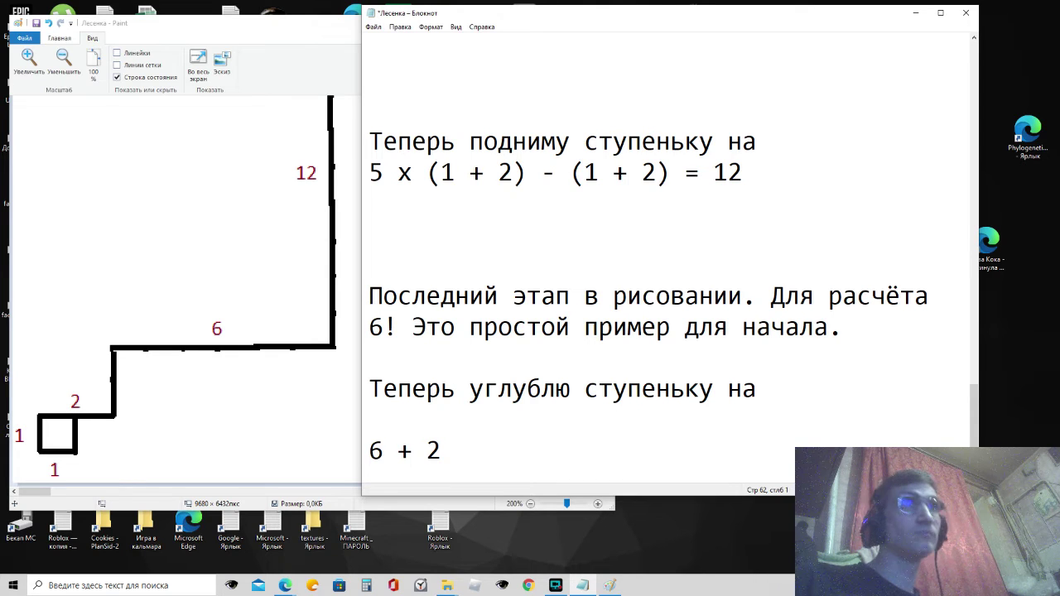
text(6 )
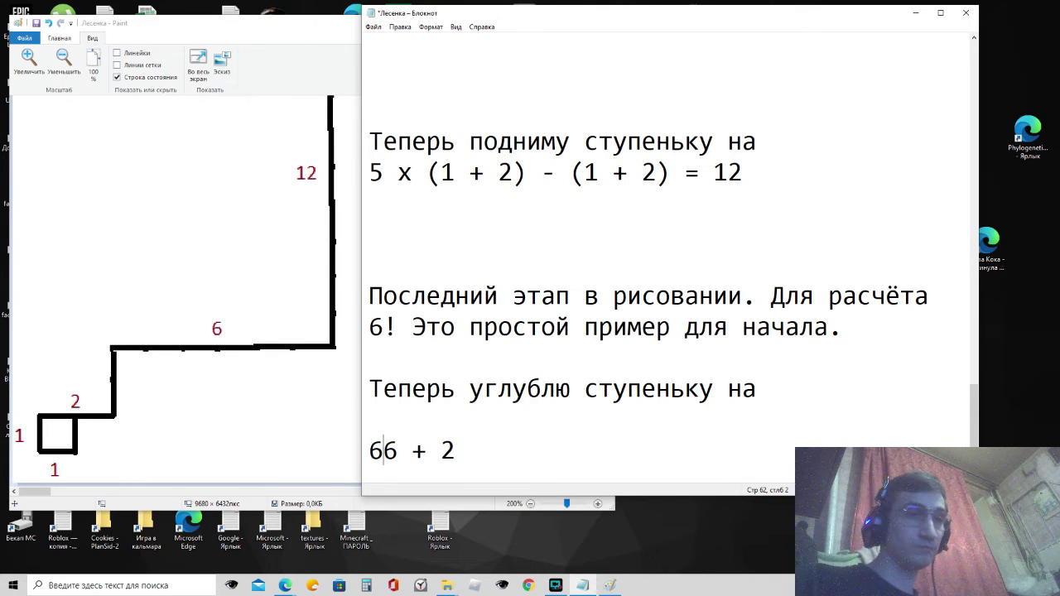
text(x )
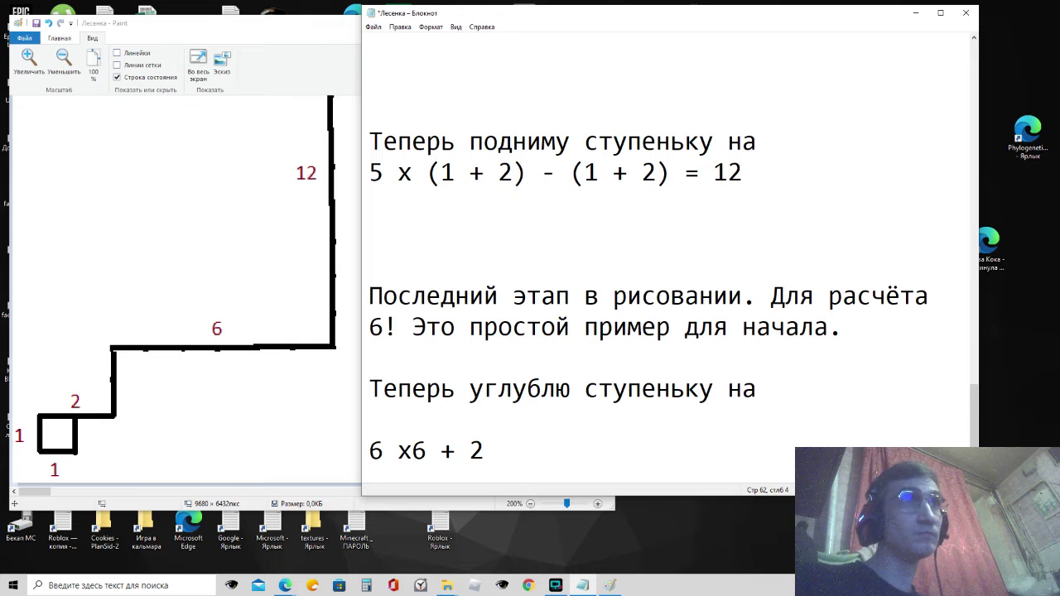
text(()
key(Right)
key(Right)
key(Right)
key(Right)
key(Right)
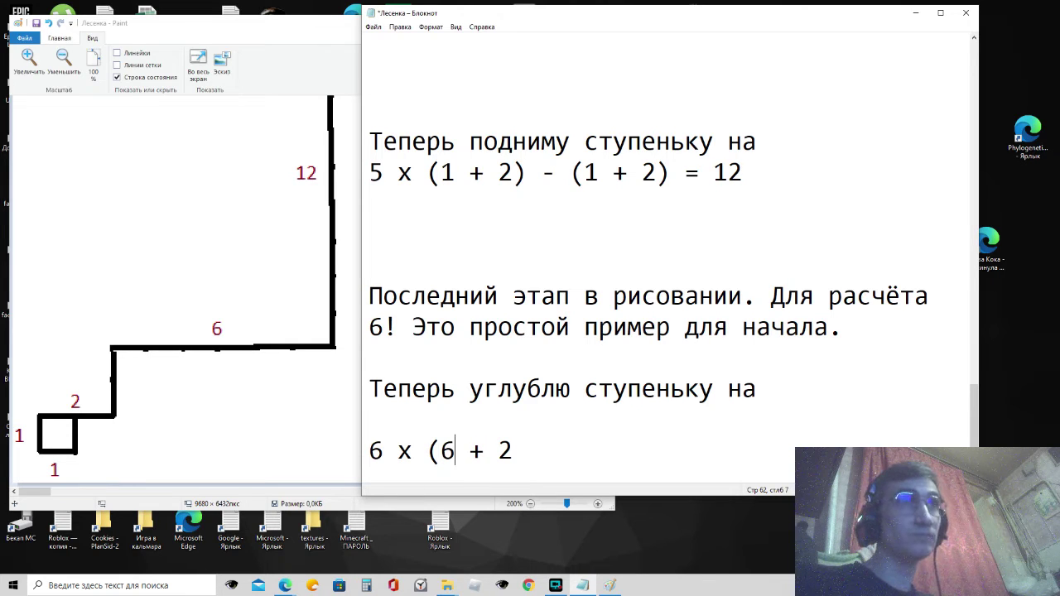
text() - )
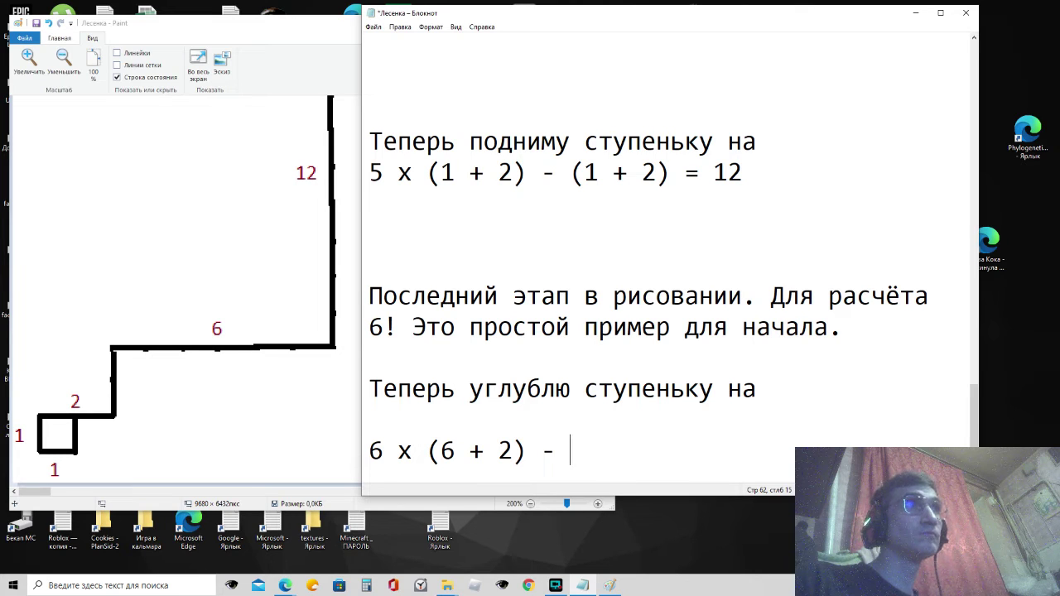
Step: Complete the depth formula with the bracketed term "(6 + 2)" and the result "= 40"
text(6)
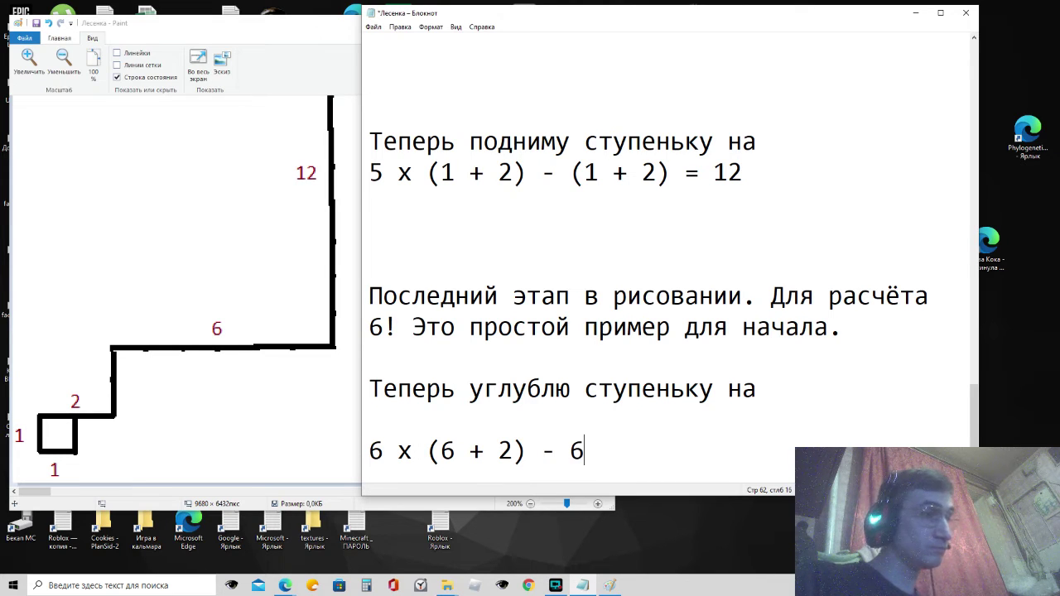
text( + )
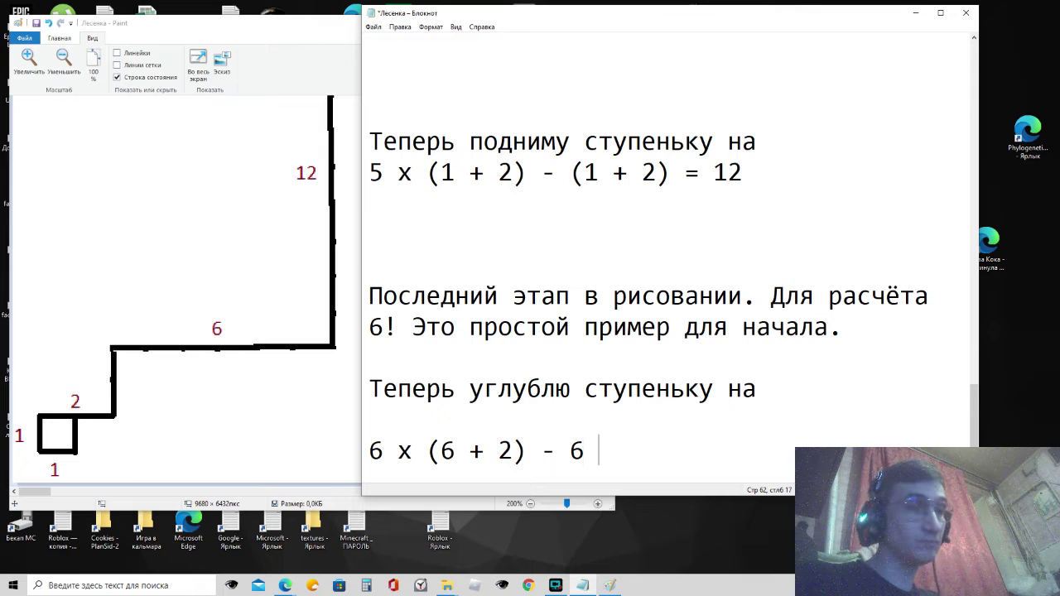
text(2)
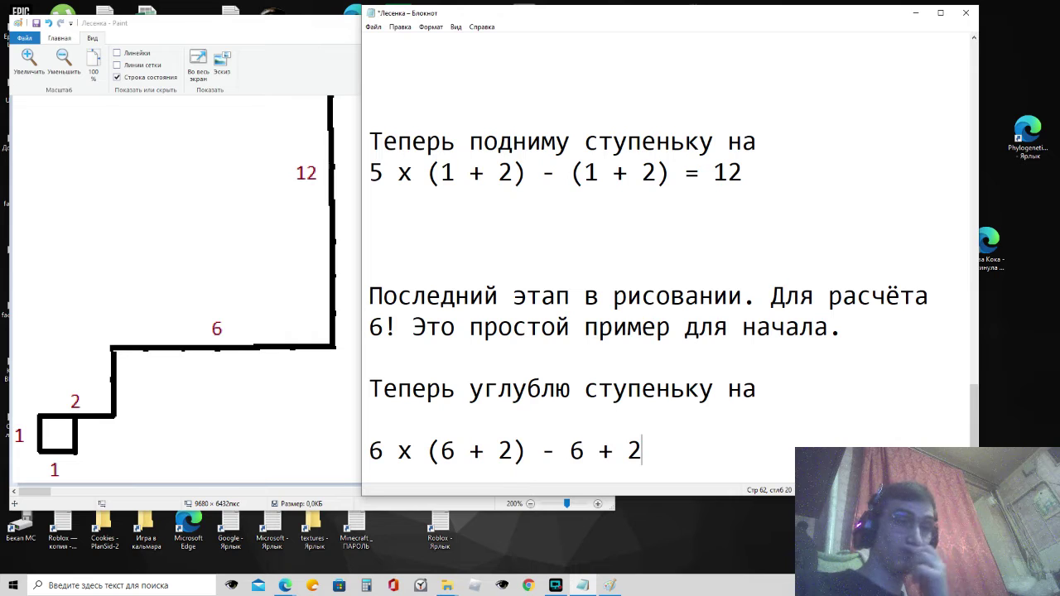
click(627, 449)
key(Left)
key(Left)
key(Left)
key(Left)
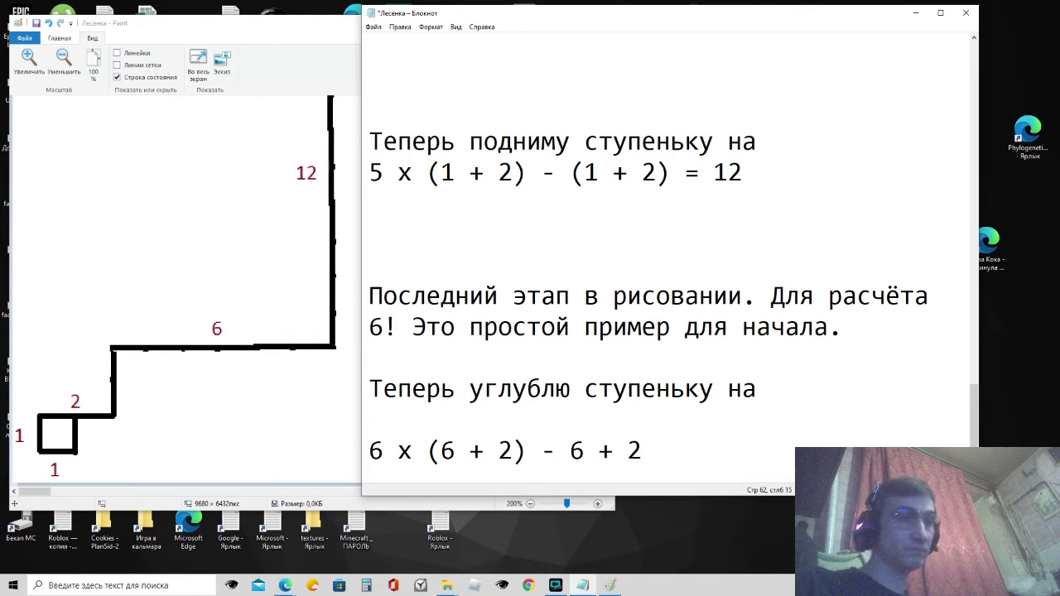
text(()
click(656, 450)
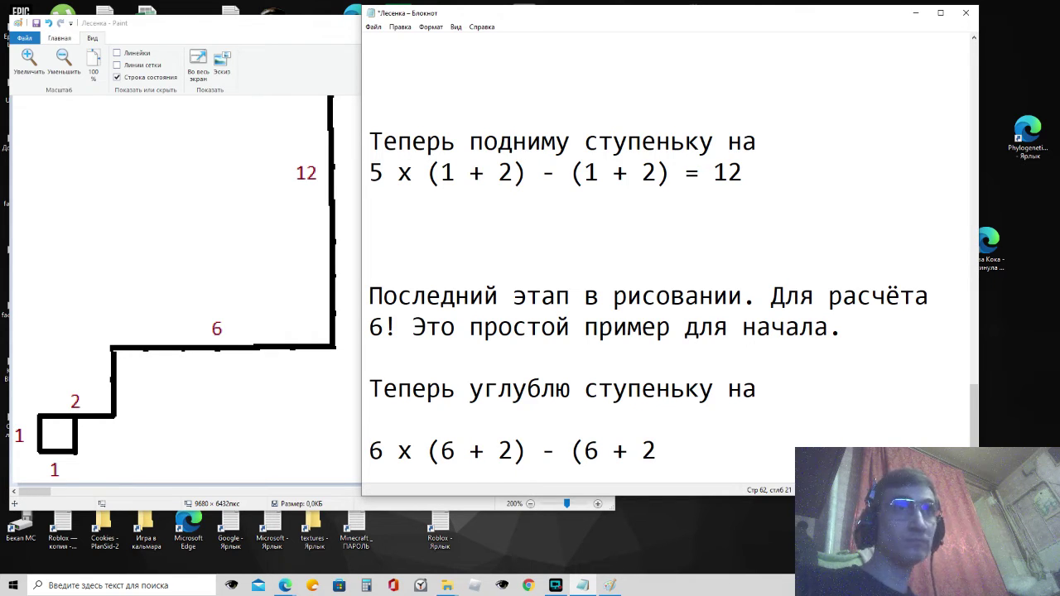
text())
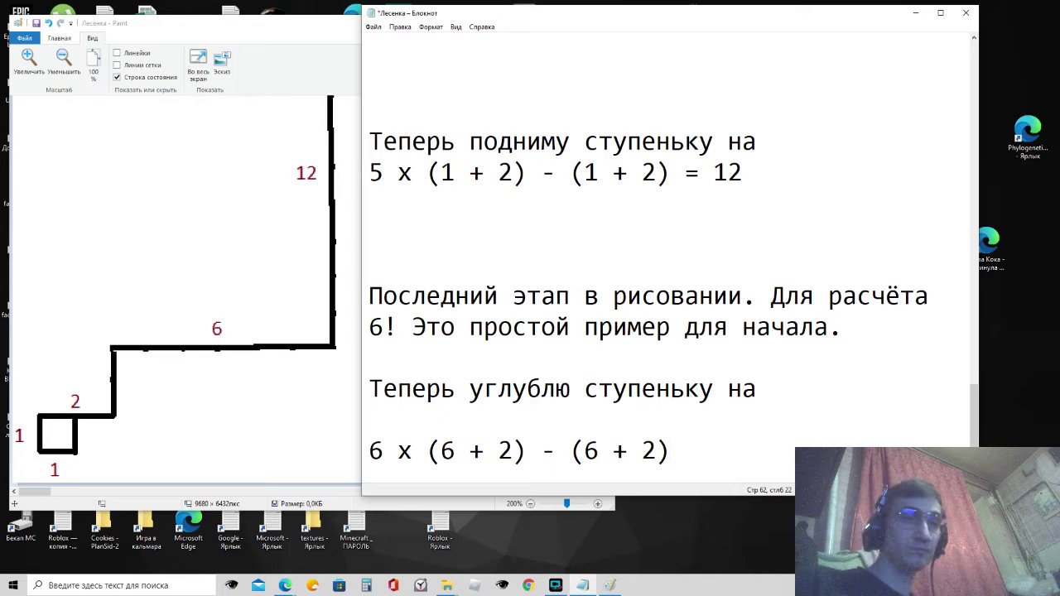
text( = 40)
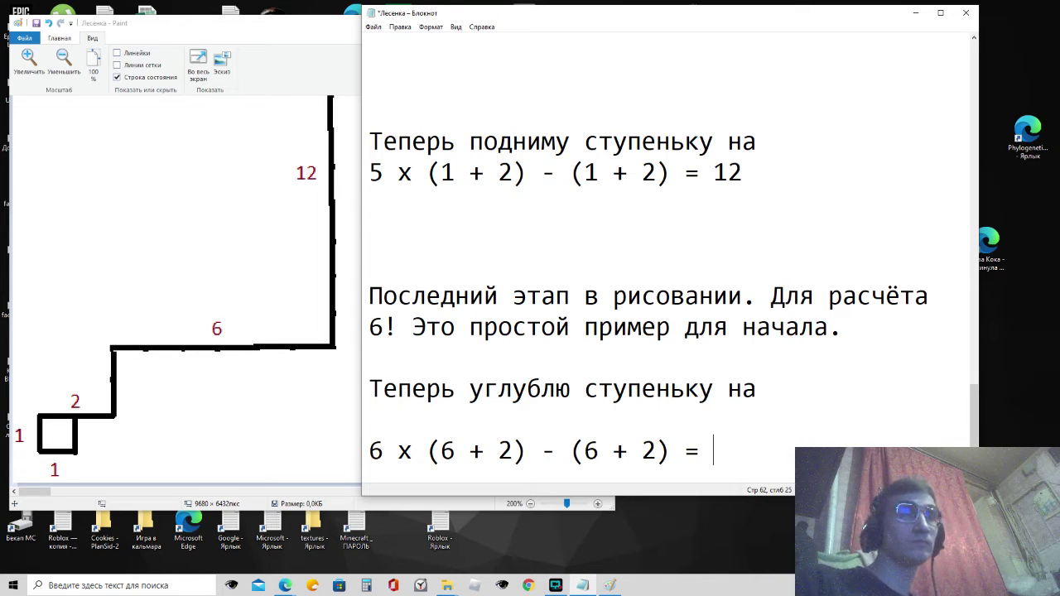
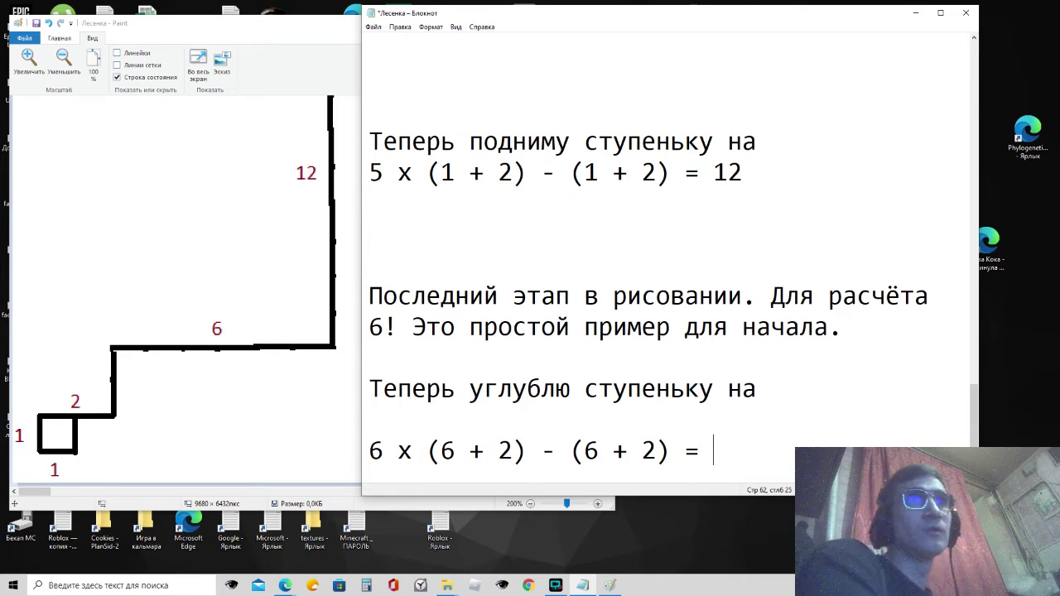
text(40)
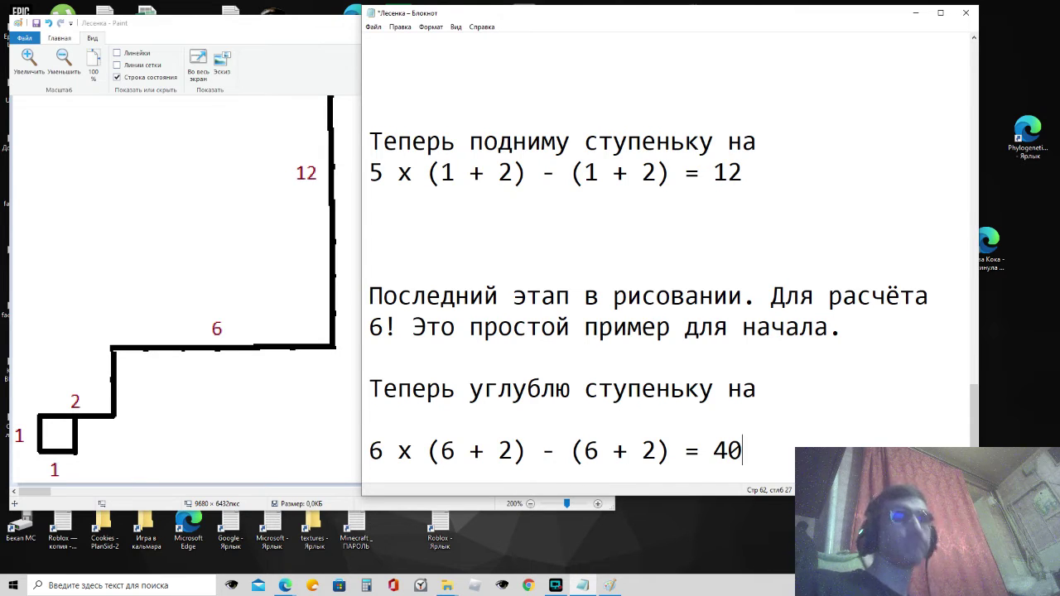
Step: Start a new paragraph below the formula, after one blank line, reading "Это последний шаг.... Самый сложный"
key(Return)
key(Return)
text(Это)
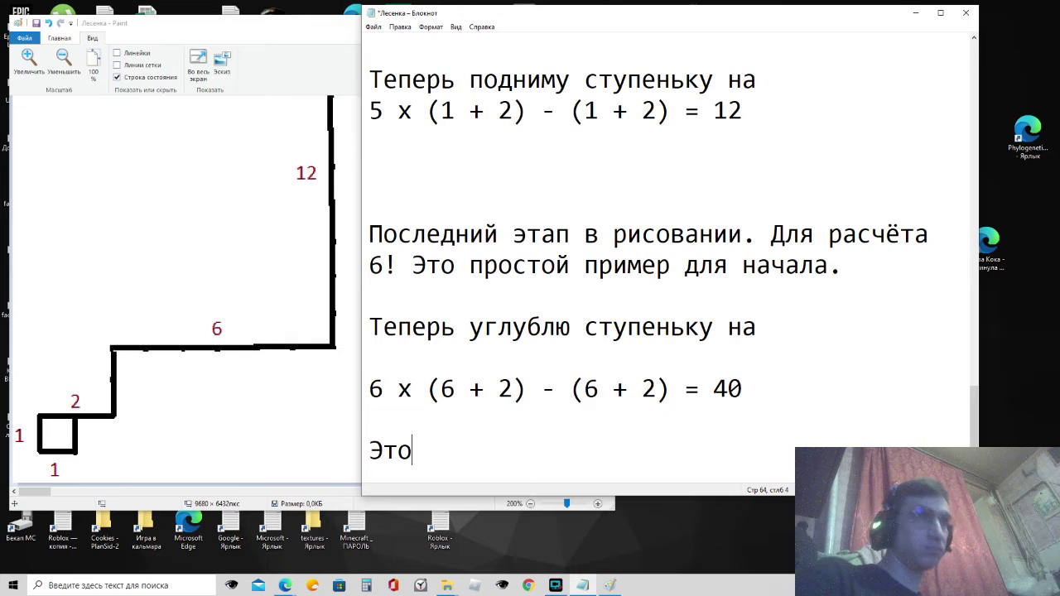
text( послед)
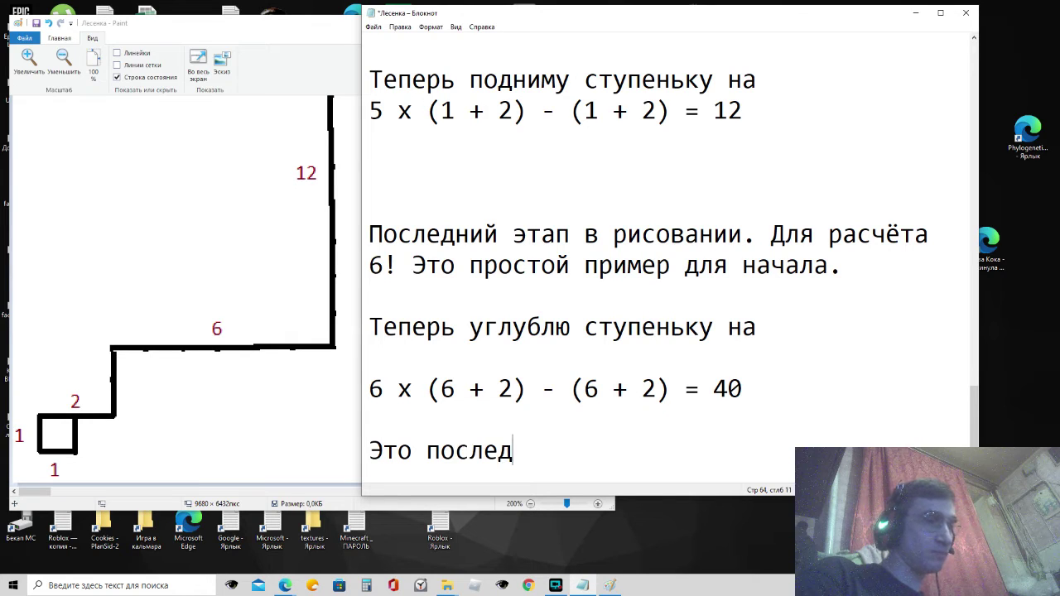
text(ний шаг)
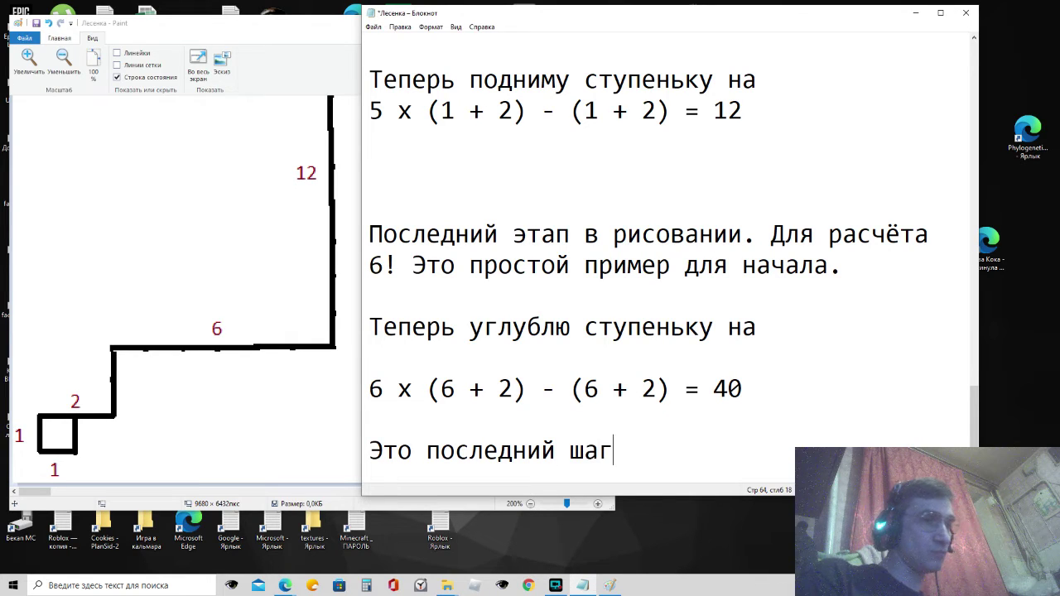
text(....)
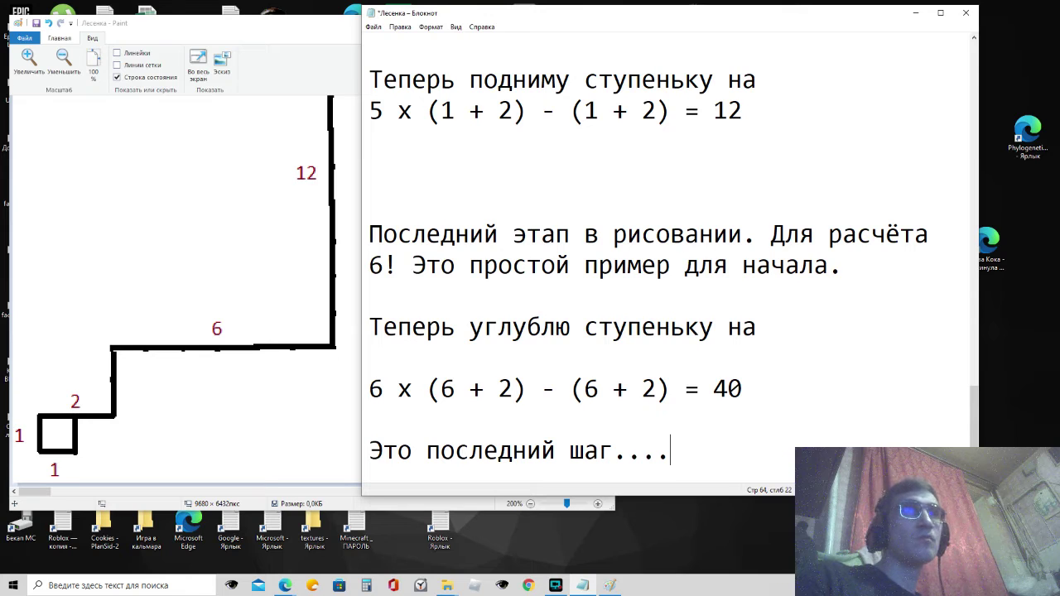
text( Самы)
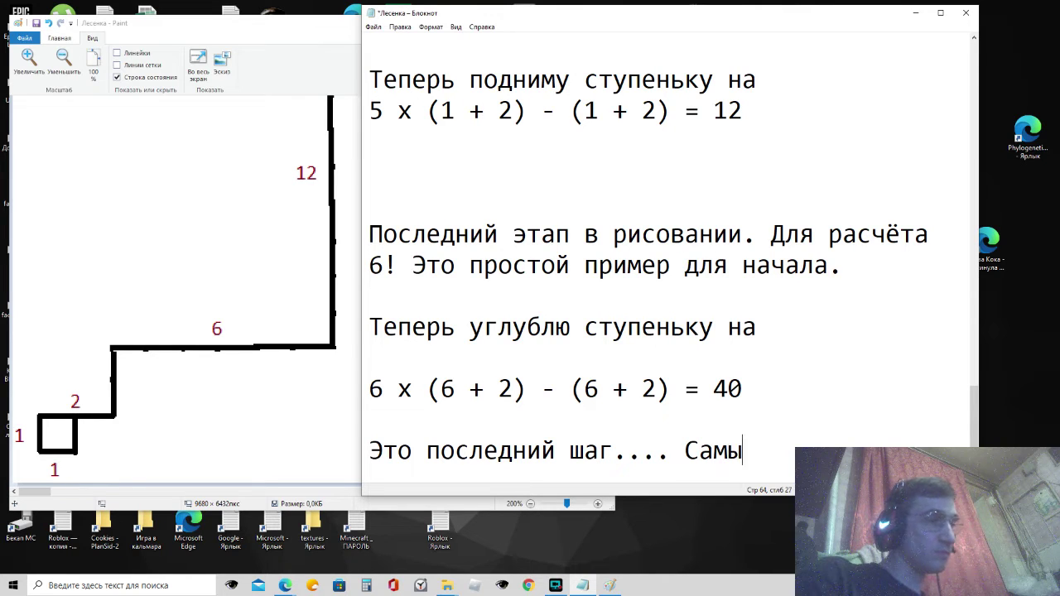
text(й сложный)
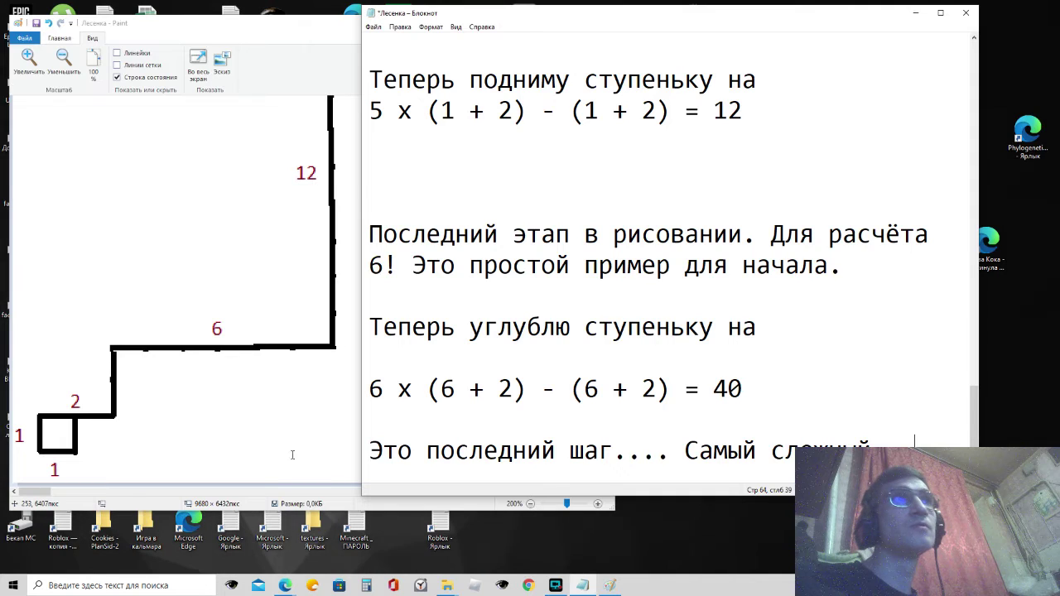
Step: Switch to Paint and examine the staircase's 6 and 12 lines at 100% and 200% zoom, including the upper end of the 12 line
click(320, 492)
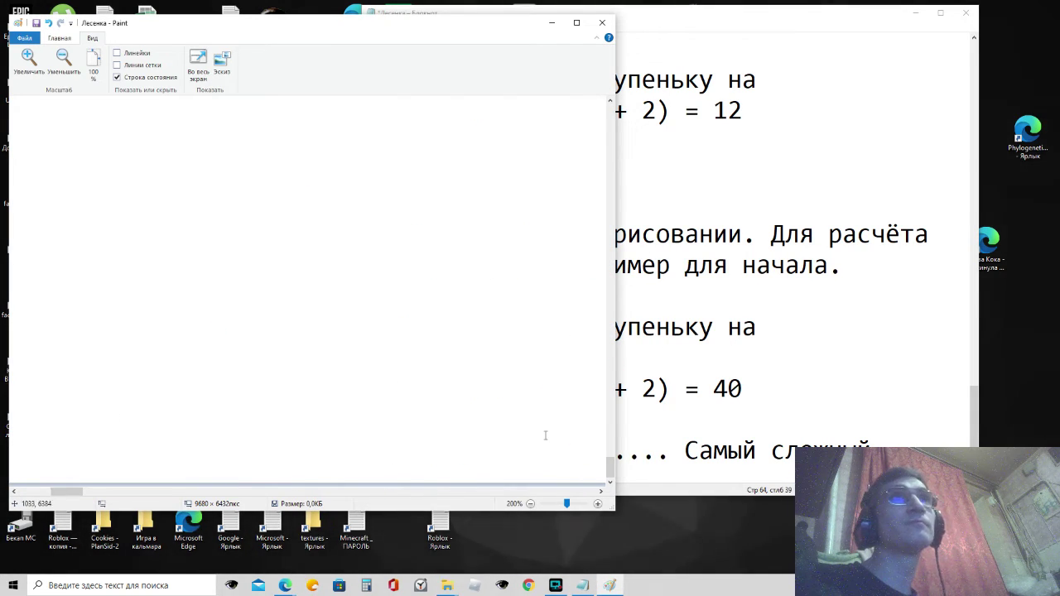
drag(64, 493, 35, 499)
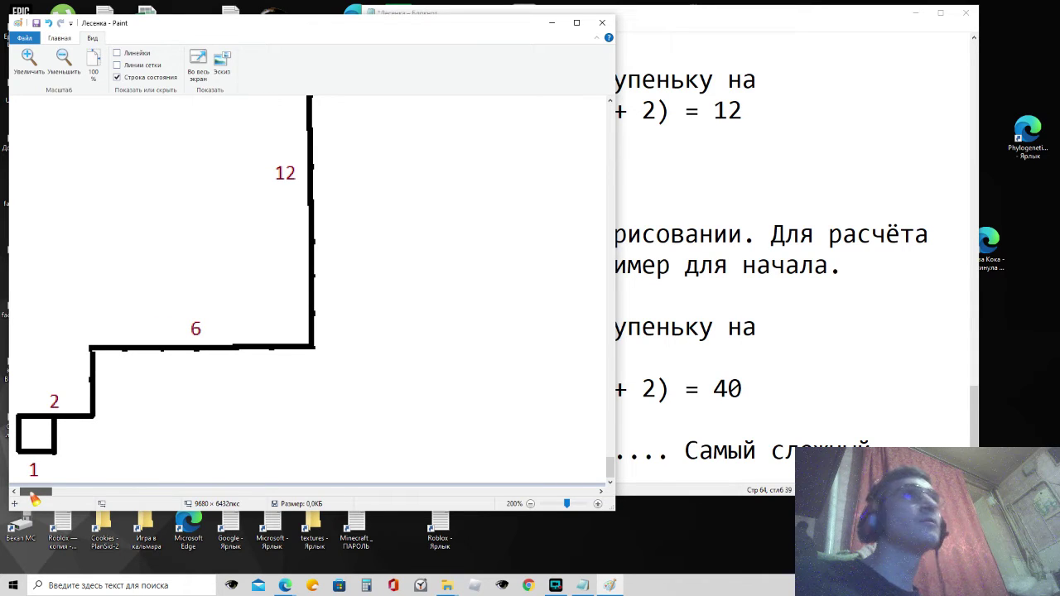
drag(35, 499, 37, 499)
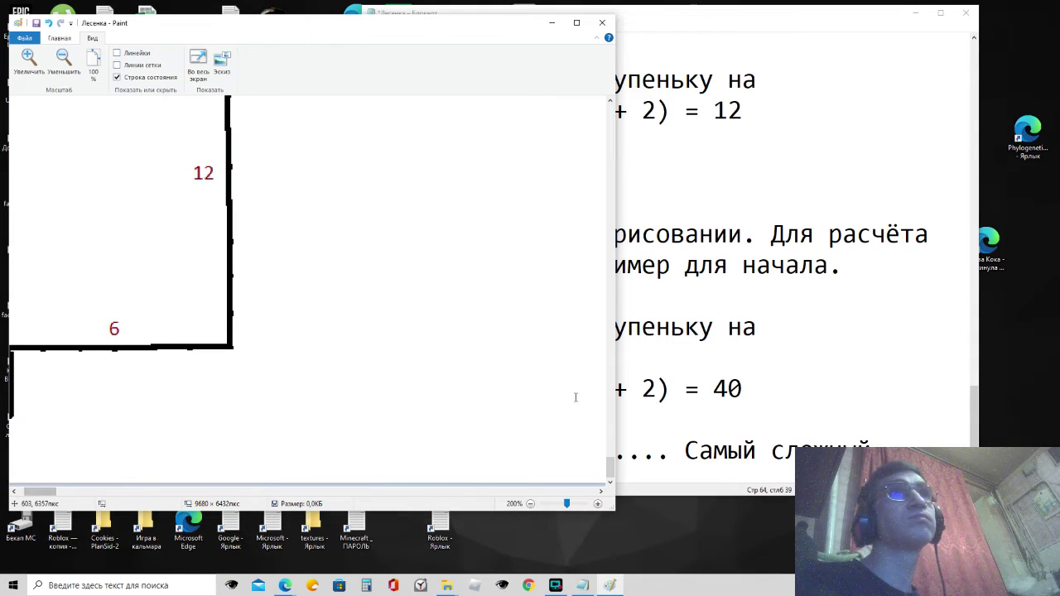
drag(610, 471, 608, 458)
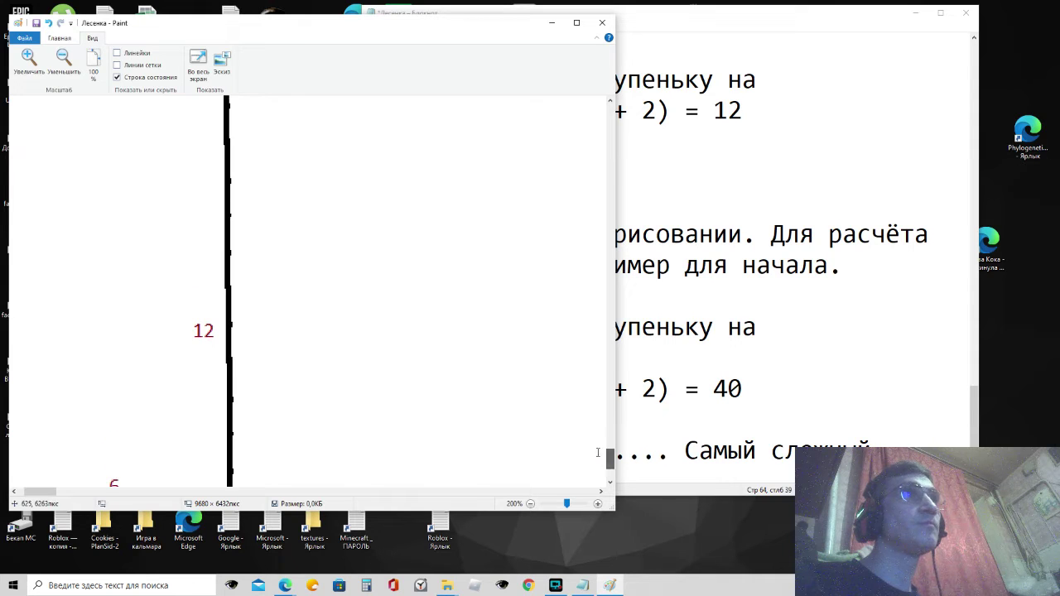
click(64, 60)
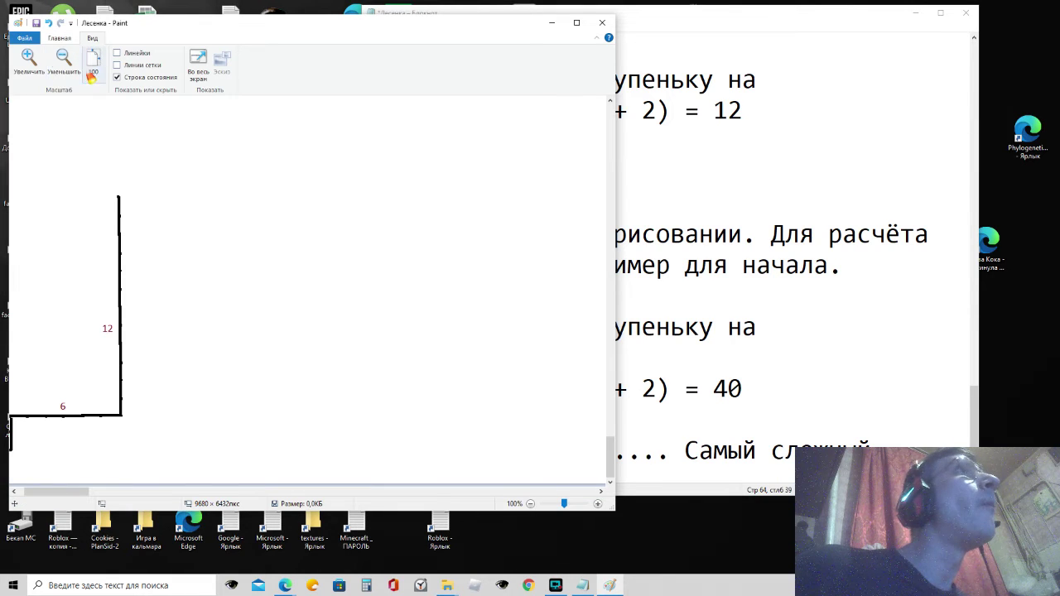
click(59, 38)
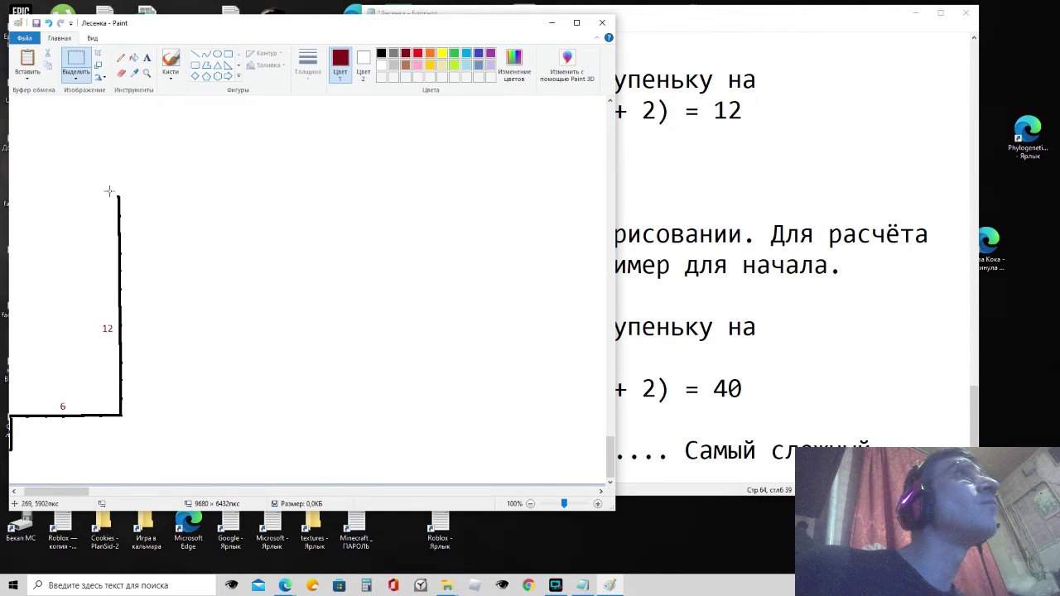
click(69, 65)
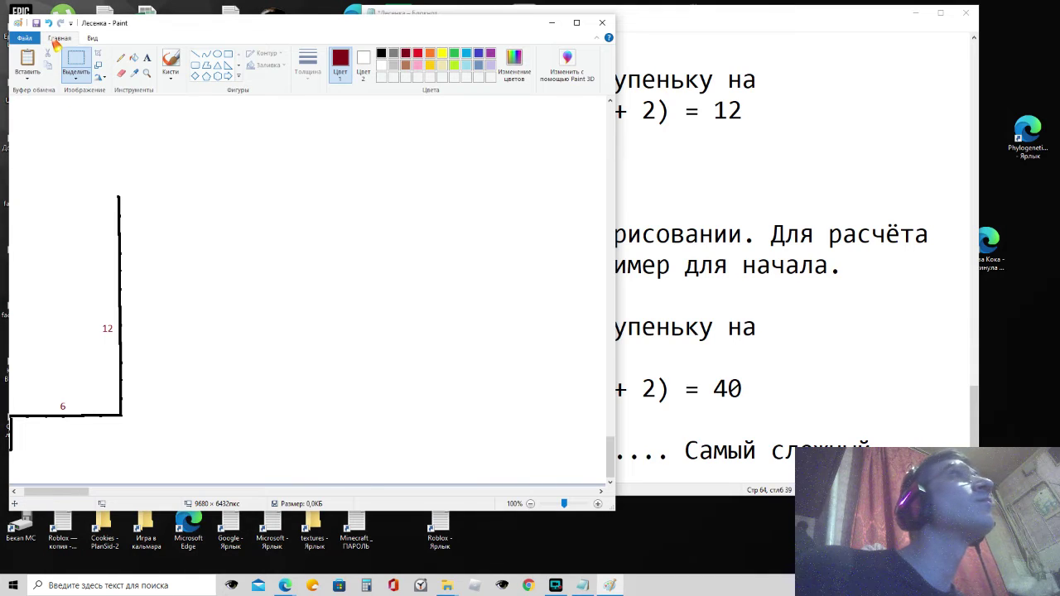
click(92, 38)
click(33, 62)
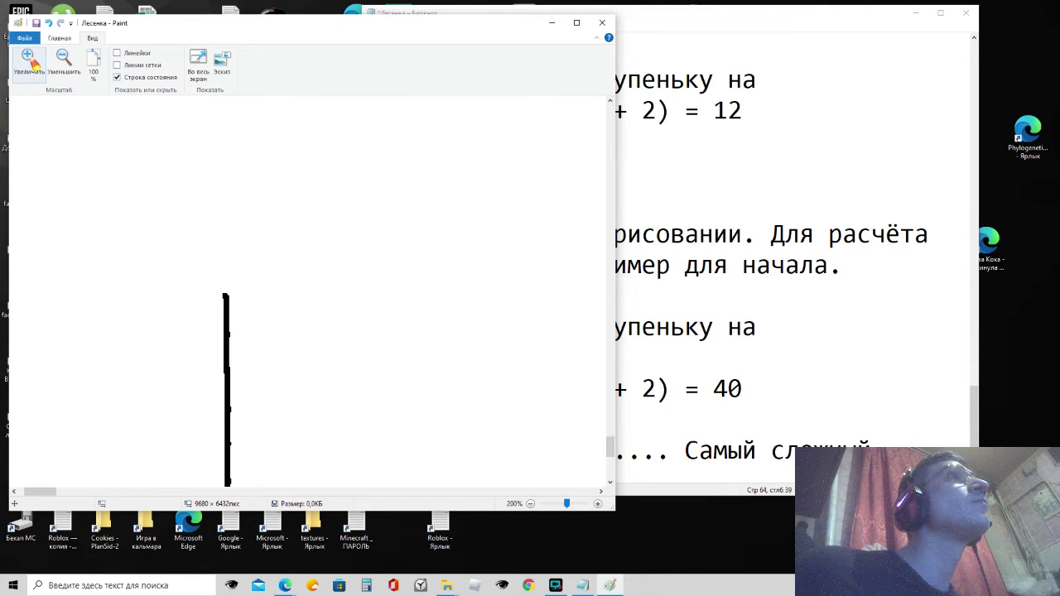
drag(614, 446, 614, 466)
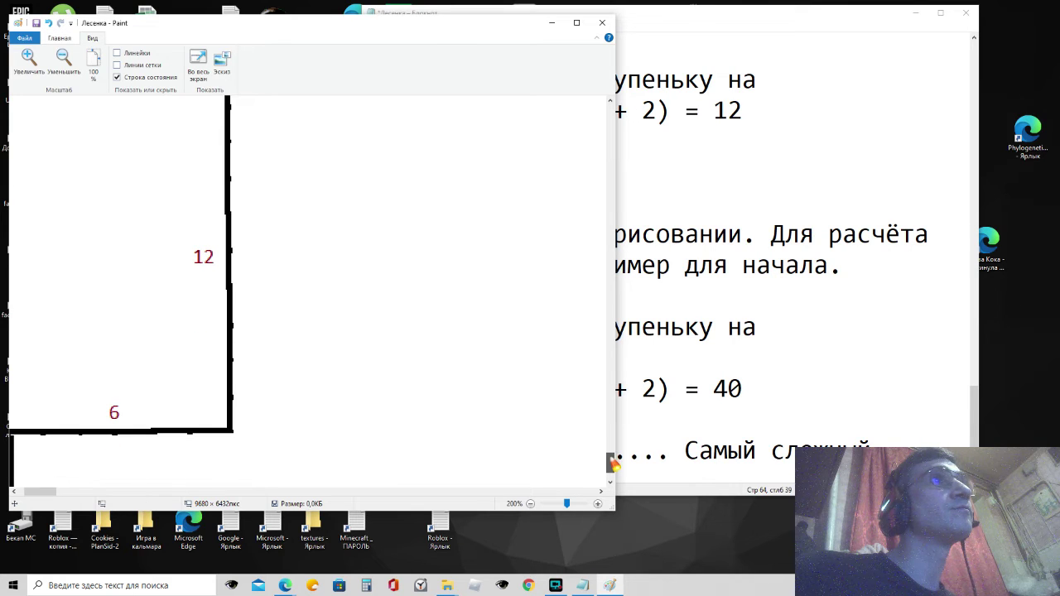
Step: Mark a small black Pencil dot just right of the 12 line, slightly above its lower end, and activate the Select tool
click(59, 38)
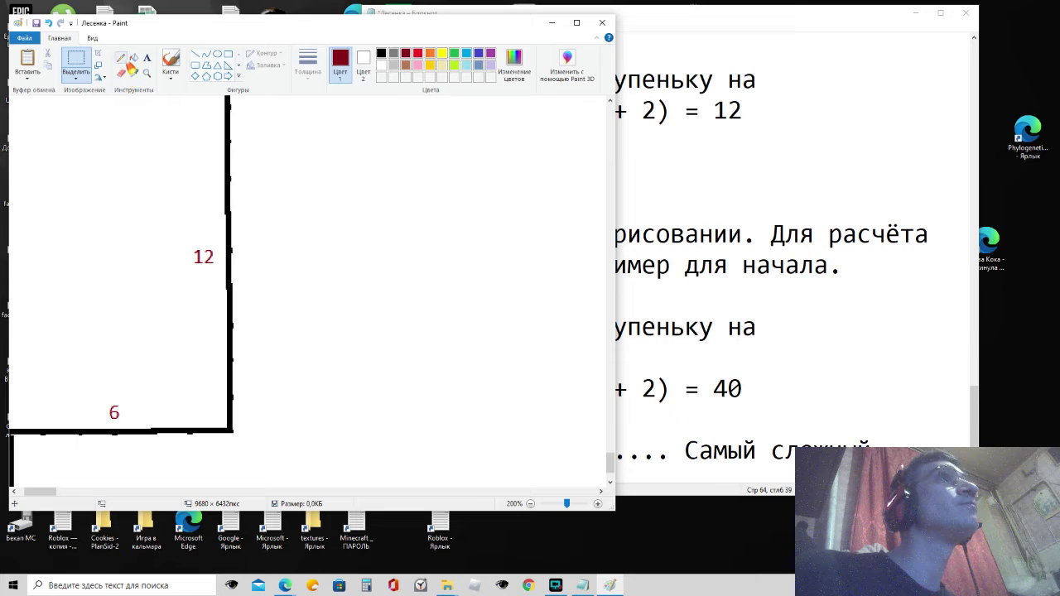
click(121, 57)
click(381, 54)
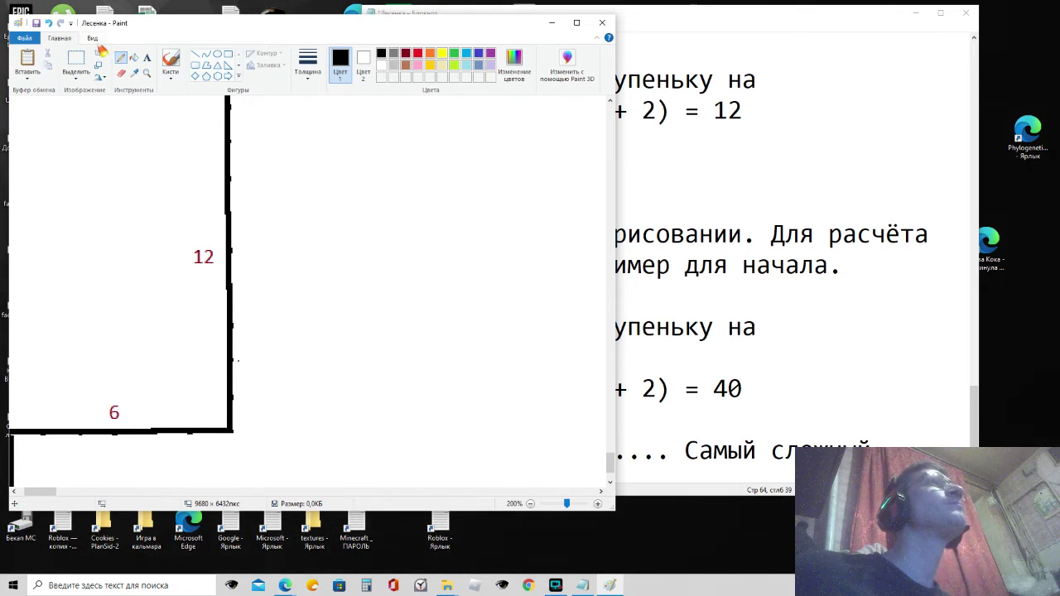
click(75, 56)
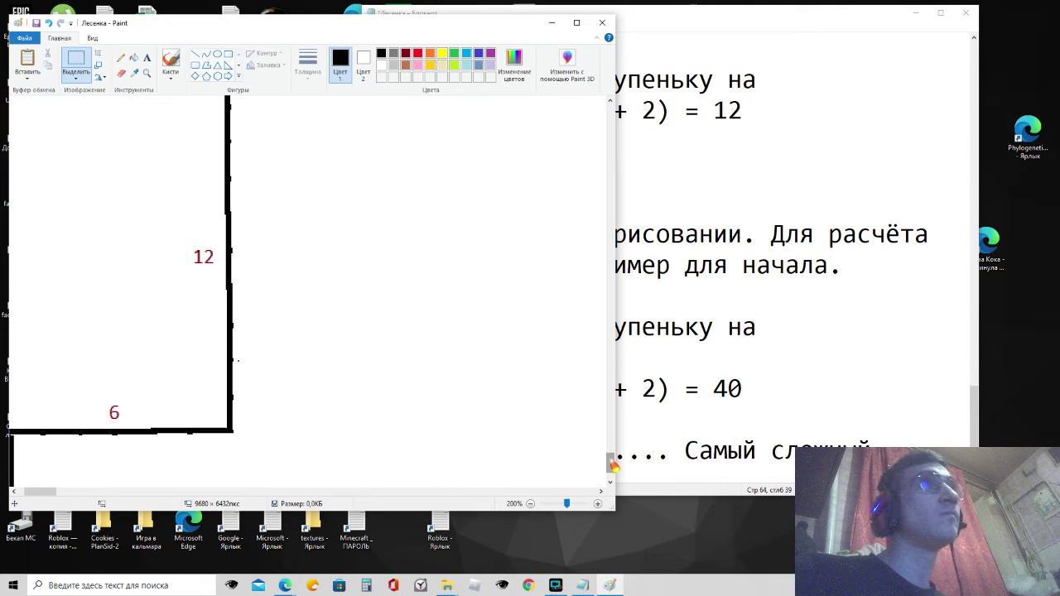
Step: Erase the dot beside the lower part of the 12 line and draw a short horizontal Pencil dash one tick higher
drag(613, 466, 612, 461)
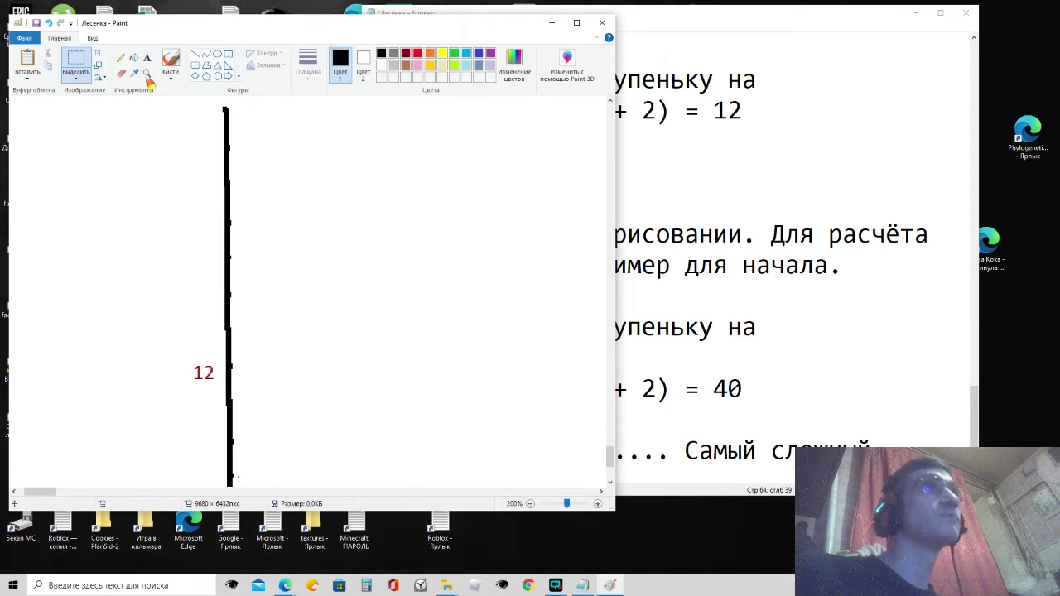
click(121, 73)
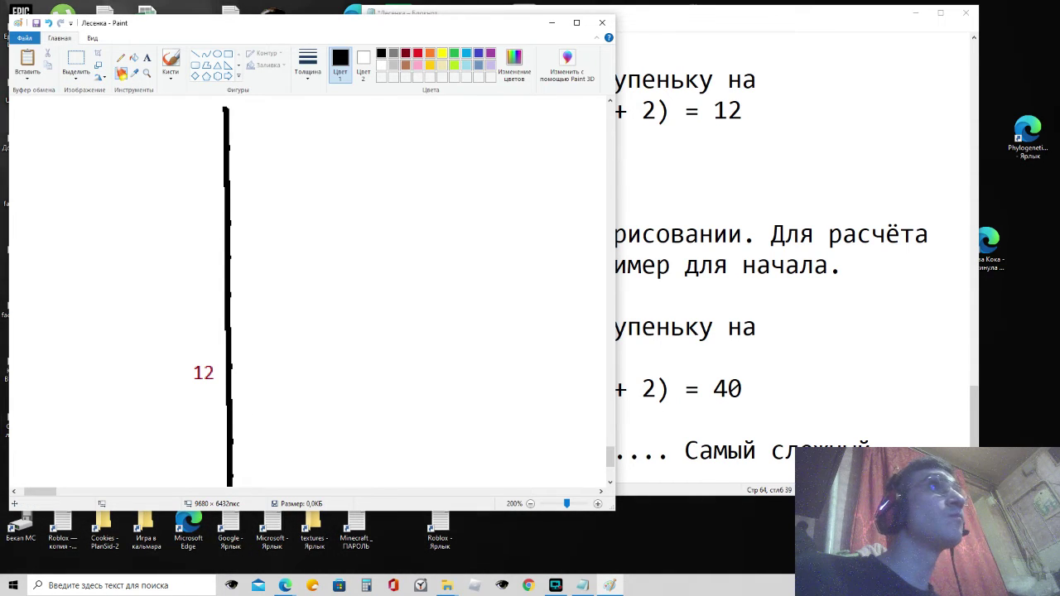
click(121, 58)
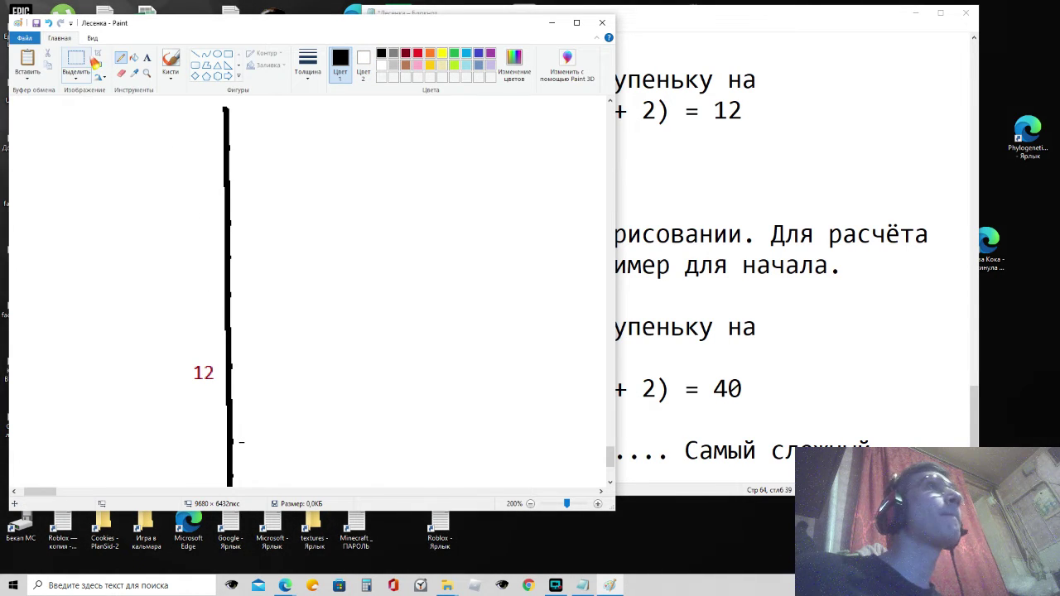
click(83, 72)
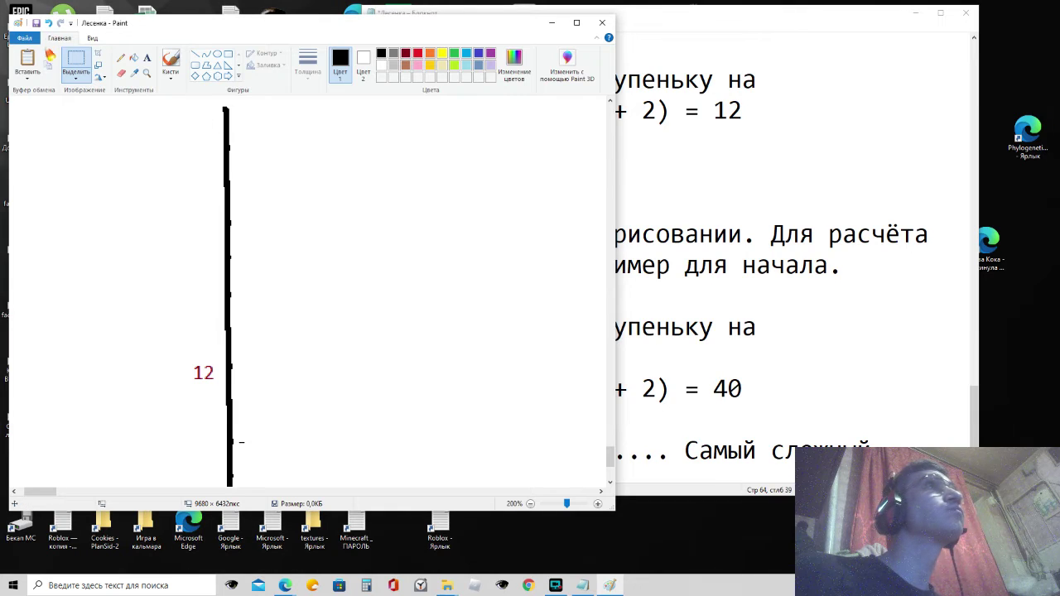
Step: Extend the Paint window downward and bring the upper part of the 12 line into view at 200% zoom
click(92, 38)
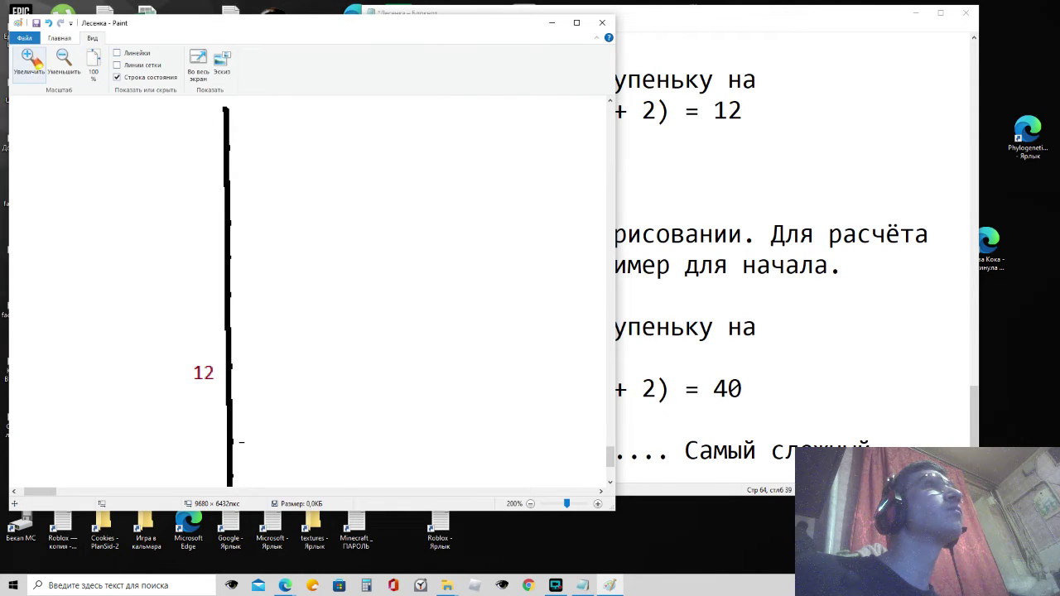
click(29, 59)
scroll(331, 141, down, 4)
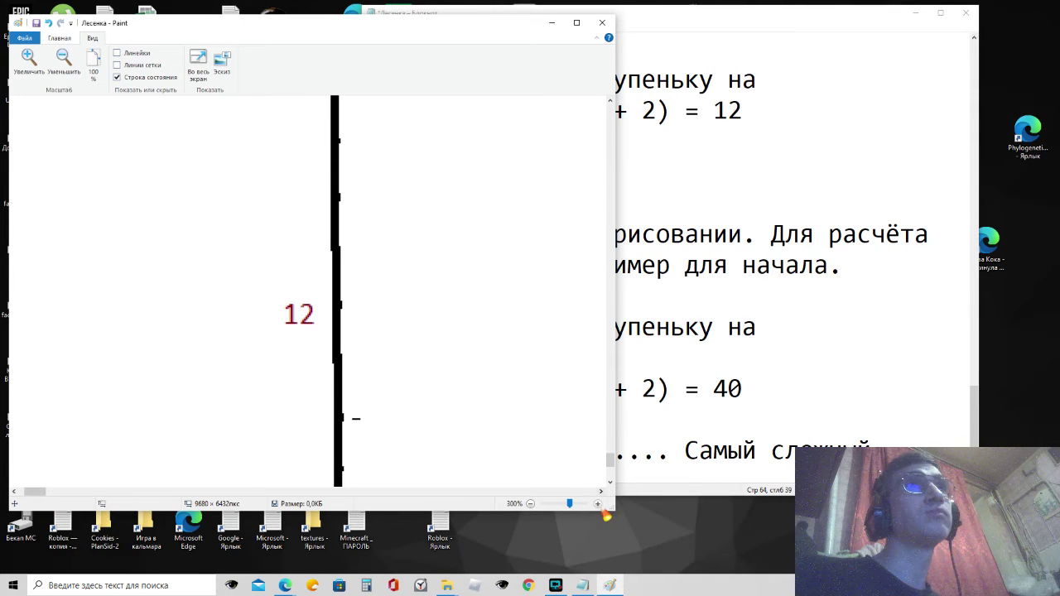
drag(609, 509, 603, 560)
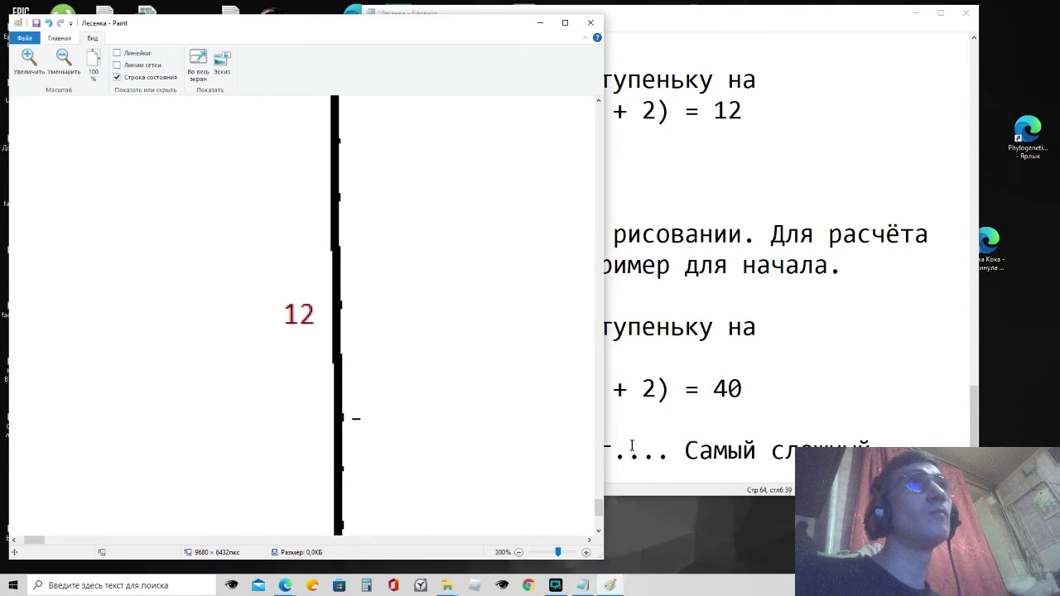
click(598, 100)
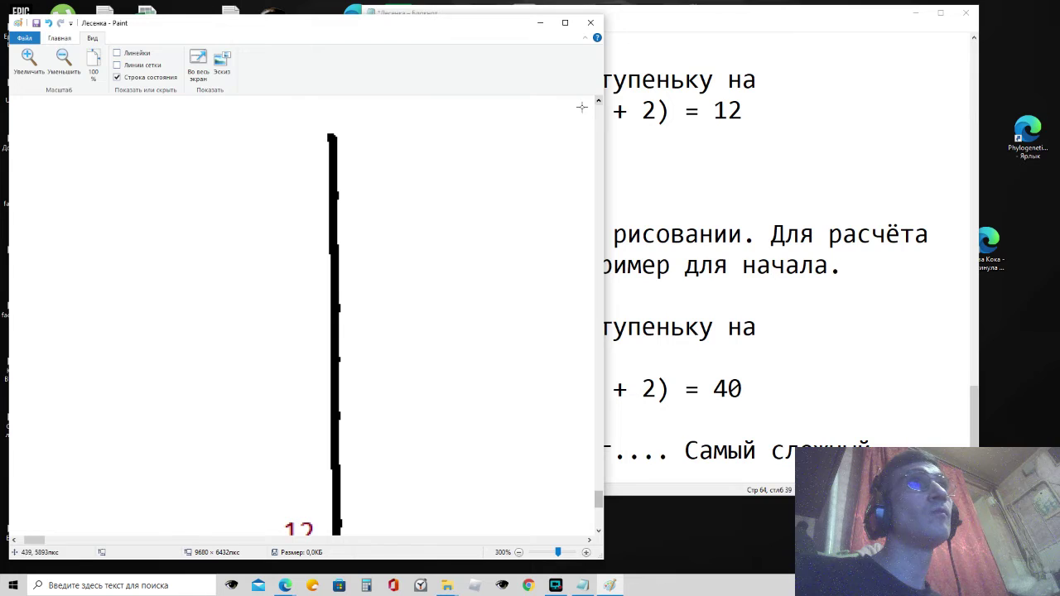
click(63, 58)
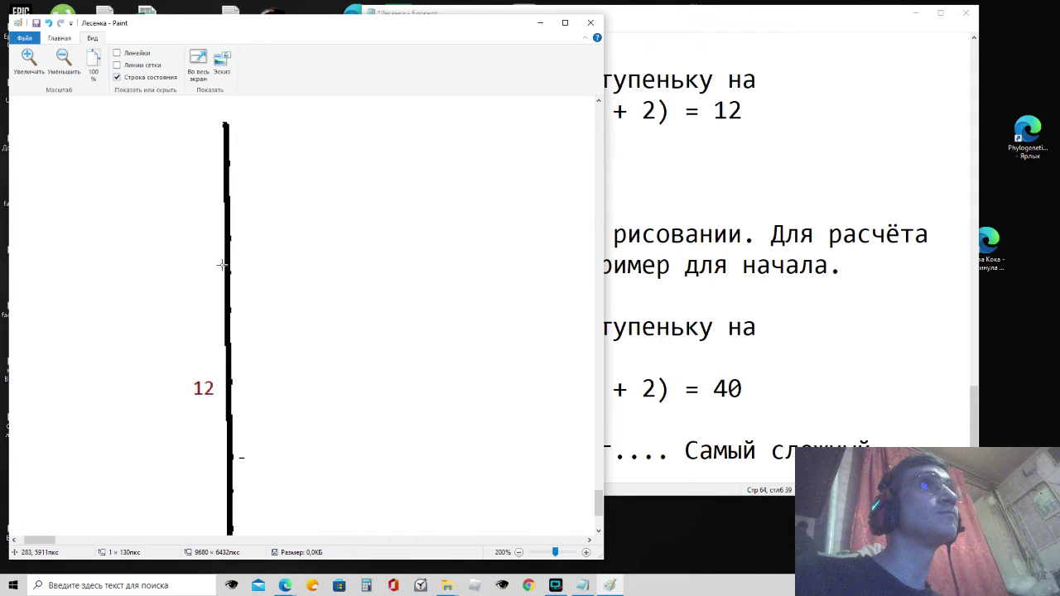
click(191, 125)
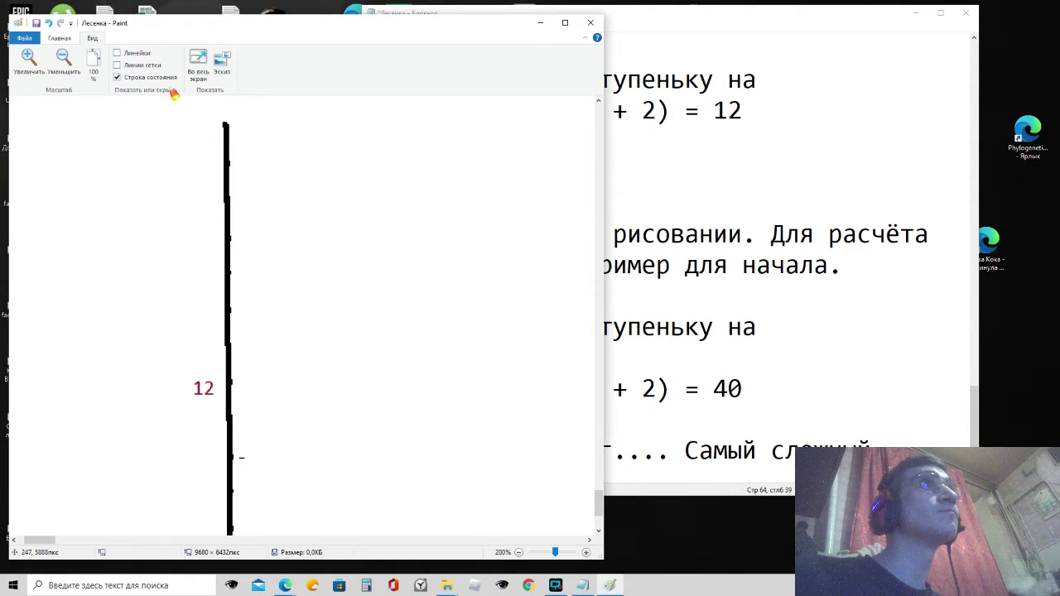
click(59, 38)
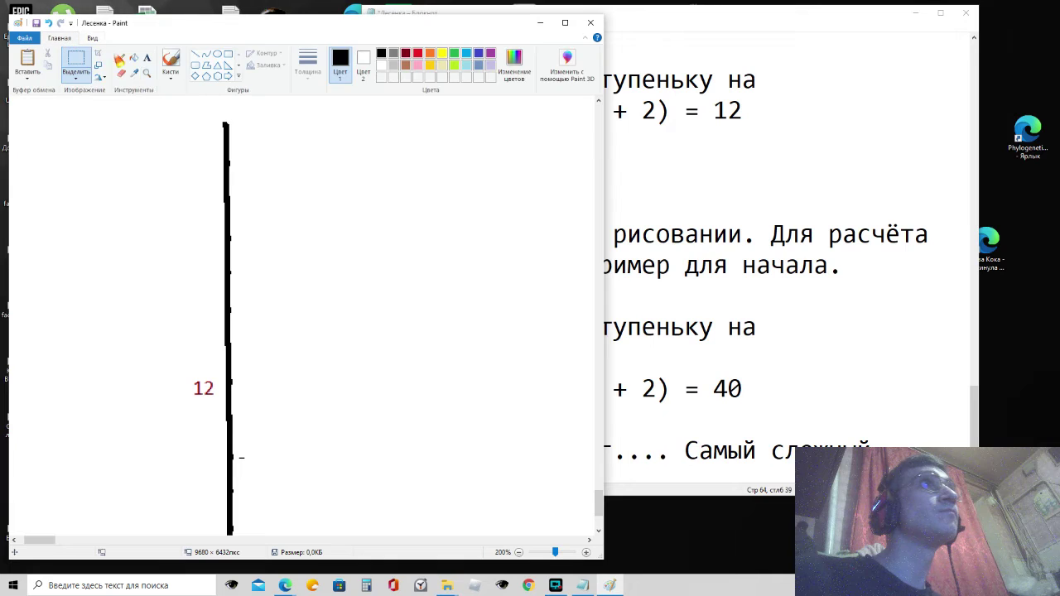
drag(220, 124, 223, 163)
click(214, 114)
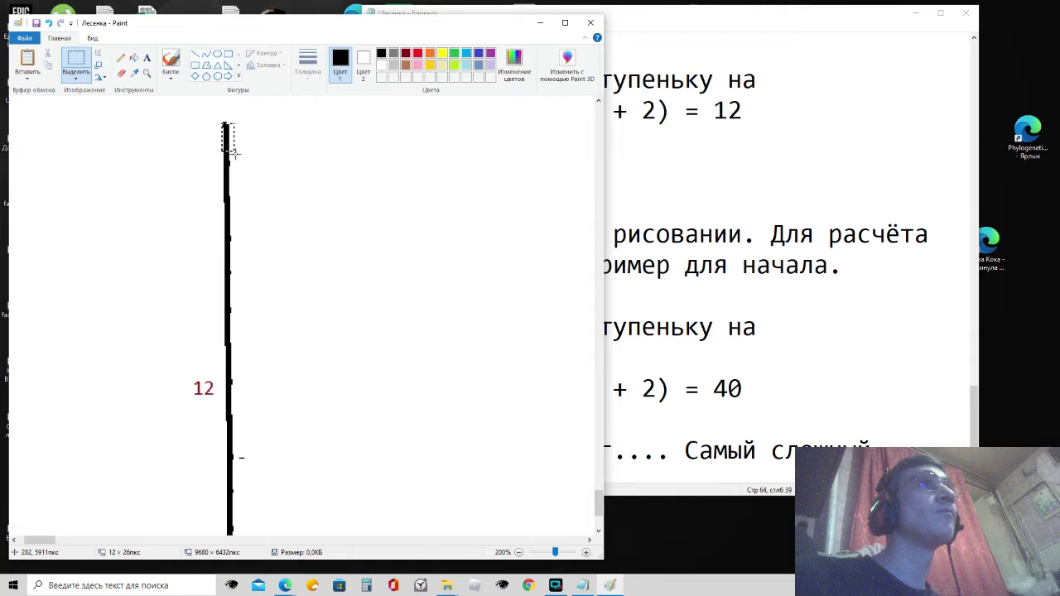
drag(235, 153, 250, 304)
click(235, 248)
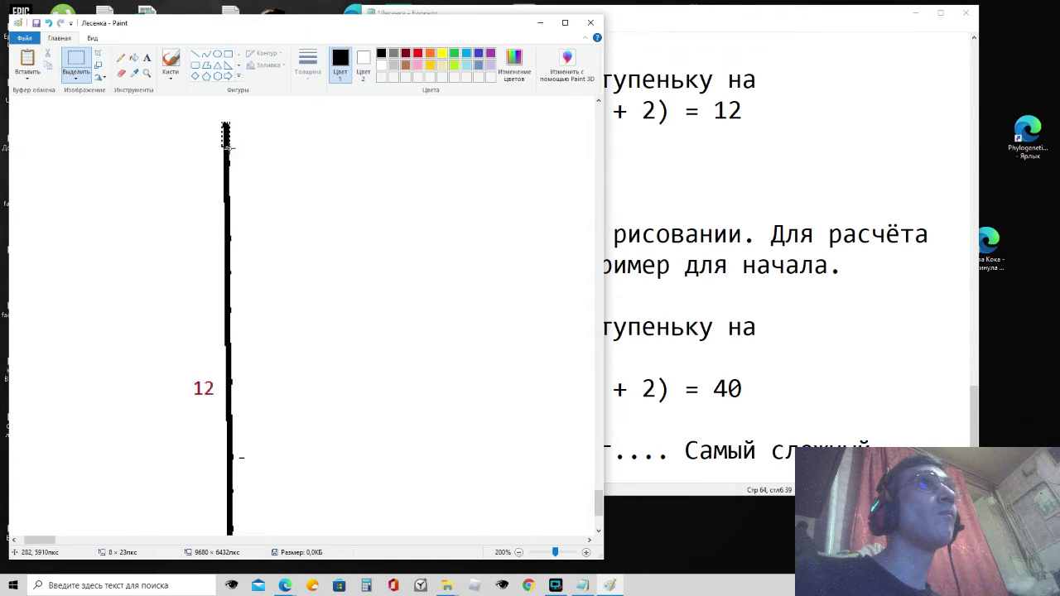
Step: Copy the 12 line's section above the dash, rotate the copy 90° left, and attach it to the line's upper end, running right
drag(229, 148, 235, 458)
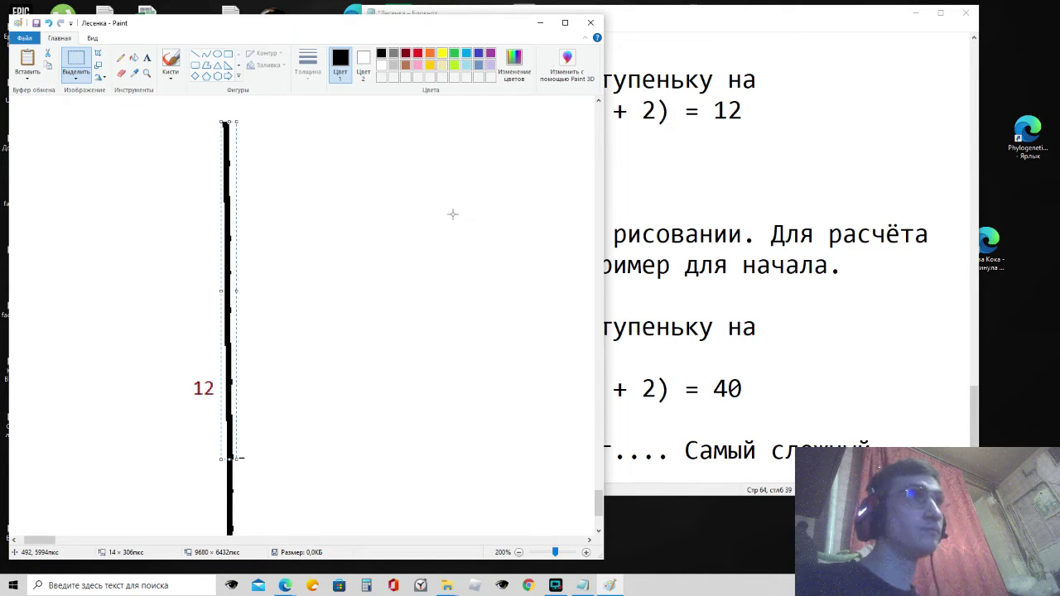
key(ctrl+v)
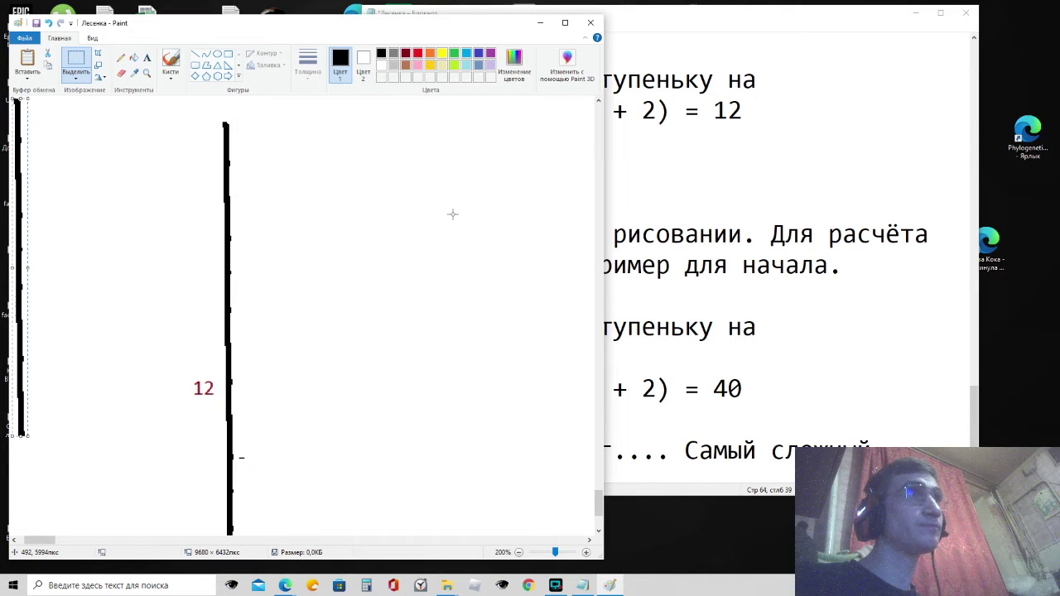
right_click(20, 214)
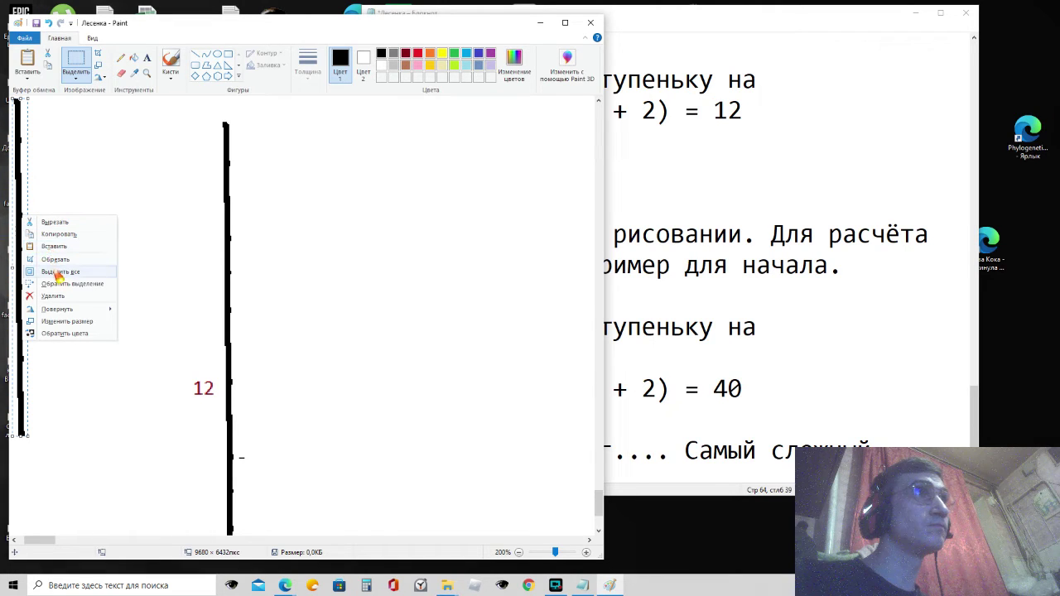
mouse_move(65, 310)
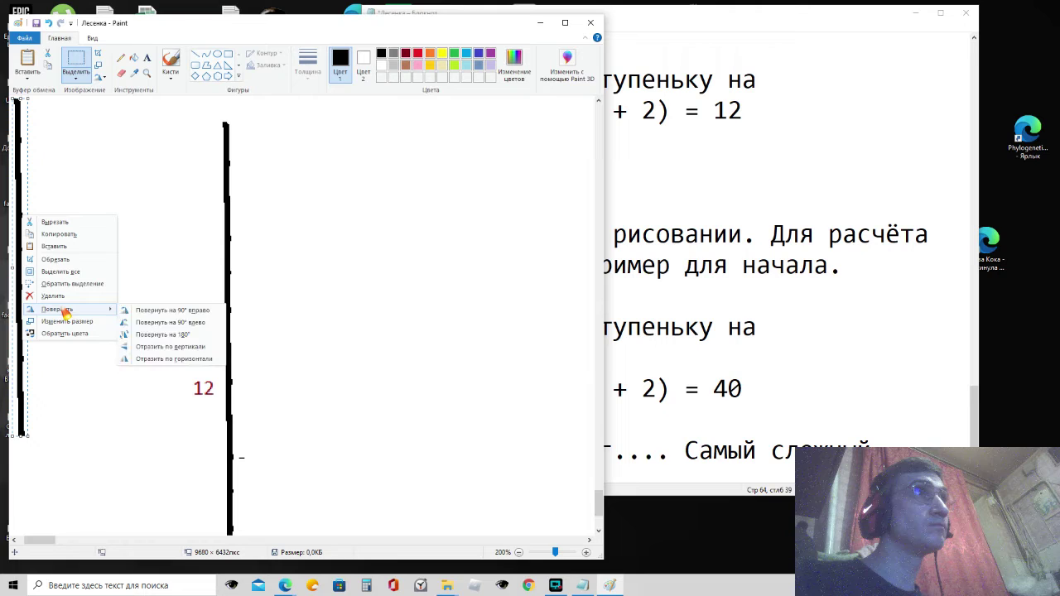
click(164, 323)
drag(71, 268, 444, 121)
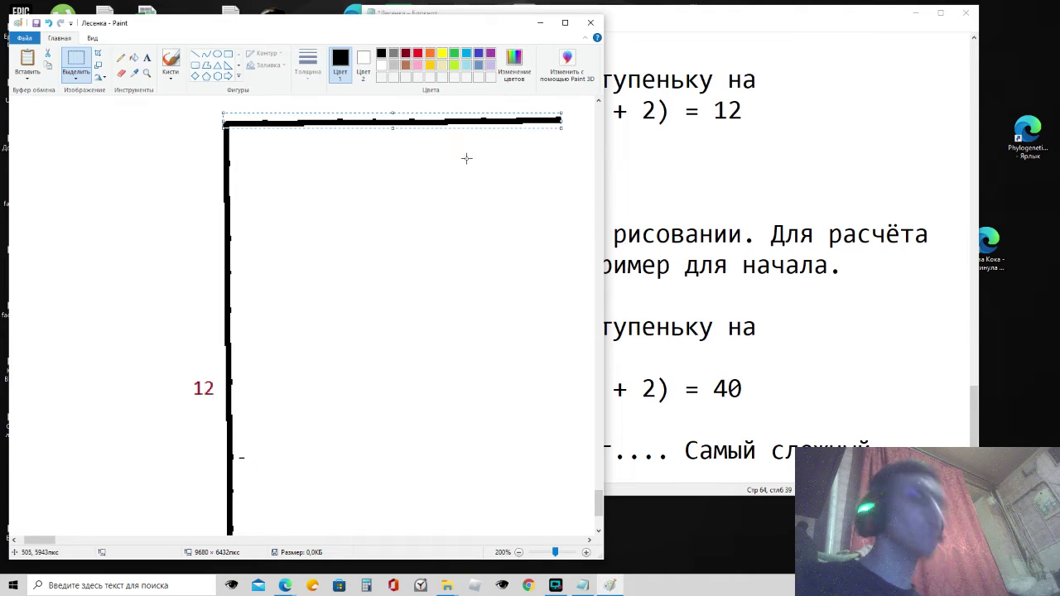
Step: Paste three more copies of the horizontal segment and join them end to end, extending the line to the right
key(ctrl+v)
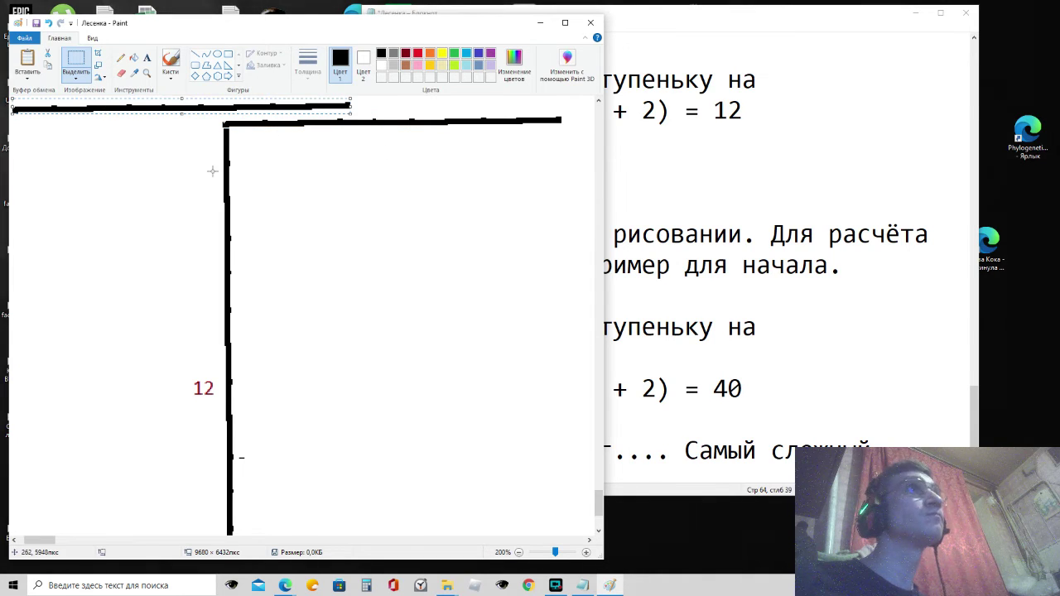
drag(51, 109, 568, 122)
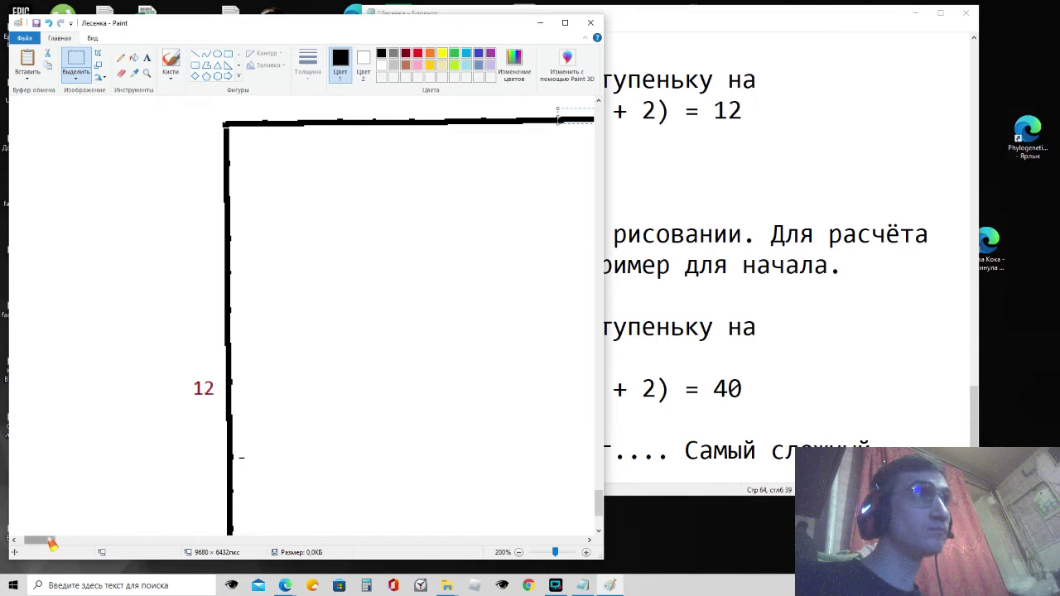
drag(51, 542, 85, 547)
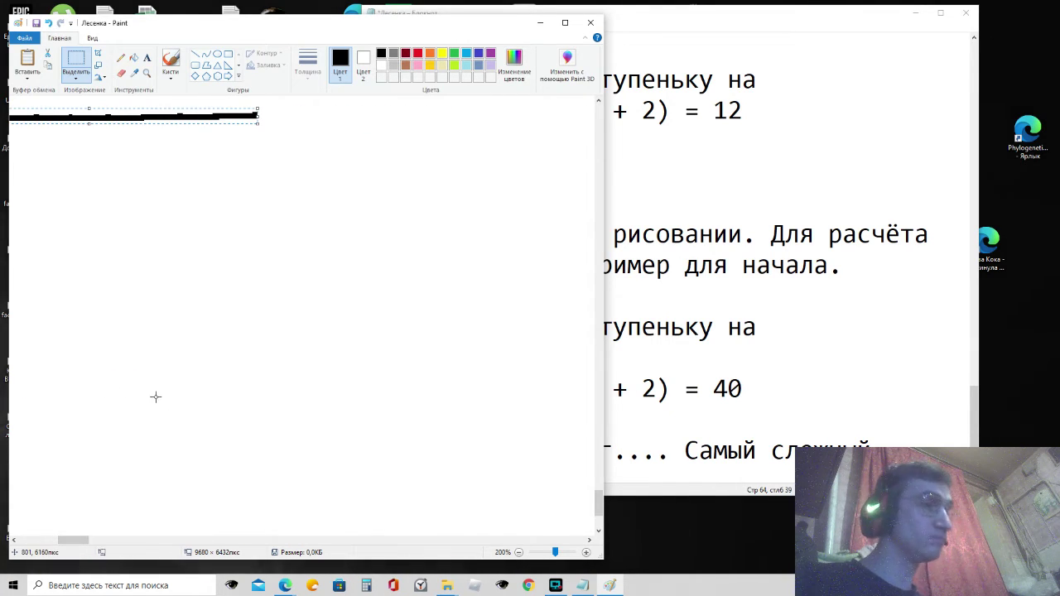
key(ctrl+v)
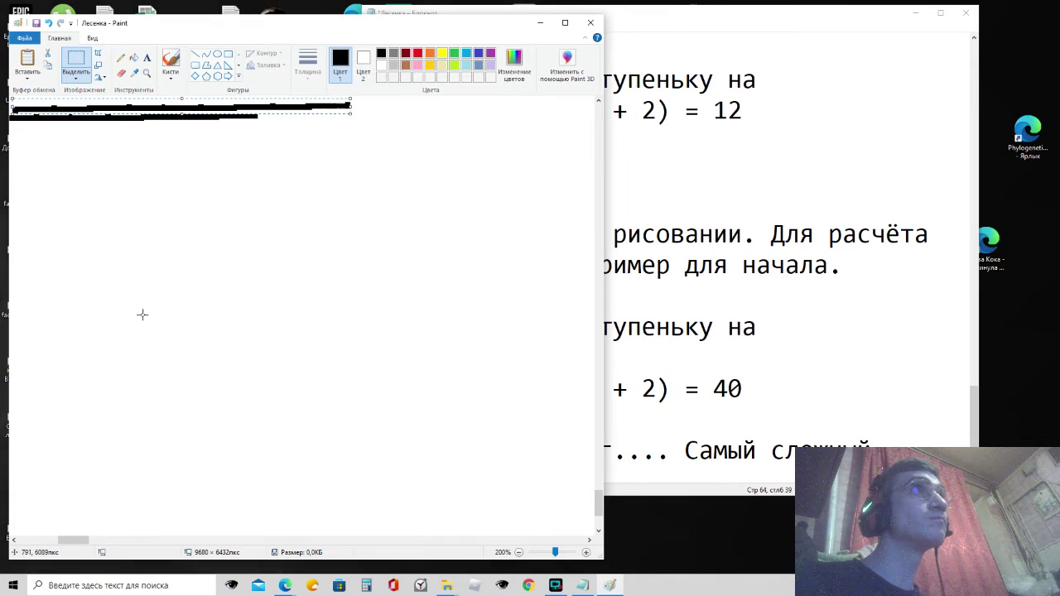
drag(297, 108, 535, 107)
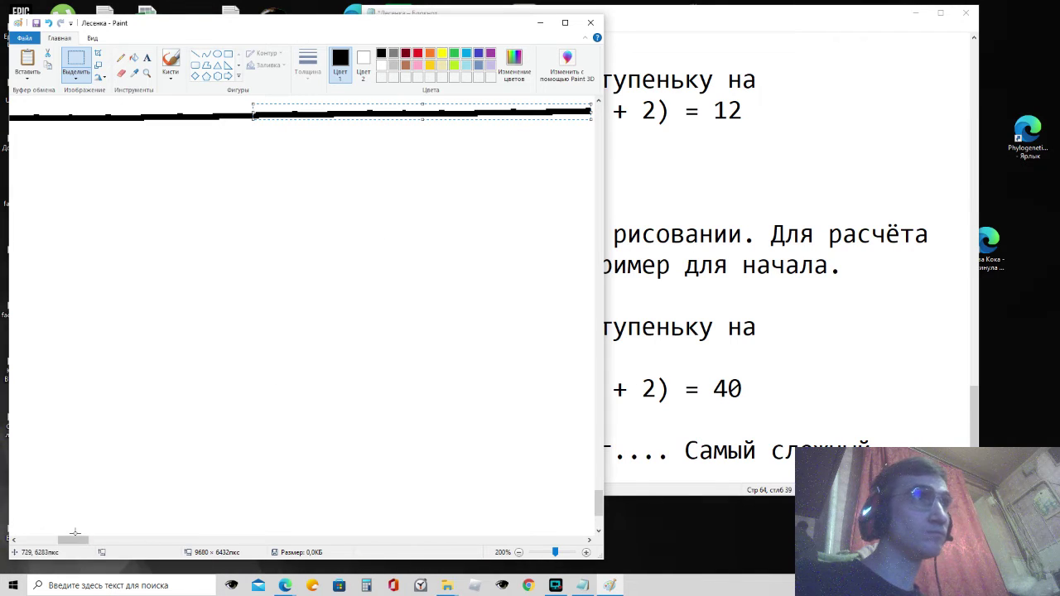
drag(76, 545, 101, 546)
key(ctrl+v)
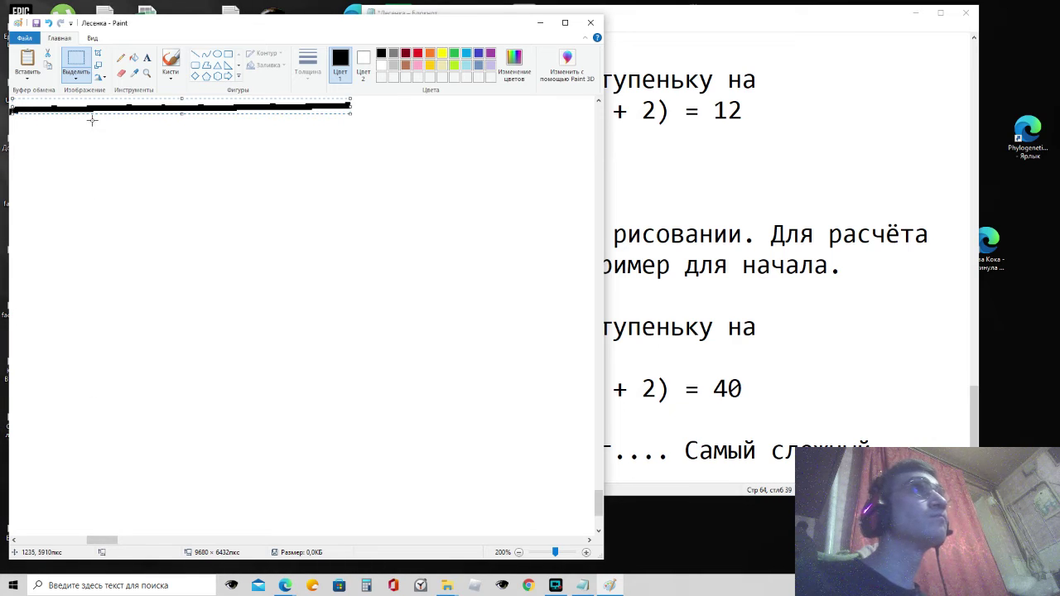
drag(92, 115, 126, 108)
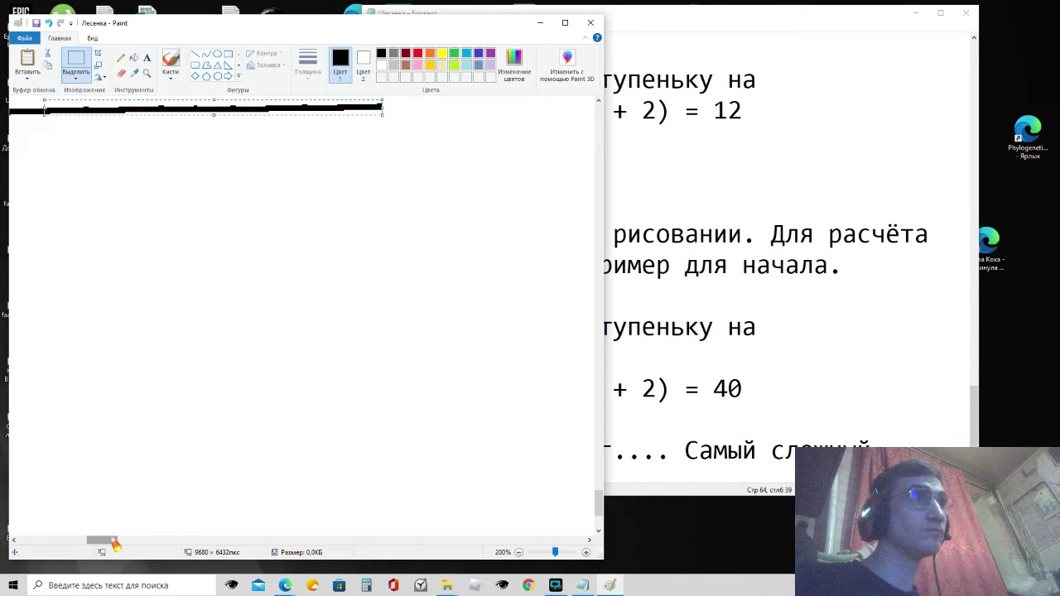
Step: At 100% zoom, add a text label "40" in Calibri 14 above the middle of the new horizontal line
drag(114, 540, 86, 511)
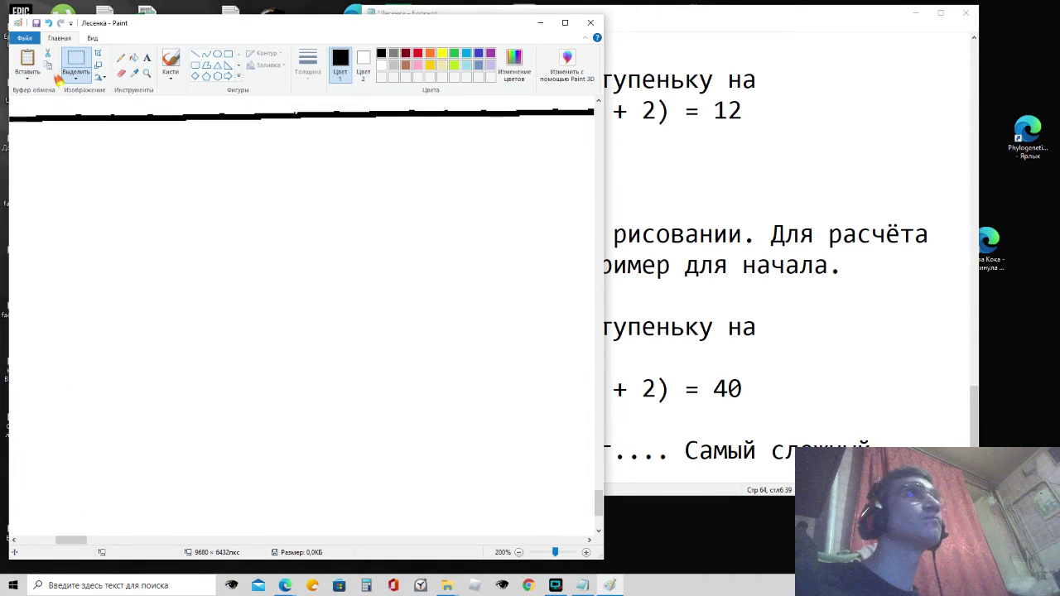
click(92, 38)
click(67, 59)
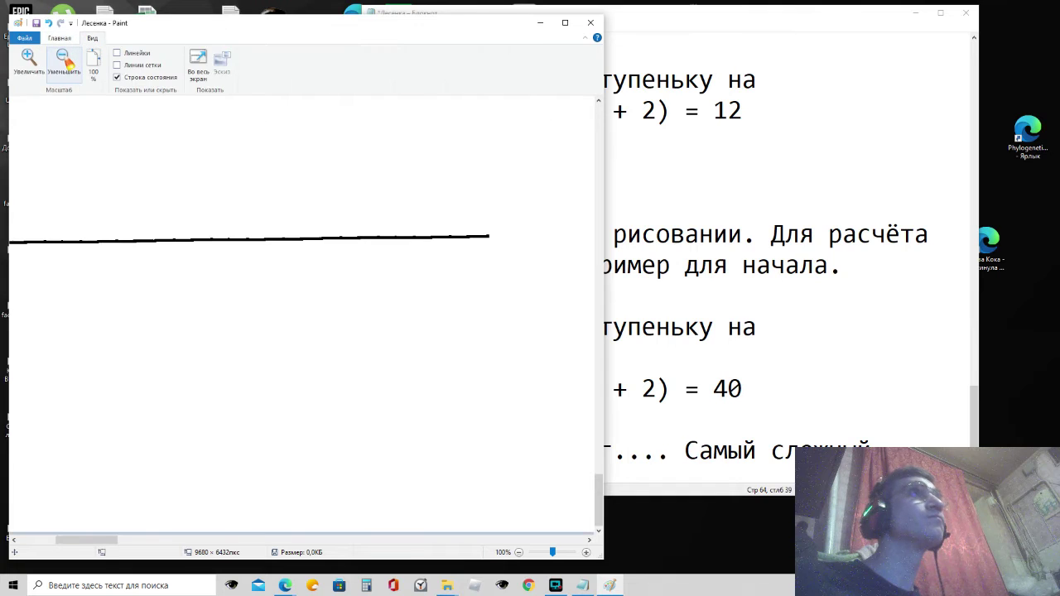
drag(111, 547, 96, 542)
click(58, 38)
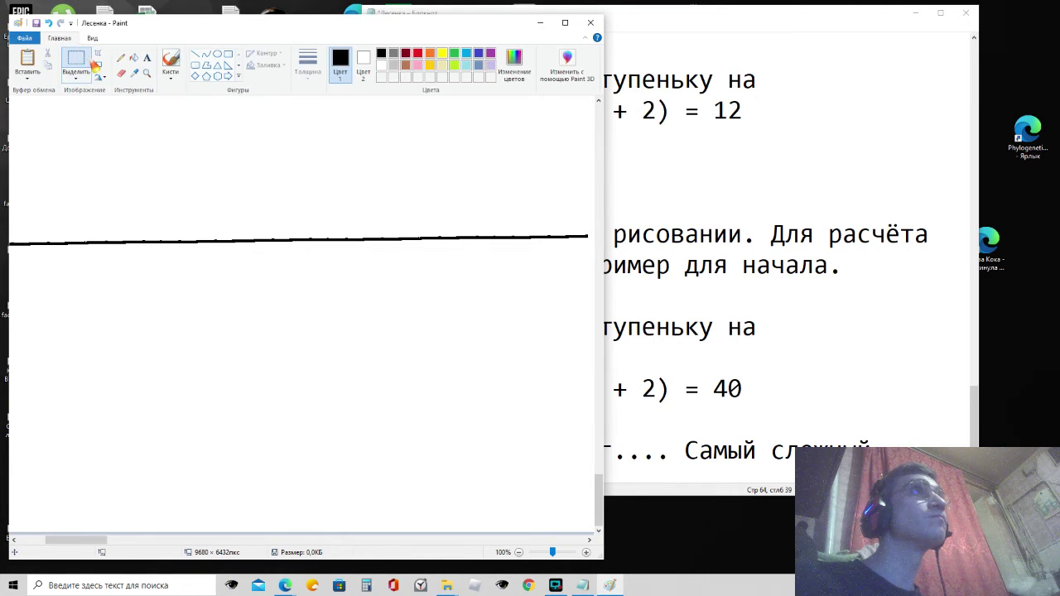
click(148, 58)
click(224, 221)
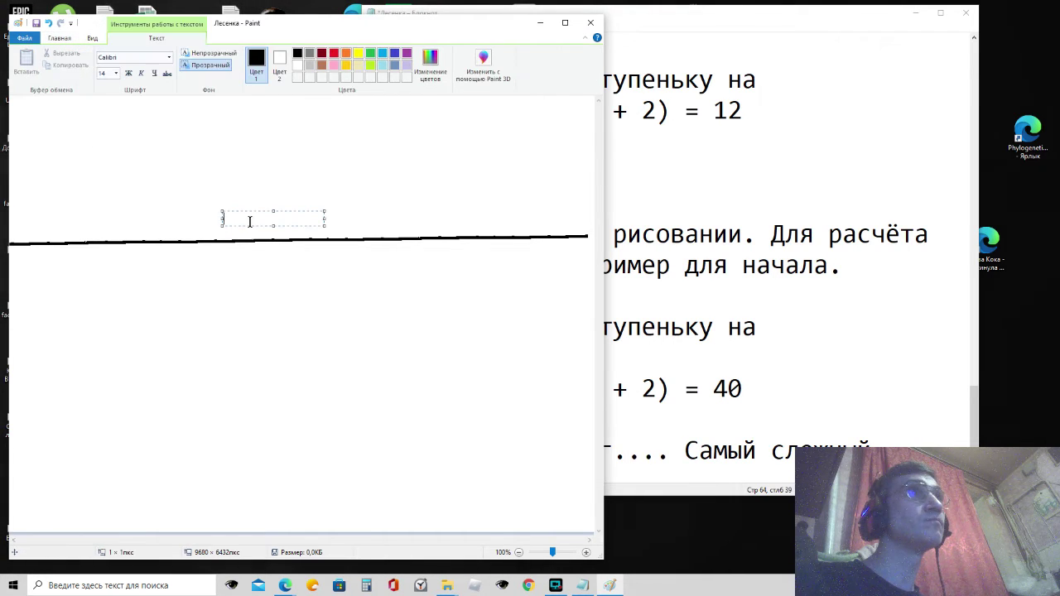
drag(274, 212, 274, 200)
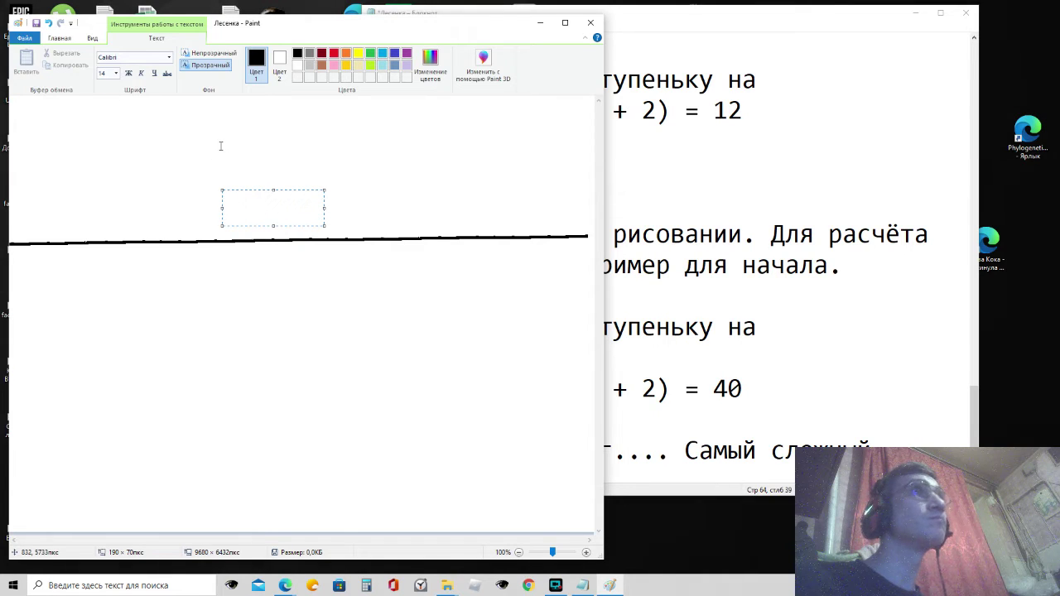
text(40)
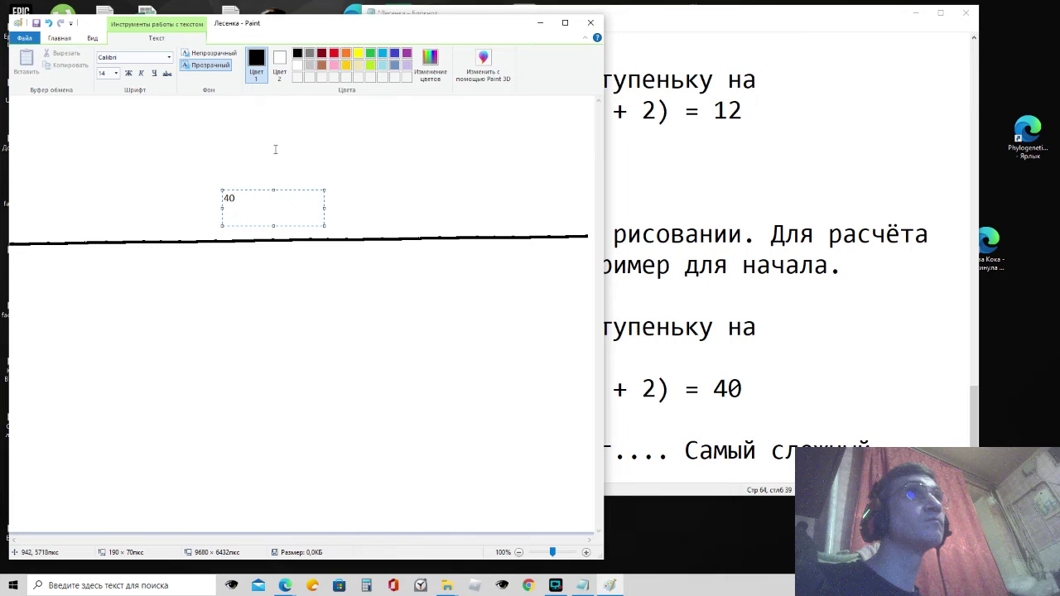
Step: Color the "40" label dark red, shrink its text box to about 47 × 30 px and commit the text
click(321, 53)
drag(241, 196, 209, 196)
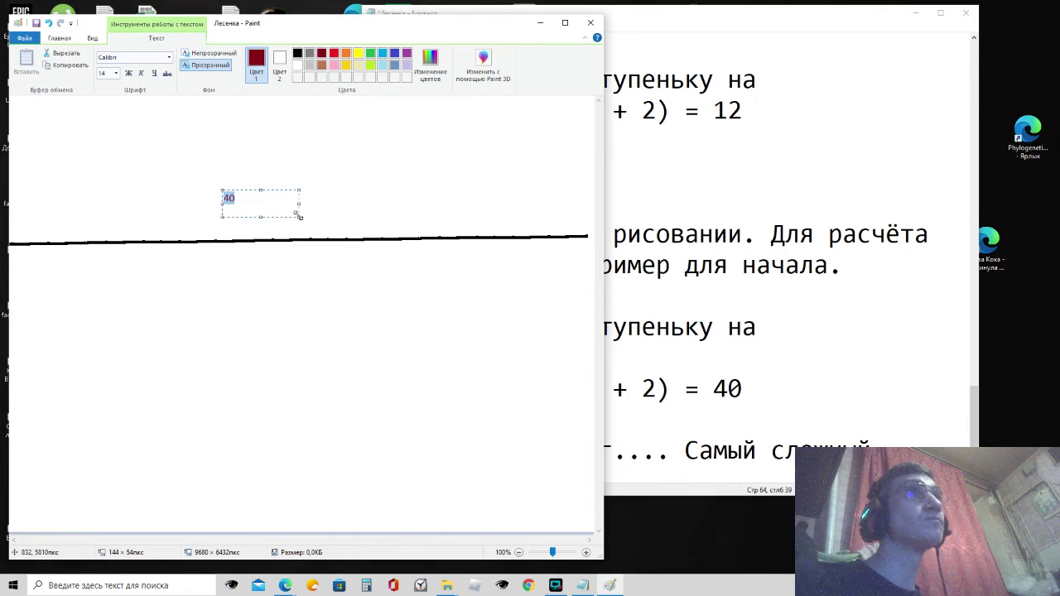
mouse_move(299, 217)
mouse_down()
mouse_move(263, 209)
mouse_move(288, 224)
mouse_up()
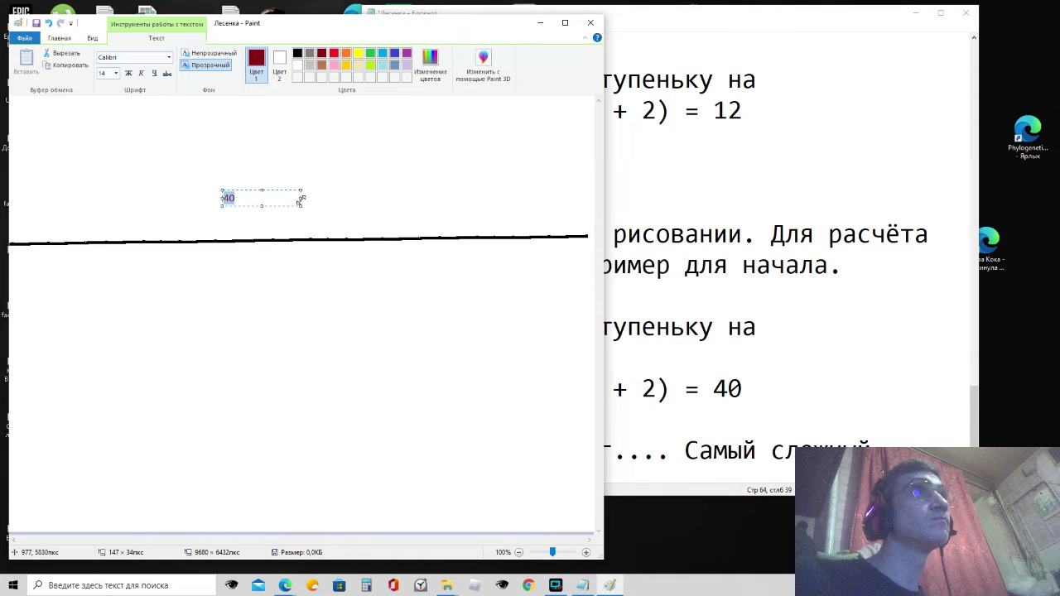
drag(287, 201, 249, 202)
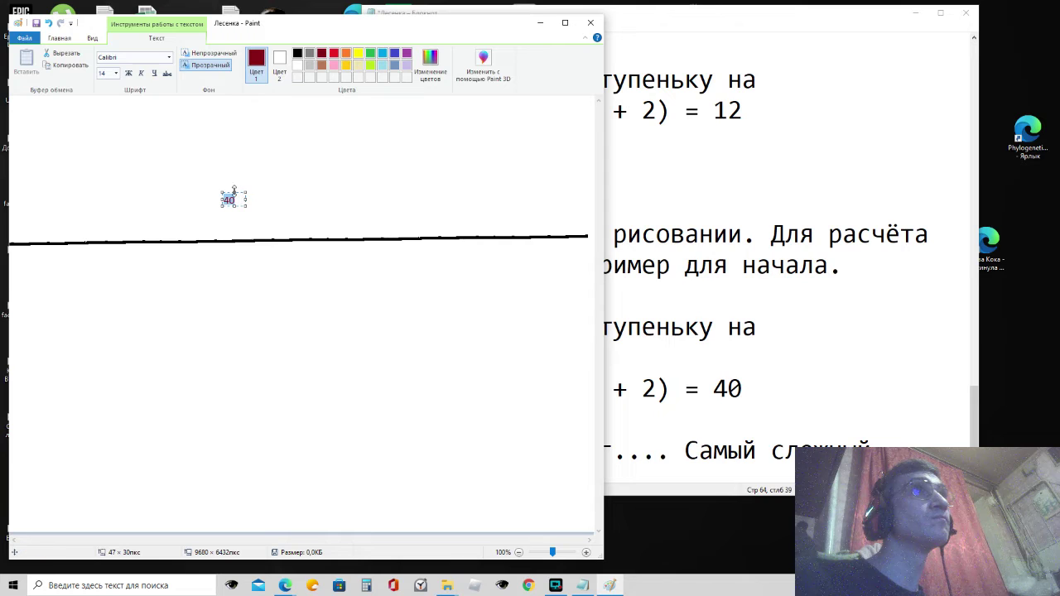
click(188, 176)
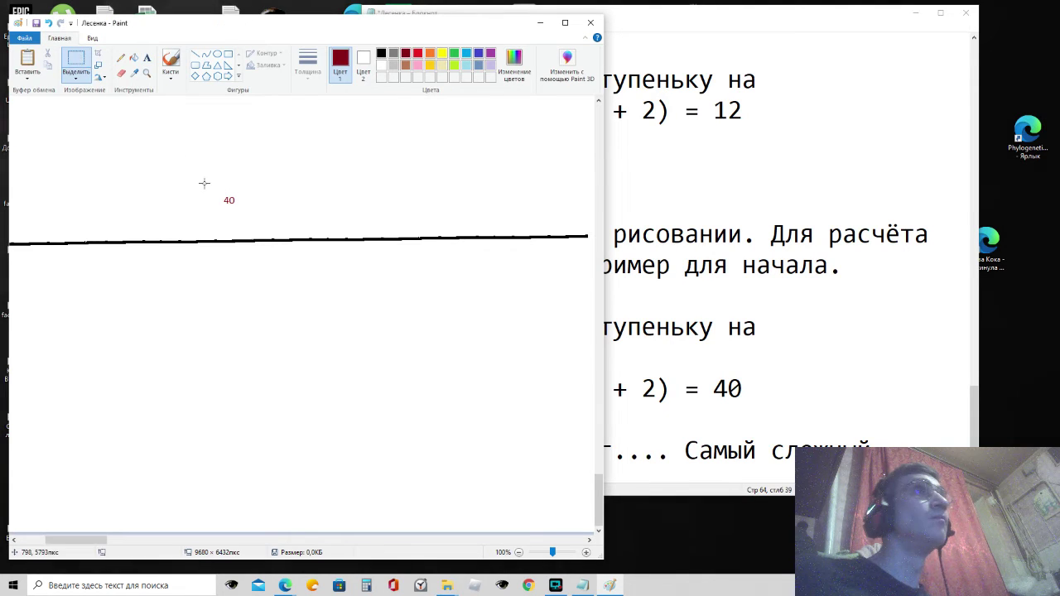
Step: Cut and re-paste the "40" label, enlarging it to about 45 × 42 px and placing it just above the long horizontal line
drag(237, 203, 240, 206)
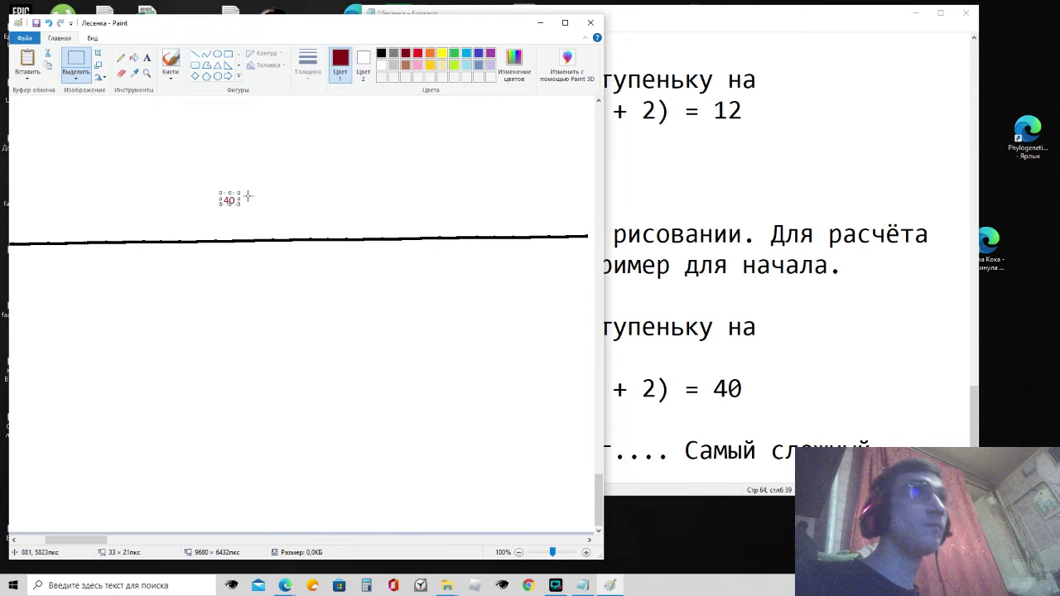
key(ctrl+v)
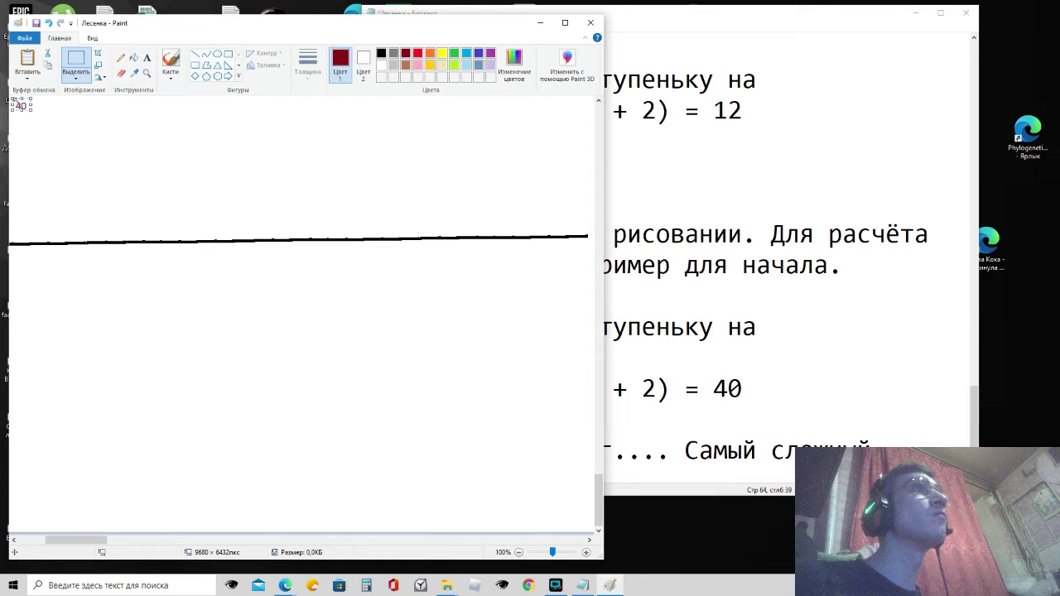
drag(30, 110, 247, 214)
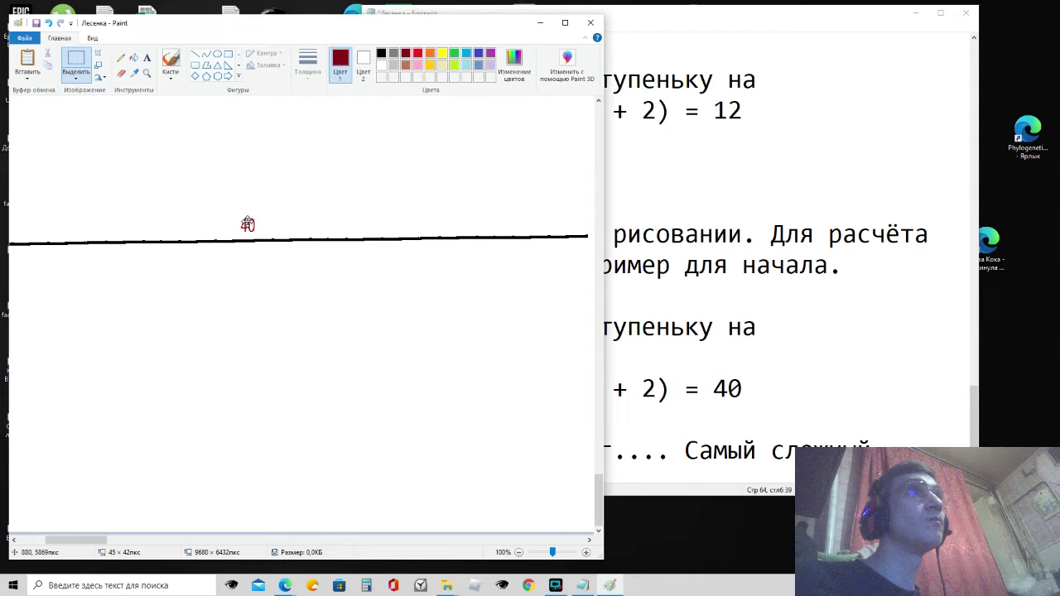
click(304, 305)
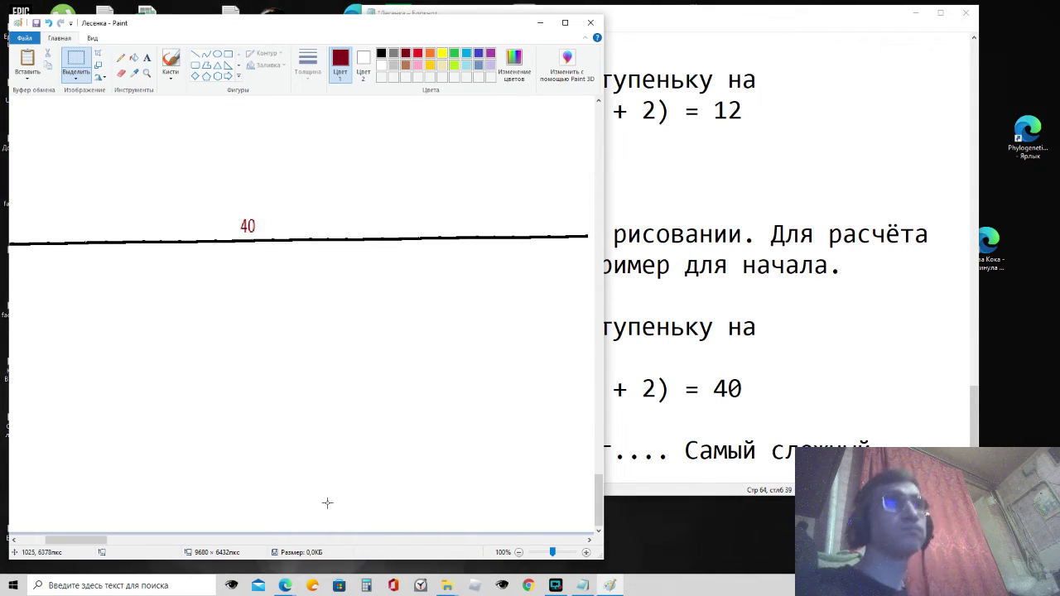
Step: Examine the staircase's steps and labels from the start to the 40 line, at 200% and 300% zoom
drag(89, 545, 57, 542)
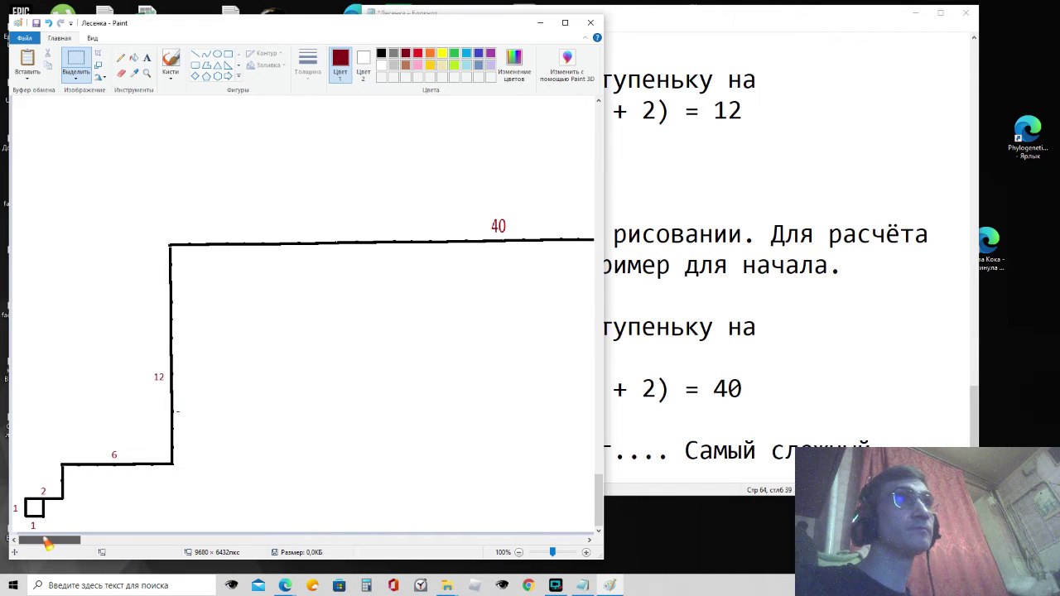
click(92, 38)
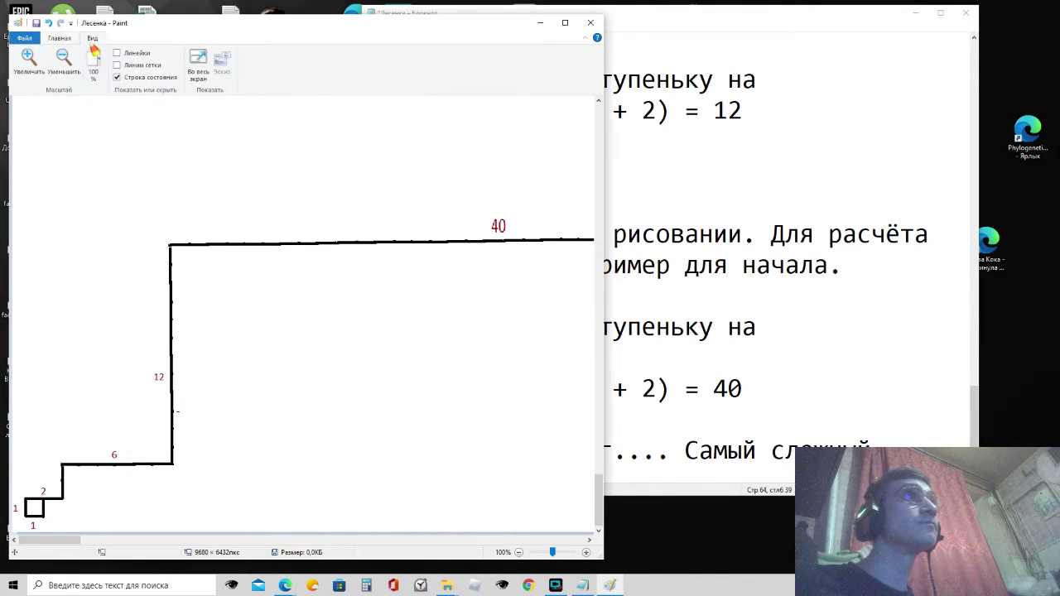
click(29, 58)
scroll(317, 268, down, 3)
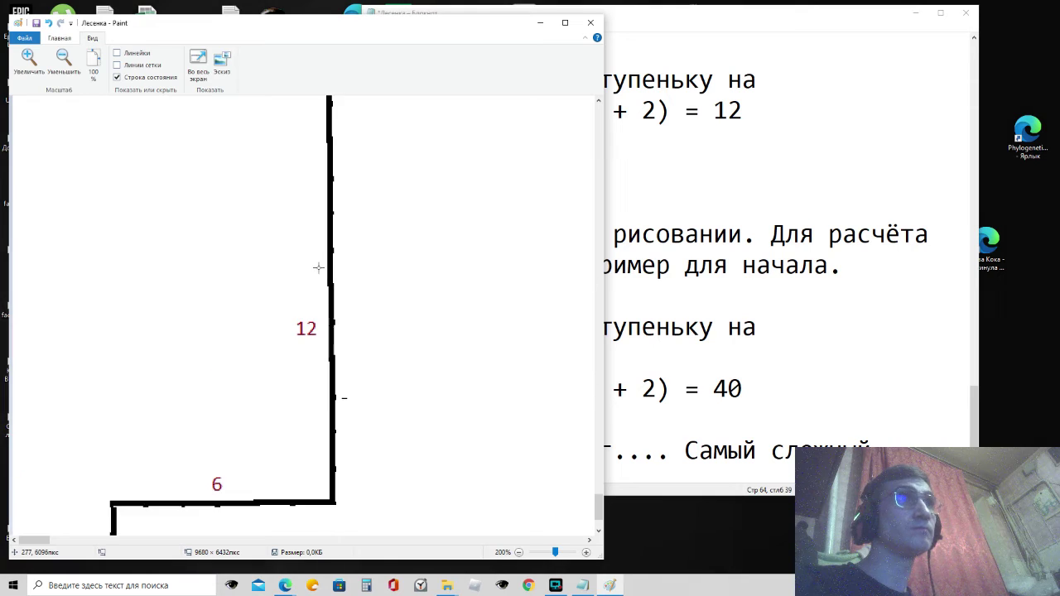
scroll(318, 267, down, 3)
drag(42, 543, 50, 542)
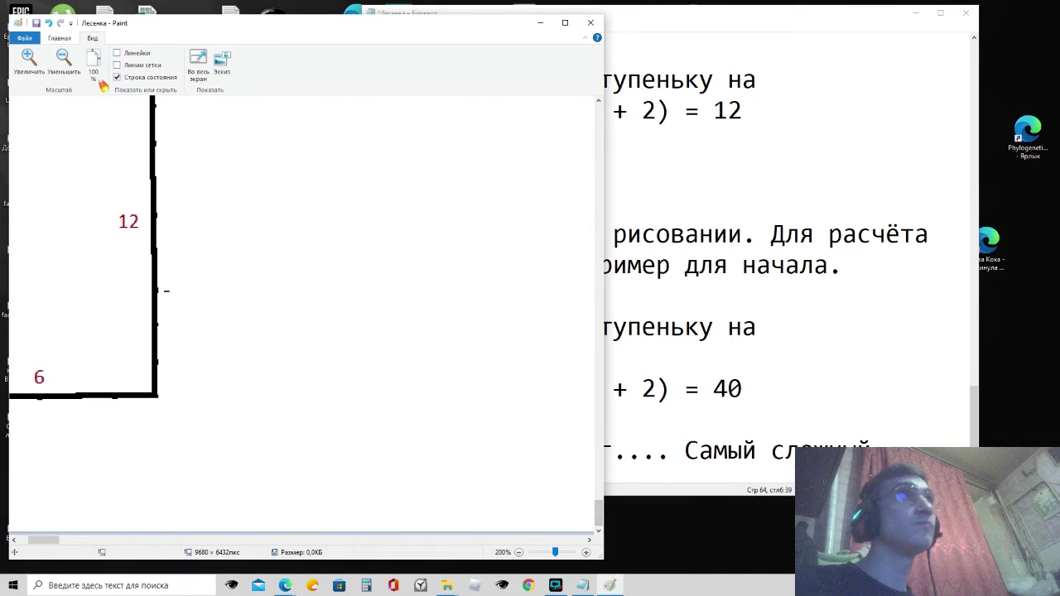
click(29, 58)
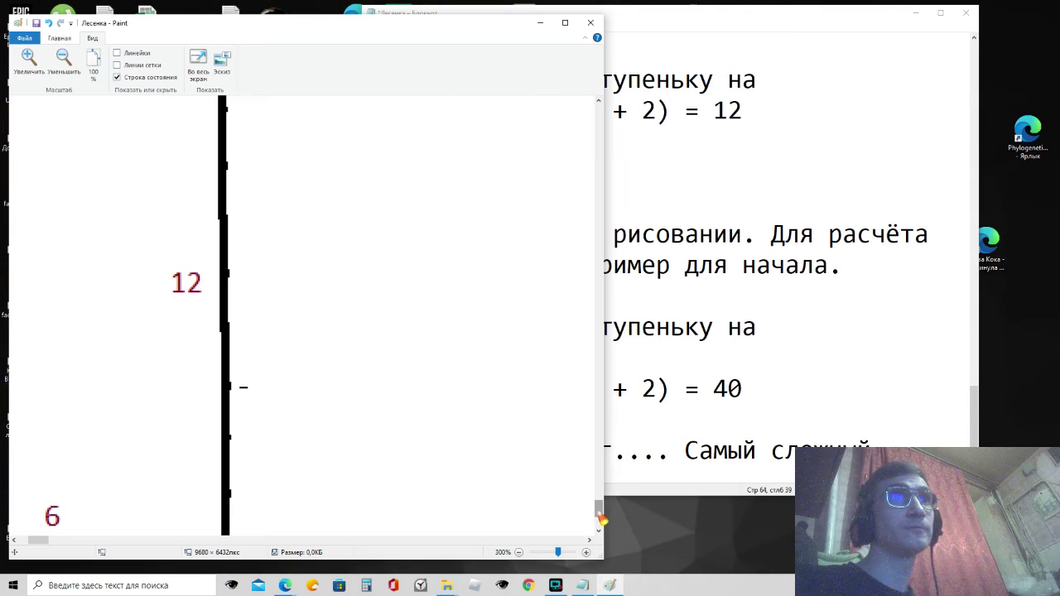
scroll(601, 519, up, 5)
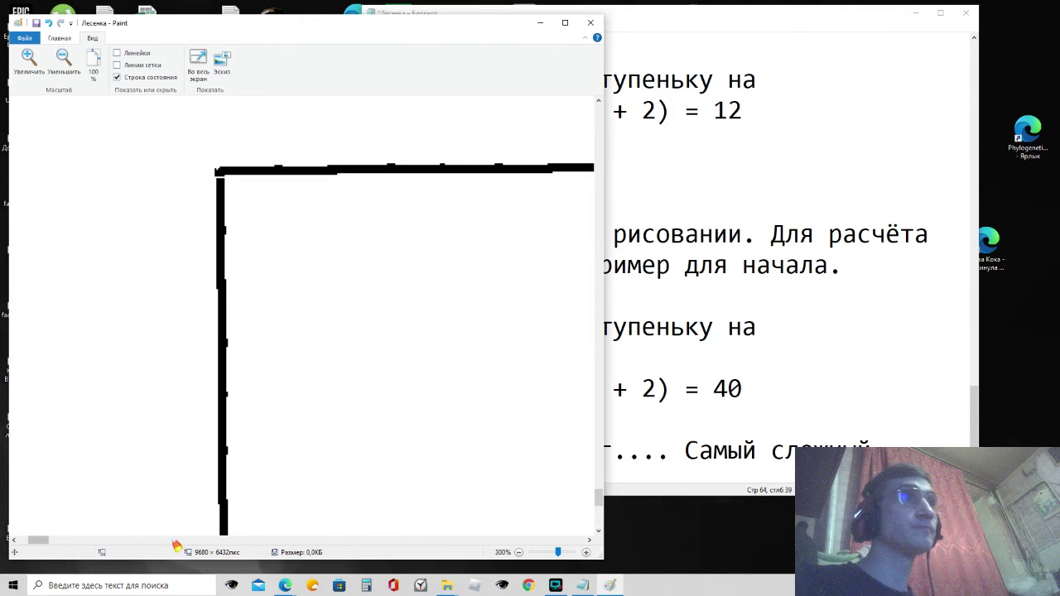
mouse_move(42, 541)
mouse_down()
mouse_move(104, 541)
mouse_move(29, 541)
mouse_up()
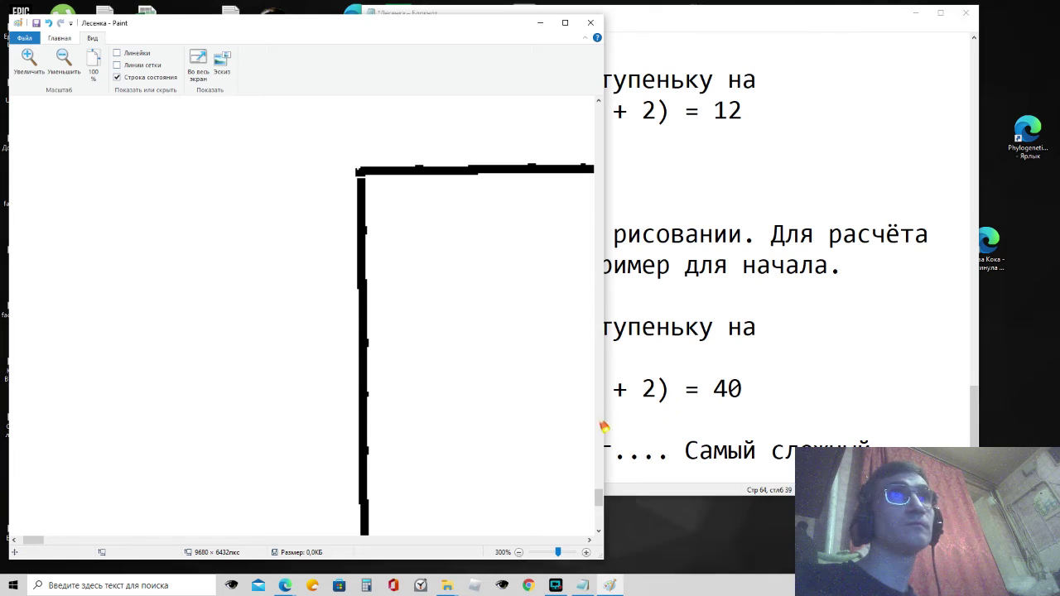
drag(598, 496, 600, 523)
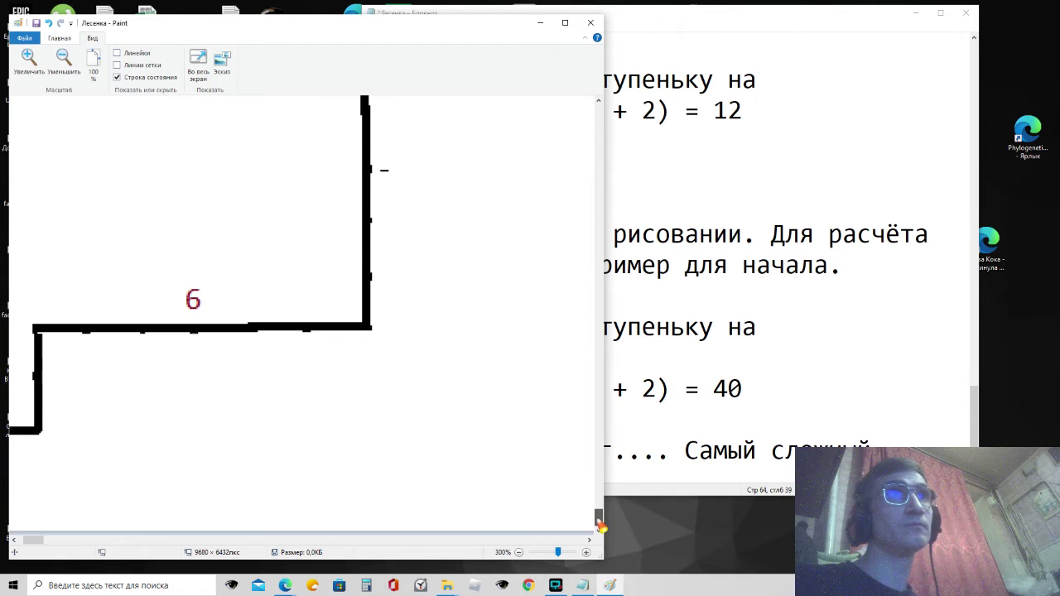
Step: Switch to Notepad and end the "Самый сложный" sentence with "..." and a line break
click(671, 451)
click(982, 438)
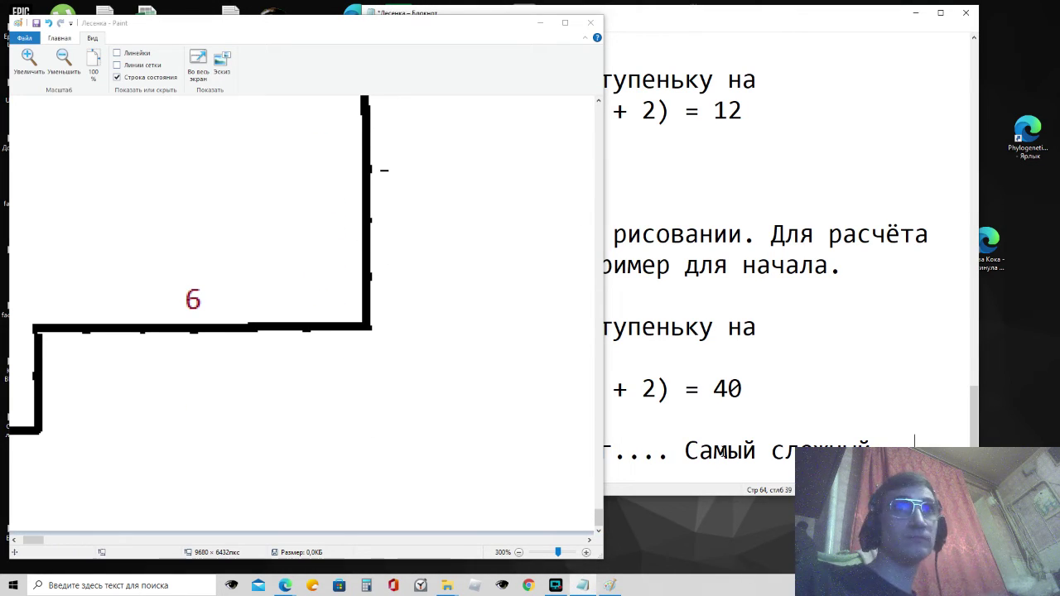
text(...)
key(Return)
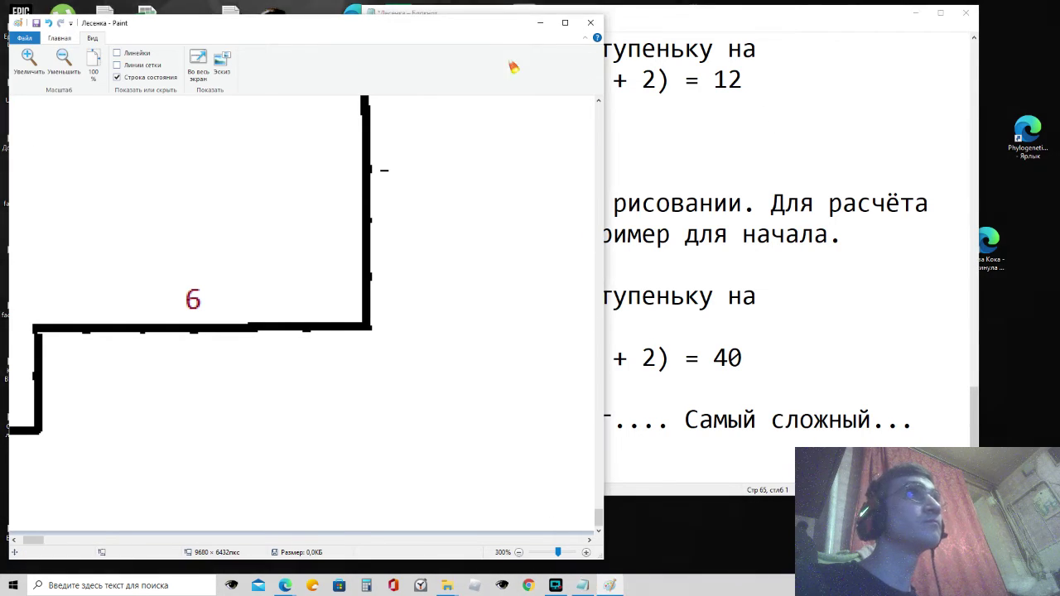
Step: In Notepad, leave two blank lines and write "Теперь из данной лесенки считаем 6!"
click(721, 18)
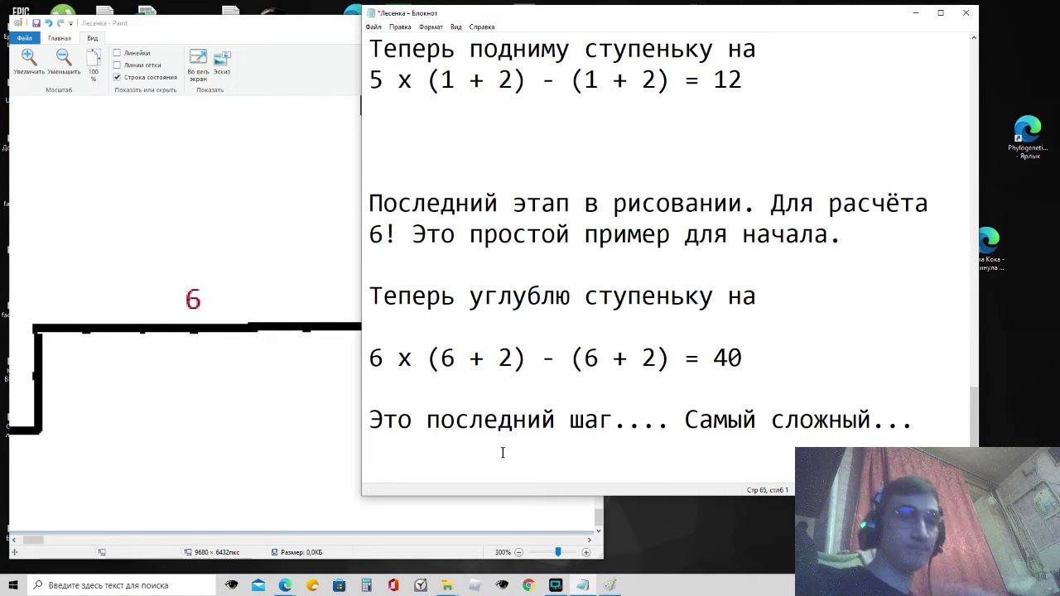
key(Return)
key(Return)
text(Тепер)
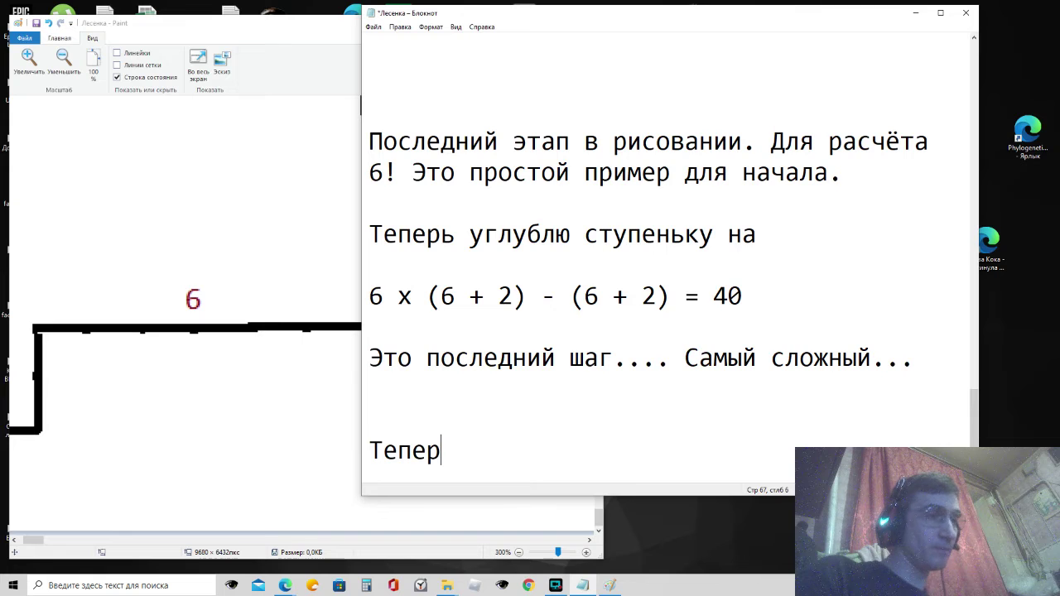
text(ь из д)
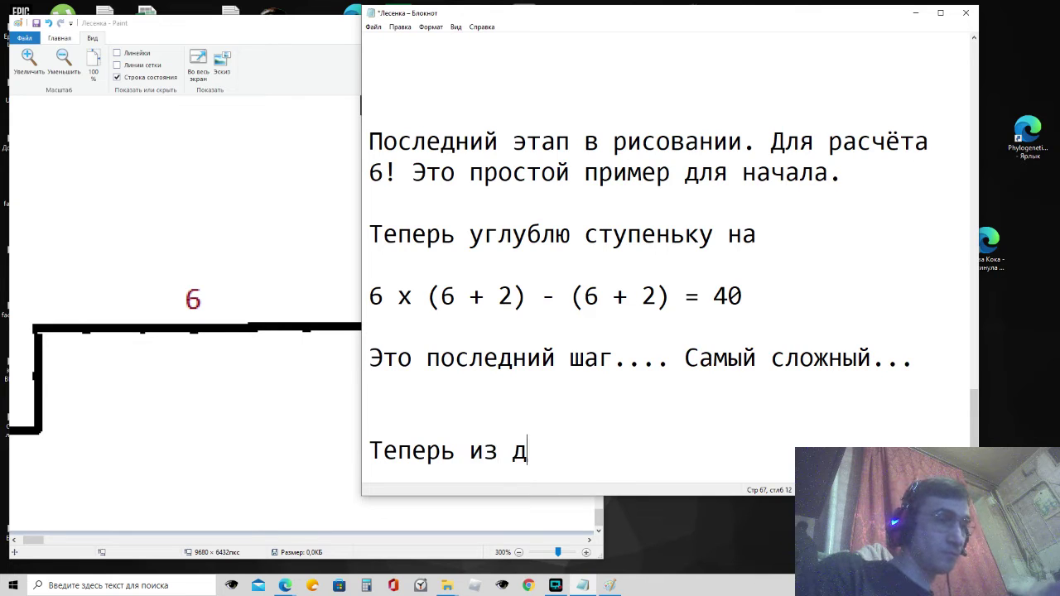
text(анной лесенки)
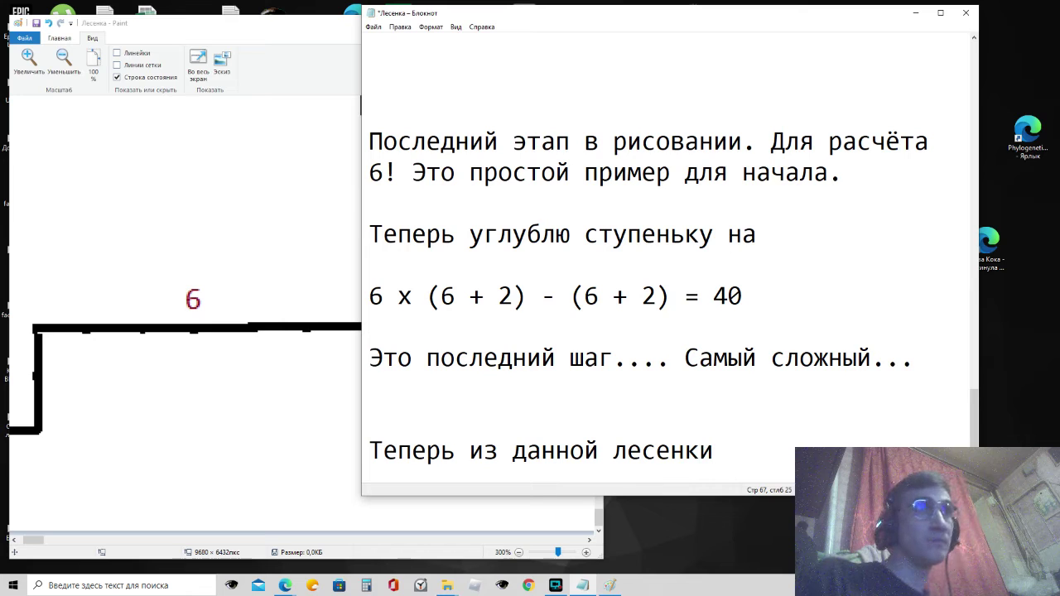
text( счите)
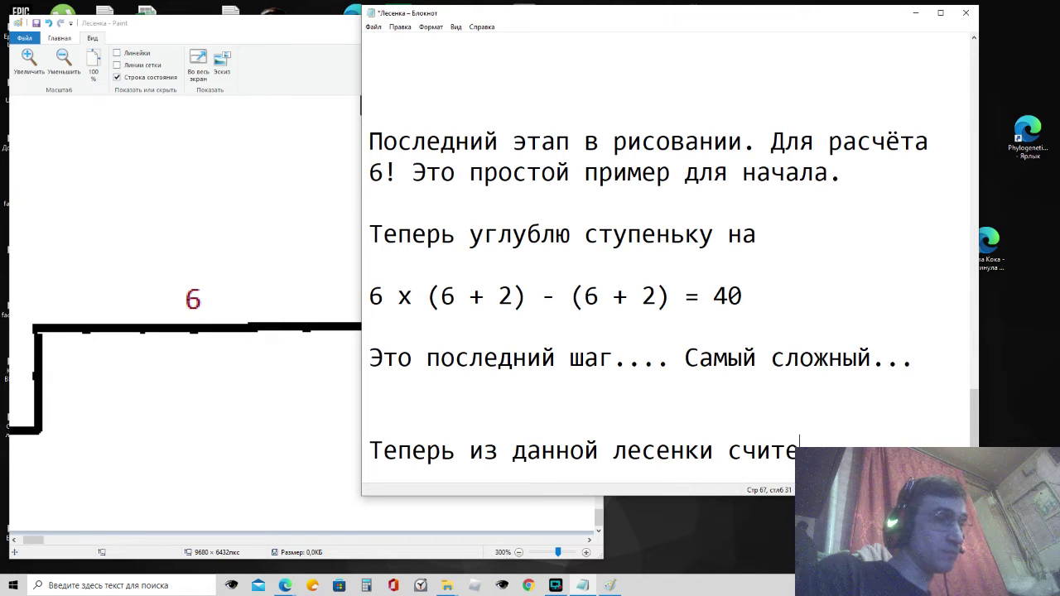
key(BackSpace)
key(BackSpace)
text(а)
key(BackSpace)
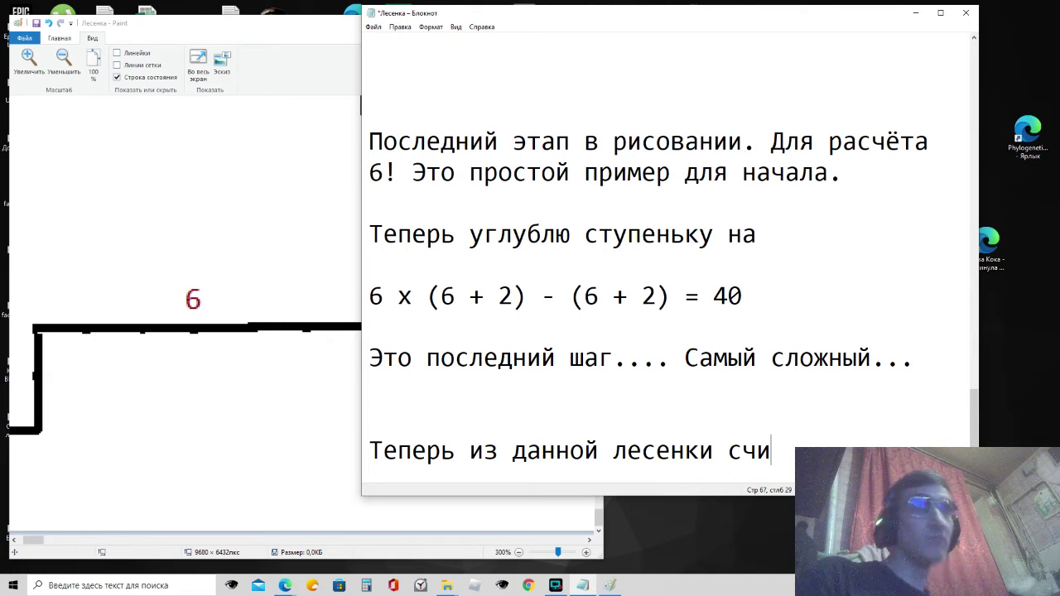
text(таем 6!)
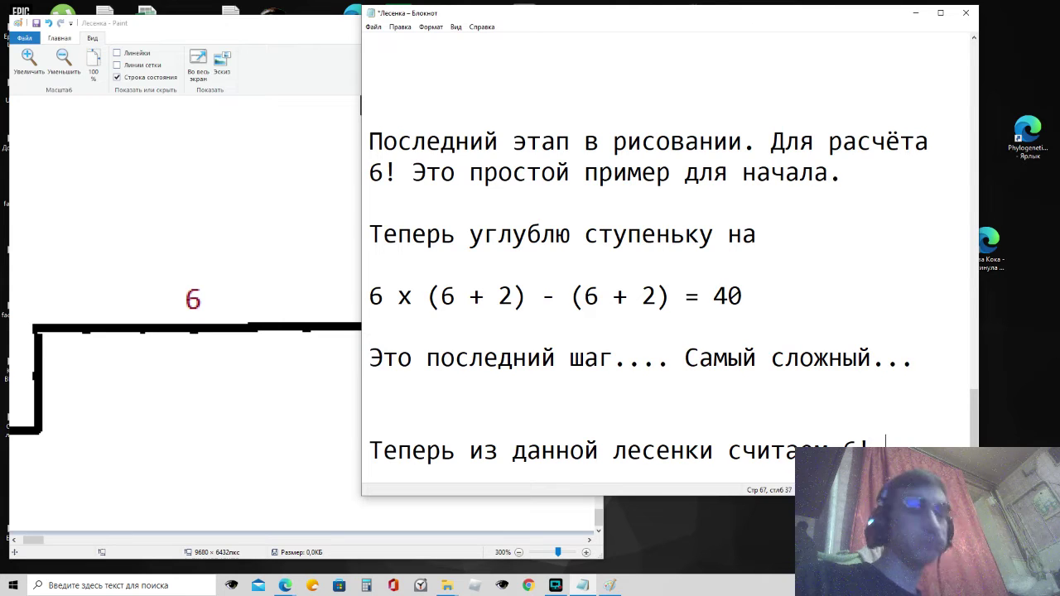
Step: After two blank lines, add the line "Сложим все ступеньки в глубину:" and start a new line
key(Return)
key(Return)
key(Return)
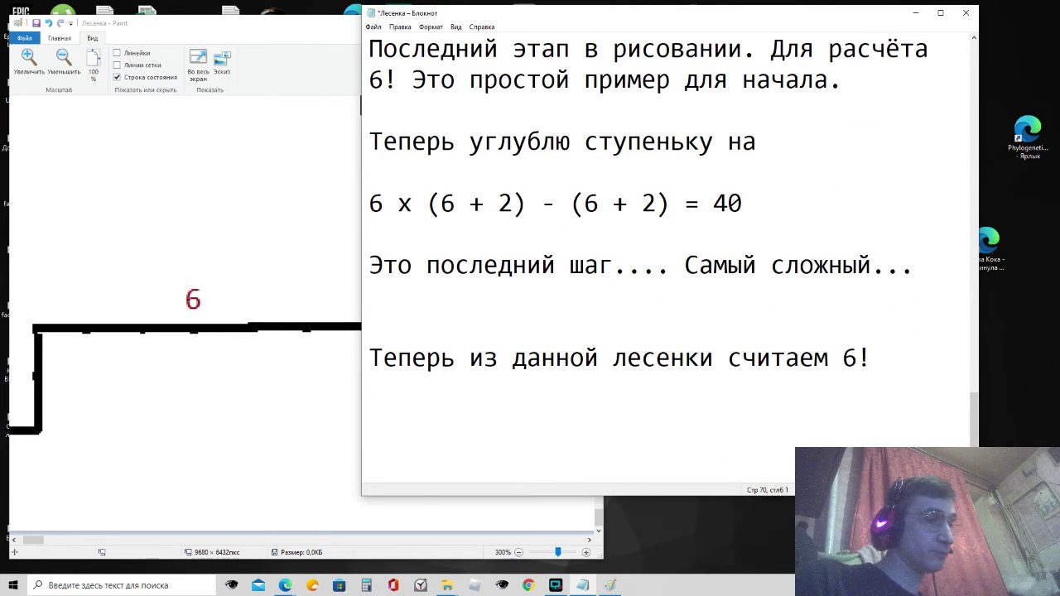
text(Сложим )
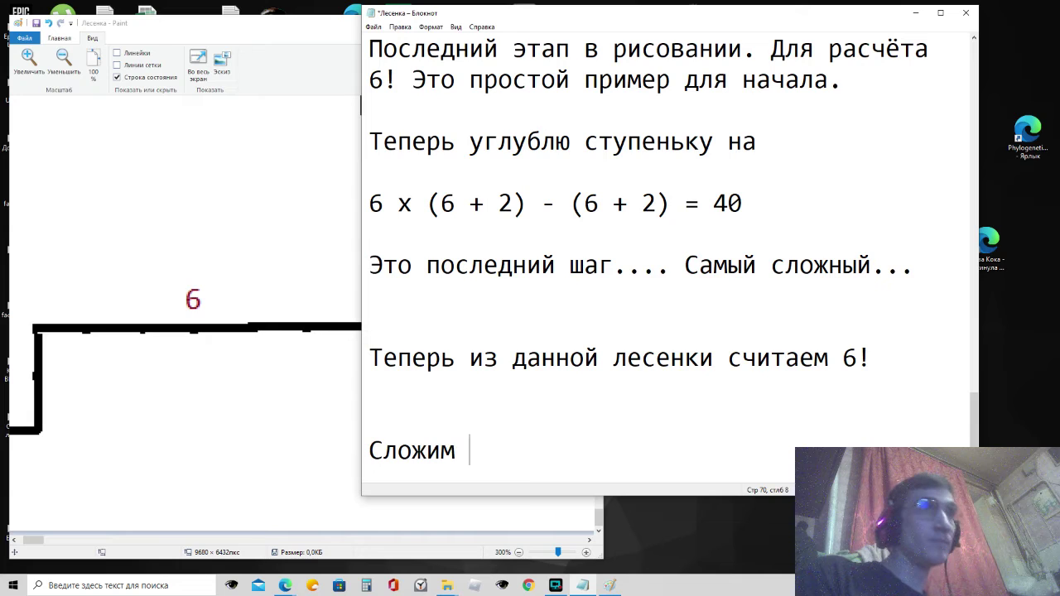
text(все)
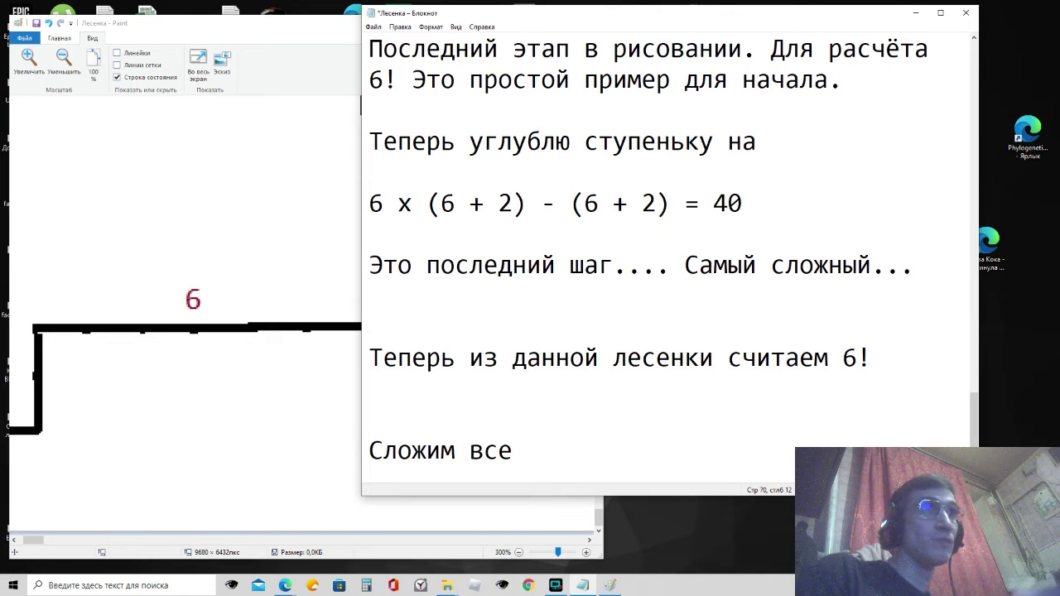
text( ступеньки )
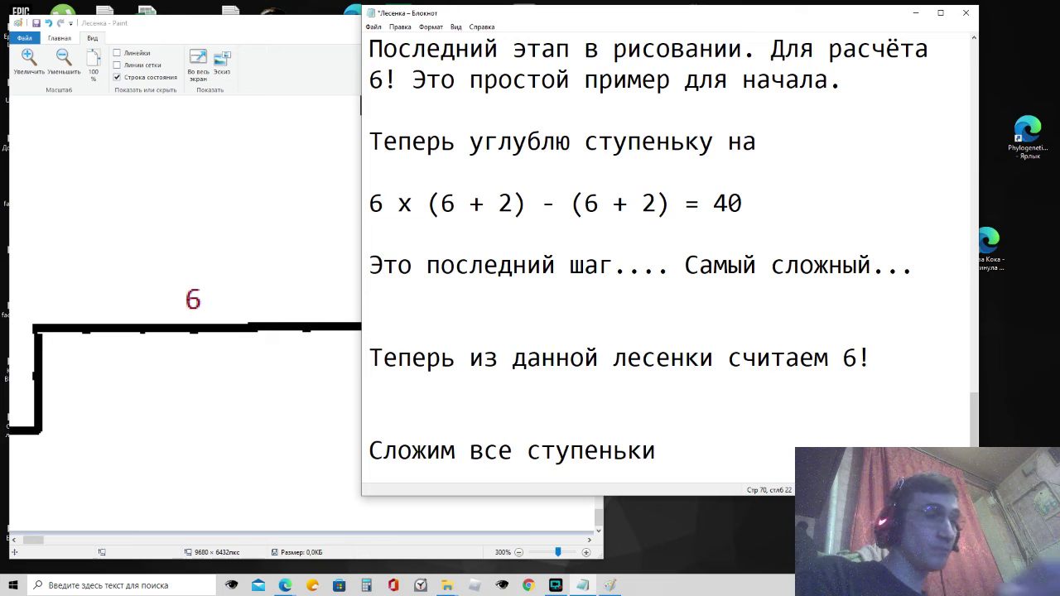
text(в )
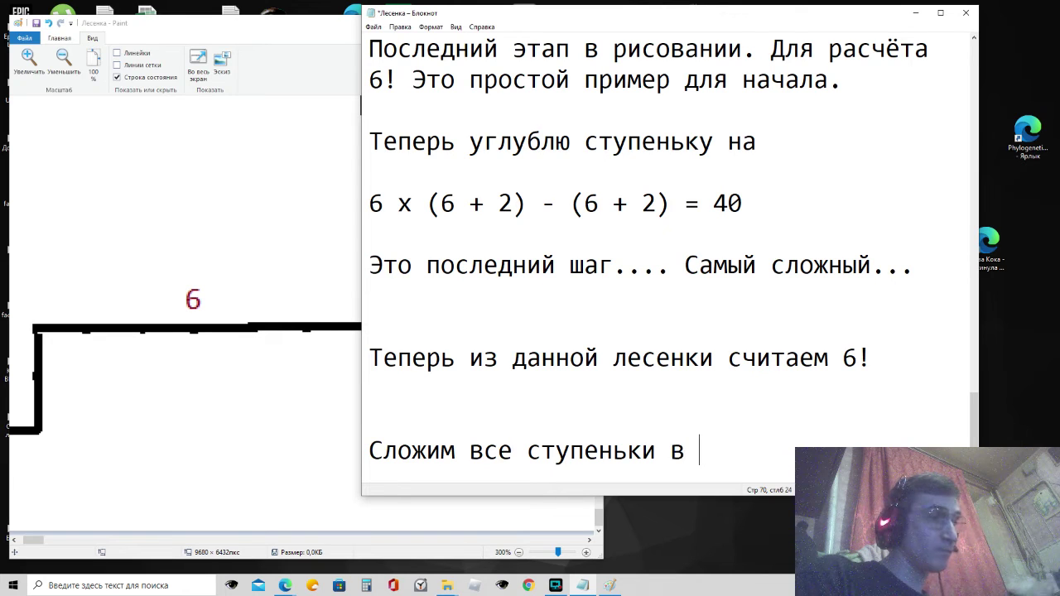
text(глубину)
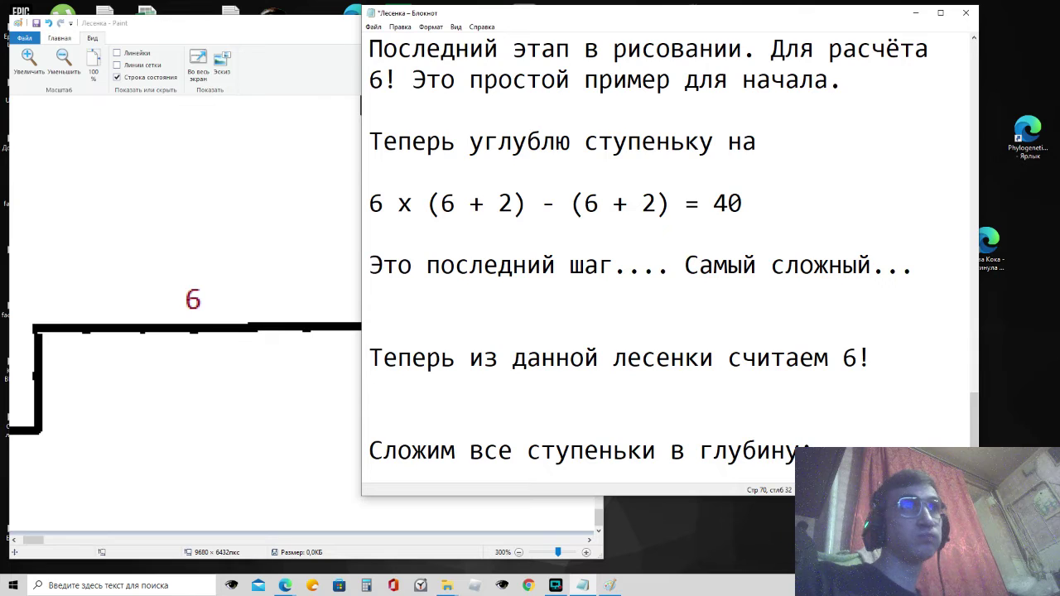
text(:)
key(Return)
Step: Switch to Paint and erase the upper and left sides of the first square, keeping its lower and right sides as a step
click(500, 506)
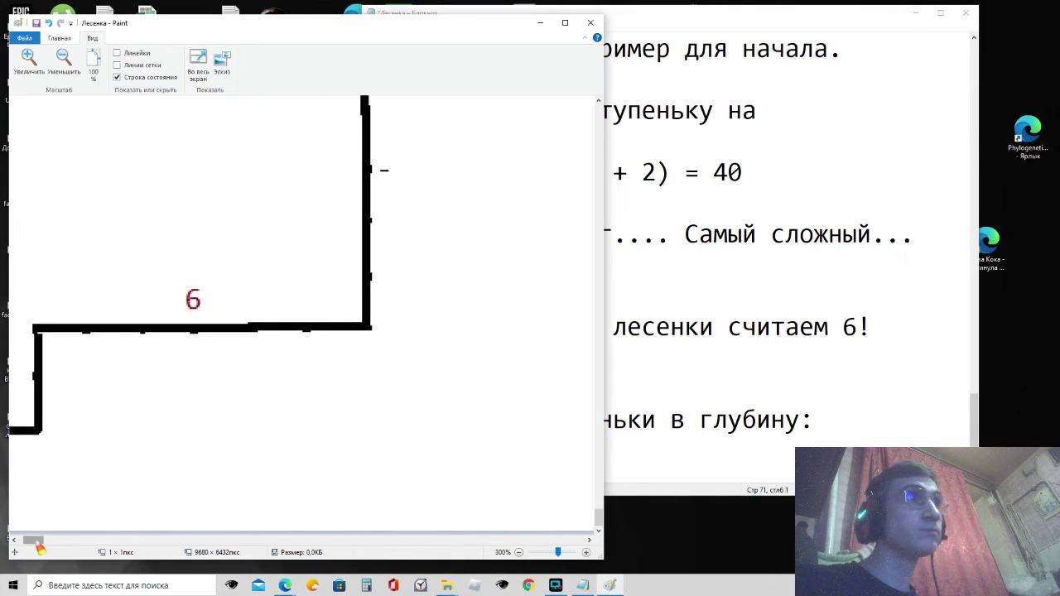
drag(33, 540, 29, 540)
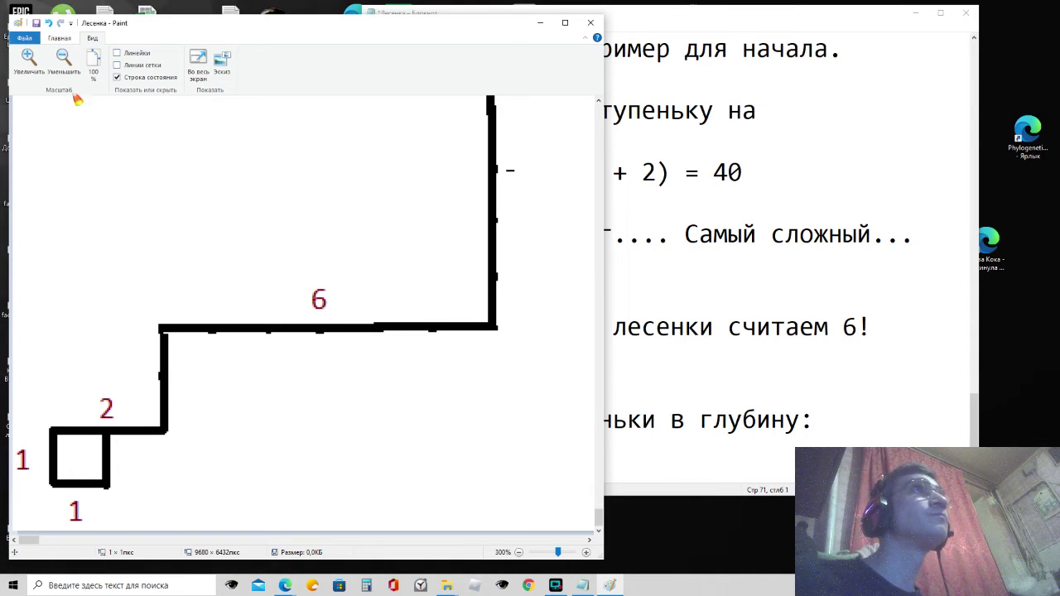
click(59, 38)
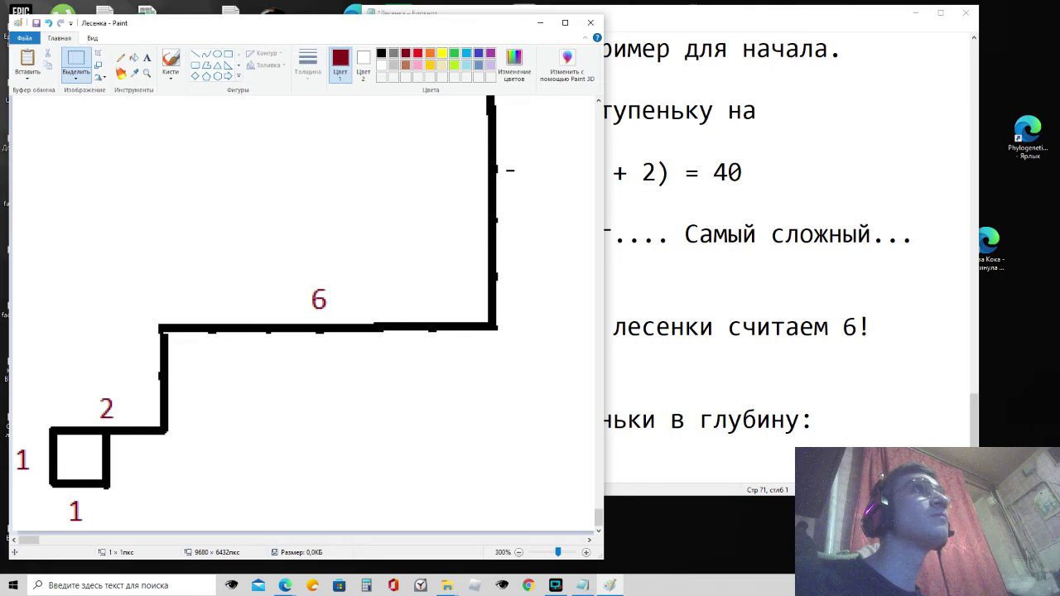
click(124, 74)
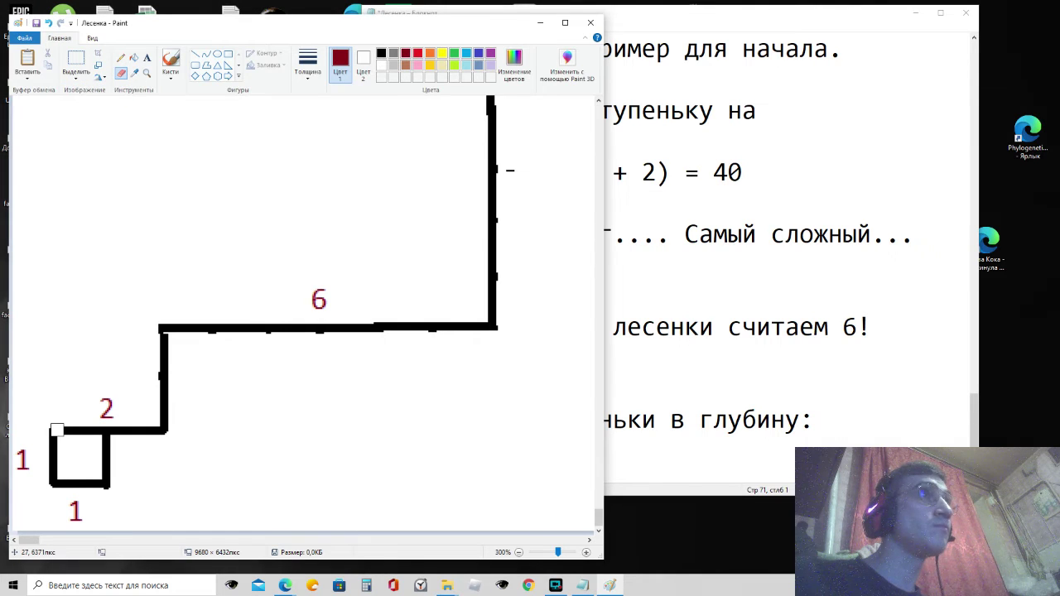
mouse_move(56, 431)
mouse_down()
mouse_move(55, 473)
mouse_move(64, 433)
mouse_move(99, 431)
mouse_up()
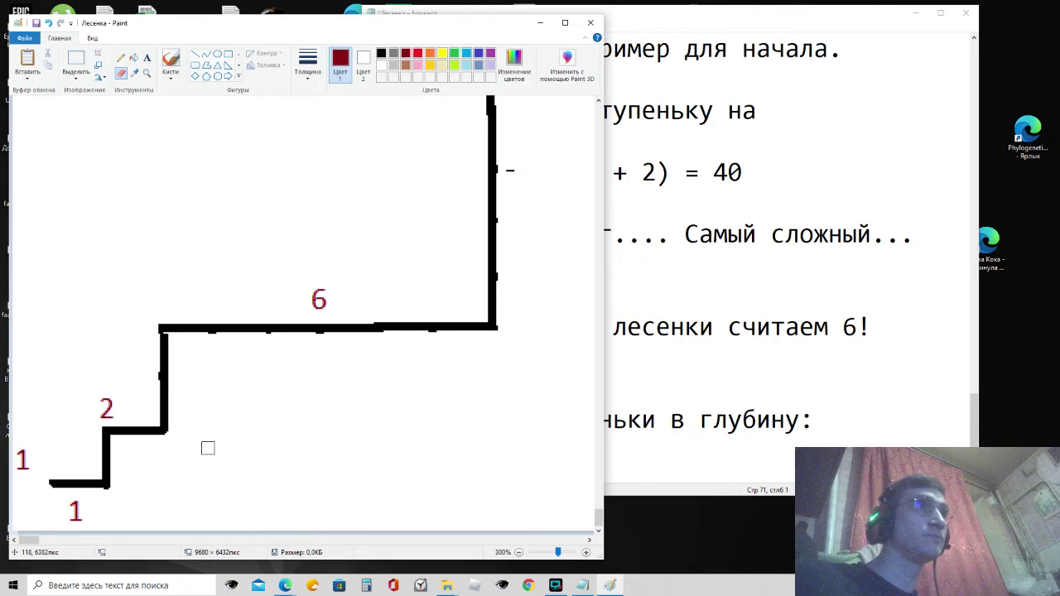
Step: In the Notepad notes, change the depth in the line "Я углубил ступеньку на 2." to 1
click(640, 416)
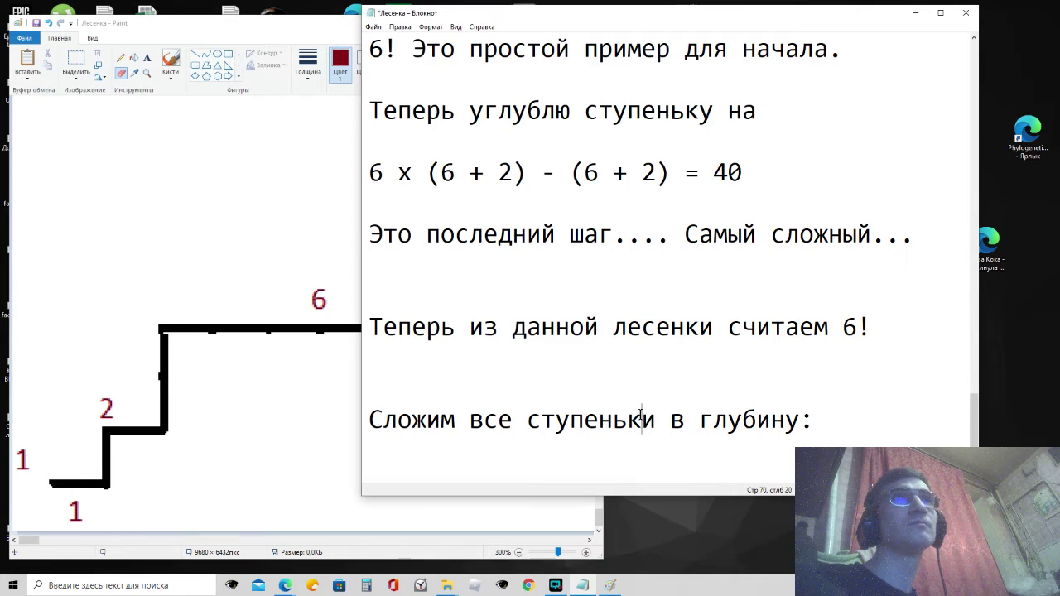
scroll(640, 417, up, 6)
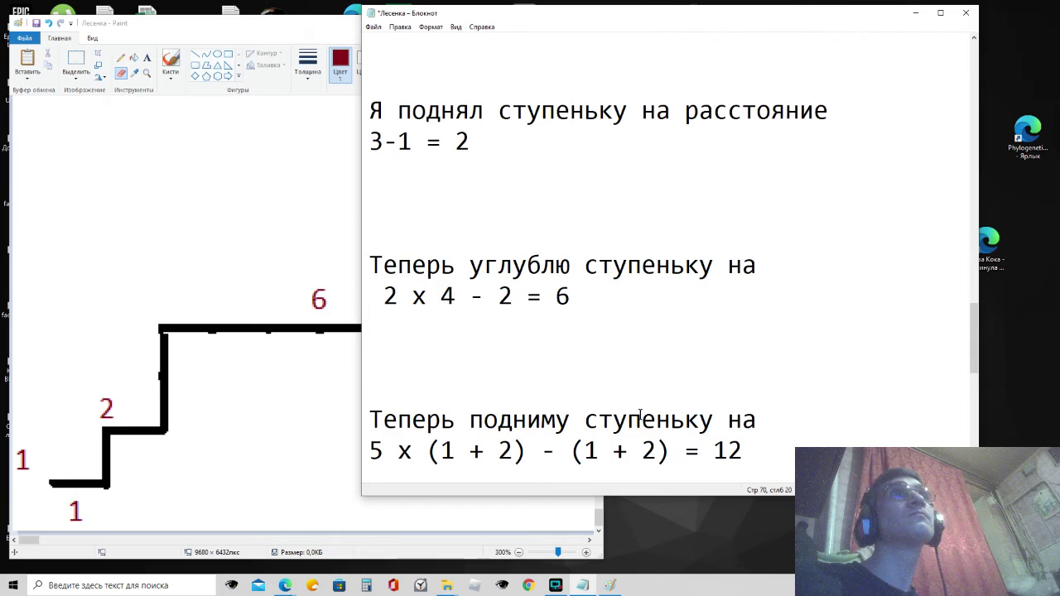
scroll(640, 416, up, 2)
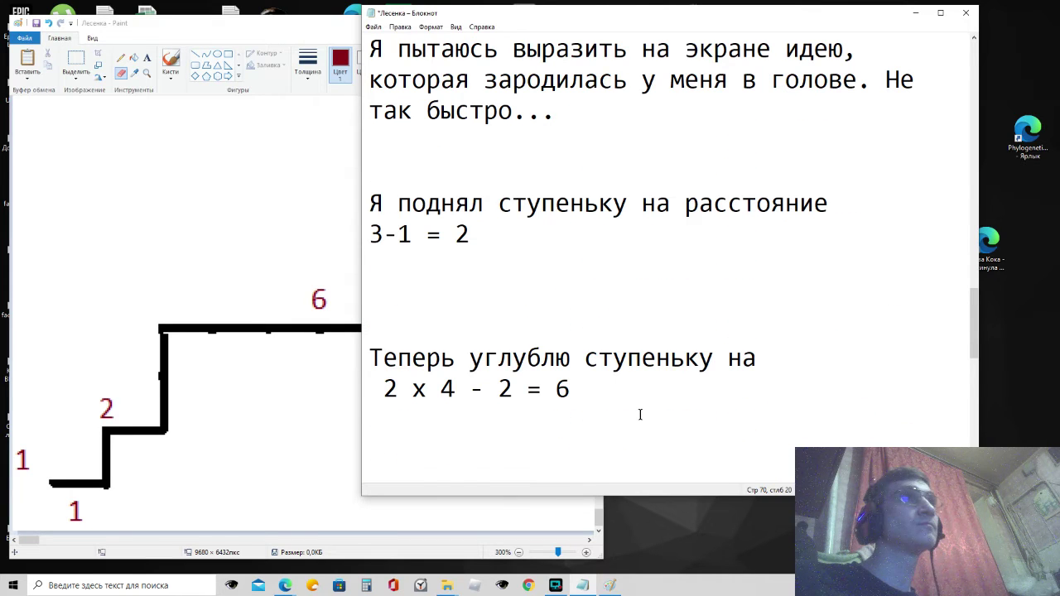
scroll(640, 415, up, 2)
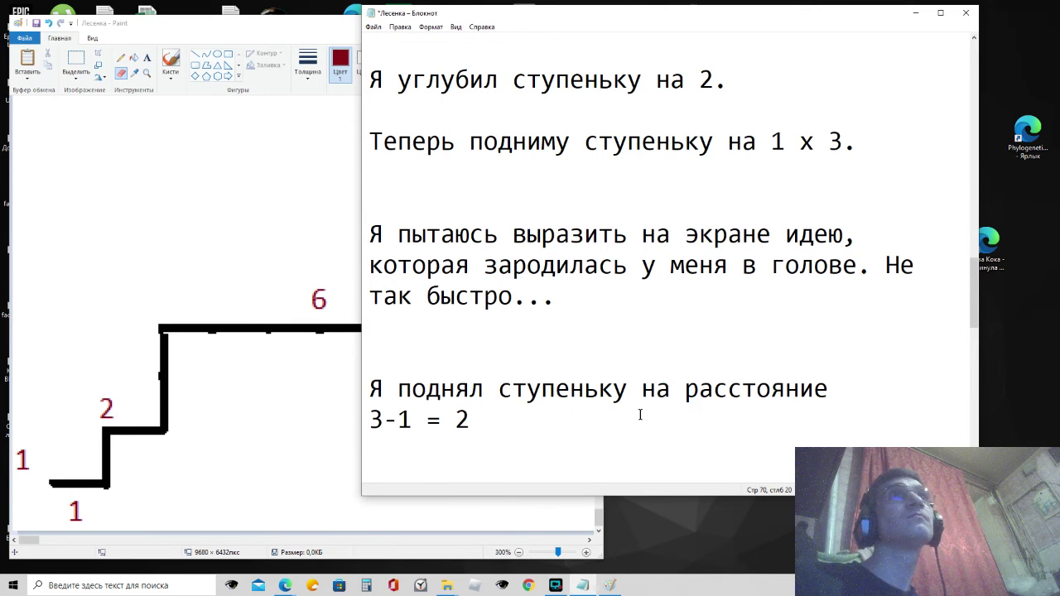
scroll(640, 415, up, 1)
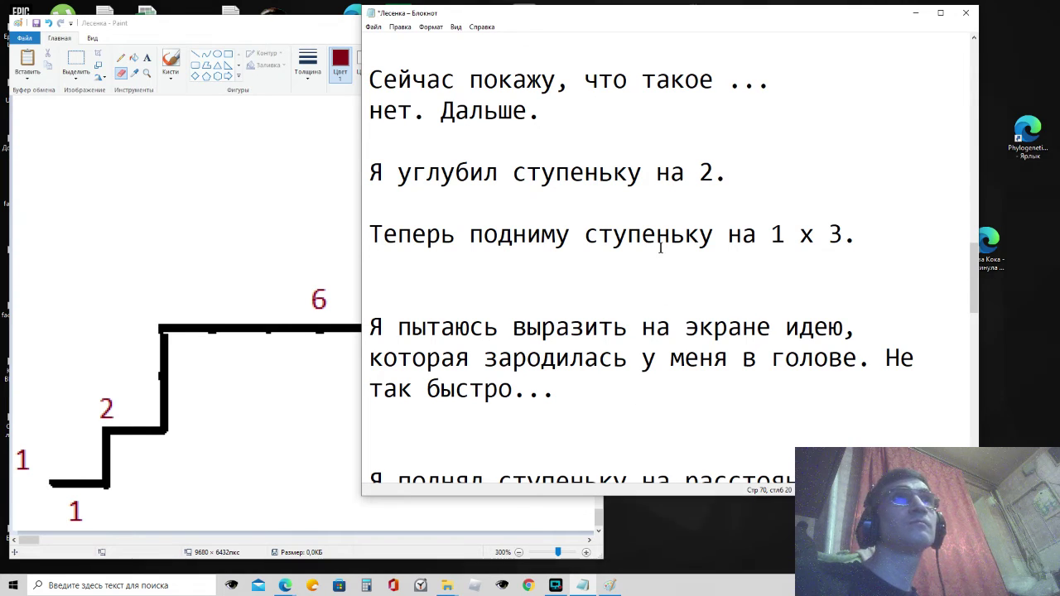
click(716, 174)
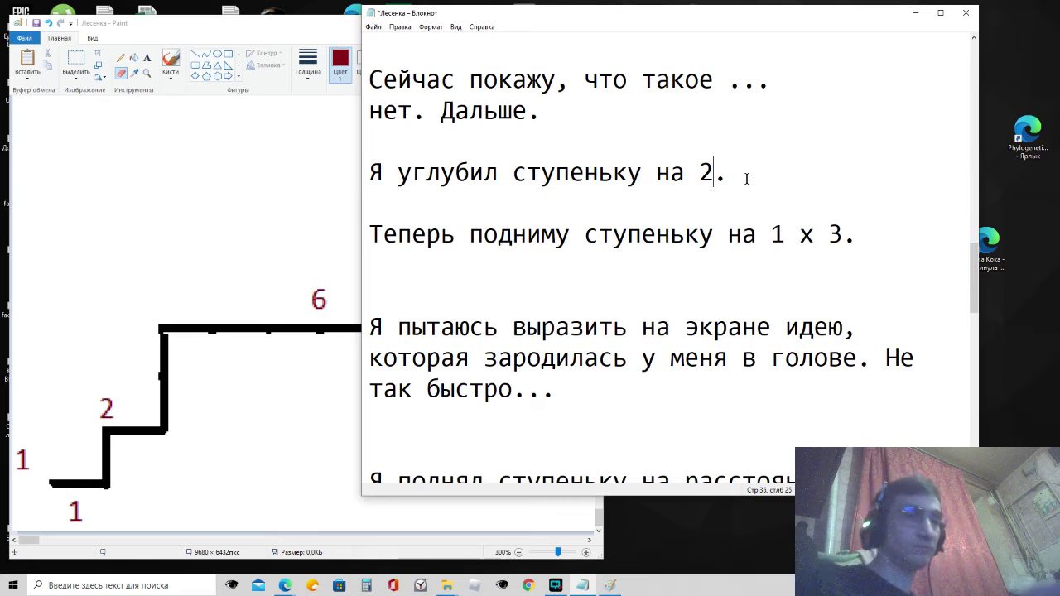
key(BackSpace)
text(1)
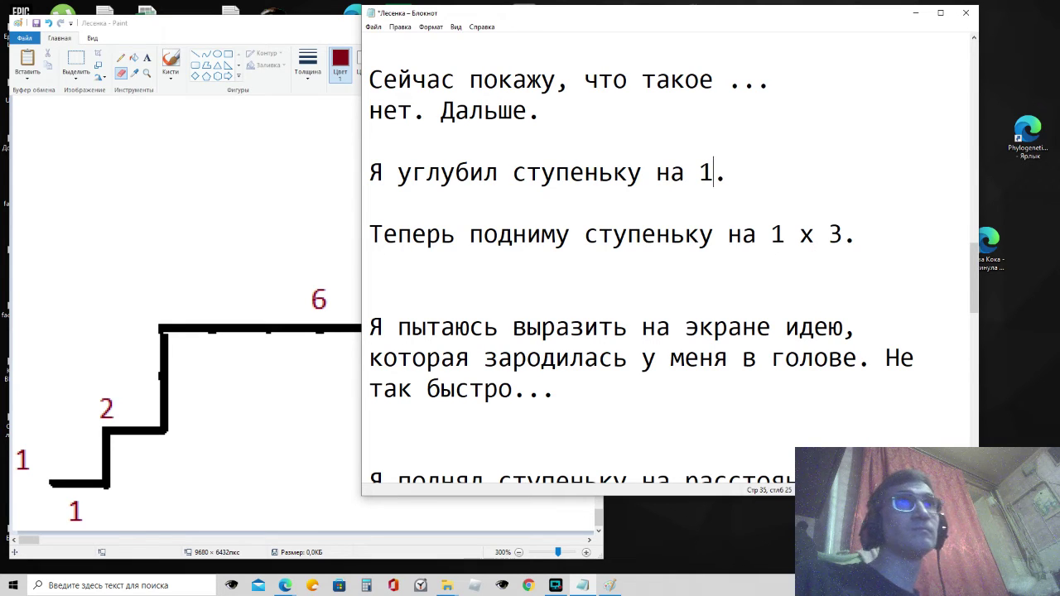
Step: Expand the depth in that line into the formula "2 х 1 - 1 = 1", keeping the final period
click(700, 172)
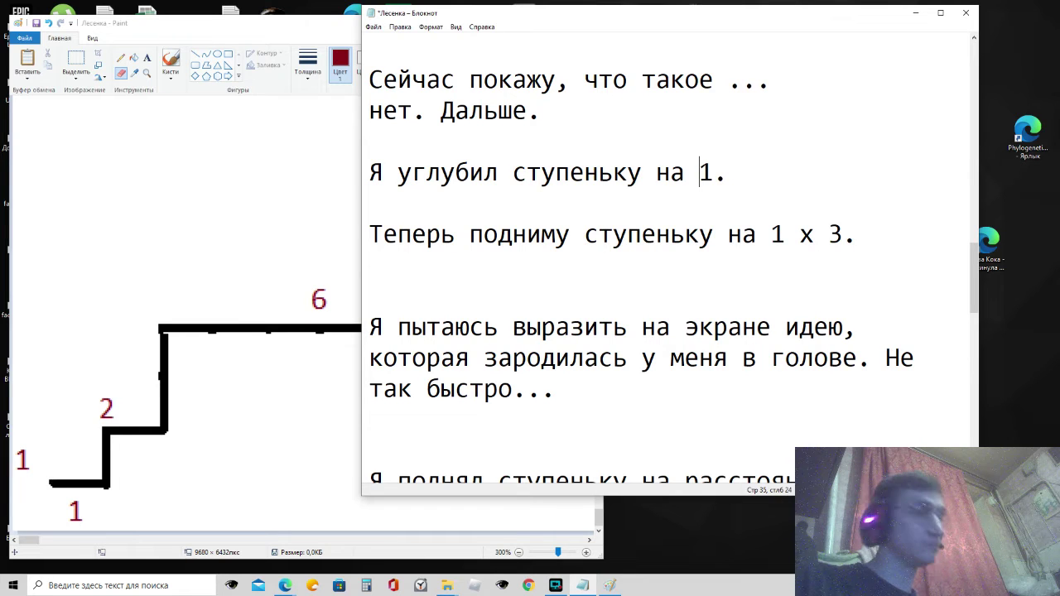
text(2)
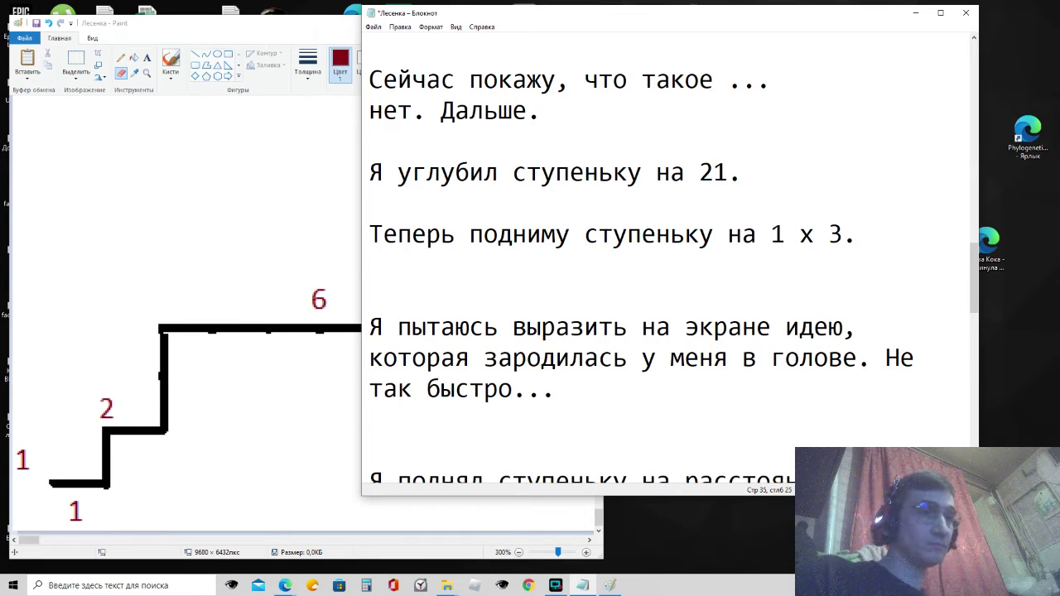
text( х )
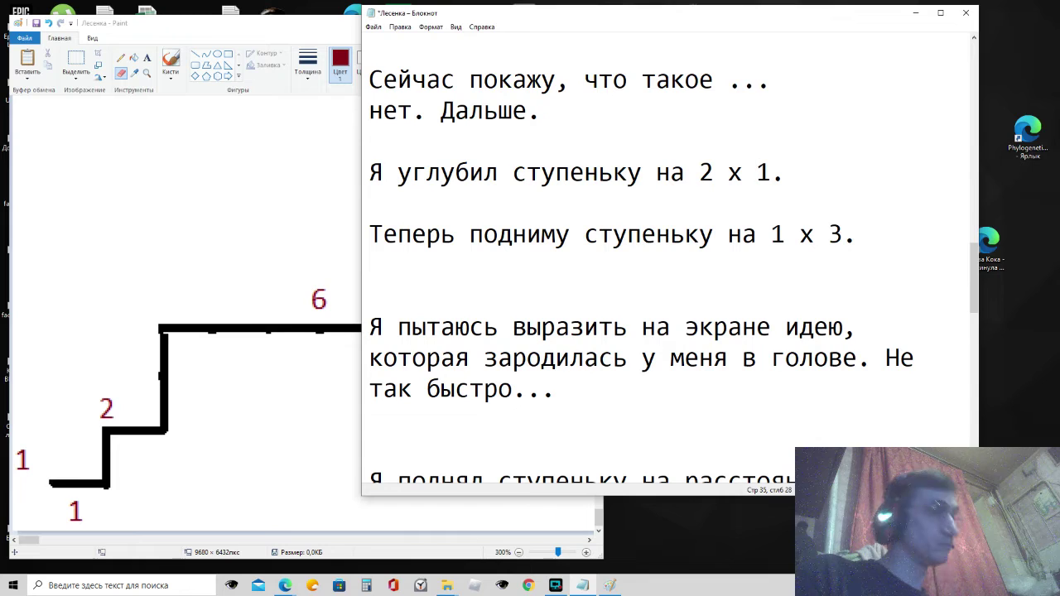
text(1)
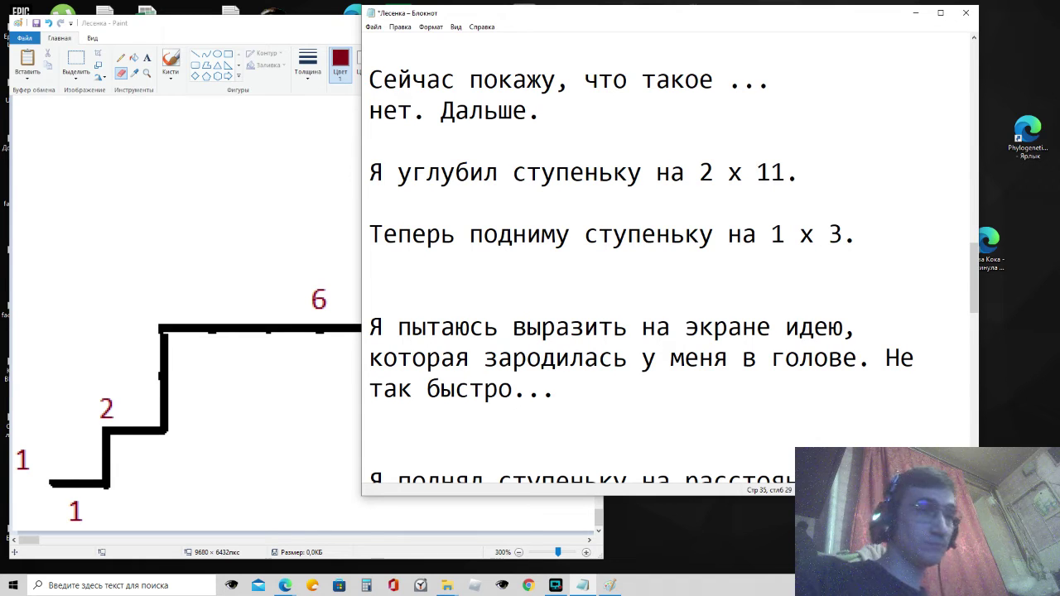
text( -)
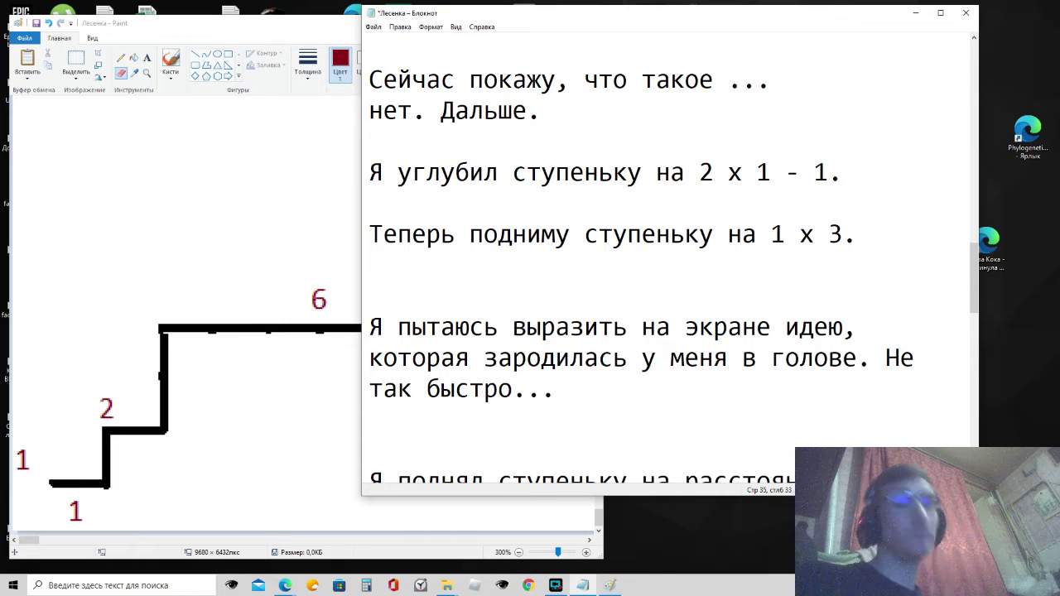
text( 1 = 1)
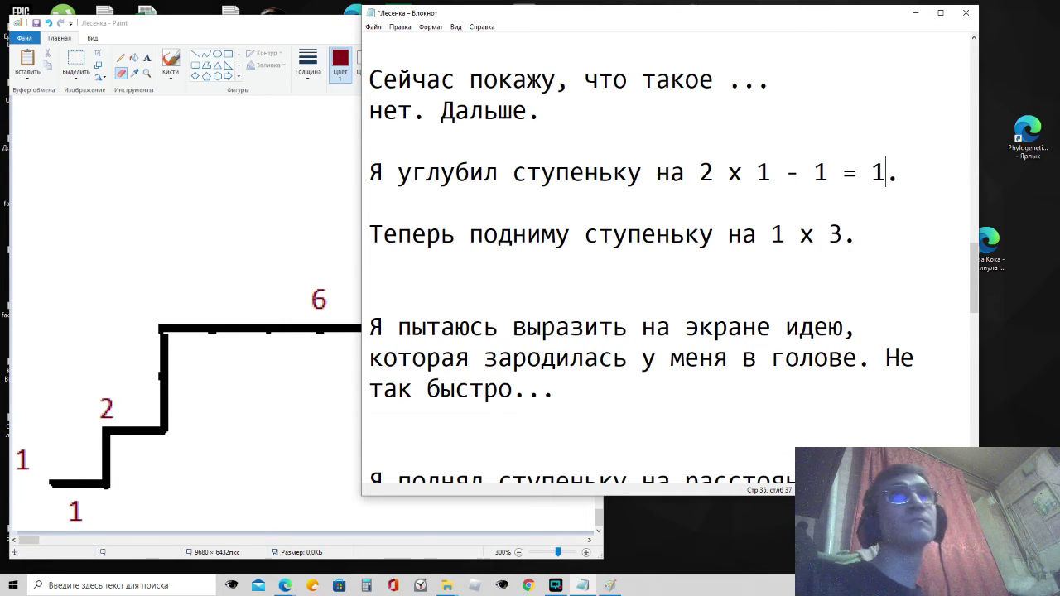
Step: Review the factors of the "2 х 1 - 1 = 1" formula and the notes down to the line about summing the depth steps
click(698, 172)
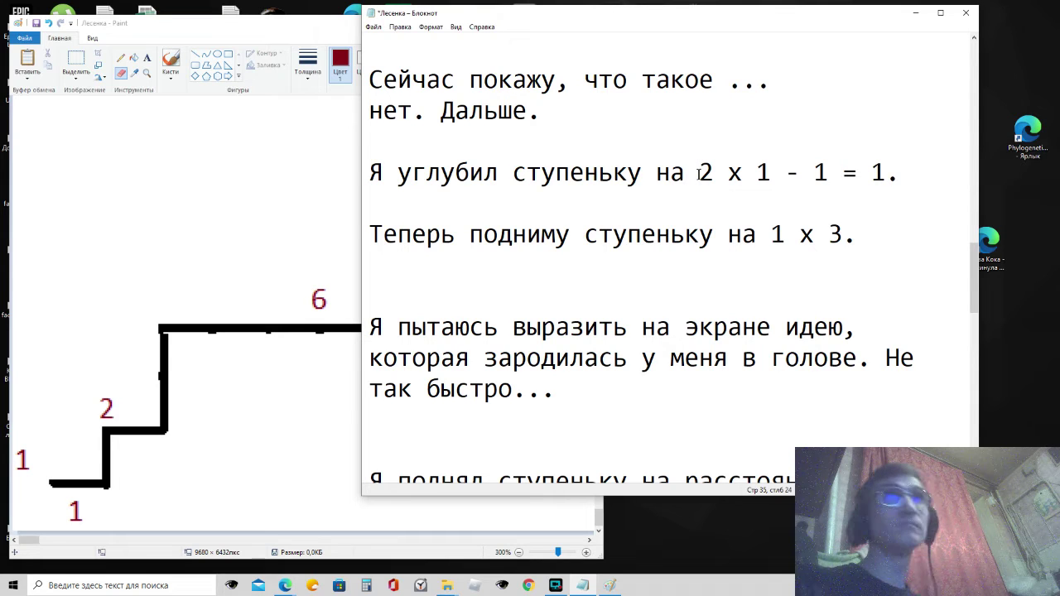
key(Right)
key(Right)
key(Right)
key(Right)
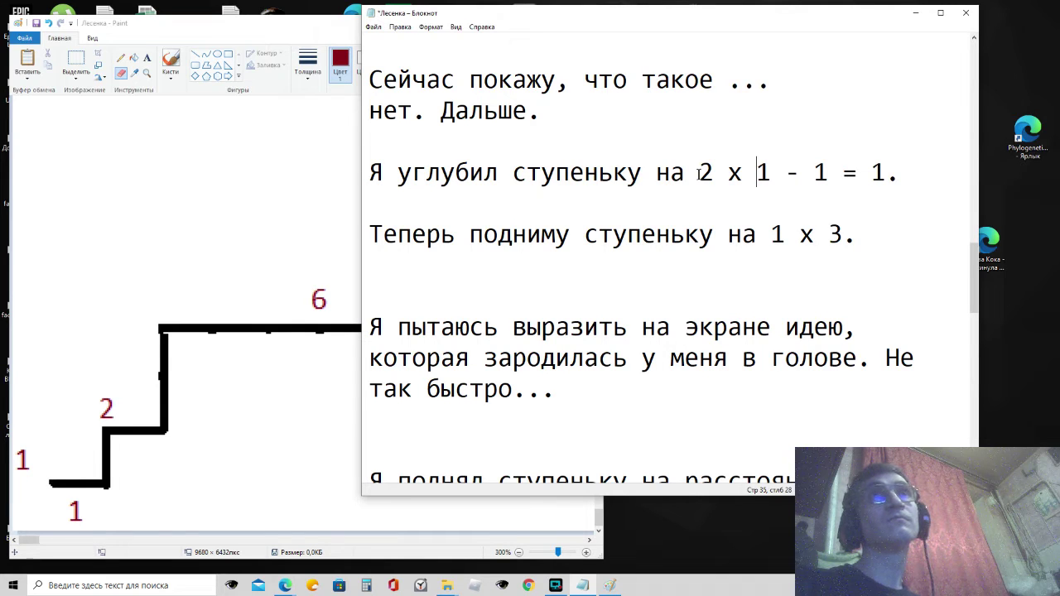
key(Left)
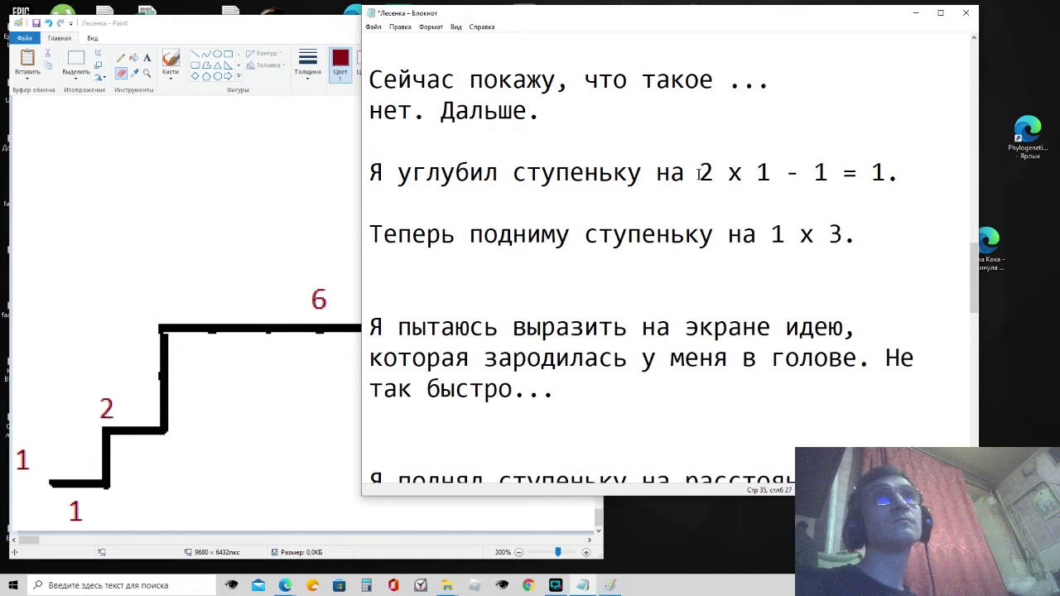
key(Left)
key(Left)
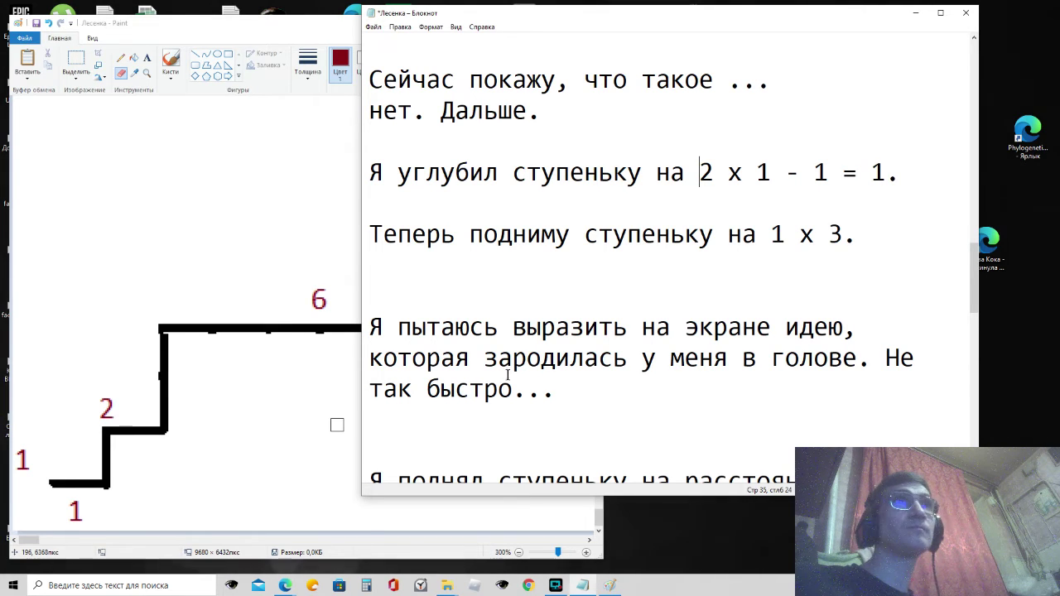
click(455, 356)
scroll(460, 351, down, 6)
scroll(463, 351, down, 5)
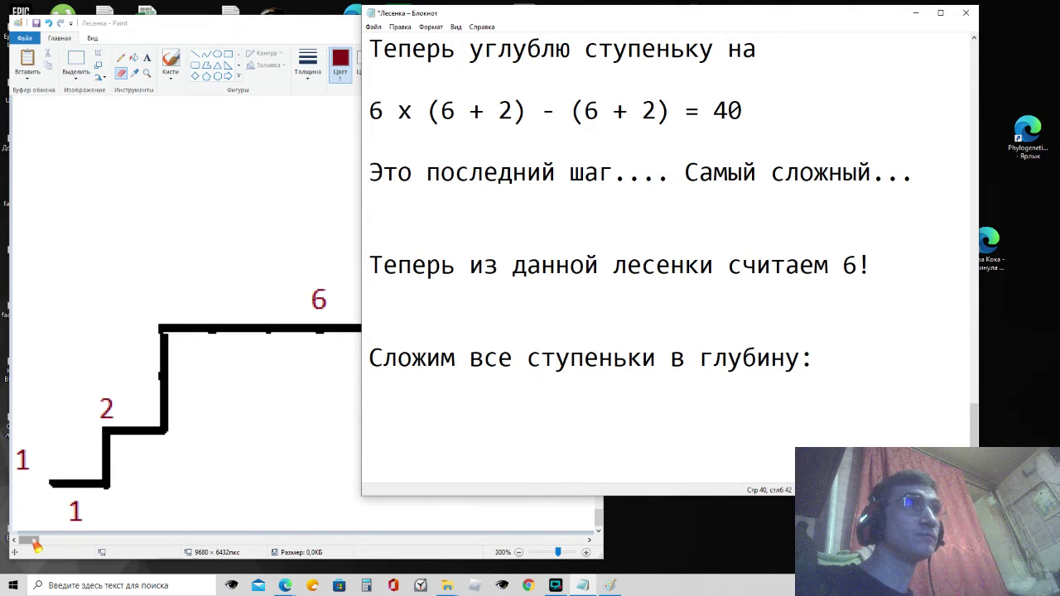
Step: Switch to Paint, erase the "2" above the second step and label that step "1" in dark red text
click(107, 407)
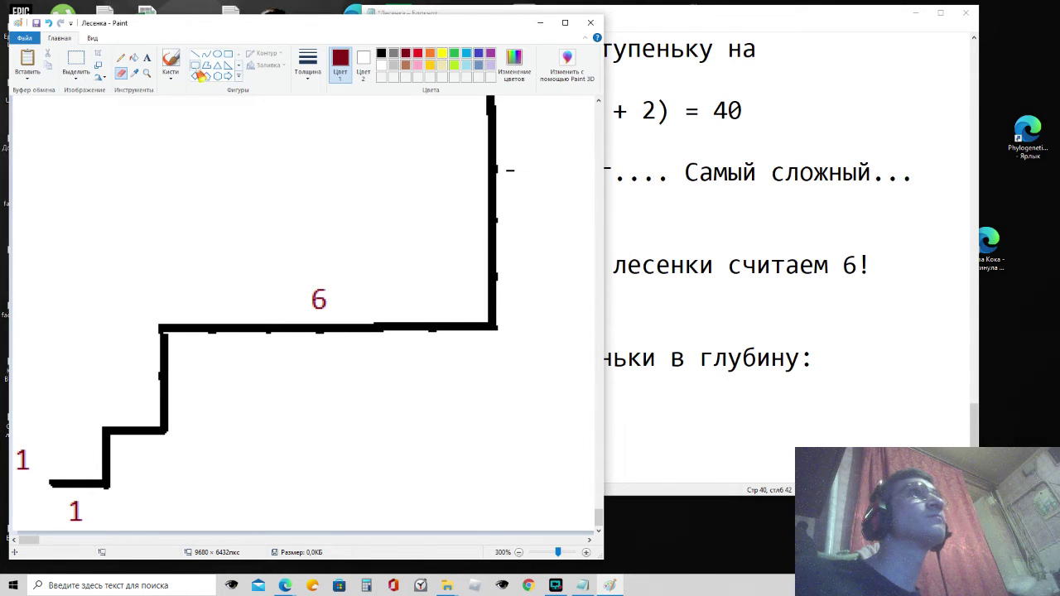
click(146, 58)
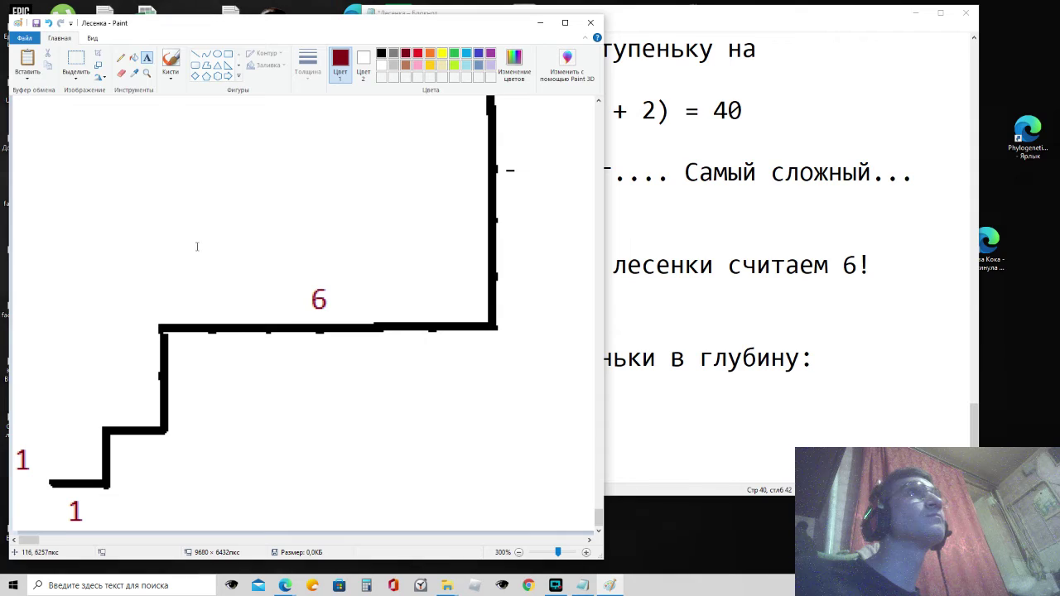
click(123, 397)
drag(225, 408, 103, 380)
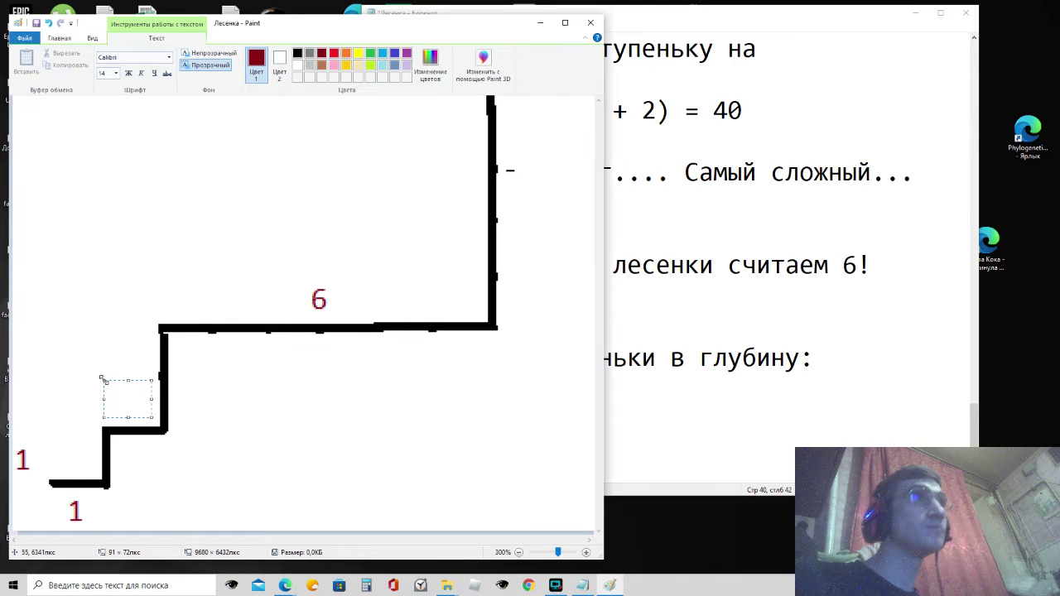
text(1)
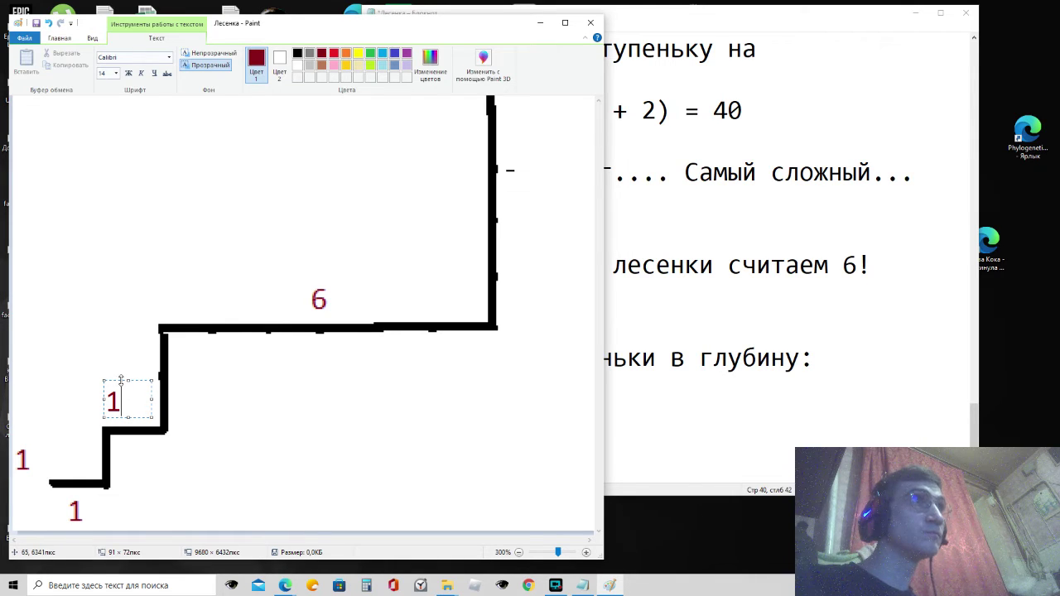
drag(152, 400, 131, 402)
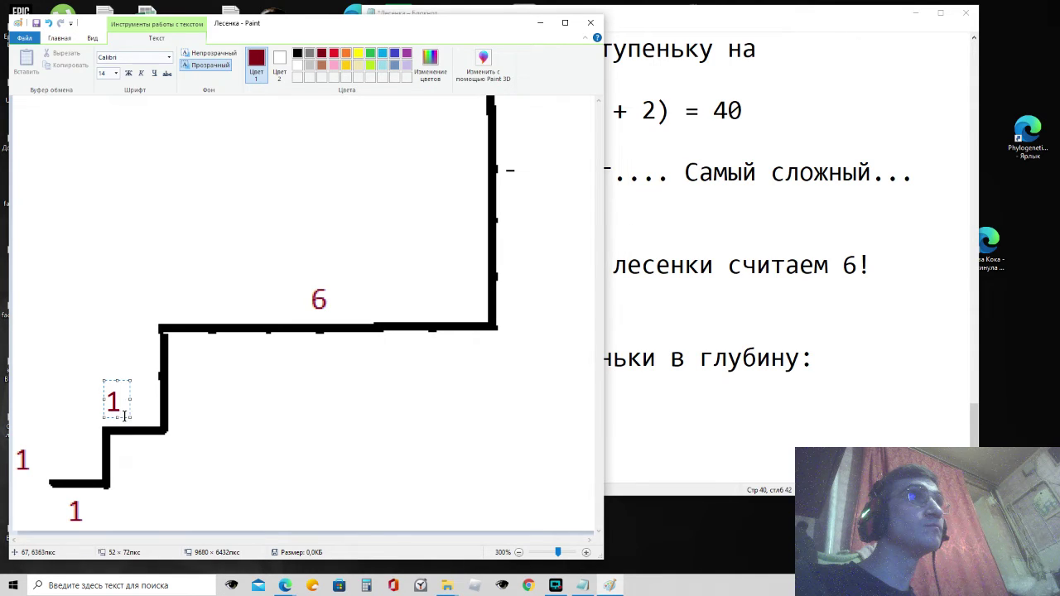
click(119, 374)
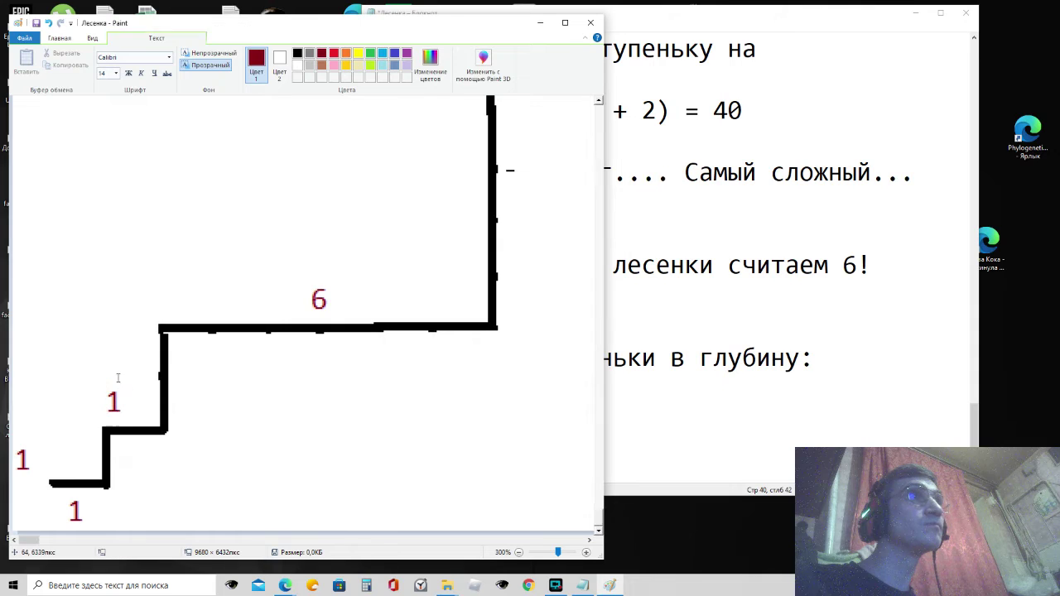
Step: Select the new "1" label and move it so it sits centred above the second step
click(76, 63)
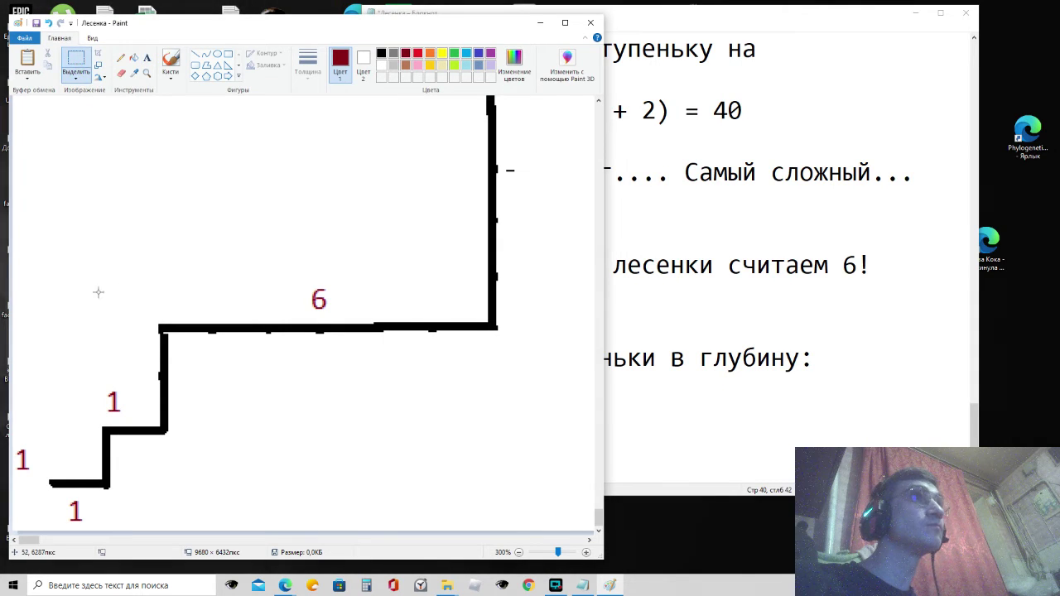
drag(105, 387, 132, 406)
click(107, 372)
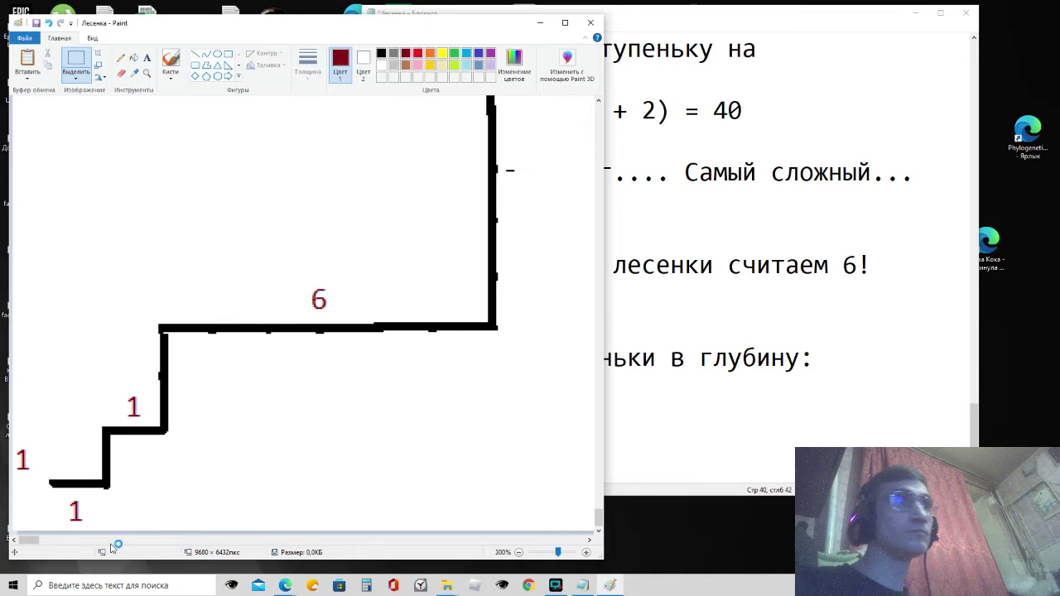
Step: Check the depth steps along the Paint staircase and write "Получилось 48" in Notepad below the line "Сложим все ступеньки в глубину:"
click(644, 391)
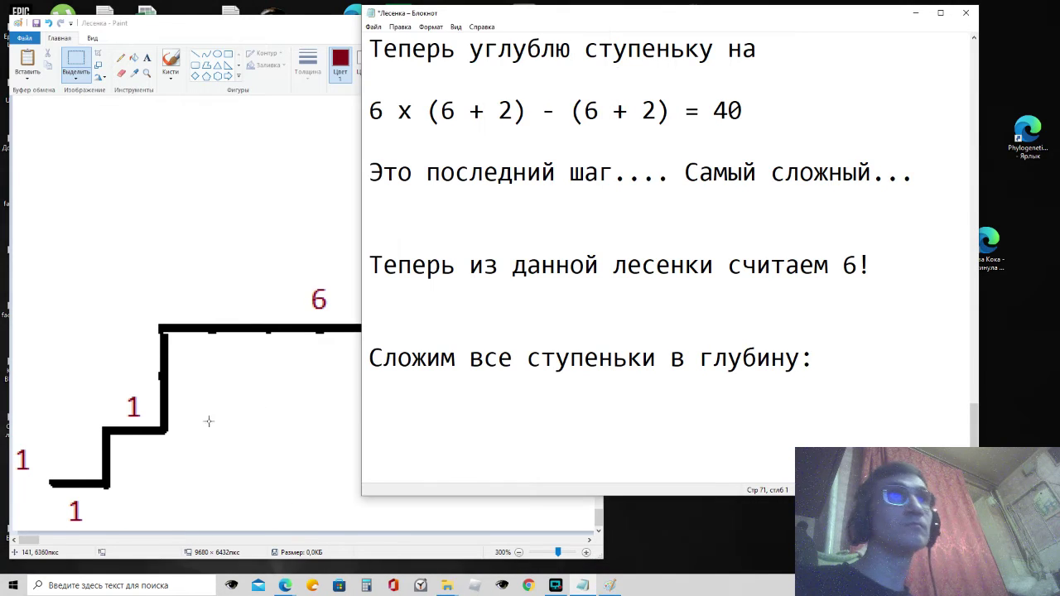
click(31, 541)
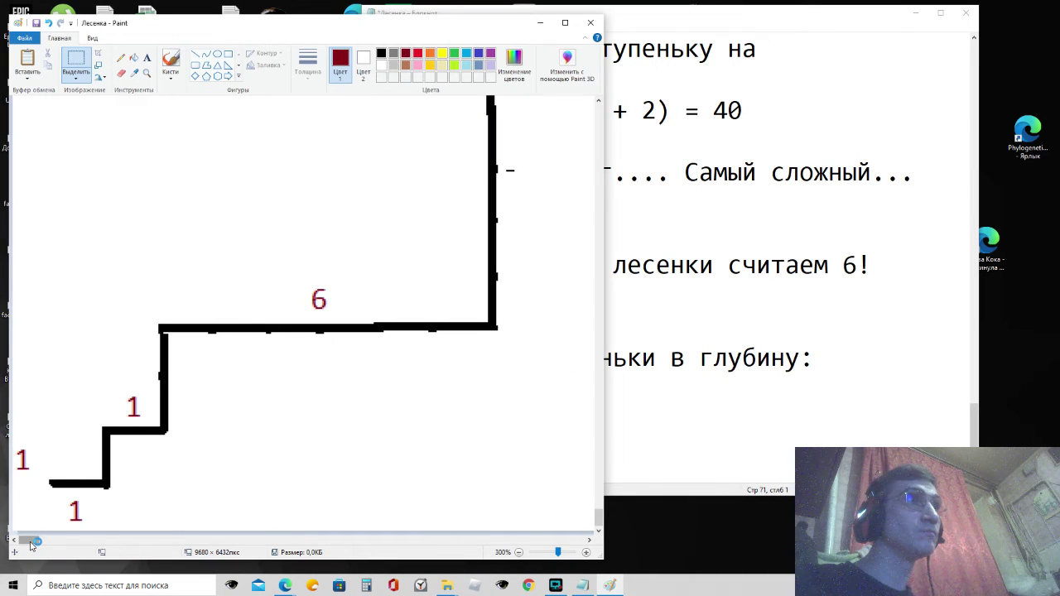
drag(31, 542, 35, 545)
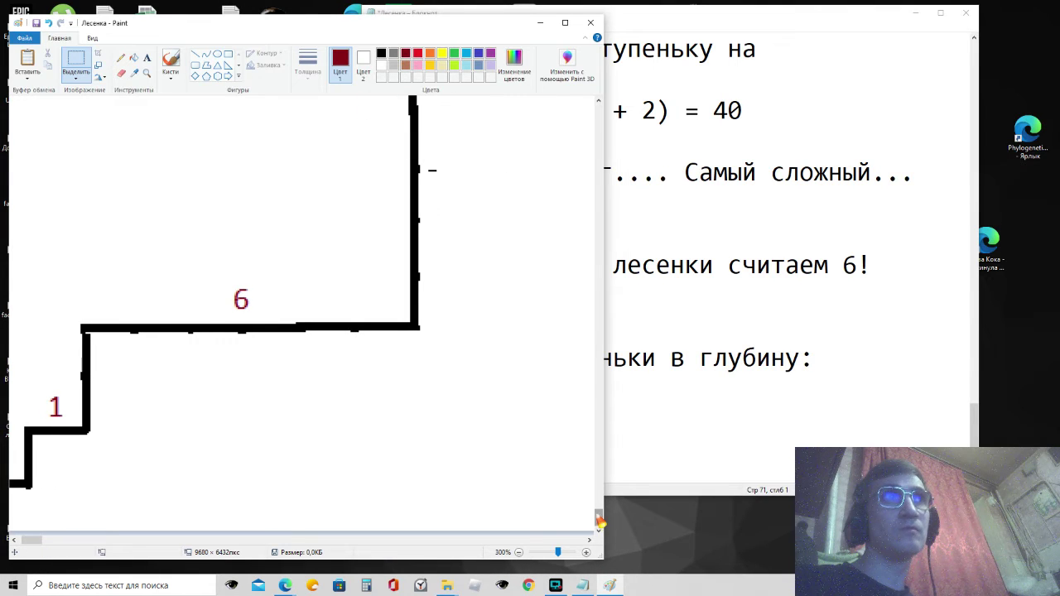
drag(599, 522, 598, 499)
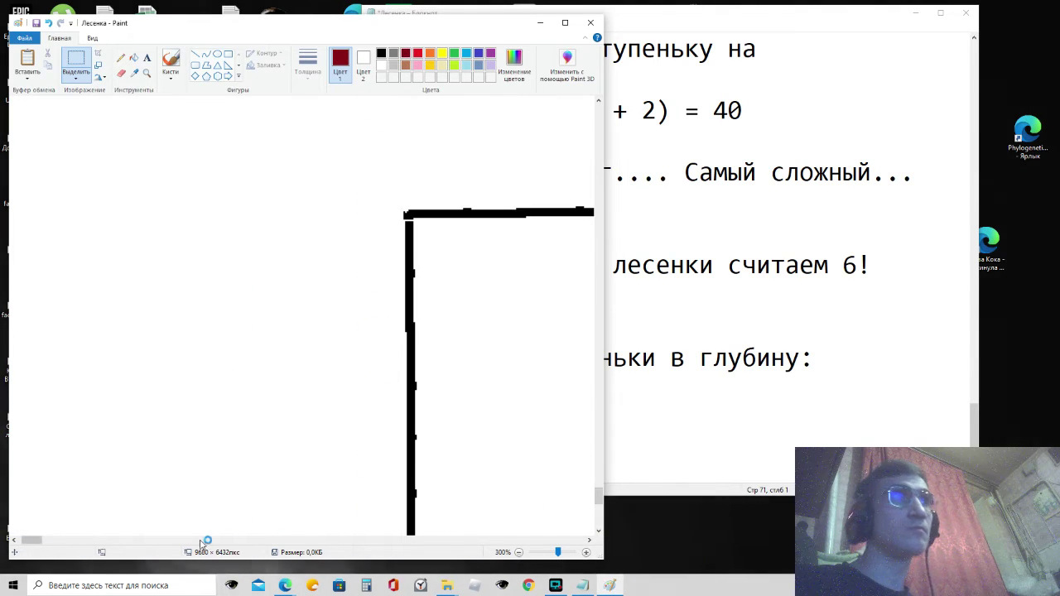
drag(33, 542, 102, 542)
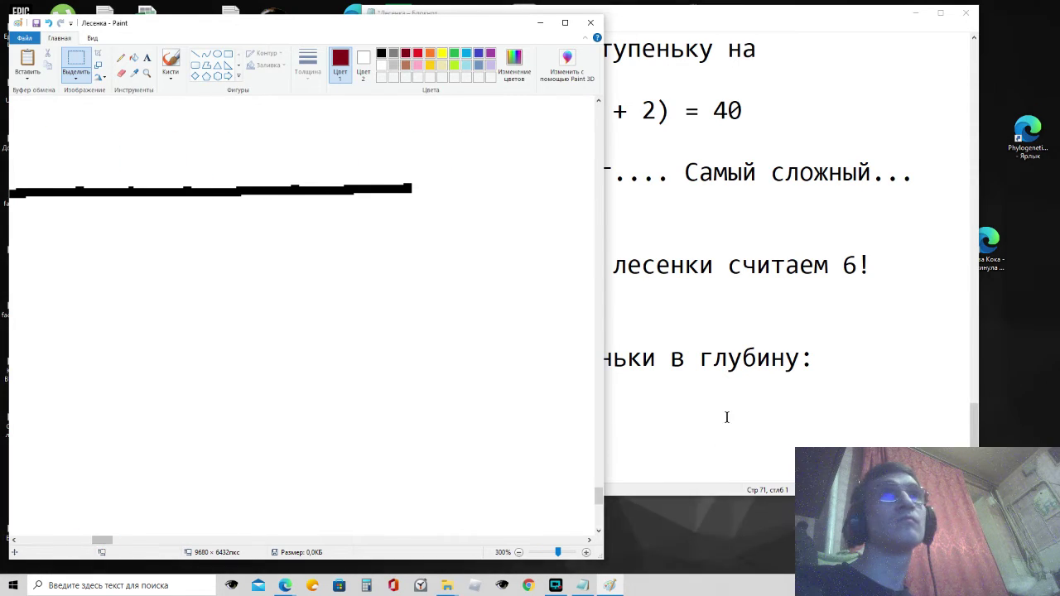
click(727, 418)
text(Пол)
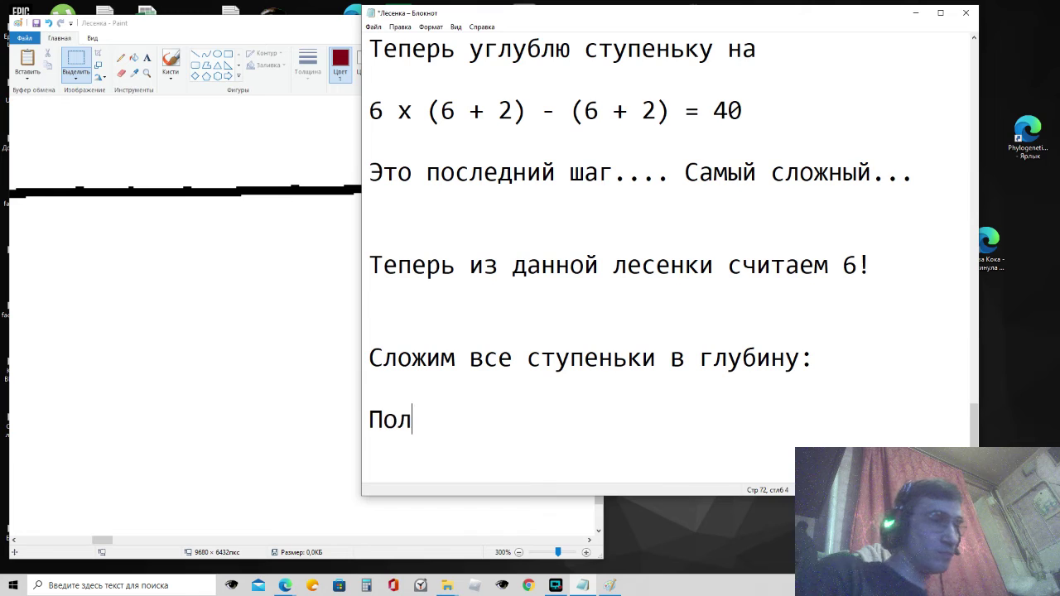
text(училось)
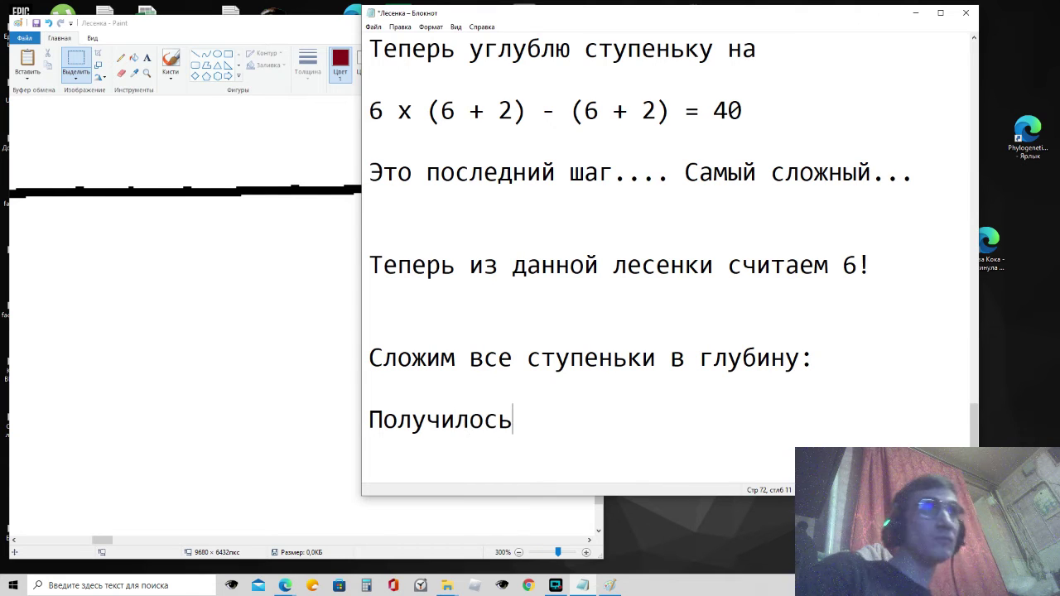
text( 48)
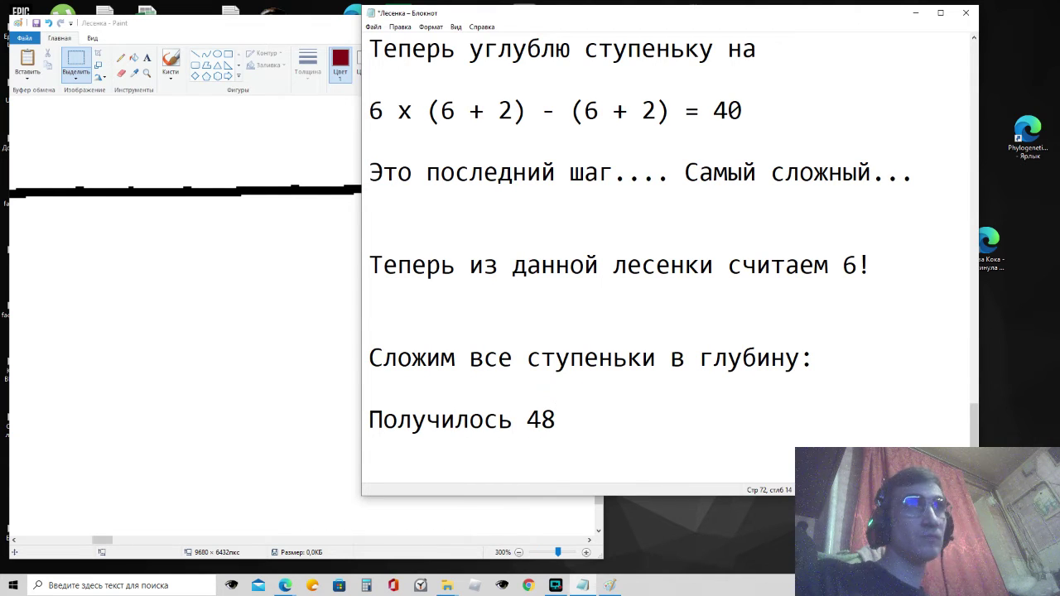
Step: Add the line "Сложим все ступеньки в высоту:" below "Получилось 48" in the notes, followed by blank lines
key(Return)
key(Return)
text(Сл)
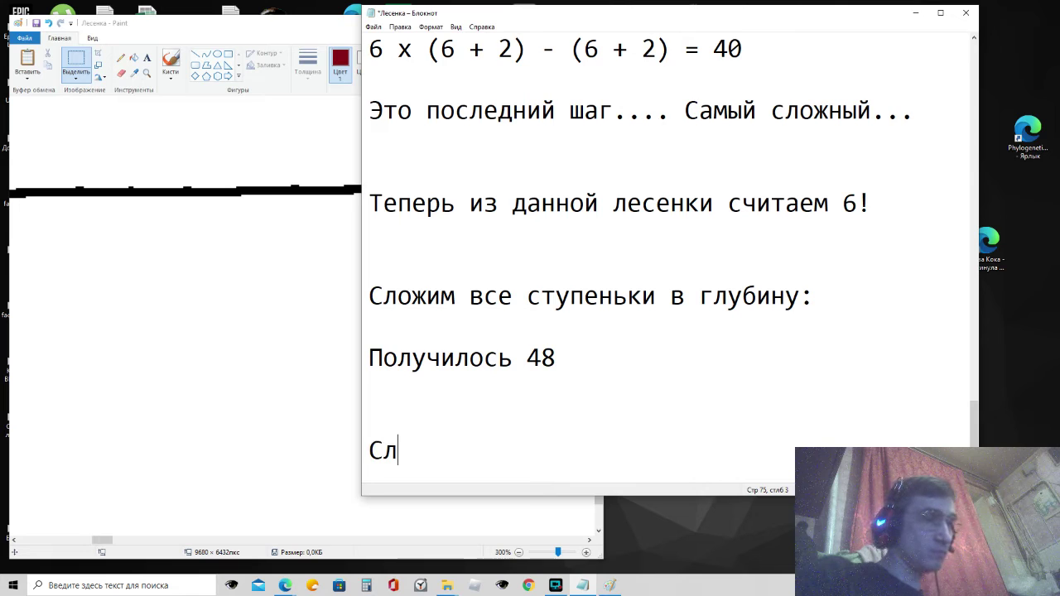
text(ожим все)
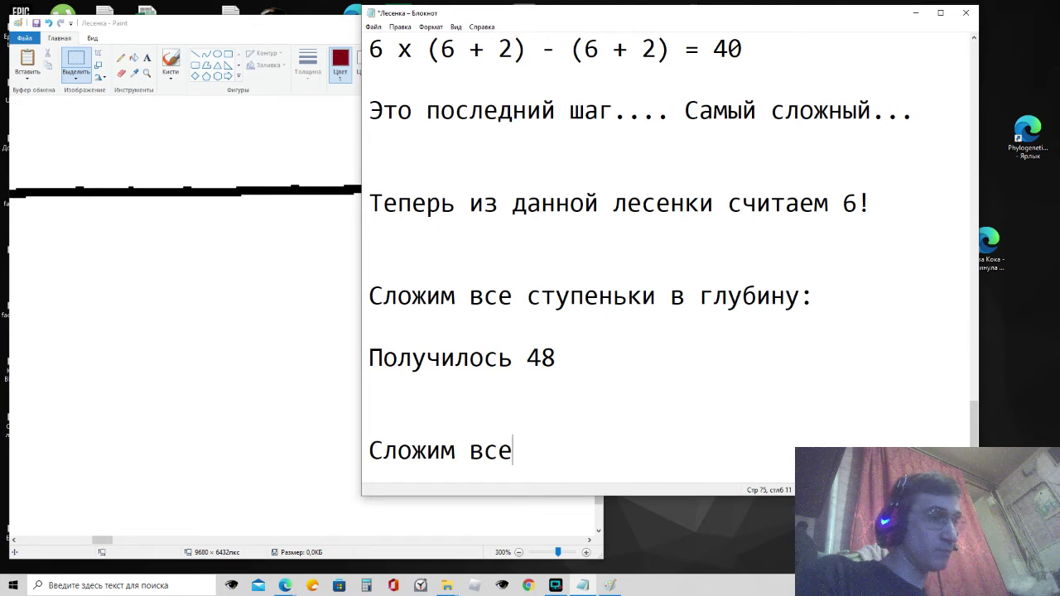
text( ступе)
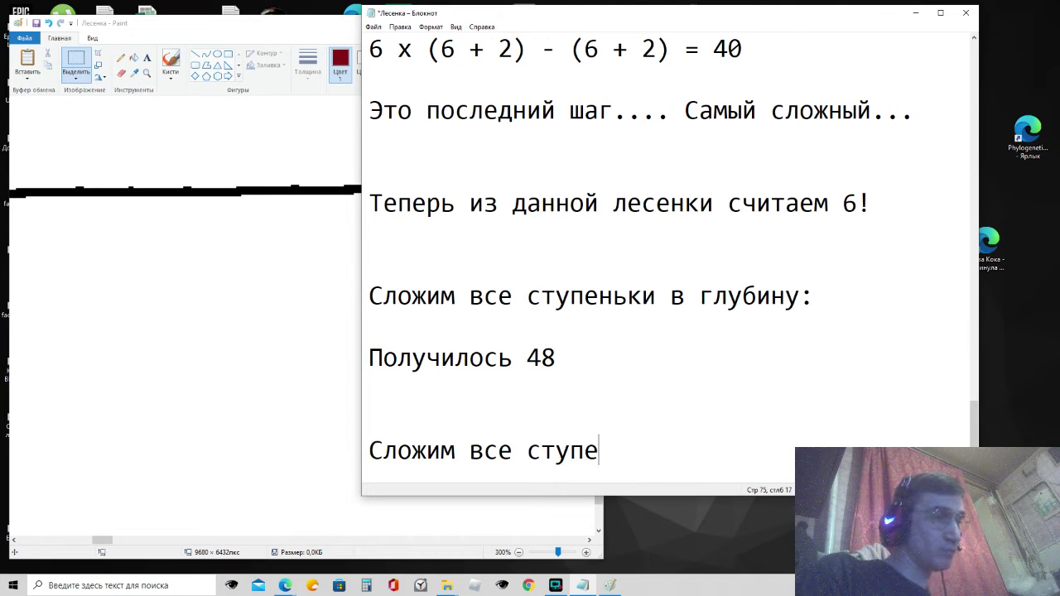
text(ньки в в)
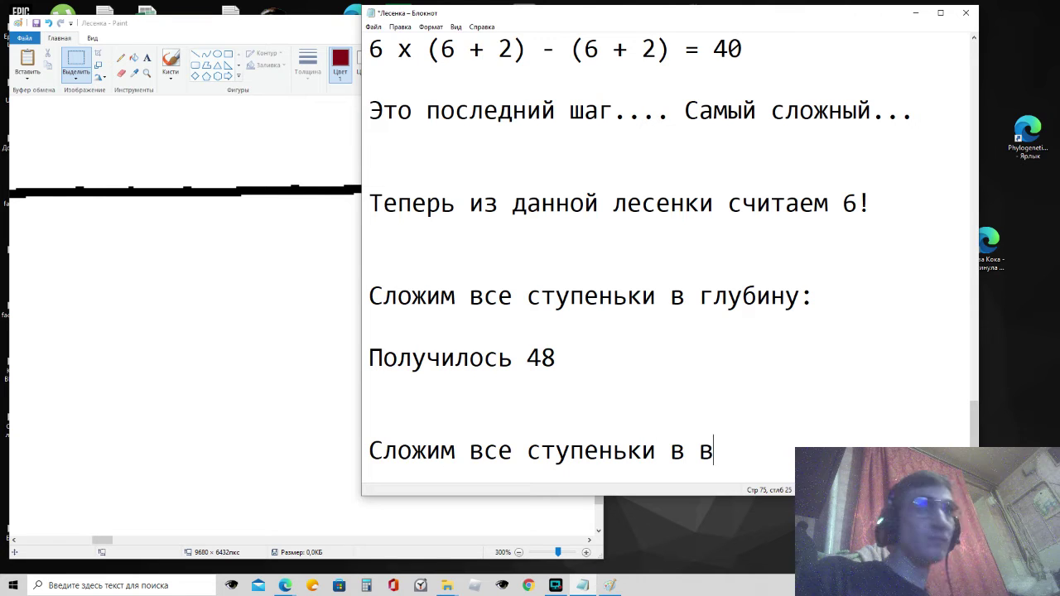
text(ысоту)
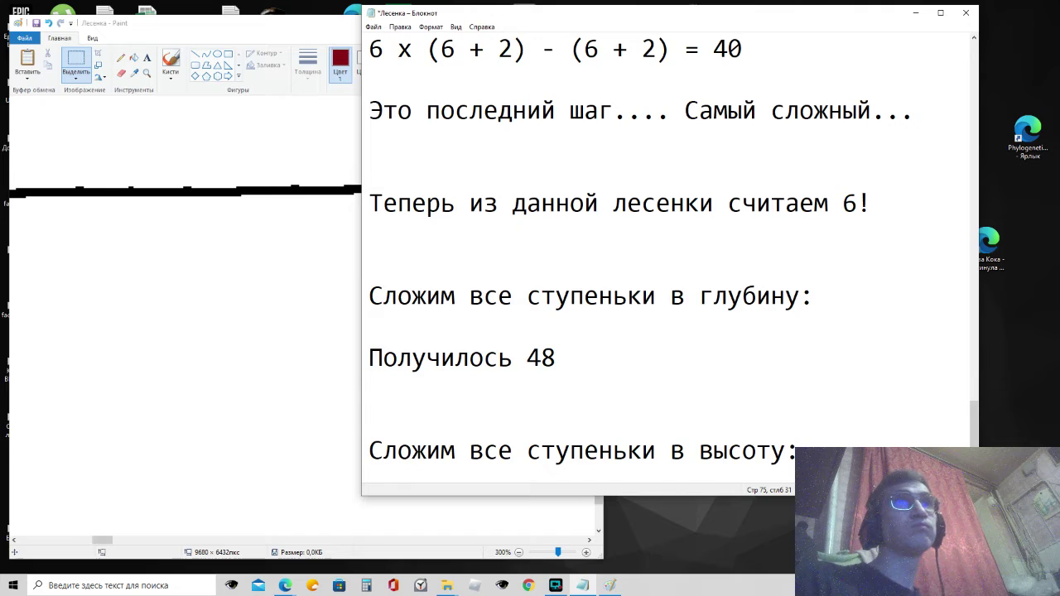
text(:)
key(Return)
key(Return)
key(Return)
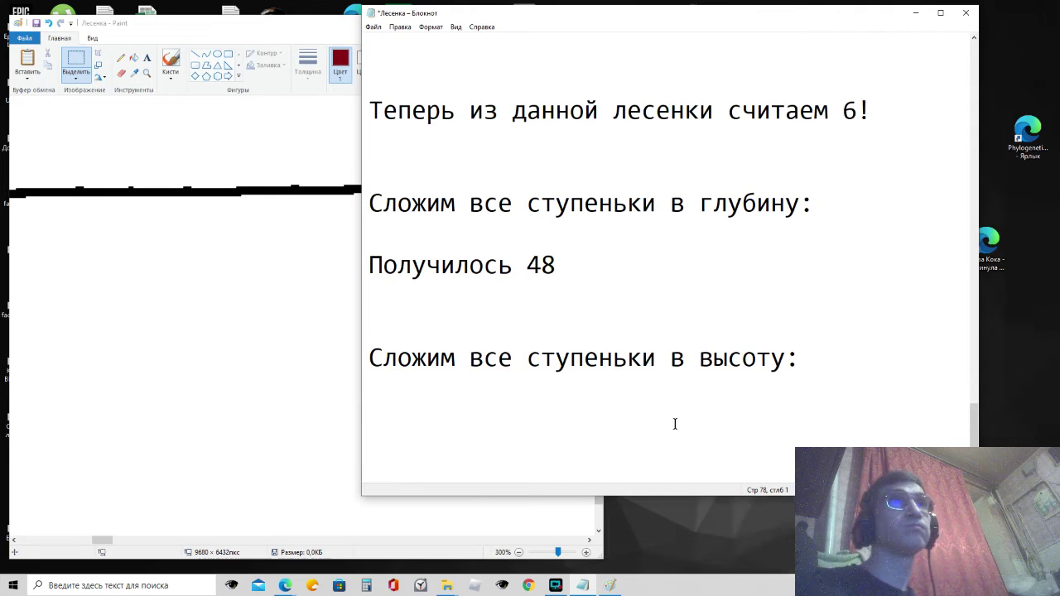
Step: Switch to Paint, move the first rise's "1" label just beside its riser and bring the lowest "1" closer beneath the first step
click(267, 366)
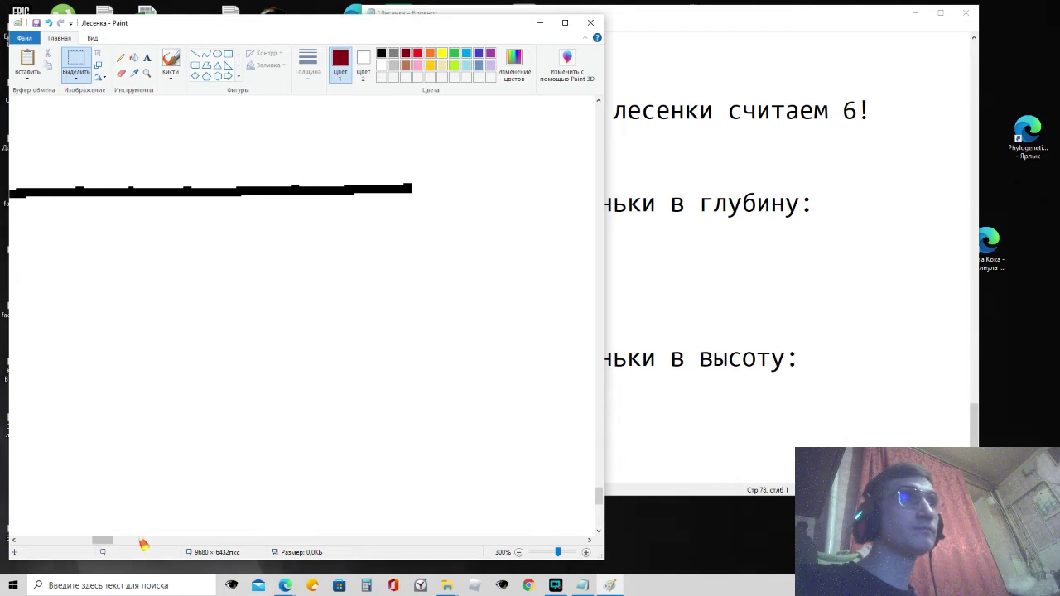
drag(102, 540, 25, 539)
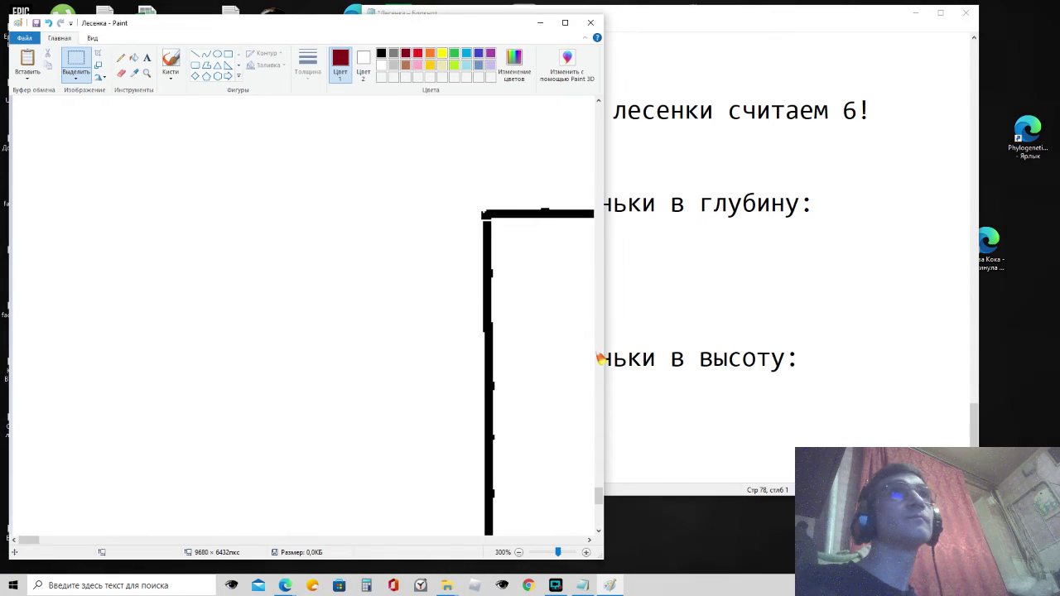
drag(599, 497, 603, 534)
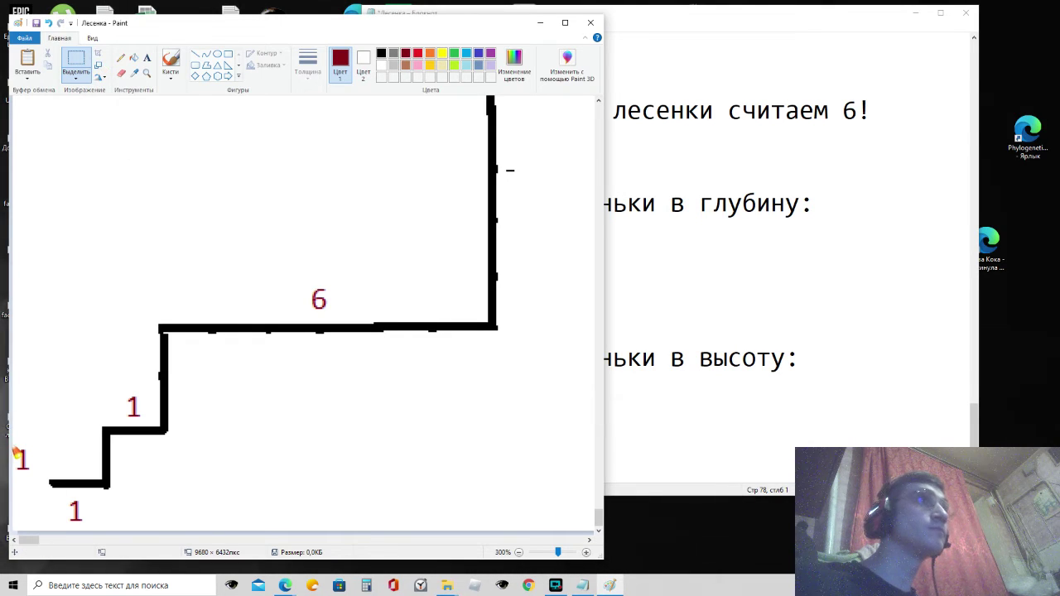
drag(14, 444, 123, 452)
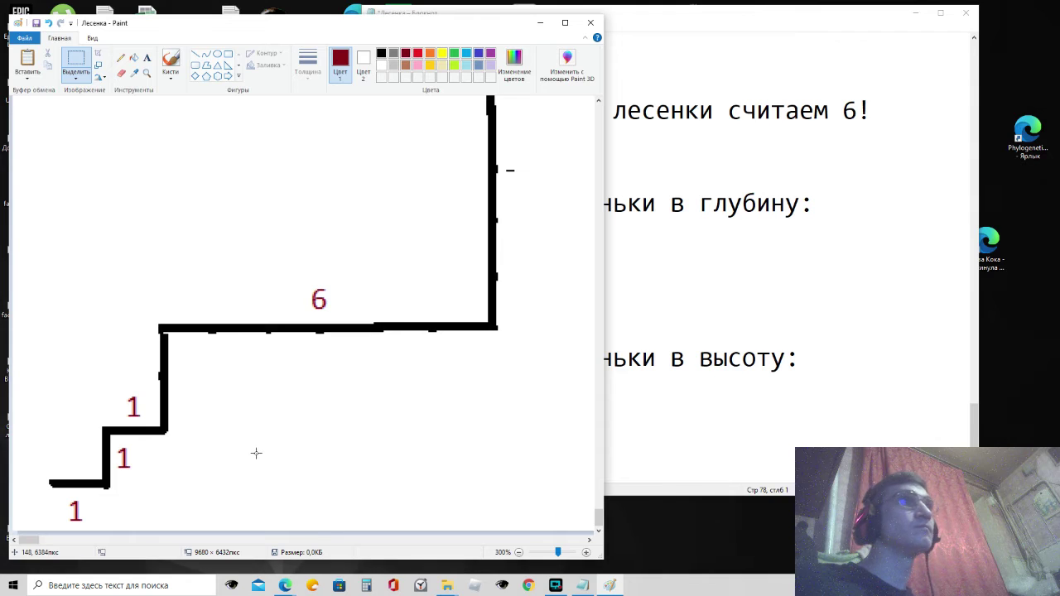
drag(53, 496, 84, 526)
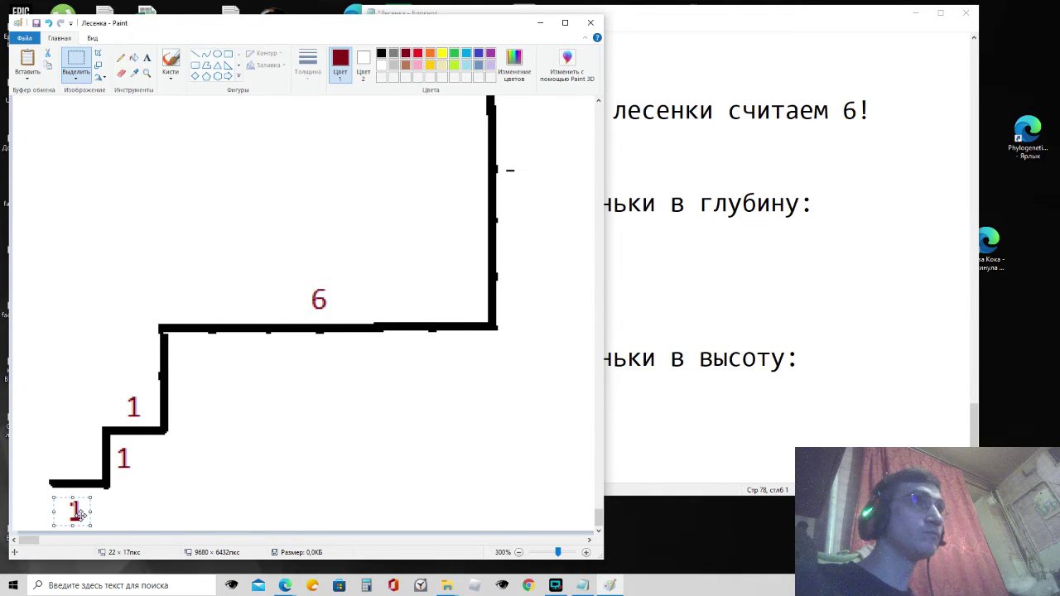
drag(81, 514, 84, 503)
click(132, 511)
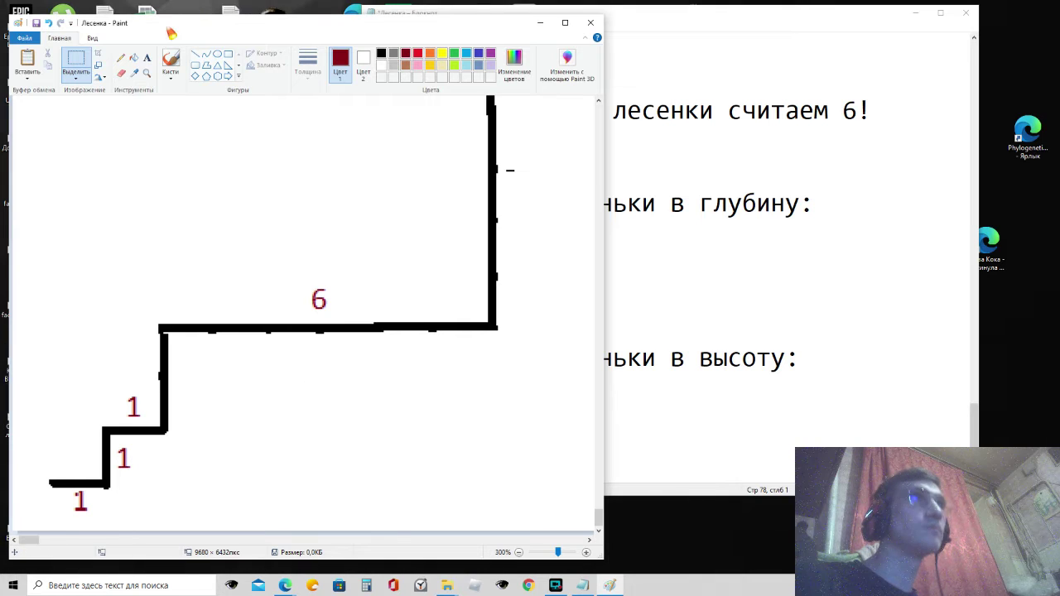
Step: Label the second rise with a dark red text "2", placed beside the middle of its riser
click(147, 58)
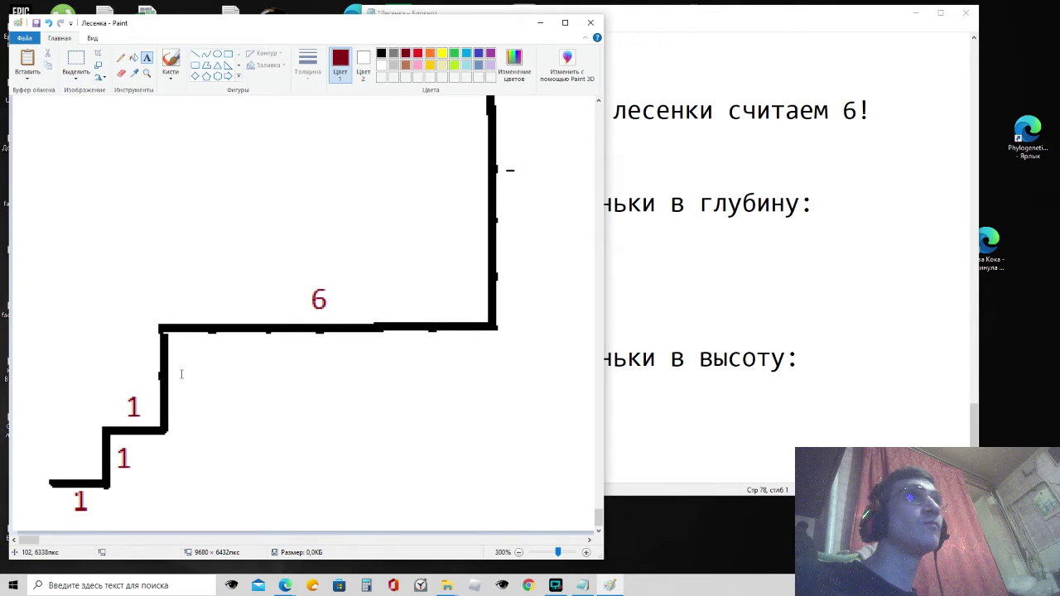
click(181, 374)
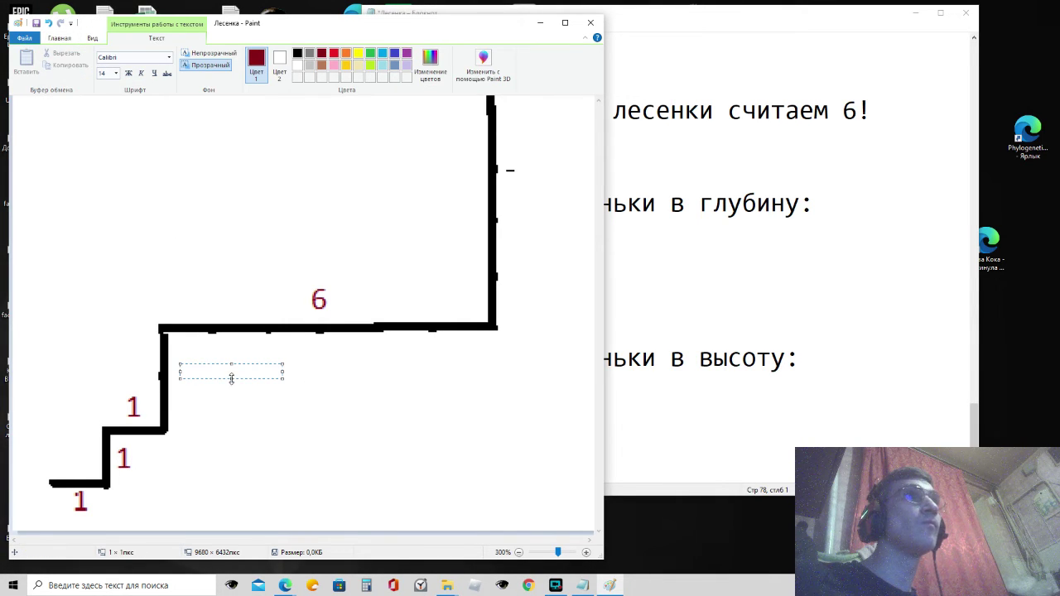
drag(232, 379, 232, 415)
text(2)
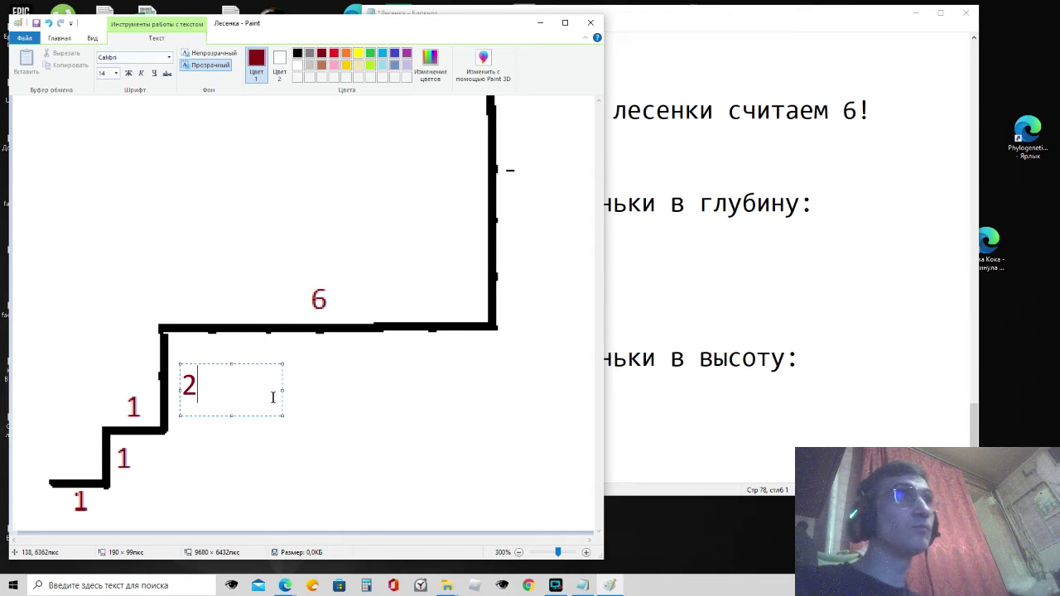
drag(250, 364, 246, 351)
click(386, 383)
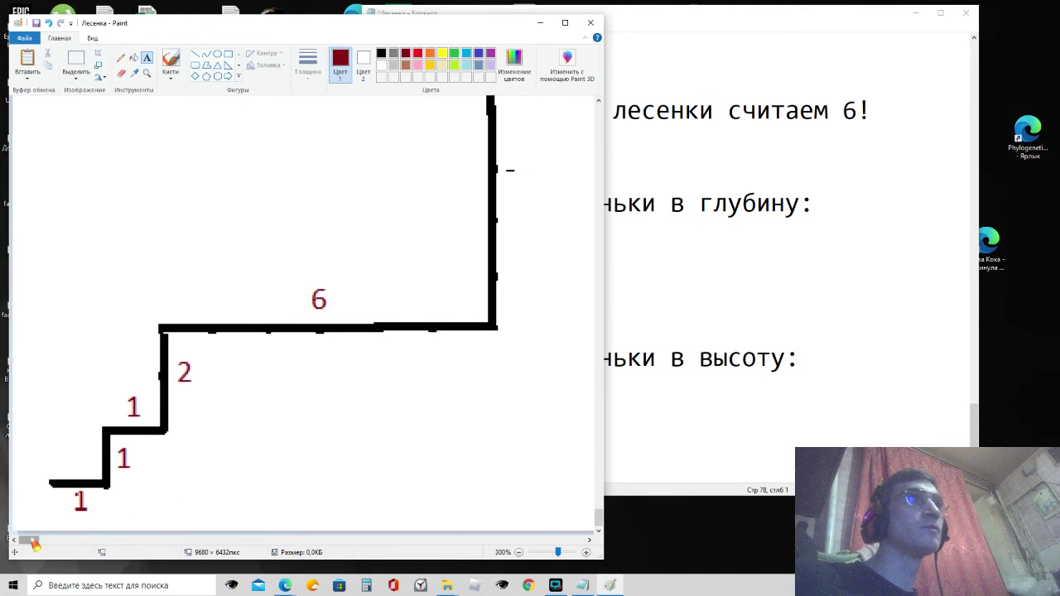
Step: Check the remaining rises along the Paint staircase and write "15" in Notepad below the line "Сложим все ступеньки в высоту:"
drag(33, 541, 44, 544)
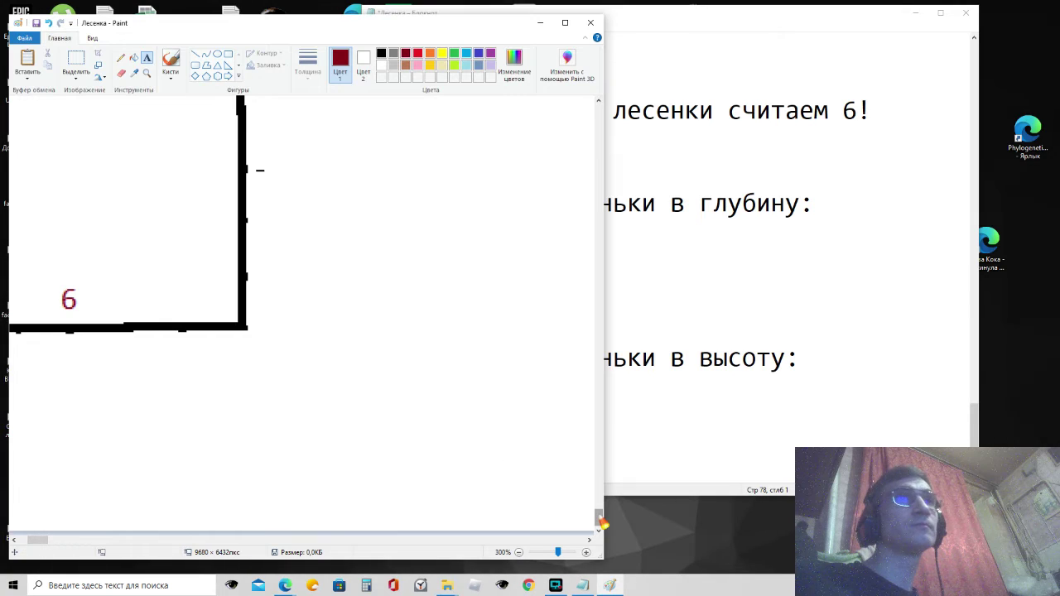
scroll(600, 520, up, 1)
drag(599, 520, 597, 499)
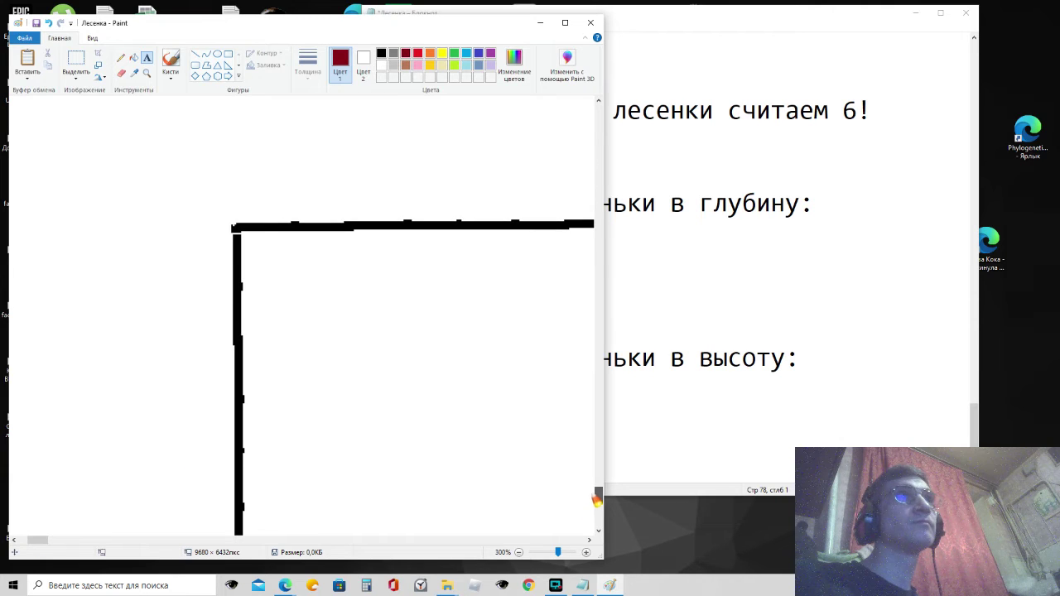
drag(38, 539, 103, 542)
click(660, 438)
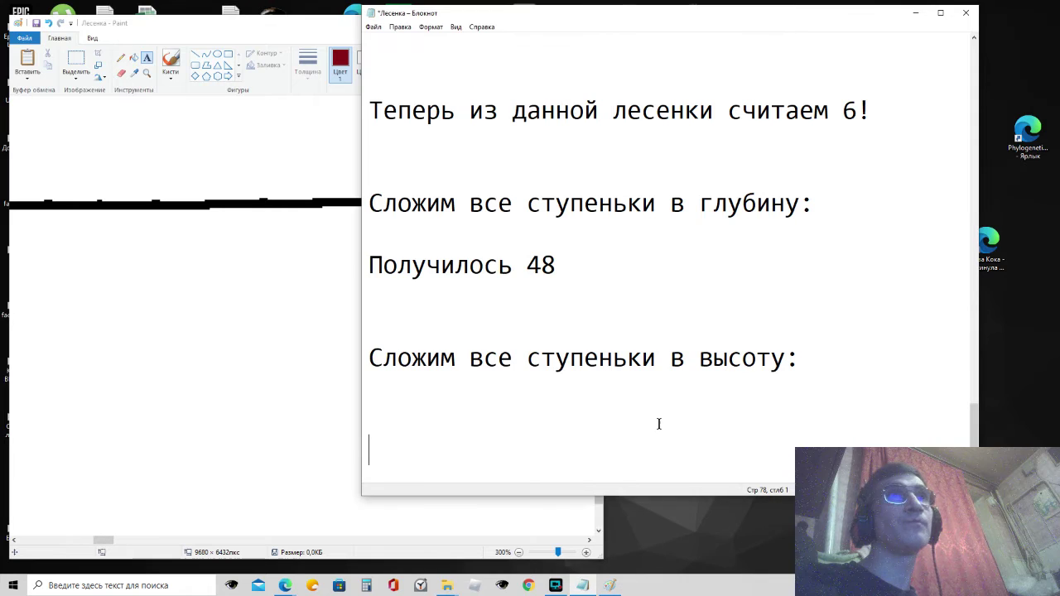
text(15)
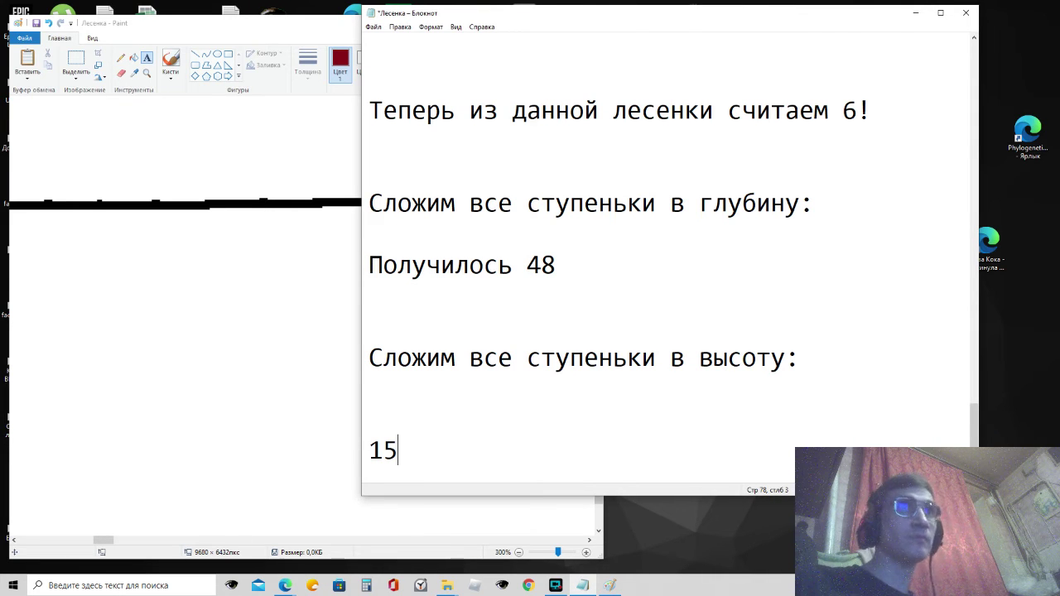
Step: Write the concluding line "Всё. 6! = 48 x 15 = 720" a few lines below the "15"
key(Return)
key(Return)
key(Return)
key(Return)
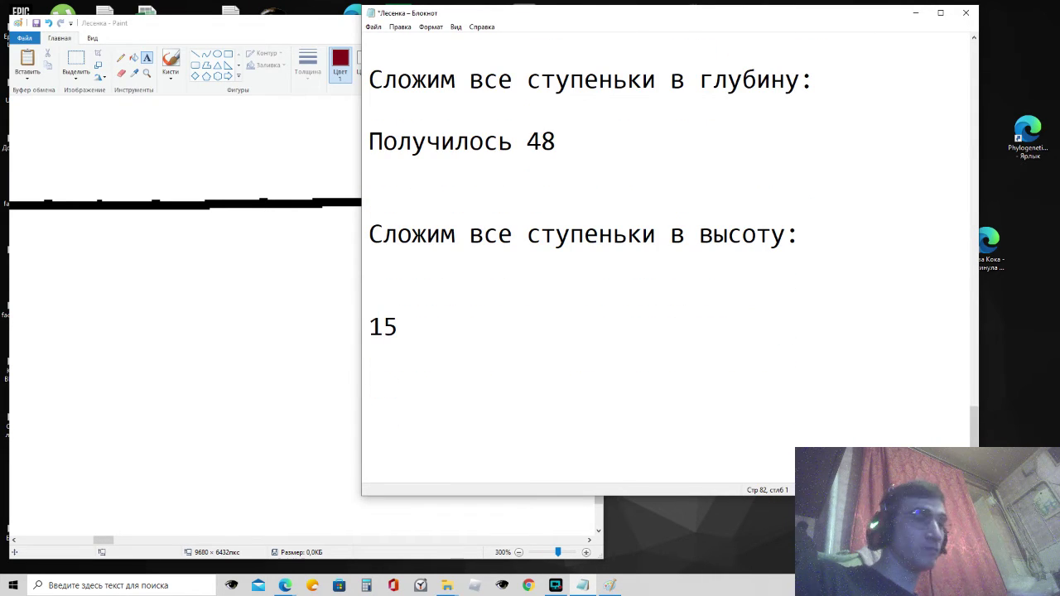
text(Всё)
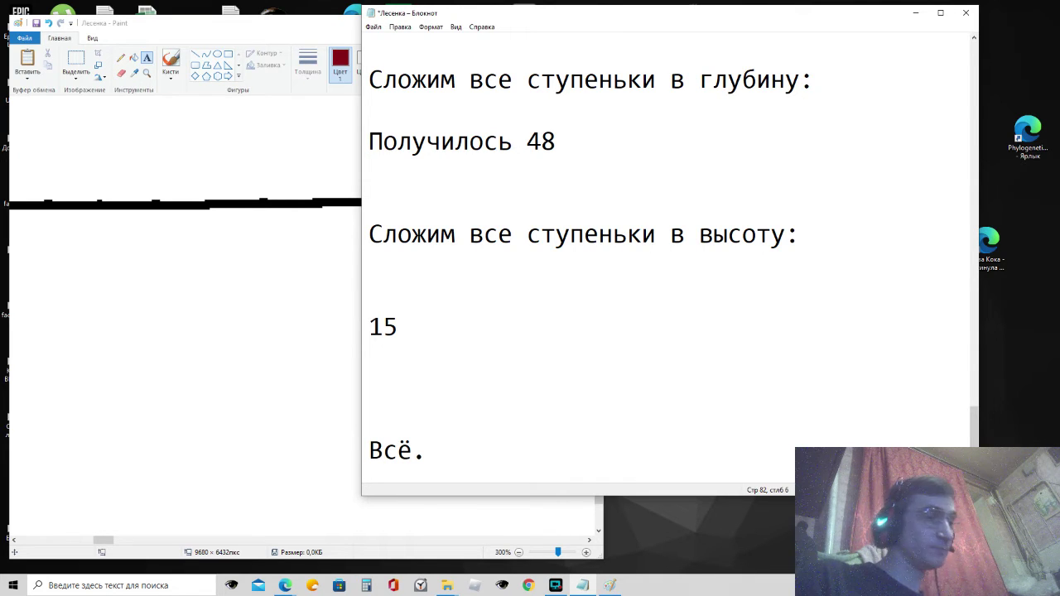
text(. 6)
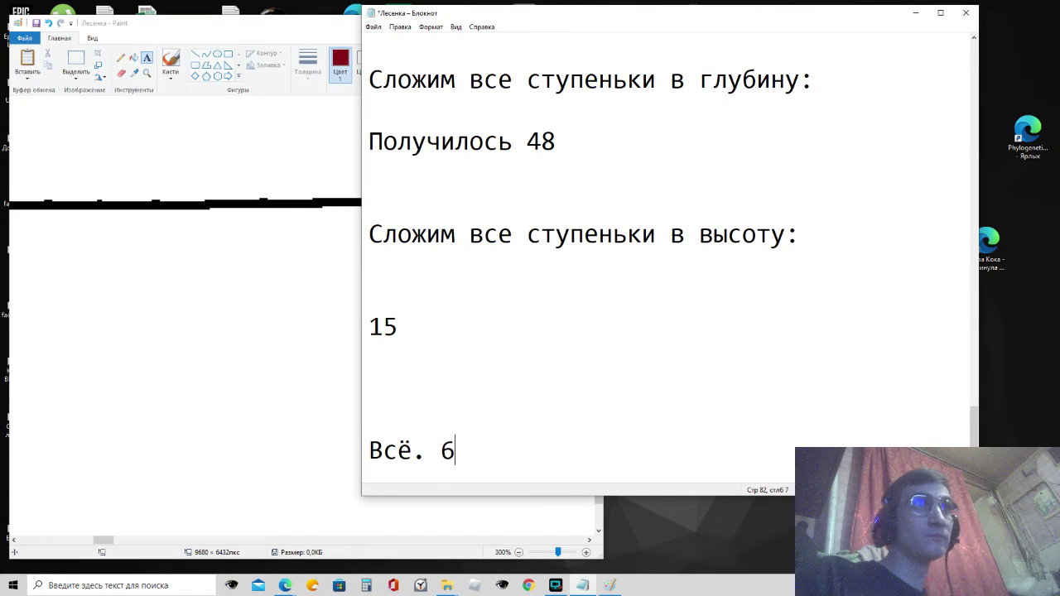
text(! = )
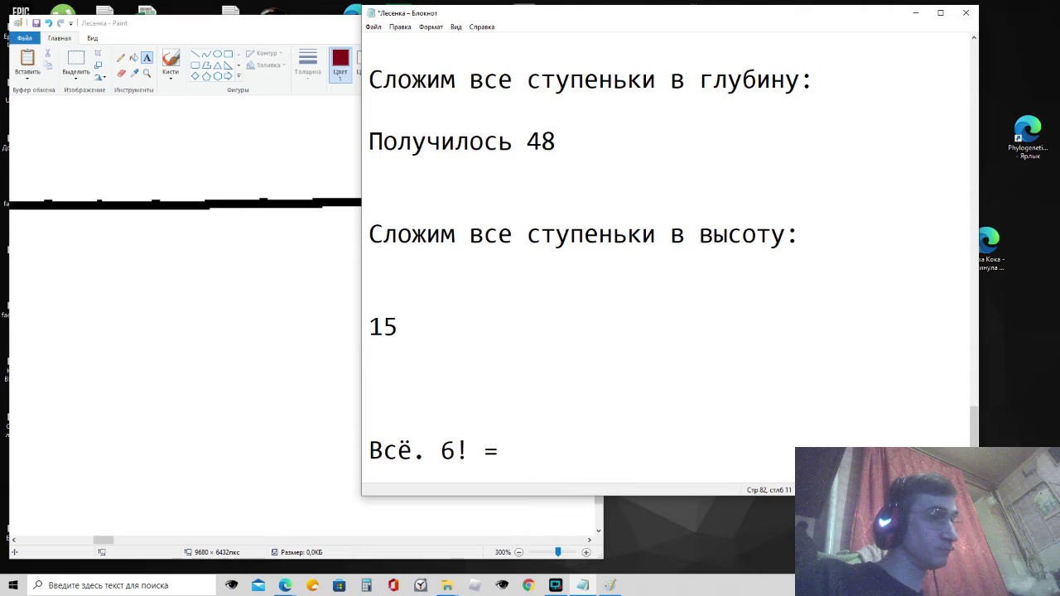
text(48 x )
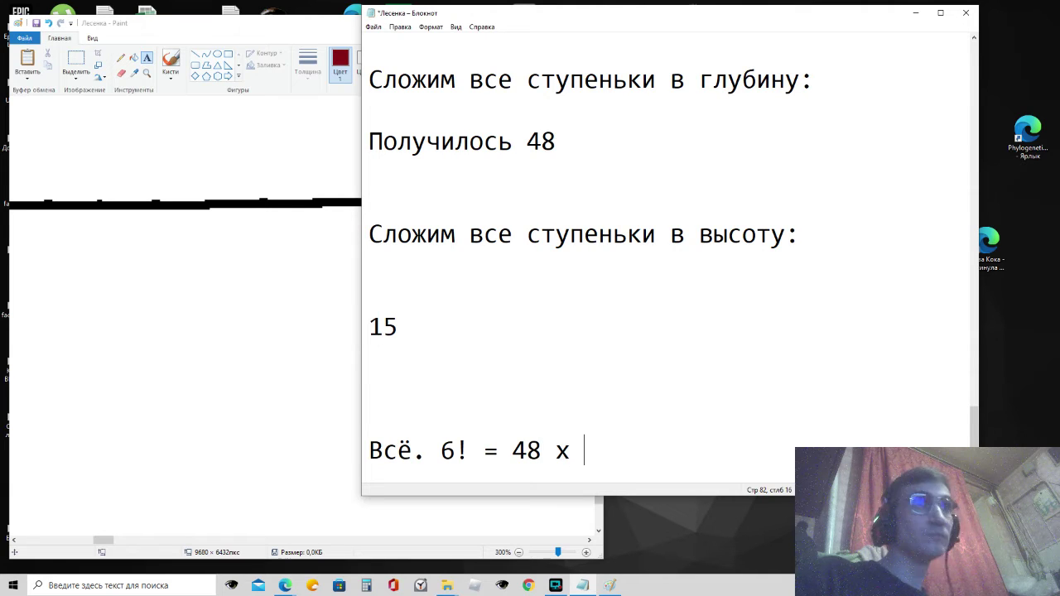
text(1)
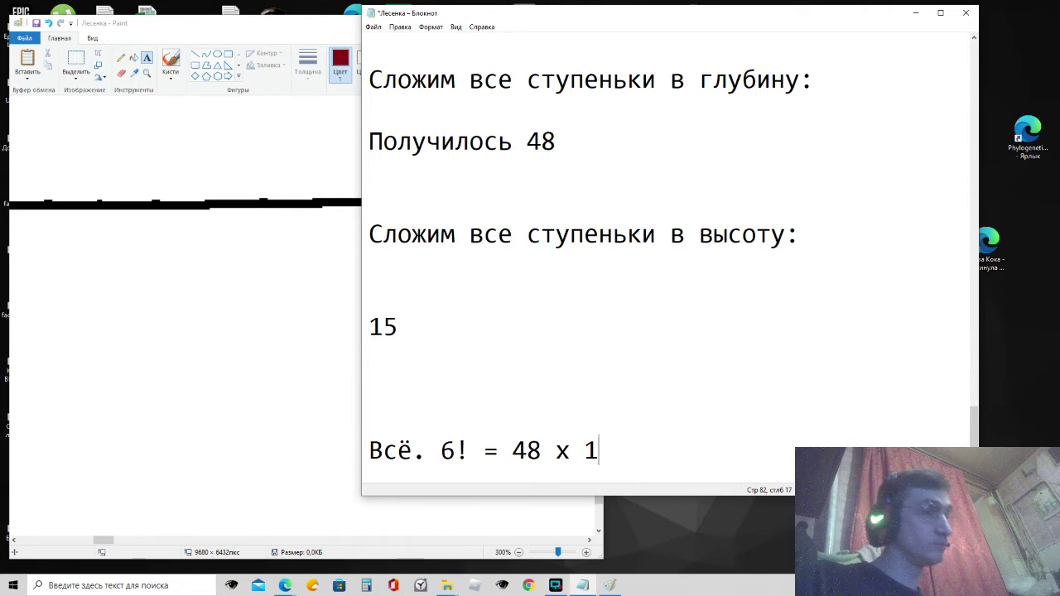
text(5 =)
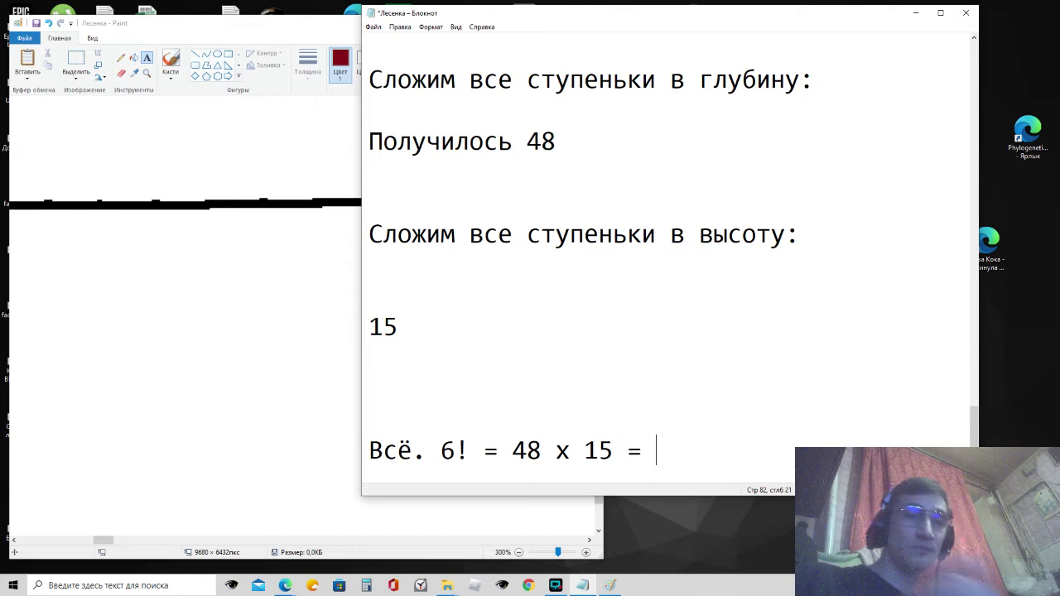
text(720)
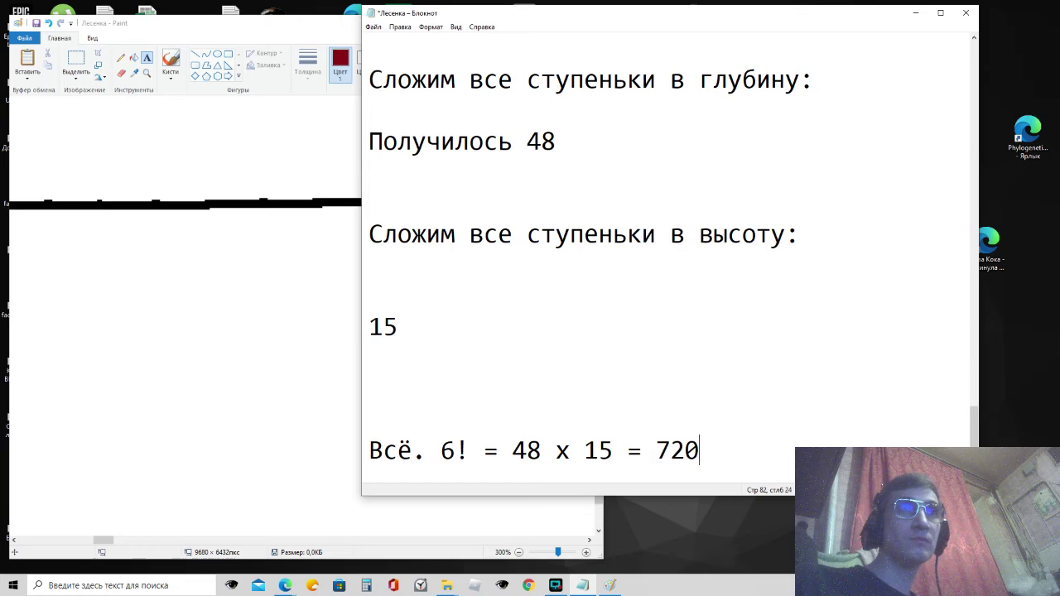
key(Return)
key(Return)
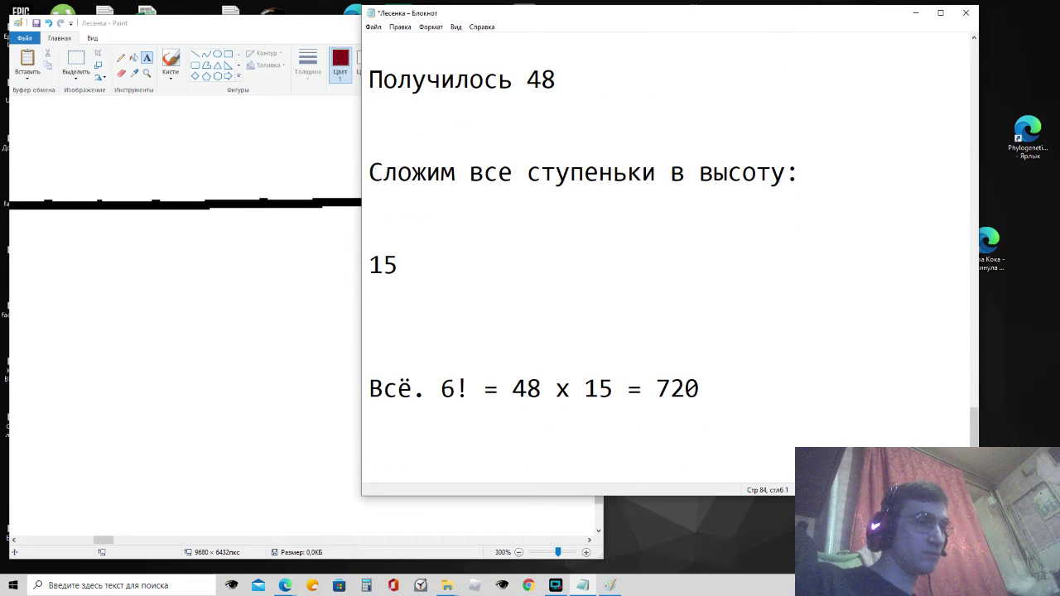
Step: Move the Notepad window over the Paint window, open Calculator in "Инженерный" mode and compute the factorial of 6
drag(754, 21, 439, 21)
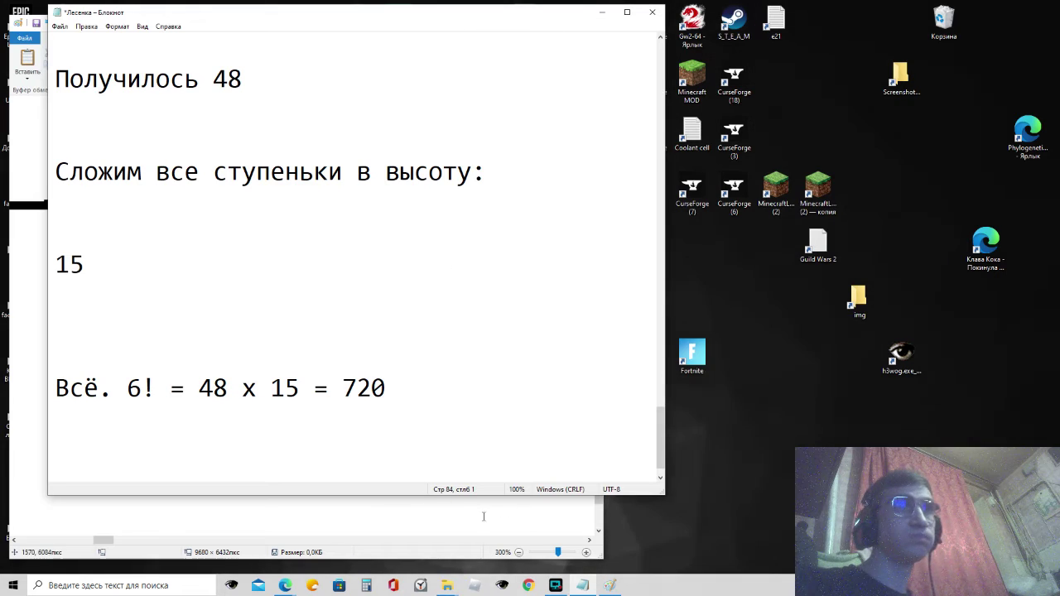
click(366, 585)
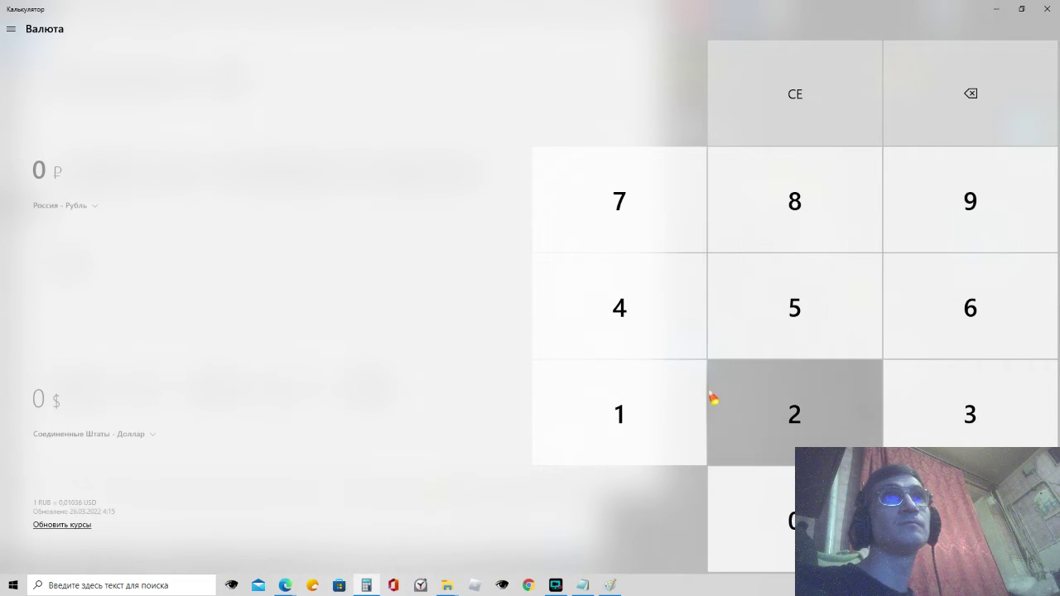
click(11, 29)
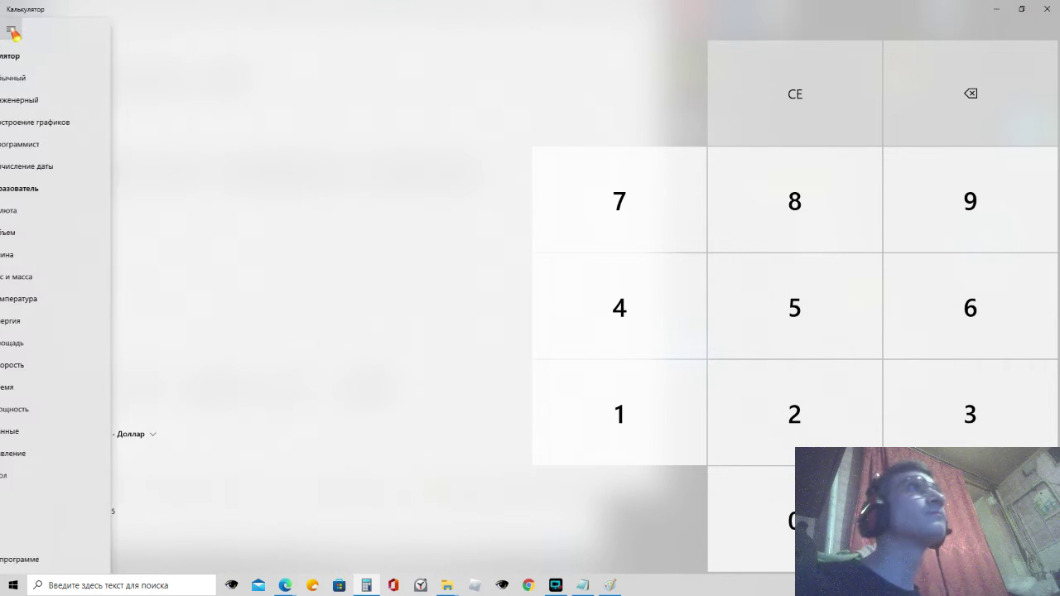
click(37, 103)
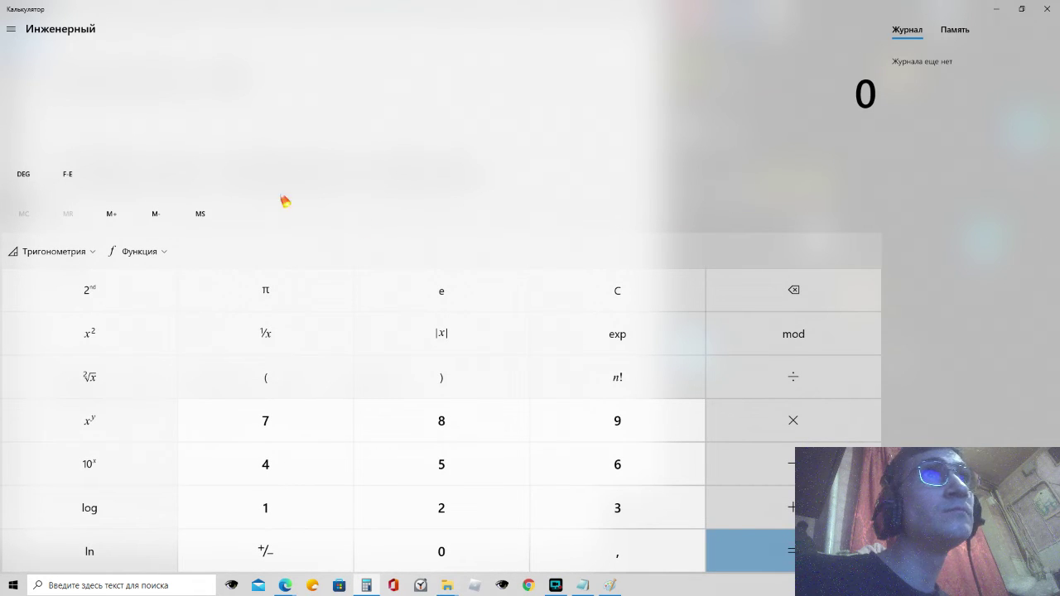
click(626, 468)
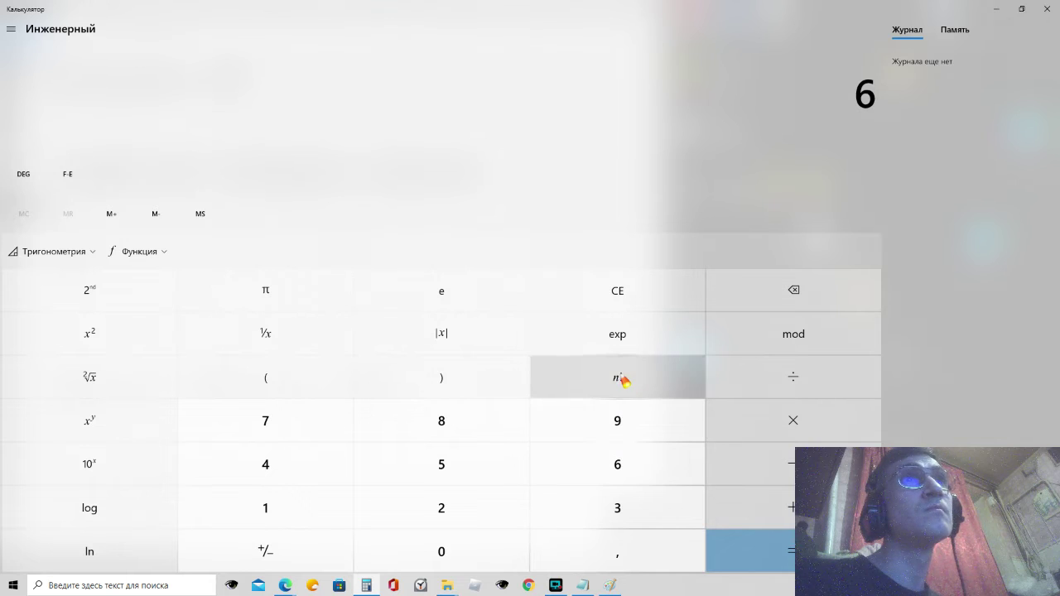
click(623, 379)
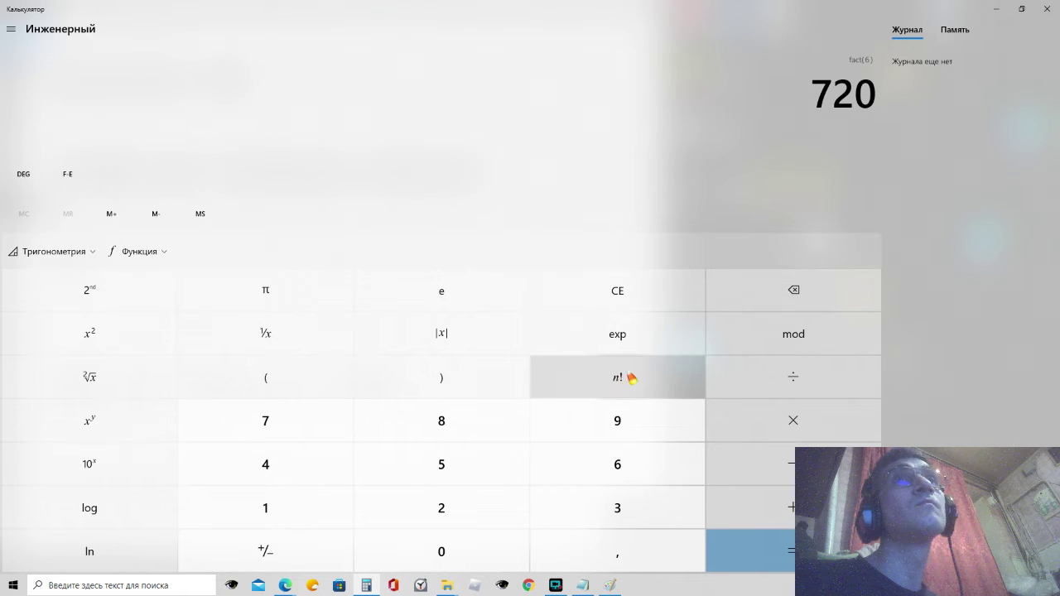
Step: Take the Calculator window out of full screen, move it aside and return to the Notepad notes
click(1022, 9)
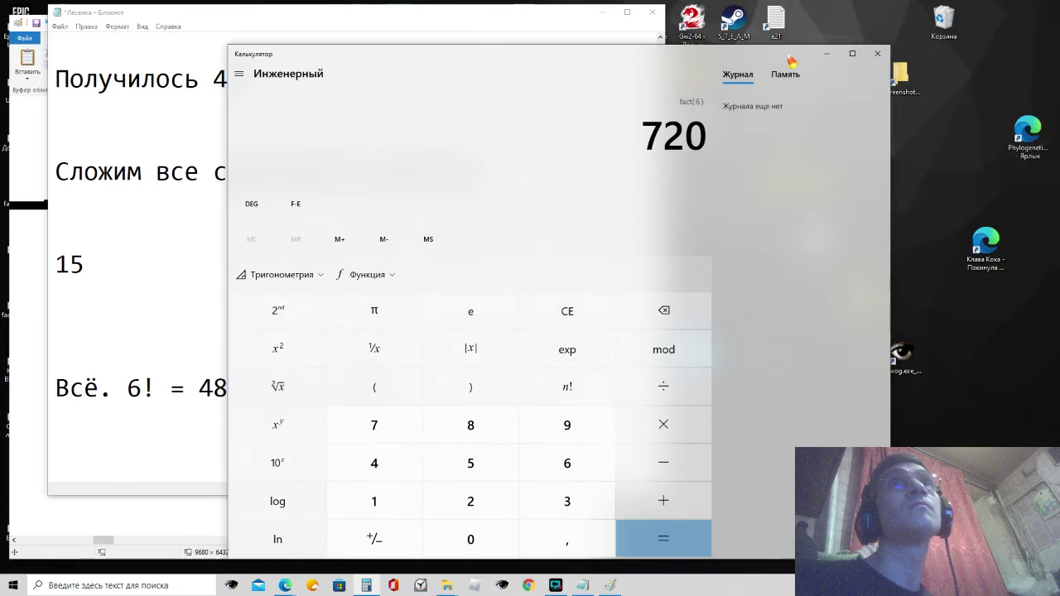
drag(786, 58, 473, 71)
click(502, 72)
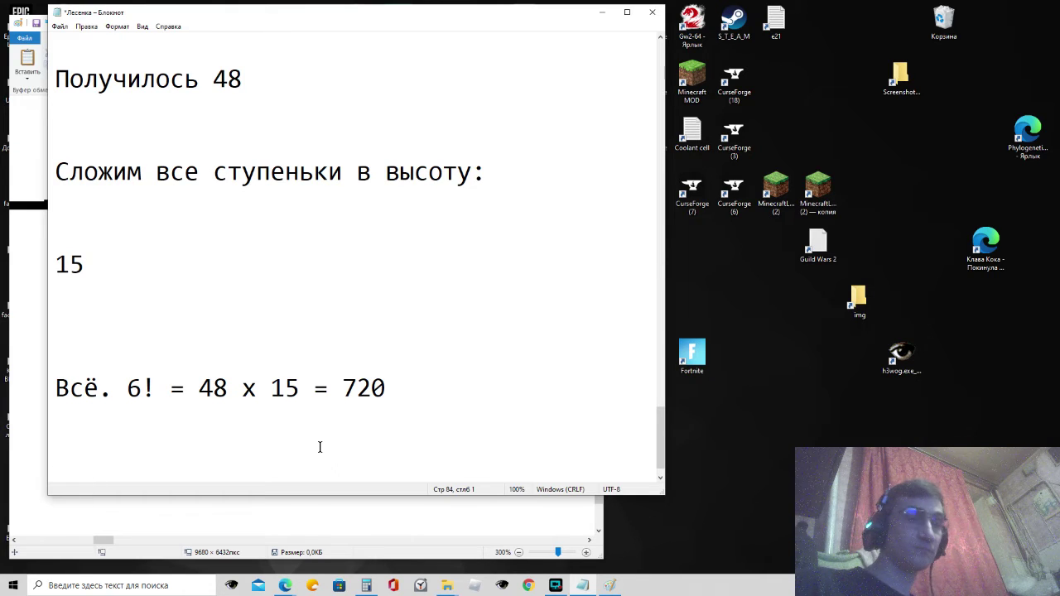
Step: Write the line "Теперь без масштаба. Схематично." in the notes below the 6! conclusion
key(Return)
text(Te)
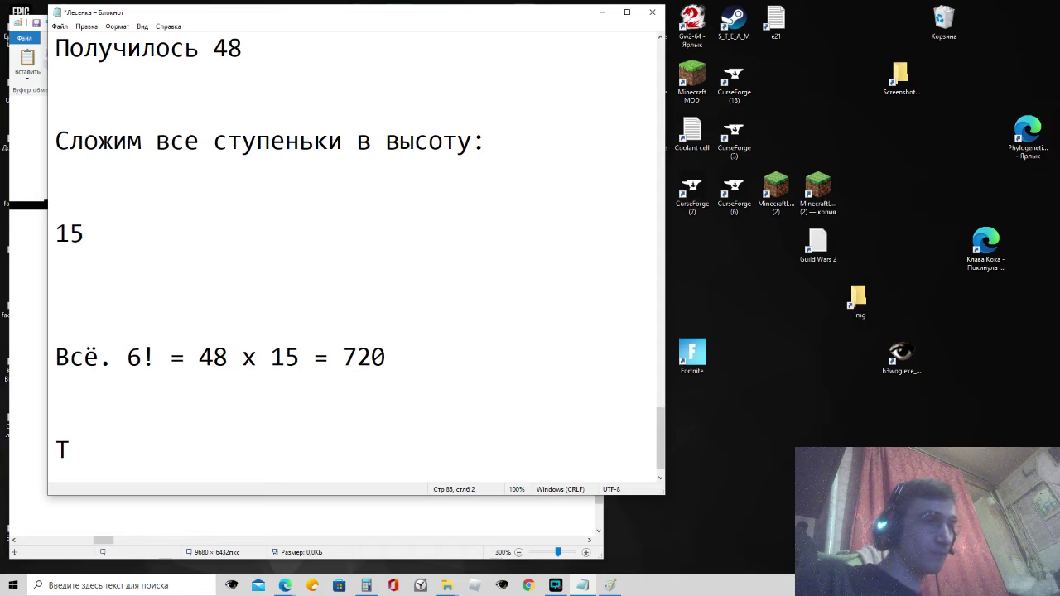
text(перь)
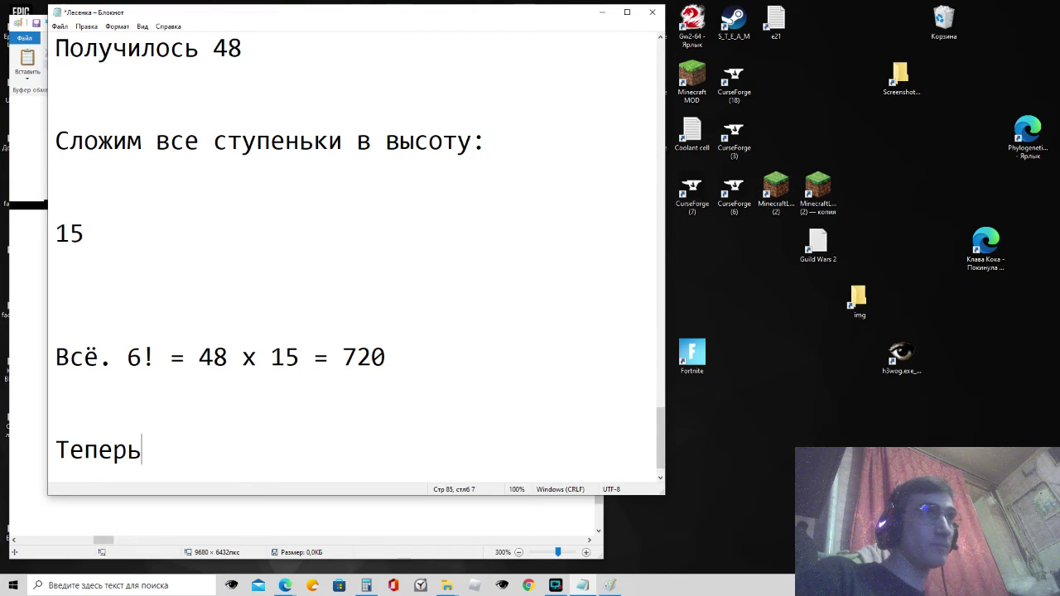
text( без )
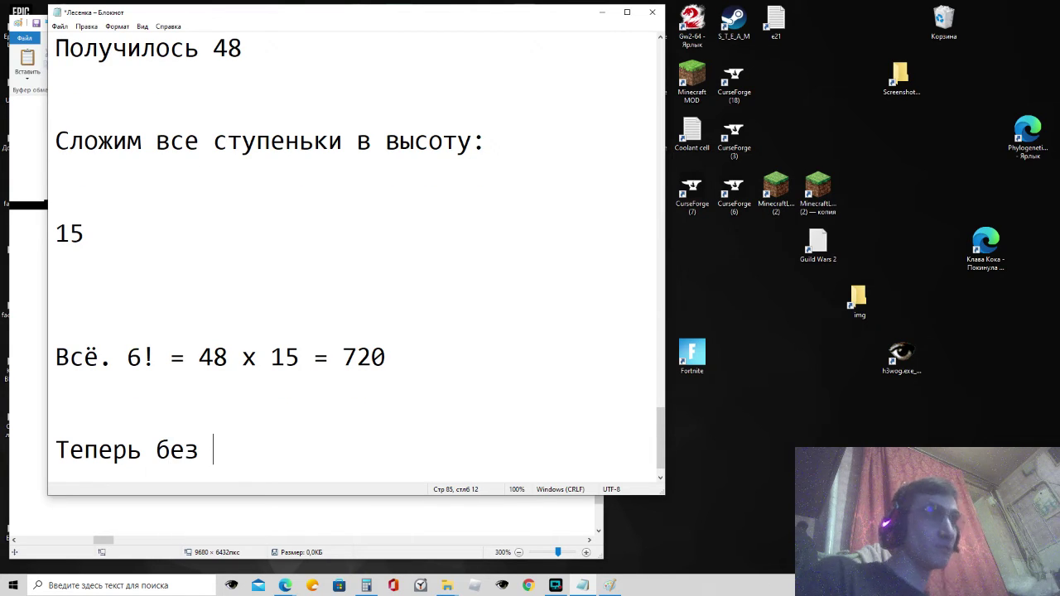
text(масшт)
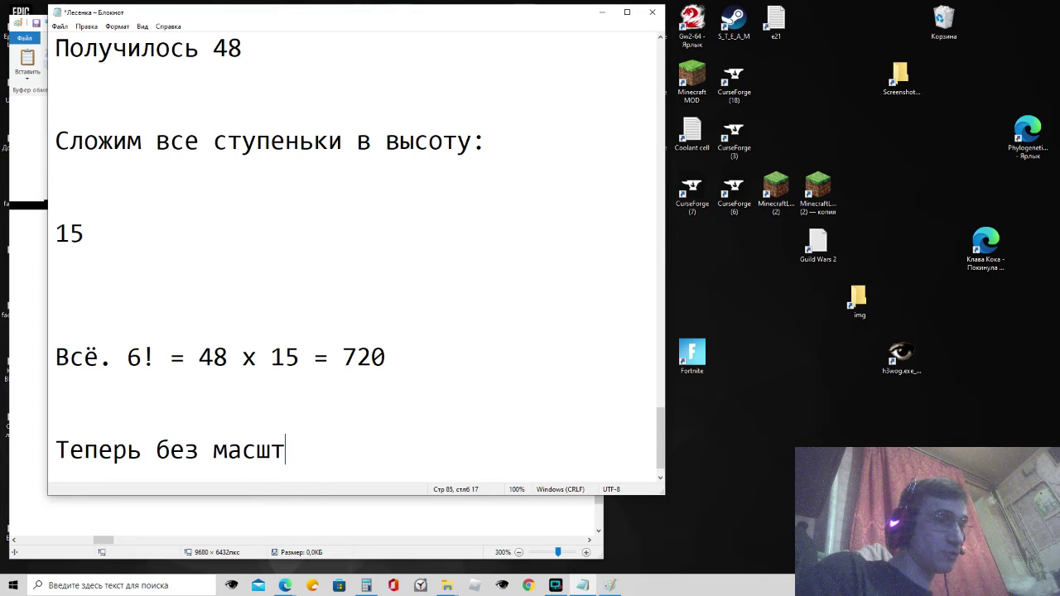
text(аба)
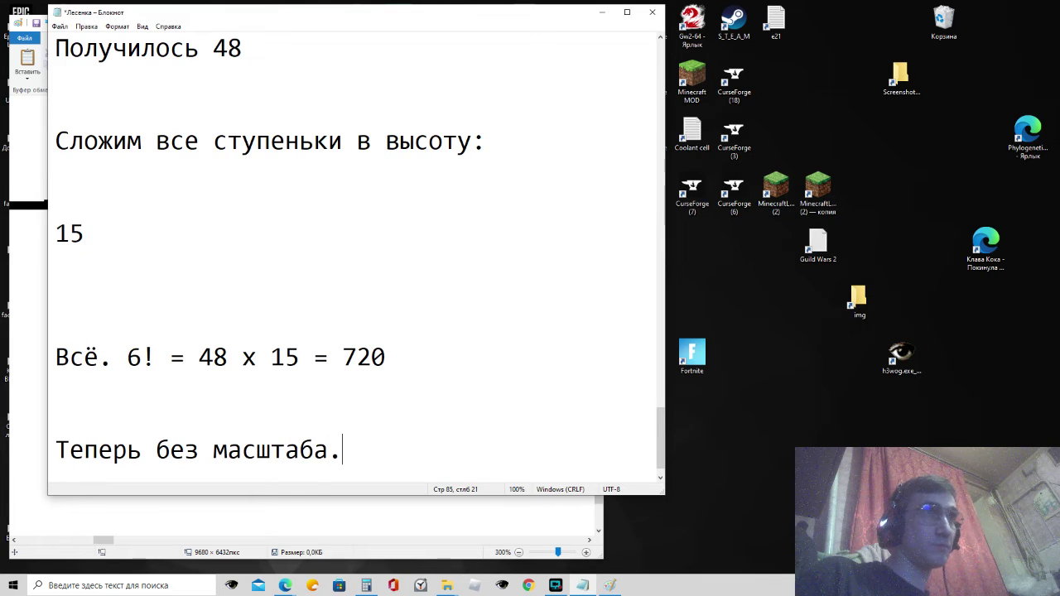
text(. Сх)
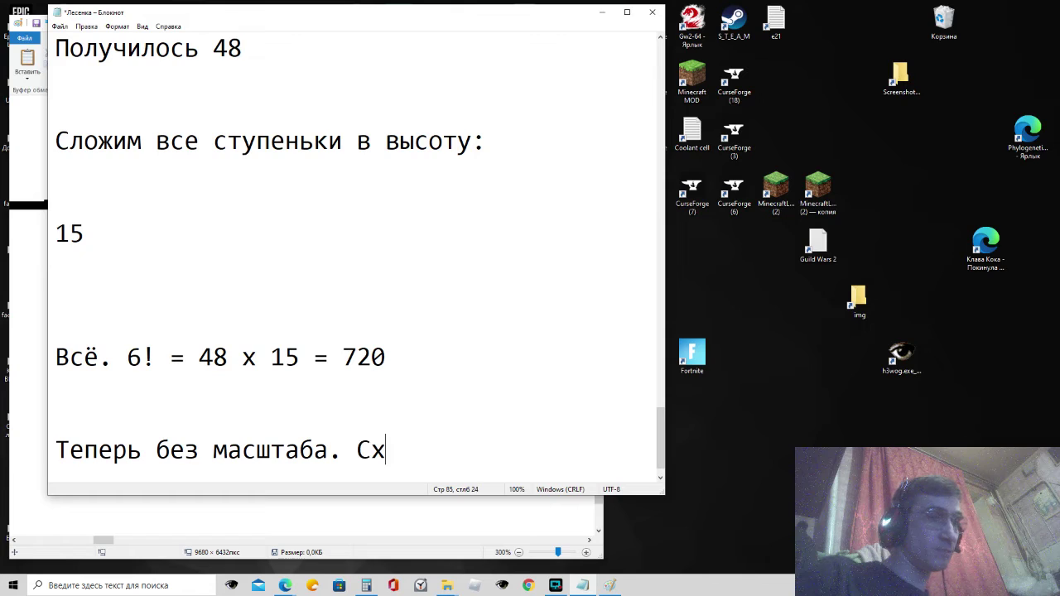
text(ематично.)
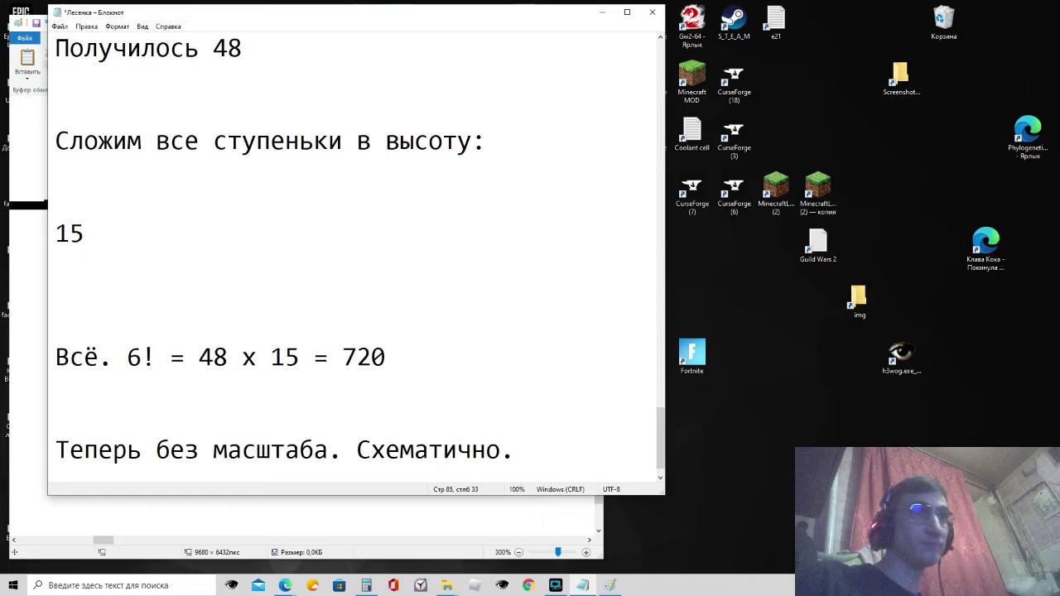
Step: Add the line "Первая линия - глубина ступеньки. 1!" a few lines below the "Схематично" sentence
key(Return)
key(Return)
key(Return)
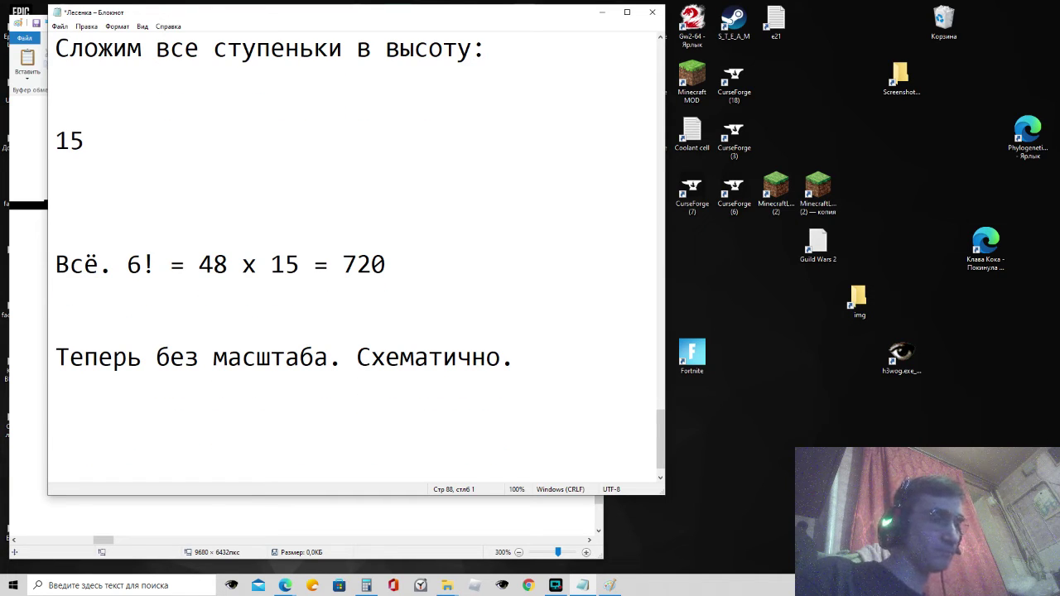
text(Перва)
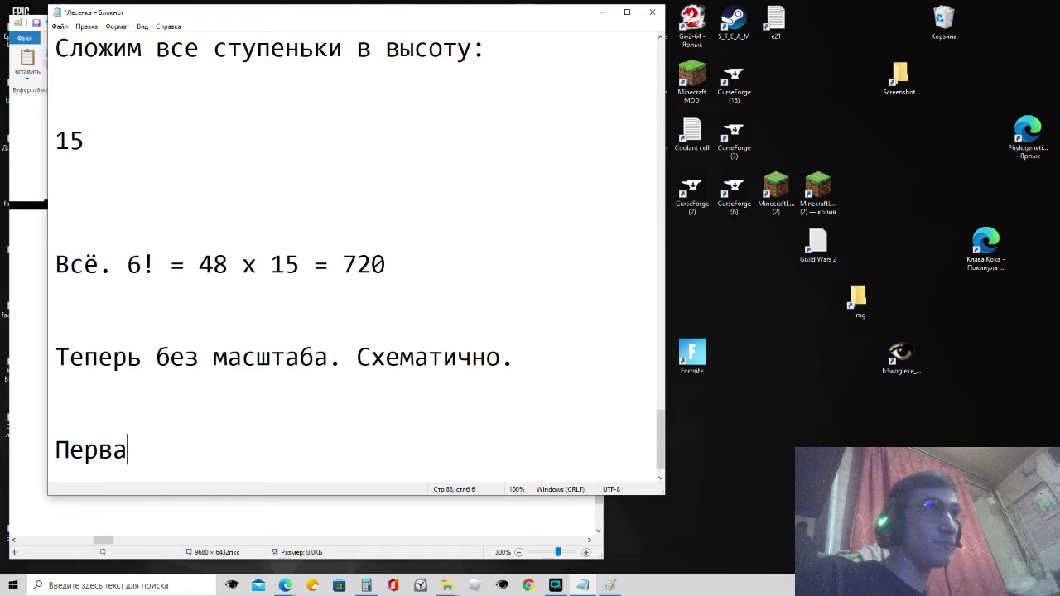
text(я)
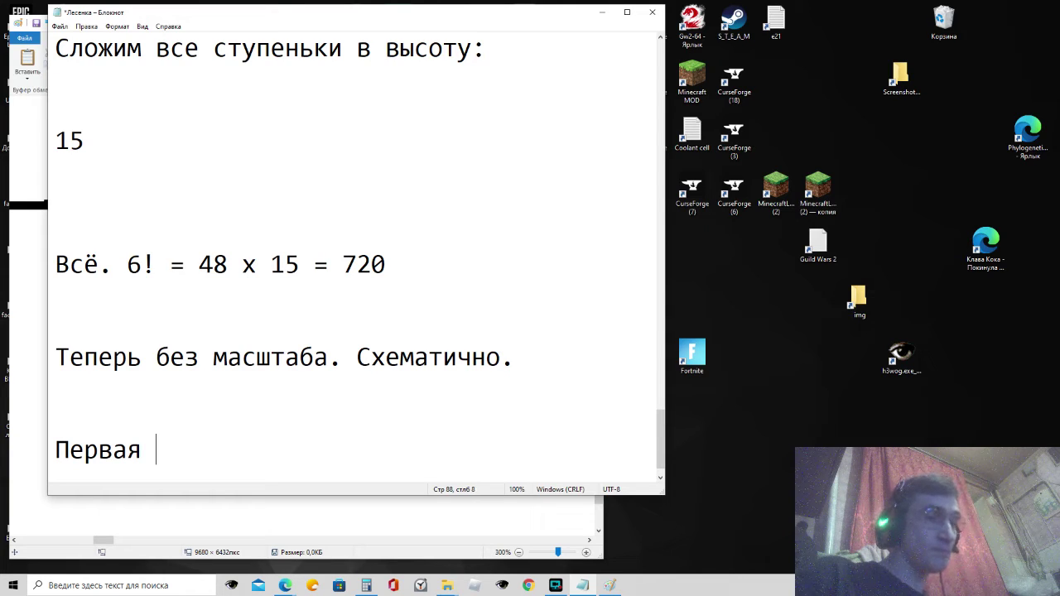
text( линия)
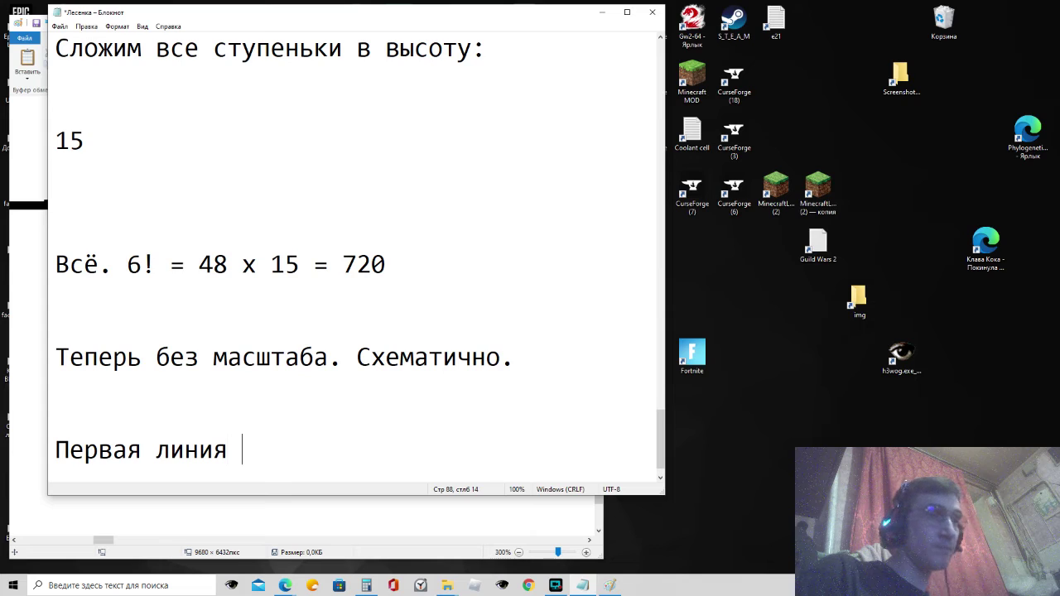
text(- глуби)
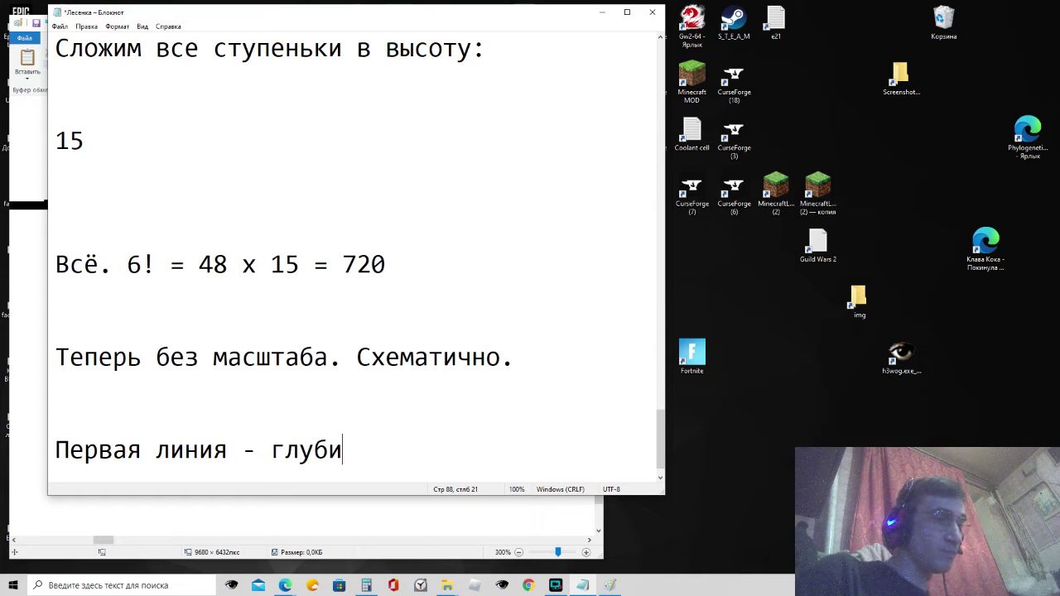
text(на сту)
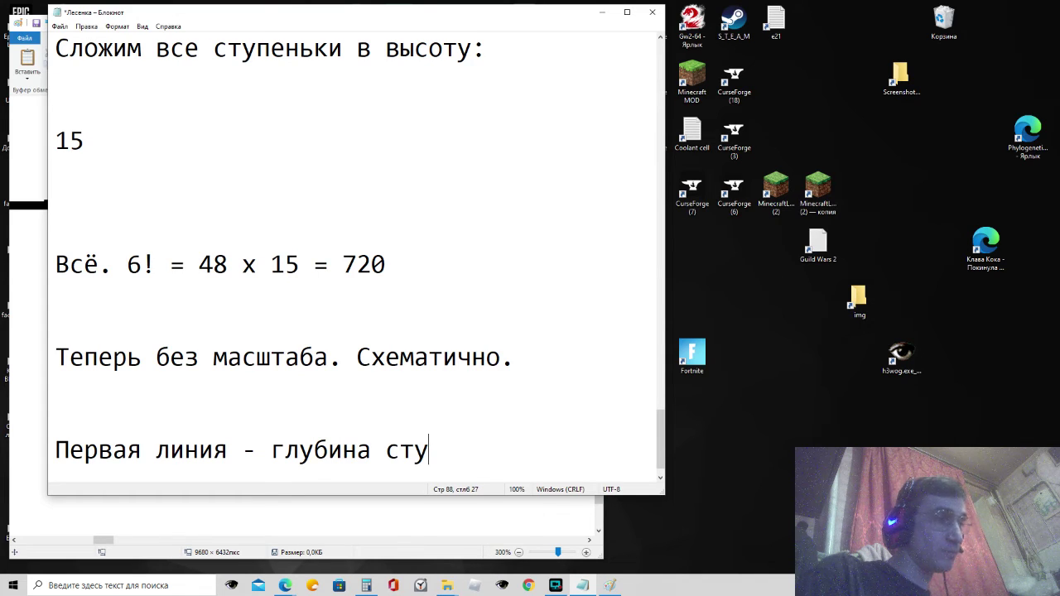
text(пень)
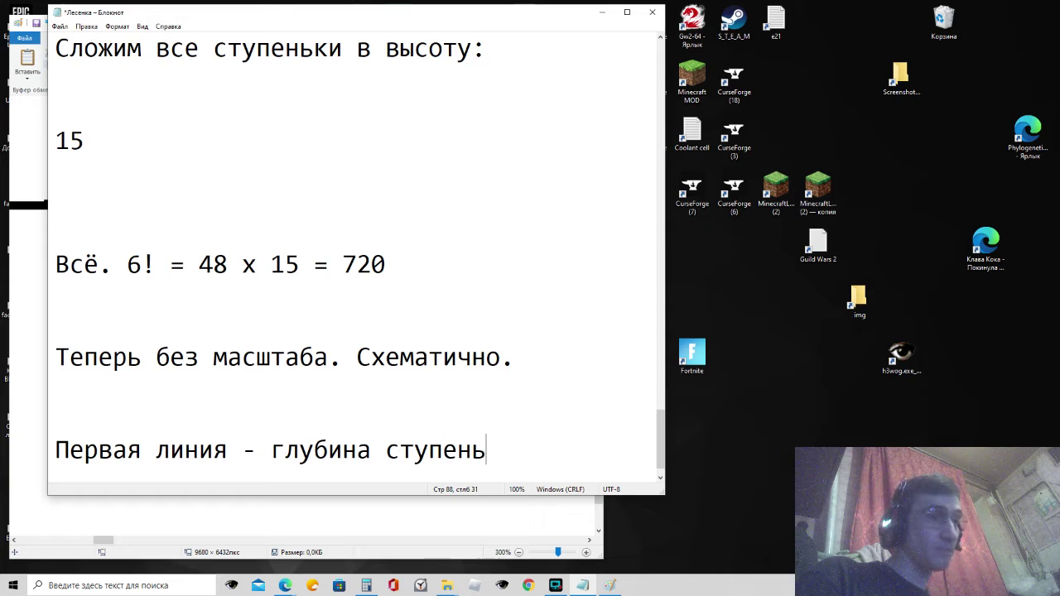
text(ки)
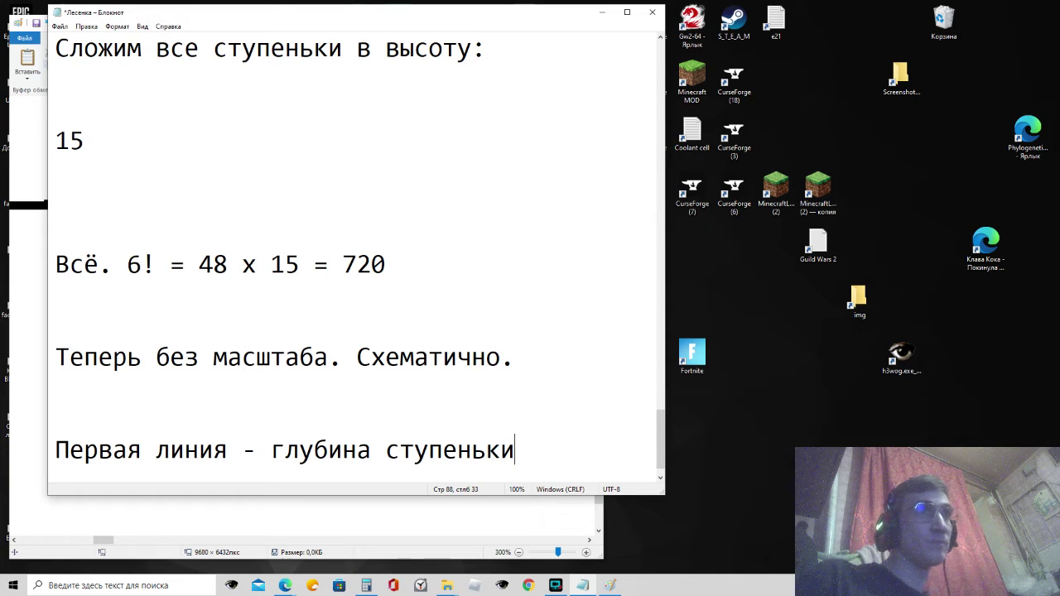
text(. 1!)
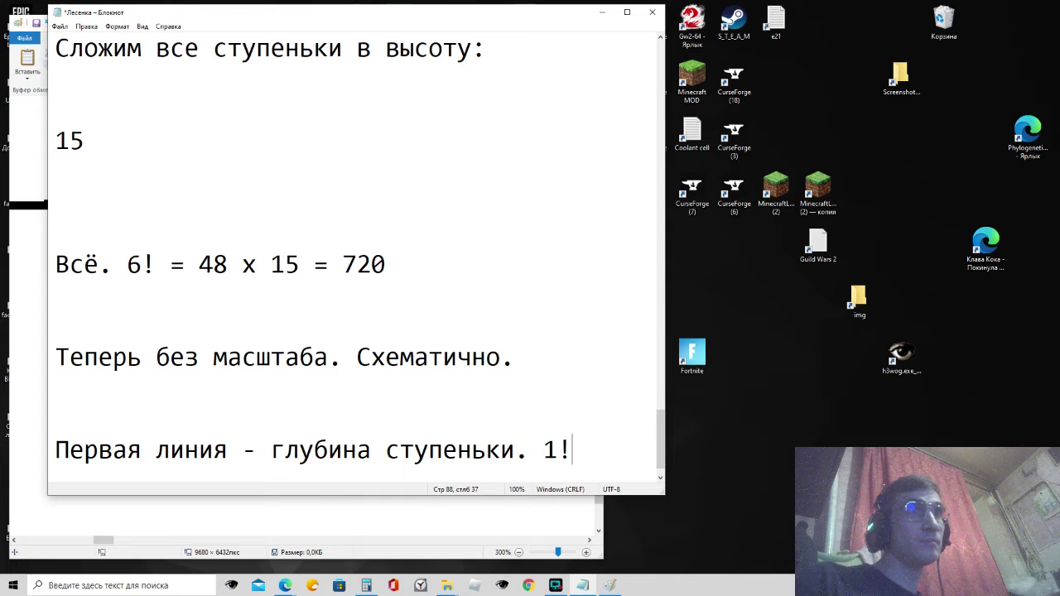
Step: Put Notepad away and shrink the Paint canvas from its corner to about 1544 × 2792 px
click(602, 12)
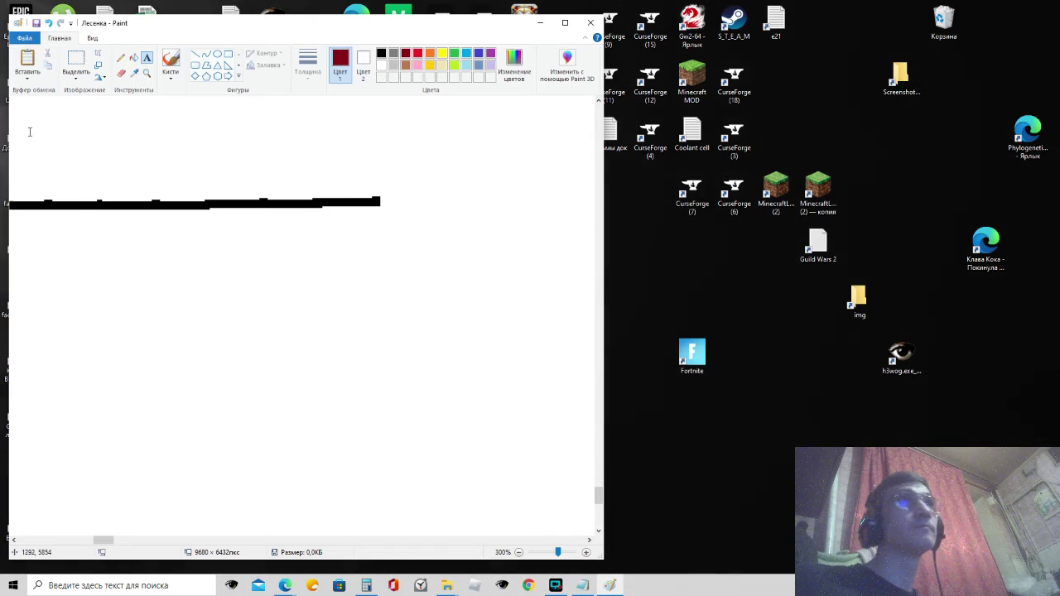
click(92, 38)
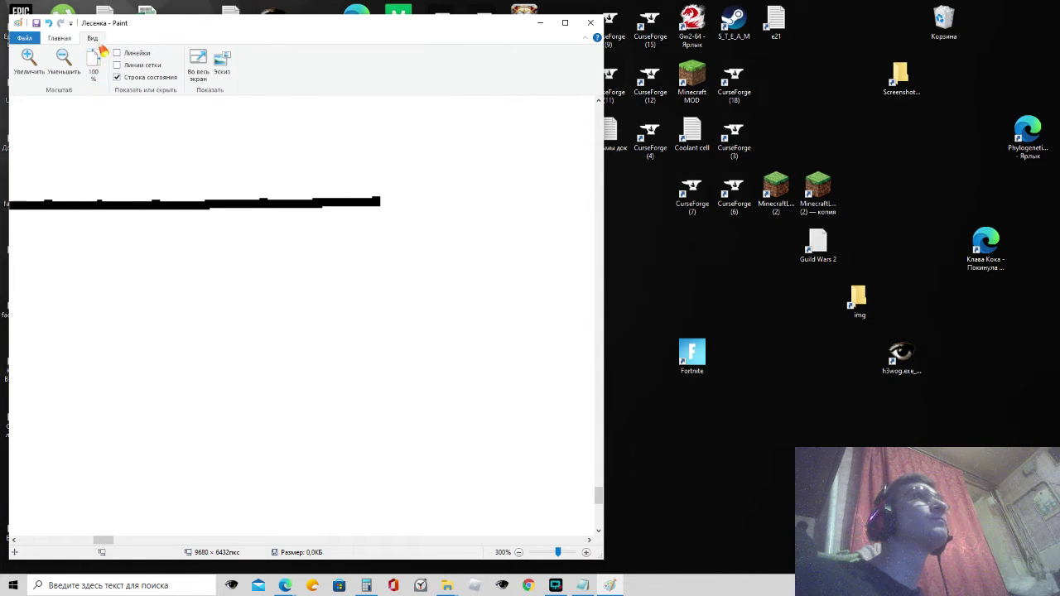
click(72, 73)
click(72, 73)
click(66, 73)
click(66, 73)
click(57, 73)
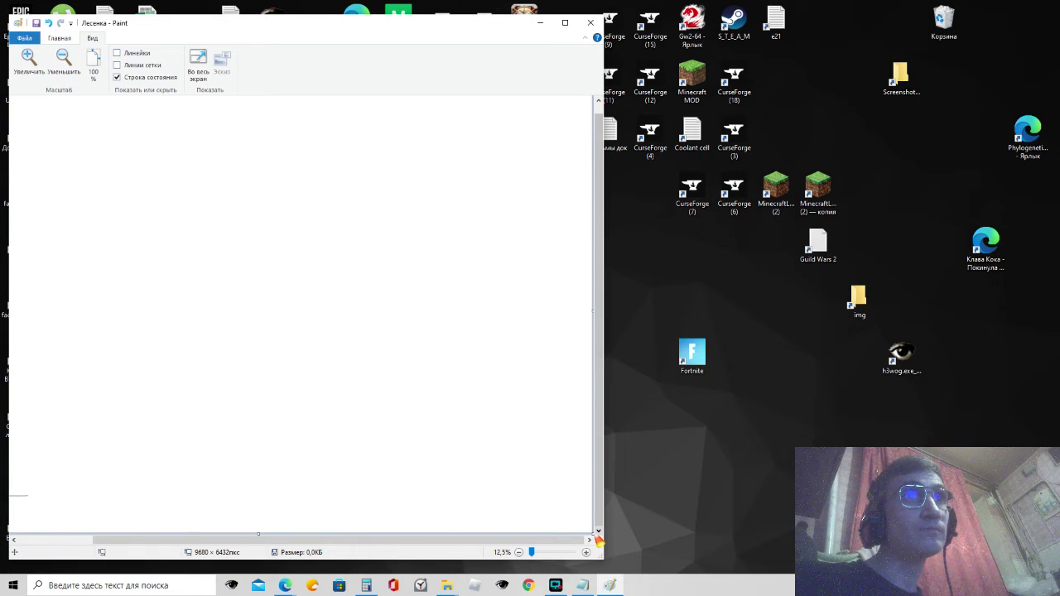
drag(593, 531, 120, 291)
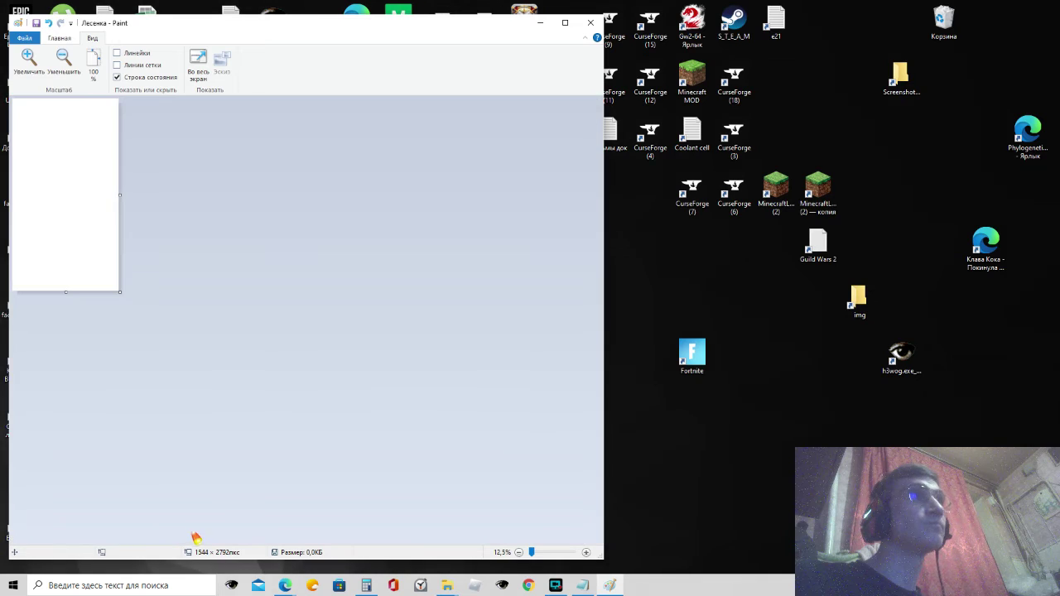
Step: Reduce the blank canvas further to about 1050 × 2507 px and set the zoom to 200%
click(28, 64)
click(29, 65)
click(28, 65)
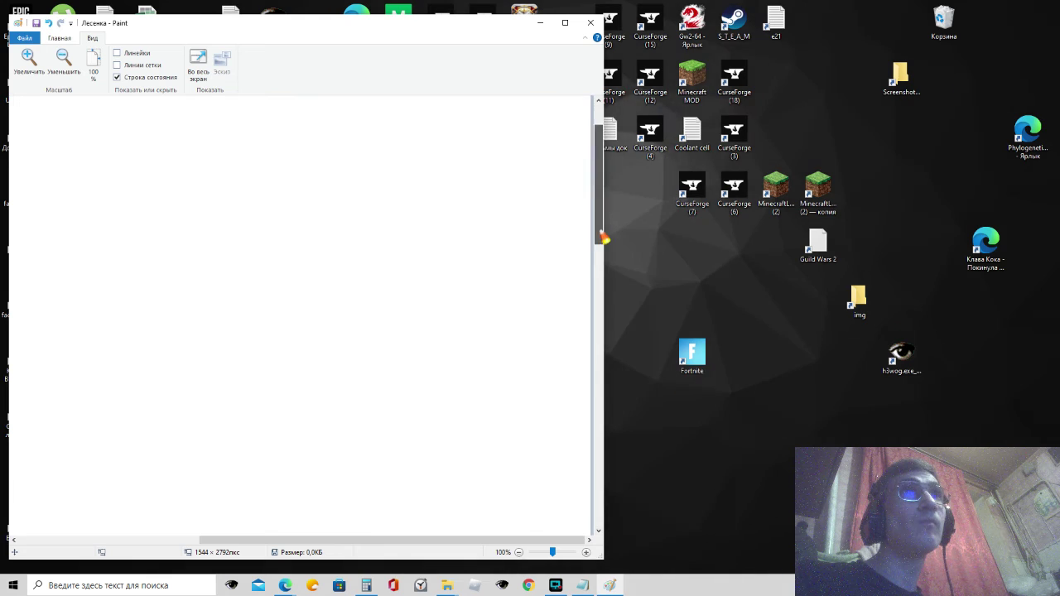
drag(600, 232, 315, 380)
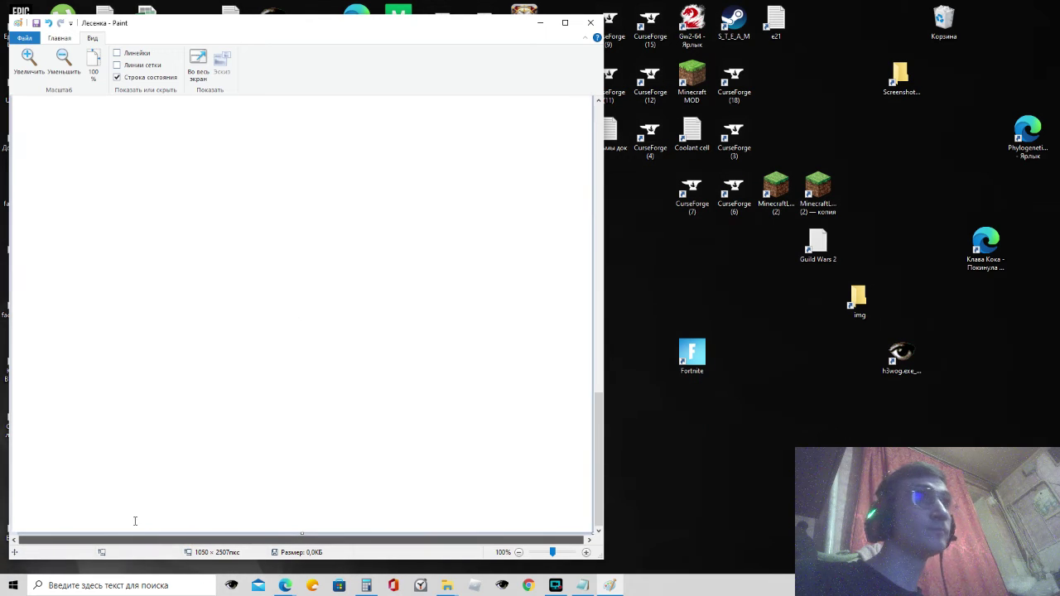
click(29, 58)
click(81, 199)
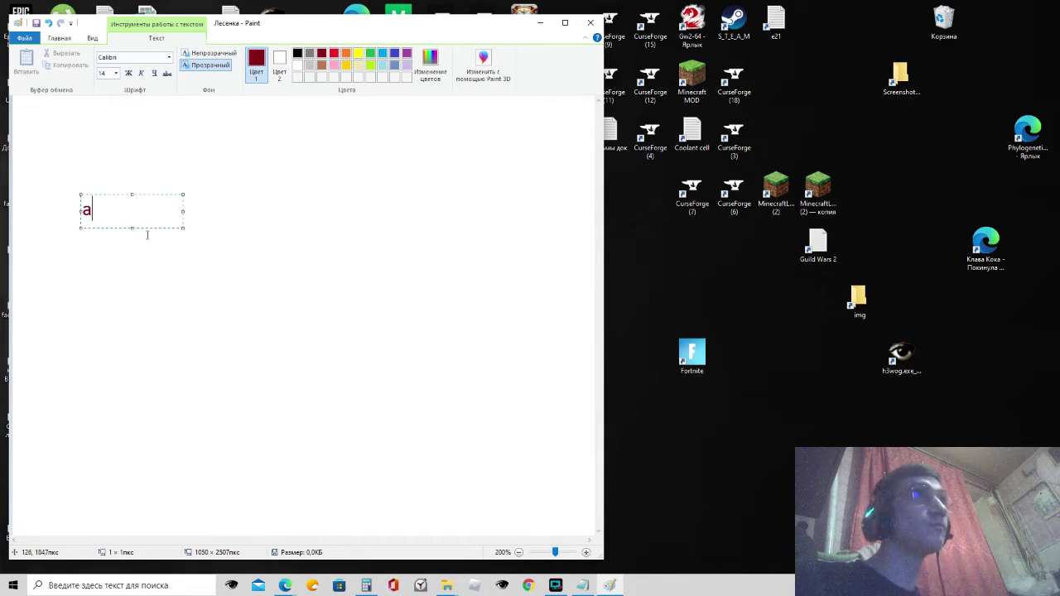
key(shift+Right)
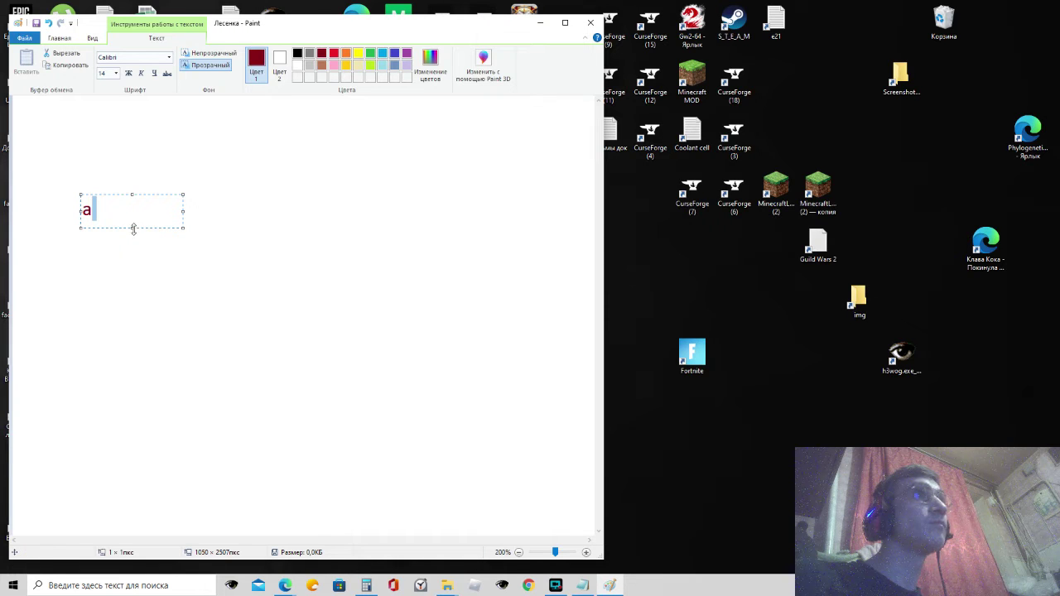
drag(132, 227, 131, 260)
text(б)
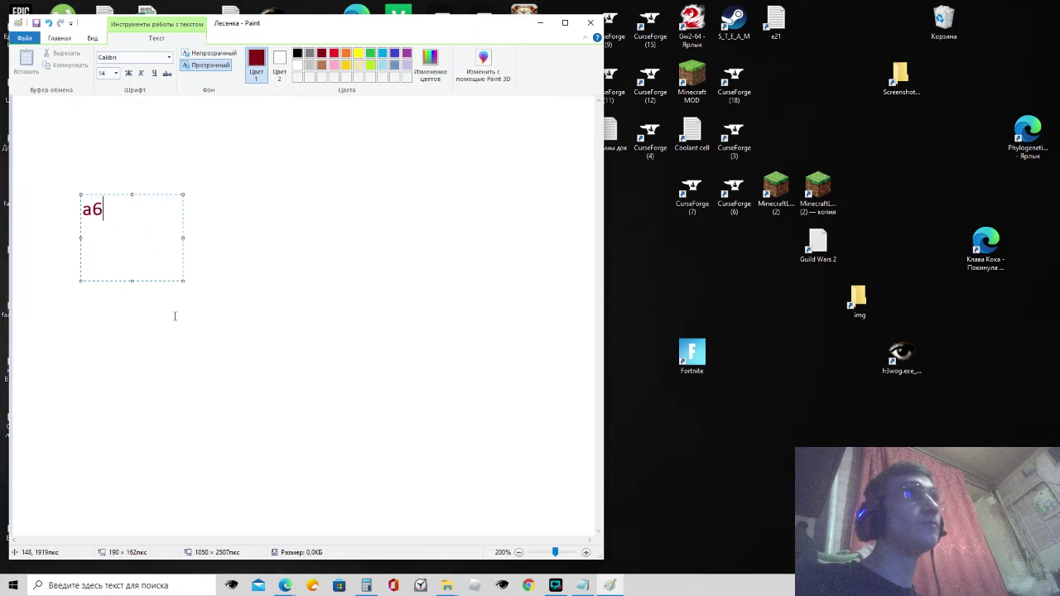
click(208, 221)
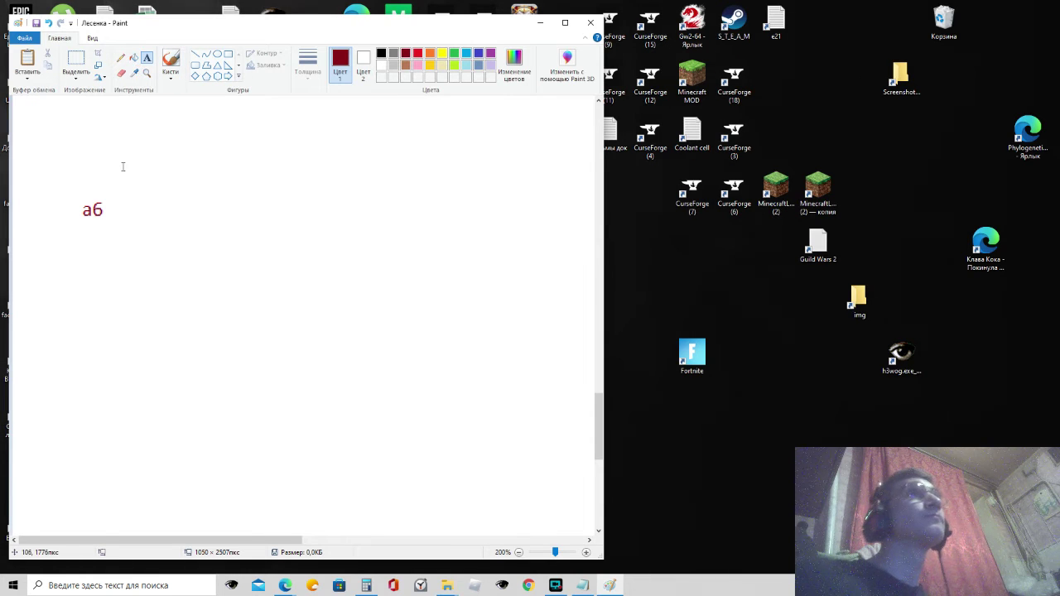
click(75, 63)
drag(55, 165, 182, 284)
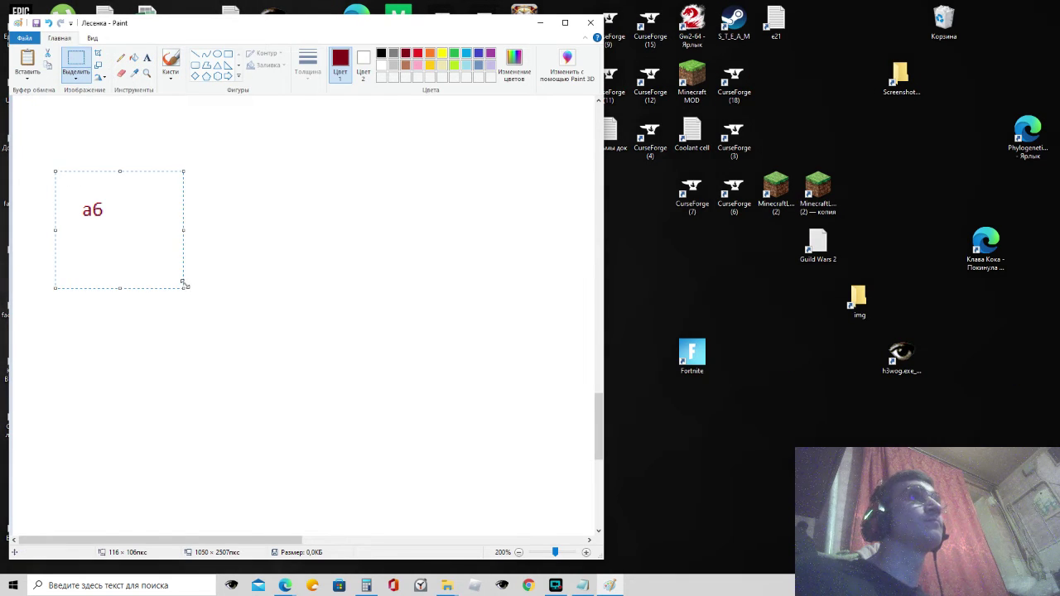
key(Delete)
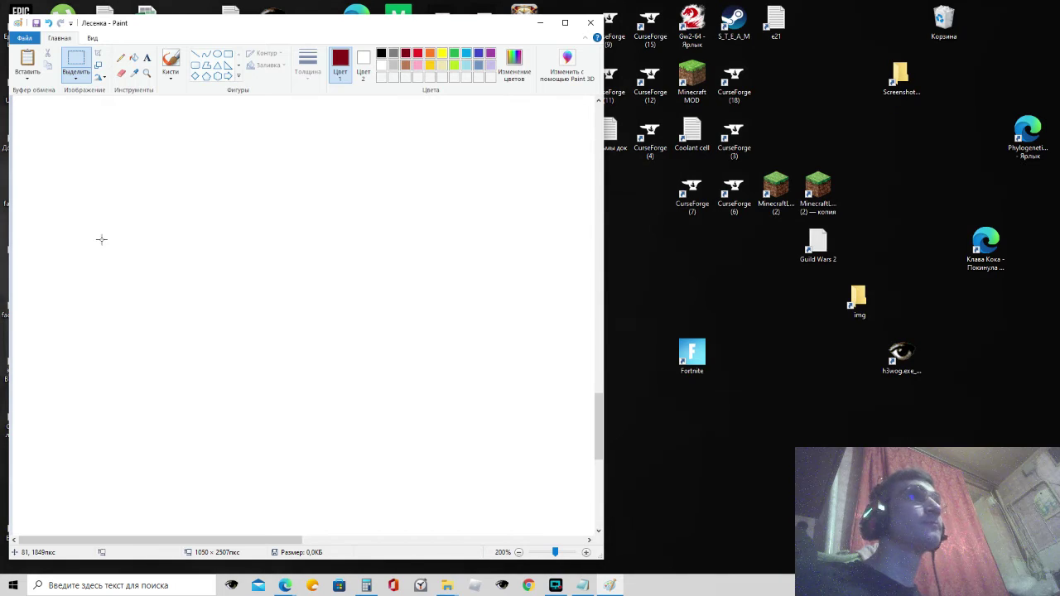
Step: Draw a black horizontal line about 56 px long near the canvas's left edge as the first step's depth
click(196, 55)
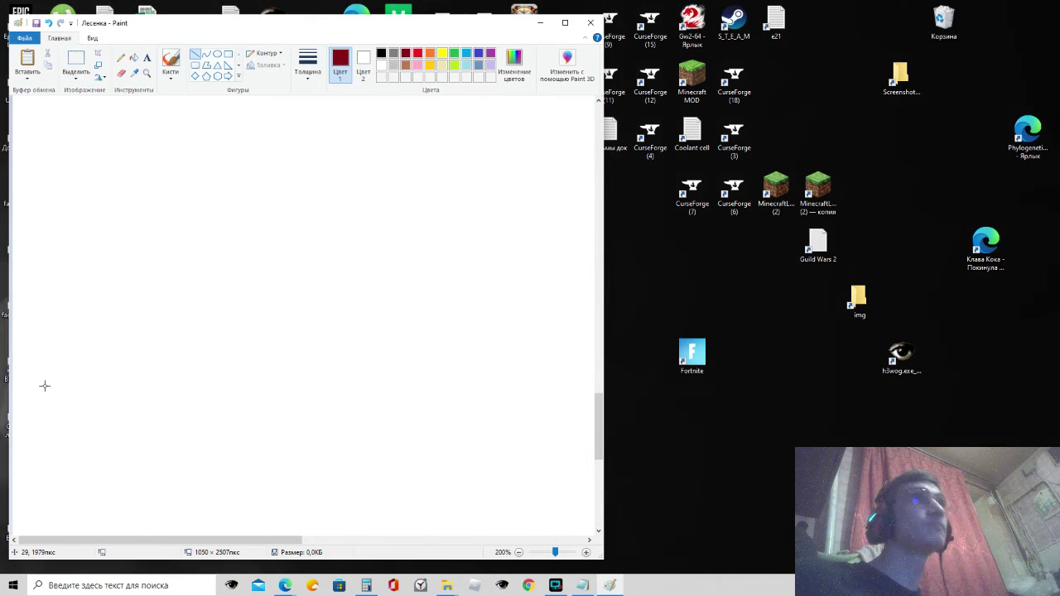
click(381, 53)
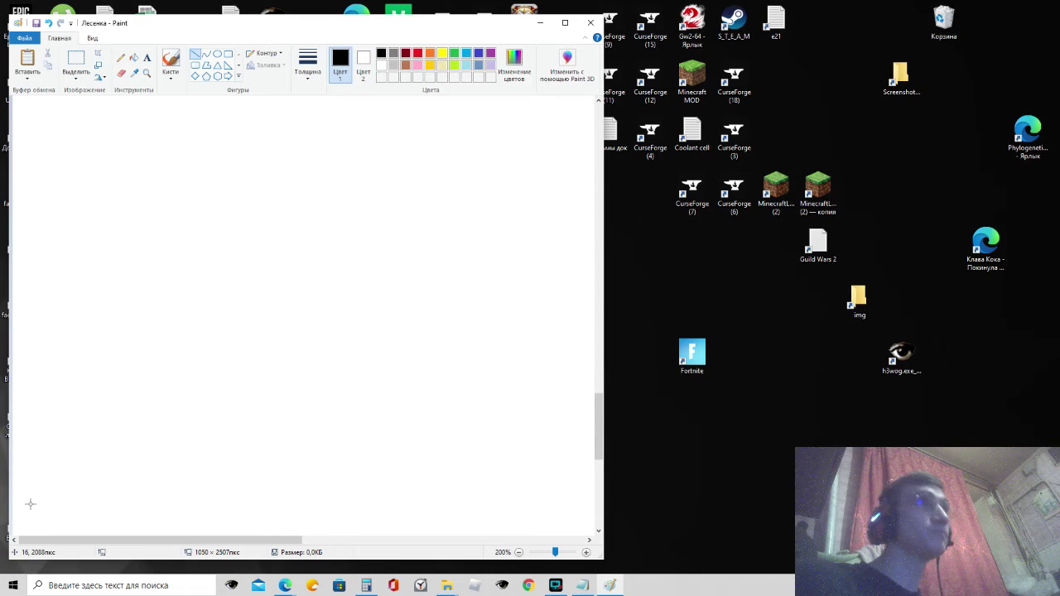
drag(23, 513, 81, 511)
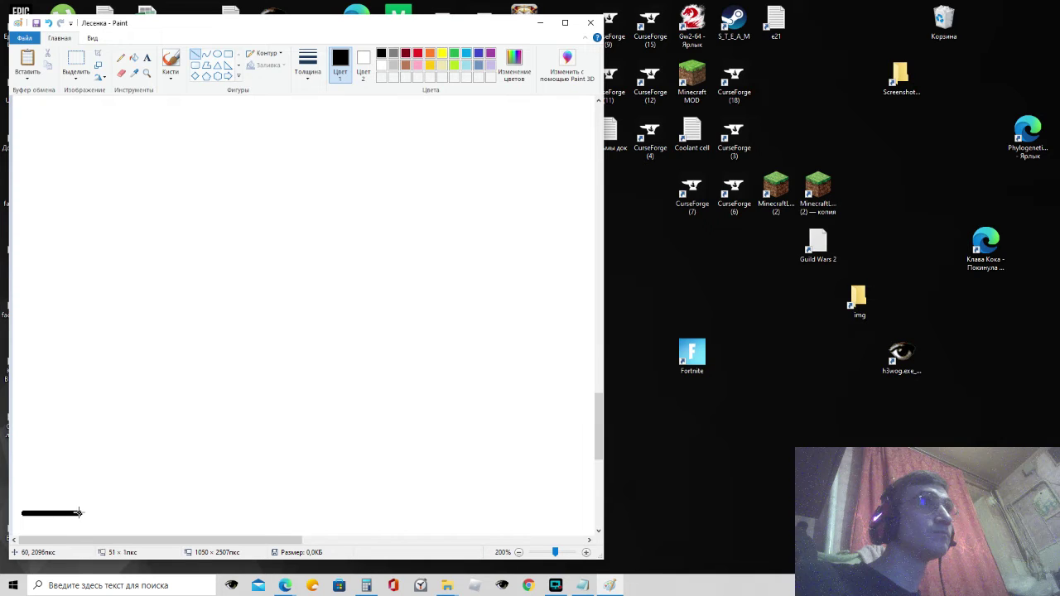
drag(78, 513, 87, 514)
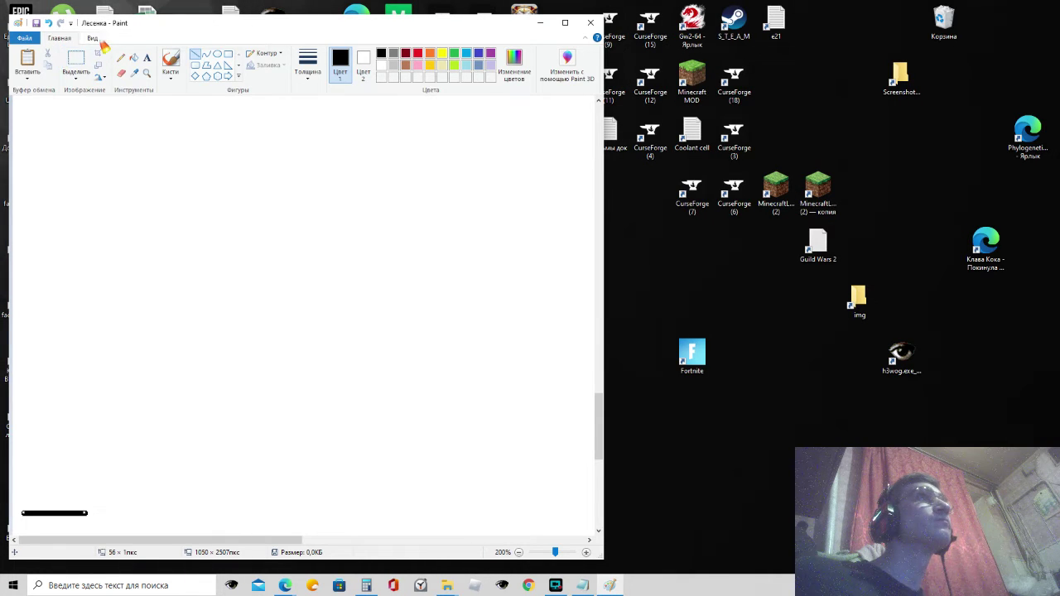
scroll(50, 66, down, 1)
click(29, 60)
scroll(406, 187, down, 3)
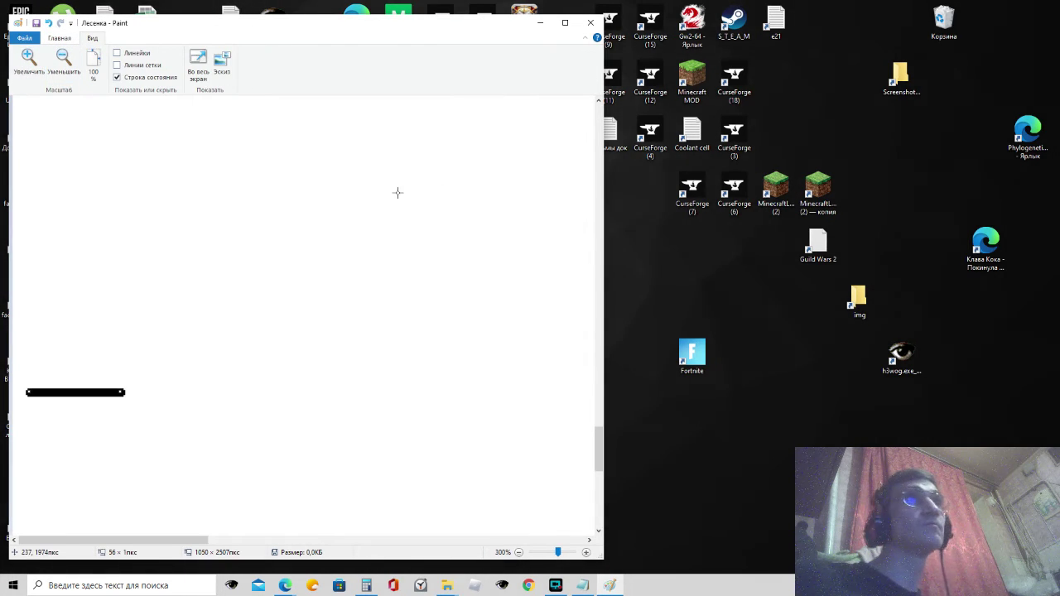
Step: Zoom to 400% and shorten the black horizontal line from its right end to about 41 px
click(31, 62)
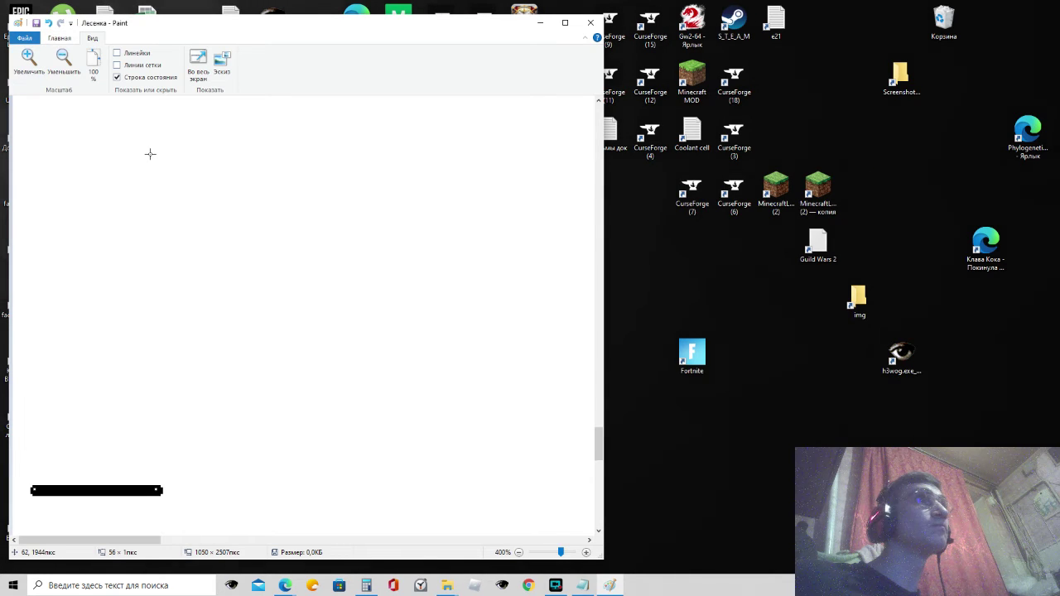
scroll(150, 154, down, 3)
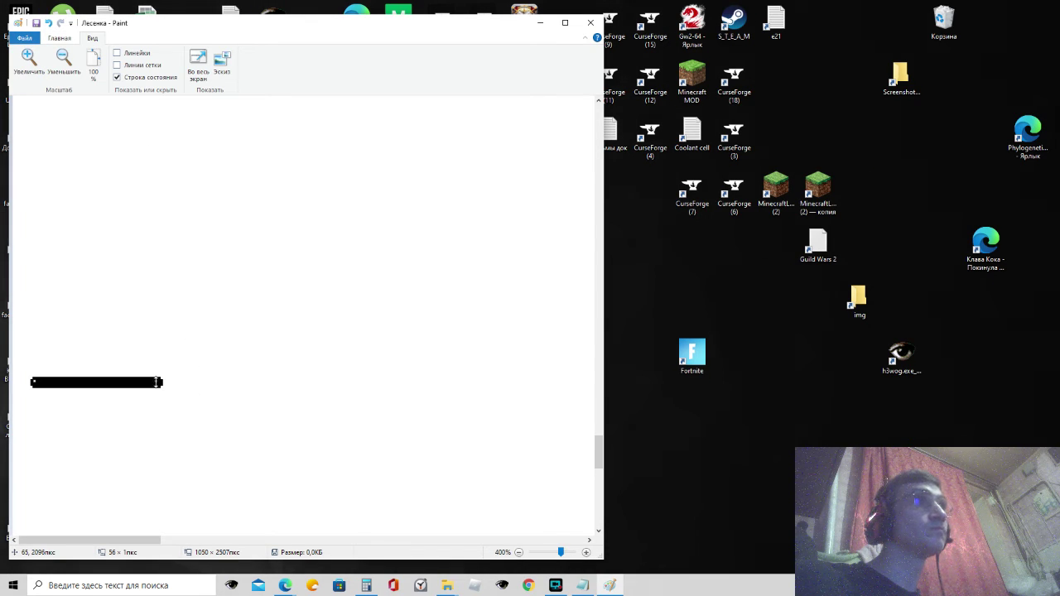
drag(157, 381, 120, 381)
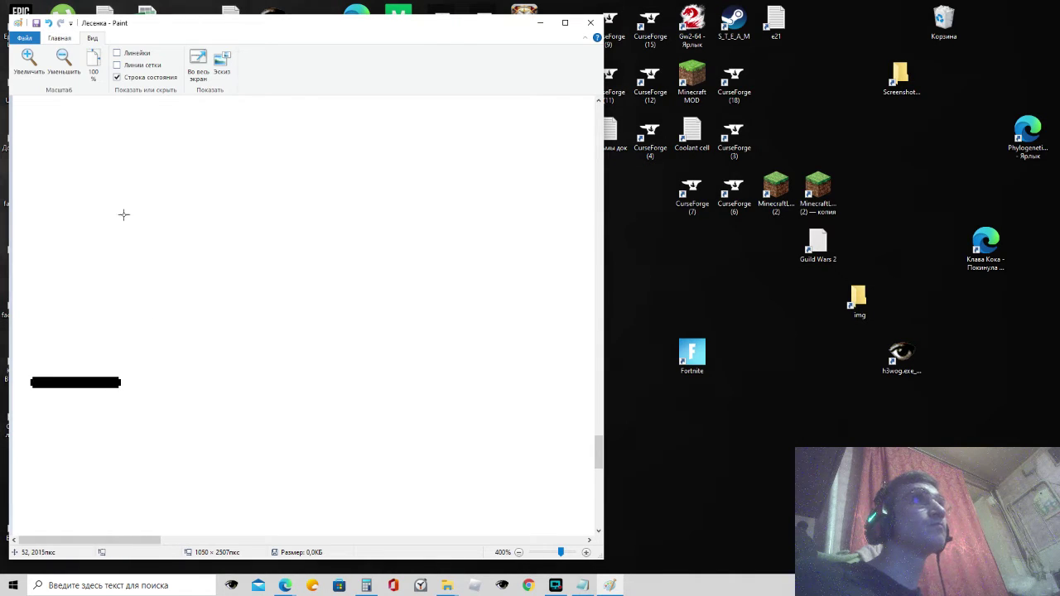
Step: Label the horizontal line with a dark red "1" in text placed just below it
click(59, 38)
click(147, 57)
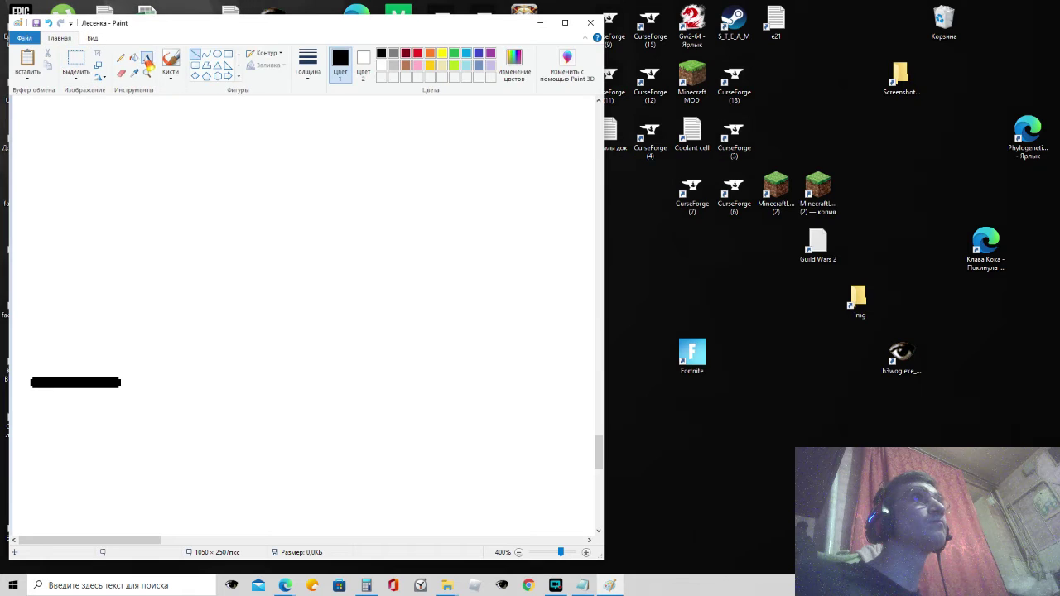
drag(52, 404, 156, 392)
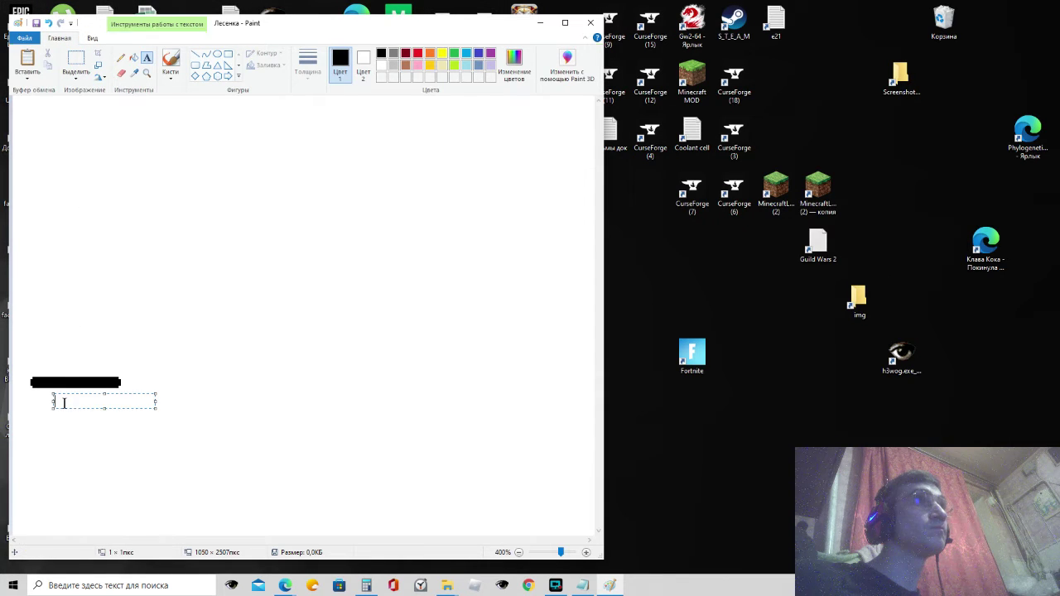
text(1)
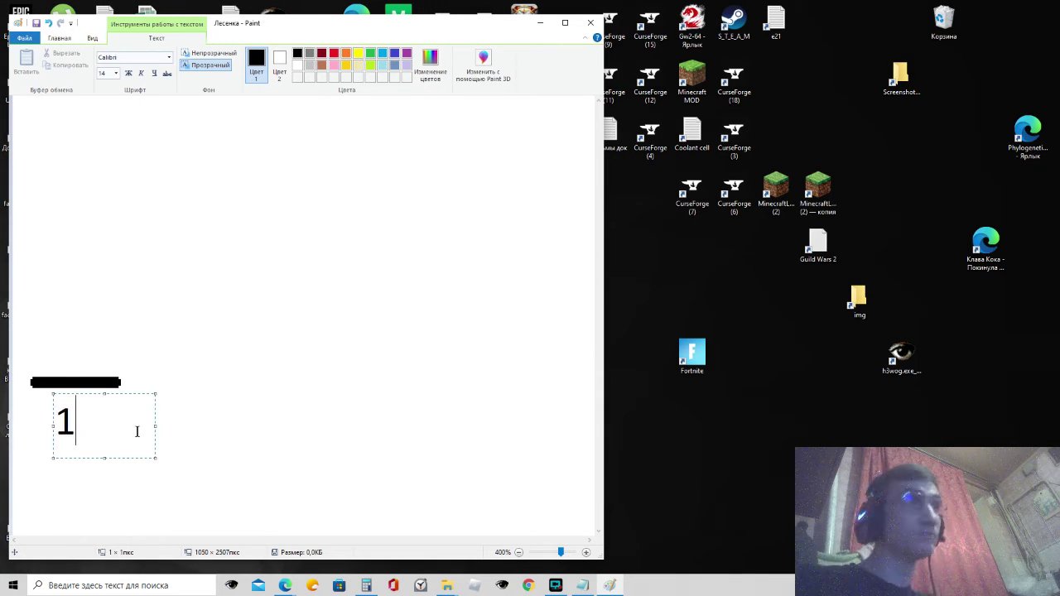
click(322, 53)
key(ctrl+a)
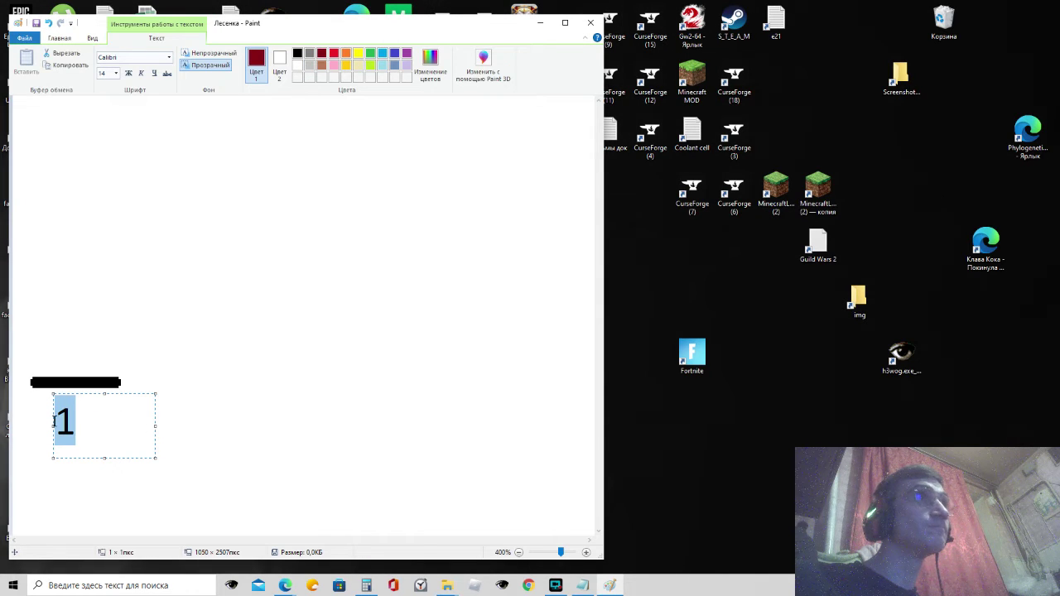
click(322, 55)
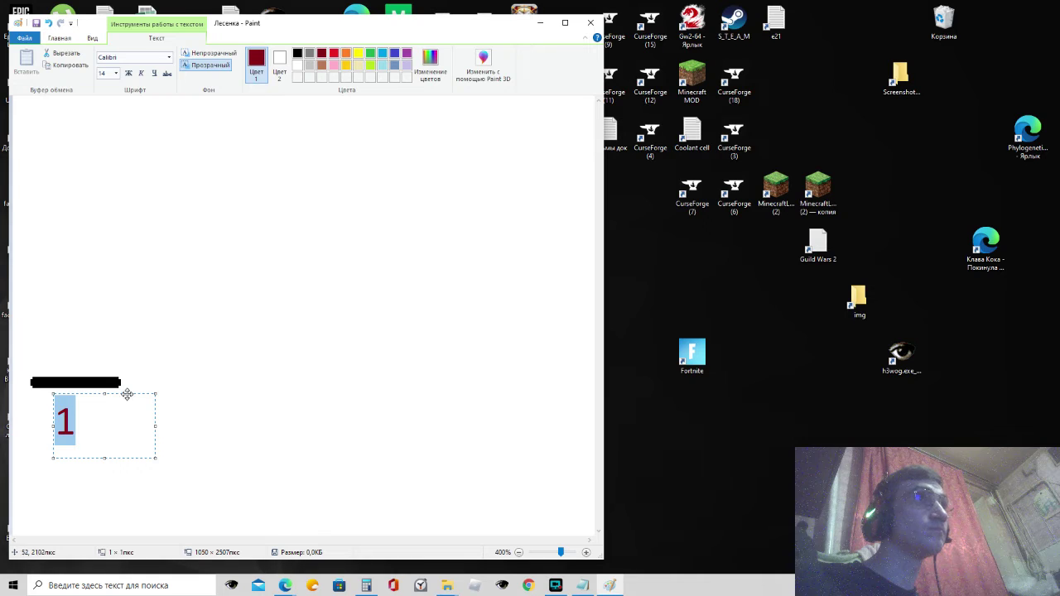
drag(127, 394, 121, 391)
click(207, 419)
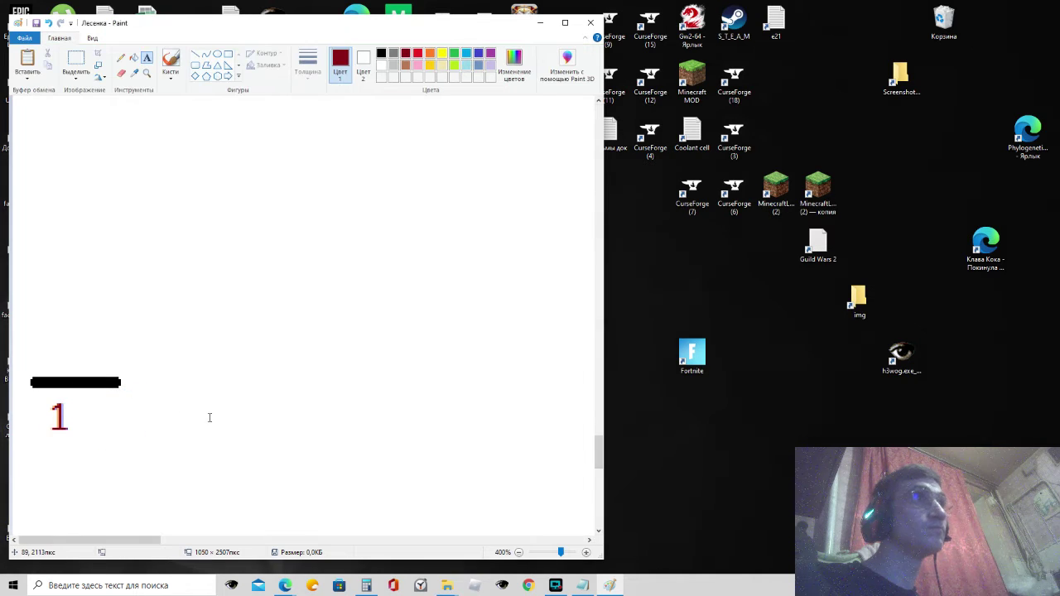
Step: Copy the horizontal line, rotate the copy 90° clockwise and stand it on the line's right end as the step's height
click(76, 59)
drag(30, 373, 121, 394)
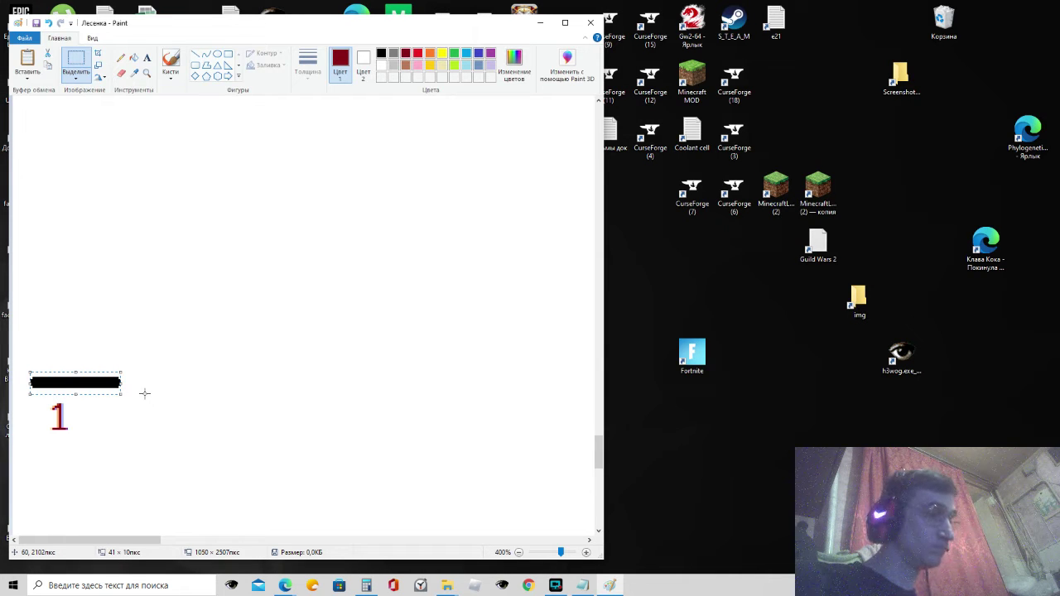
key(ctrl+c)
key(ctrl+v)
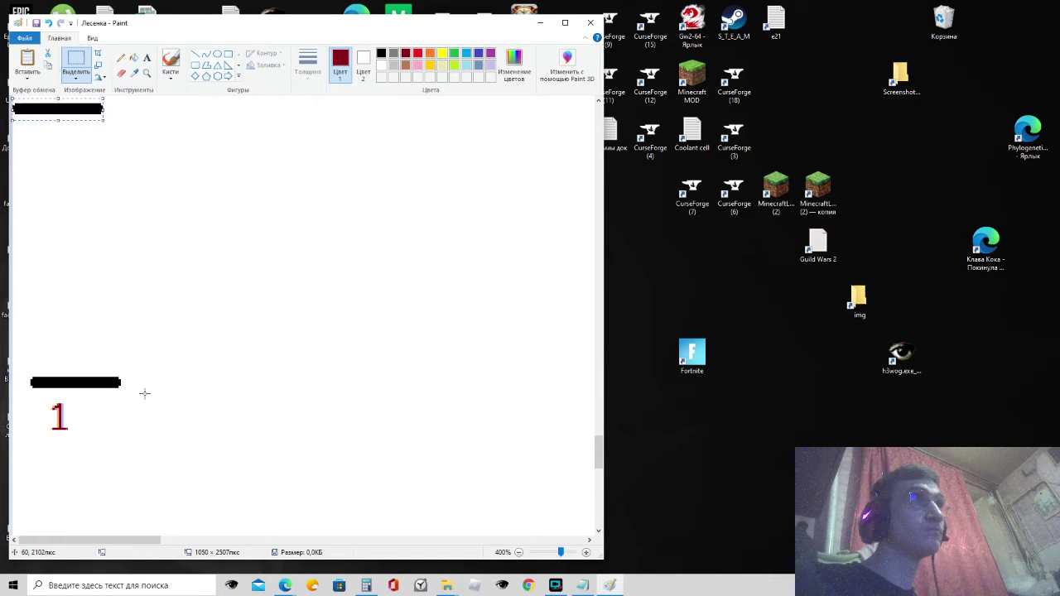
right_click(63, 108)
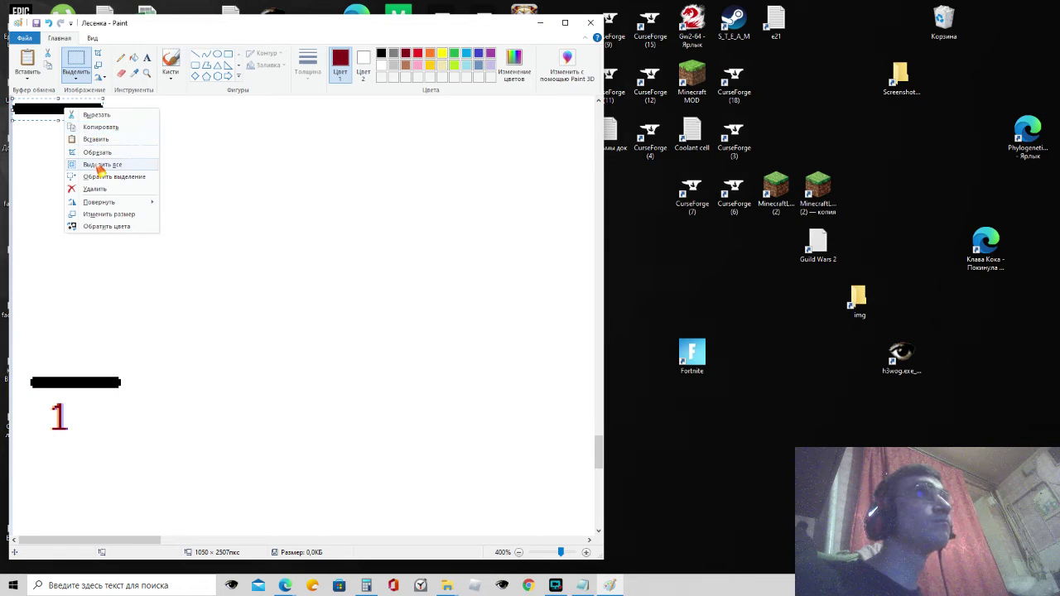
mouse_move(108, 202)
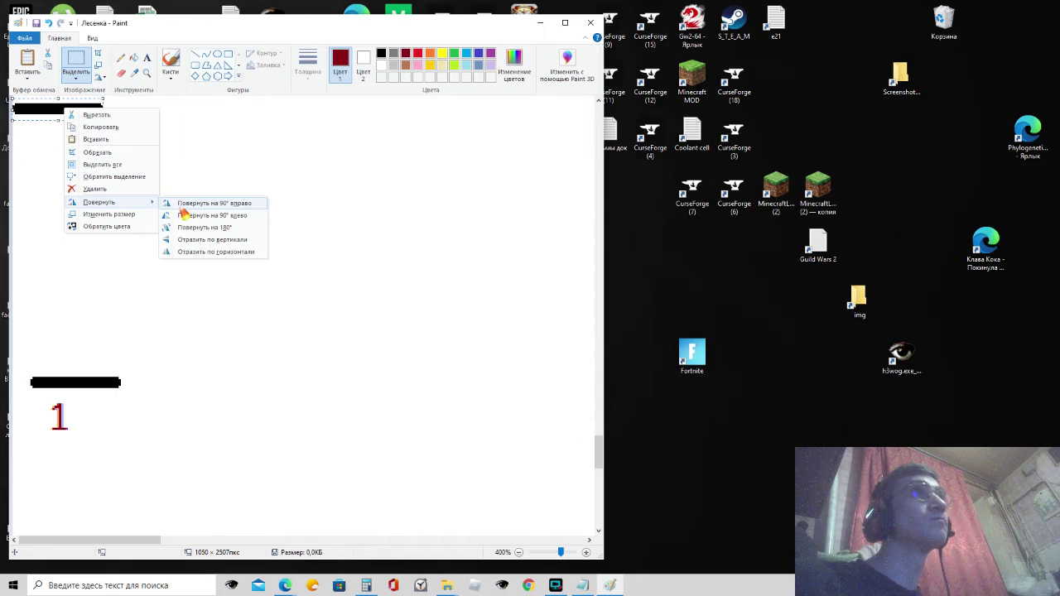
click(182, 205)
drag(62, 130, 126, 355)
click(166, 330)
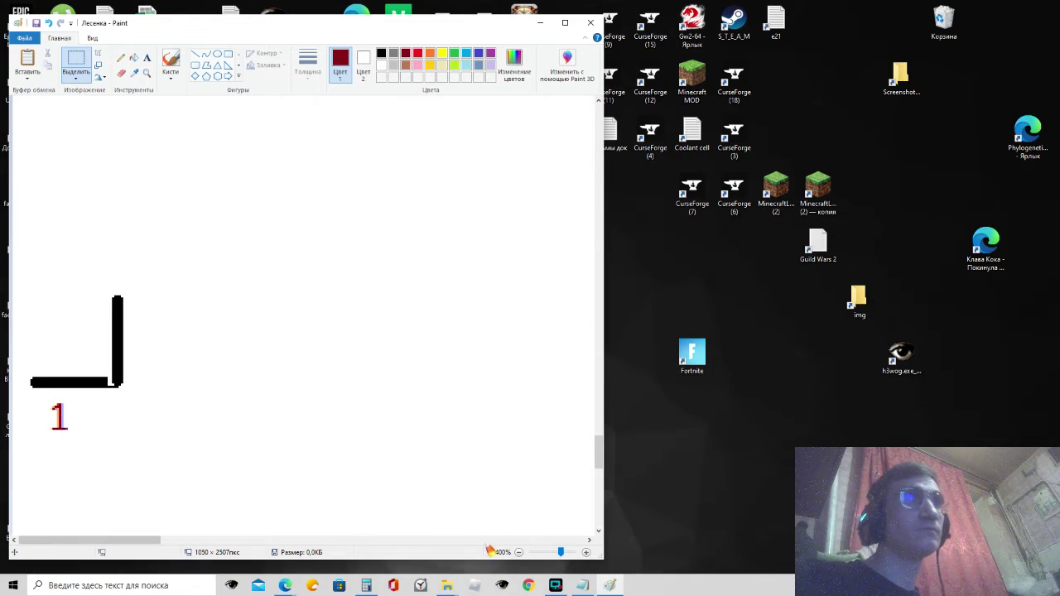
Step: Switch to the Notepad notes, move the window clear of the drawn step and narrow it slightly
click(583, 585)
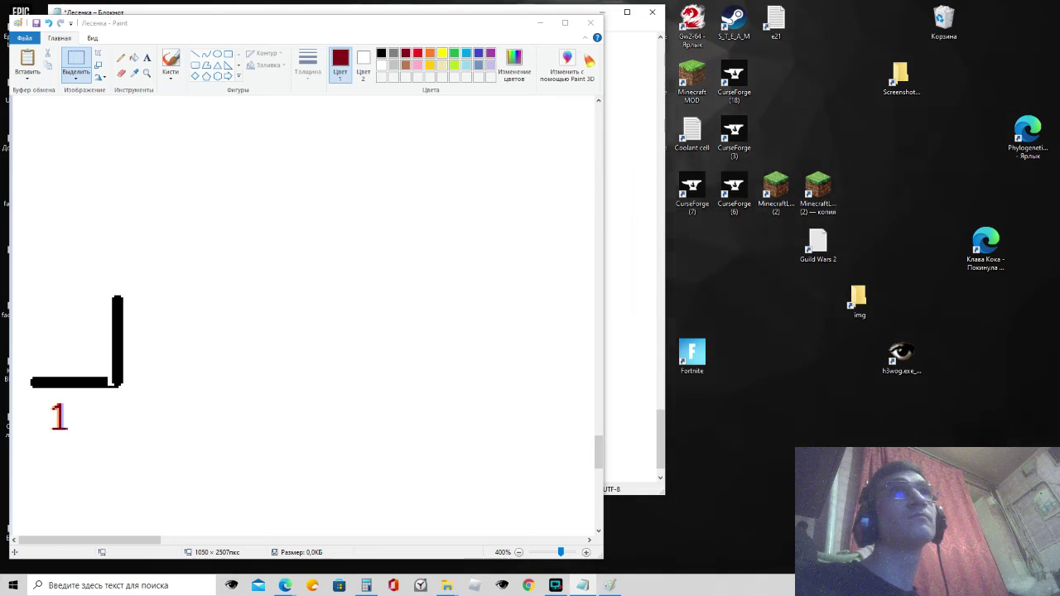
click(221, 201)
key(alt+Tab)
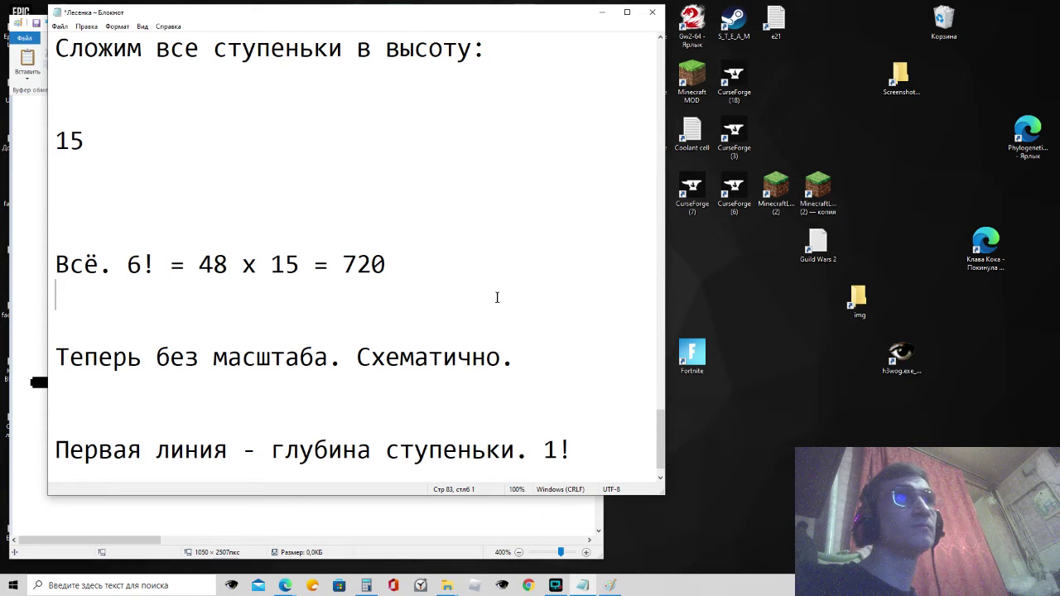
scroll(496, 297, down, 1)
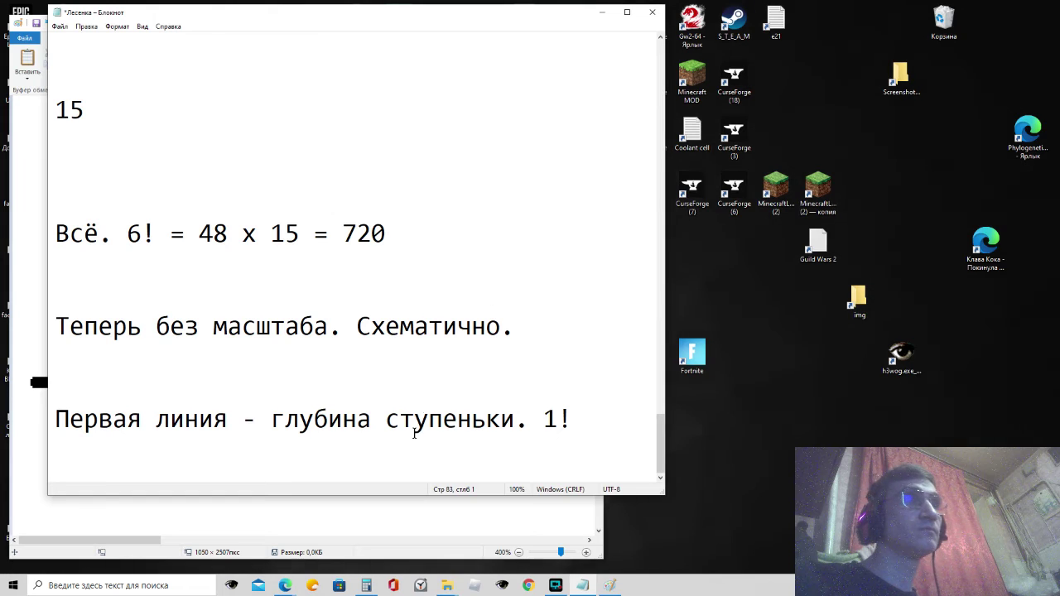
drag(495, 21, 613, 24)
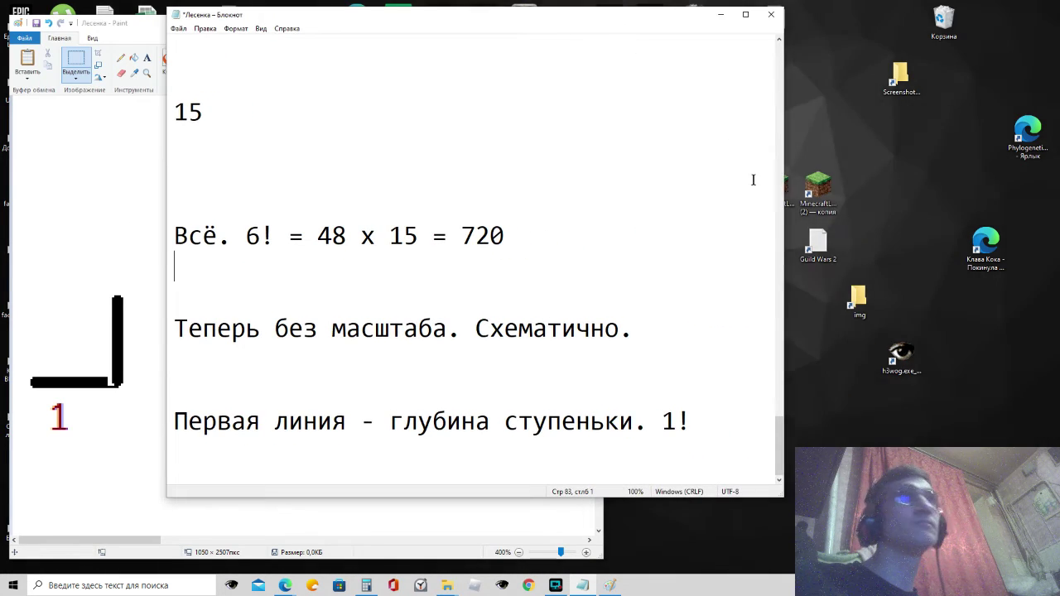
mouse_move(783, 204)
mouse_down()
mouse_move(756, 205)
mouse_move(778, 207)
mouse_up()
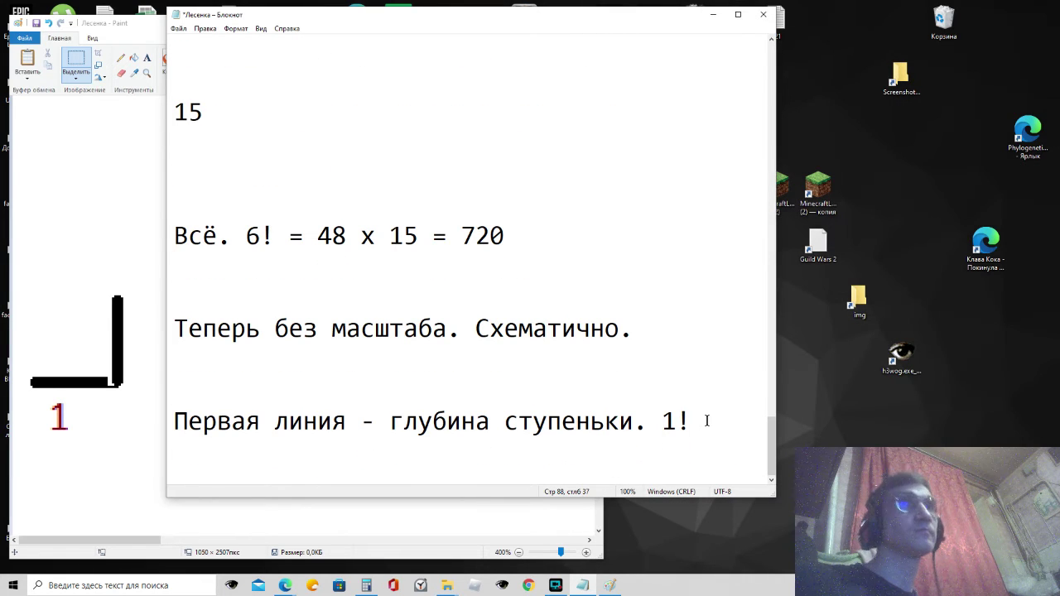
Step: Add the line "Вторая линия - высота ступеньки 1. 1!" two lines below the "Первая линия" sentence
key(Return)
key(Return)
text(В)
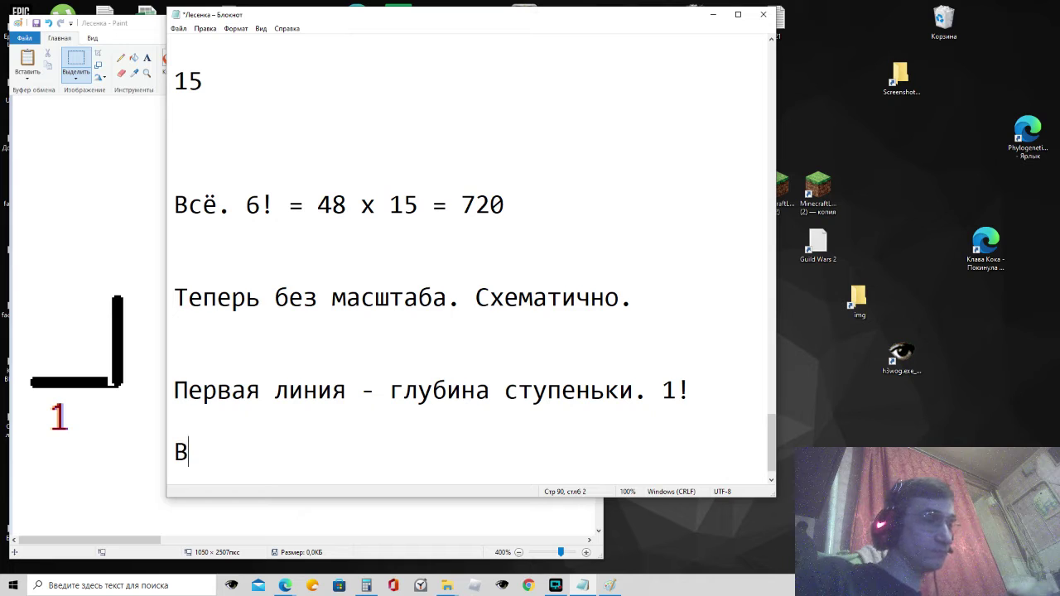
text(торая линия -)
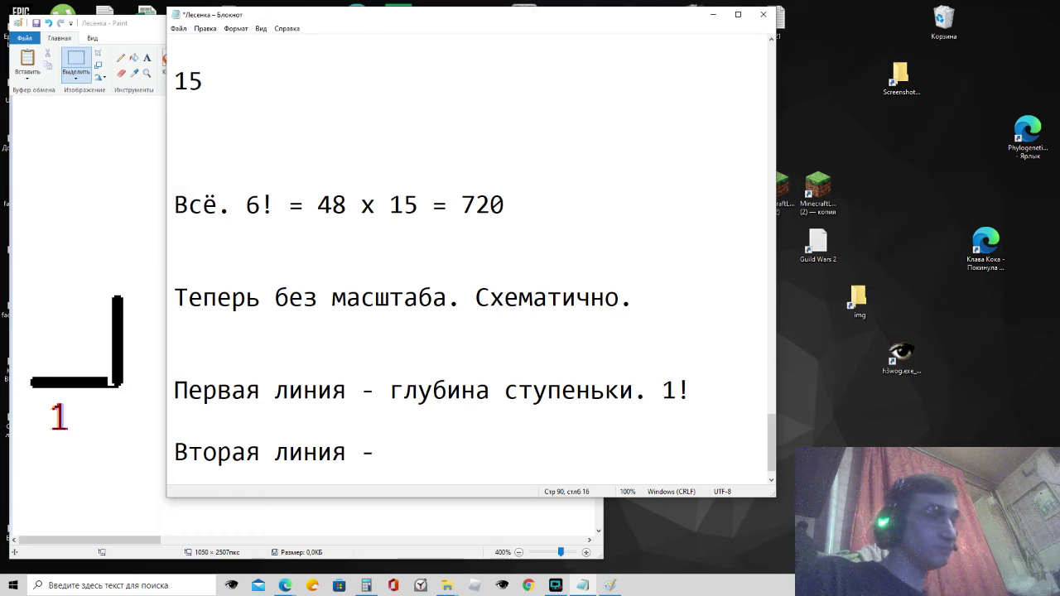
text( выс)
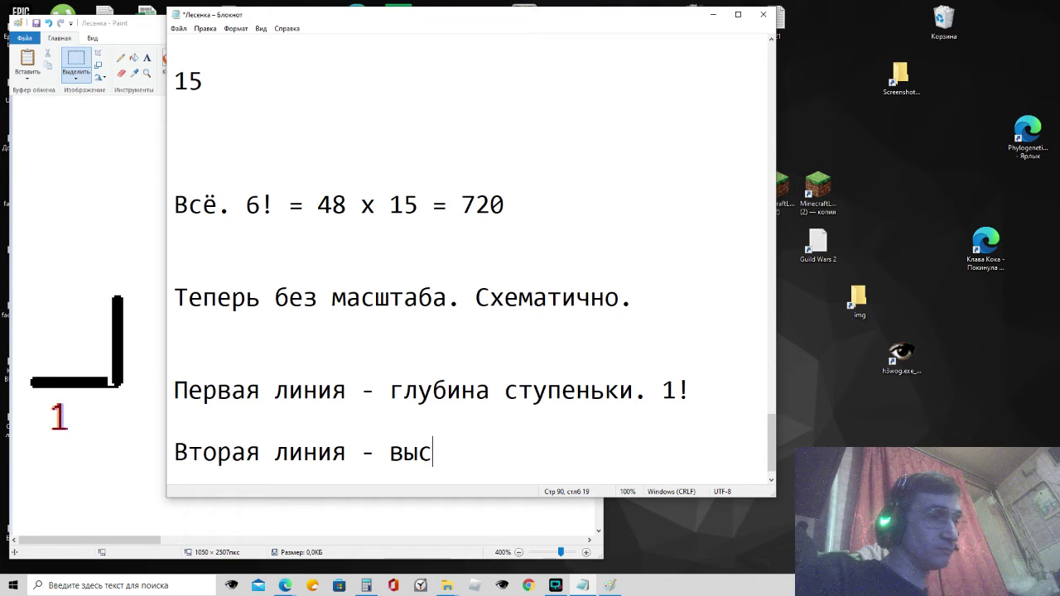
text(ота с)
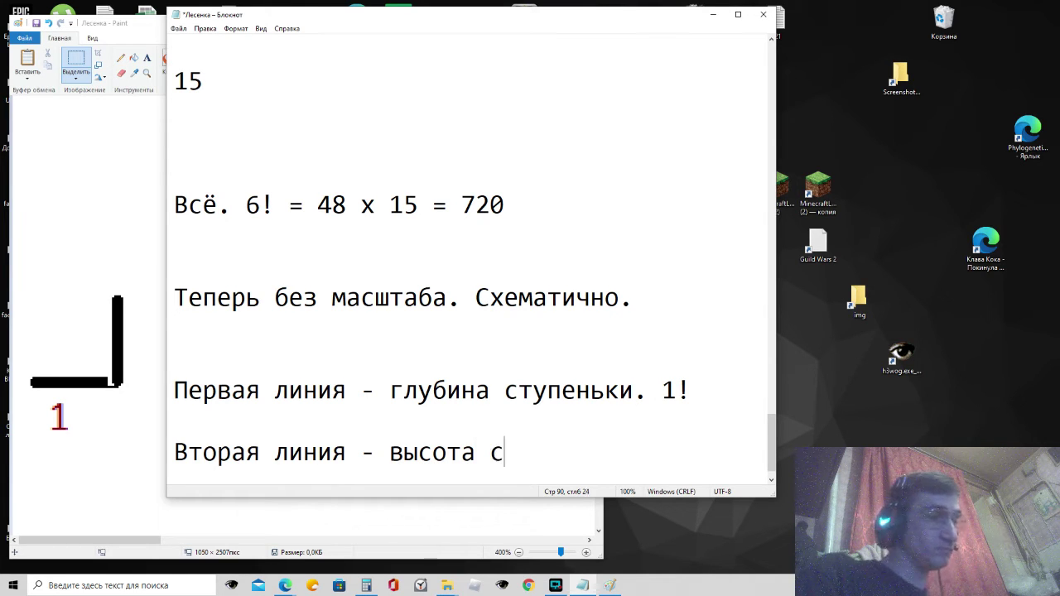
text(тупеньки 1)
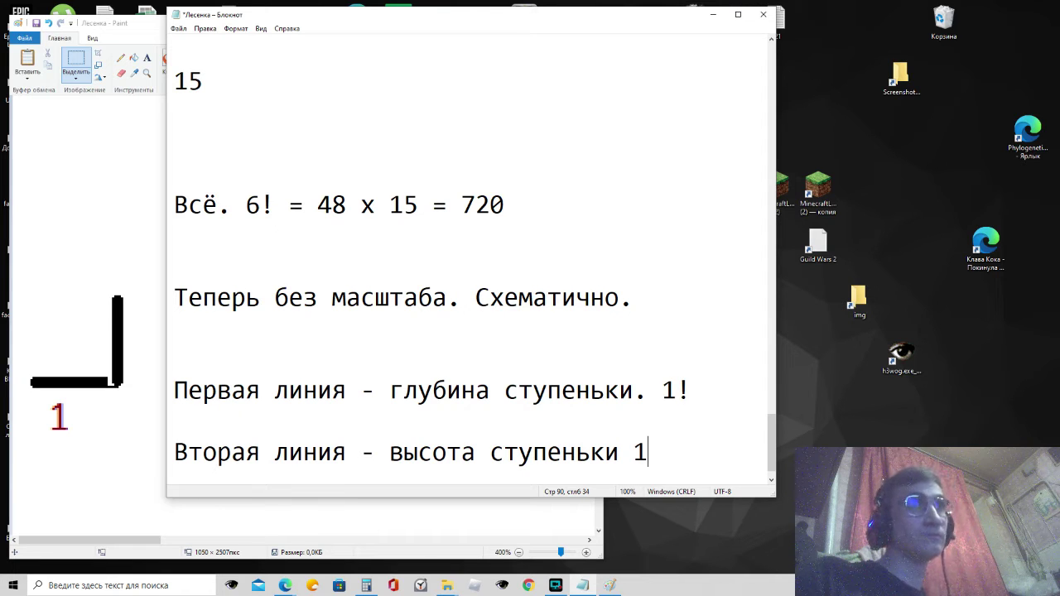
text(. 1!)
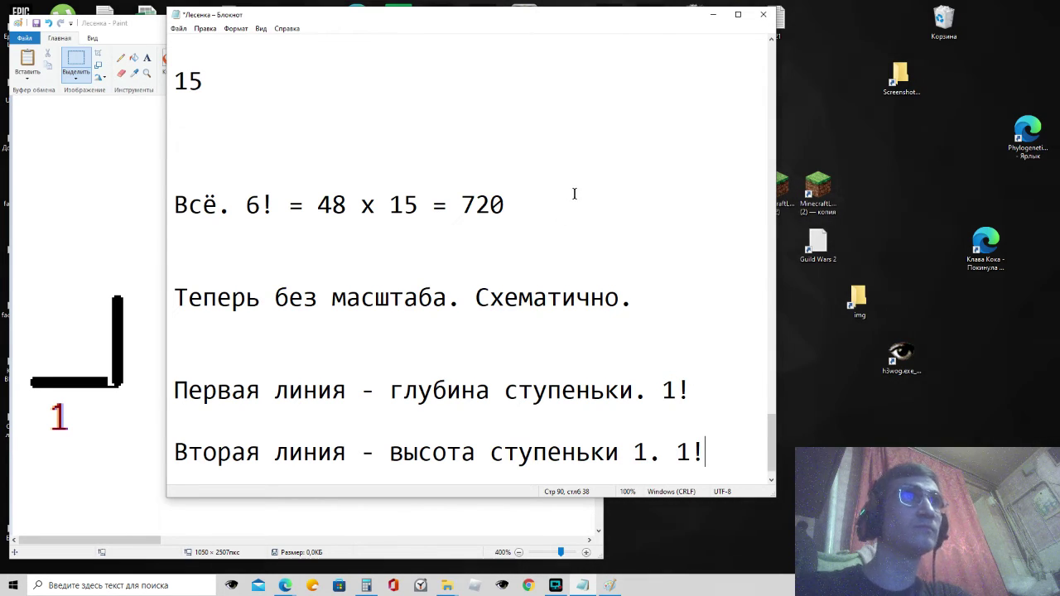
Step: Put Notepad away and label the vertical line in Paint with a dark red "1" just to its right
click(713, 16)
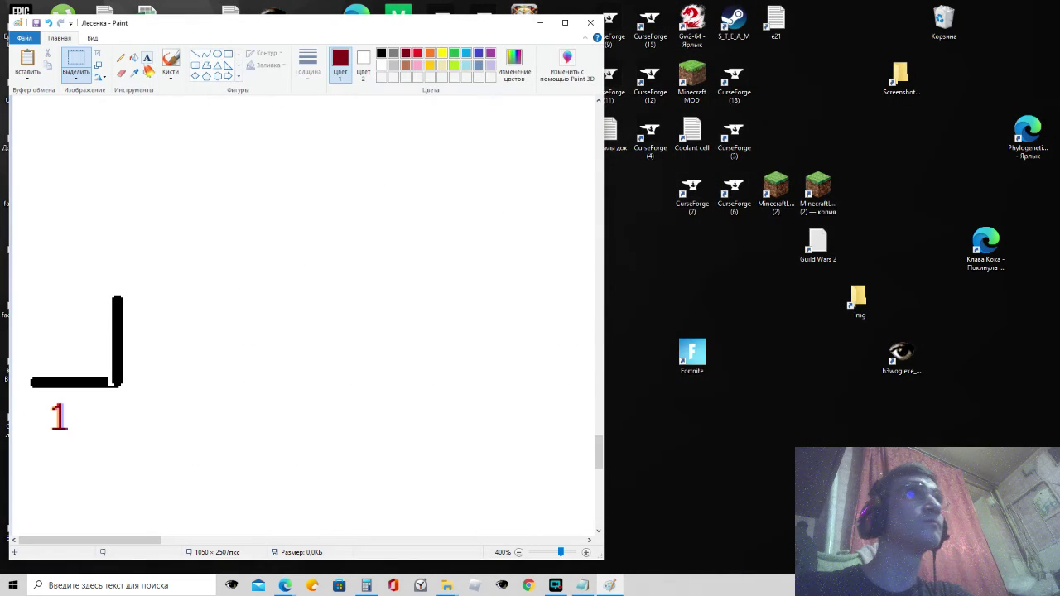
click(146, 58)
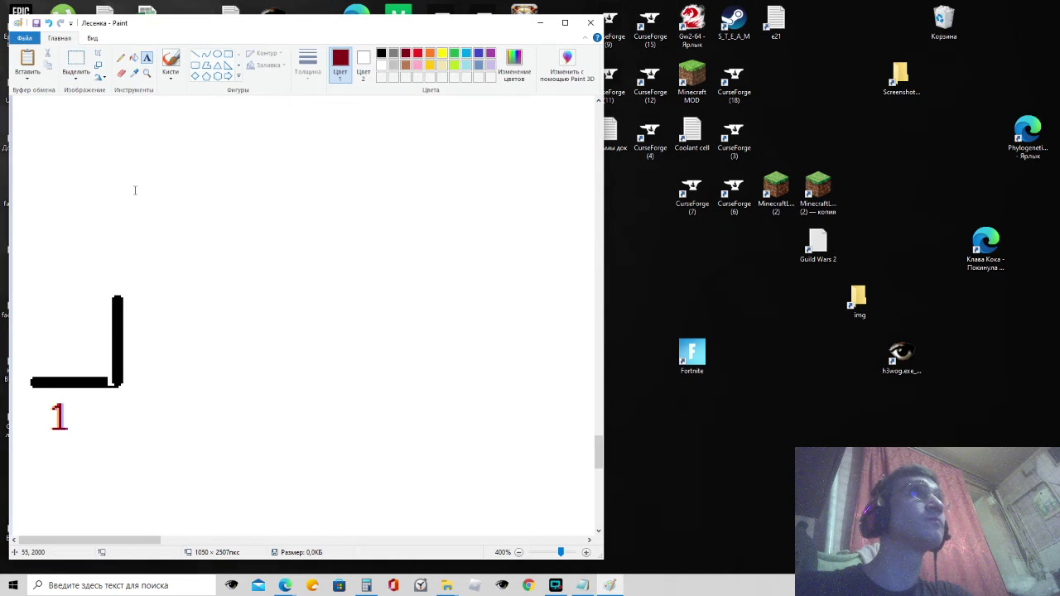
click(136, 334)
text(1)
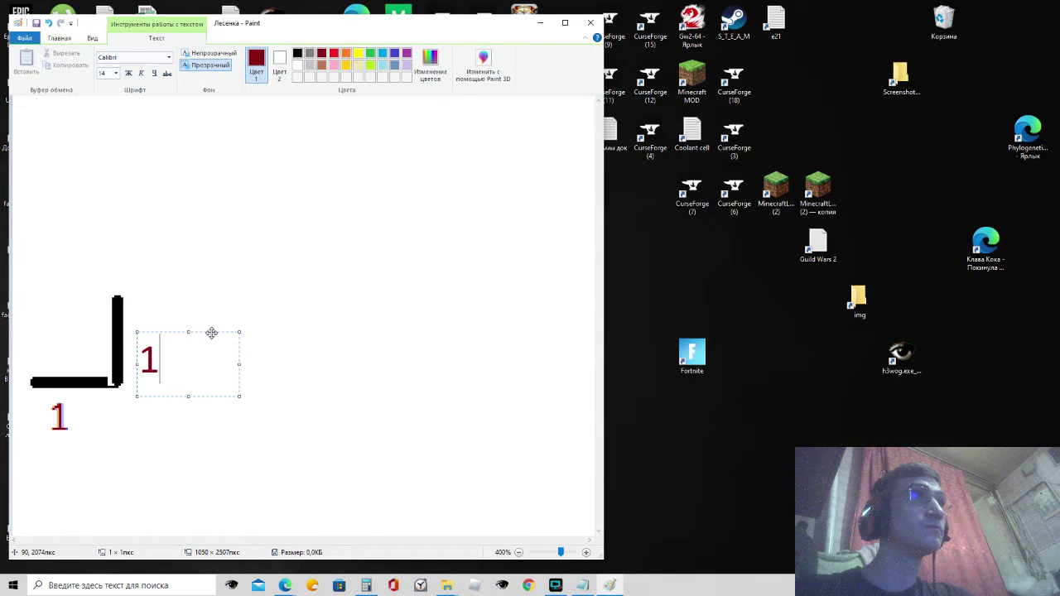
drag(212, 333, 201, 315)
click(303, 309)
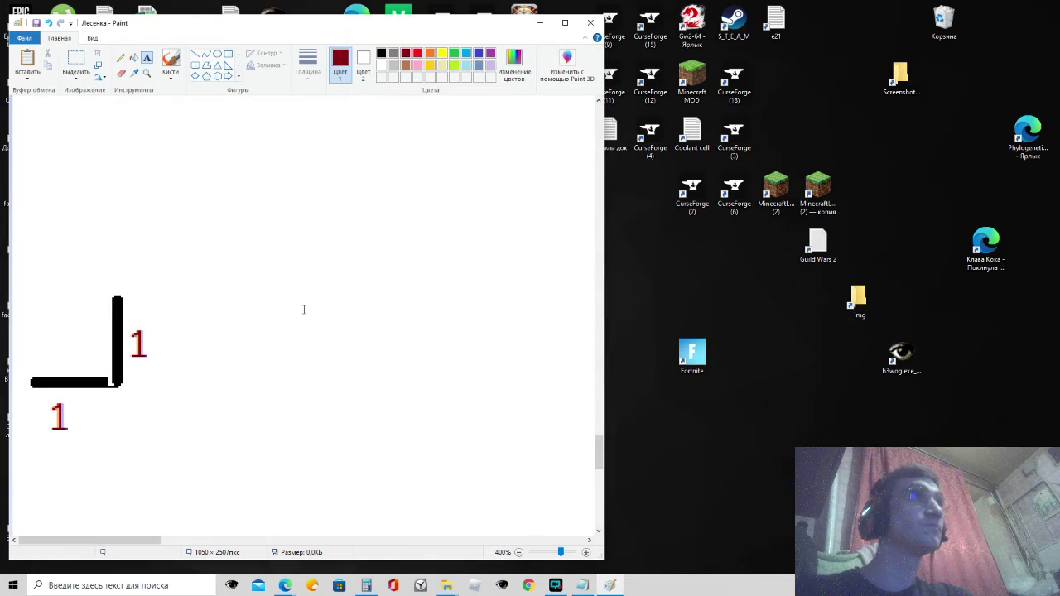